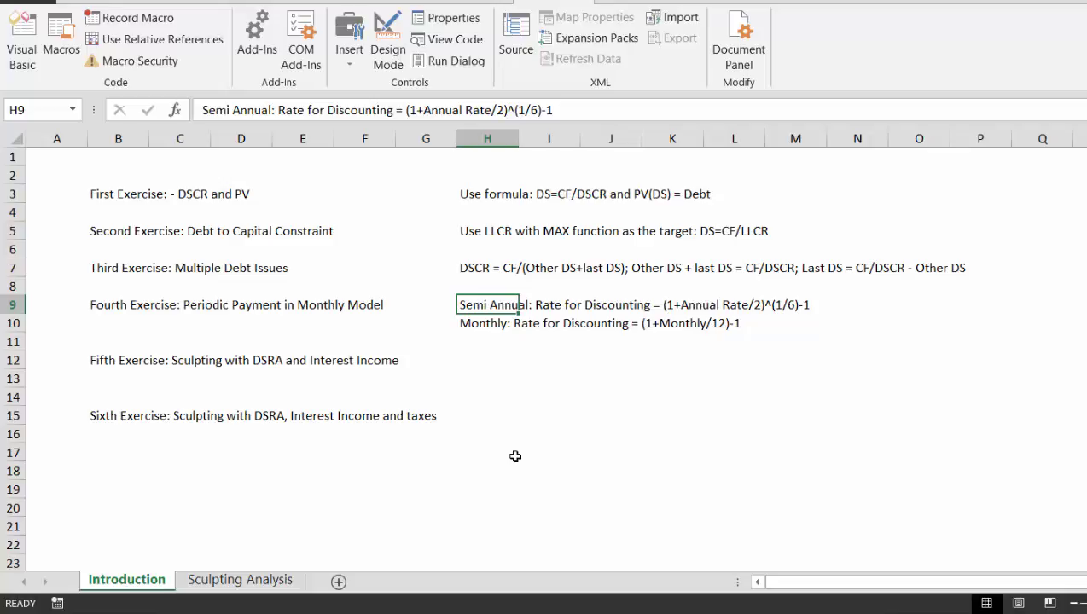
Read the semi-annual discounting rate formula for the fourth exercise in row 9 of the Introduction sheet.
key("ctrl+c")
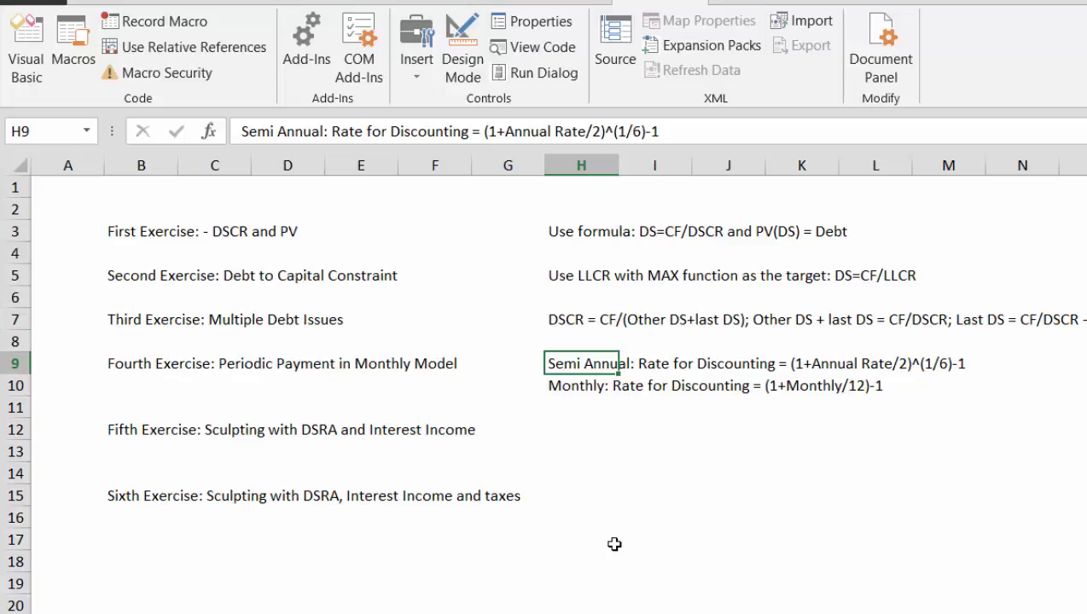
key("Right")
key("Right")
key("Right")
key("Right")
key("Left")
key("Left")
key("Left")
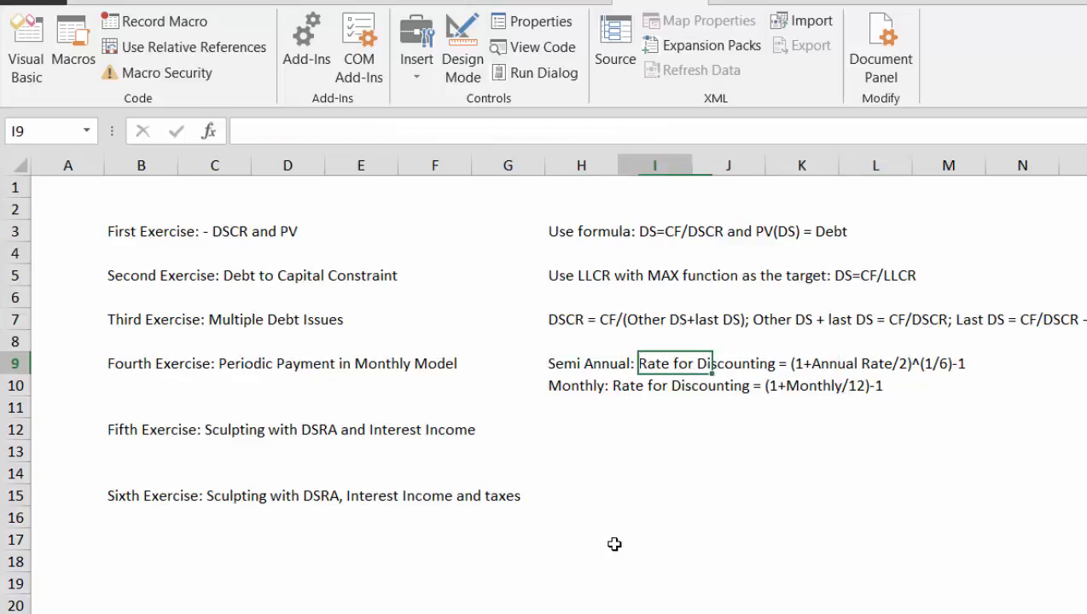
key("Left")
key("Right")
key("Right")
key("Right")
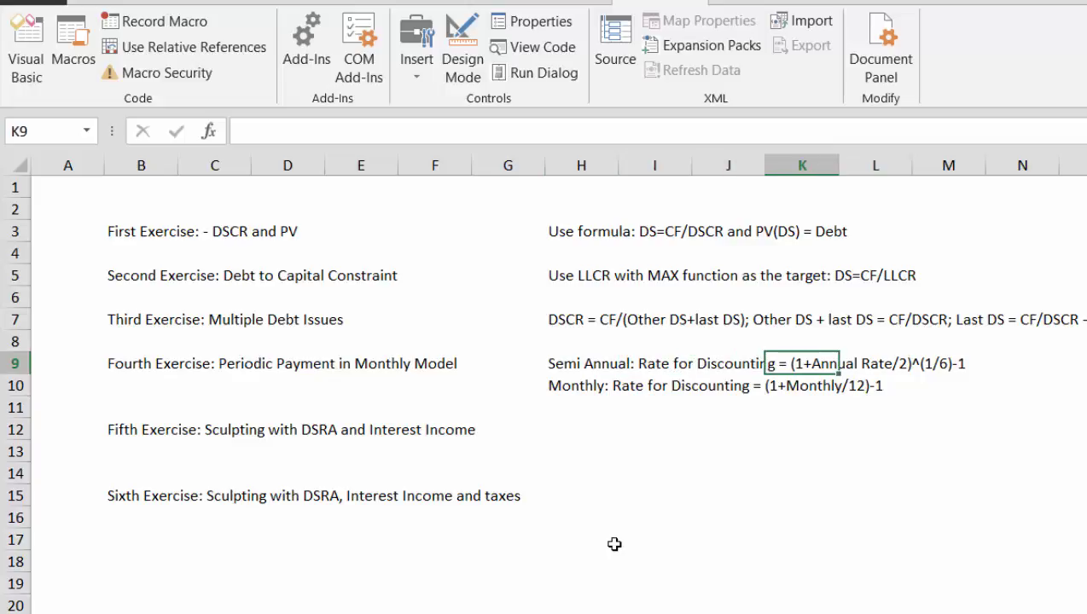
key("Right")
key("Left")
key("Left")
key("Left")
key("Left")
key("Left")
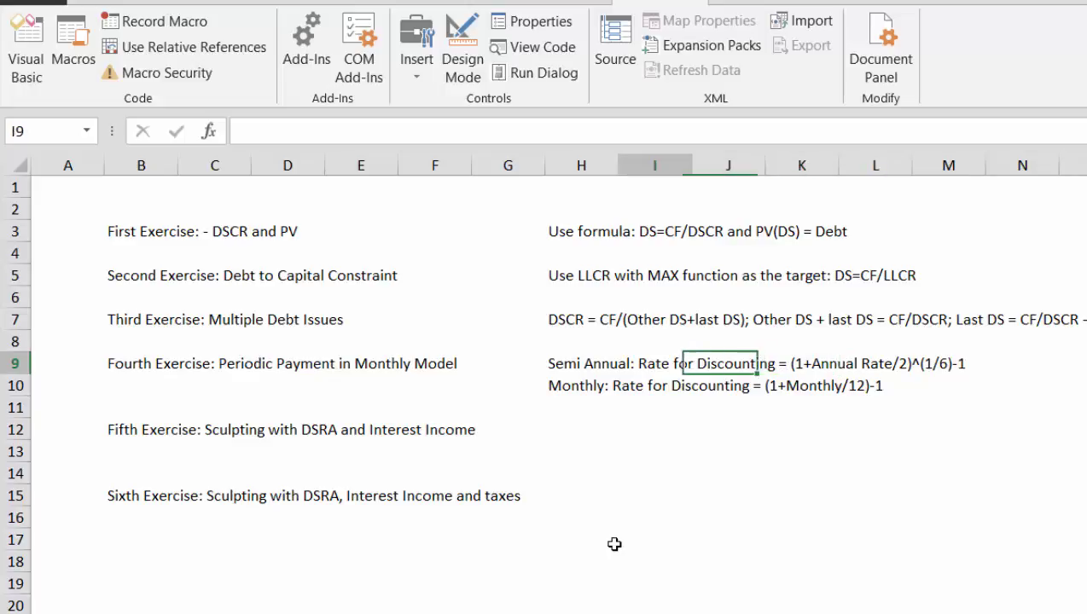
Read the monthly discounting rate formula in row 10 and compare it with the semi-annual formula above it.
key("Down")
key("Right")
key("Right")
key("Right")
key("Right")
key("Right")
key("Right")
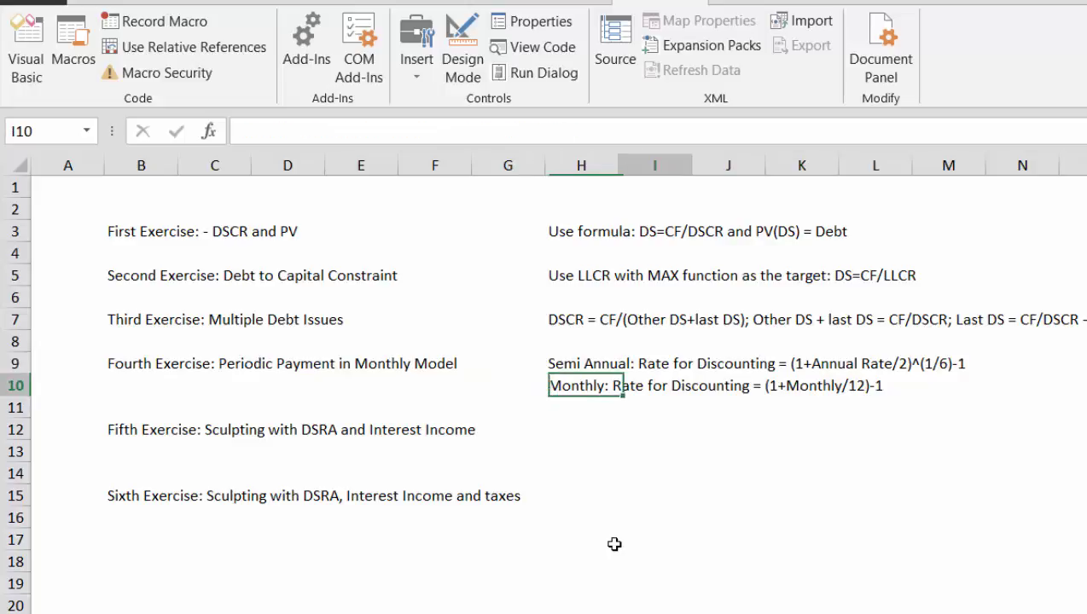
key("Left")
key("Left")
key("Left")
key("Left")
key("Left")
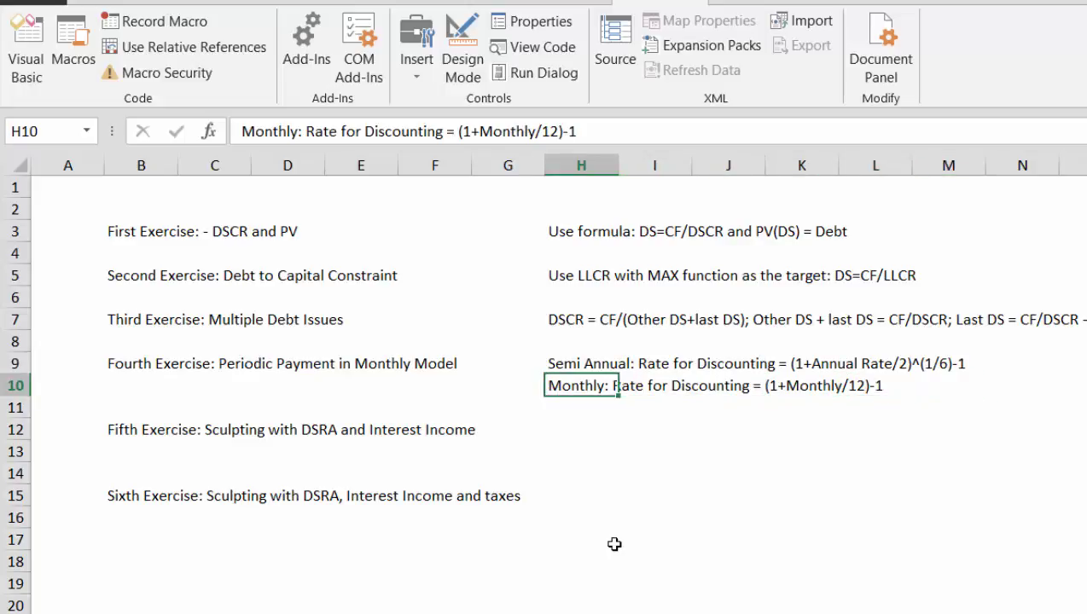
key("Up")
key("Left")
key("Right")
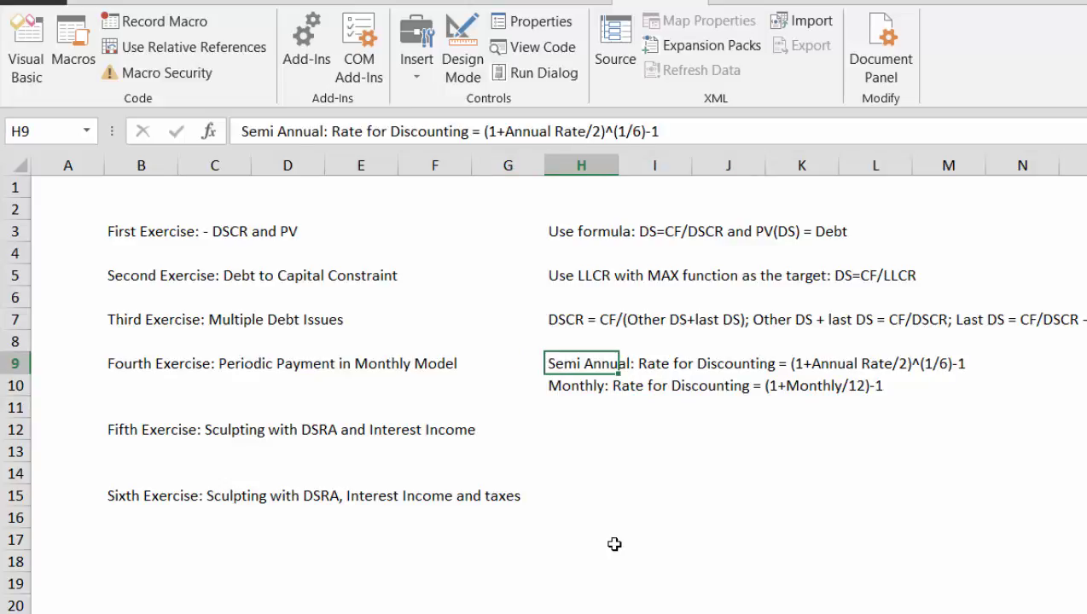
key("Down")
key("Up")
key("Down")
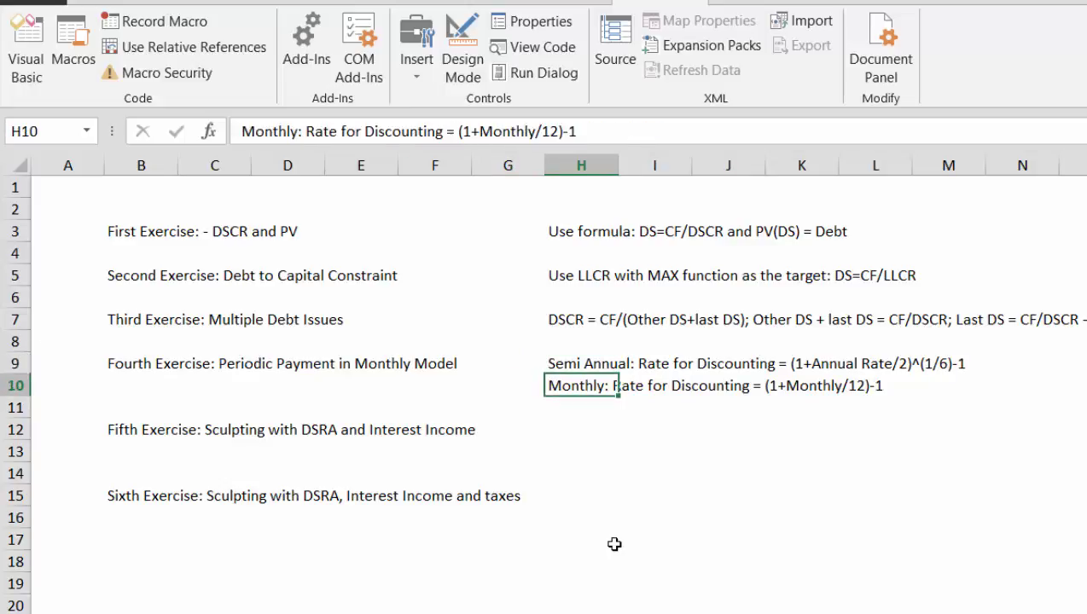
Switch to the Sculpting Analysis sheet and review the annual case's cash flow, target DSCR, target debt service, interest rate and NPV rows.
key("ctrl+Page_Down")
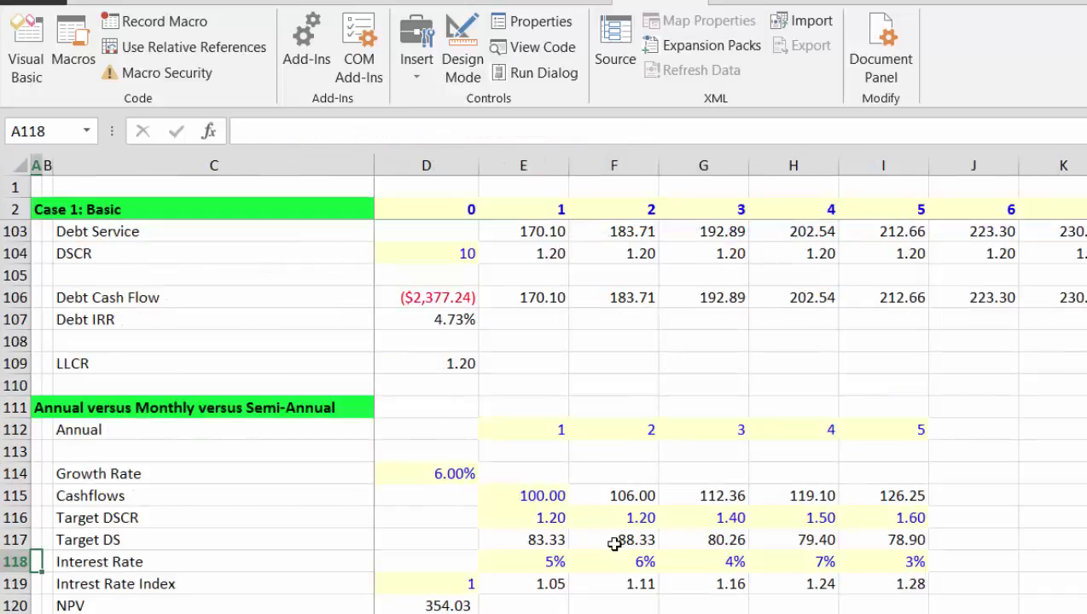
key("Up")
key("Up")
key("Up")
key("Up")
key("Up")
key("Up")
key("Up")
key("Up")
key("Up")
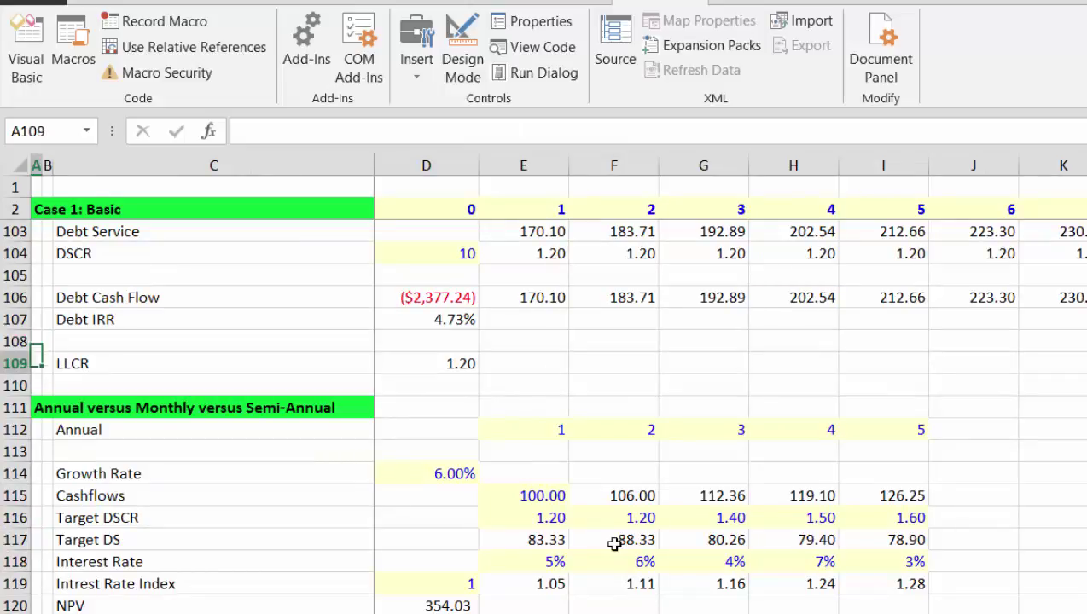
key("Down")
key("Down")
key("Down")
key("Down")
key("Down")
key("Down")
key("Down")
key("Down")
key("Down")
key("Down")
key("Down")
key("Down")
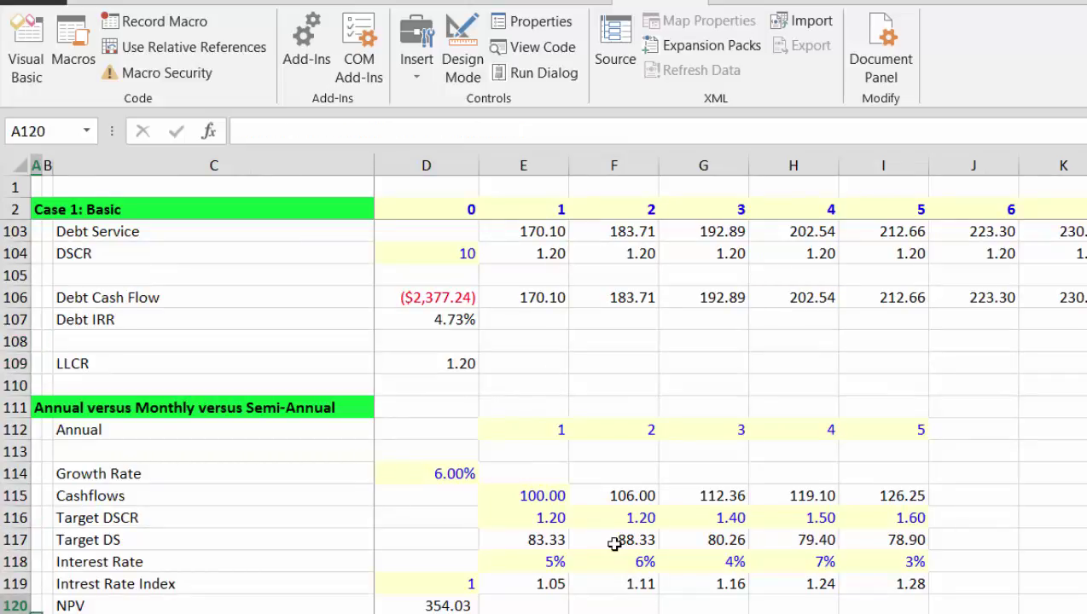
key("Up")
key("Up")
key("Up")
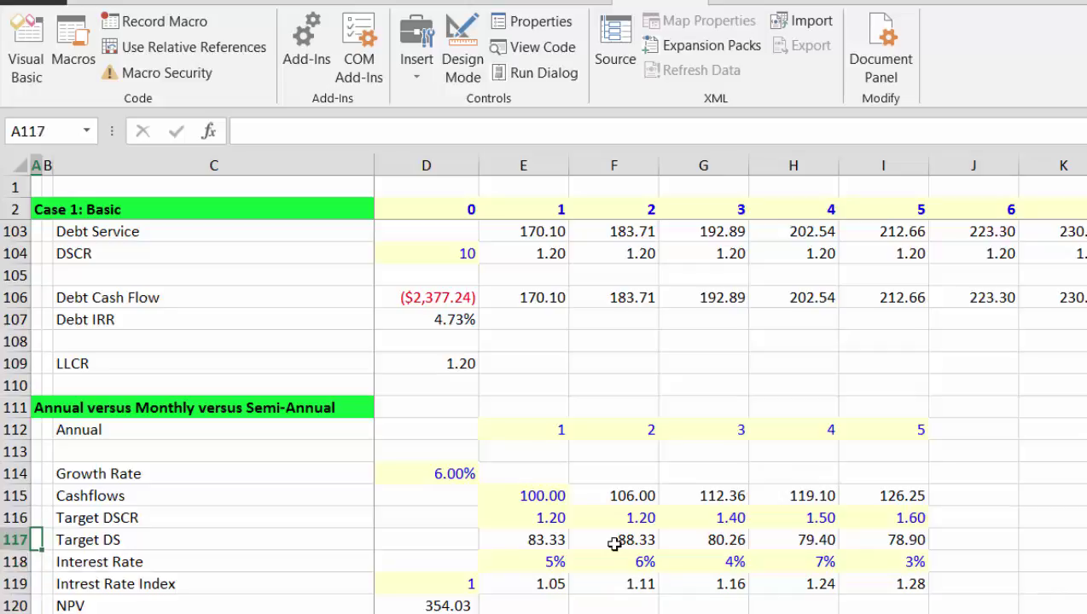
key("Down")
key("Down")
key("Down")
key("Down")
key("Down")
key("Down")
key("Down")
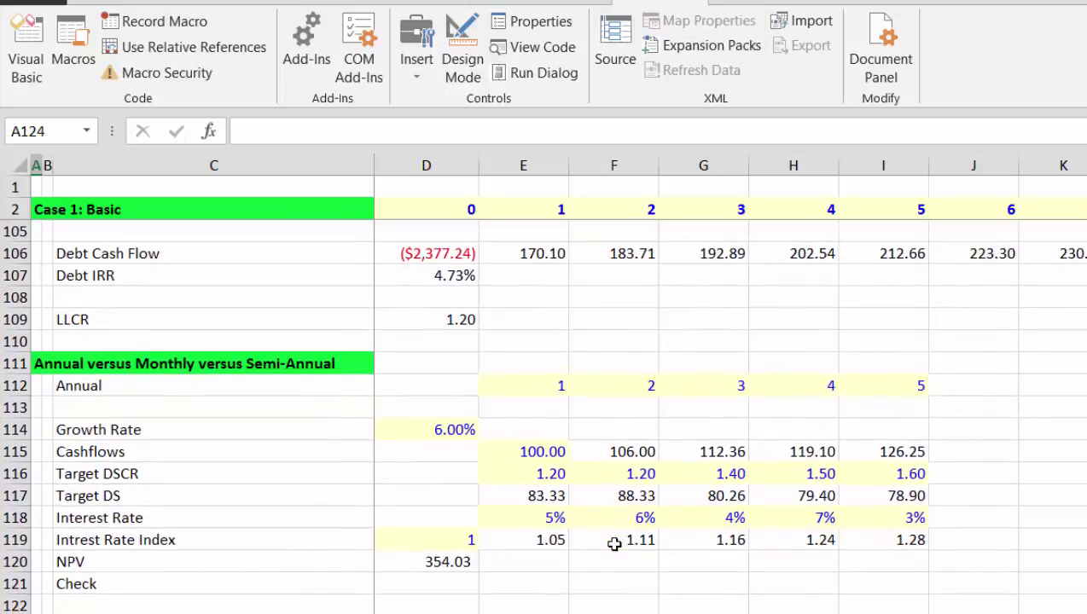
Examine the Semi Annual section's period, year and cash flow formulas in rows 129 to 132.
key("Down")
key("Down")
key("Down")
key("Down")
key("Down")
key("Down")
key("Down")
key("Down")
key("Down")
key("Down")
key("Down")
key("Down")
key("Down")
key("Down")
key("Down")
key("Down")
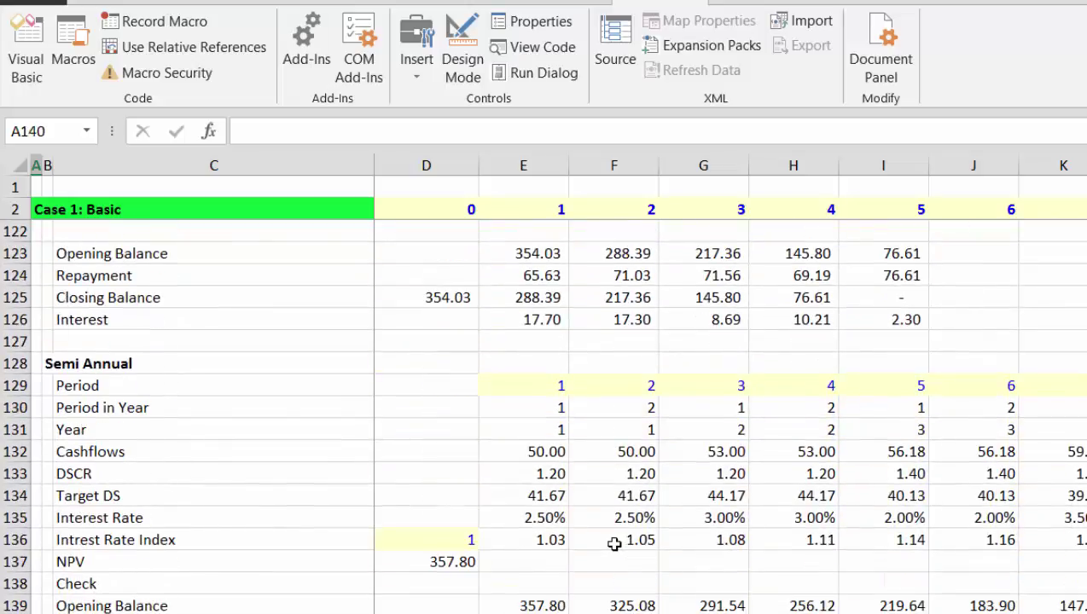
key("Up")
key("Up")
key("Up")
key("Up")
key("Up")
key("Up")
key("Up")
key("Up")
key("Up")
key("Right")
key("Right")
key("Right")
key("Right")
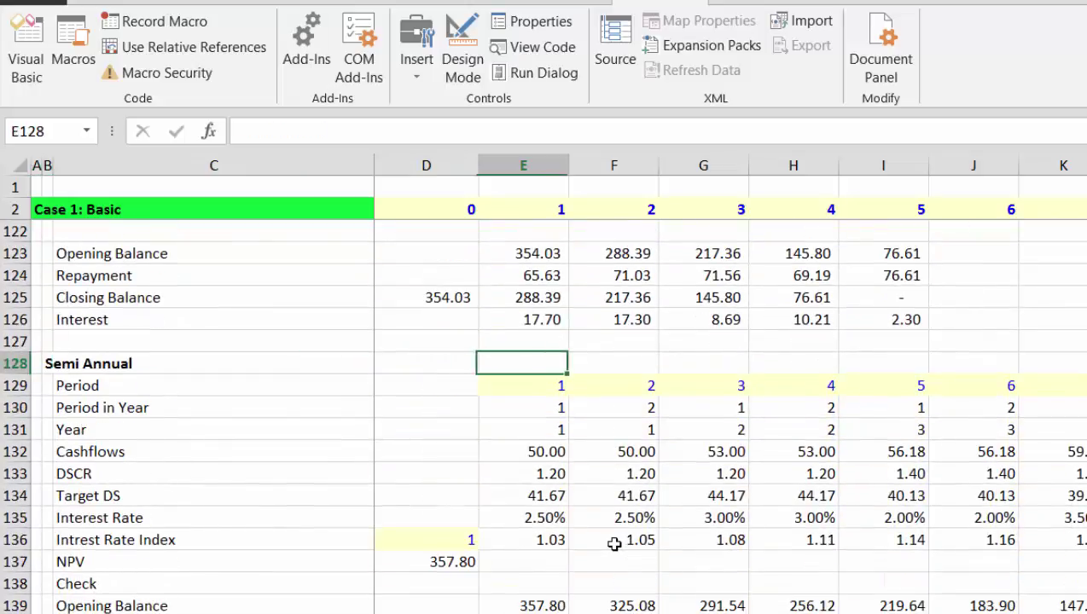
key("Right")
key("Down")
key("Down")
key("Down")
key("Down")
key("Left")
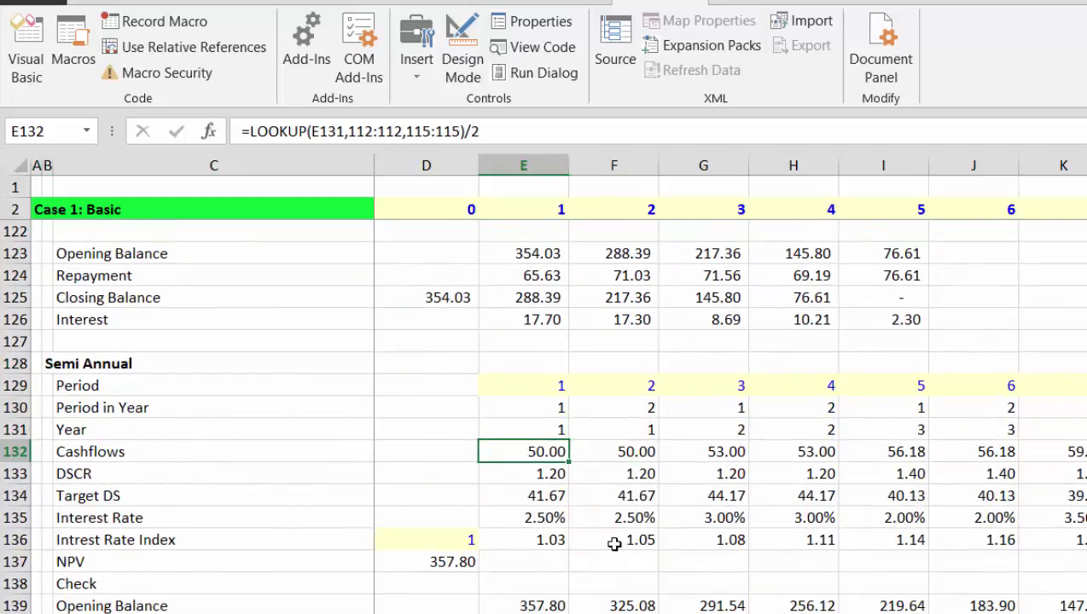
key("Right")
key("Right")
key("Left")
key("Left")
key("Up")
key("Up")
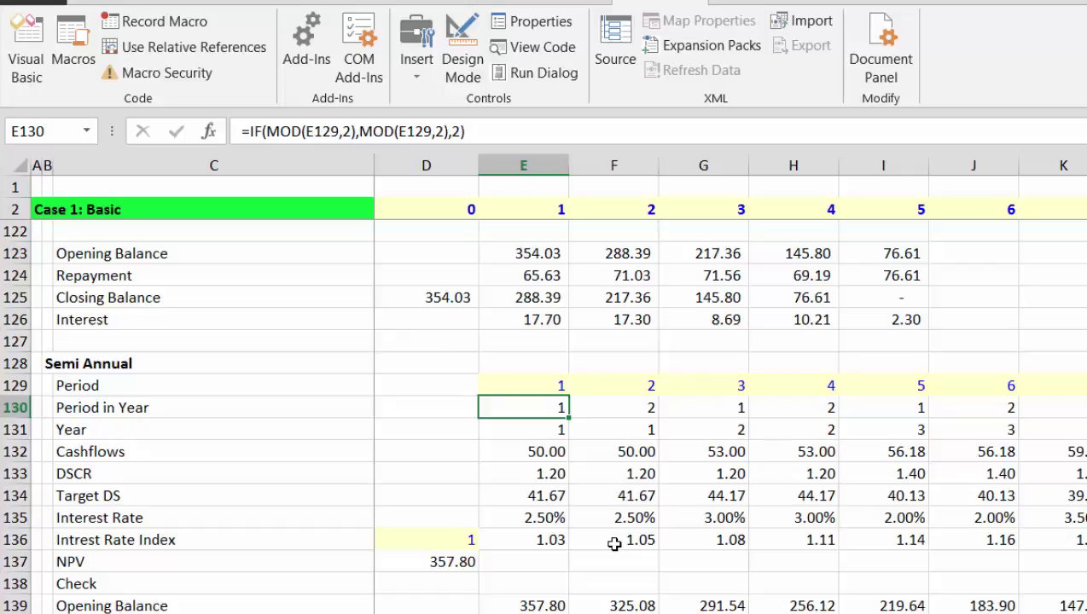
Examine the semi-annual interest rate lookup formula in E135 and the index, NPV and debt balance rows beneath it.
key("Down")
key("Down")
key("Down")
key("Down")
key("Down")
key("Down")
key("Up")
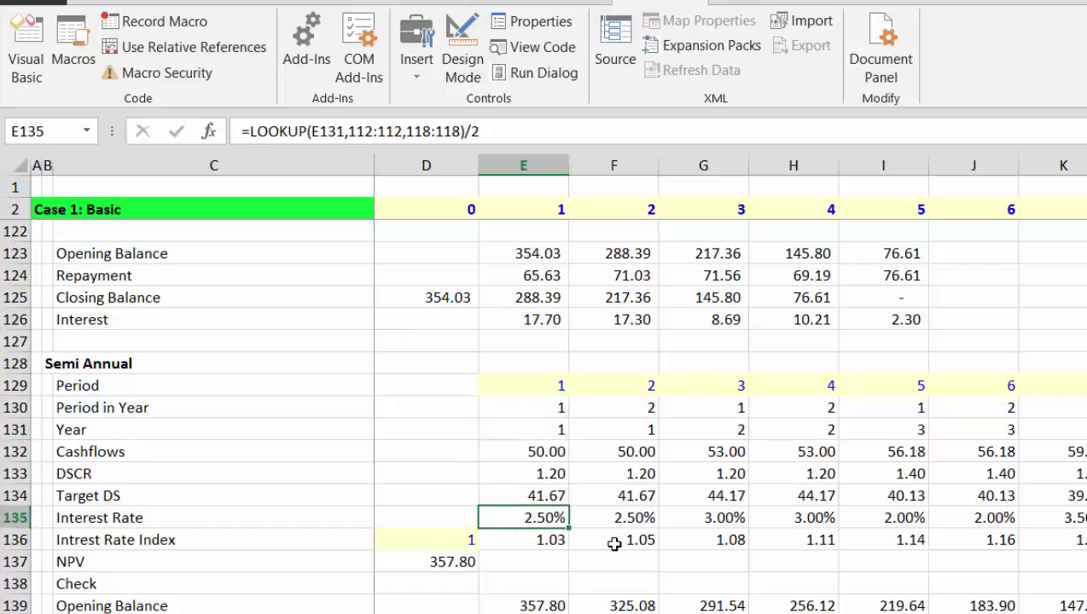
key("Down")
key("Down")
key("Down")
key("Down")
key("Down")
key("Down")
key("Down")
key("Down")
key("Down")
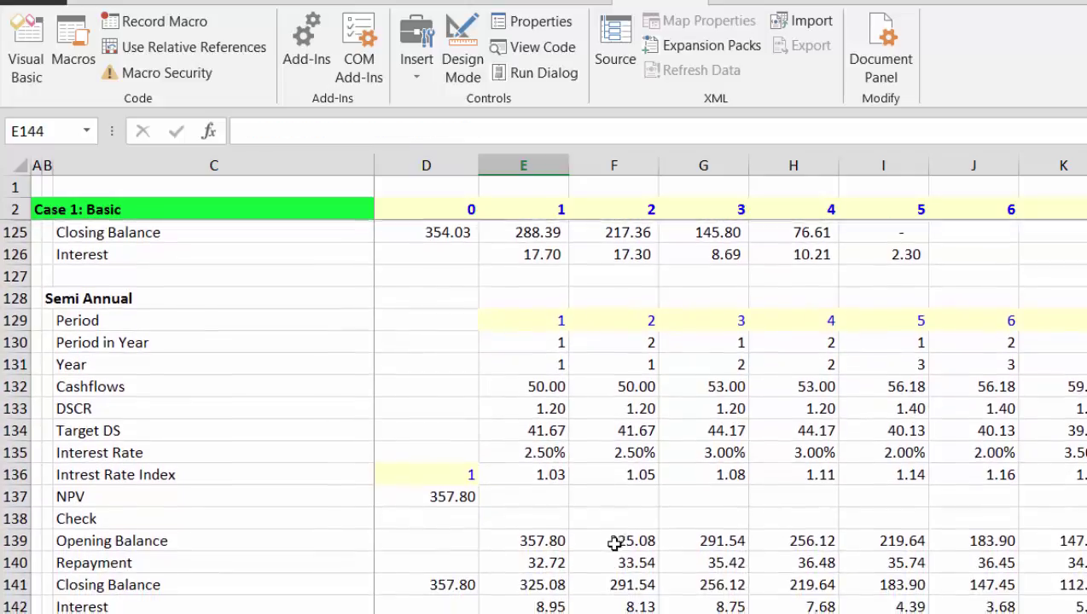
Examine the Monthly section's interest rate lookup and interest rate index formulas in rows 152 and 153.
key("Down")
key("Down")
key("Down")
key("Down")
key("Down")
key("Down")
key("Down")
key("Down")
key("Down")
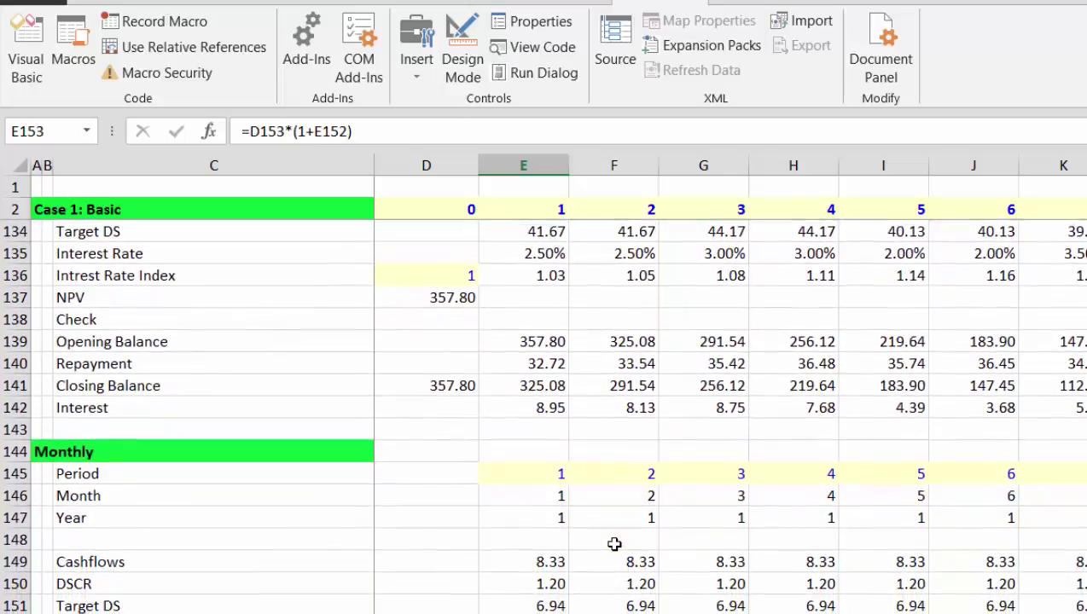
key("Down")
key("Down")
key("Down")
key("Up")
key("Up")
key("Up")
key("Down")
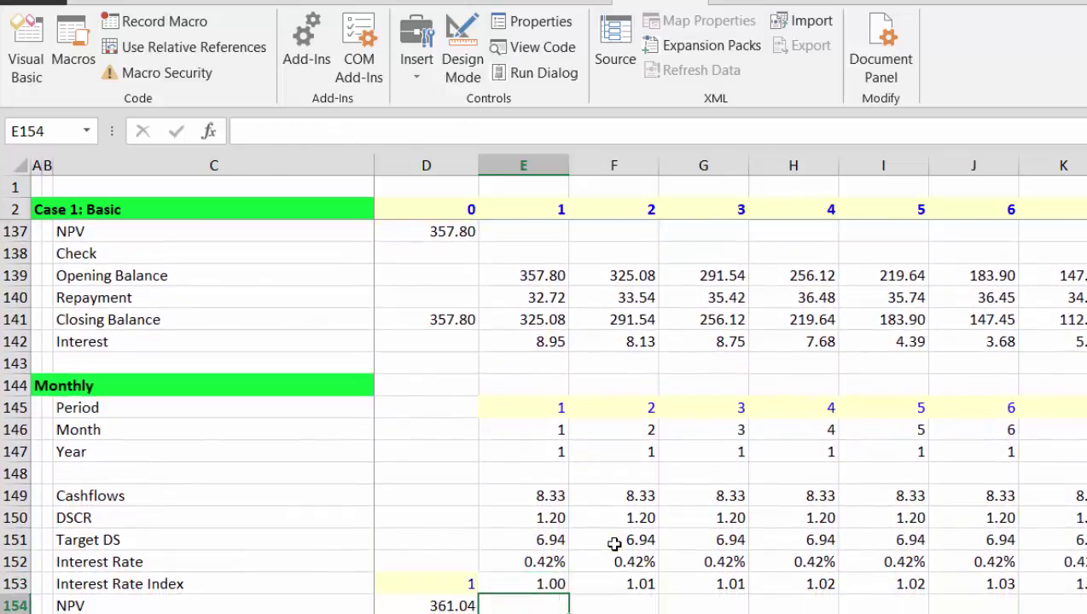
key("Left")
key("Up")
key("Up")
key("Right")
key("Right")
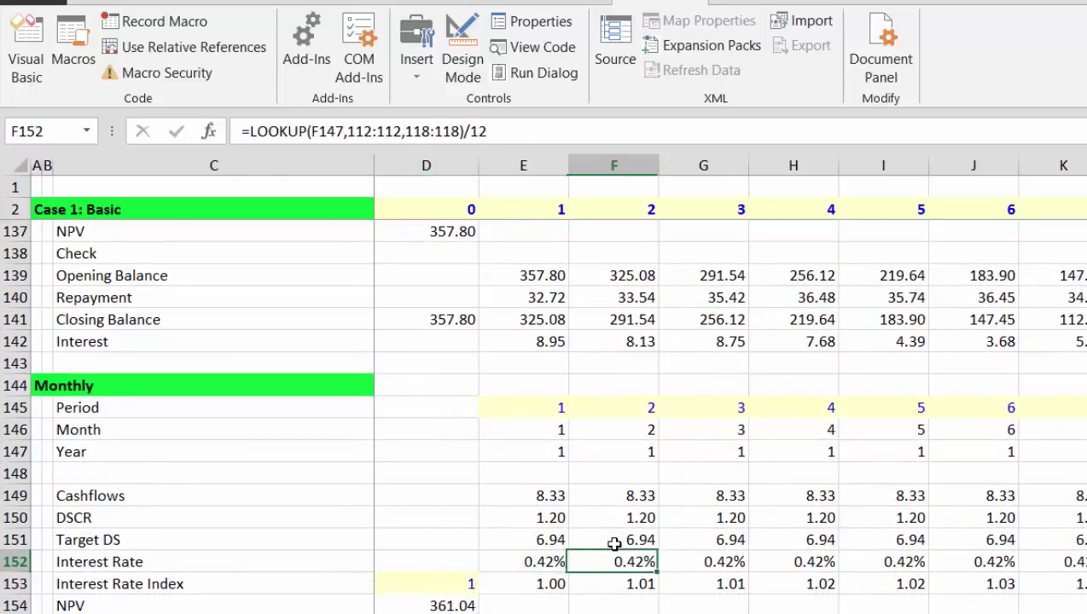
Go back to the Semi Annual section and review its target debt service, interest rate, index and NPV rows.
key("Left")
key("Up")
key("Up")
key("Up")
key("Up")
key("Up")
key("Up")
key("Up")
key("Up")
key("Up")
key("Up")
key("Up")
key("Up")
key("Up")
key("Up")
key("Up")
key("Up")
key("Up")
key("Up")
key("Up")
key("Up")
key("Up")
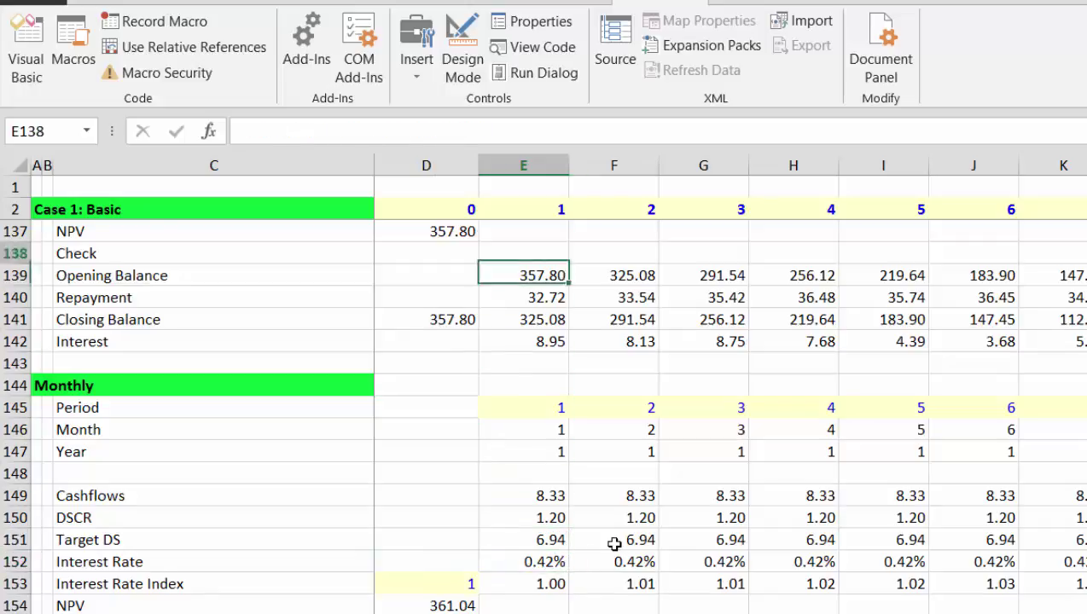
Review the Monthly section's balance rows and the timing inputs at the start of the Monthly with Periodic Payment section.
key("Down")
key("Down")
key("Down")
key("Down")
key("Down")
key("Down")
key("Down")
key("Down")
key("Down")
key("Down")
key("Down")
key("Down")
key("Down")
key("Down")
key("Down")
key("Down")
key("Down")
key("Down")
key("Down")
key("Down")
key("Down")
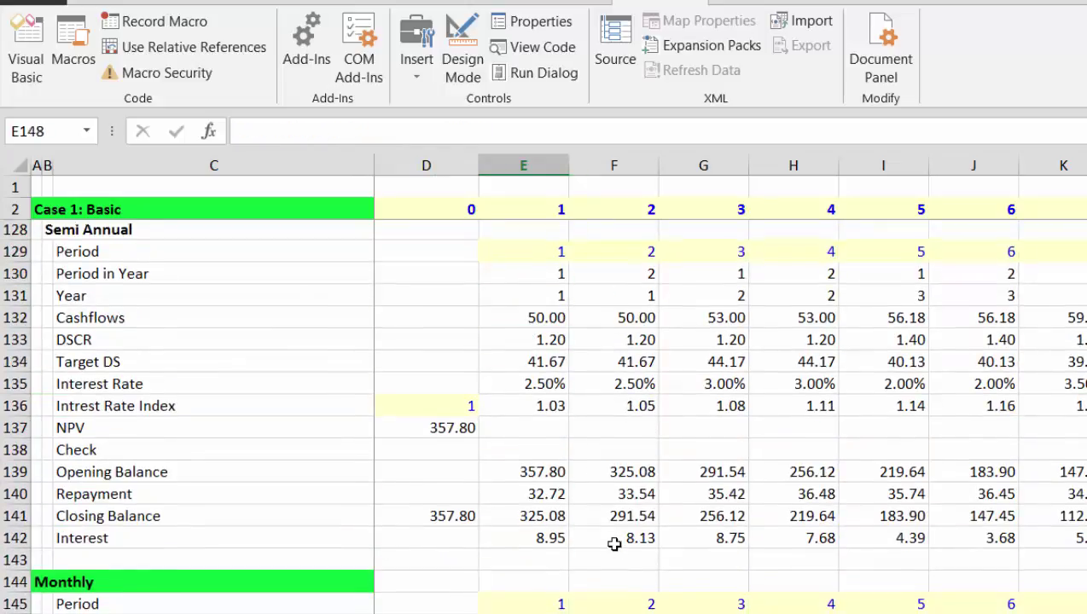
key("Down")
key("Down")
key("Down")
key("Down")
key("Down")
key("Down")
key("Down")
key("Down")
key("Down")
key("Down")
key("Down")
key("Down")
key("Down")
key("Down")
key("Down")
key("Down")
key("Down")
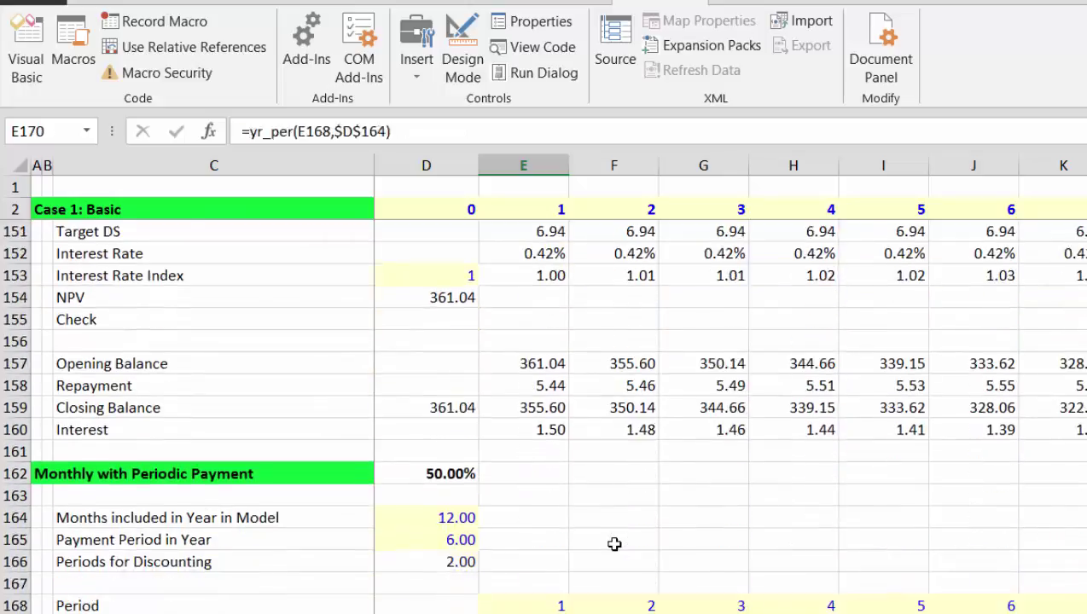
Examine the payment period flags, interest rate and Interest Factor formula in rows 169 to 175 of the periodic payment section.
key("Left")
key("Up")
key("Up")
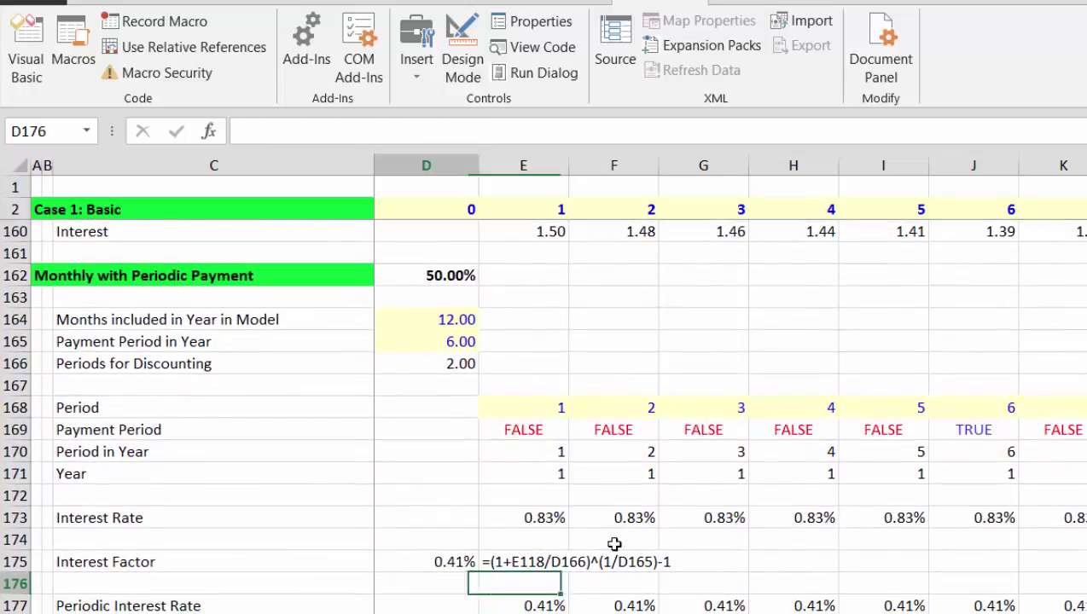
key("Left")
key("Right")
key("Down")
key("Down")
key("Down")
key("Down")
key("Down")
key("Down")
key("Down")
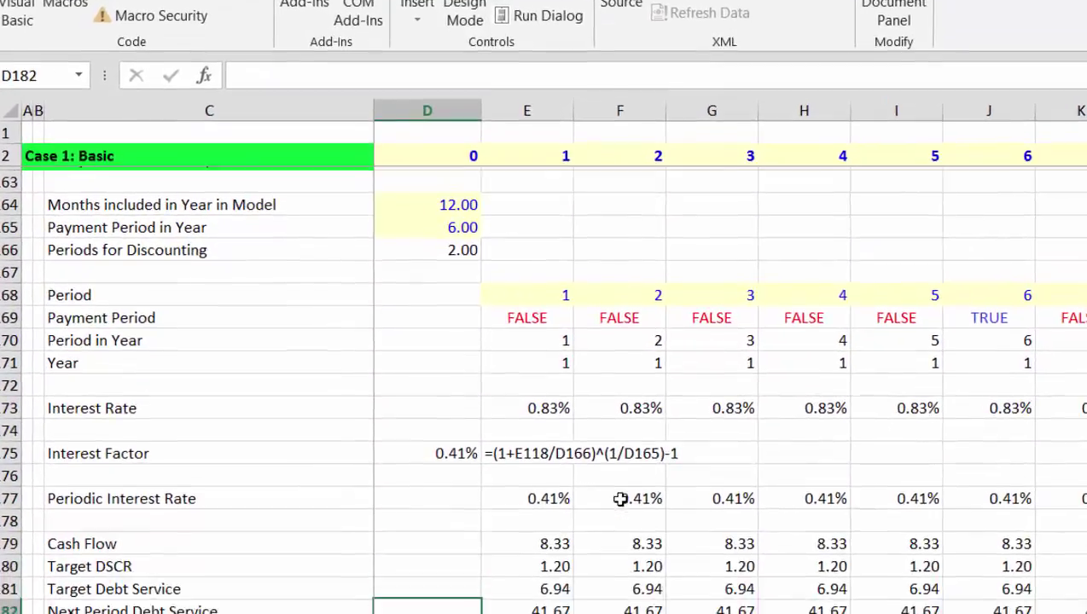
Examine the monthly cash flow lookup formula in E179 and the target debt service rows beneath it.
key("Right")
key("Up")
key("Right")
key("Left")
key("Up")
key("Up")
key("Up")
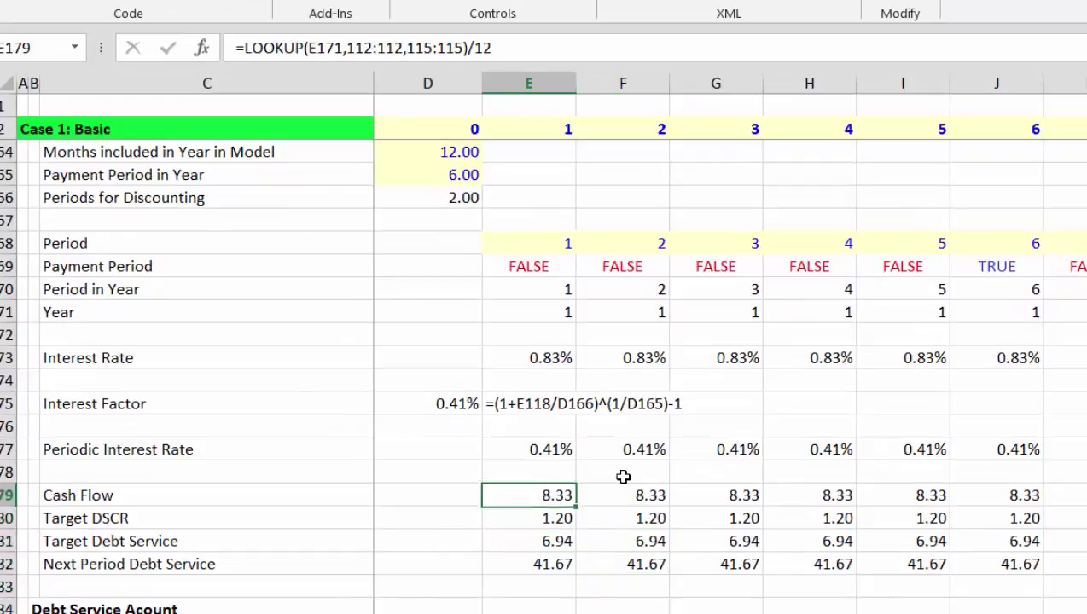
Review the Debt Service Account rows from the remaining requirement to the closing balance.
key("Left")
key("Down")
key("Down")
key("Down")
key("Down")
key("Down")
key("Down")
key("Down")
key("Down")
key("Down")
key("Down")
key("Down")
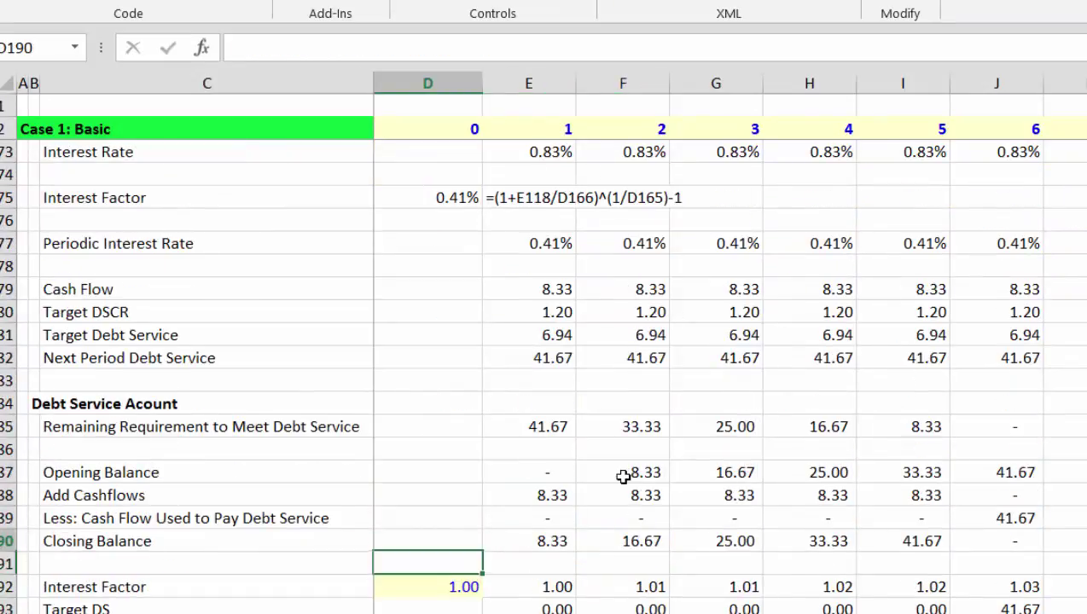
Examine the Add Cashflows formulas along row 188 through period 6 in column J.
key("Up")
key("Up")
key("Right")
key("Right")
key("Right")
key("Right")
key("Right")
key("Left")
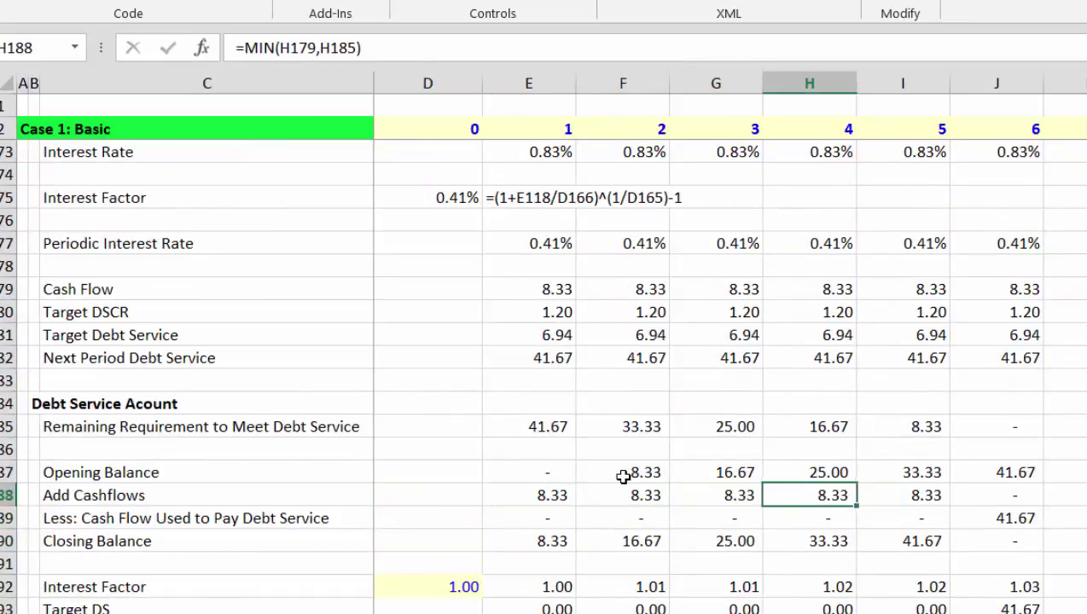
key("Left")
key("Right")
key("Right")
key("Right")
key("Down")
Recheck column J's payment period flag, period, rate and cash flow rows between the timing inputs and the Debt Service Account.
key("Up")
key("Up")
key("Up")
key("Up")
key("Up")
key("Up")
key("Up")
key("Up")
key("Up")
key("Up")
key("Up")
key("Up")
key("Up")
key("Up")
key("Up")
key("Up")
key("Up")
key("Up")
key("Up")
key("Up")
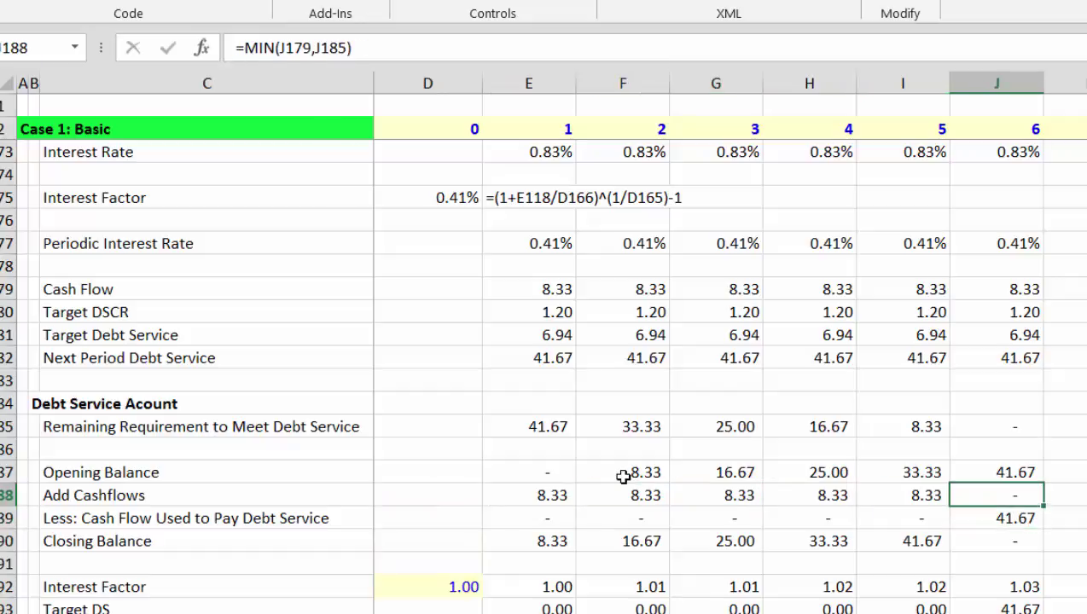
key("Up")
key("Up")
key("Up")
key("Up")
key("Up")
key("Up")
key("Up")
key("Down")
key("Down")
key("Down")
key("Down")
key("Down")
key("Down")
key("Down")
key("Down")
key("Down")
key("Down")
key("Down")
key("Down")
key("Down")
key("Down")
key("Down")
key("Down")
key("Down")
key("Down")
key("Down")
key("Down")
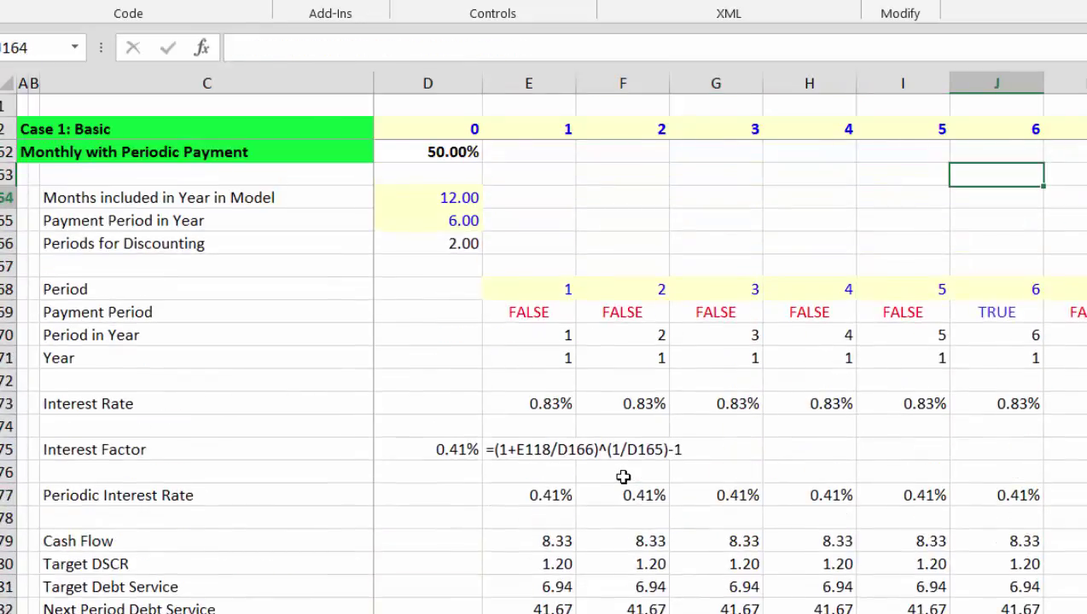
Examine the period 6 interest factor formula in J192 and the closing balance formula in K190.
key("Down")
key("Down")
key("Down")
key("Down")
key("Down")
key("Down")
key("Down")
key("Down")
key("Down")
key("Down")
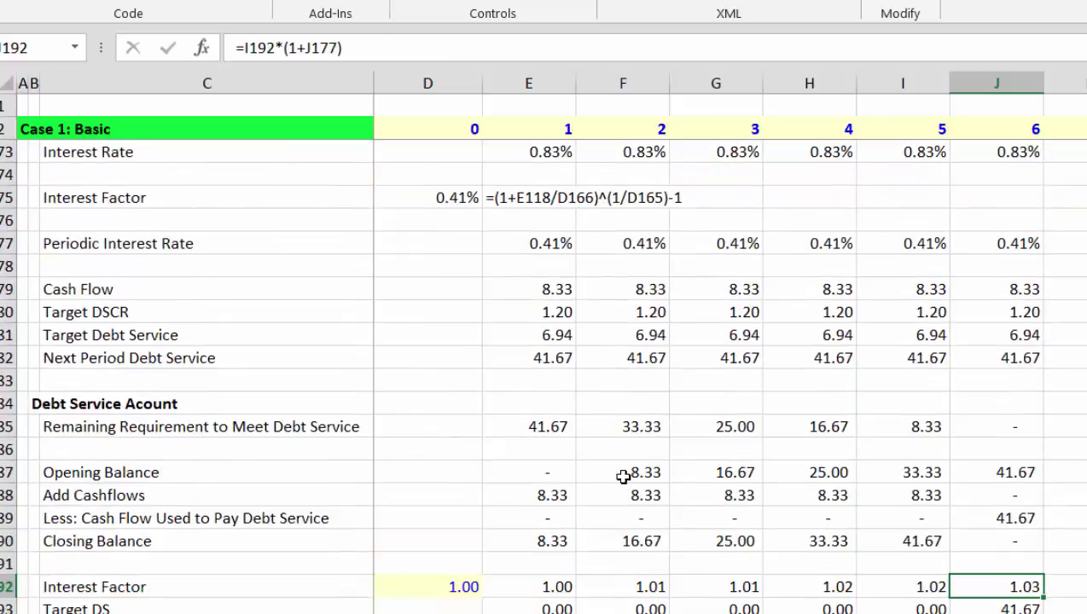
key("Right")
key("Right")
key("Up")
key("Up")
key("Left")
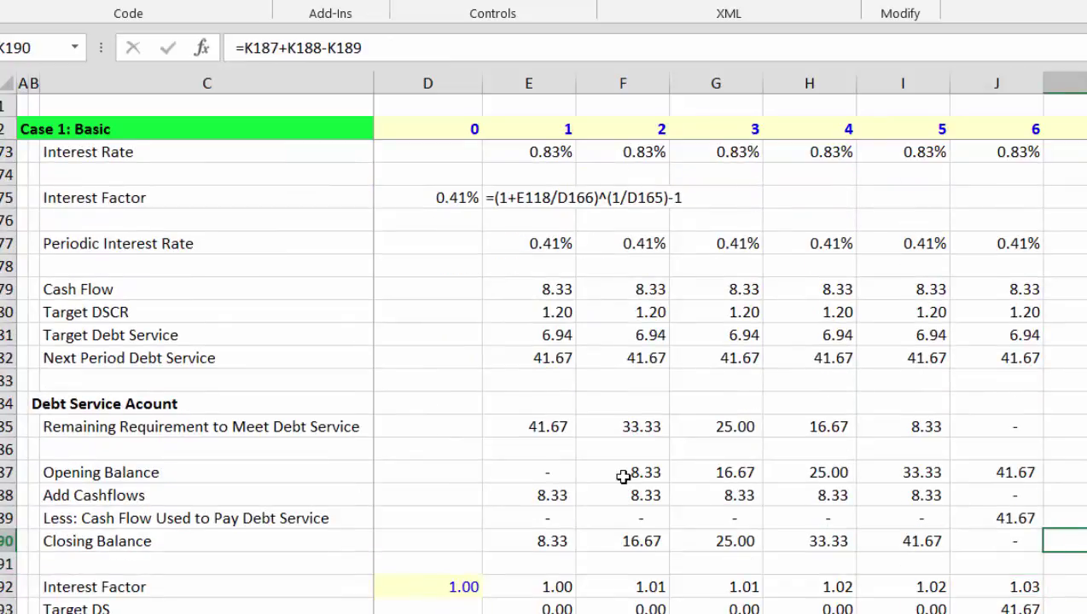
Follow the Closing Balance row 190 across the later periods to examine how the Debt Service Account accumulates and pays out.
key("Right")
key("Right")
key("Right")
key("Right")
key("Right")
key("Right")
key("Right")
key("Right")
key("Right")
key("Right")
key("Right")
key("Right")
key("Right")
key("Right")
key("Right")
key("Right")
key("Right")
key("Right")
key("Right")
key("Right")
key("Right")
key("Right")
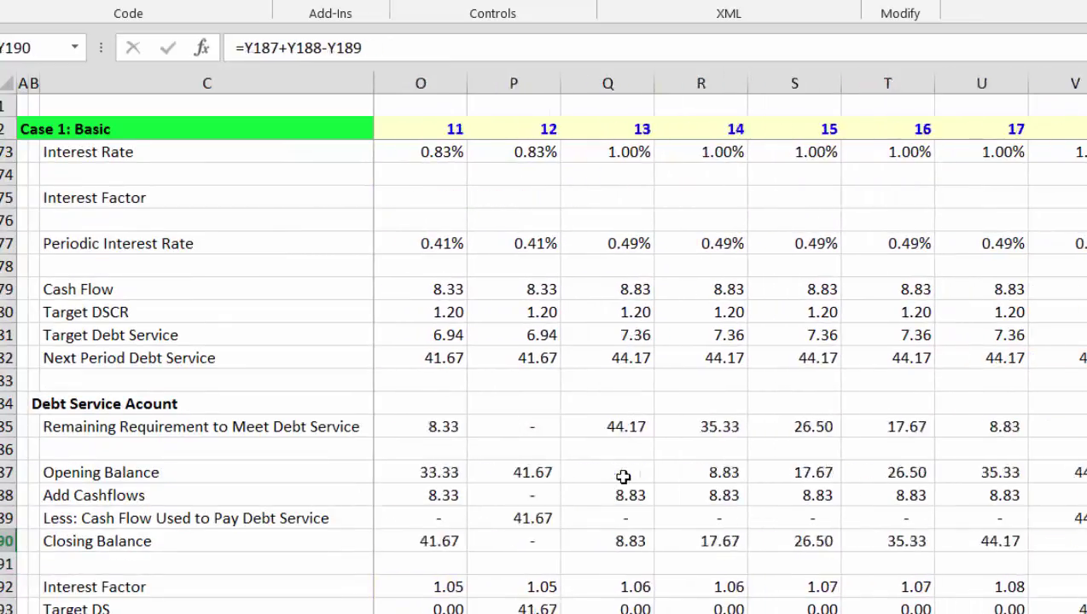
key("Right")
key("Right")
key("Right")
key("Right")
key("Right")
key("Right")
key("Right")
key("Right")
key("Right")
key("Right")
key("Right")
key("Right")
key("Right")
key("Right")
Trace the Debt Service Account's Closing Balance row back from the later periods to the first period.
key("Left")
key("Left")
key("Left")
key("Left")
key("Left")
key("Left")
key("Left")
key("Left")
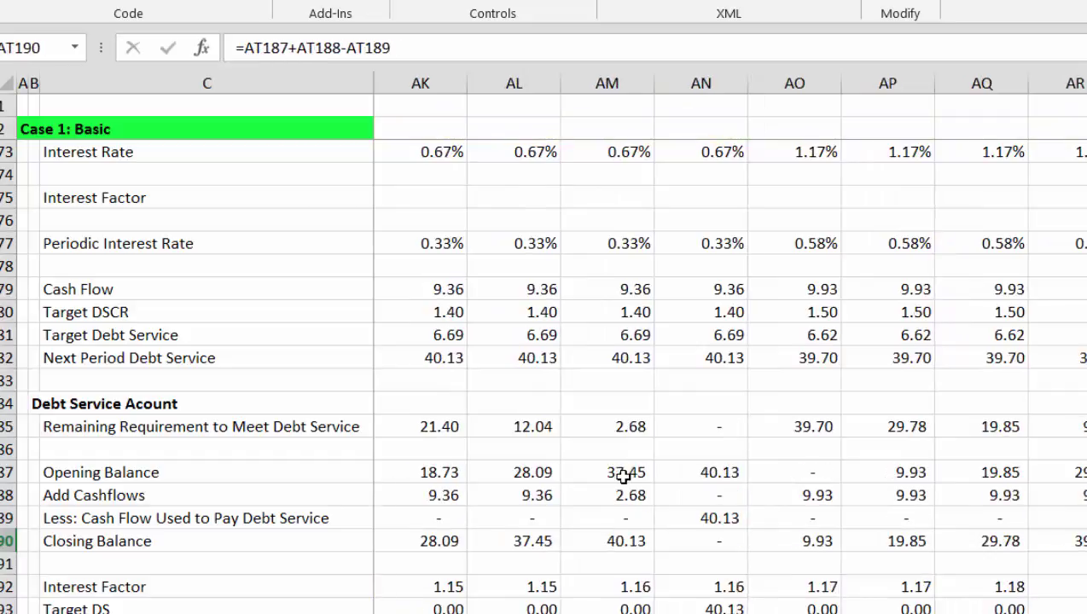
key("Left")
key("Left")
key("Left")
key("Left")
key("Left")
key("Left")
key("Left")
key("Left")
key("Left")
key("Left")
key("Left")
key("Left")
key("Left")
key("Left")
key("Left")
key("Left")
key("Left")
key("Left")
key("Left")
key("Left")
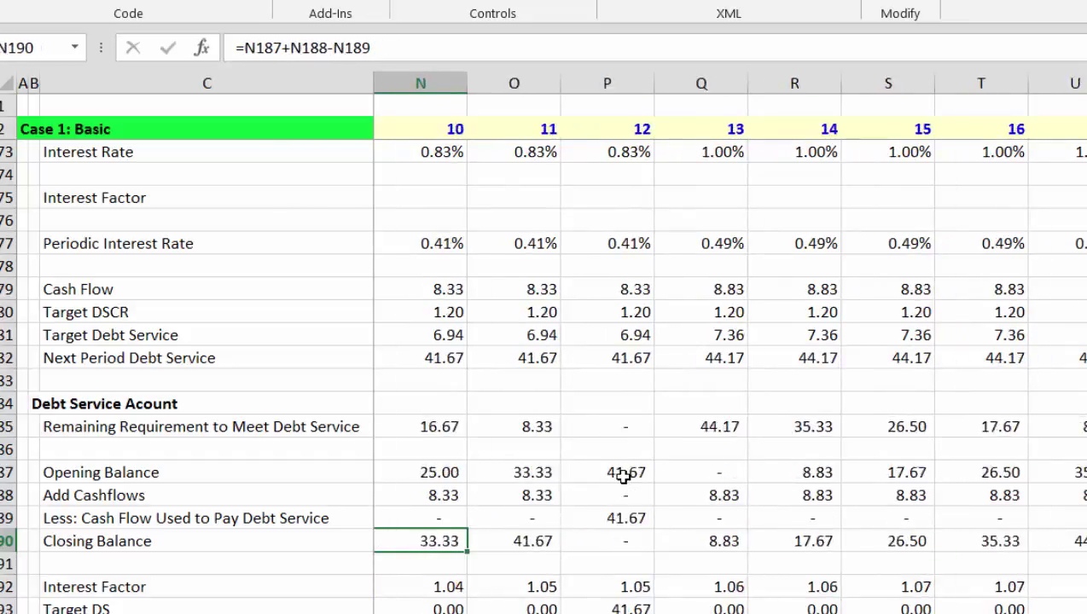
key("Left")
key("Left")
key("Left")
key("Left")
key("Left")
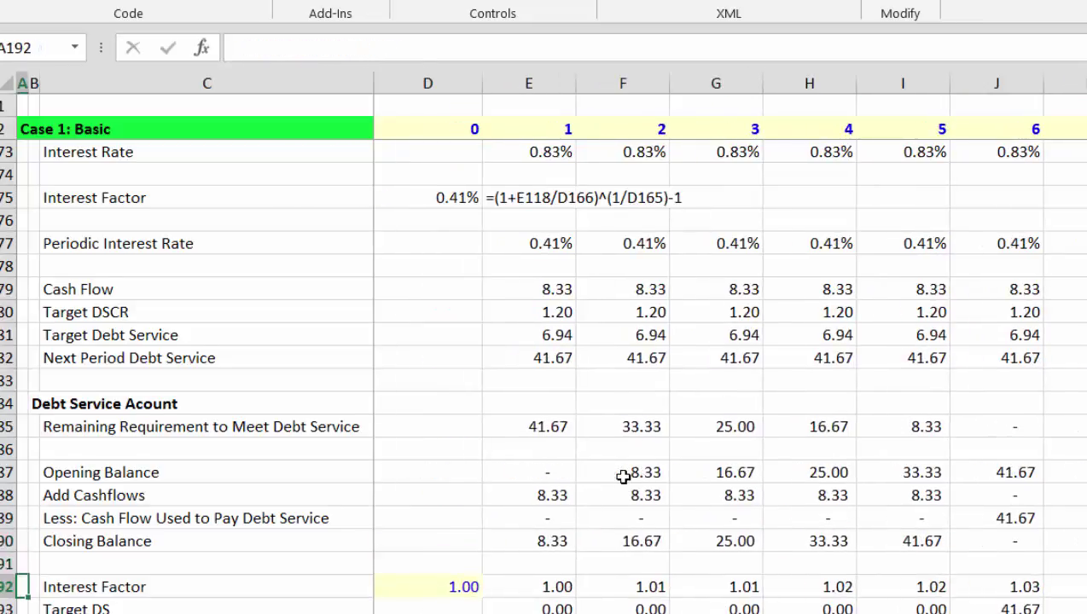
Review the Interest Factor, Target DS, NPV and Check rows beneath the Debt Service Account.
key("Down")
key("Down")
key("Down")
key("Down")
key("Down")
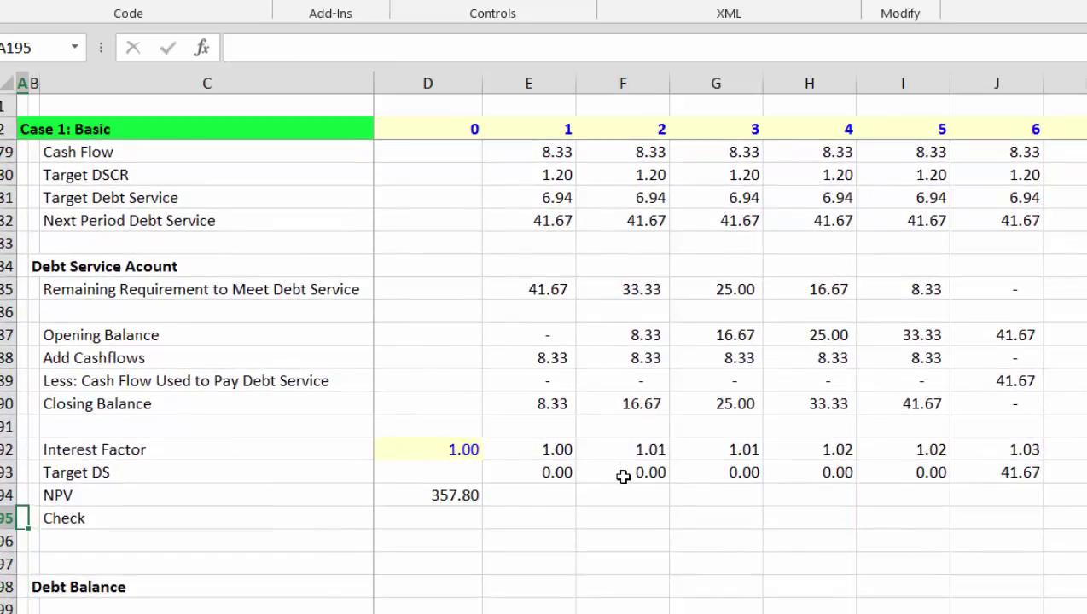
key("Right")
key("Right")
key("Right")
Examine the Periods for Discounting formula in D166 and the Payment Period in Year input in D165.
key("Up")
key("Up")
key("Up")
key("Up")
key("Up")
key("Up")
key("Up")
key("Up")
key("Up")
key("Up")
key("Up")
key("Up")
key("Up")
key("Up")
key("Up")
key("Up")
key("Up")
key("Up")
key("Up")
key("Up")
key("Up")
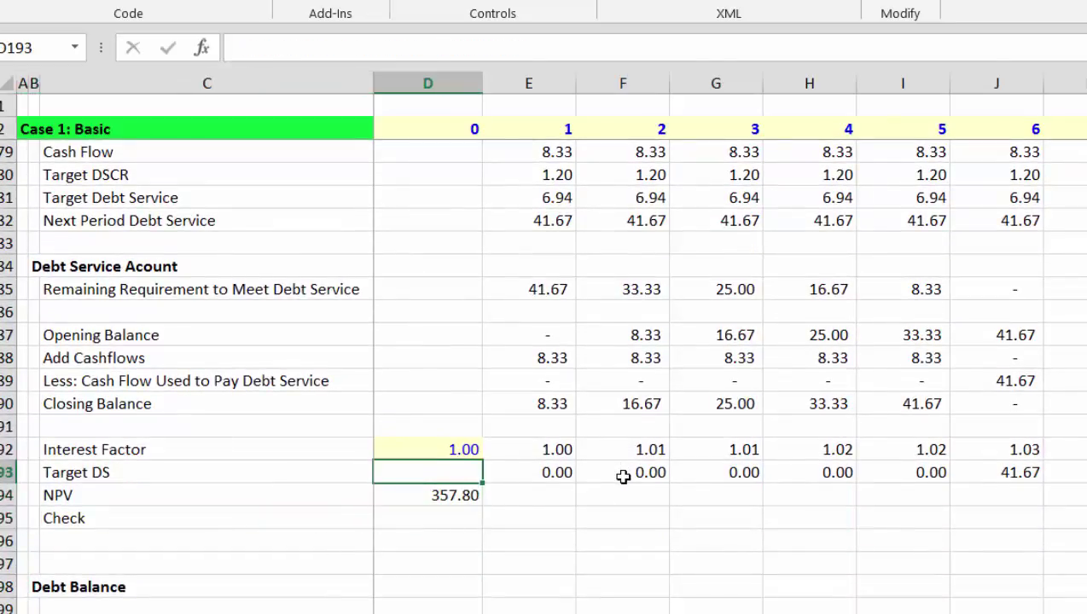
key("Up")
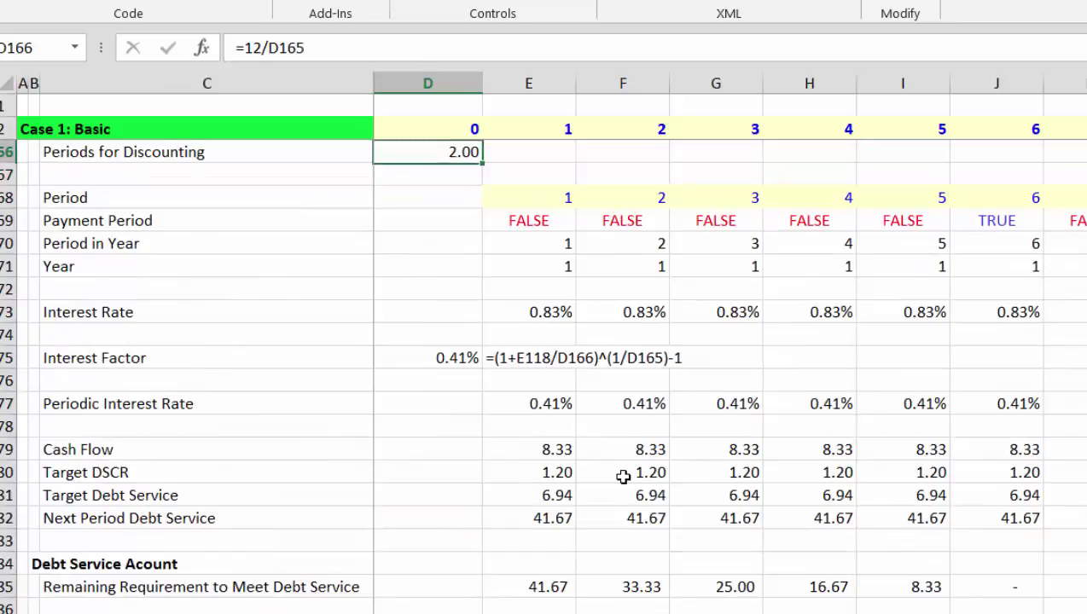
key("Up")
key("Up")
key("Down")
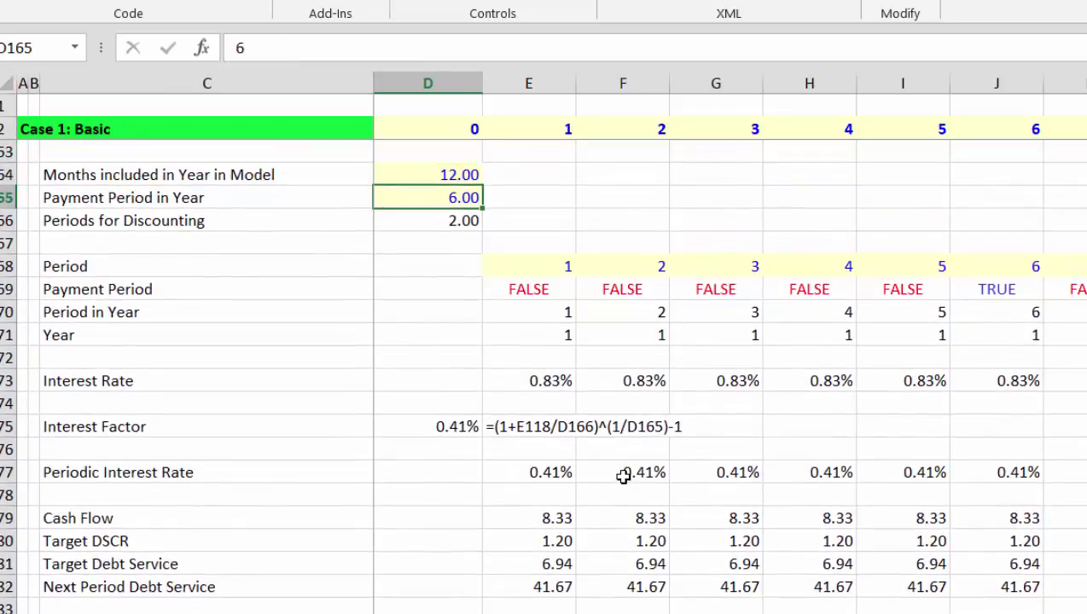
Review the timing inputs in column D and the first value of the Period row in E168.
key("Up")
key("Down")
key("Down")
key("Down")
key("Down")
key("Right")
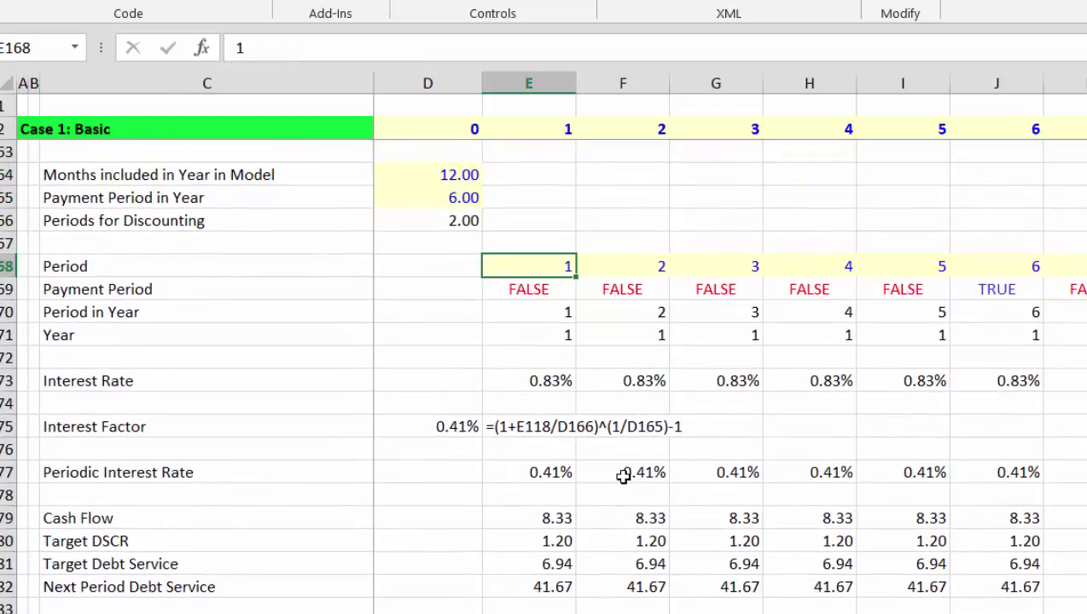
key("Up")
key("Left")
key("Down")
Examine the NPV formula in D194 that discounts the Target DS row by the Interest Factor row.
key("Page_Down")
key("Down")
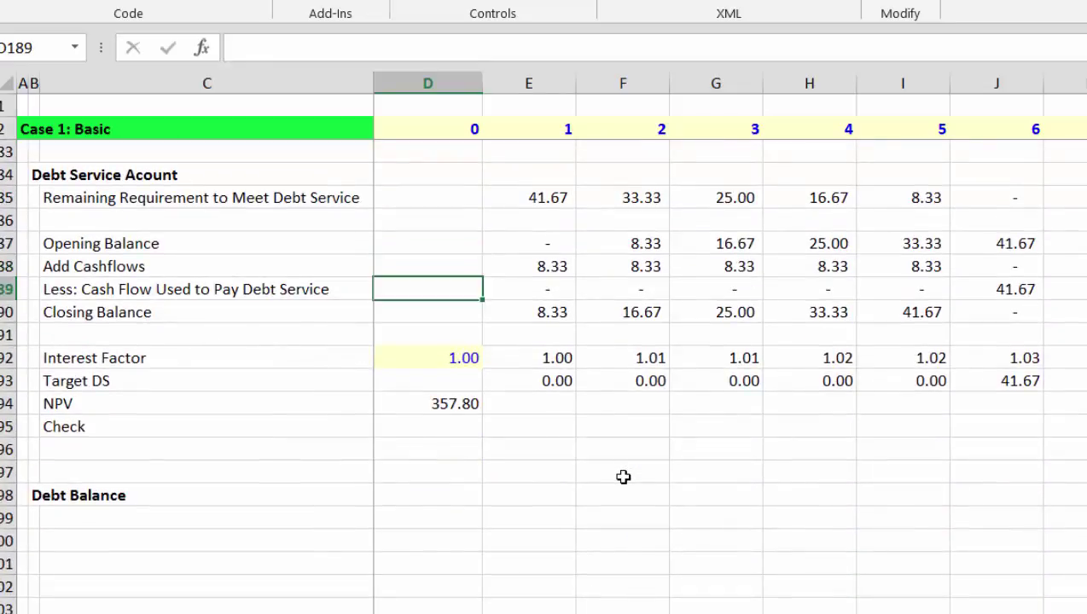
key("Down")
key("Down")
key("Down")
key("Down")
key("Down")
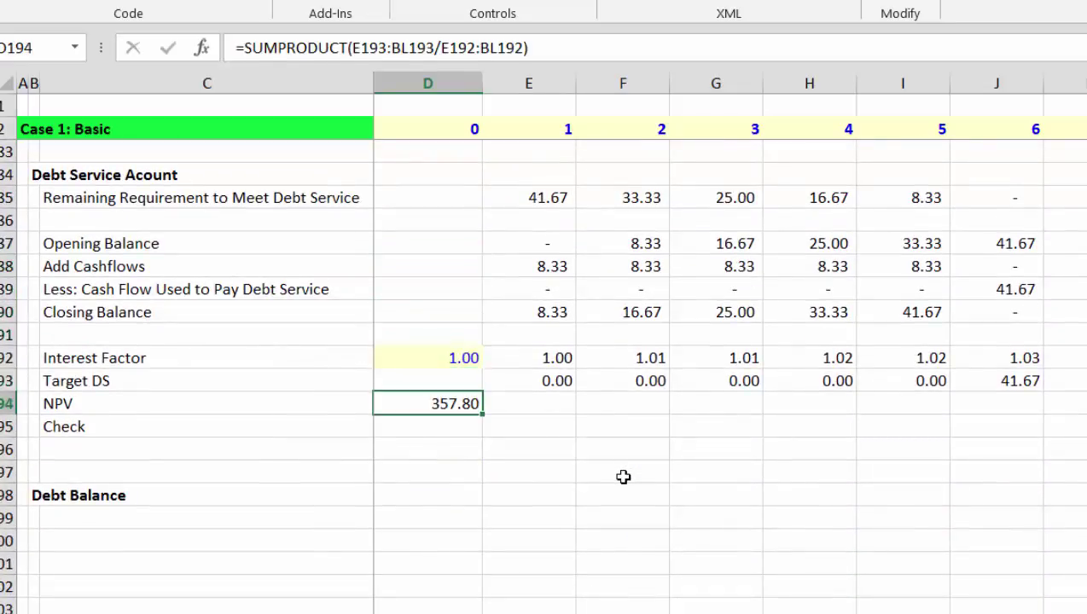
Review the periodic payment calculation from the Periodic Interest Rate and Cash Flow rows through the Debt Service Account to the NPV in D194.
key("Up")
key("Up")
key("Up")
key("Up")
key("Up")
key("Up")
key("Up")
key("Up")
key("Up")
key("Up")
key("Up")
key("Up")
key("Up")
key("Up")
key("Up")
key("Up")
key("Up")
key("Up")
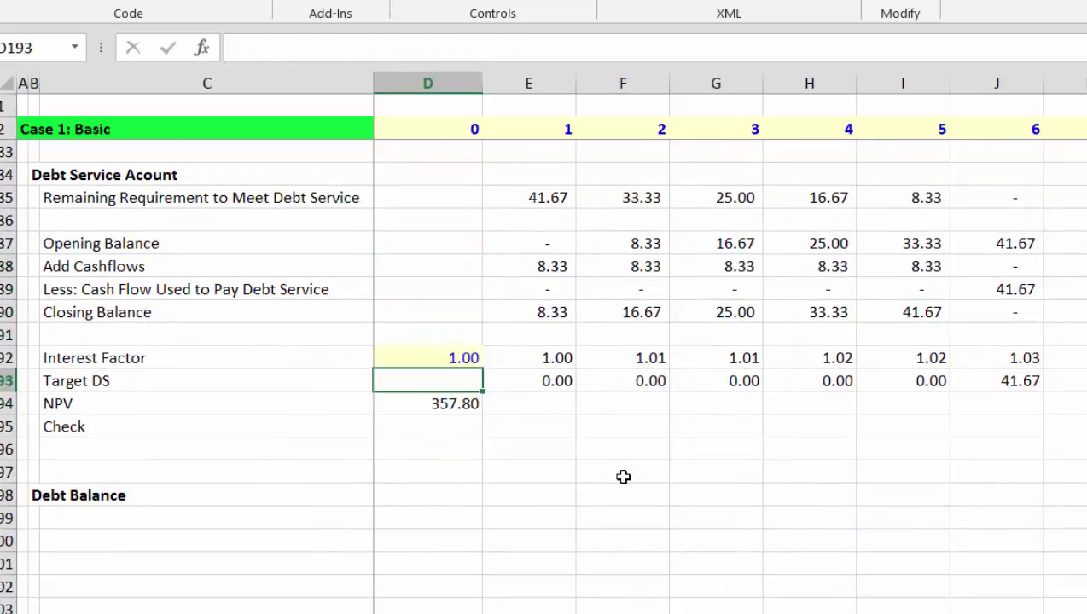
key("Down")
key("Down")
key("Down")
key("Down")
key("Down")
key("Down")
key("Down")
key("Down")
key("Down")
key("Down")
key("Down")
key("Down")
key("Down")
key("Down")
key("Down")
key("Down")
key("Down")
key("Down")
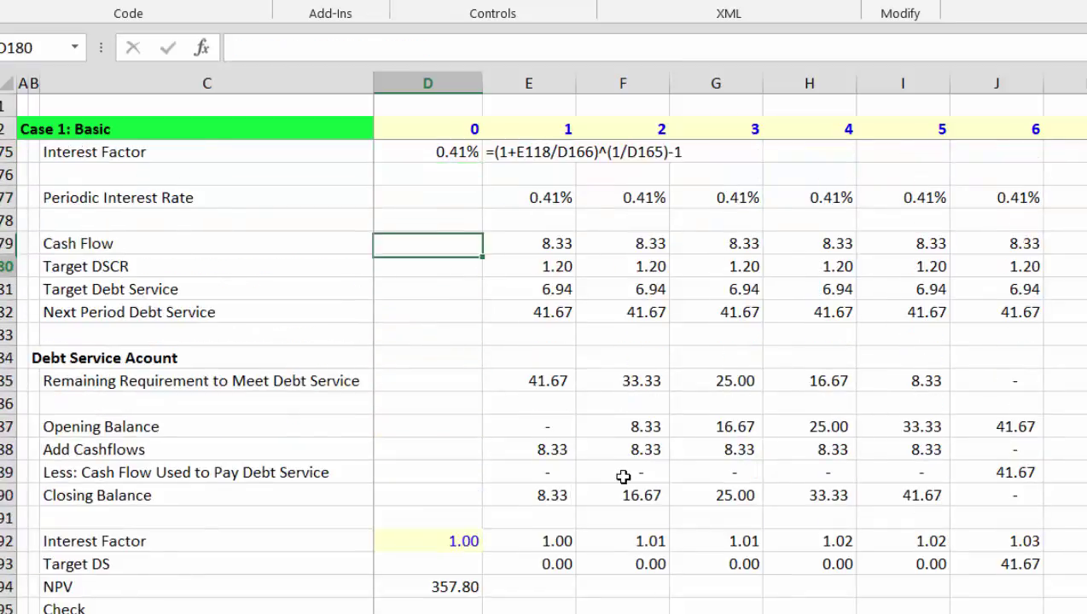
key("Up")
key("Up")
key("Up")
key("Up")
key("Up")
key("Up")
key("Up")
key("Up")
key("Up")
key("Up")
key("Up")
key("Up")
key("Up")
key("Up")
key("Up")
key("Up")
key("Up")
key("Up")
key("Up")
key("Up")
key("Up")
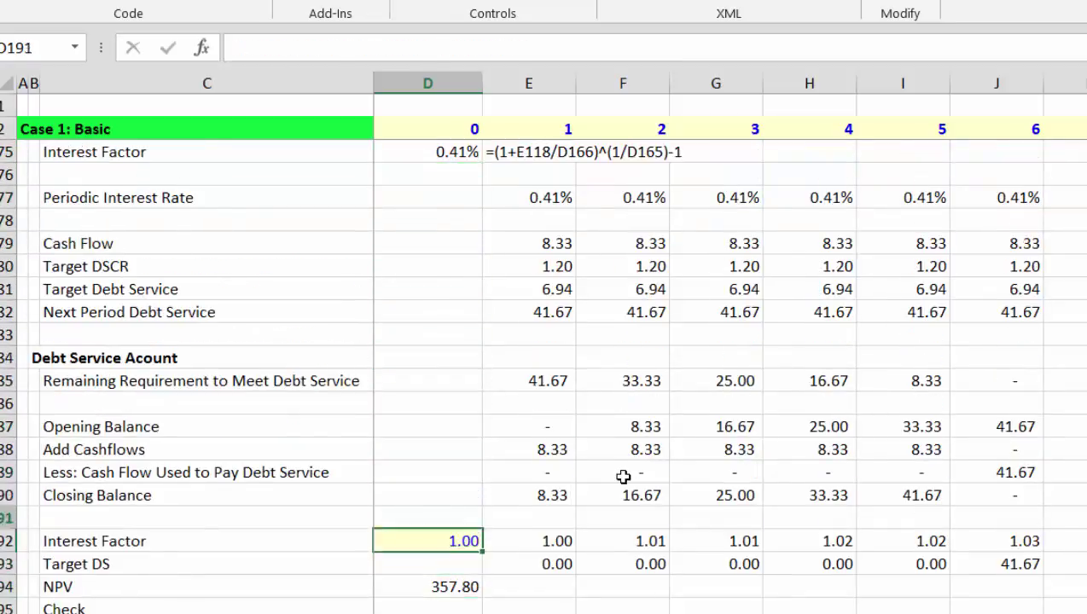
Compare the Monthly case's NPV in D154 with the semi-annual NPV in D137.
key("Up")
key("Up")
key("Up")
key("Up")
key("Up")
key("Up")
key("Up")
key("Up")
key("Up")
key("Up")
key("Up")
key("Up")
key("Up")
key("Up")
key("Up")
key("Up")
key("Up")
key("Up")
key("Up")
key("Up")
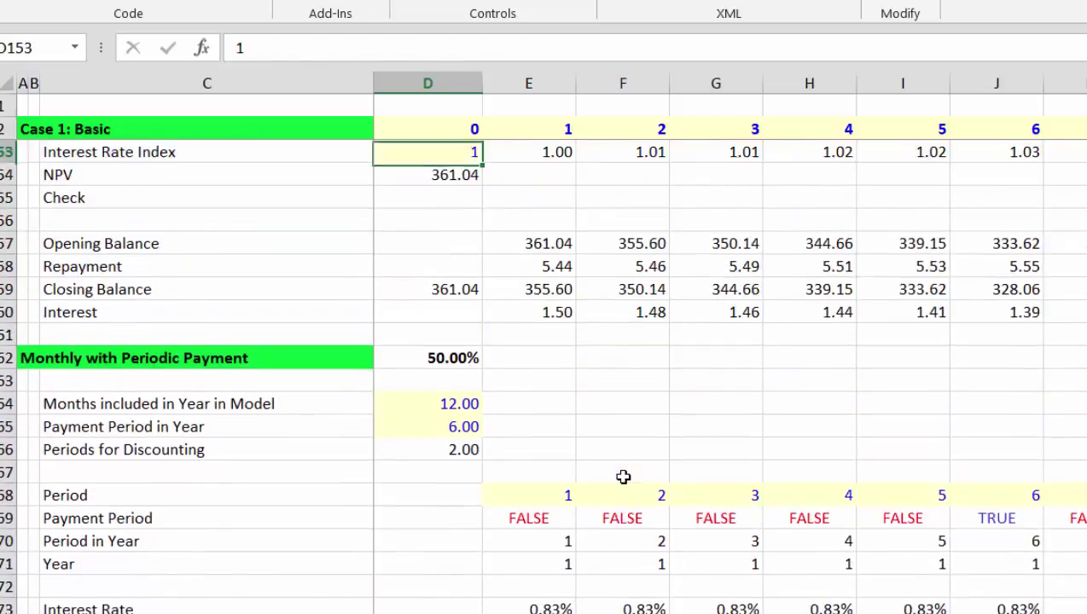
key("Up")
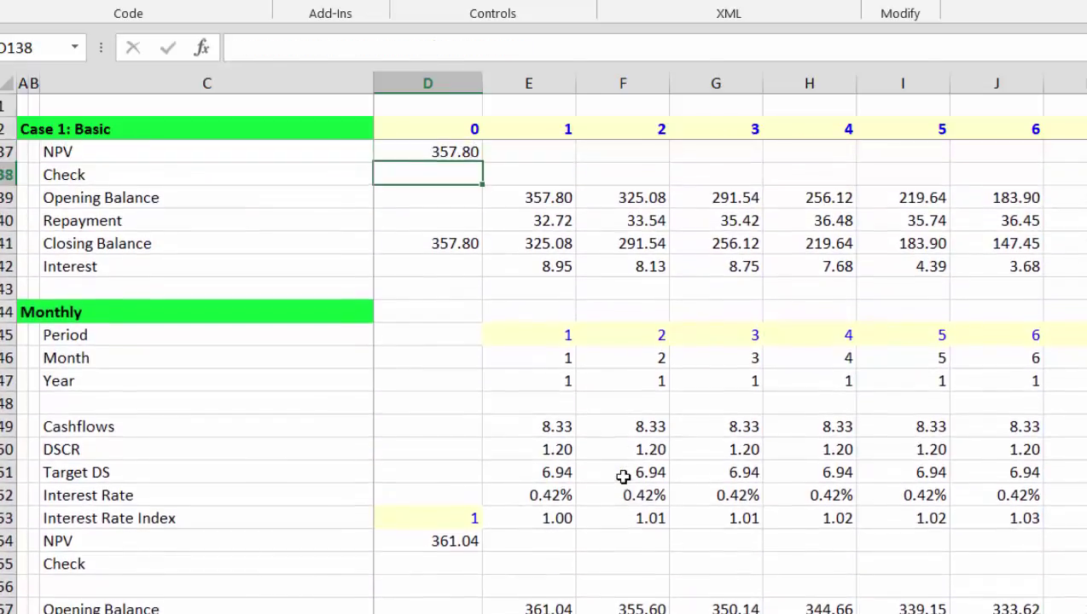
Recheck the periodic payment NPV in D194 against the semi-annual NPV in D137.
key("Down")
key("Down")
key("Down")
key("Down")
key("Down")
key("Down")
key("Down")
key("Down")
key("Down")
key("Down")
key("Down")
key("Down")
key("Down")
key("Down")
key("Down")
key("Down")
key("Down")
key("Down")
key("Down")
key("Down")
key("Down")
key("Down")
key("Down")
key("Down")
key("Down")
key("Down")
key("Down")
key("Down")
key("Down")
key("Down")
key("Down")
key("Down")
key("Down")
key("Down")
key("Down")
key("Down")
key("Down")
key("Down")
key("Down")
key("Down")
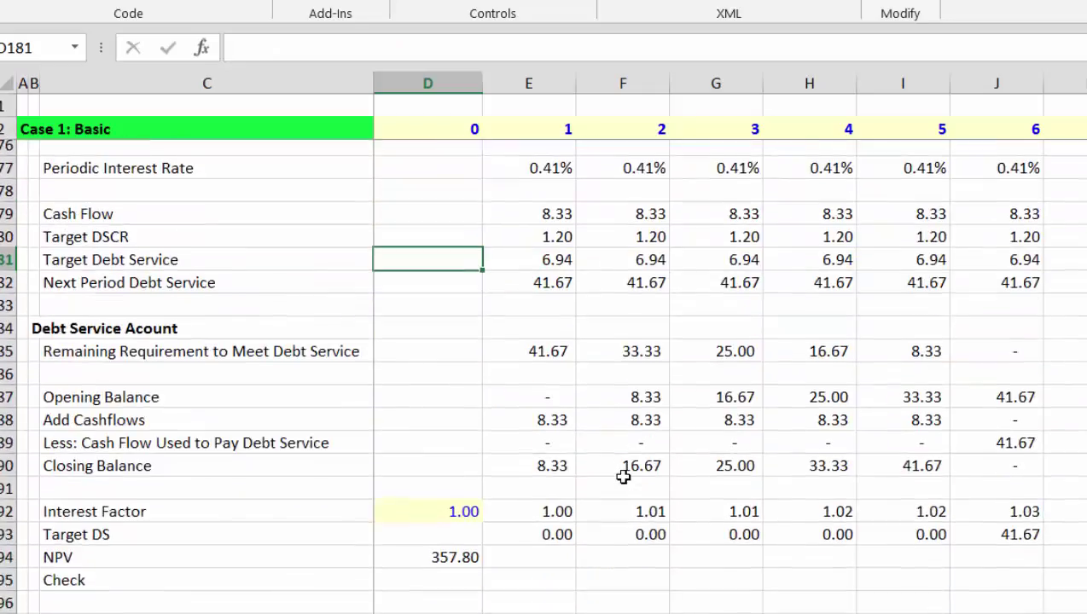
Examine the Semi Annual case's Cashflows, Target DS, Interest Rate, NPV and debt balance rows.
key("Up")
key("Up")
key("Up")
key("Up")
key("Up")
key("Up")
key("Up")
key("Up")
key("Up")
key("Up")
key("Up")
key("Up")
key("Up")
key("Up")
key("Up")
key("Up")
key("Up")
key("Up")
key("Up")
key("Up")
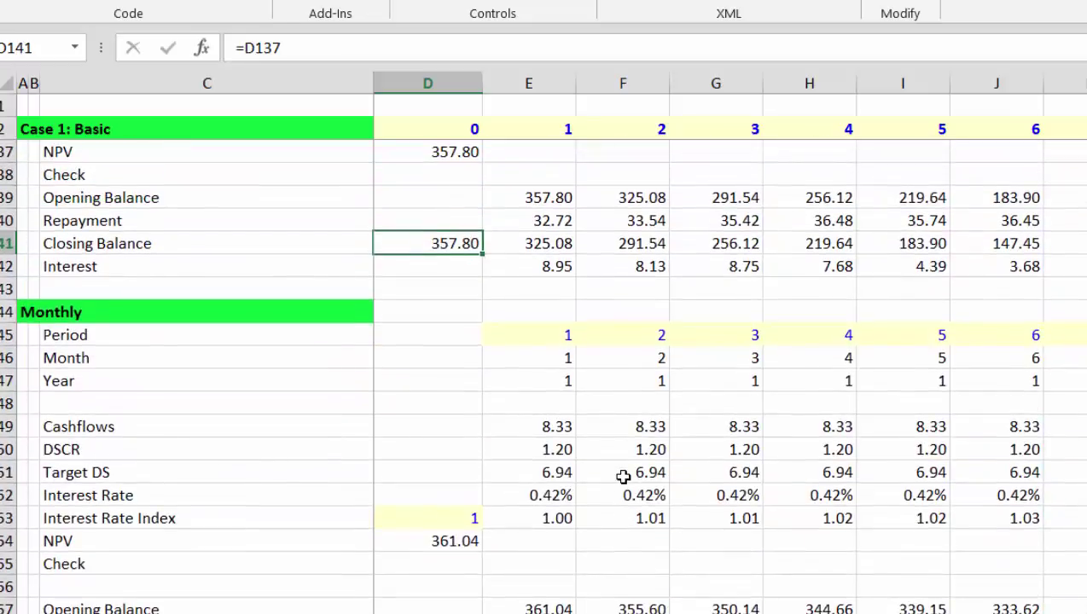
key("Up")
key("Up")
key("Up")
key("Up")
key("Up")
key("Up")
key("Up")
key("Up")
key("Up")
key("Up")
key("Up")
key("Up")
key("Up")
key("Up")
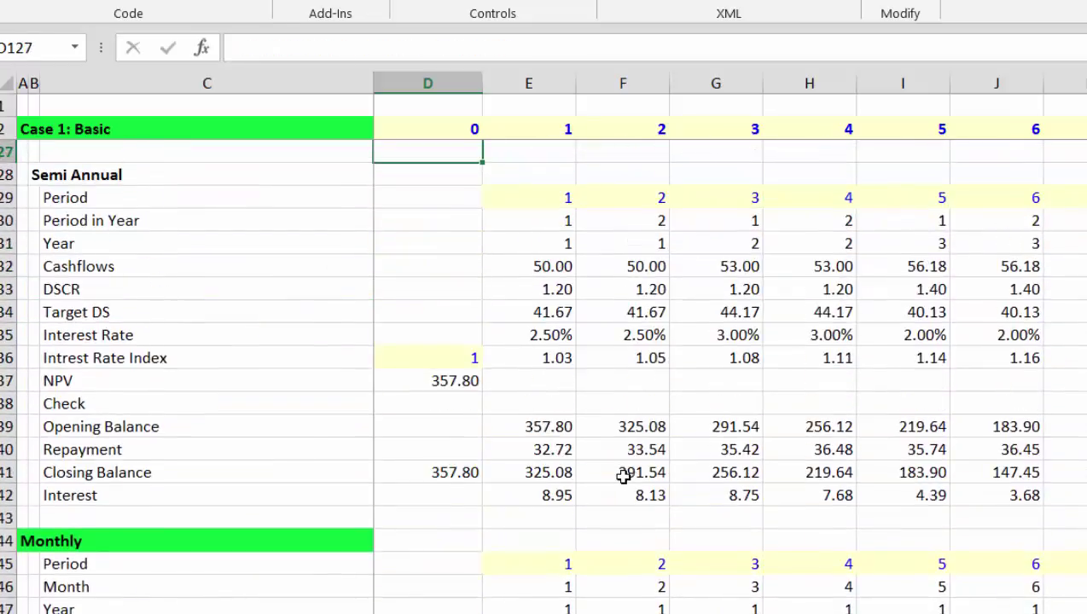
Examine the Semi Annual case's Interest Rate row, including the lookup formula in E135.
key("Up")
key("Down")
key("Down")
key("Down")
key("Down")
key("Down")
key("Down")
key("Down")
key("Down")
key("Down")
key("Right")
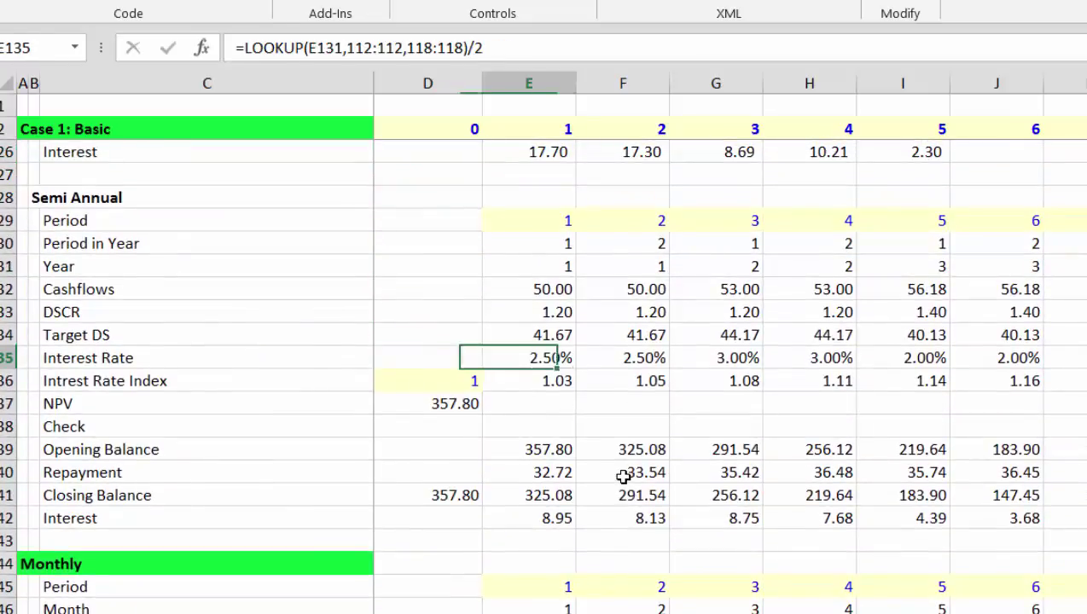
key("Right")
Review the Monthly and Monthly with Periodic Payment cases down through the Debt Service Account to the Target DS row.
key("Down")
key("Down")
key("Down")
key("Down")
key("Down")
key("Down")
key("Down")
key("Down")
key("Down")
key("Down")
key("Down")
key("Down")
key("Down")
key("Down")
key("Down")
key("Down")
key("Down")
key("Down")
key("Down")
key("Down")
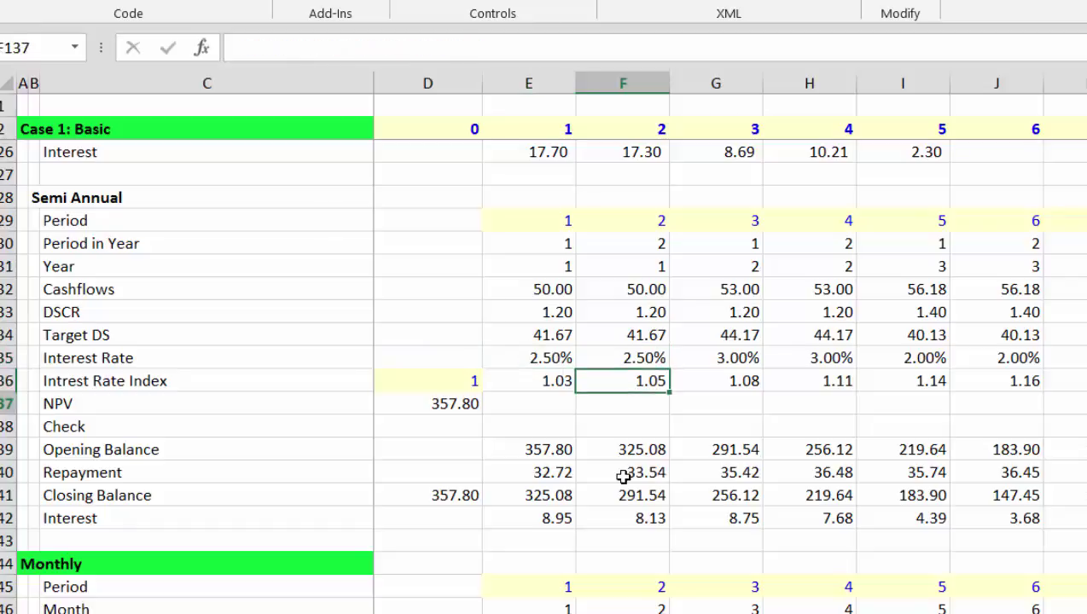
key("Down")
key("Down")
key("Down")
key("Down")
key("Down")
key("Down")
key("Down")
key("Down")
key("Down")
key("Down")
key("Down")
key("Down")
key("Down")
key("Down")
key("Down")
key("Down")
key("Down")
key("Down")
key("Down")
key("Down")
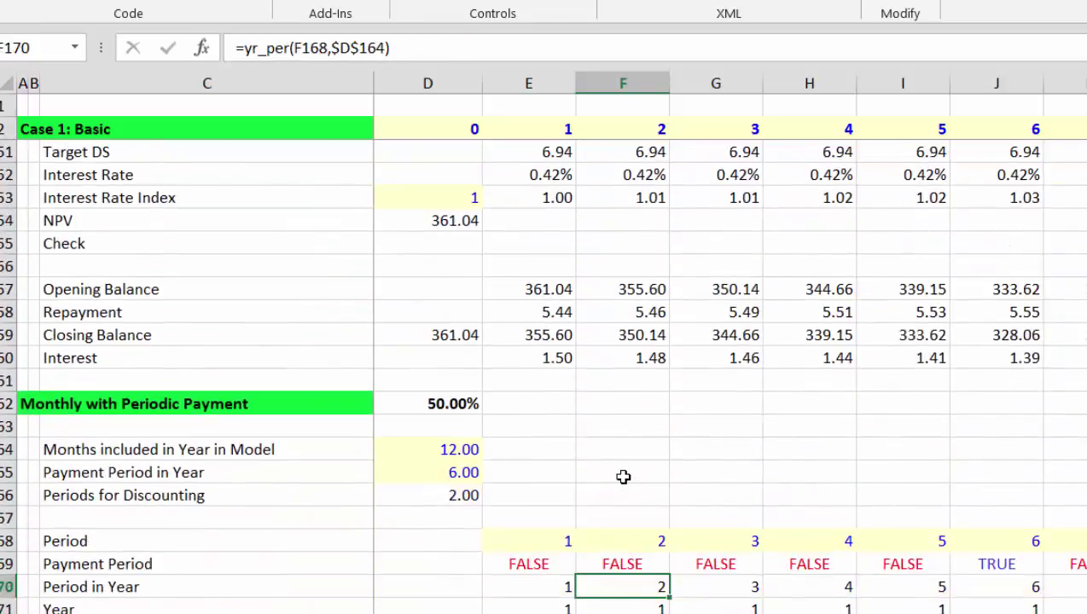
key("Right")
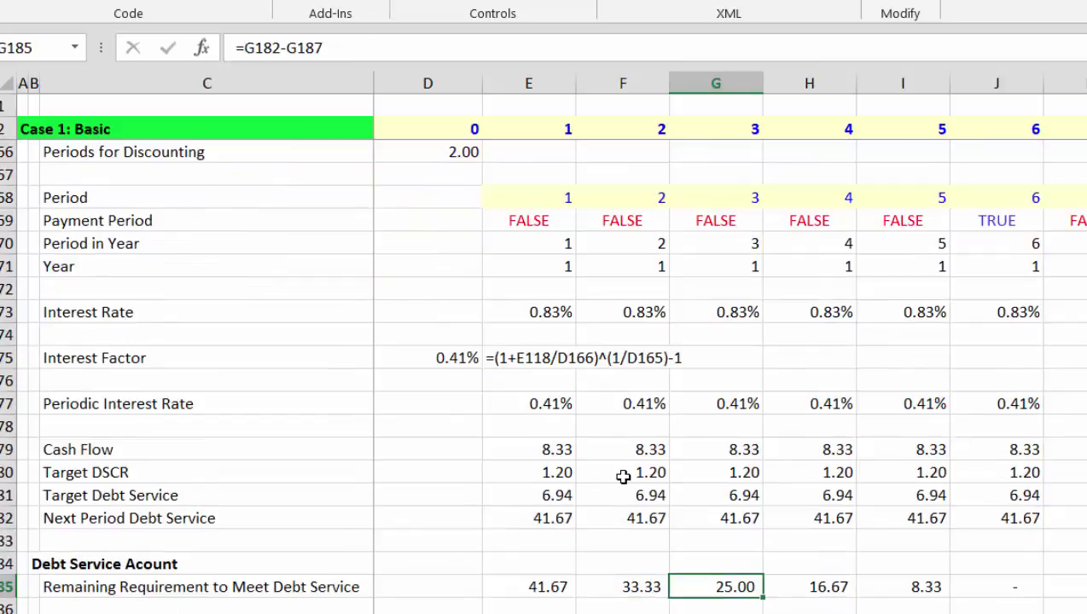
key("Down")
key("Down")
key("Down")
key("Down")
key("Down")
key("Down")
key("Down")
key("Down")
key("Down")
key("Down")
key("Down")
key("Down")
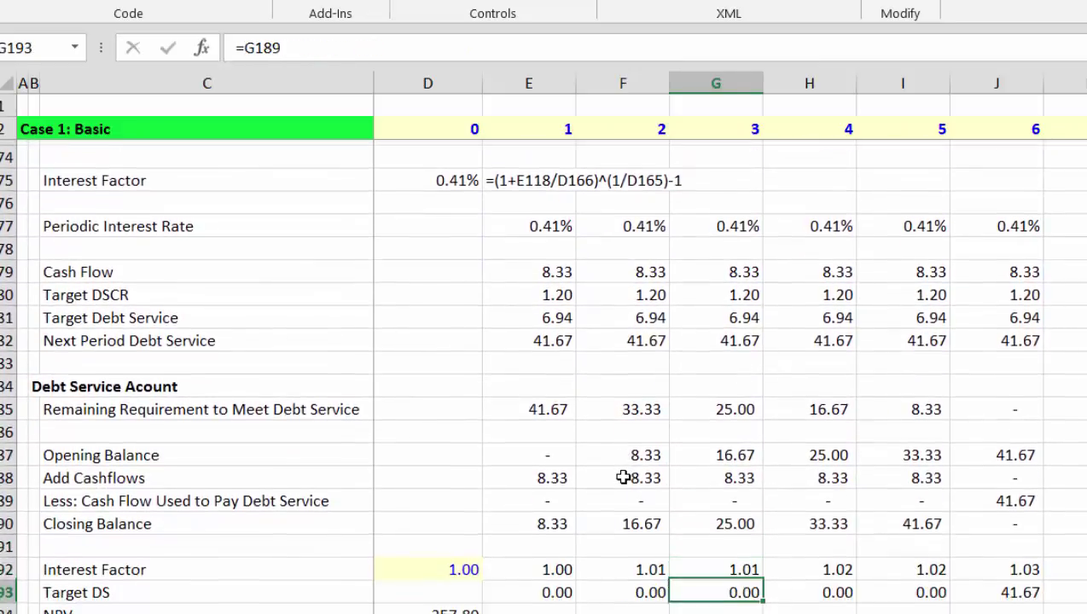
Delete the empty row 197 directly above the Debt Balance heading.
key("Left")
key("Left")
key("Left")
key("Left")
key("Left")
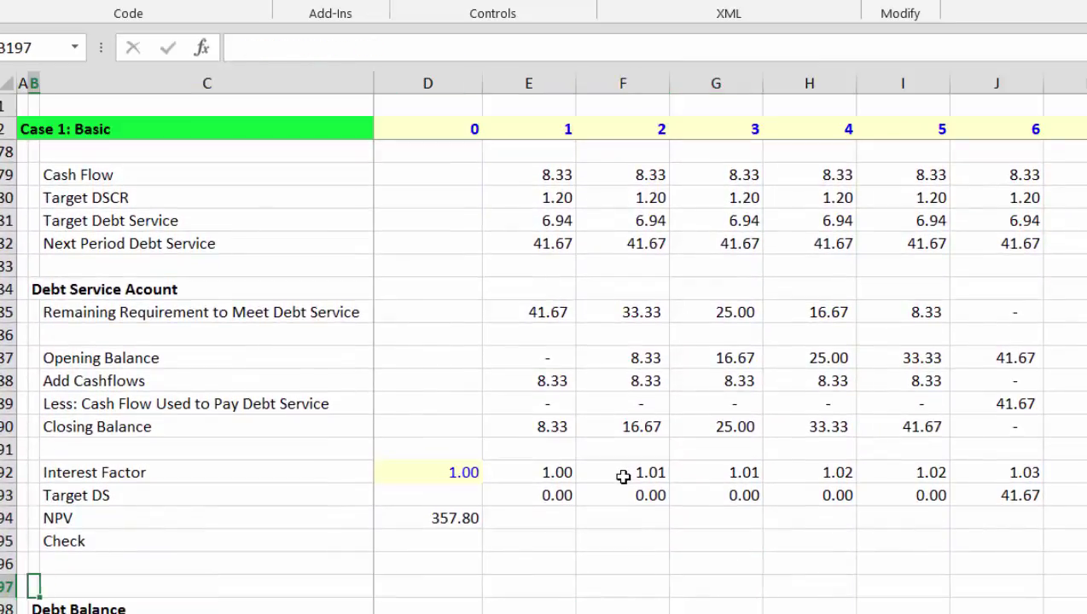
key("Down")
key("Down")
key("Down")
key("Down")
key("Up")
key("Up")
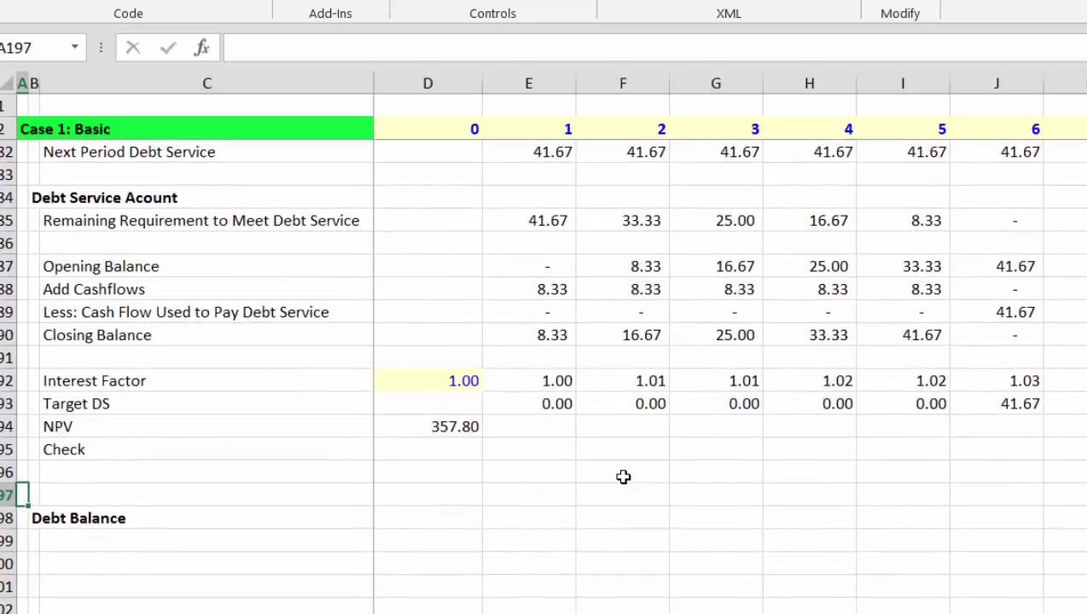
key("shift+space")
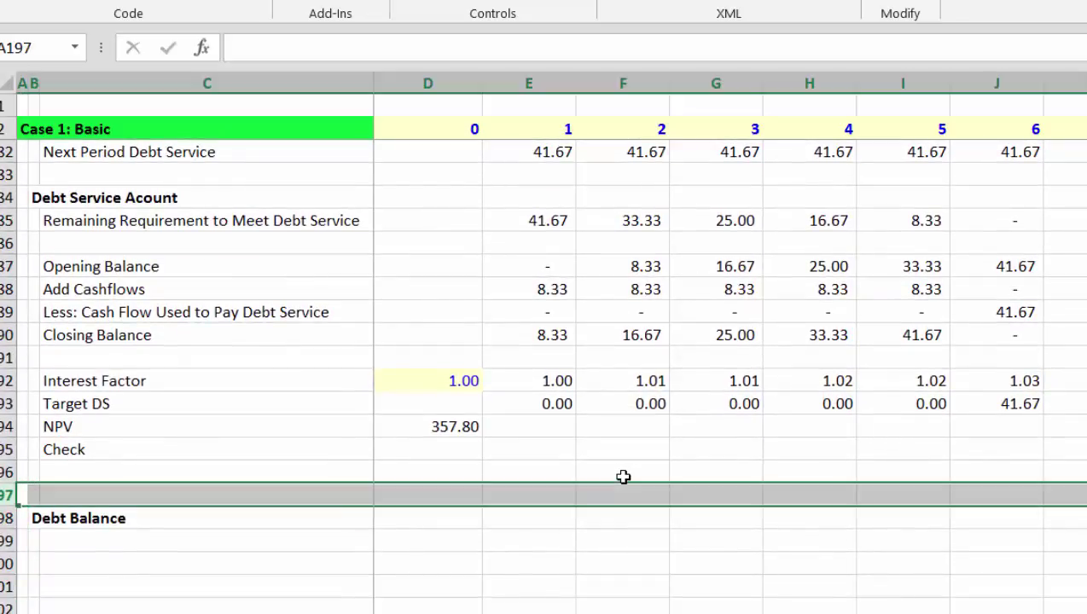
key("Up")
key("Up")
key("Up")
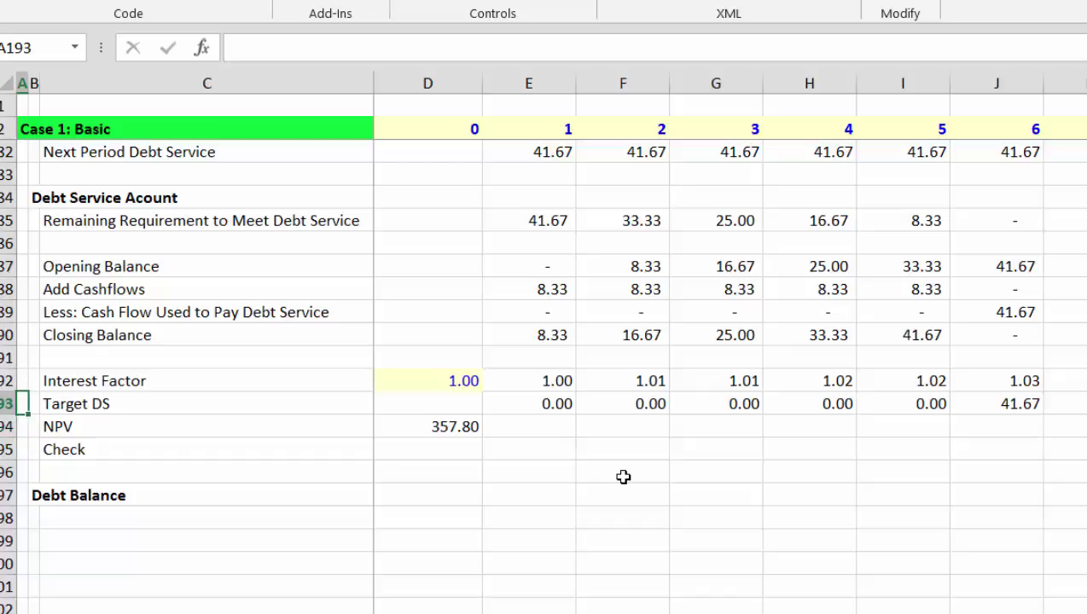
Review the Monthly with Periodic Payment section from the Target DS row back up to its heading in row 162.
key("Up")
key("Up")
key("Up")
key("Up")
key("Up")
key("Up")
key("Up")
key("Up")
key("Up")
key("Up")
key("Up")
key("Up")
key("Up")
key("Up")
key("Up")
key("Up")
key("Up")
key("Up")
key("Up")
key("Up")
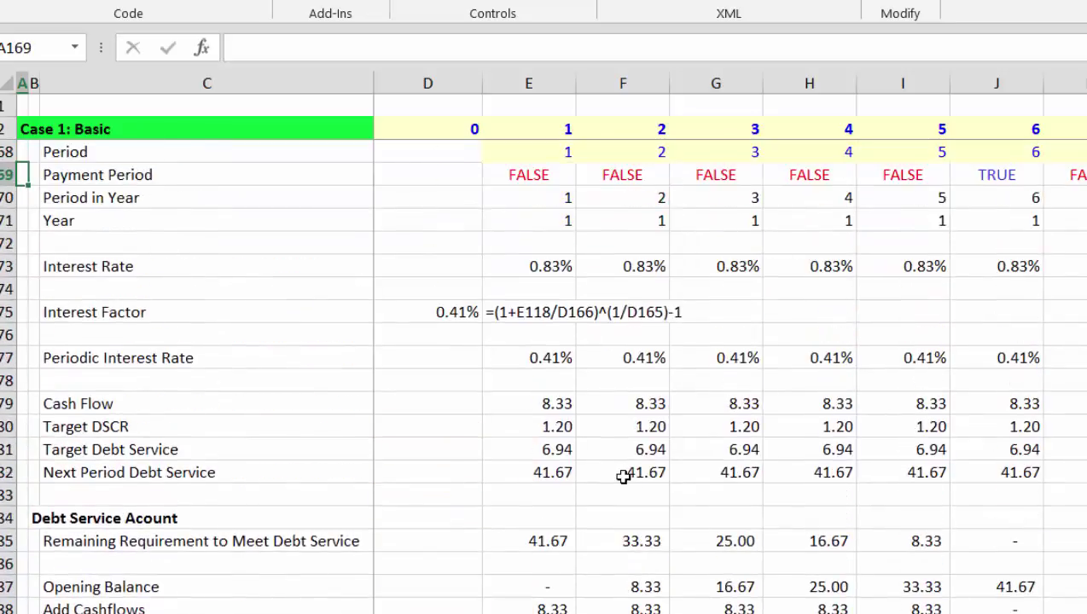
key("Up")
key("Up")
key("Up")
key("Up")
key("Up")
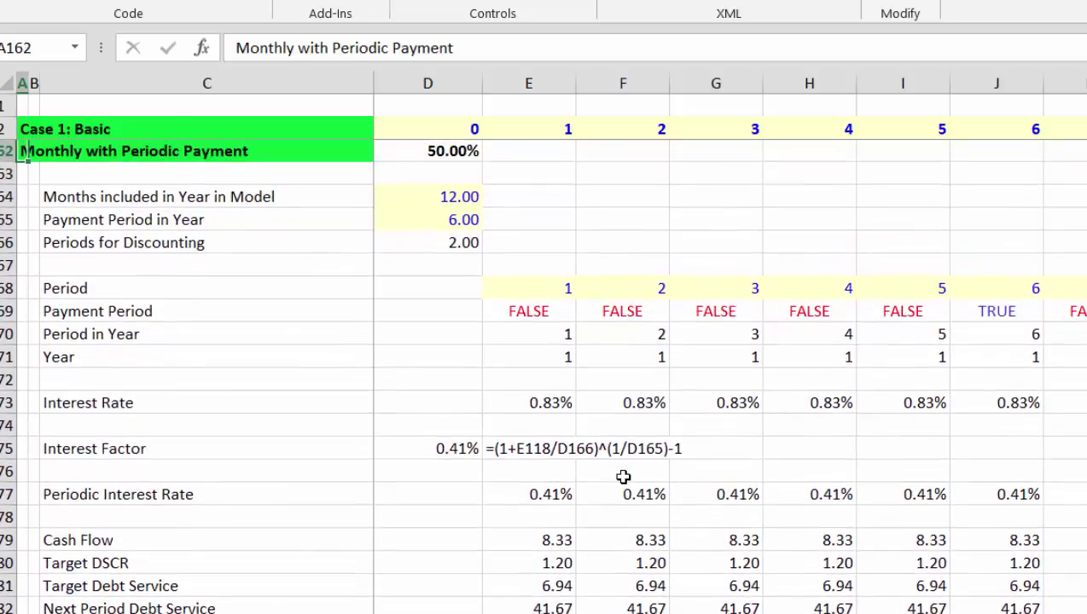
Look over the Monthly case's debt balance, NPV, Interest Rate and Cashflows rows.
key("Up")
key("Up")
key("Up")
key("Up")
key("Up")
key("Up")
key("Up")
key("Up")
key("Up")
key("Up")
key("Up")
key("Up")
key("Up")
key("Up")
key("Up")
key("Up")
key("Up")
key("Up")
key("Up")
key("Up")
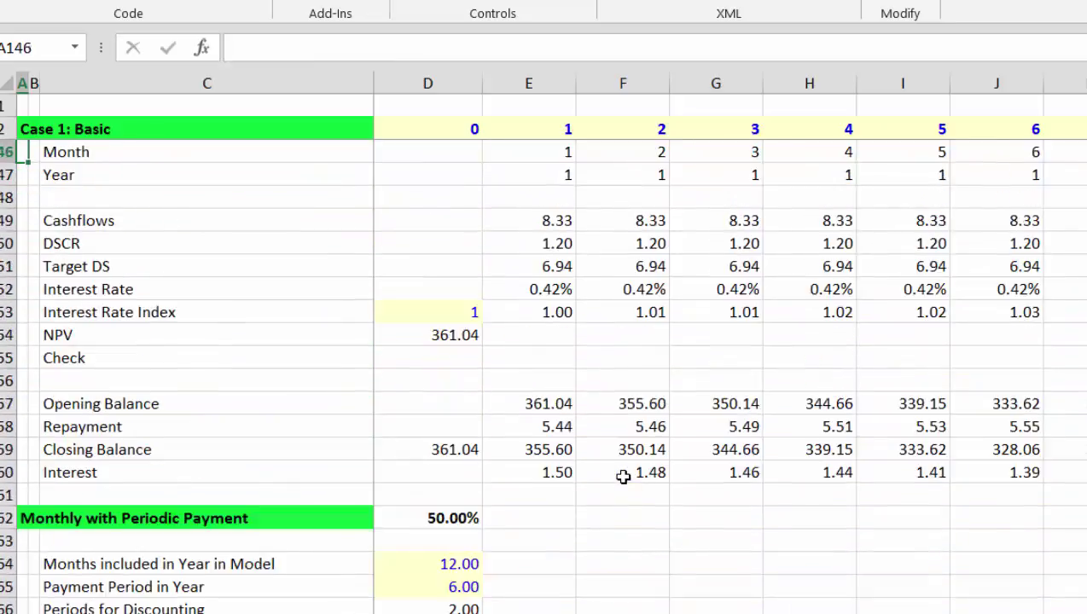
Look back over the Semi Annual case and the Annual case's Cashflows, Target DSCR, Interest Rate and NPV rows.
key("Up")
key("Up")
key("Up")
key("Up")
key("Up")
key("Up")
key("Up")
key("Up")
key("Up")
key("Up")
key("Up")
key("Up")
key("Up")
key("Up")
key("Up")
key("Up")
key("Up")
key("Up")
key("Up")
key("Up")
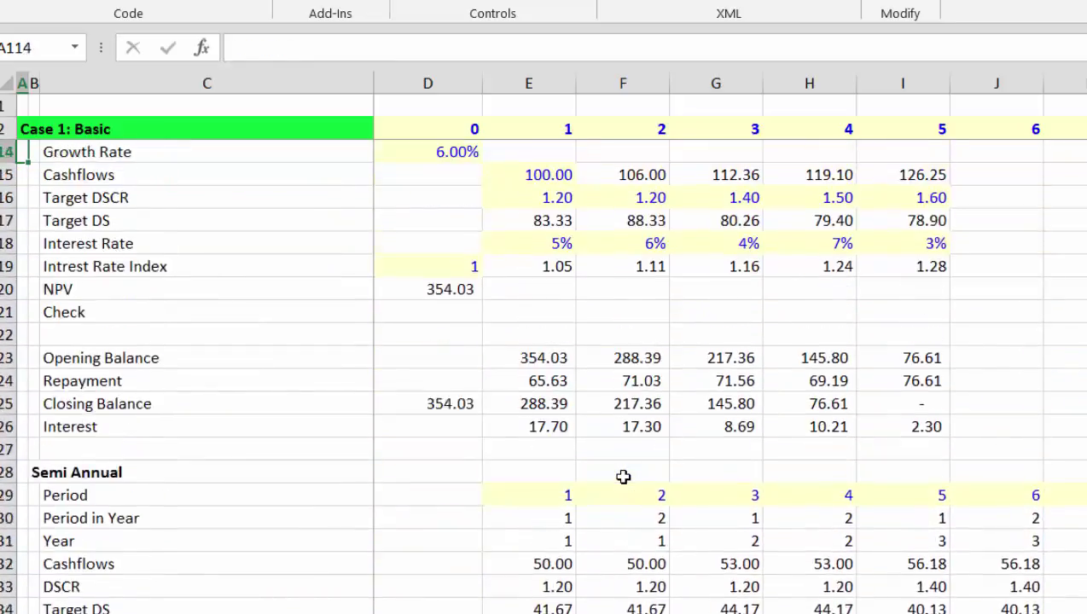
key("Up")
key("Up")
key("Up")
key("Up")
key("Up")
key("Up")
key("Up")
key("Up")
key("Up")
key("Up")
key("Up")
key("Up")
key("Up")
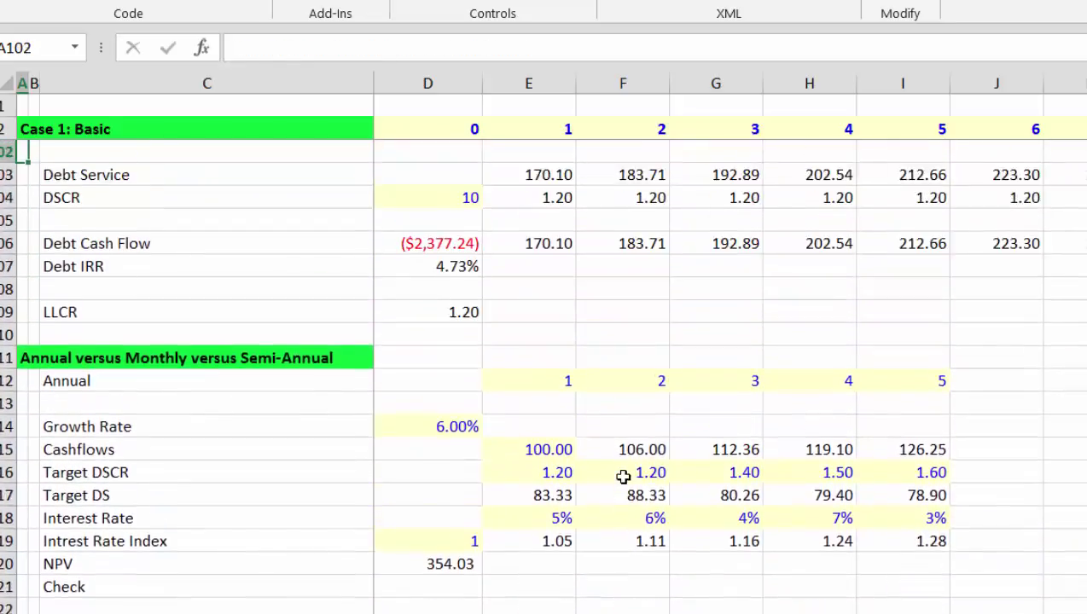
Look back over the Case 1 section's debt rows from Debt Service and DSCR up to the Opening Balance in row 75.
key("Up")
key("Up")
key("Up")
key("Down")
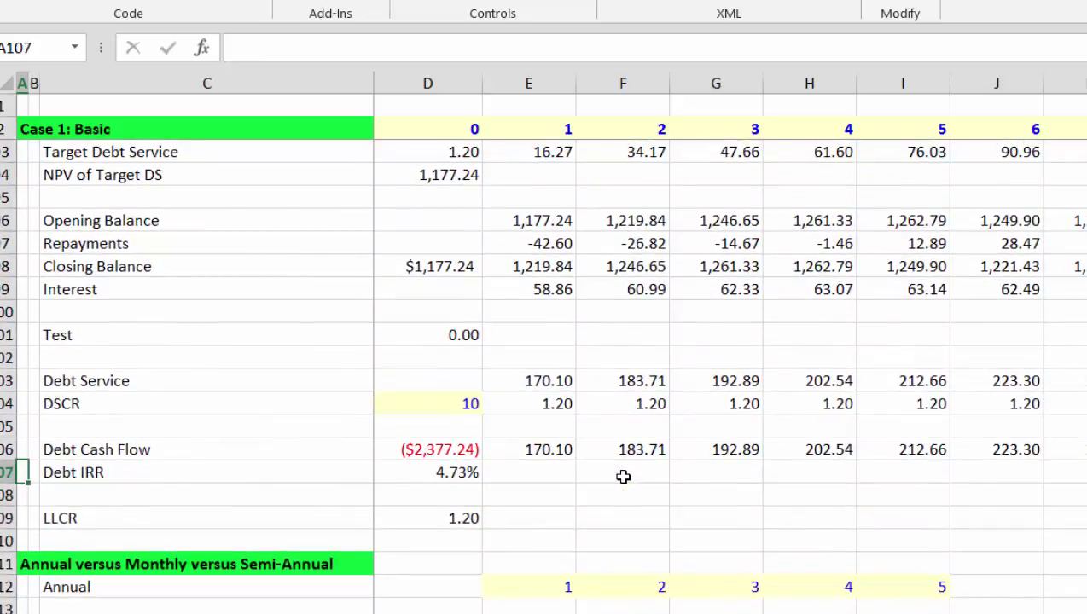
key("Up")
key("Up")
key("Up")
key("Up")
key("Up")
key("Up")
key("Up")
key("Up")
key("Up")
key("Up")
key("Up")
key("Up")
key("Up")
key("Up")
key("Up")
key("Up")
key("Up")
key("Up")
key("Up")
key("Up")
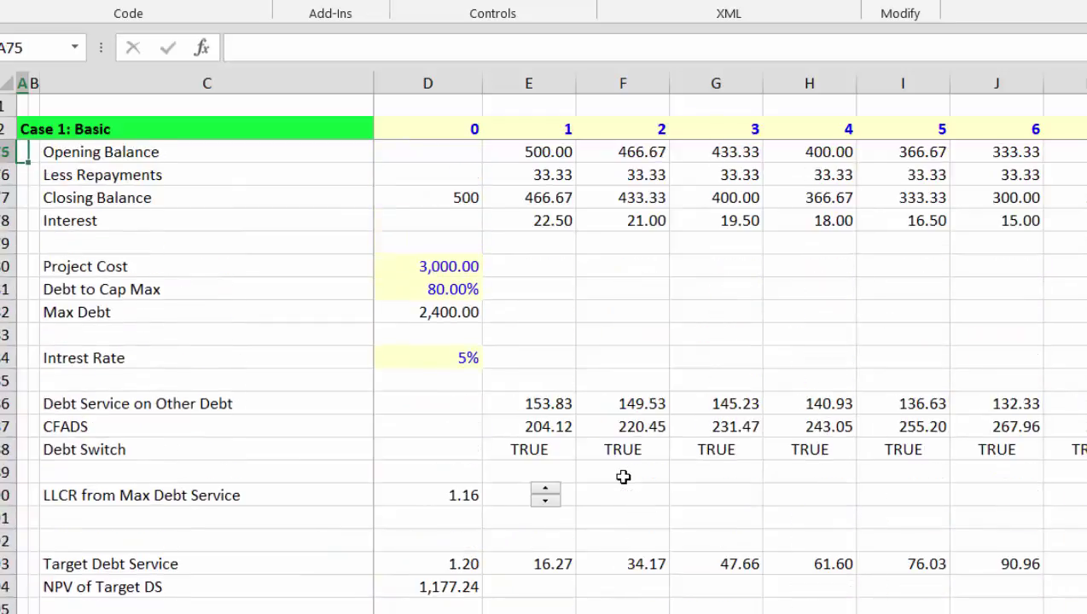
Survey the Annual, Semi Annual and Monthly sections down to the Monthly with Periodic Payment heading, and return to the Annual versus Monthly heading.
key("Down")
key("Down")
key("Down")
key("Down")
key("Down")
key("Down")
key("Down")
key("Down")
key("Down")
key("Down")
key("Down")
key("Down")
key("Down")
key("Down")
key("Down")
key("Down")
key("Down")
key("Down")
key("Down")
key("Down")
key("ctrl+Down")
key("ctrl+Down")
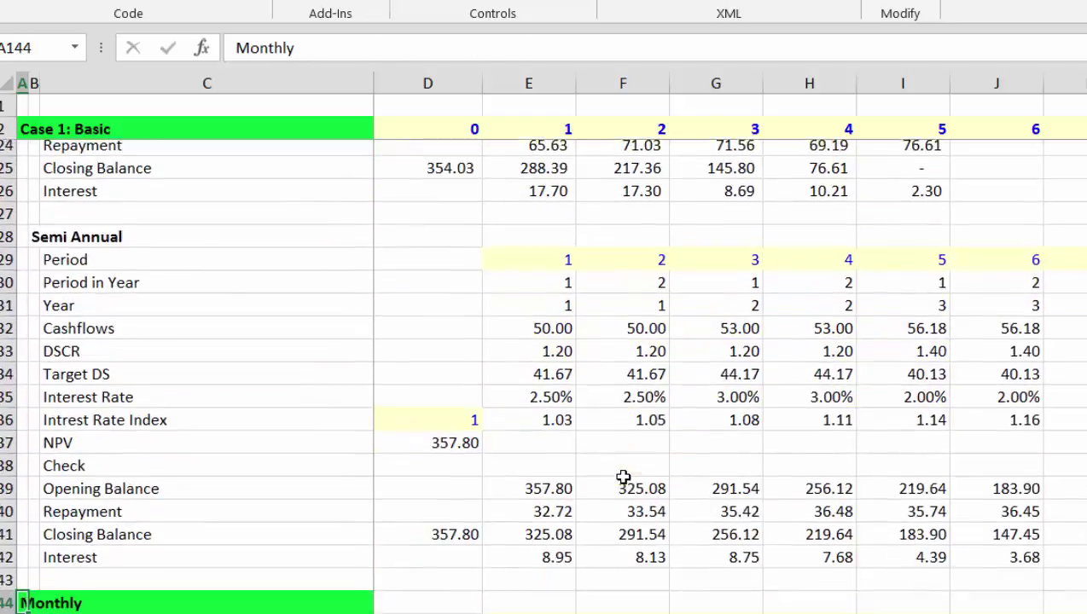
key("ctrl+Down")
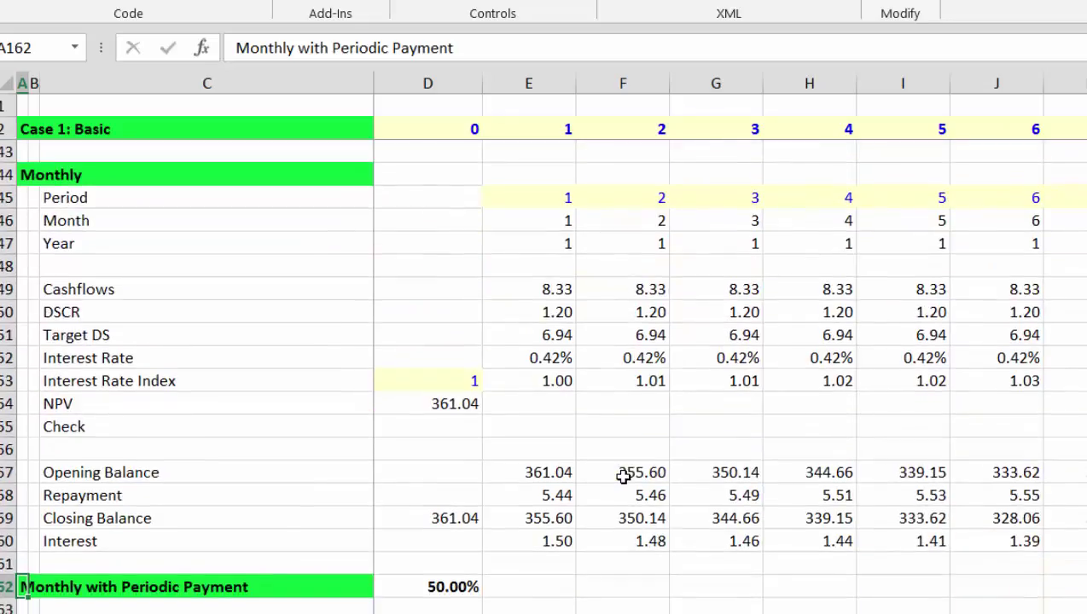
key("ctrl+Up")
key("ctrl+Up")
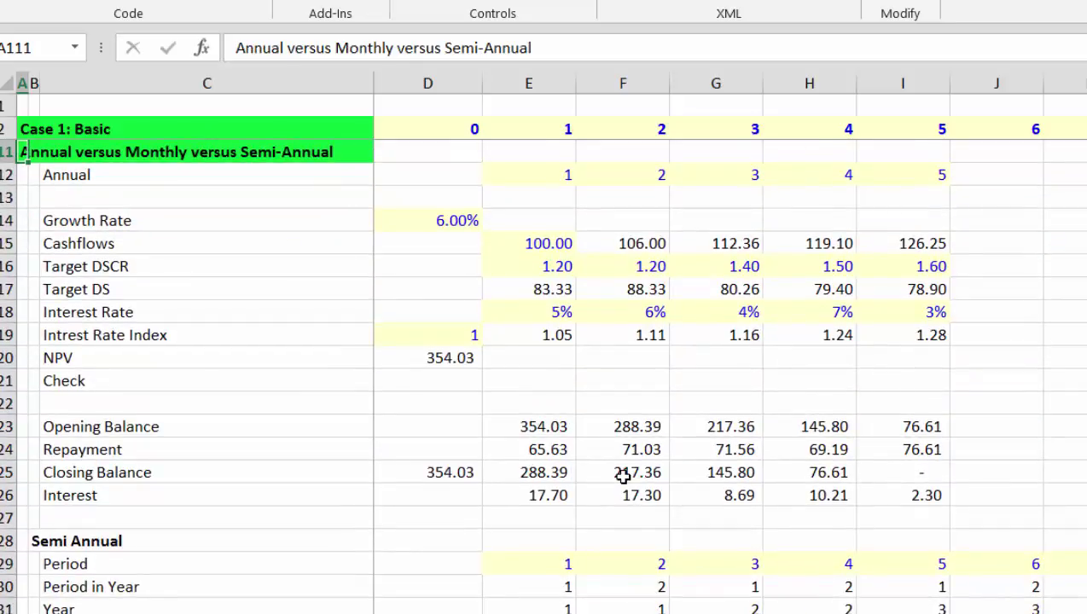
Examine the Annual case's rows and its period numbers in row 112.
key("Up")
key("Up")
key("Up")
key("Down")
key("Down")
key("Down")
key("Down")
key("Down")
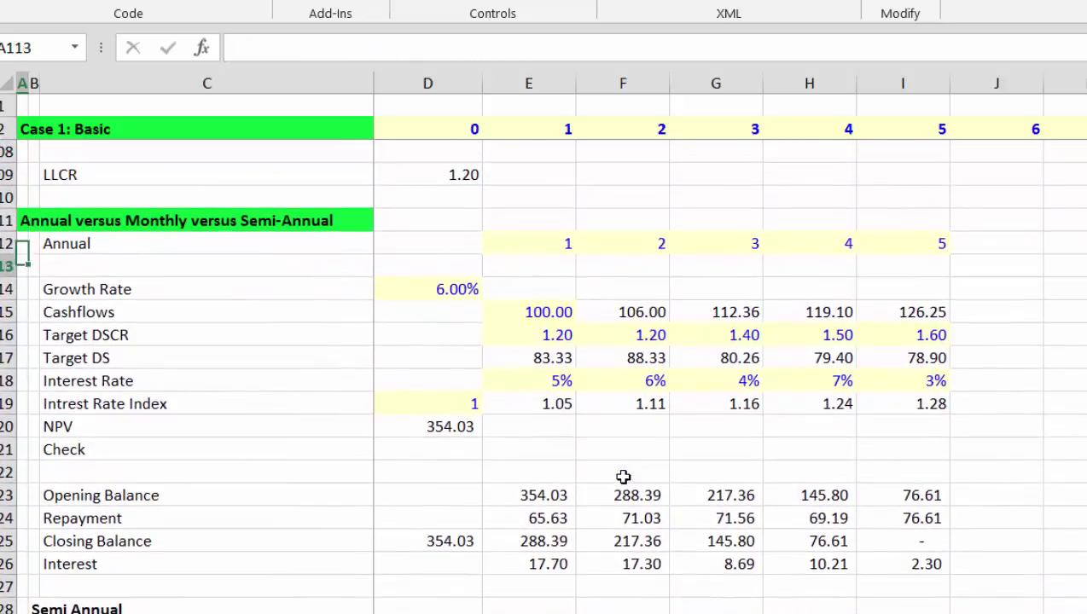
key("Down")
key("Right")
key("Right")
key("Right")
key("Right")
key("Right")
key("Up")
key("Up")
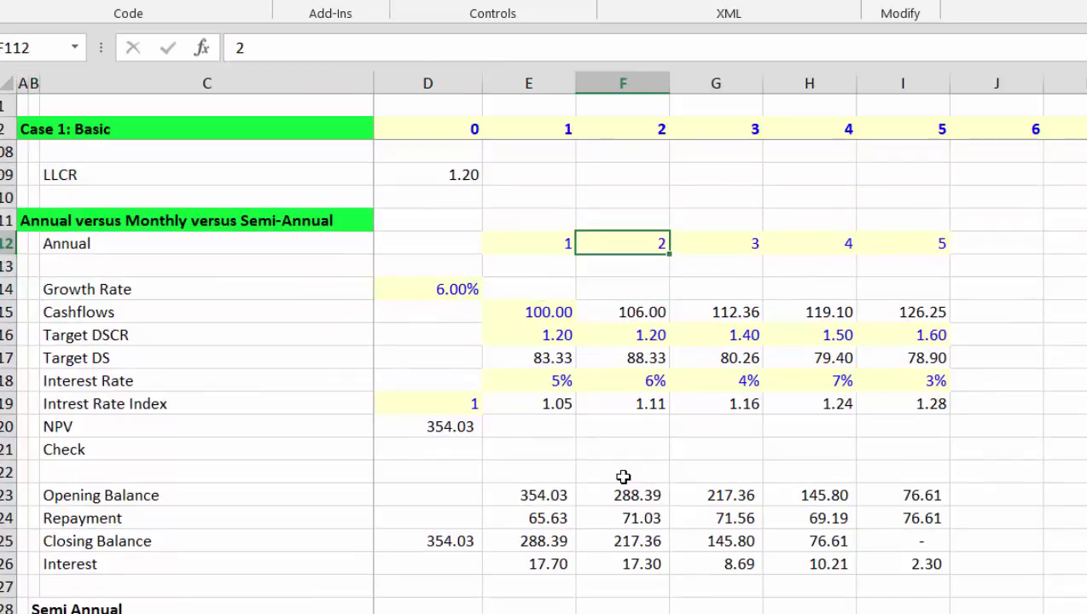
Look at the Debt Service, DSCR and Debt Cash Flow rows above the Annual section.
key("Up")
key("Up")
key("Up")
key("Up")
key("Up")
key("Up")
key("Up")
key("Up")
key("Up")
key("Up")
key("Up")
key("Down")
key("Down")
key("Down")
key("Down")
key("Down")
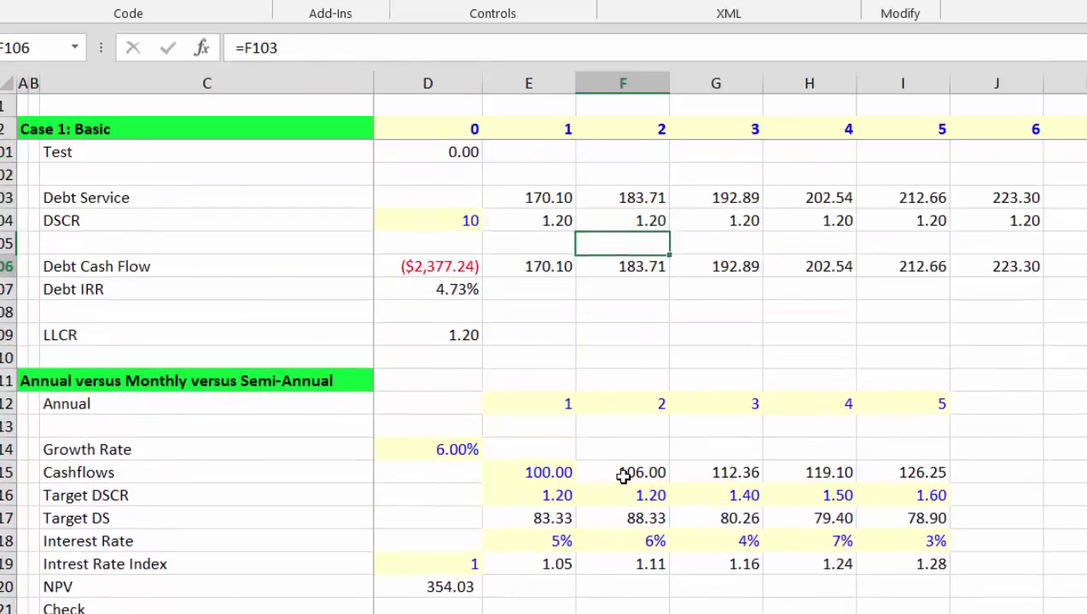
Examine how the Annual Cashflows formulas in F115 and G115 grow the first-year cashflow by the Growth Rate.
key("Down")
key("Down")
key("Down")
key("Down")
key("Down")
key("Down")
key("Down")
key("Down")
key("Down")
key("Right")
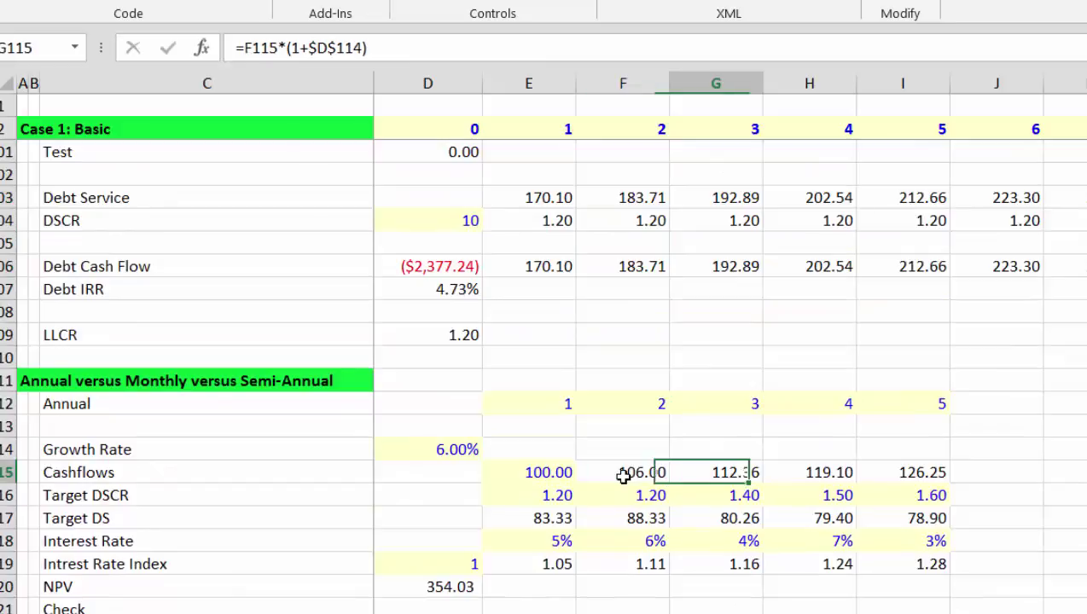
key("Left")
key("Left")
key("Right")
key("Right")
key("Left")
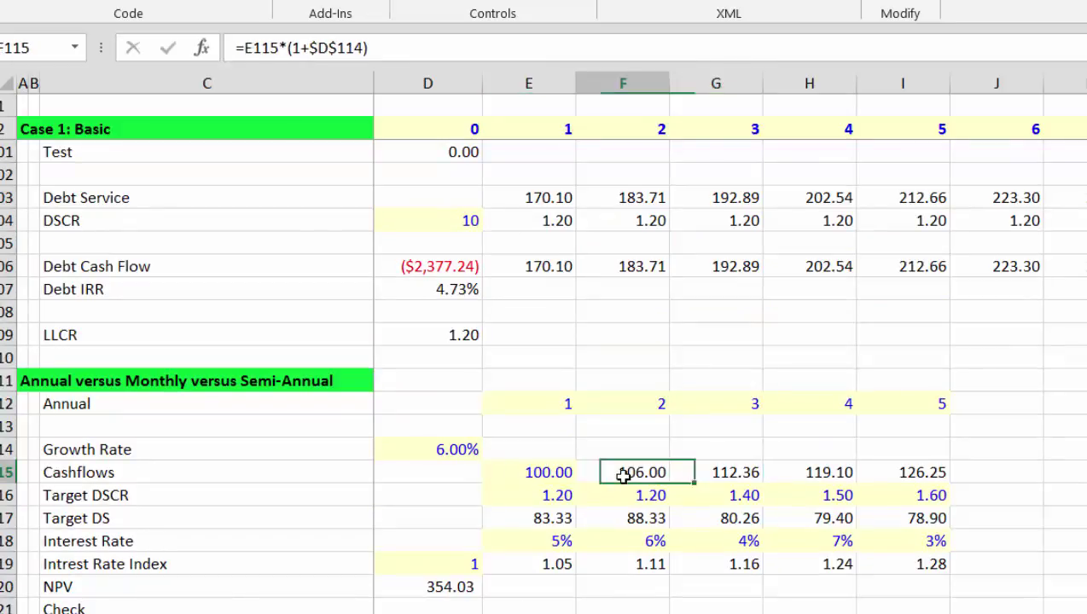
key("Right")
key("Left")
key("Left")
key("Right")
key("Right")
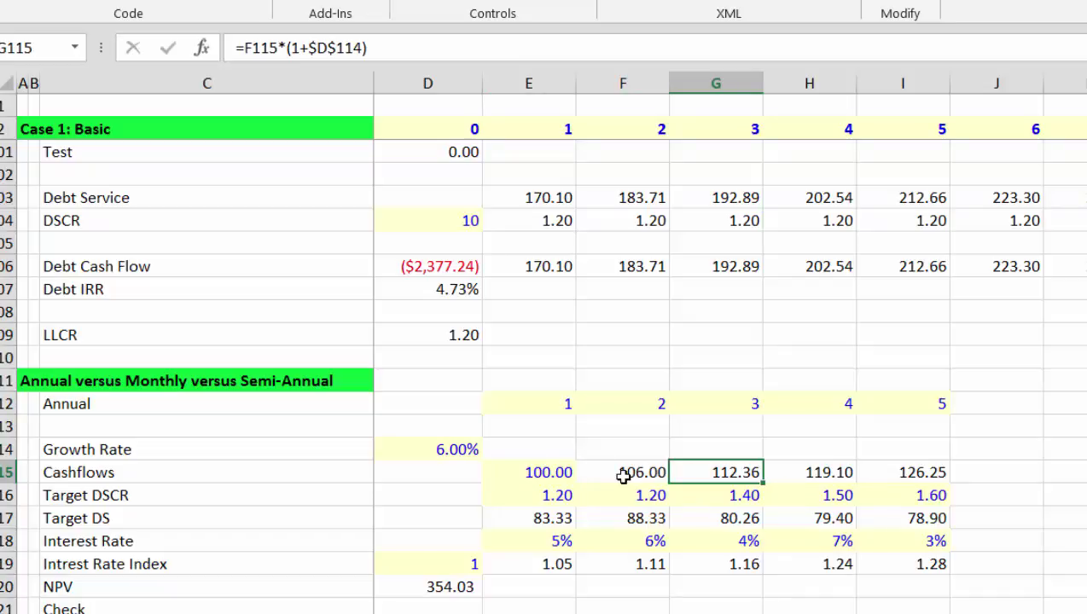
key("Left")
key("Left")
key("Right")
key("Up")
key("Down")
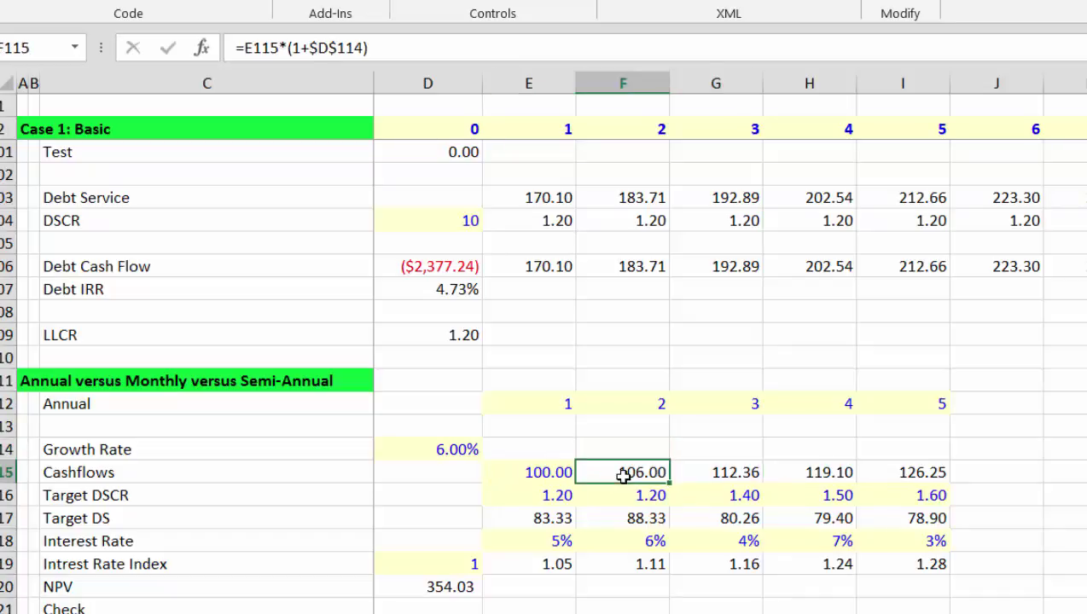
key("Right")
key("Left")
key("Left")
key("Right")
key("Right")
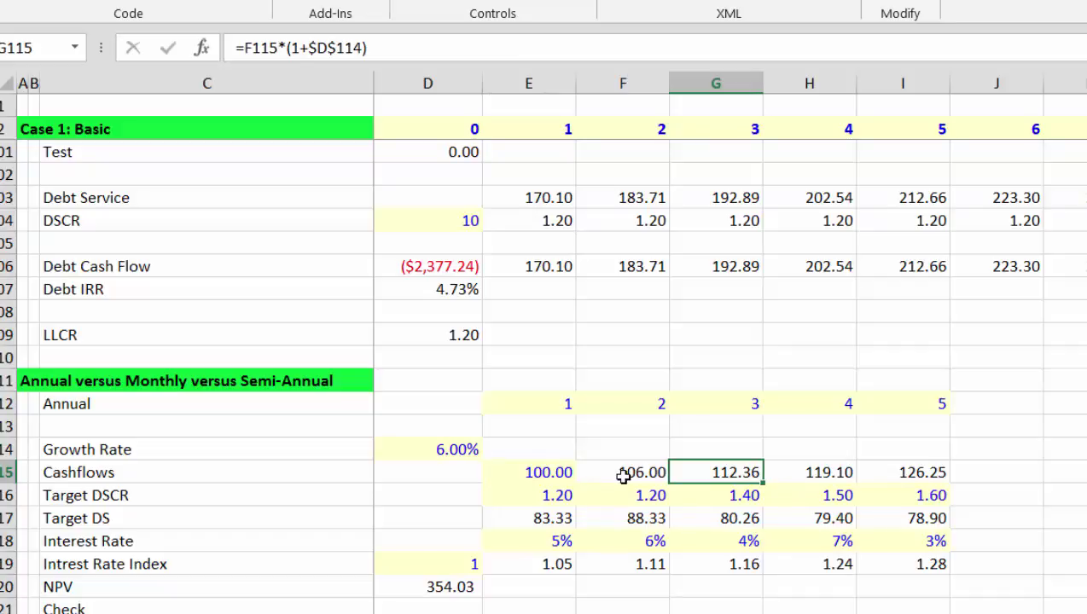
Clear the Annual Cashflows formulas for years 3 to 5 in G115:I115.
key("shift+Right")
key("shift+Right")
key("Delete")
key("Left")
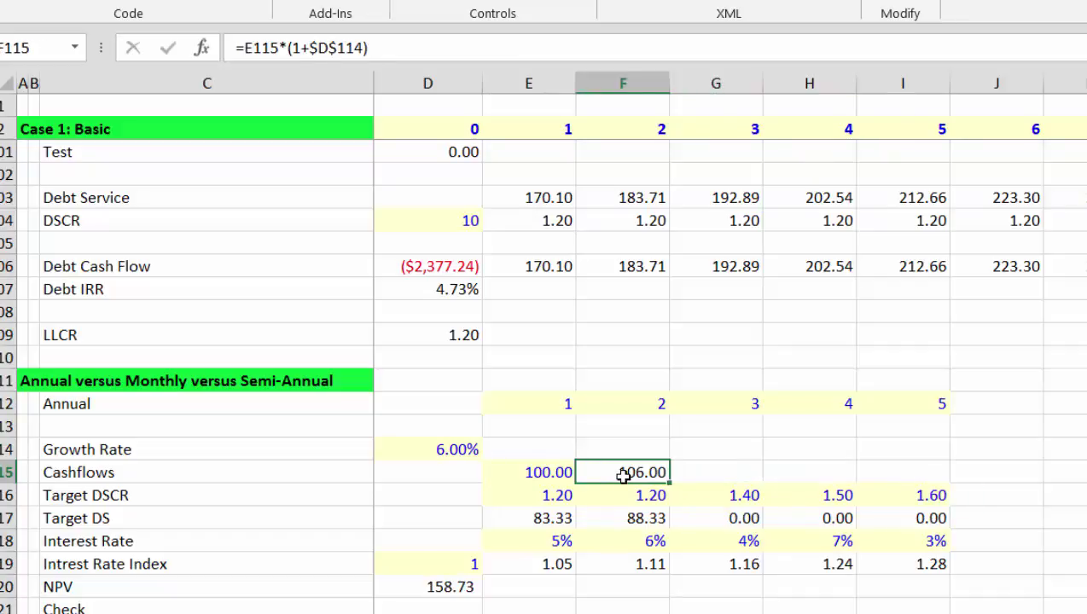
Fill the F115 Cashflows growth formula rightward along row 115, extending beyond year 5.
key("shift+Right")
key("shift+Right")
key("shift+Right")
key("shift+Right")
key("shift+Right")
key("ctrl+r")
key("Right")
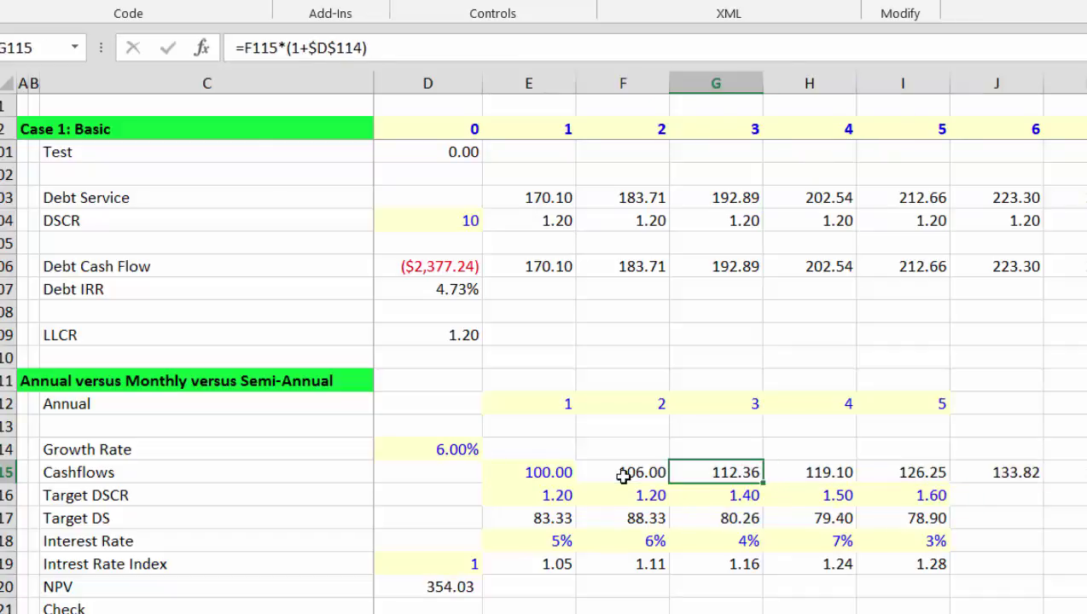
Check how far the Debt Cash Flow row 106 extends across the timeline, and return to its first year.
key("Up")
key("Up")
key("Up")
key("Up")
key("Up")
key("Up")
key("Up")
key("Up")
key("Up")
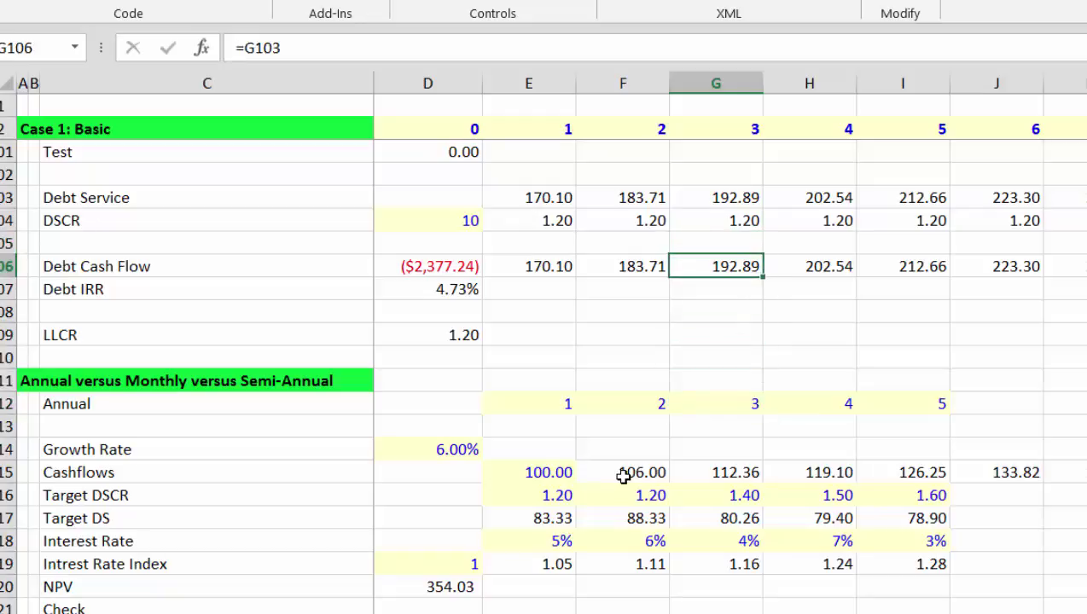
key("Right")
key("ctrl+Right")
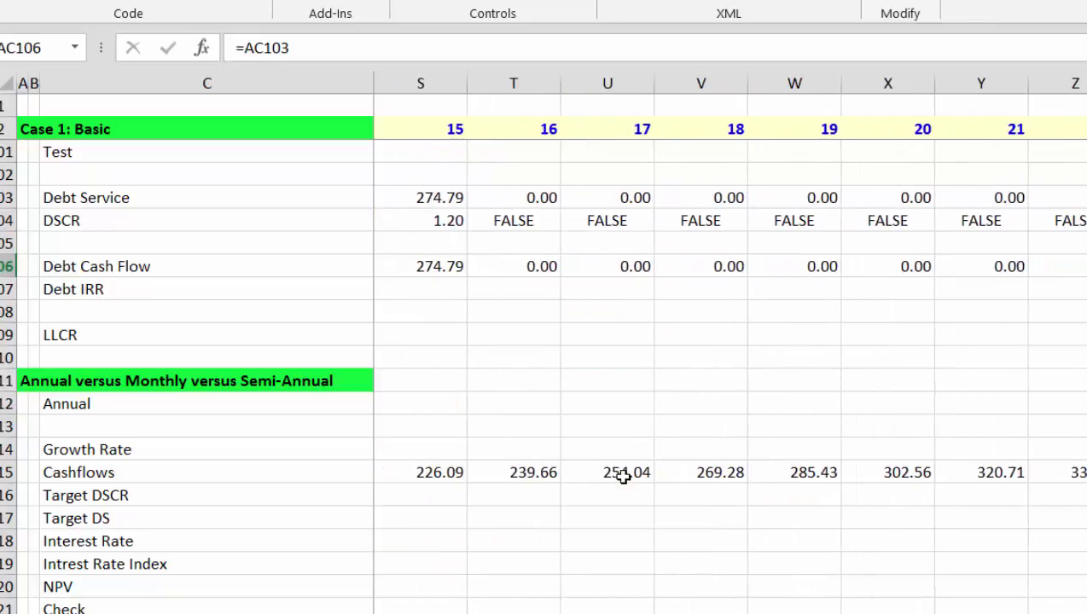
key("ctrl+Left")
key("Right")
key("Down")
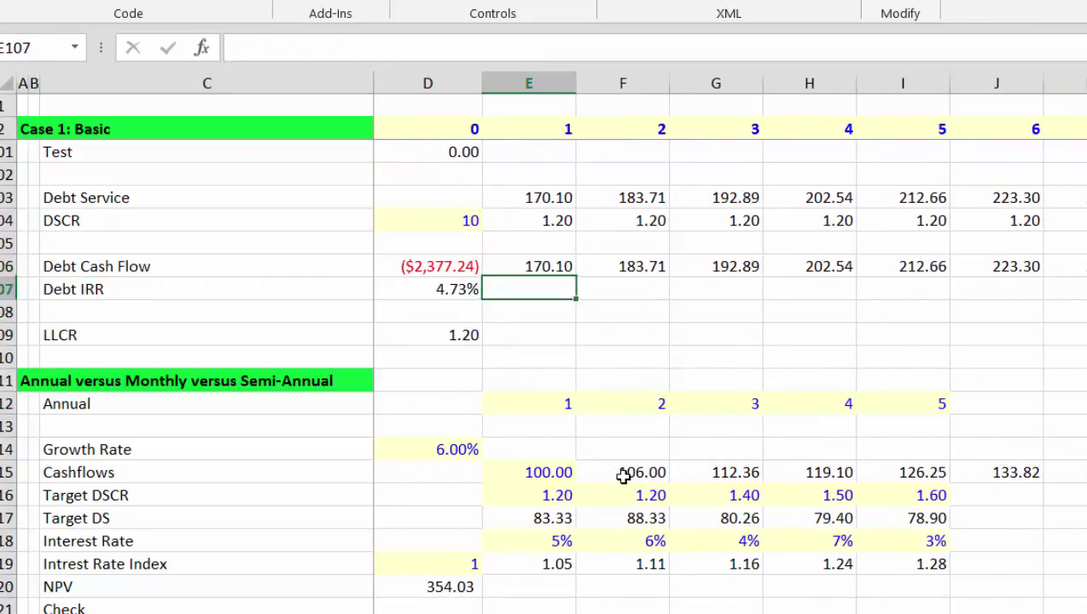
Clear all Annual Cashflows formulas in row 115 from G115 through the last filled column, and return to the row's label.
key("Down")
key("Down")
key("Down")
key("Down")
key("Down")
key("Down")
key("Down")
key("Down")
key("Down")
key("Down")
key("Down")
key("Up")
key("Up")
key("Up")
key("Right")
key("Right")
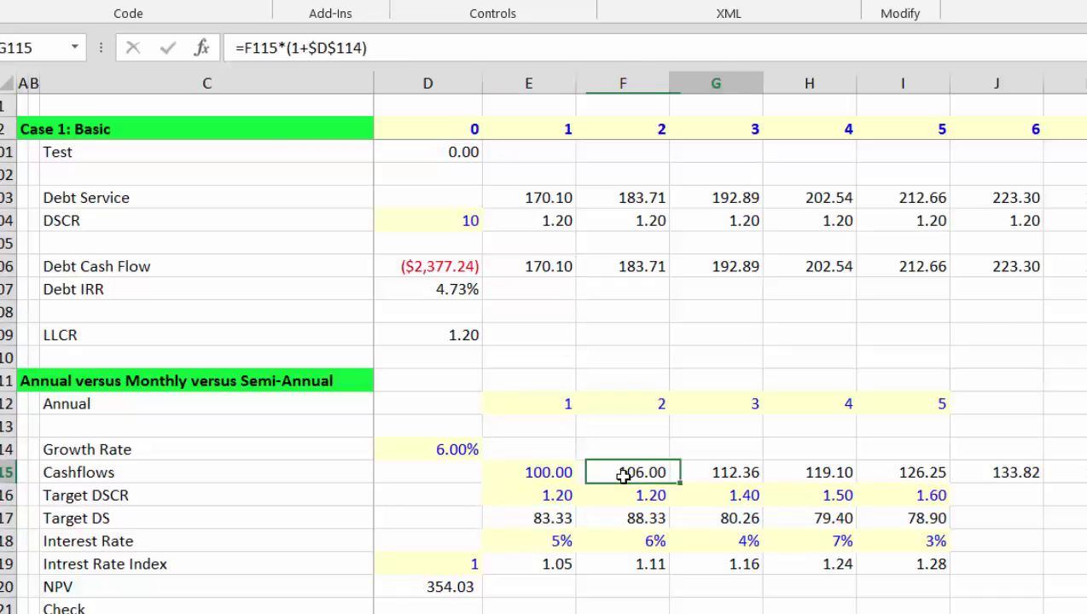
key("ctrl+shift+Right")
key("Delete")
key("ctrl+Left")
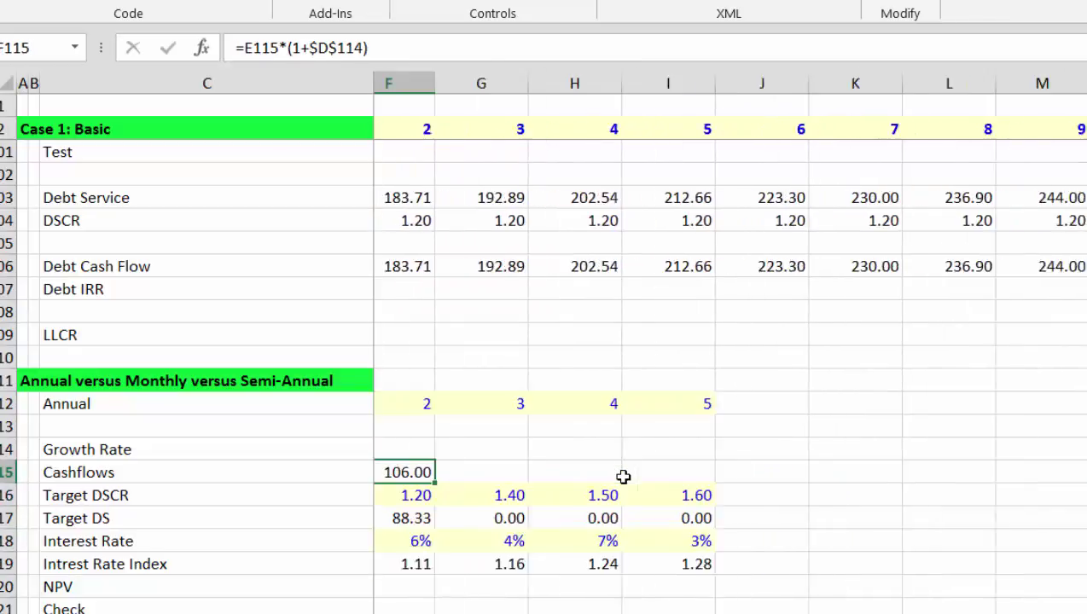
key("Left")
key("ctrl+Left")
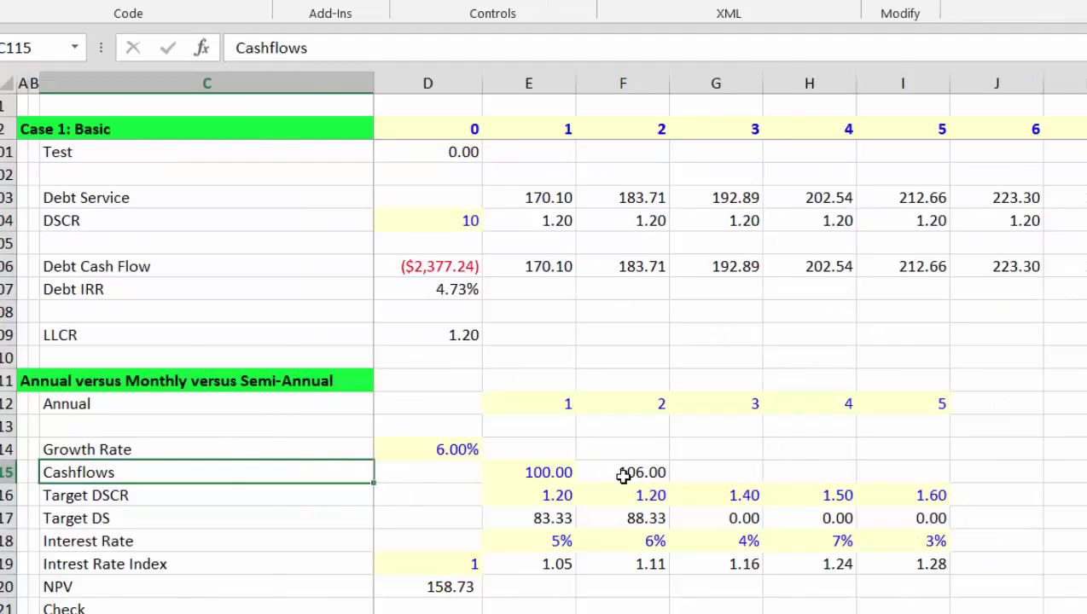
Switch to the Generic Macros workbook, check the maximum-row and shortest settings, and run the Implement macros.
key("alt+Tab")
key("Up")
key("Up")
key("Up")
key("Up")
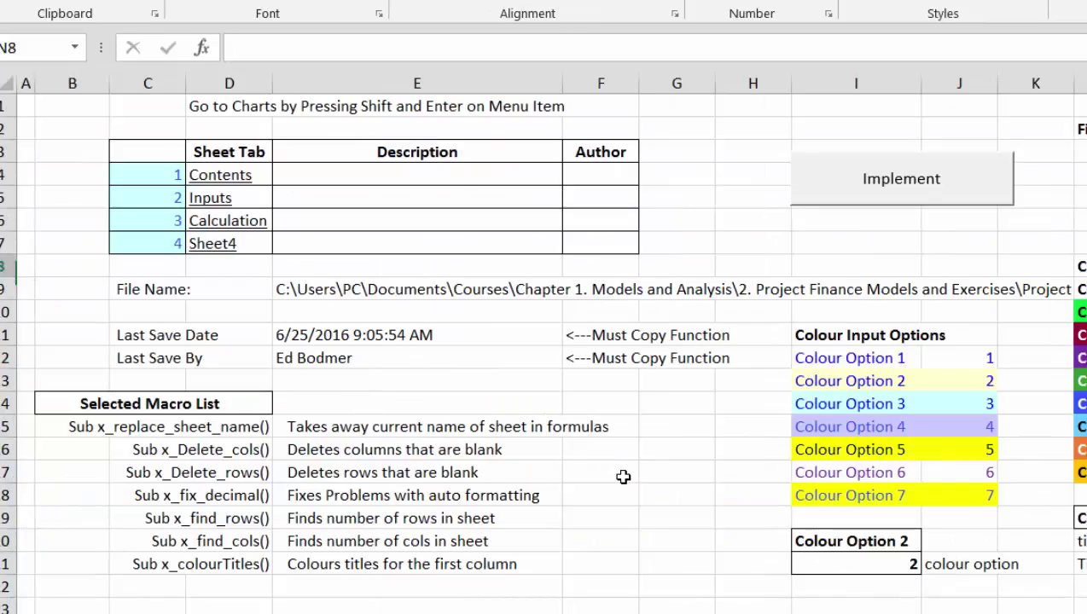
key("Up")
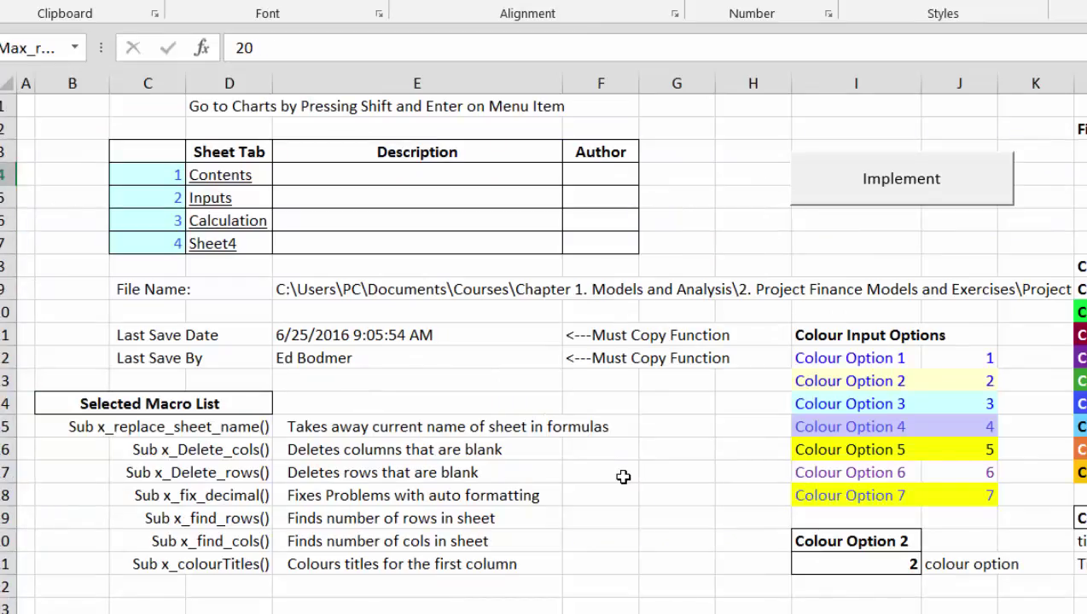
key("Down")
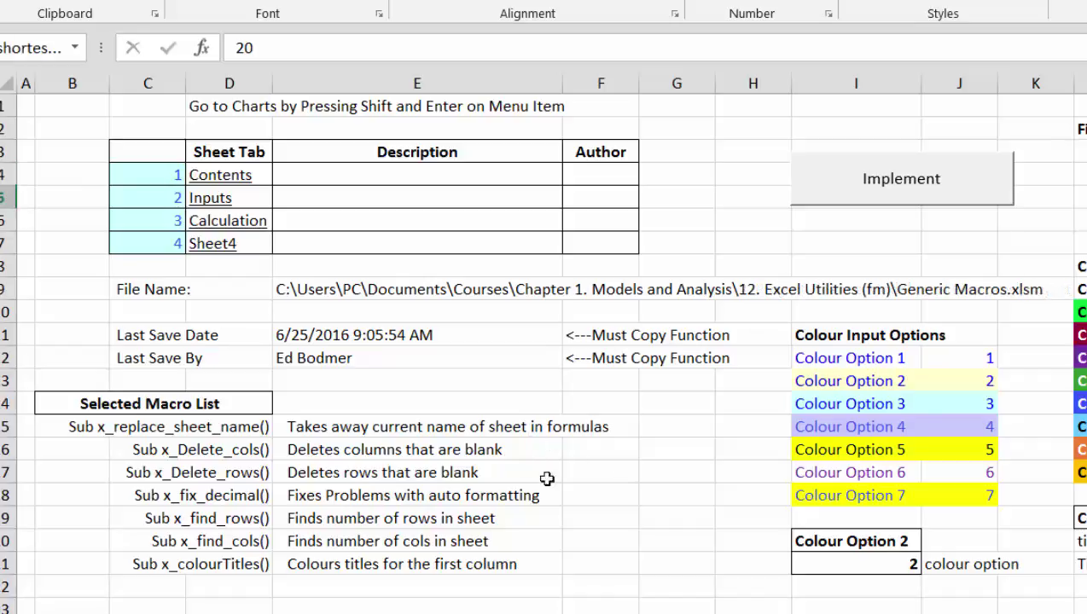
left_click(889, 204)
left_click(878, 204)
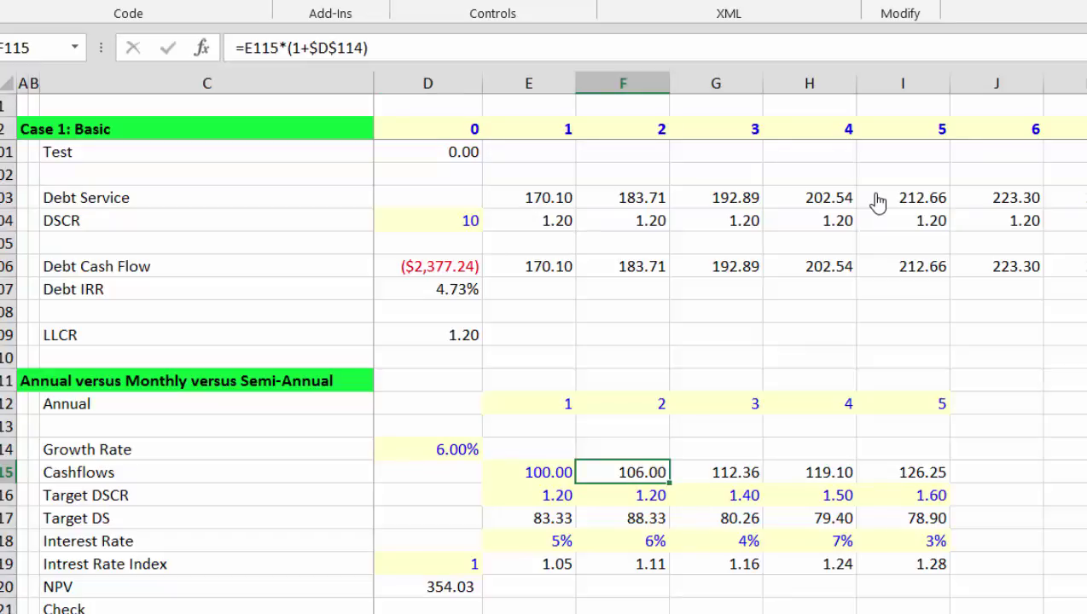
Return to the Generic Macros workbook, enter 5 for the shortest setting, and rerun the Implement macros.
key("ctrl+Tab")
key("ctrl+Tab")
key("ctrl+Tab")
key("Up")
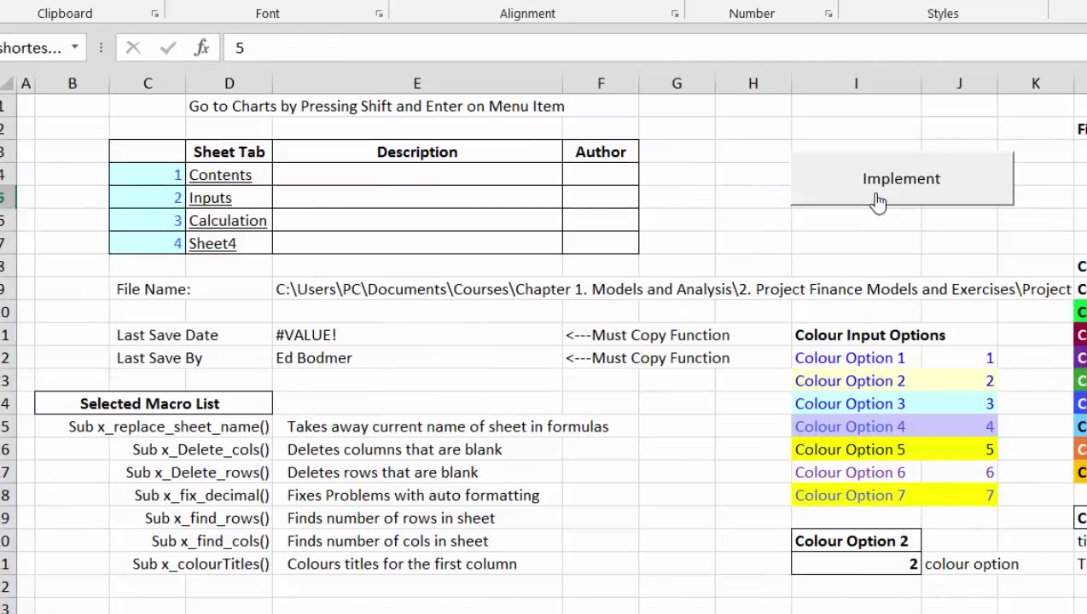
key("Up")
key("Down")
key("Up")
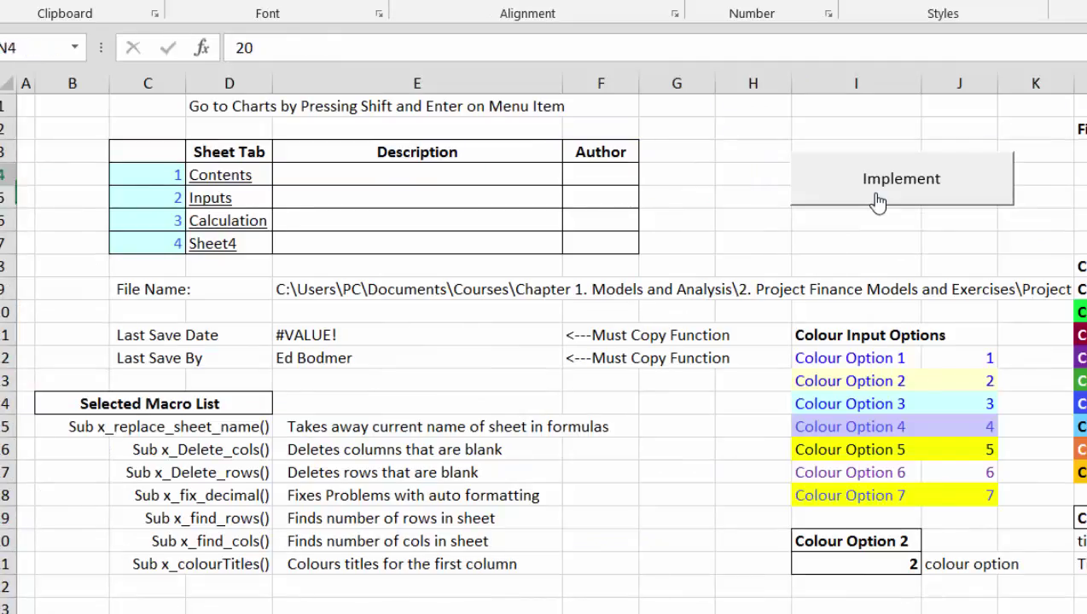
key("Down")
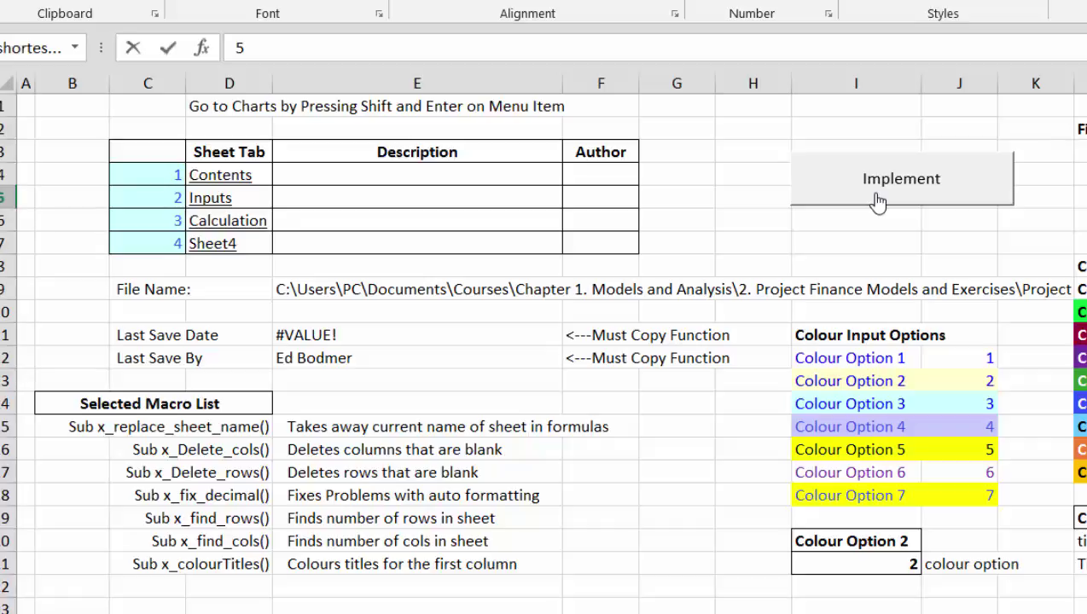
key("Up")
key("Down")
key("Down")
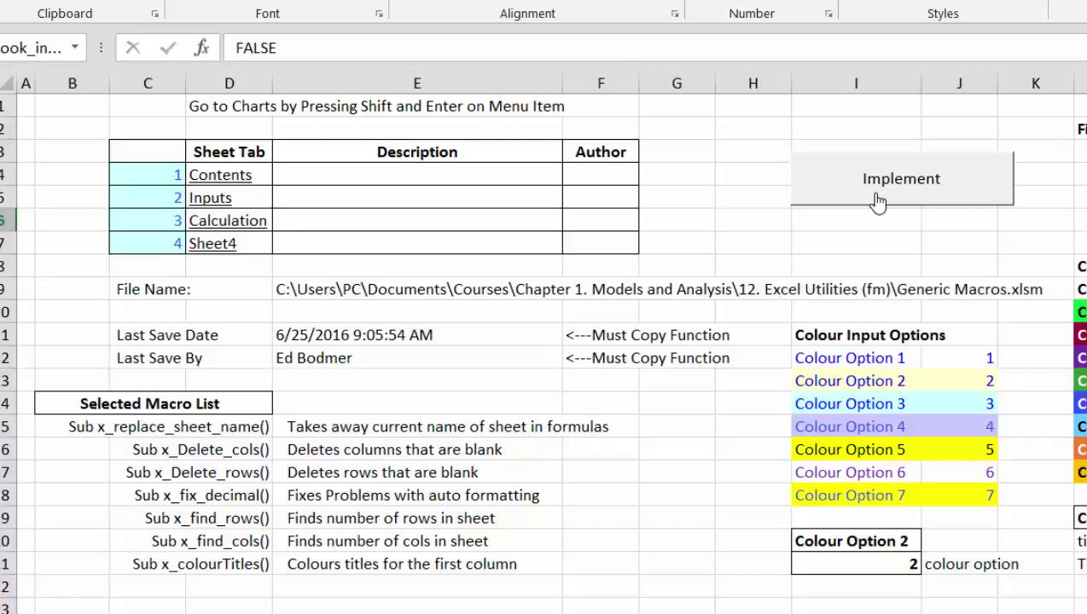
left_click(878, 202)
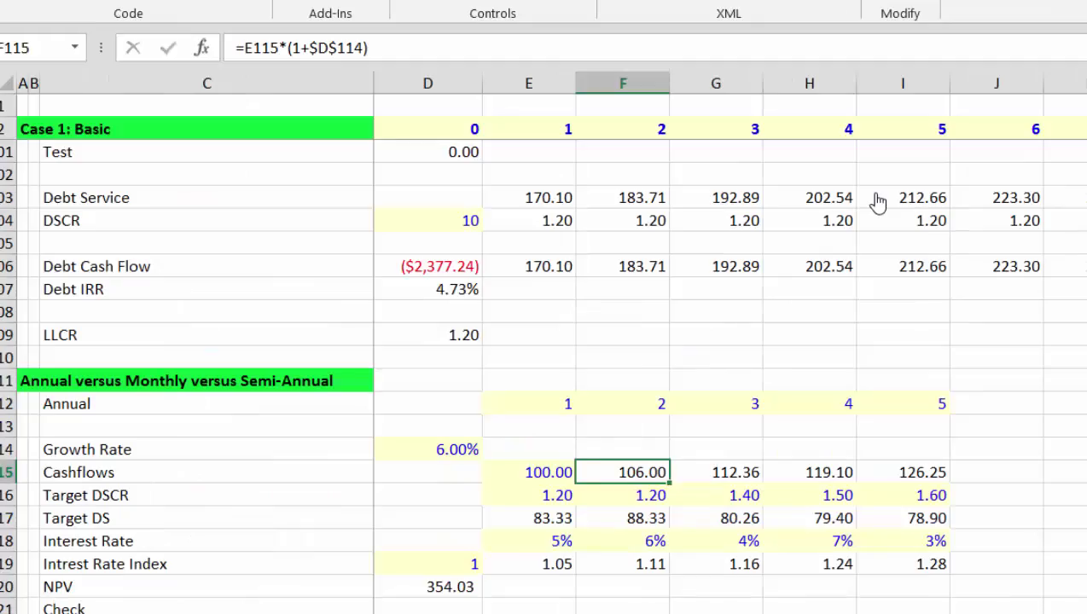
Fill the Annual Cashflows growth formula from G115 rightward along row 115, past year 5.
key("Right")
key("shift+Right")
key("shift+Right")
key("shift+Right")
key("ctrl+r")
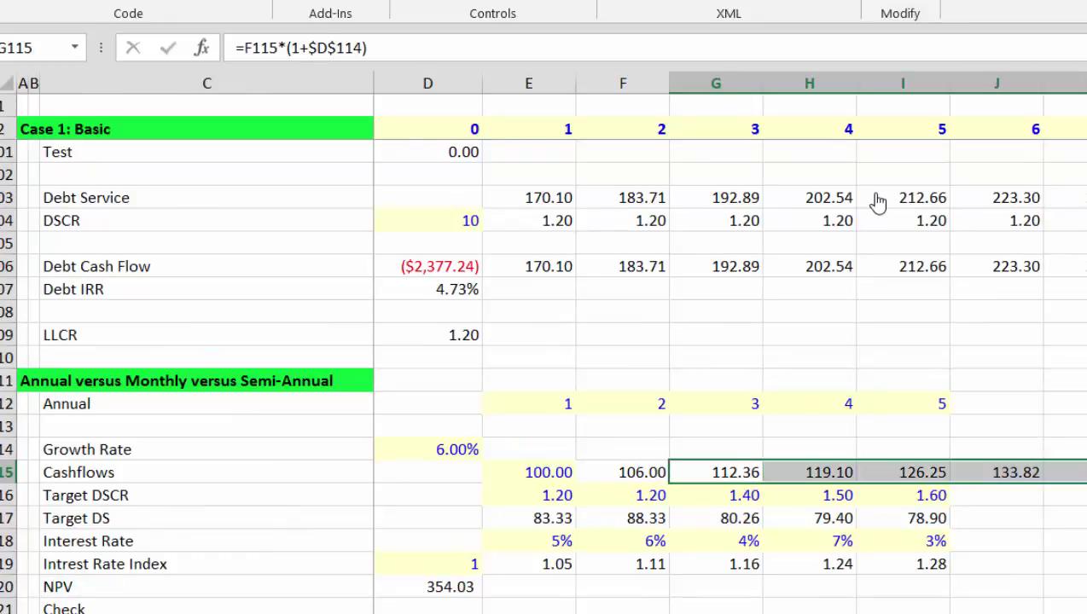
key("Right")
key("Right")
key("Right")
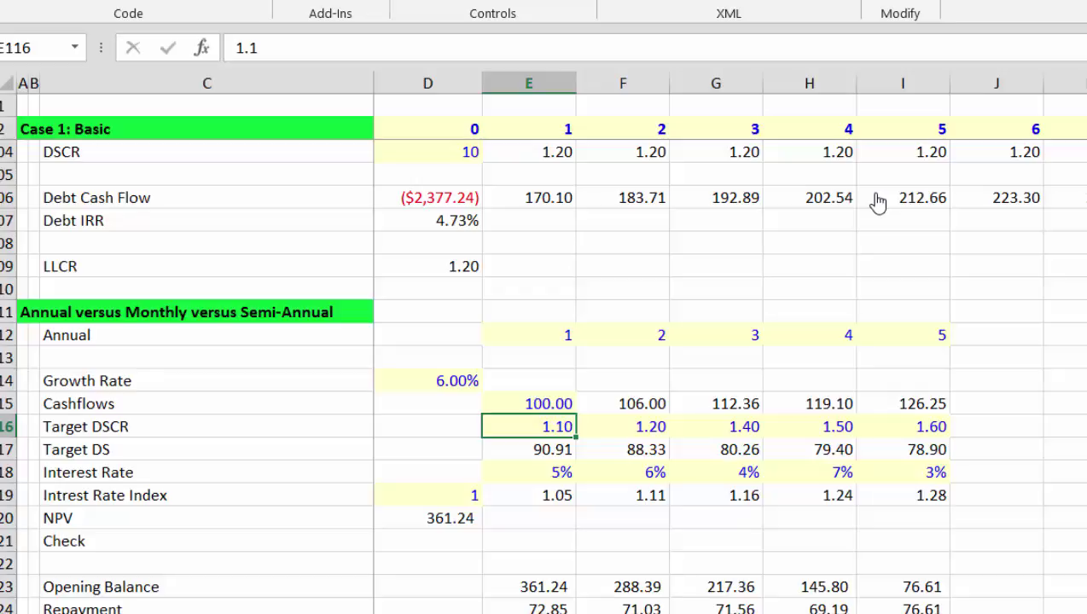
Re-enter the year 1 Target DS as =E115/E116 in E117 and extend the selection through year 5 in I117.
key("Down")
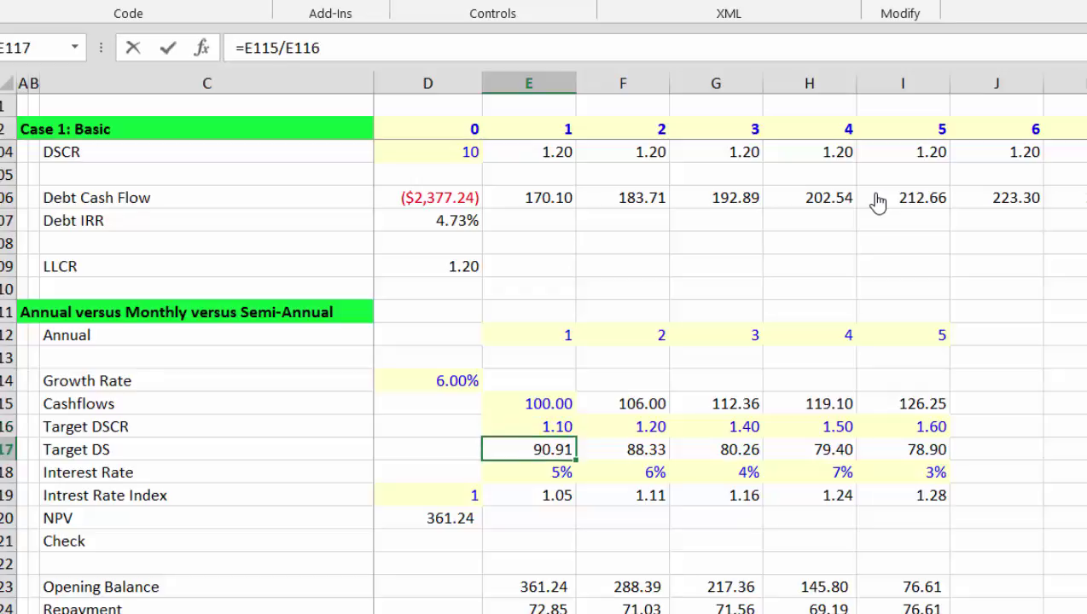
type("=")
key("Up")
key("Up")
type("/")
key("Up")
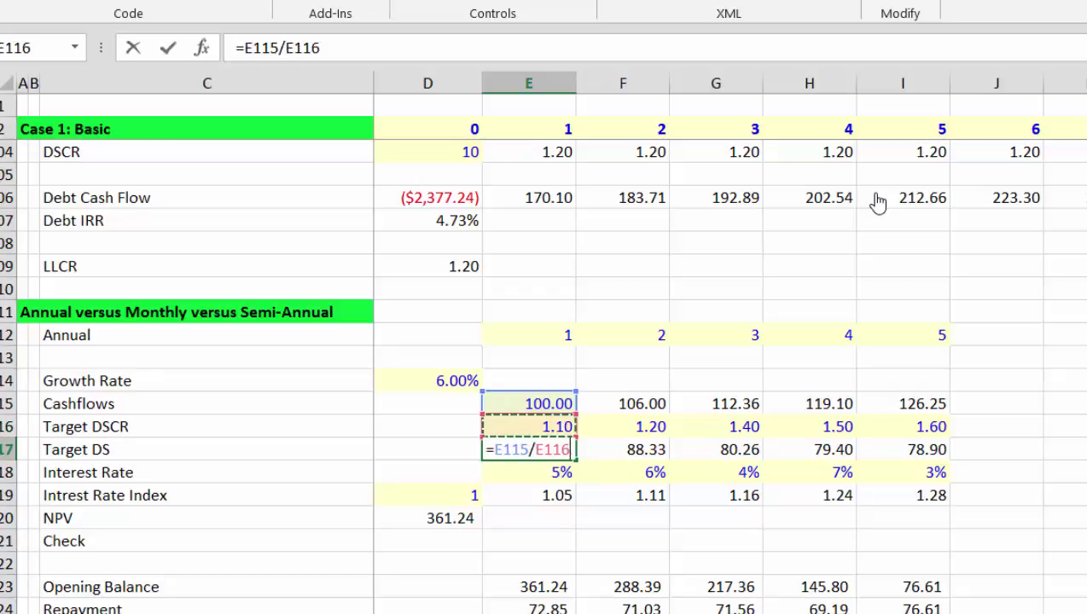
key("Return")
key("ctrl+shift+Right")
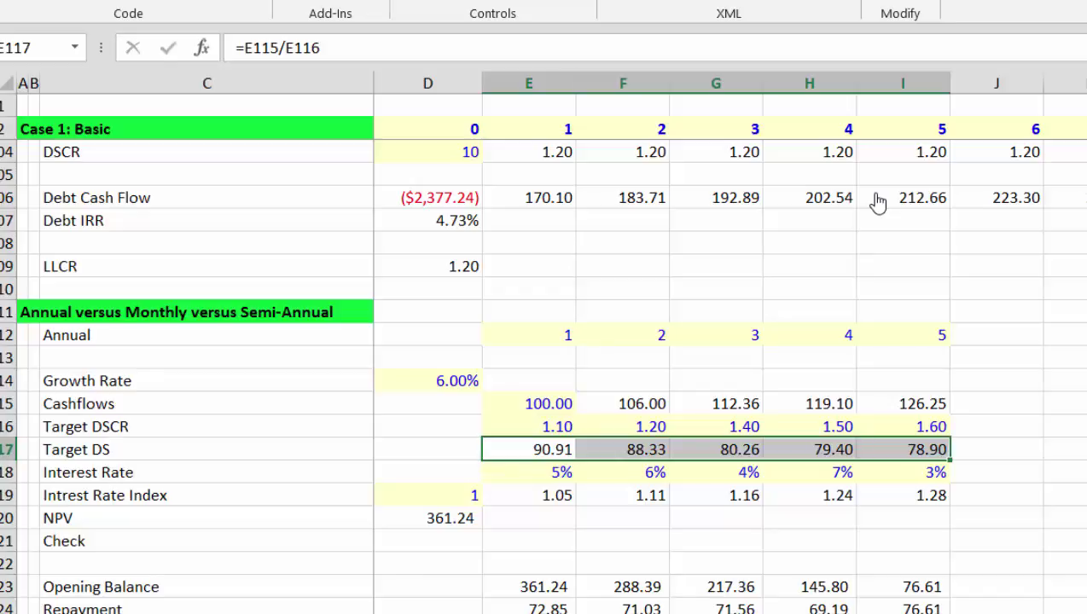
Fill the year 1 Interest Rate of 5% across E118:I118, and undo the fill.
key("Down")
key("Right")
key("Right")
key("Right")
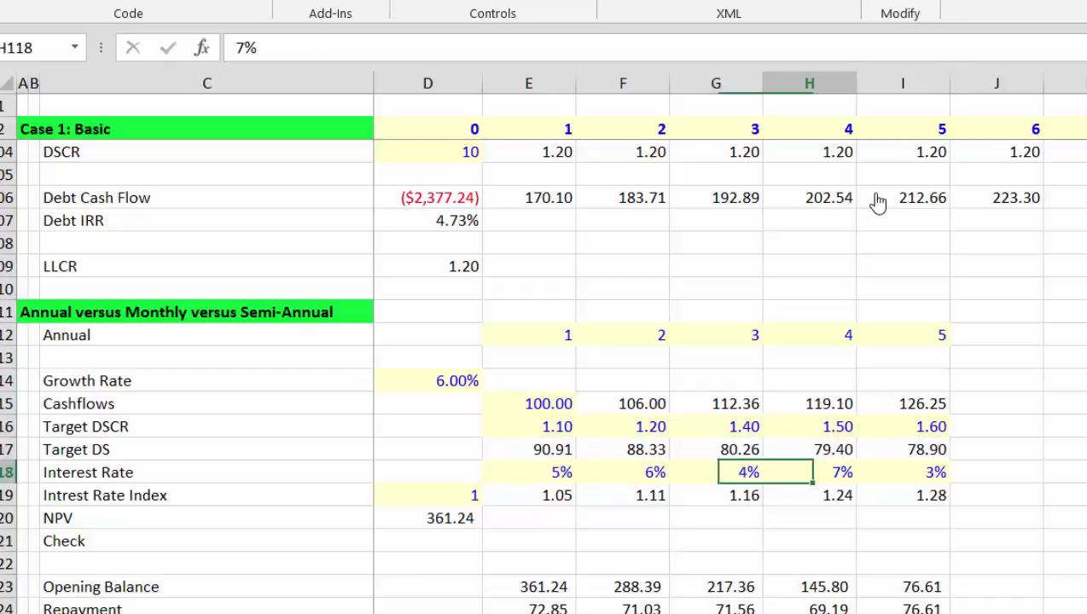
key("Left")
key("Left")
key("Left")
key("ctrl+shift+Right")
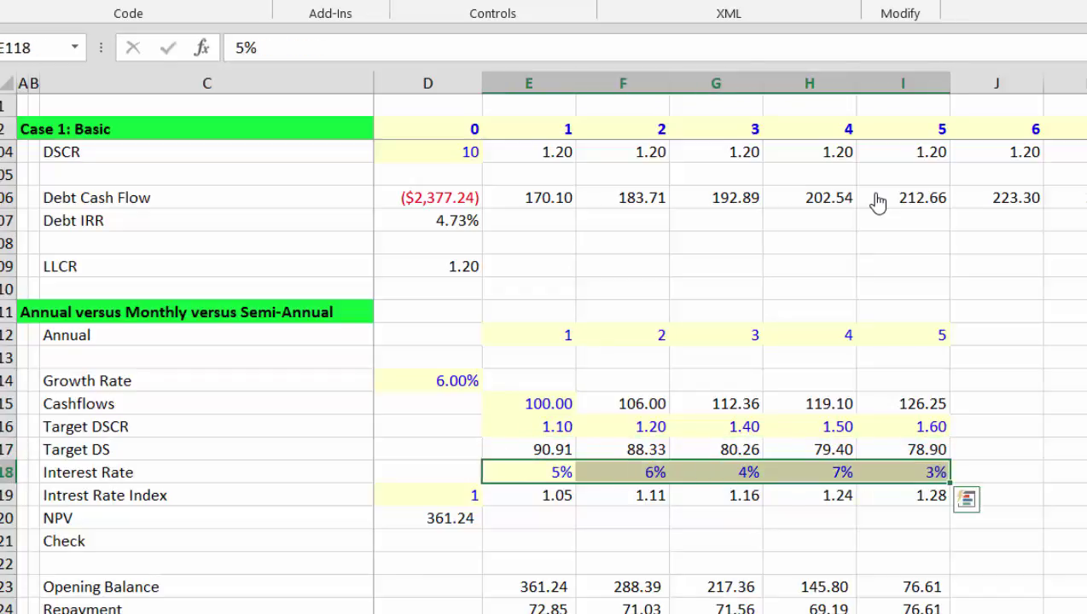
key("ctrl+r")
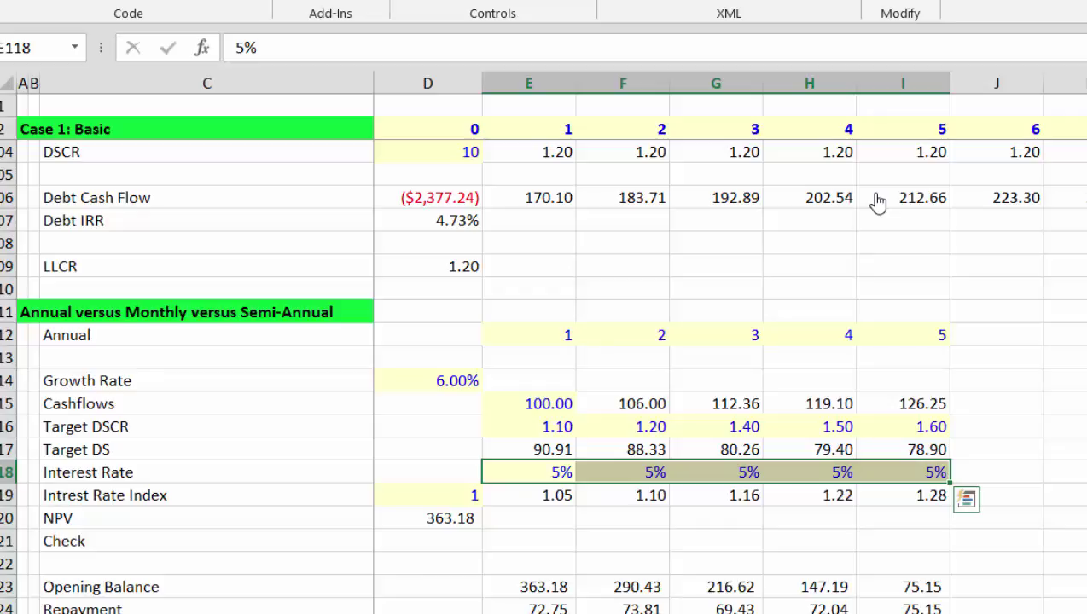
key("ctrl+z")
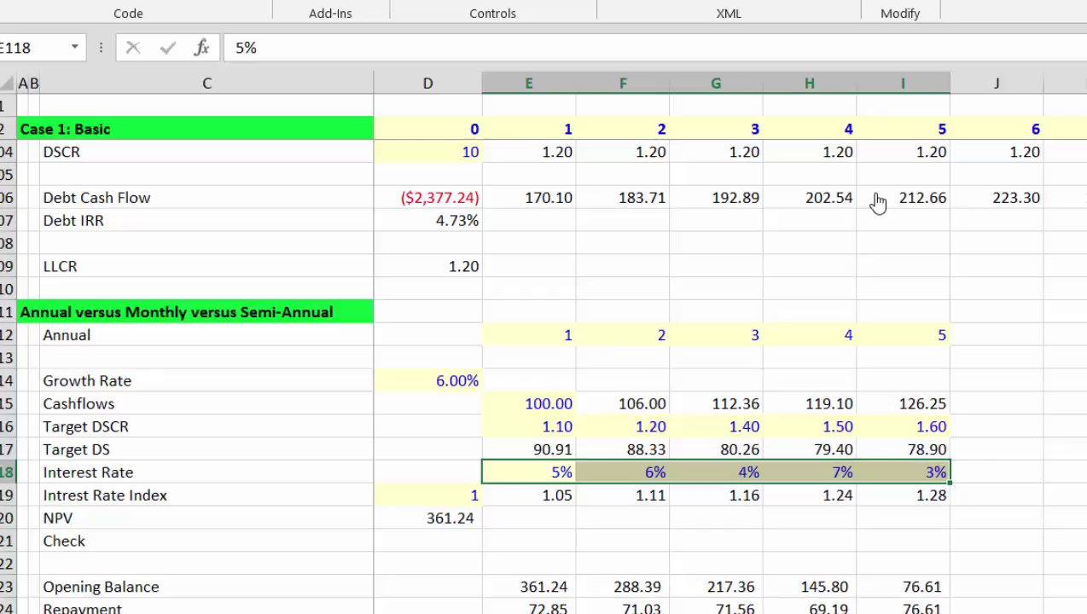
Repeat the fill of the 5% year 1 Interest Rate through year 5 in row 118.
key("Left")
key("Right")
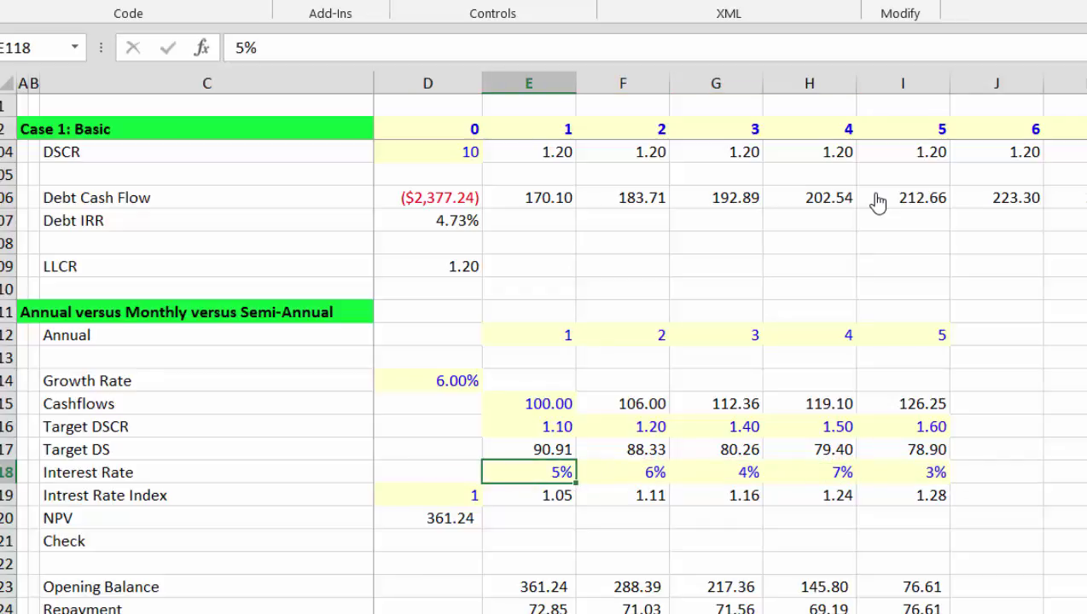
key("shift+Right")
key("shift+Right")
key("shift+Right")
key("shift+Right")
key("ctrl+r")
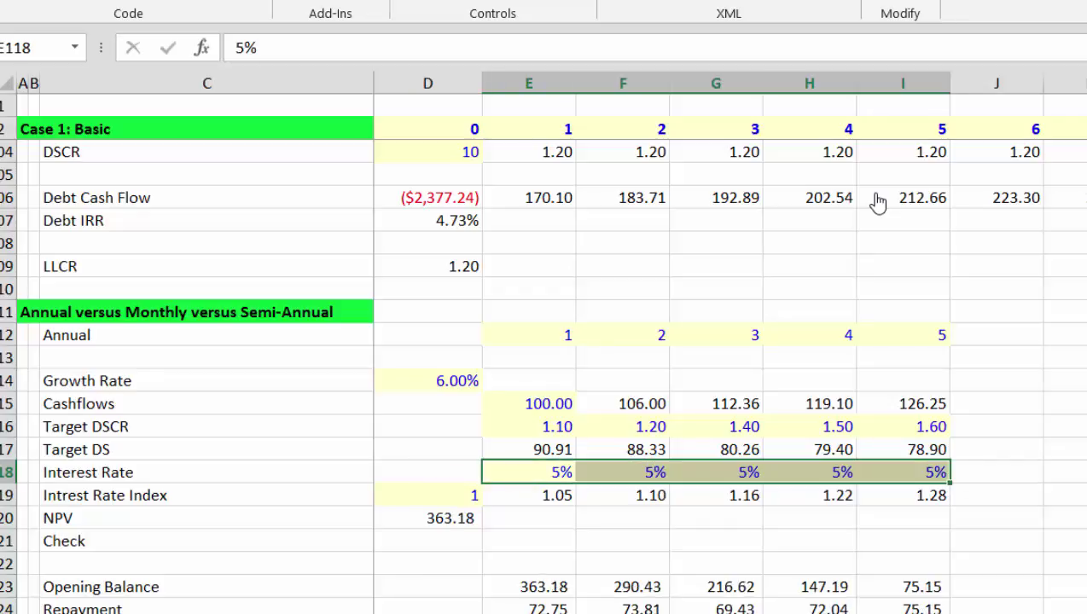
Undo the Interest Rate fill and set the year 1 Interest Rate in E118 to 6%.
key("ctrl+z")
key("ctrl+z")
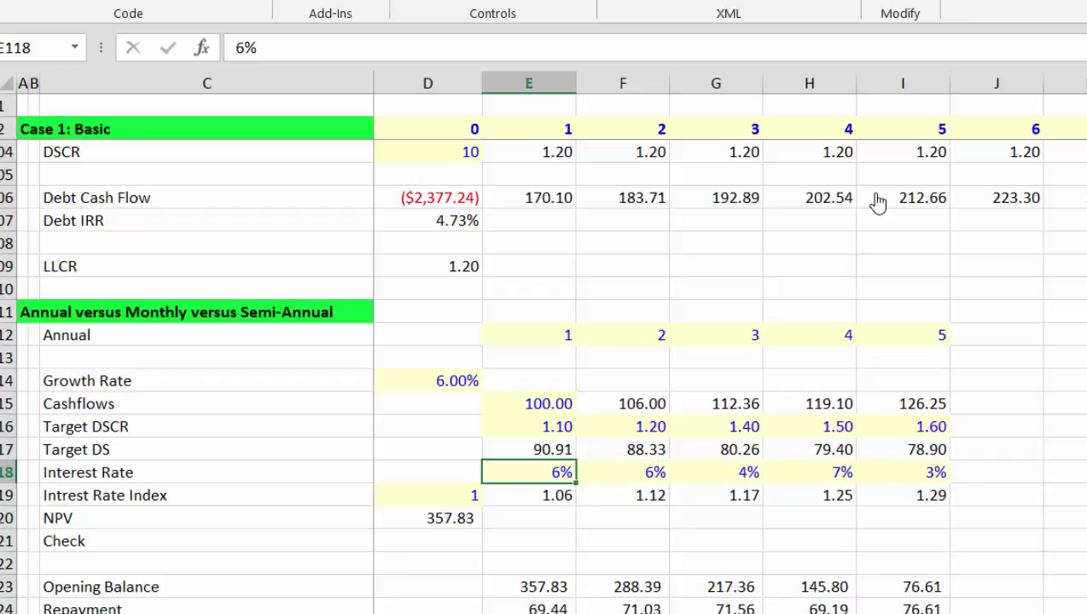
key("Down")
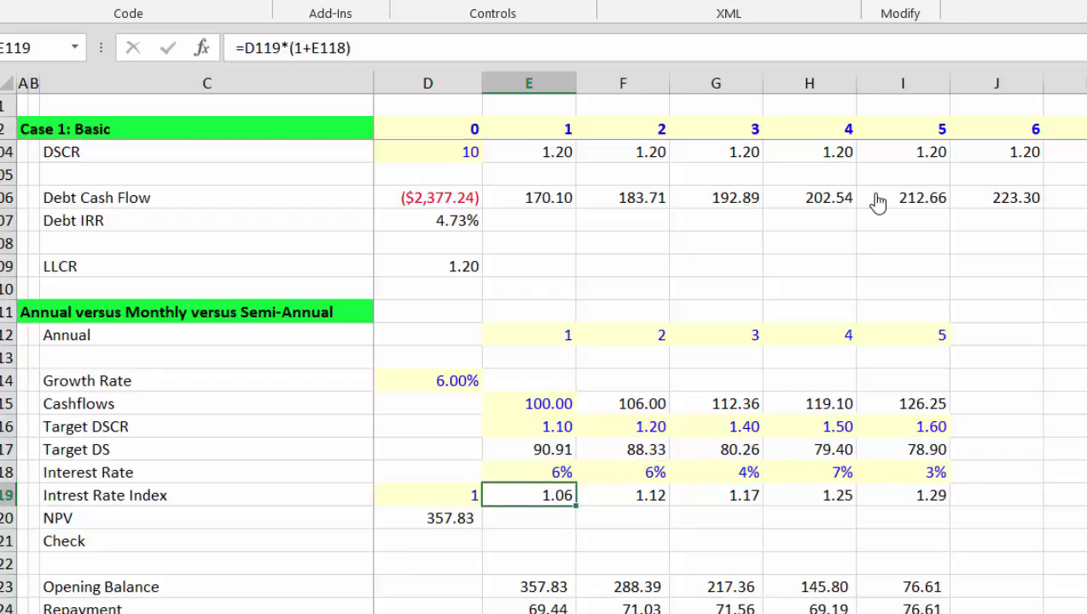
key("Up")
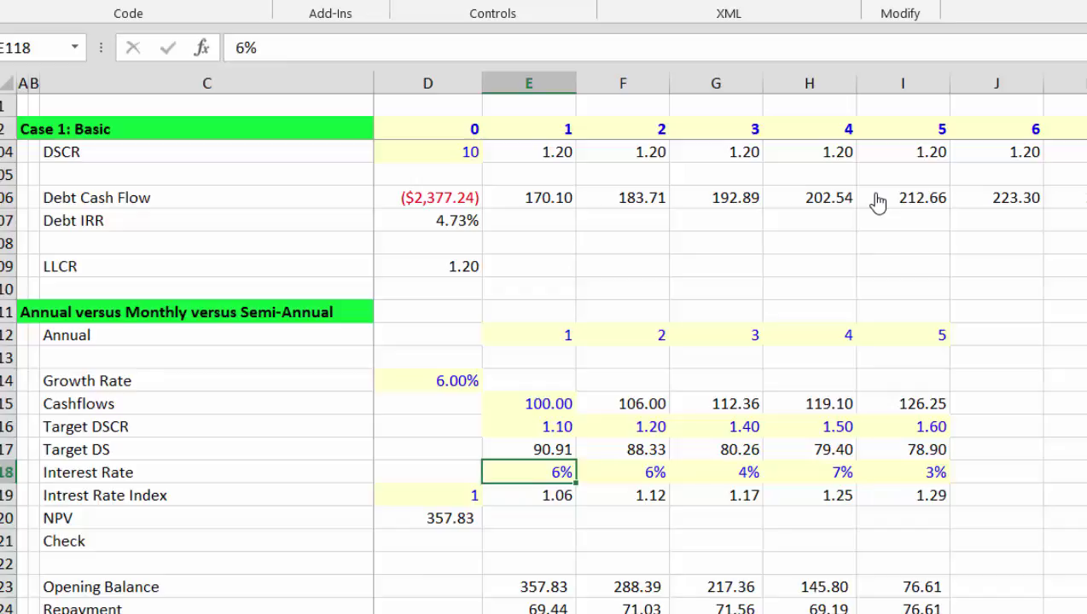
key("Down")
key("Down")
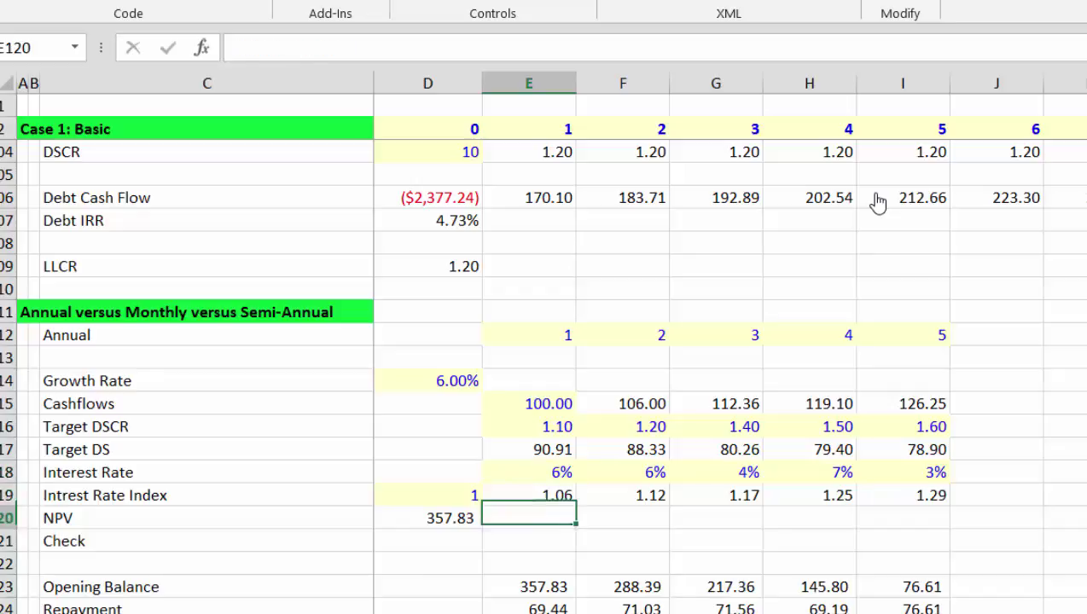
key("Up")
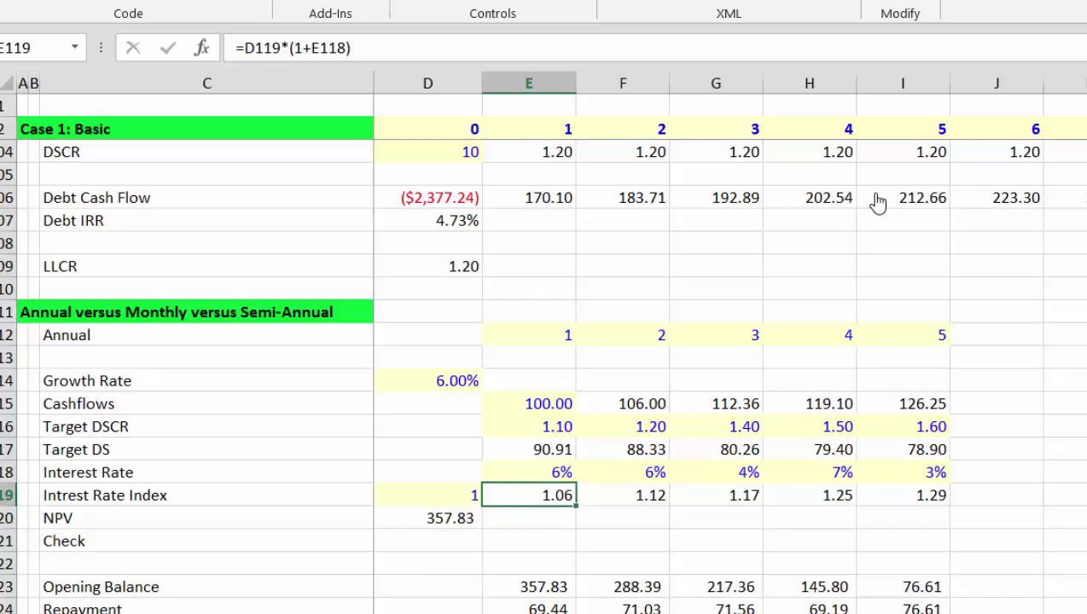
Re-enter the year 1 interest rate index as =D119*(1+E118) in E119, accepting the closing-parenthesis correction.
key("F2")
key("Escape")
type("=")
key("Left")
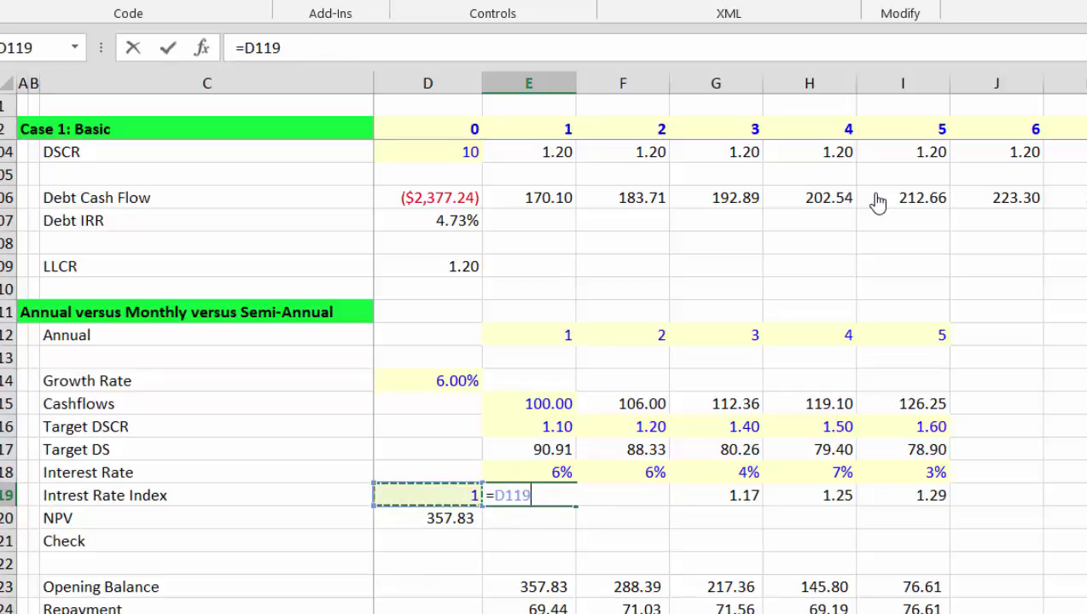
type("*(1+")
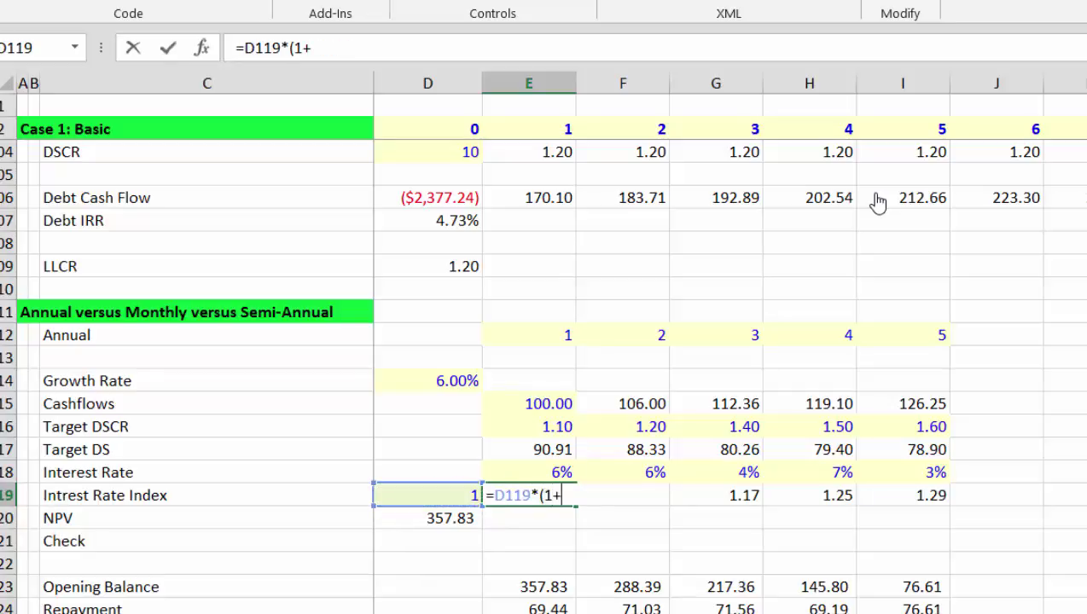
key("Up")
key("Return")
key("Return")
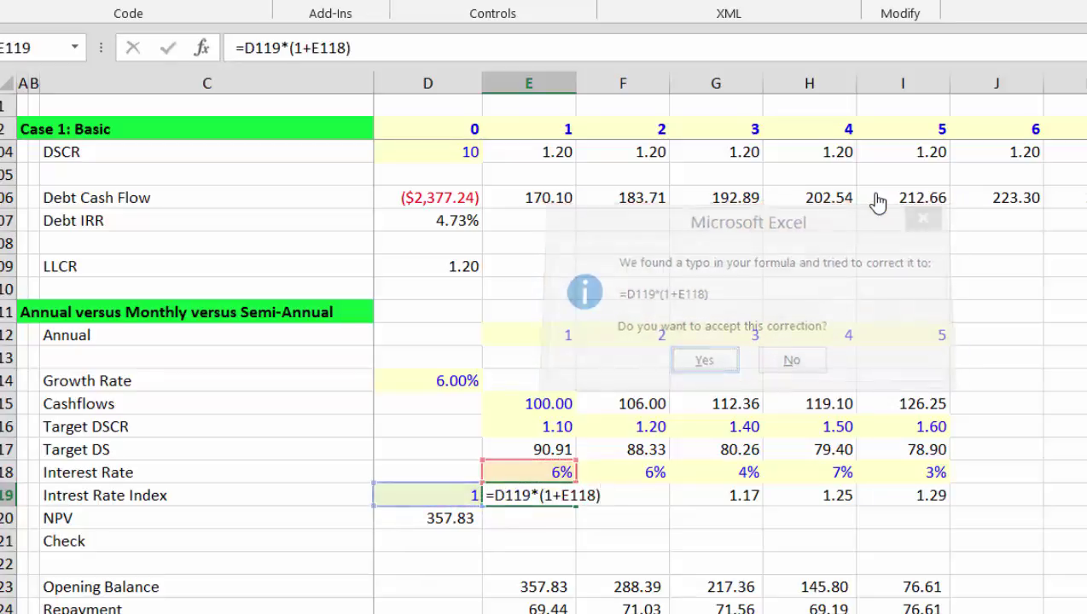
Try to copy the E119 interest rate index formula across its row with the copy-right macro, and return to E120.
key("ctrl+shift+r")
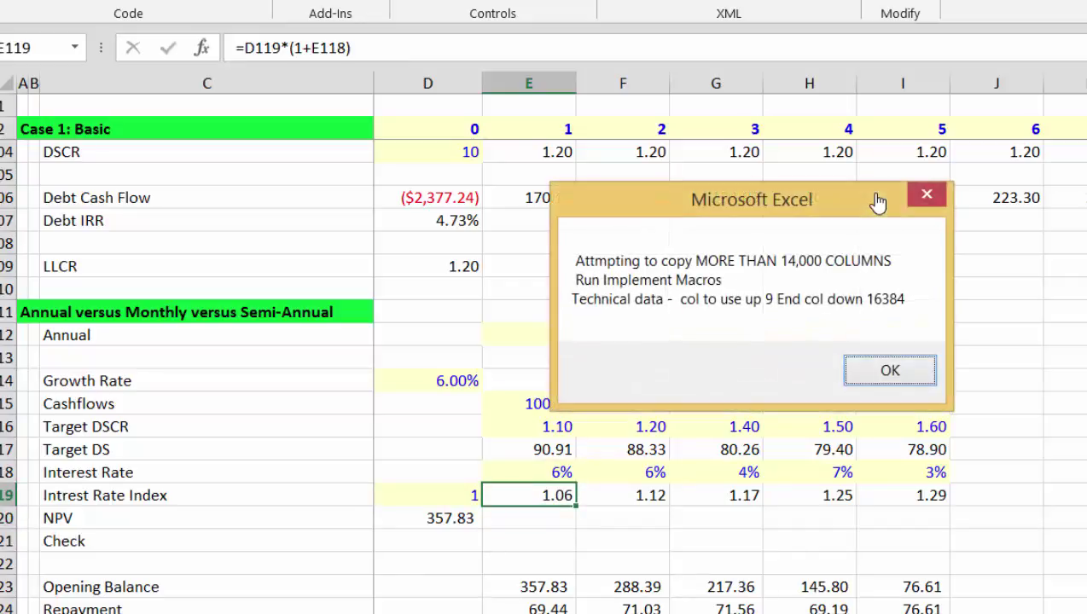
key("Return")
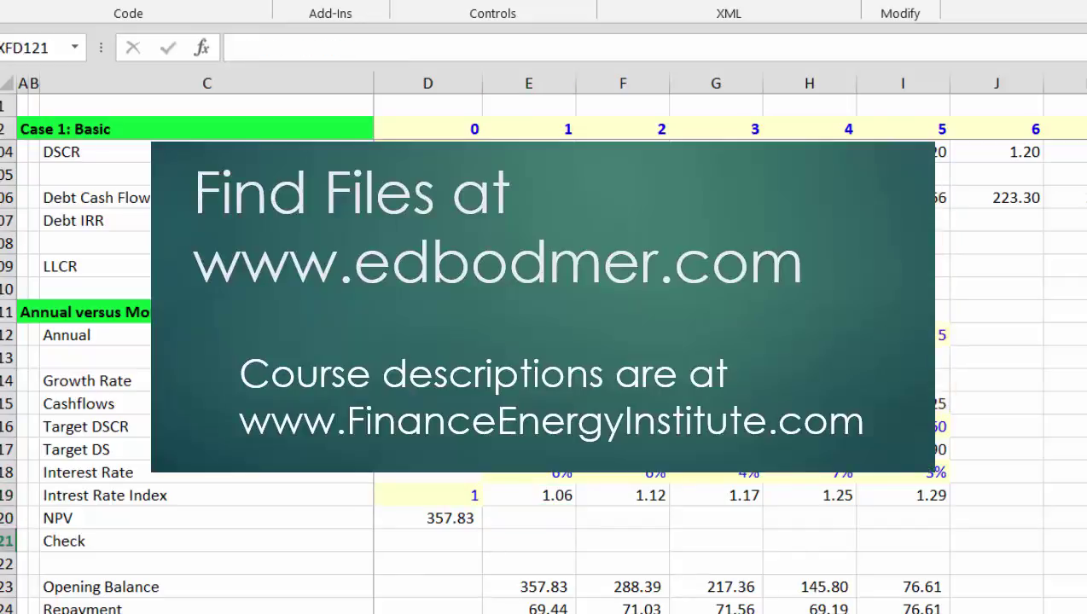
left_click(550, 518)
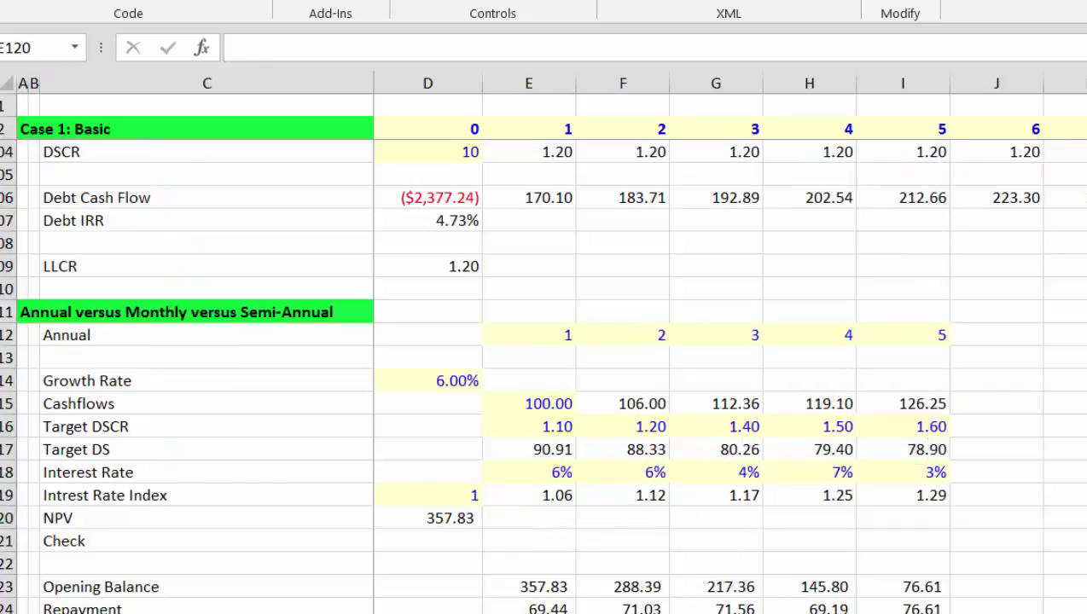
key("F9")
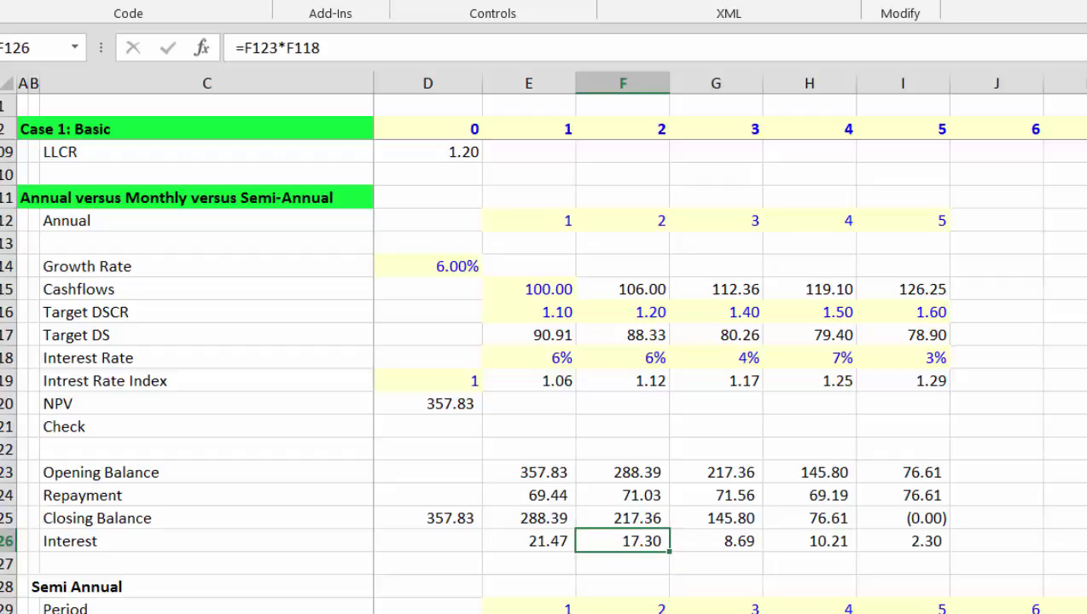
Examine the Annual Opening Balance links in row 123 and the year 1 Repayment formula in E124.
key("Up")
key("Up")
key("Up")
key("Left")
key("Left")
key("Right")
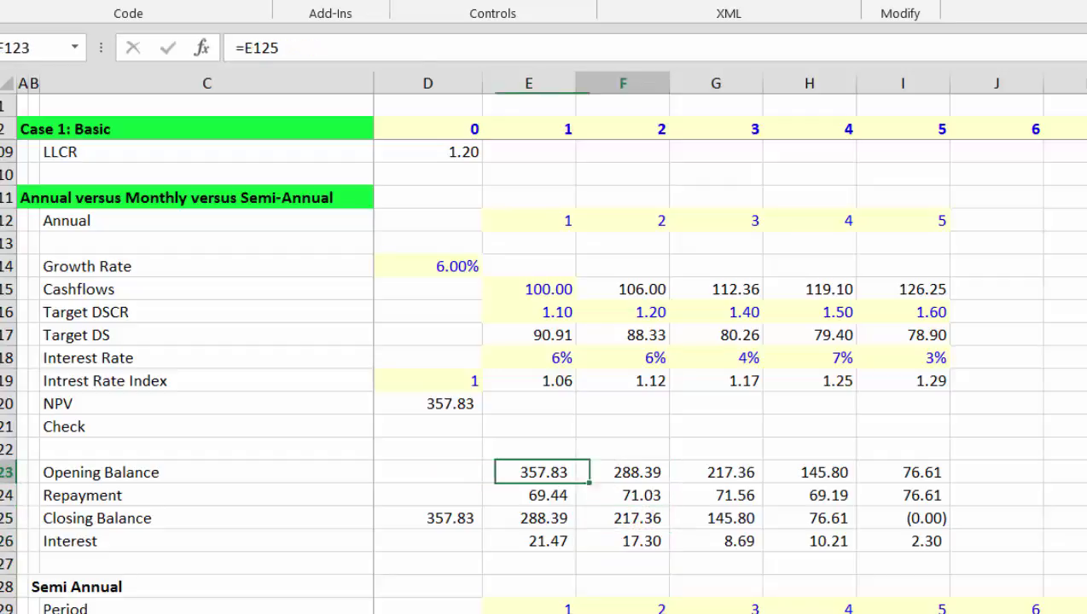
key("Left")
key("Right")
key("Down")
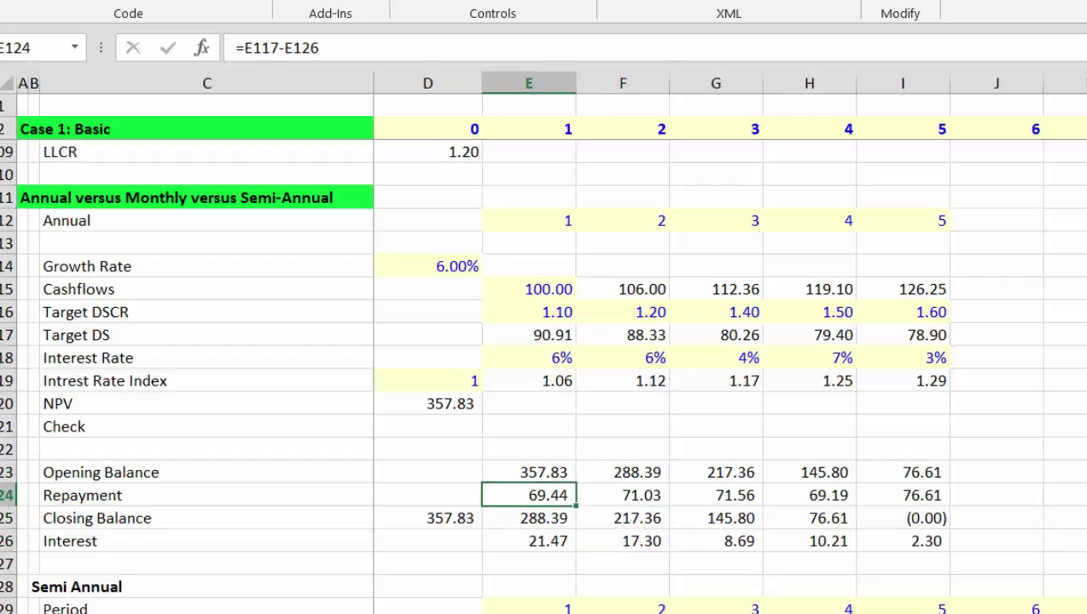
Look through the Closing Balance and Interest rows down to the Semi Annual section, and return to the Repayment row.
key("Down")
key("Down")
key("Down")
key("Down")
key("Down")
key("Up")
key("Up")
key("Up")
key("Up")
key("Up")
key("Left")
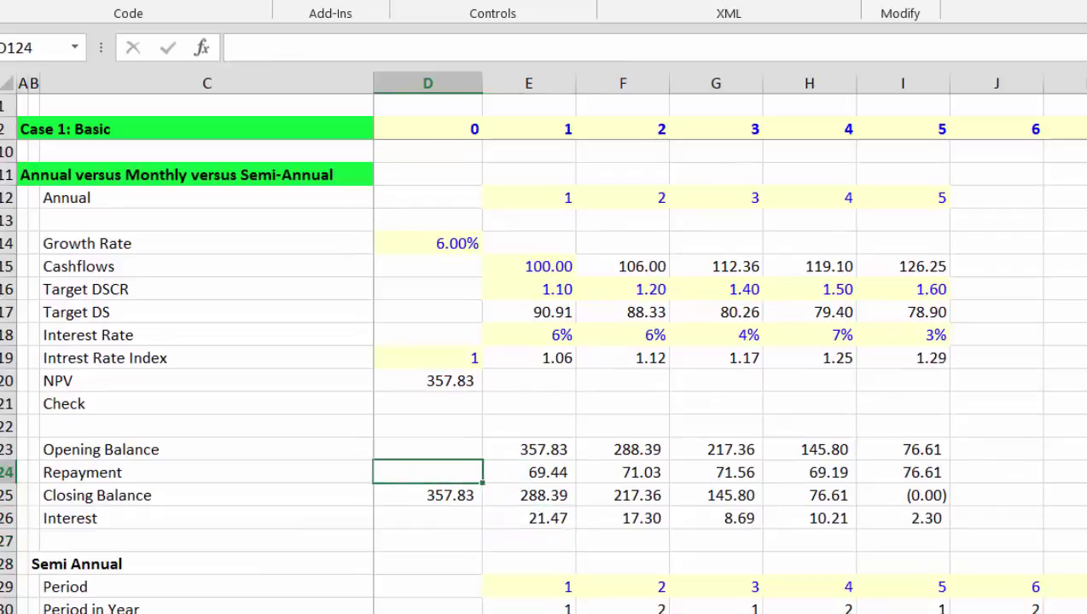
Re-enter the year 0 Closing Balance in D125 as a link to the NPV in D120.
key("Left")
key("Down")
key("Right")
type("=")
key("Up")
key("Up")
key("Up")
key("Up")
key("Up")
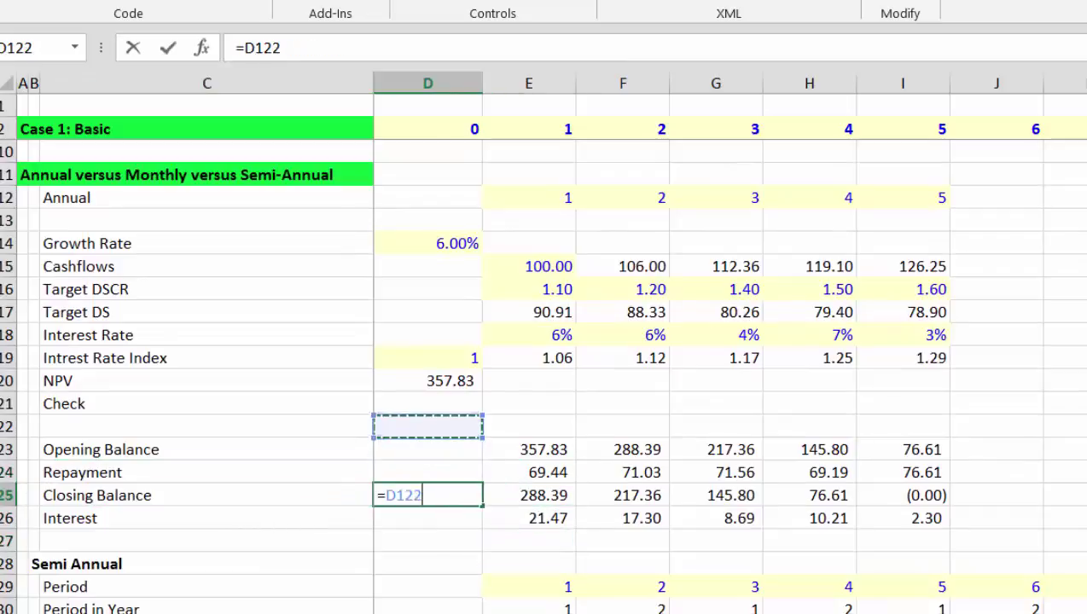
key("ctrl+Return")
Re-enter the year 1 Opening Balance in E123 as =D125, linking it to the year 0 Closing Balance.
key("Right")
key("Right")
key("Up")
key("Up")
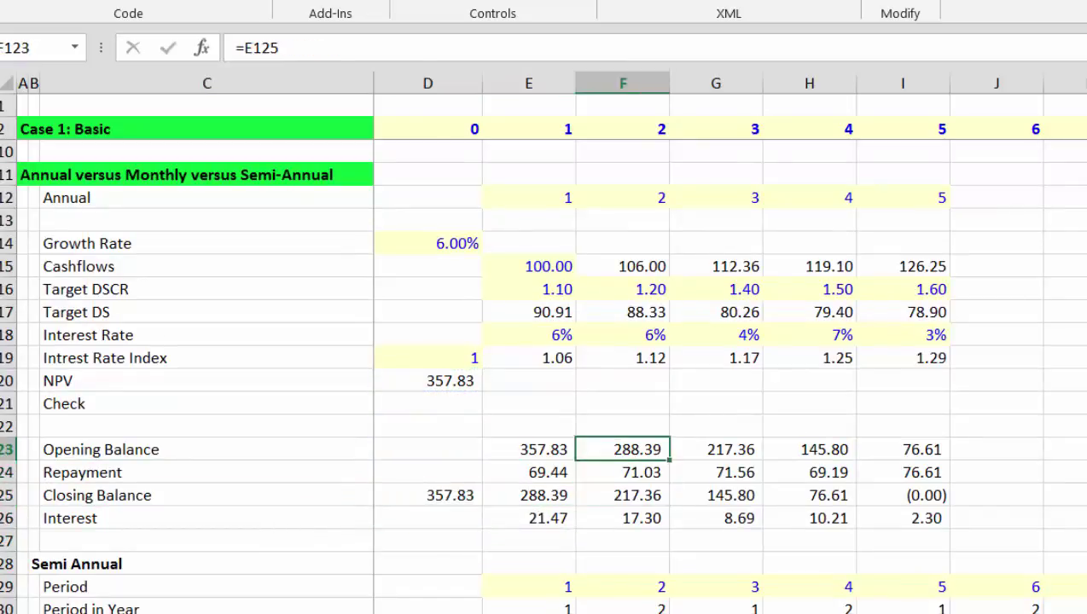
key("Left")
type("=")
key("Left")
key("Down")
key("Down")
key("Right")
key("Up")
key("Up")
key("Up")
key("Down")
key("Down")
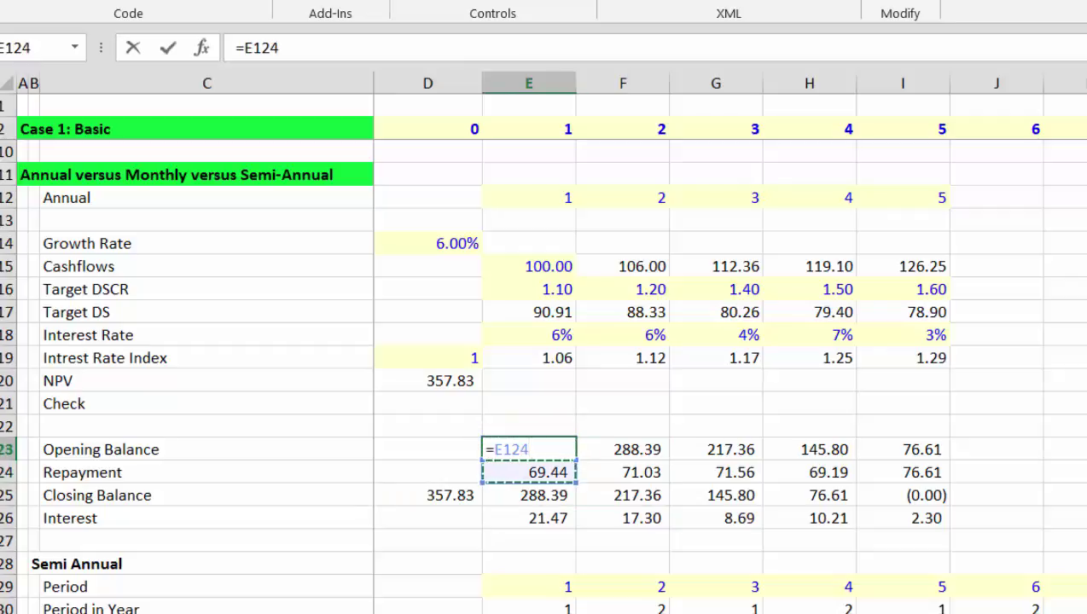
key("Left")
key("Down")
key("Return")
Re-enter the year 1 Repayment in E124 as the Target DS in E117 minus the Interest in E126.
type("=")
key("Up")
key("Up")
key("Up")
key("Up")
key("Up")
key("Up")
key("Up")
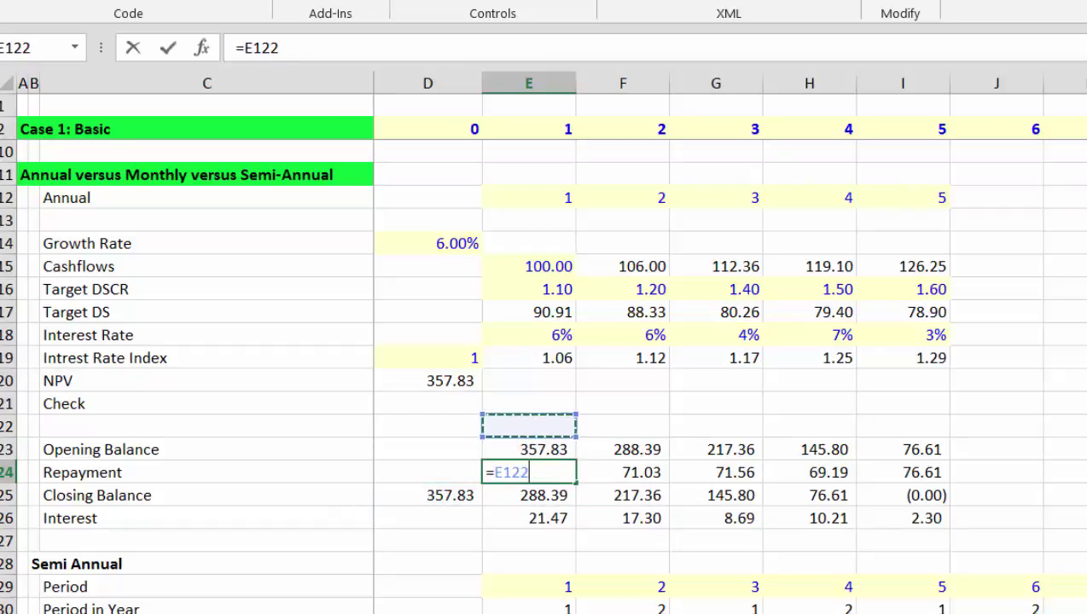
type("-")
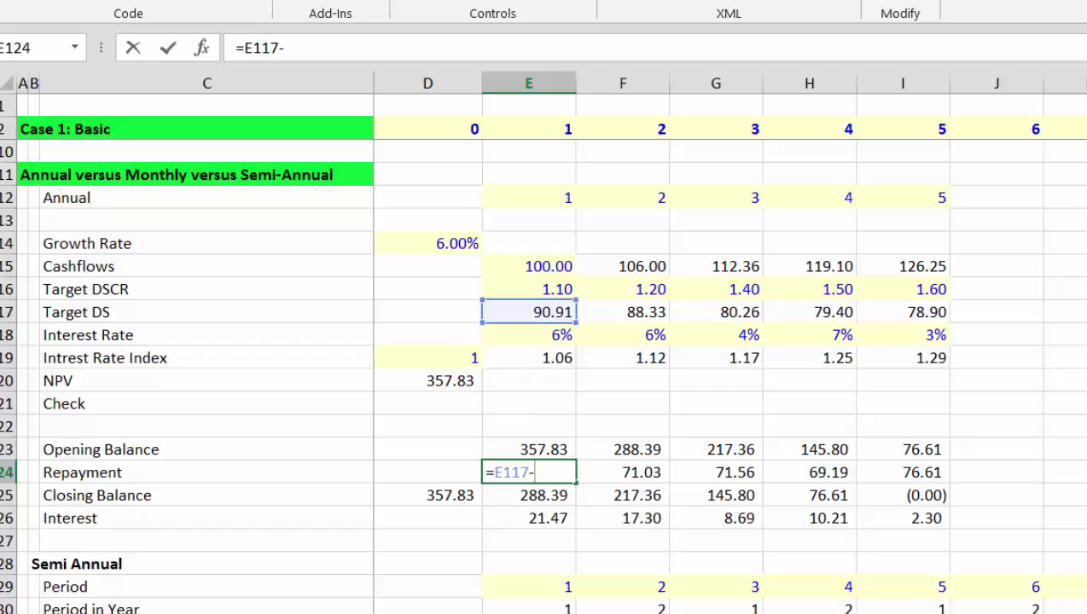
key("Down")
key("Down")
key("Return")
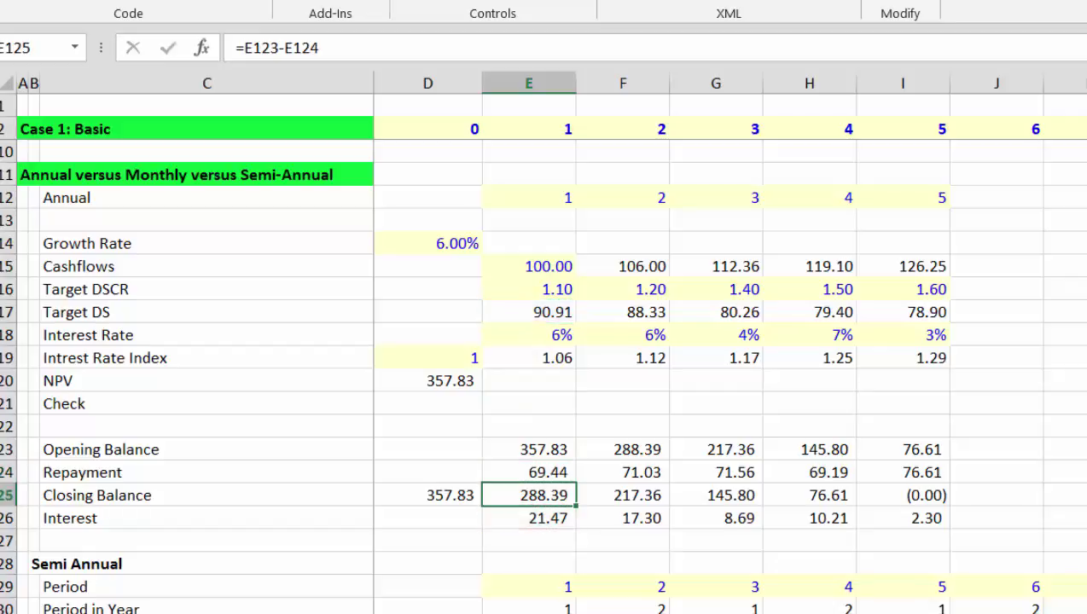
Re-enter the year 1 Closing Balance in E125 as =E123-E124.
type("=")
key("Up")
key("Up")
type("-")
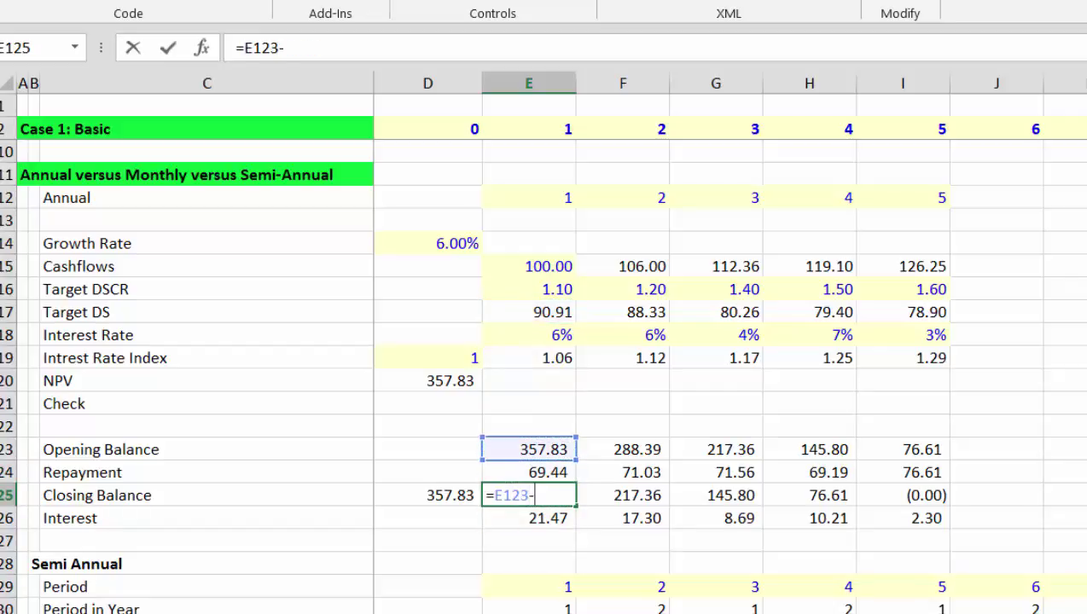
key("Up")
key("Return")
Examine the Annual Opening Balance to Interest formulas, and the year 2 Target DS and Target DSCR cells.
key("Up")
key("Up")
key("Up")
key("shift+Down")
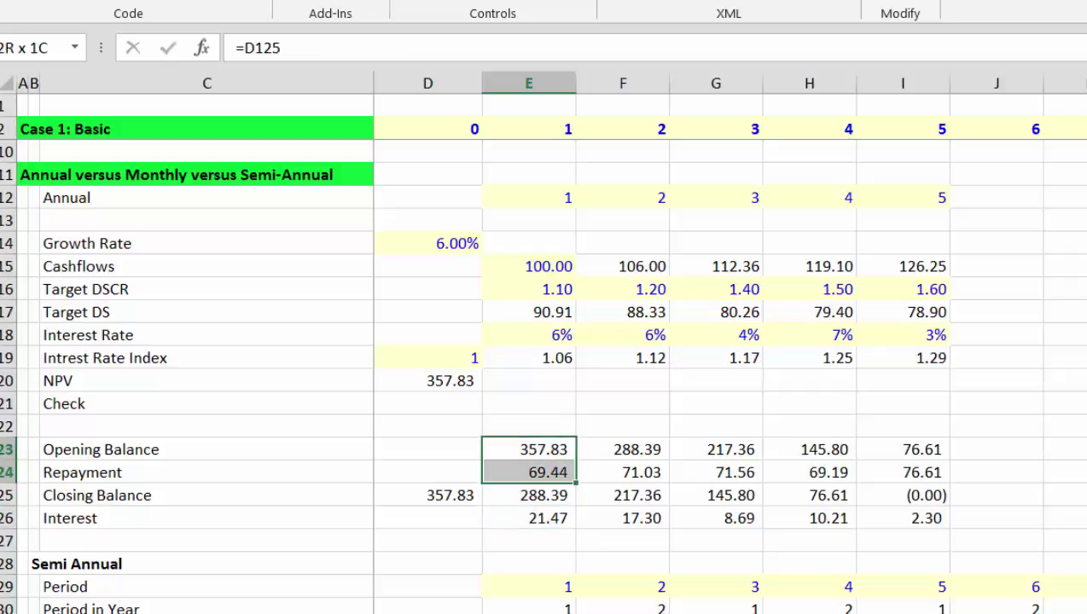
key("shift+Down")
key("shift+Down")
left_click(529, 450)
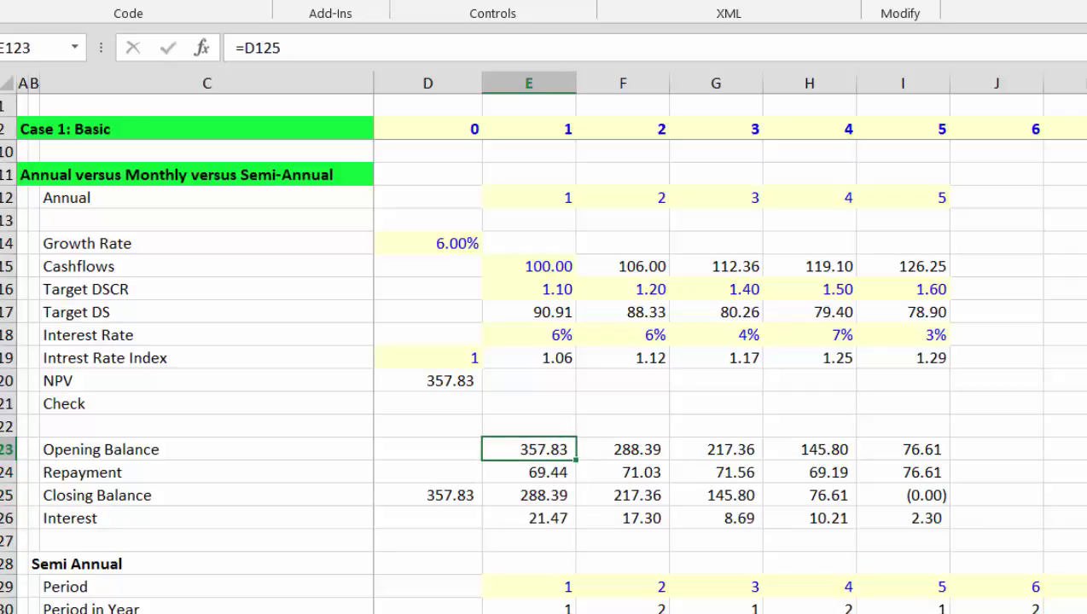
key("Down")
key("Down")
key("Down")
key("Up")
key("Right")
key("Down")
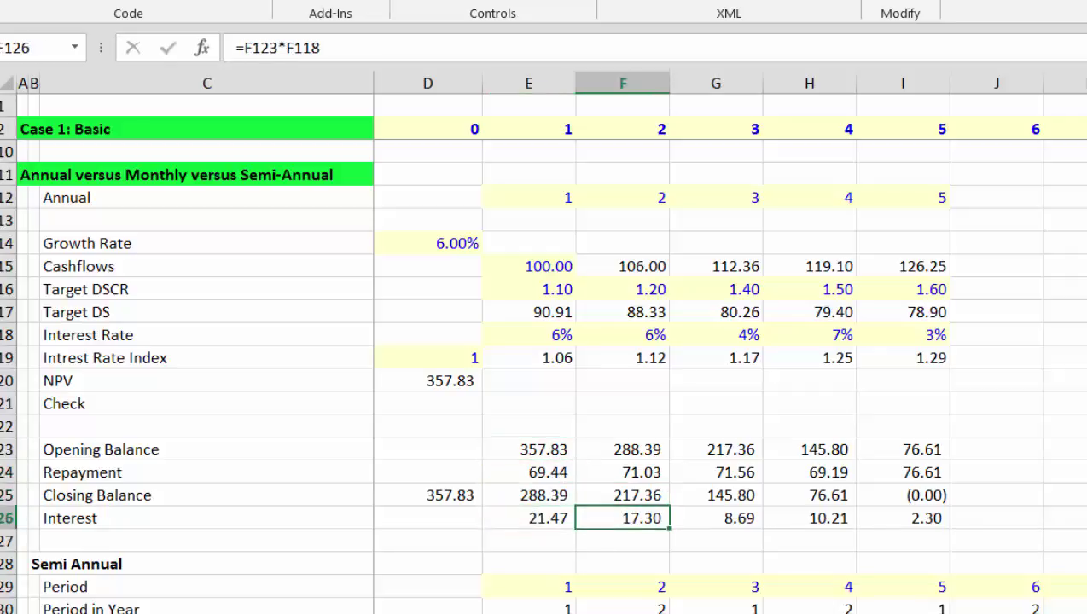
key("Up")
key("Up")
left_click(623, 312)
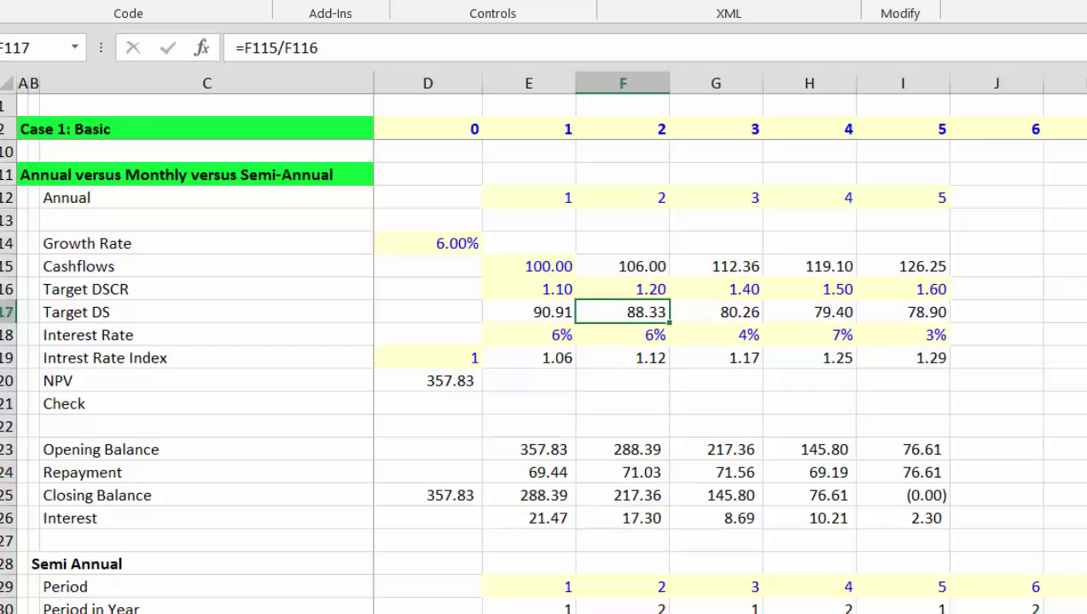
left_click(623, 289)
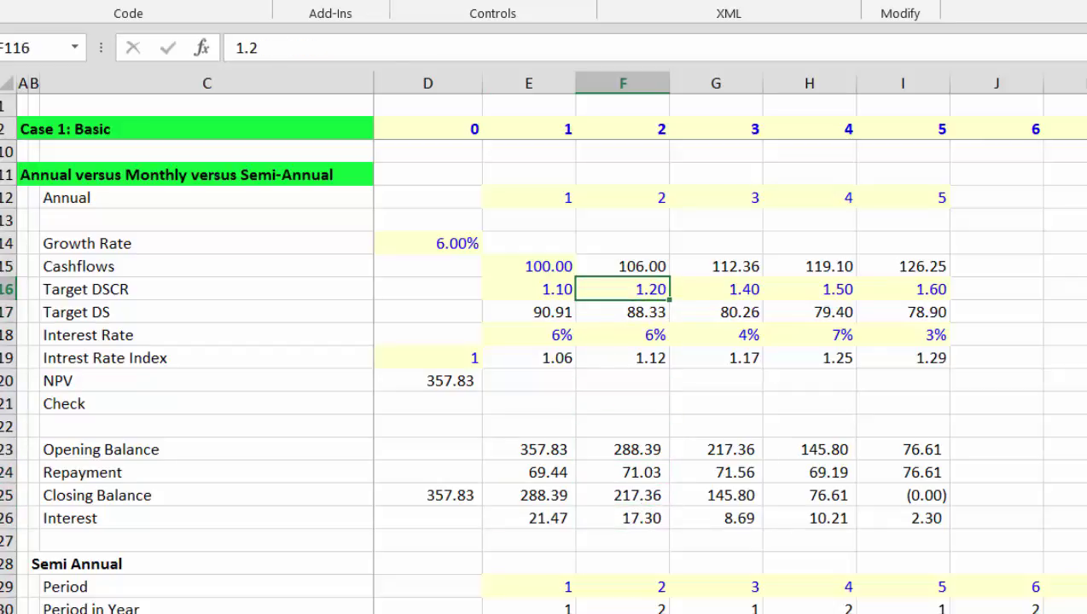
Look through the Semi Annual rows below the Annual debt schedule, and return to the Semi Annual heading row.
key("Down")
key("Down")
key("Down")
key("Down")
key("Down")
key("Down")
key("Down")
key("Down")
key("Down")
key("Down")
key("Down")
key("Down")
key("Down")
key("Down")
key("Down")
key("Down")
key("Down")
key("Down")
key("Down")
key("Down")
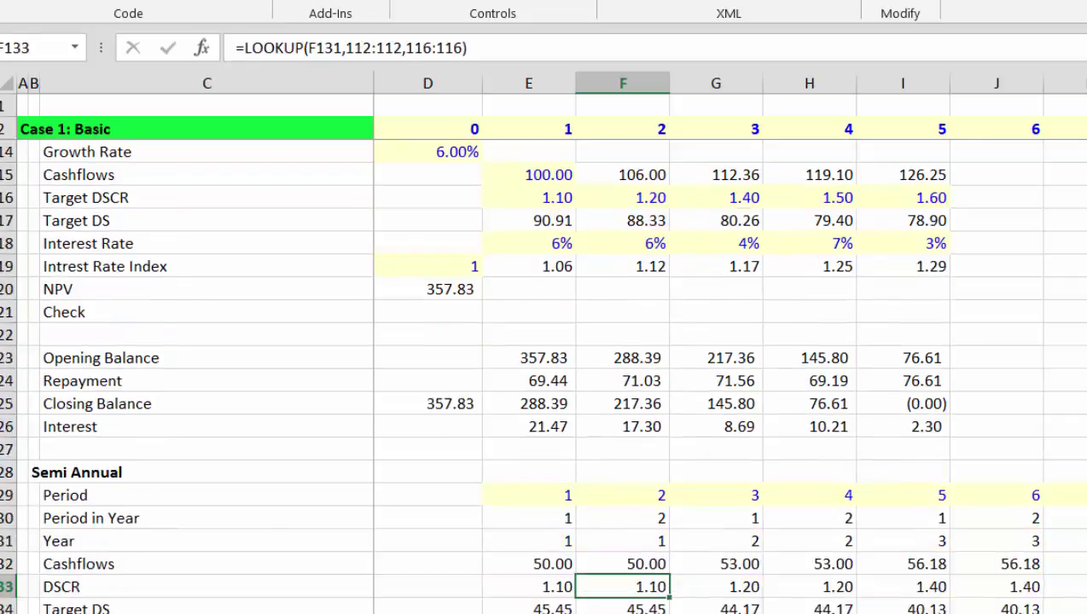
key("Up")
key("Up")
key("Up")
key("Up")
key("Up")
key("Up")
key("Up")
key("Up")
key("Up")
key("Up")
key("Left")
key("Left")
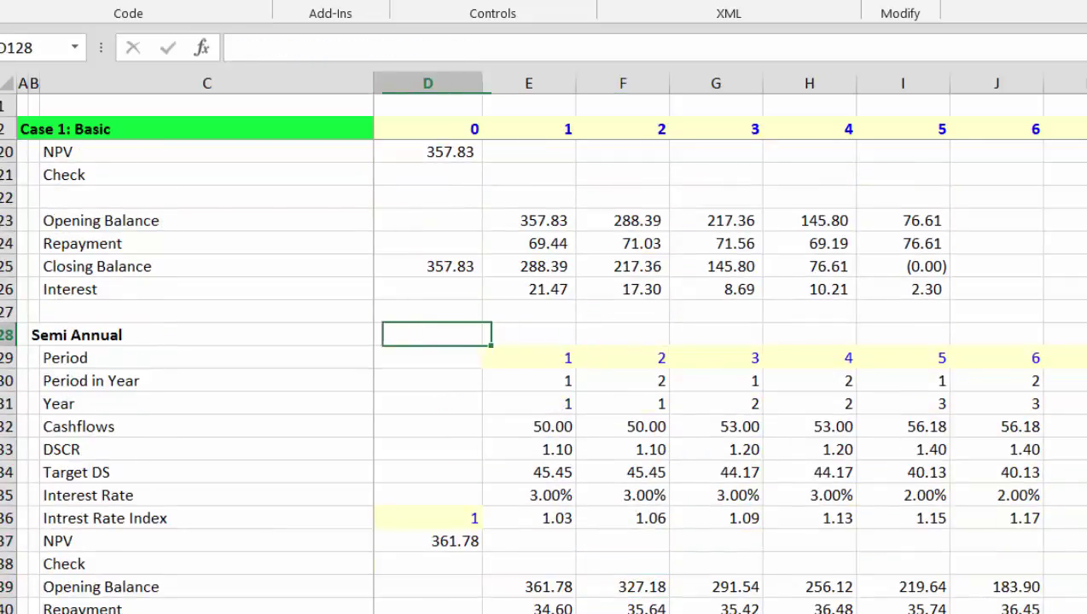
Fill the Semi Annual Period row from E129 as a linear row series with step value 1 and stop value 10.
key("Down")
key("Right")
key("F2")
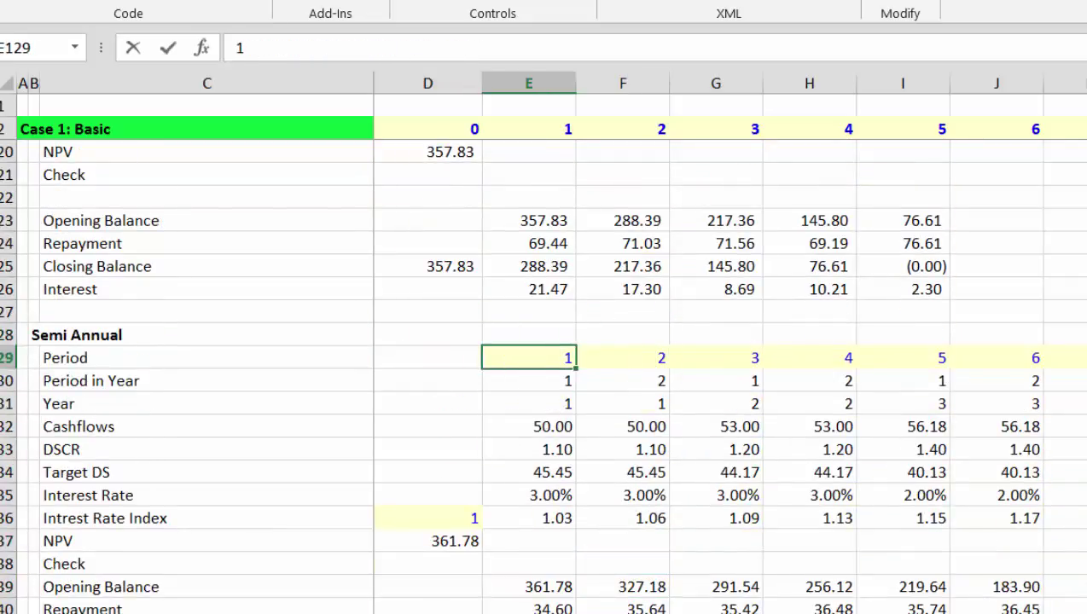
key("Escape")
key("alt+e")
key("i")
key("s")
key("Tab")
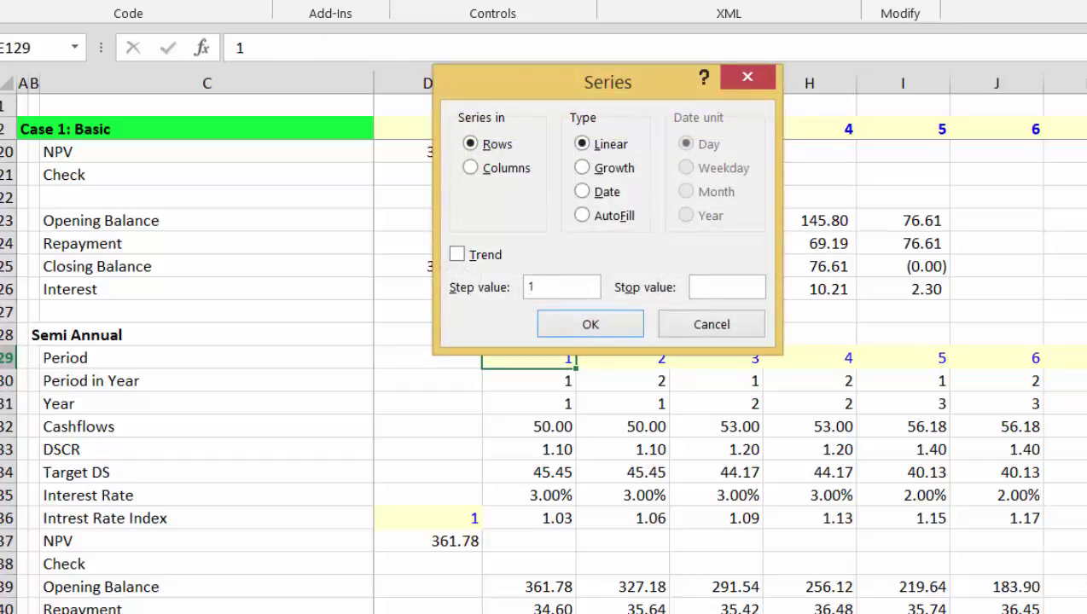
type("10")
key("Return")
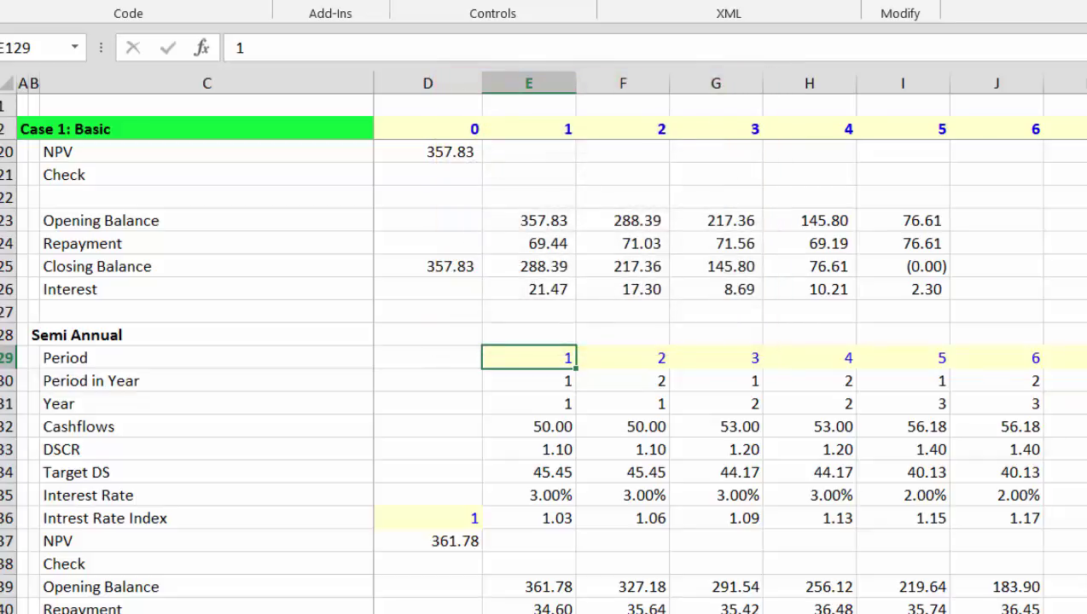
Examine the Semi Annual Period in Year formulas across row 130, and return to E130.
key("Down")
key("Left")
key("Right")
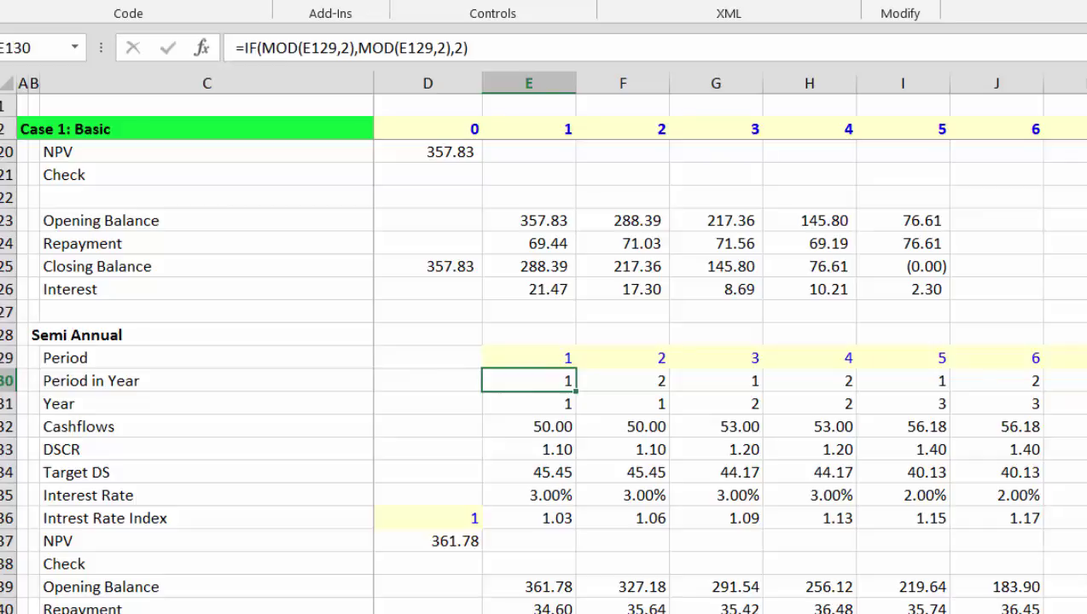
key("Left")
key("Left")
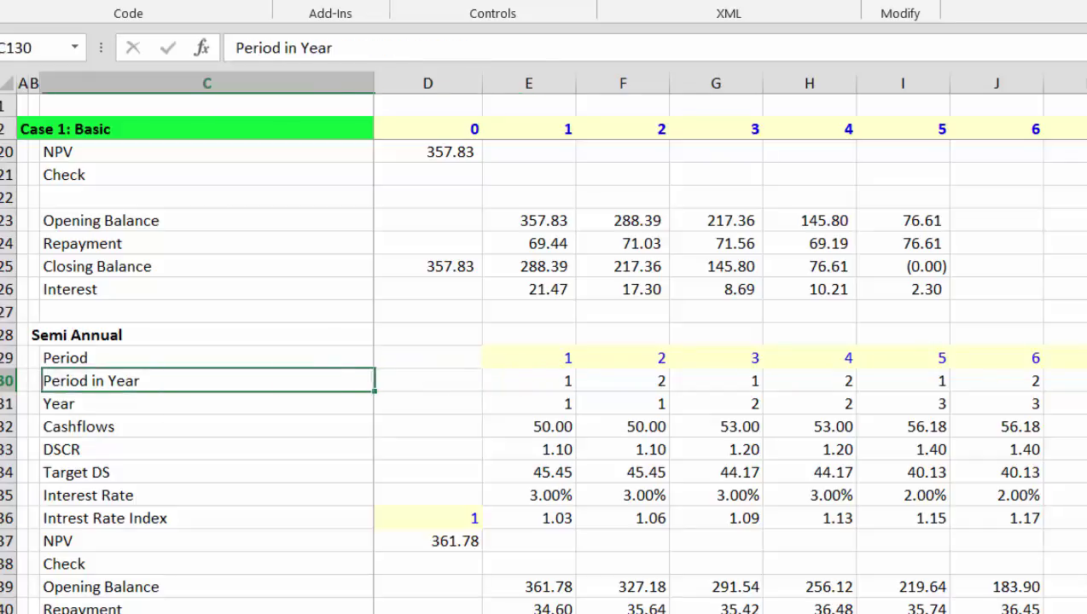
key("Right")
key("Right")
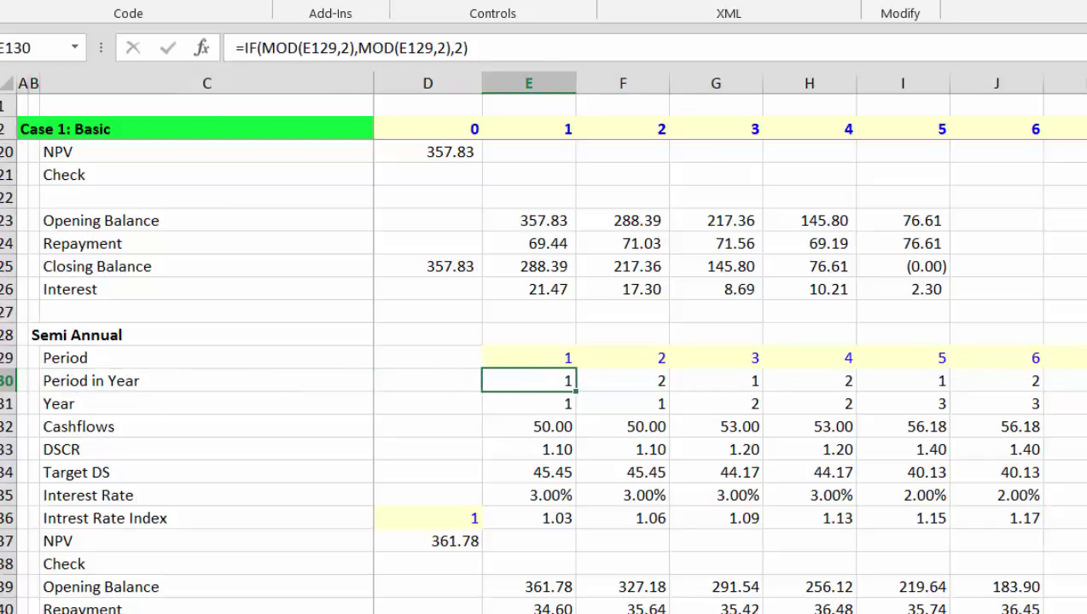
key("Right")
key("Right")
key("Right")
key("Right")
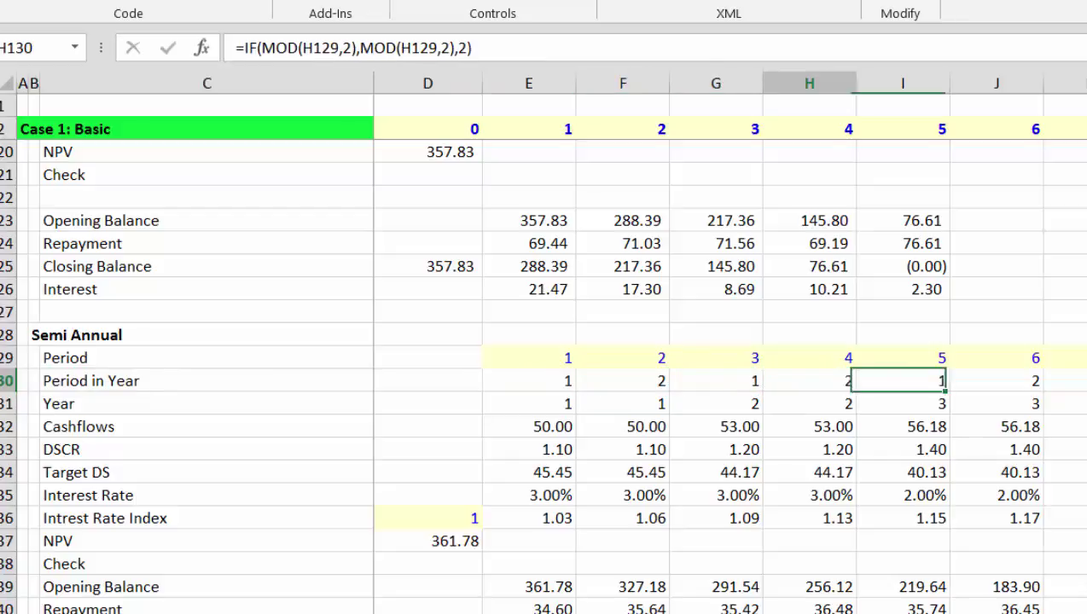
key("Left")
key("Left")
key("Left")
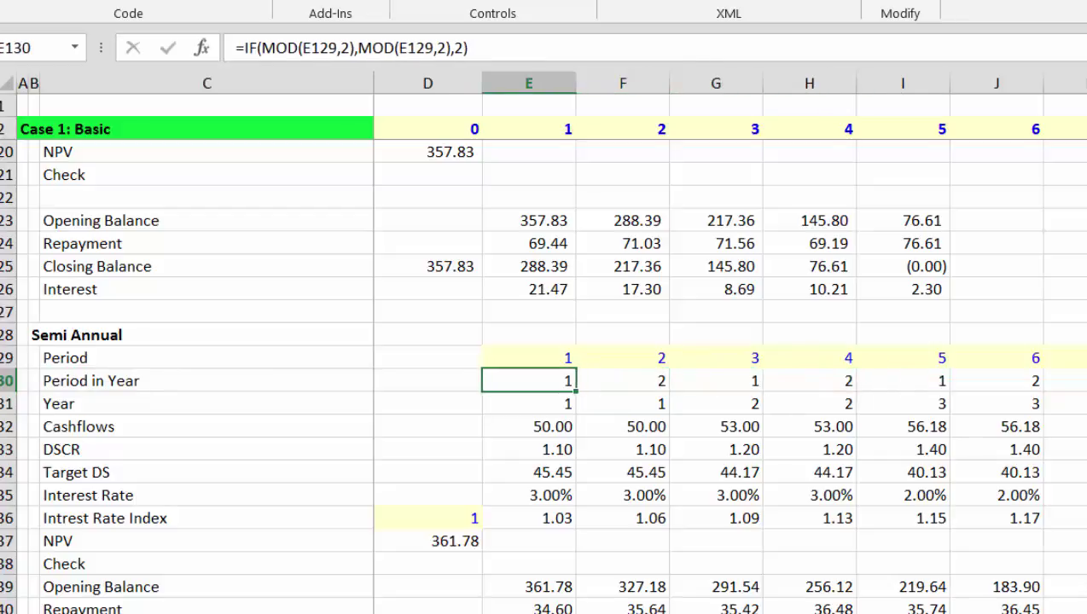
Replace the Period in Year formula in E130 with =MOD(E129,2).
type("=MOD")
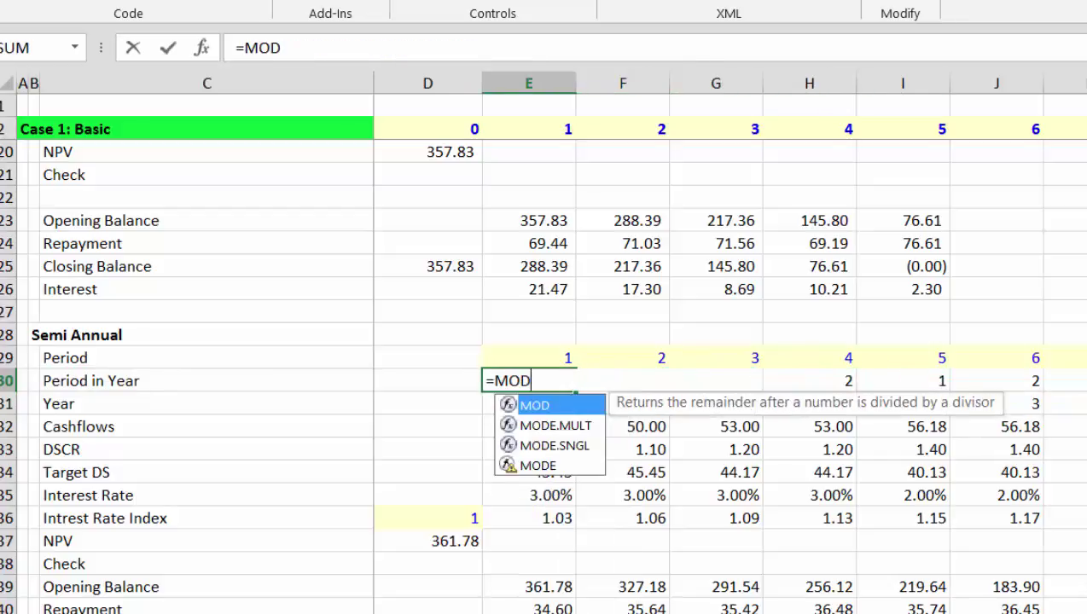
type("(")
key("Up")
type("/")
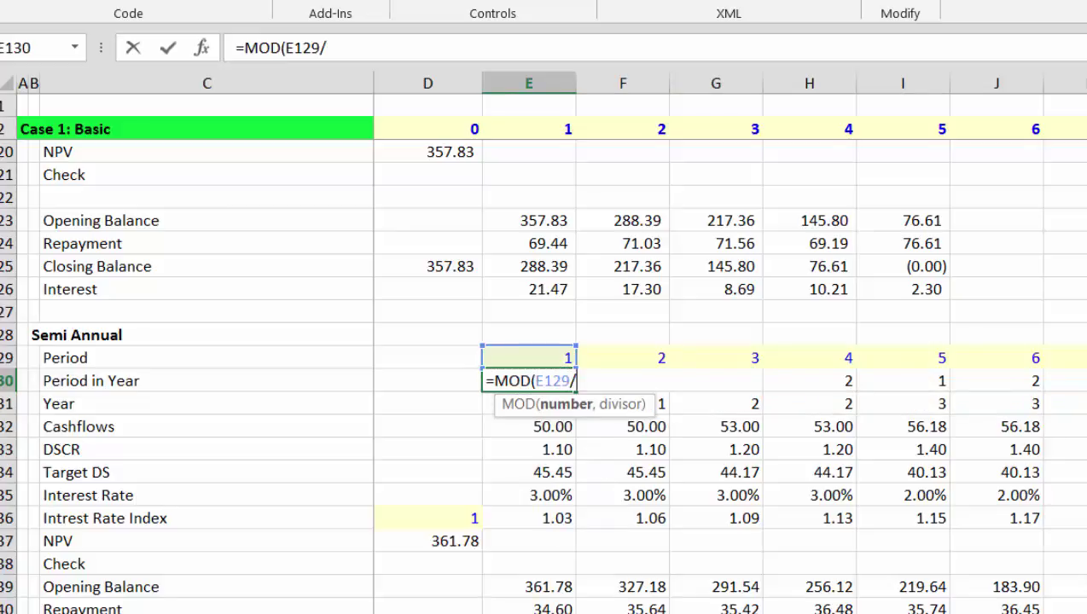
type("2")
key("BackSpace")
key("BackSpace")
type(",2")
key("Return")
left_click(529, 381)
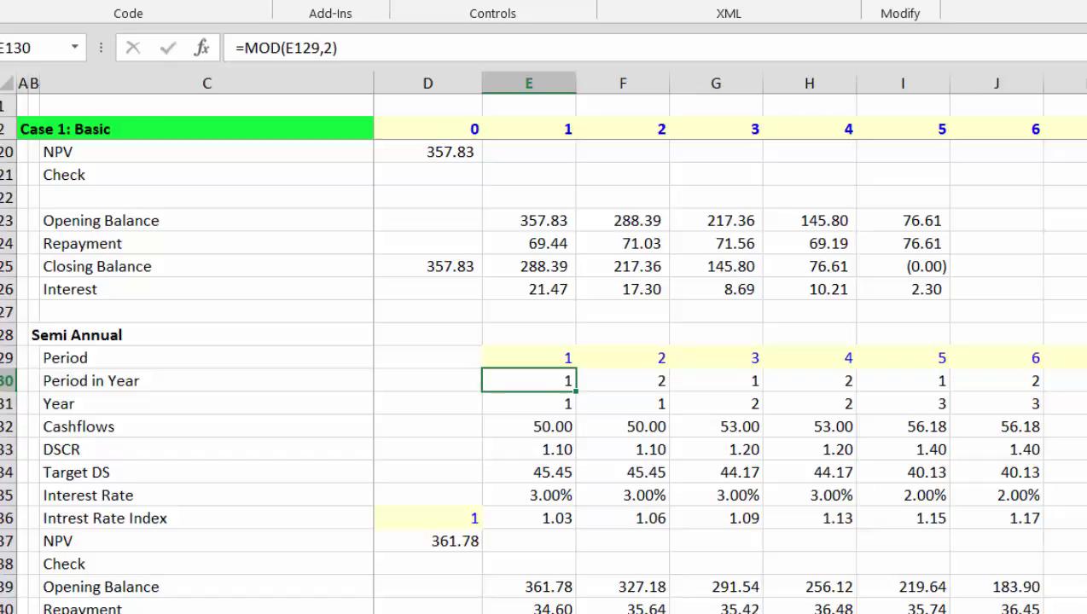
Copy the MOD formula in E130 across the Period in Year row.
key("ctrl+shift+Right")
key("ctrl+r")
key("Left")
key("Right")
Wrap the E130 formula in an IF so that it reads =IF(MOD(E129,2),MOD(E129,2),2).
double_click(510, 381)
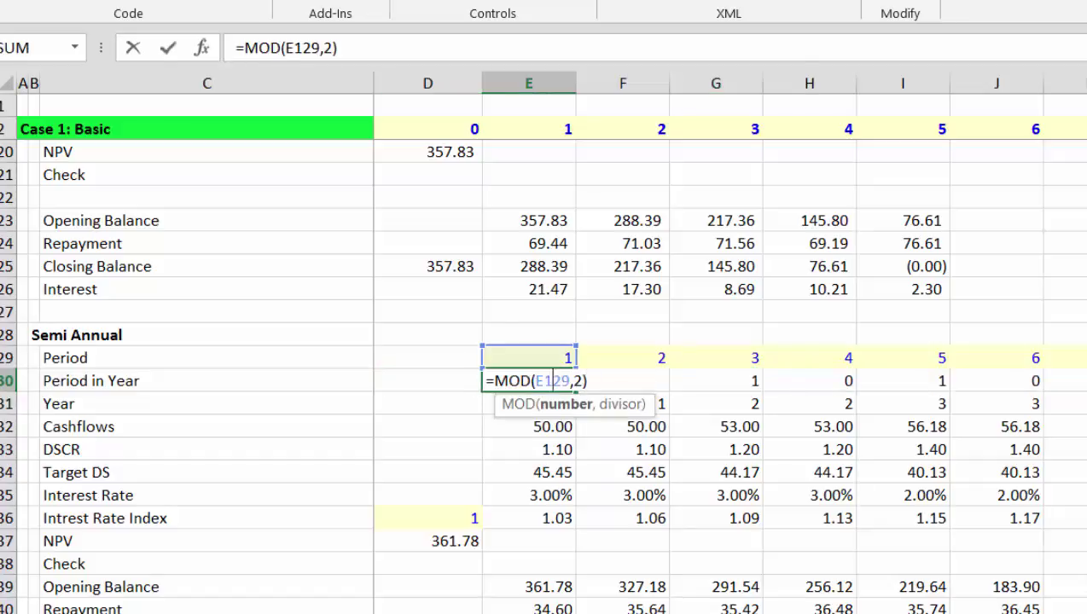
key("Left")
type("IF(")
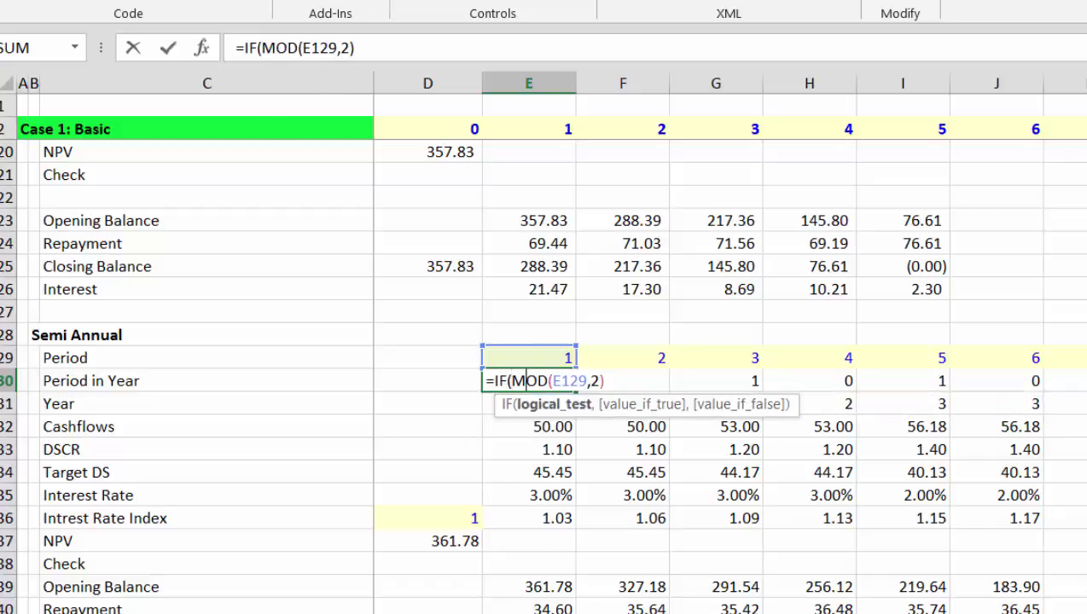
key("Right")
key("Right")
key("Right")
key("Right")
key("Right")
key("Right")
key("Right")
key("Right")
key("Right")
key("Right")
type(",N")
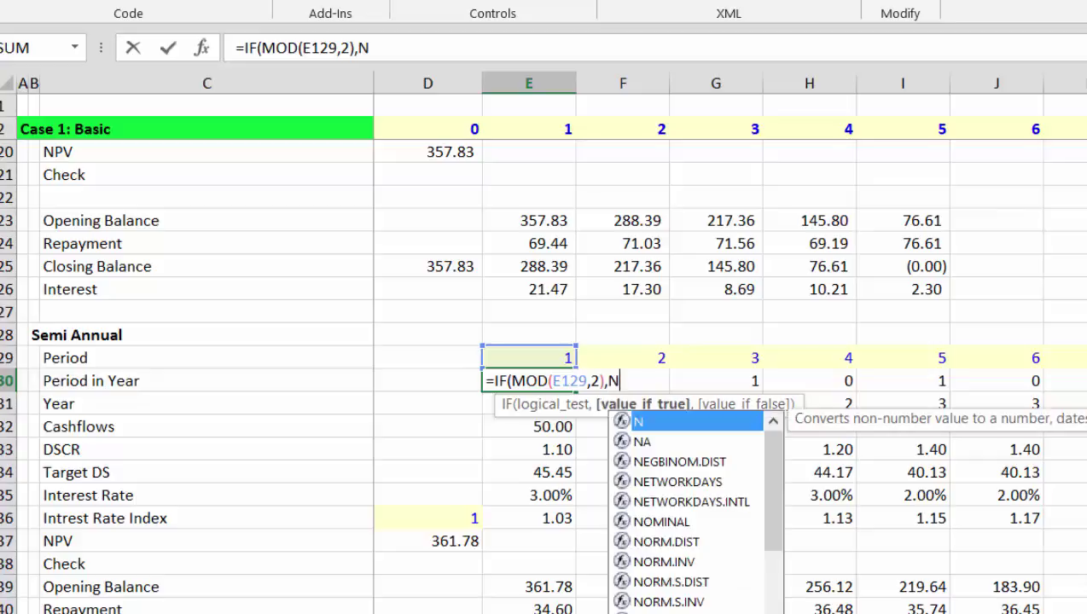
key("BackSpace")
type("MOD(")
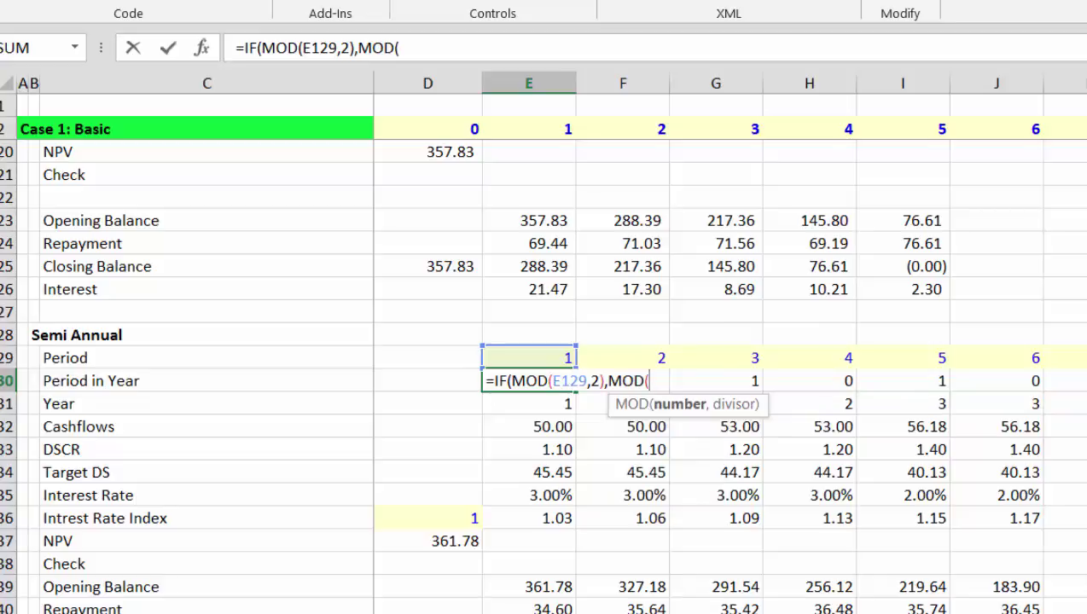
left_click(529, 360)
type(",")
type("29,2")
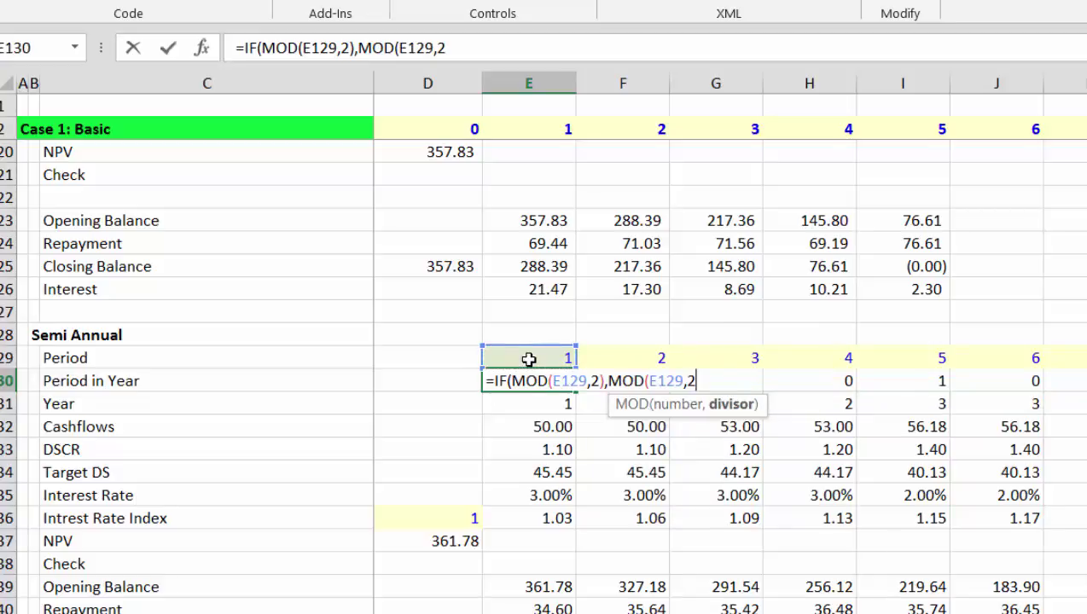
type("),")
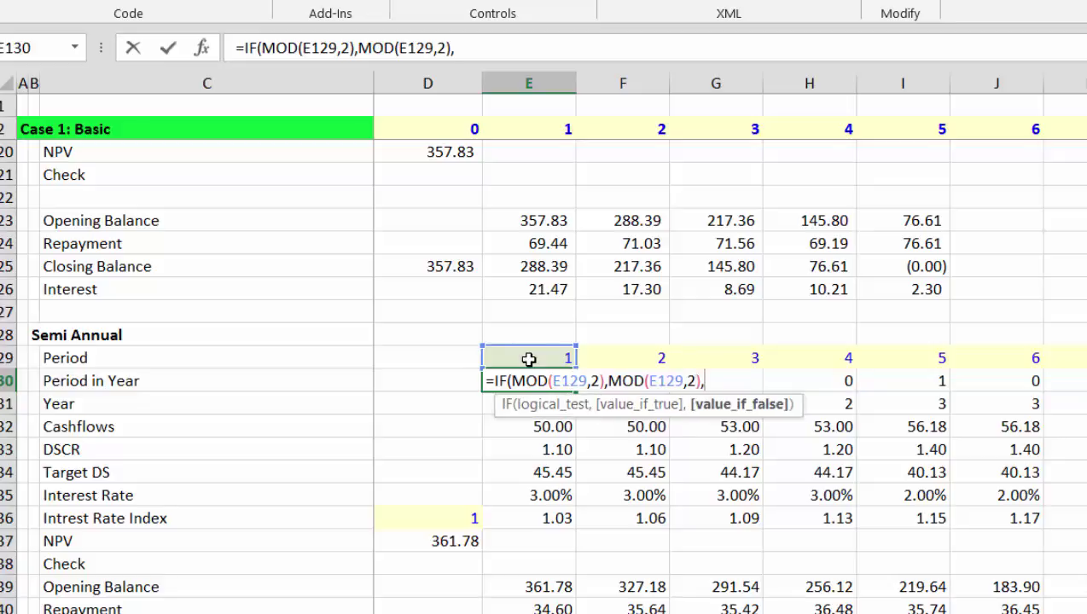
type("2")
key("Return")
key("Return")
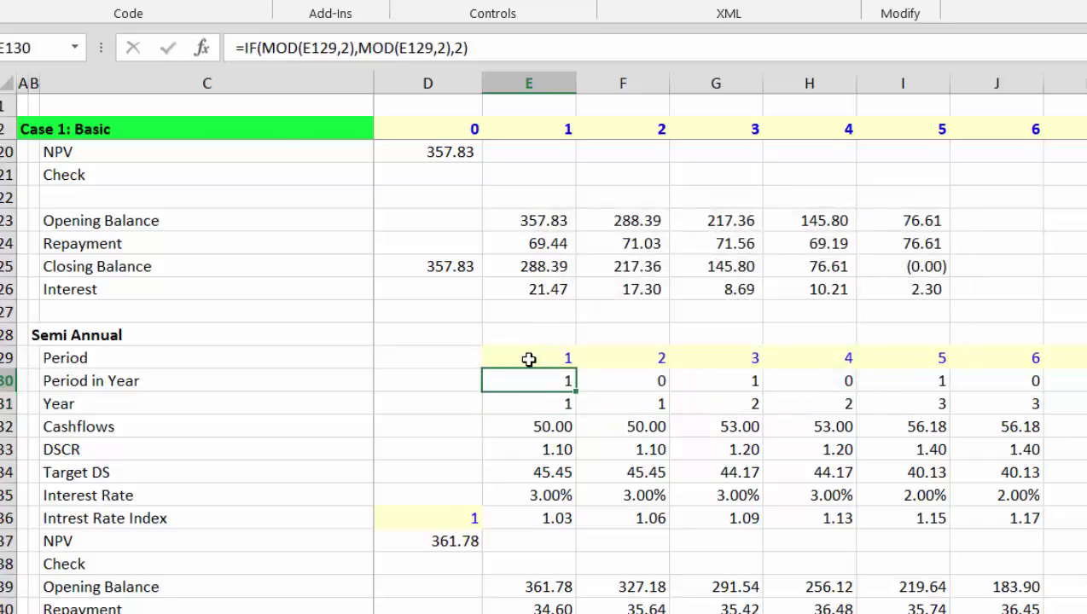
Copy the IF formula from E130 across the Period in Year row.
key("ctrl+shift+Right")
key("ctrl+r")
key("Left")
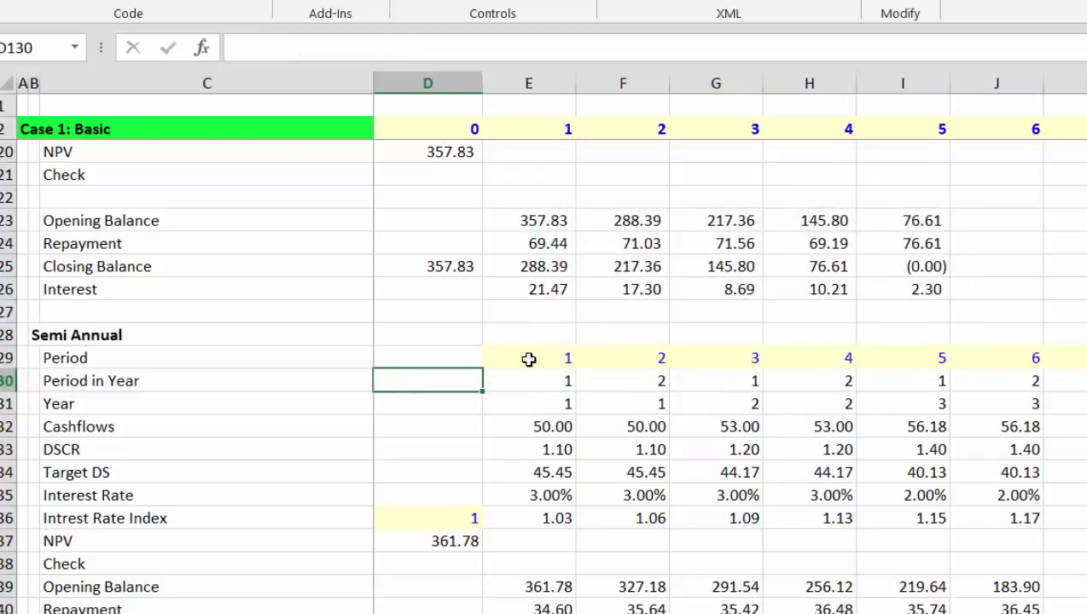
Enter 2 in D130 as the number of periods per year for the Semi Annual section.
type("2")
key("Return")
key("Up")
key("Right")
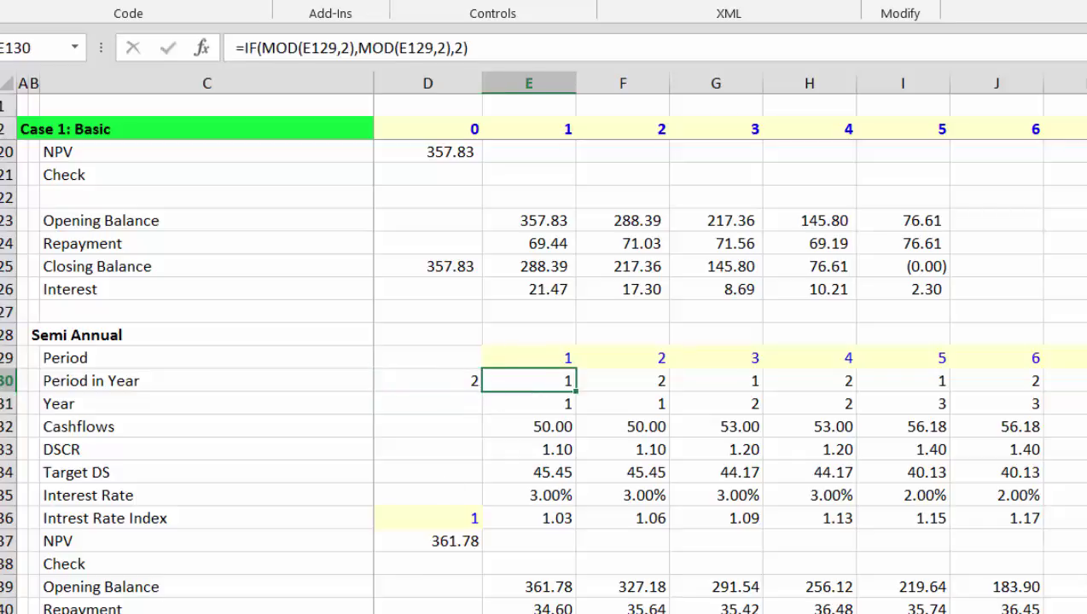
Open this workbook's Macro1 for editing in the Visual Basic editor.
left_click(631, 612)
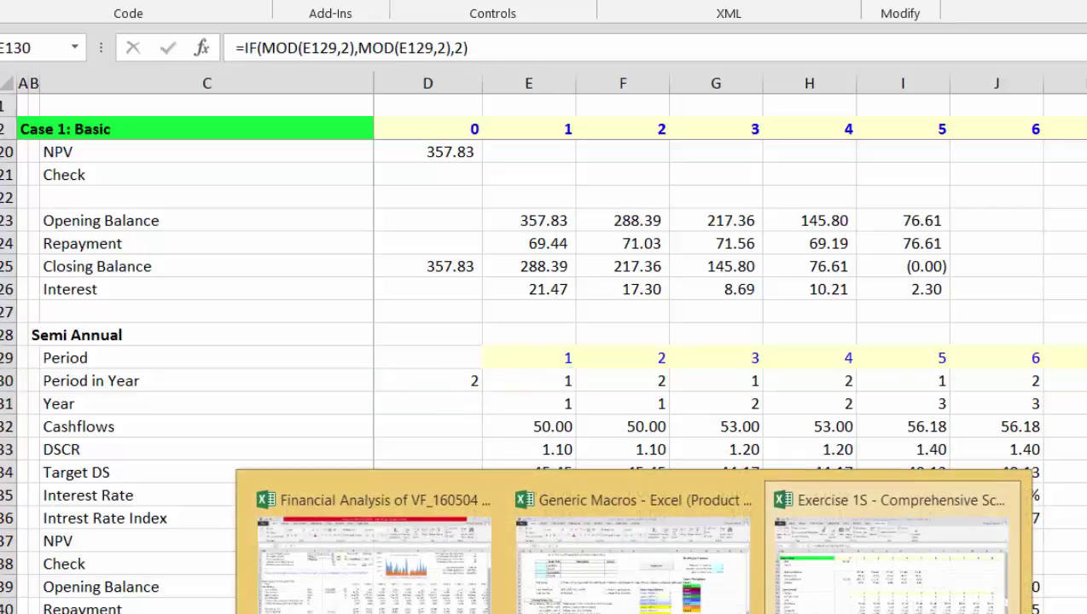
left_click(889, 589)
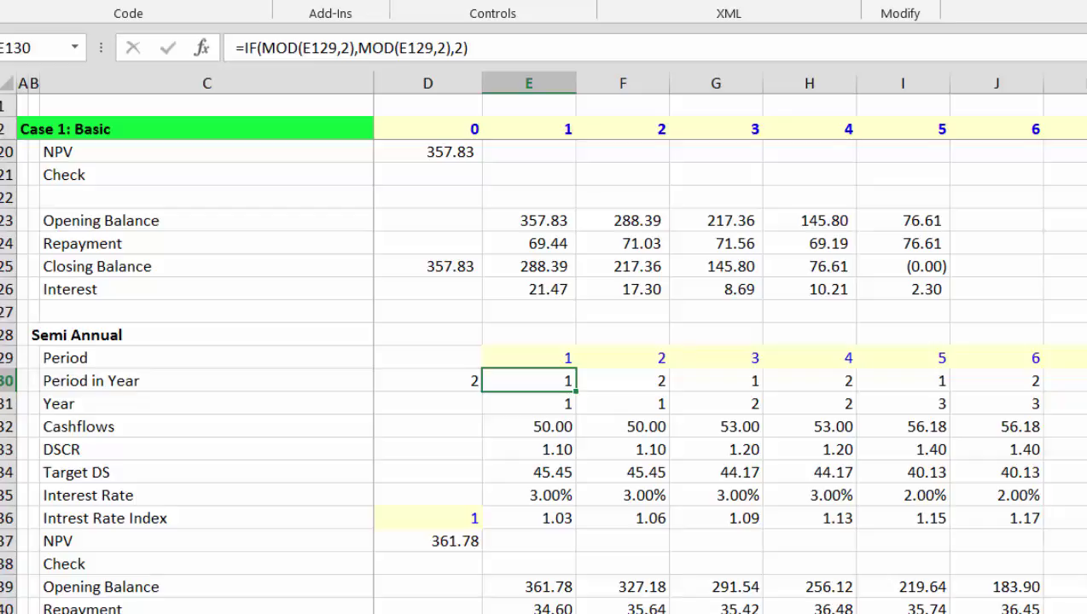
key("alt+F8")
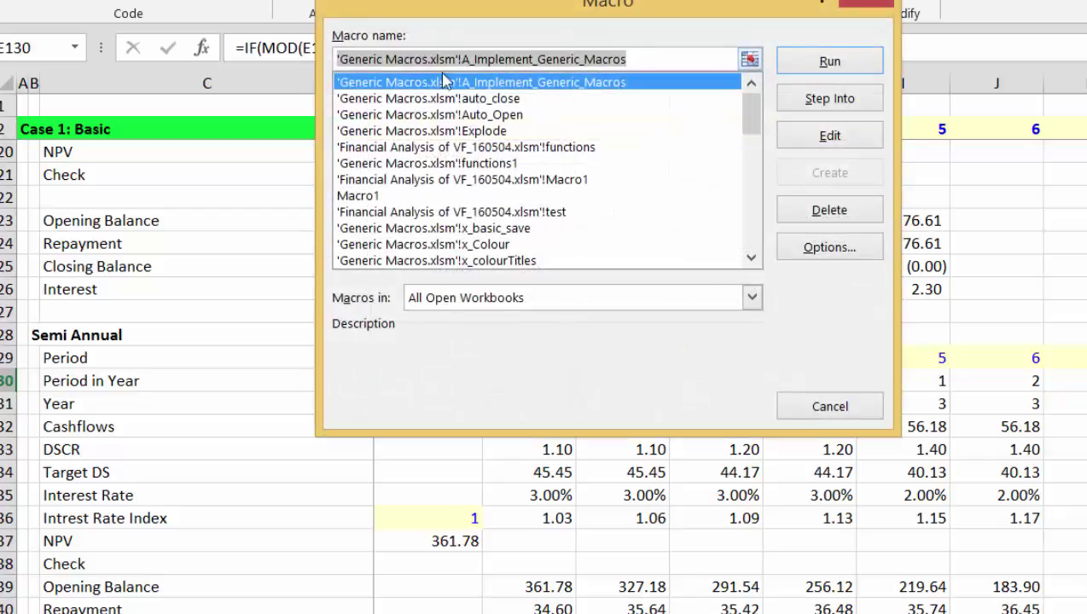
left_click(392, 196)
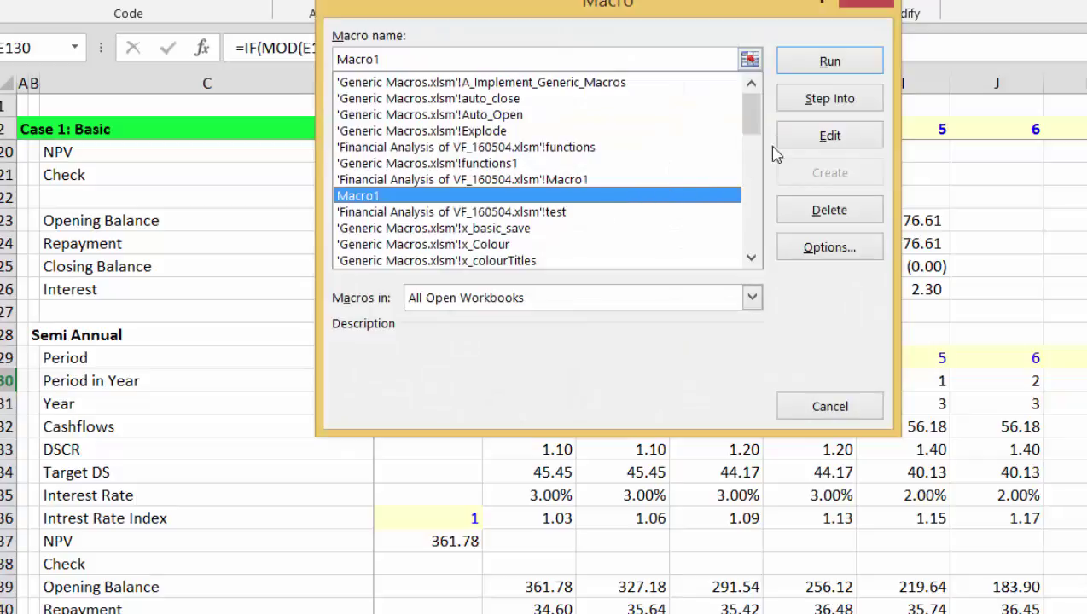
left_click(809, 141)
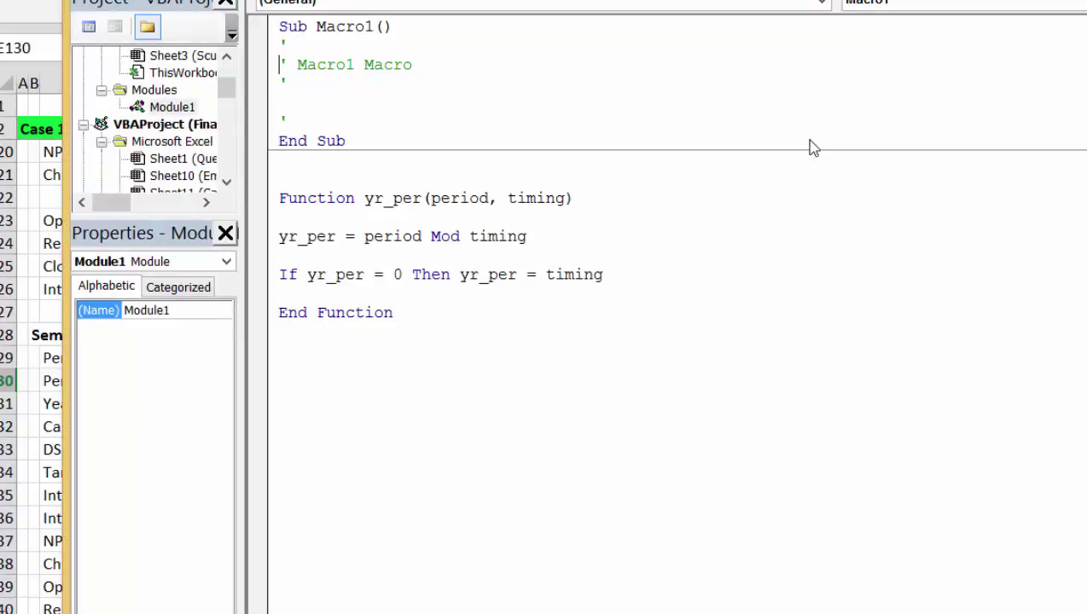
Rename the yr_per function in its declaration line to period_of_year, keeping the arguments period and timing.
key("Down")
key("Down")
key("Down")
key("Down")
key("Down")
key("Down")
key("Down")
key("Down")
key("Down")
key("Up")
key("Right")
key("Right")
key("Right")
key("Right")
key("Right")
key("Right")
key("Right")
key("Right")
key("BackSpace")
key("BackSpace")
key("BackSpace")
key("Right")
key("Right")
key("Right")
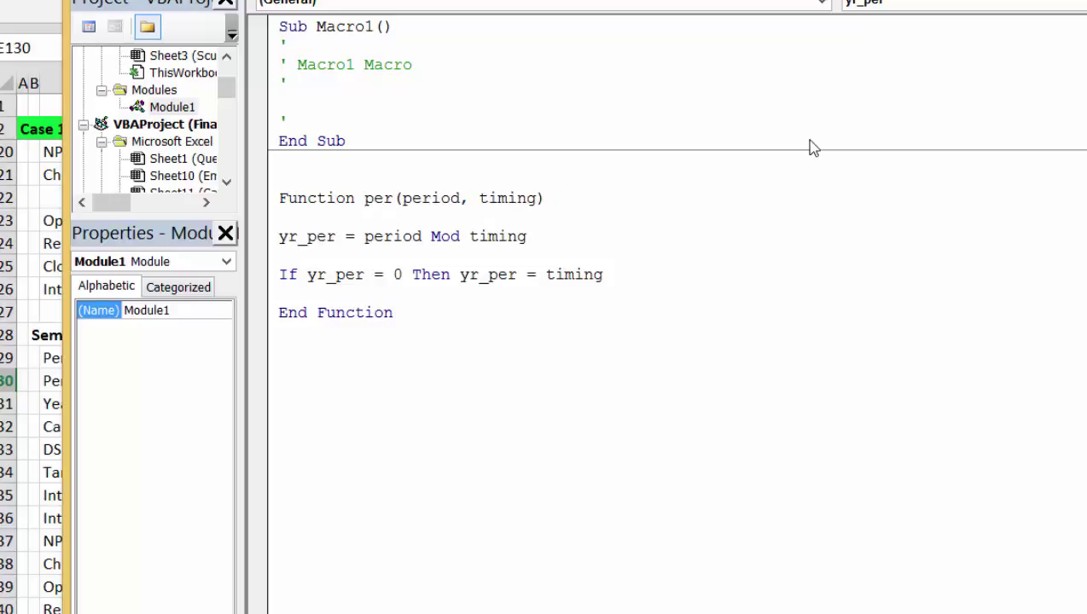
type("IOD")
key("BackSpace")
key("BackSpace")
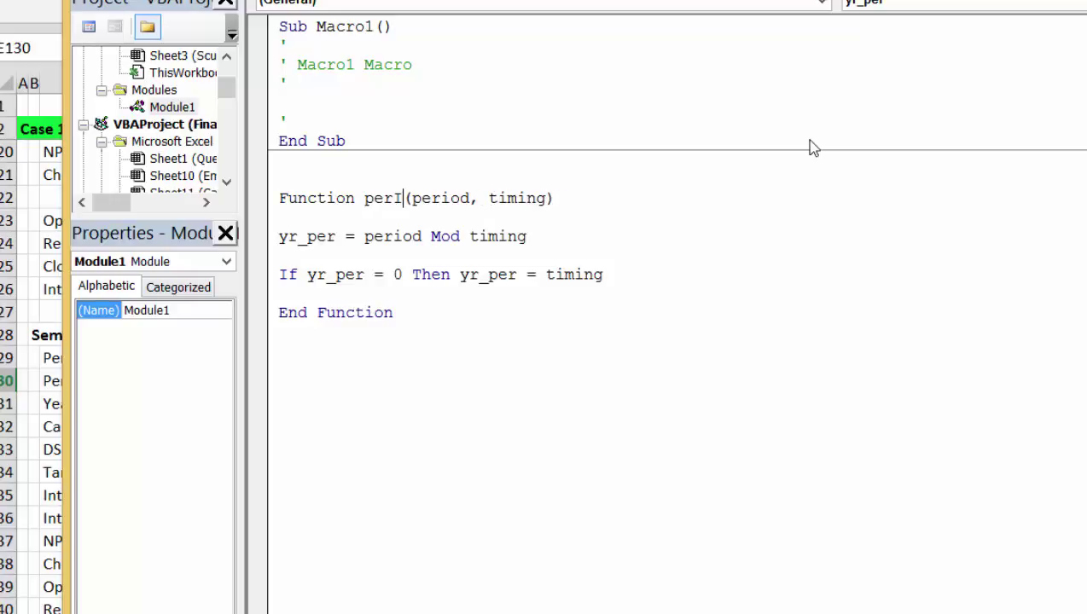
key("BackSpace")
type("iod")
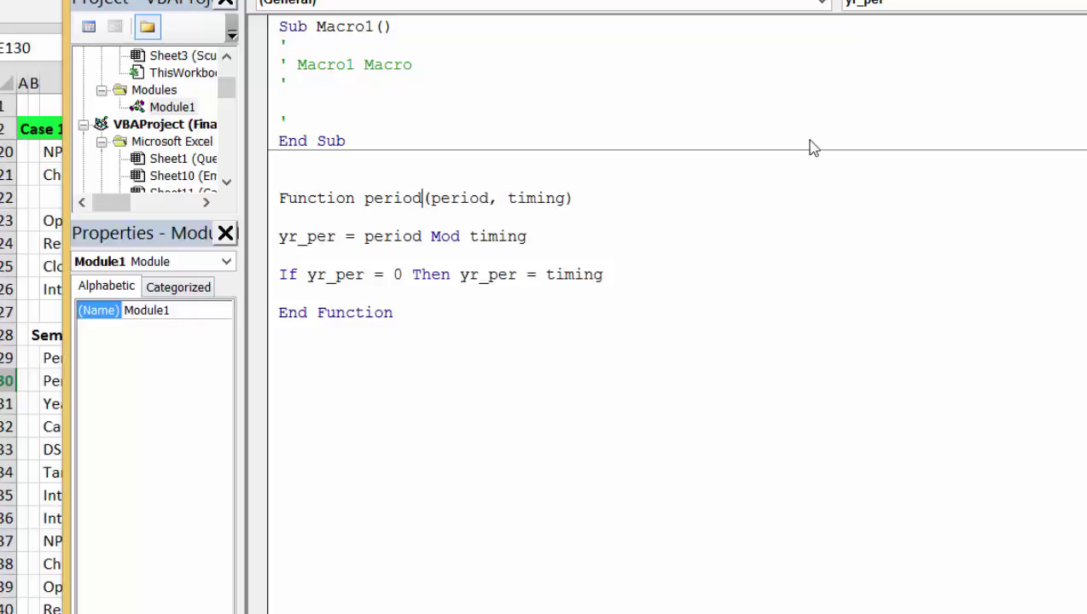
type("_of_")
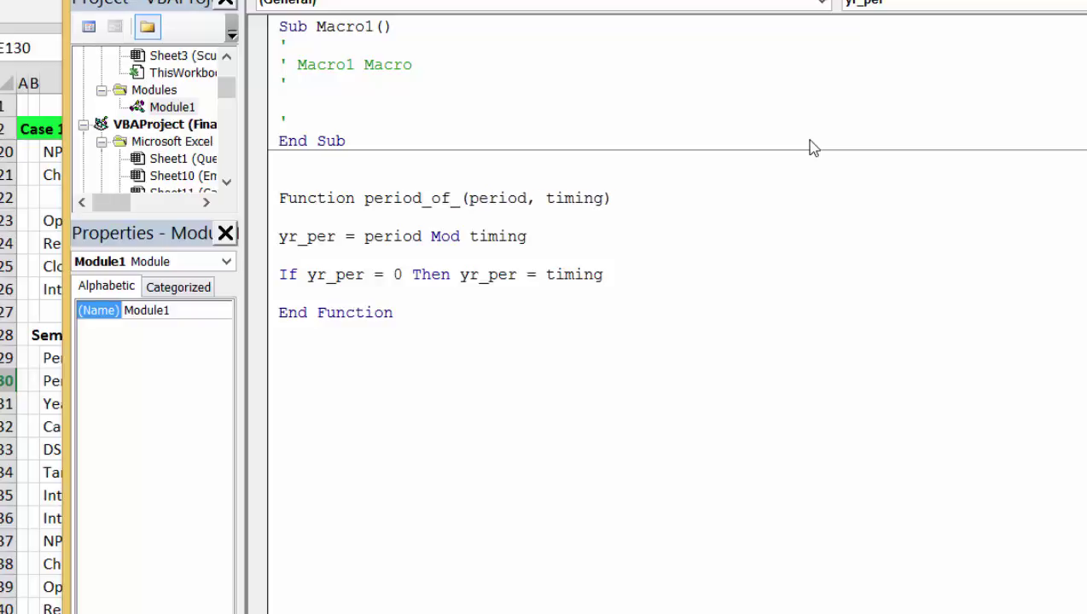
type("year")
Change the function's assignment line to read period_of_year = period Mod timing.
key("Down")
key("Down")
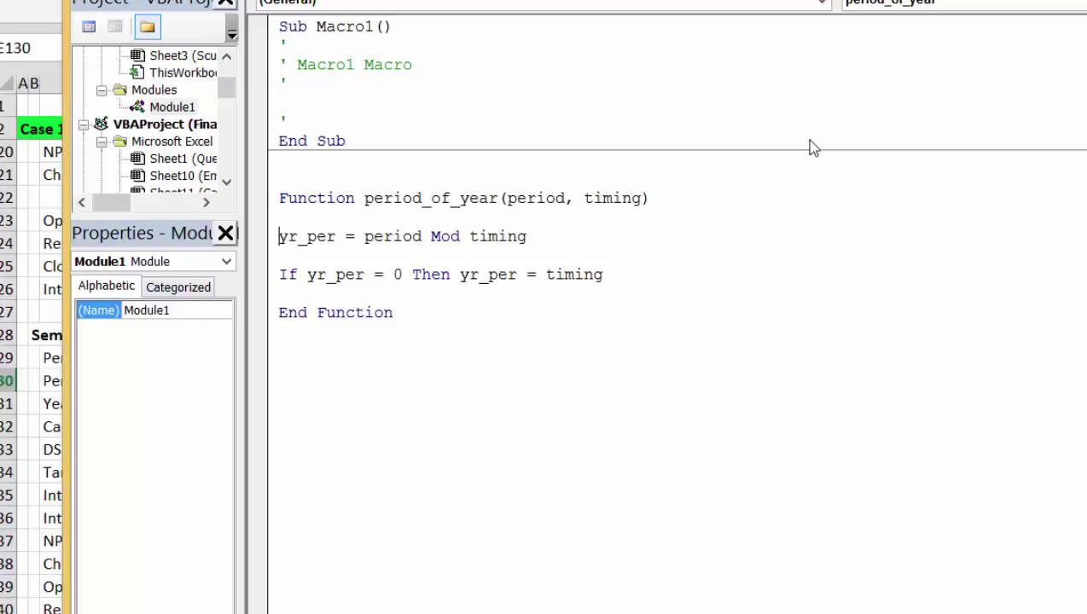
type("per")
type("iod_o")
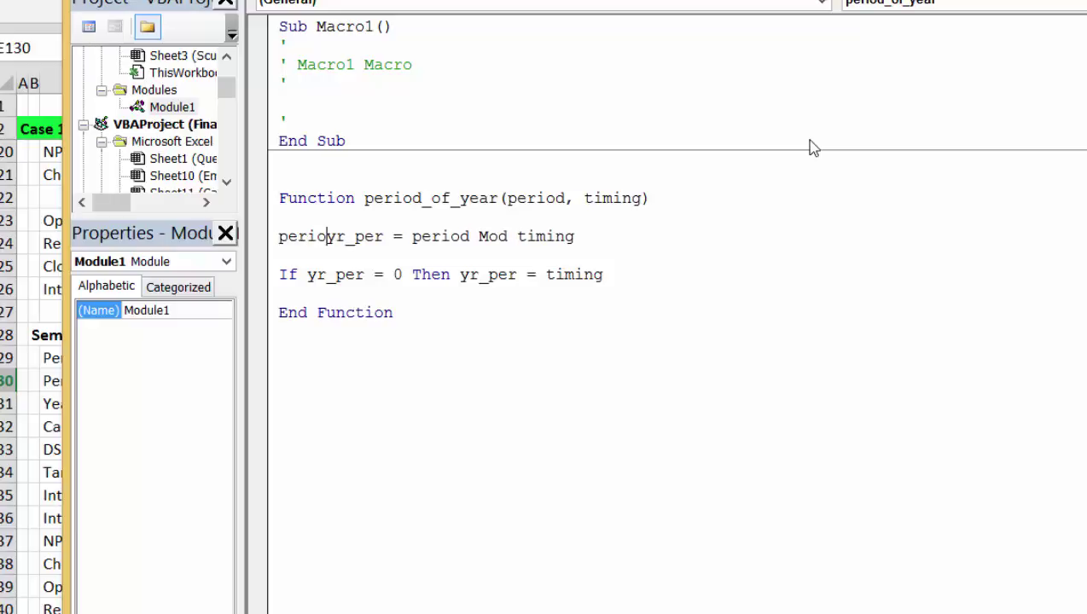
type("f_")
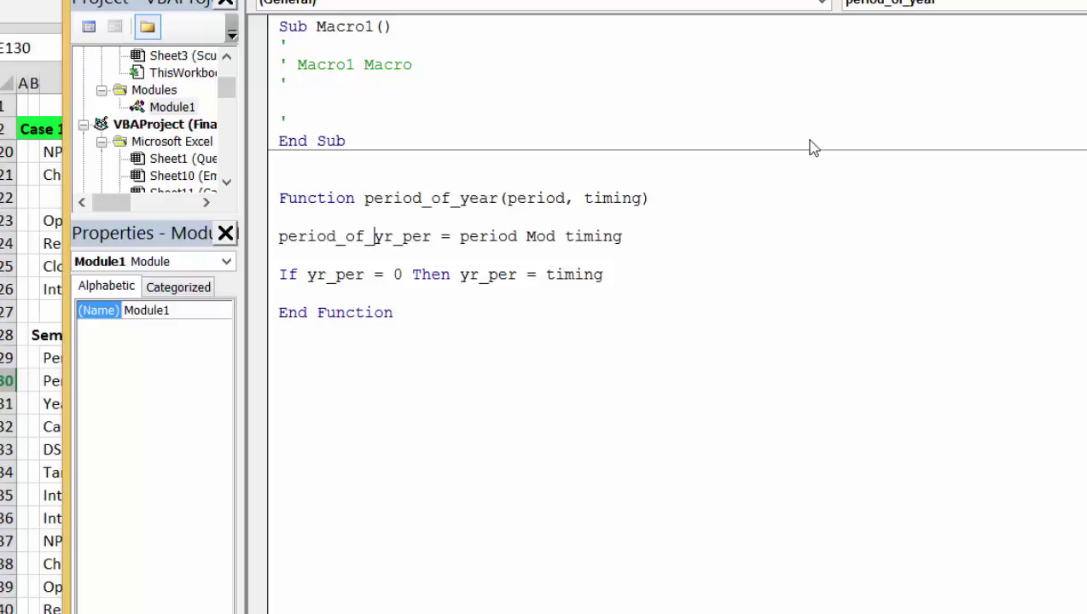
type("year")
key("Delete")
key("Delete")
key("Delete")
key("Delete")
key("Delete")
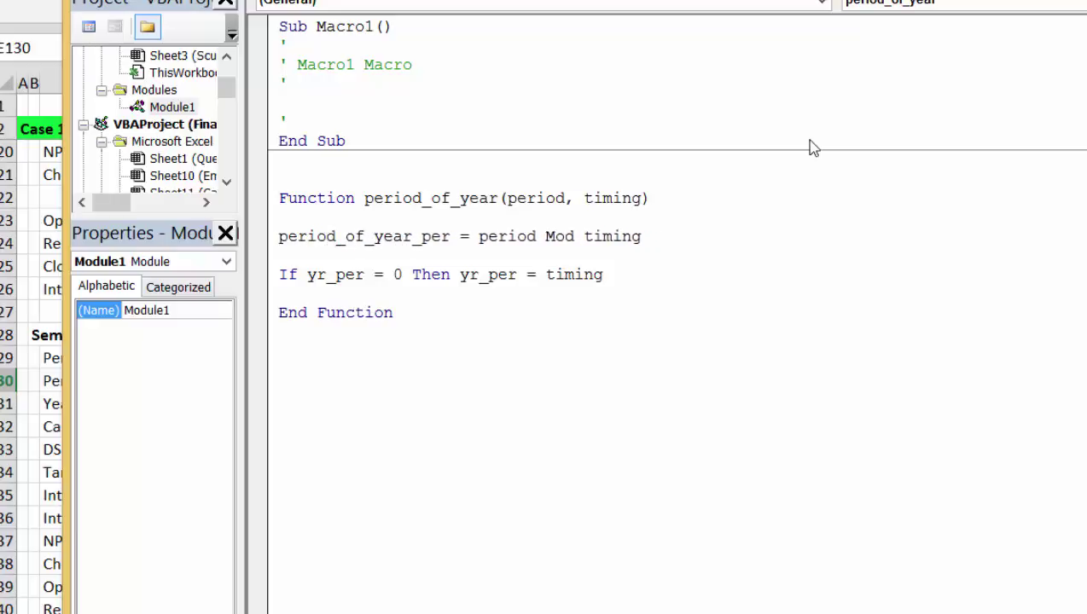
key("Delete")
key("Up")
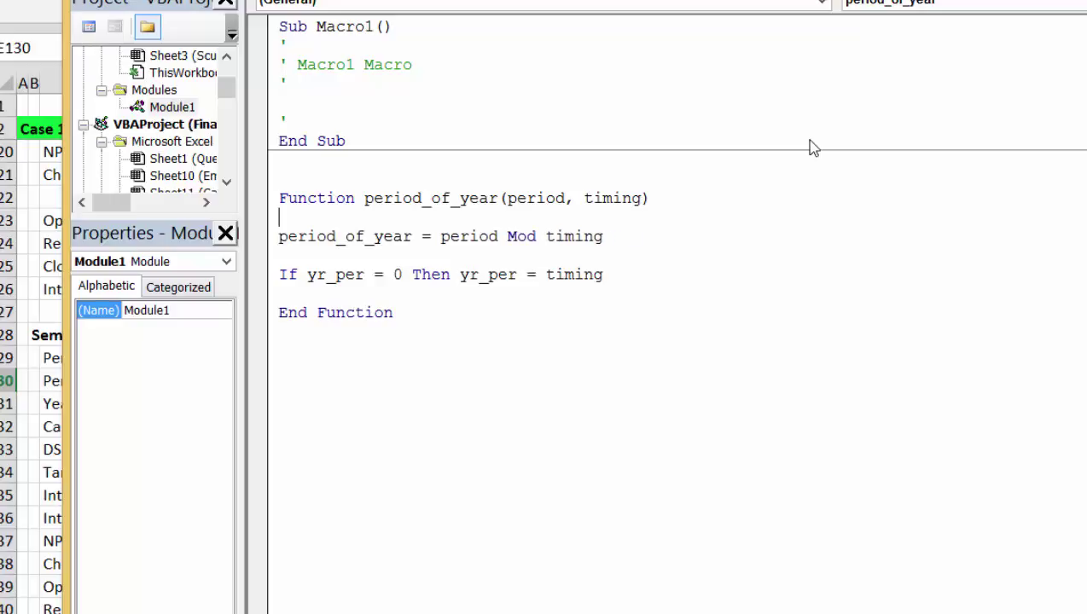
Replace yr_per with period_of_year in the condition of the If line, before = 0.
key("Down")
key("Up")
key("Right")
key("Right")
key("Right")
key("Right")
key("Right")
key("Right")
key("Right")
key("Right")
key("Right")
key("Right")
key("Right")
key("Right")
key("Right")
key("Right")
key("Right")
key("Right")
key("Right")
key("Right")
key("Right")
key("Right")
key("Right")
key("Up")
key("Right")
key("Right")
key("Down")
key("Down")
key("Down")
key("Right")
key("Left")
key("Left")
key("Left")
key("Left")
key("Left")
key("Left")
key("Left")
key("Left")
key("Left")
key("Left")
key("Left")
key("Left")
key("Left")
key("Left")
key("Left")
key("Left")
key("Left")
key("Left")
key("Left")
key("Left")
key("Left")
key("BackSpace")
key("BackSpace")
key("BackSpace")
key("BackSpace")
key("BackSpace")
key("BackSpace")
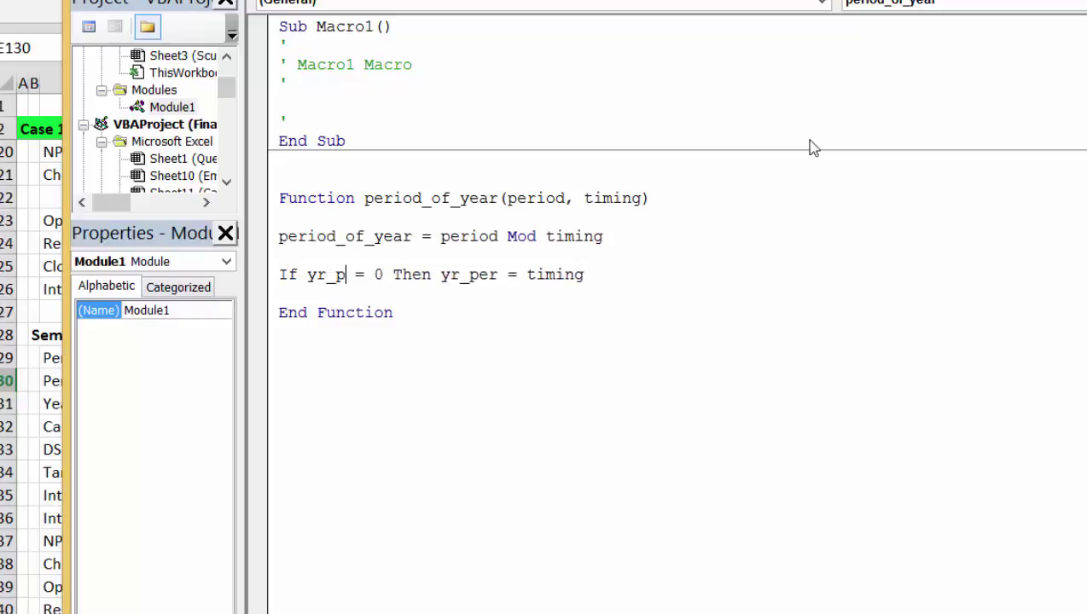
type("period_o")
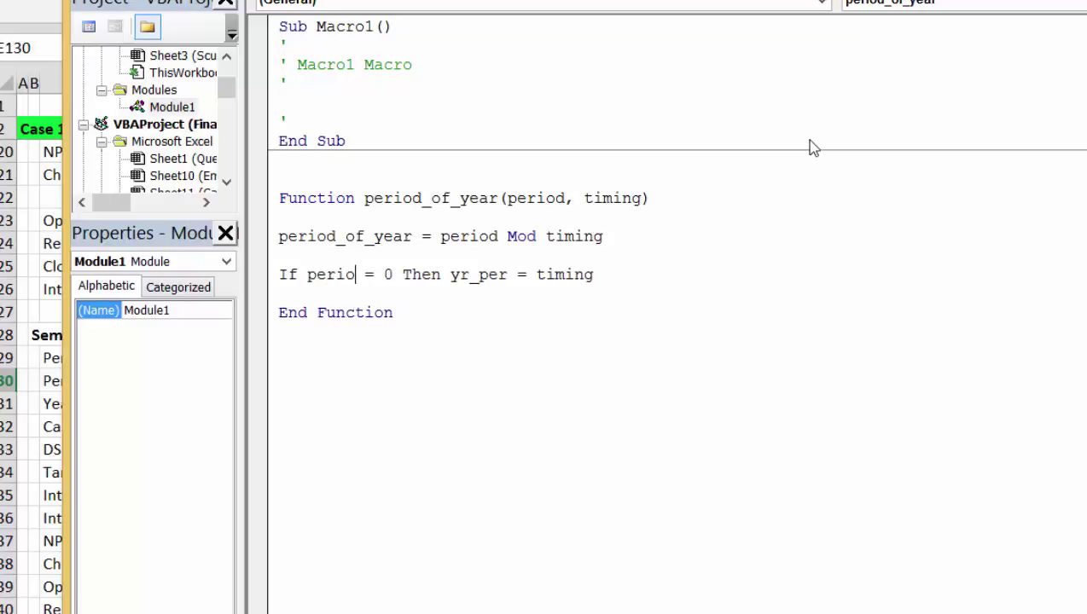
type("f_year = 0 Then y")
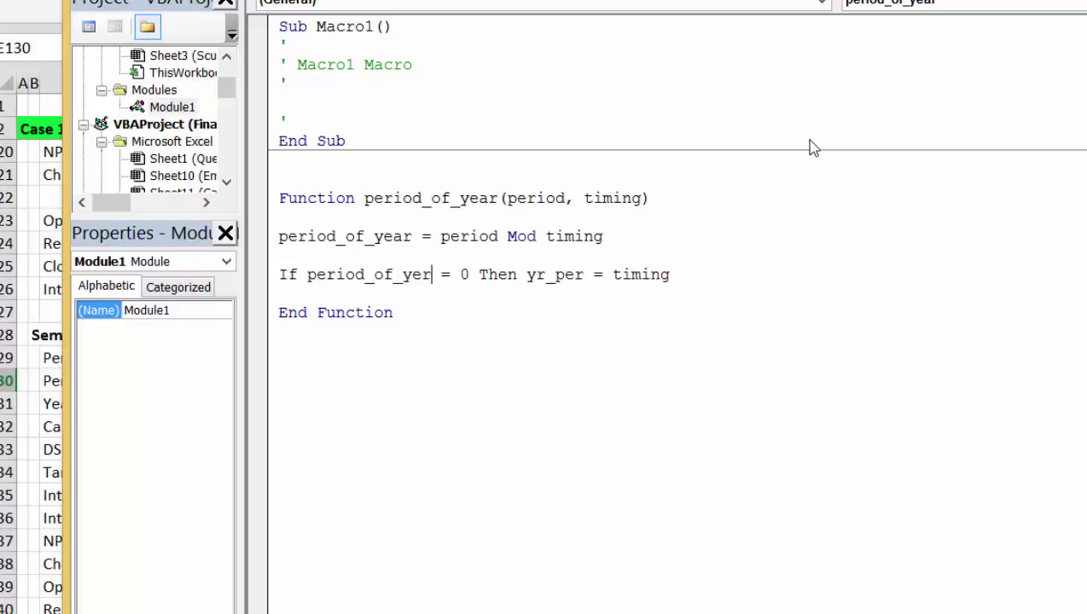
type("r")
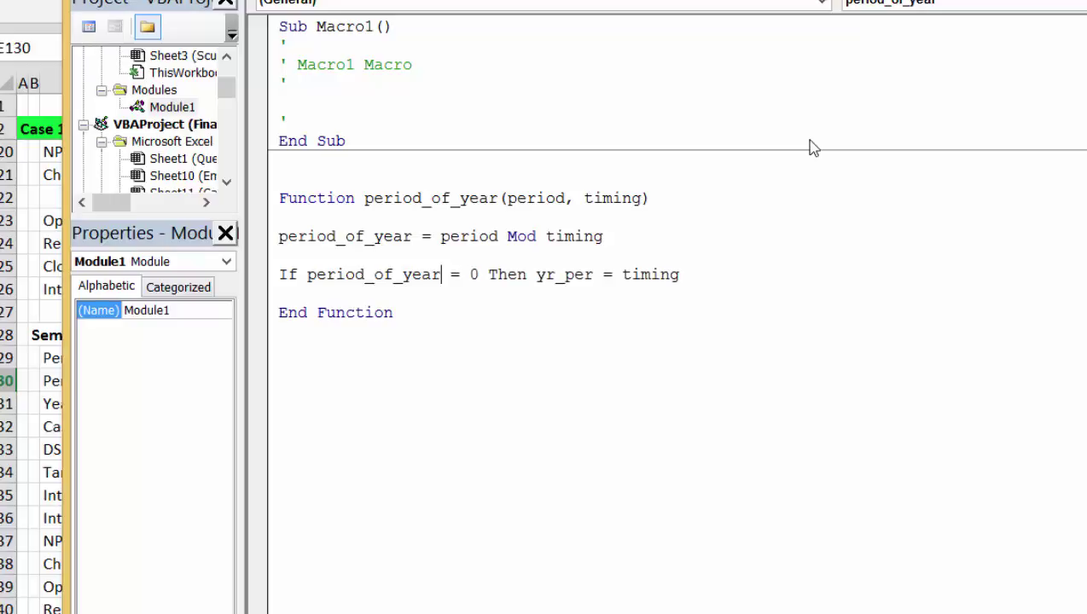
key("Up")
key("Down")
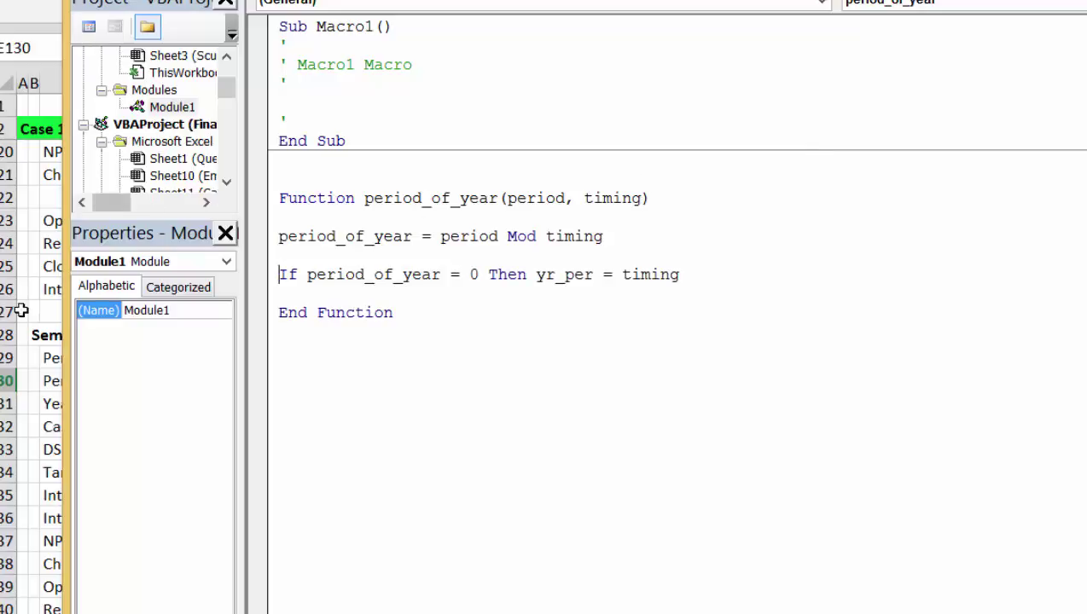
Return to the worksheet, start a period_of_year formula in E130 and open its function arguments.
left_click(36, 335)
key("Down")
key("Down")
key("Right")
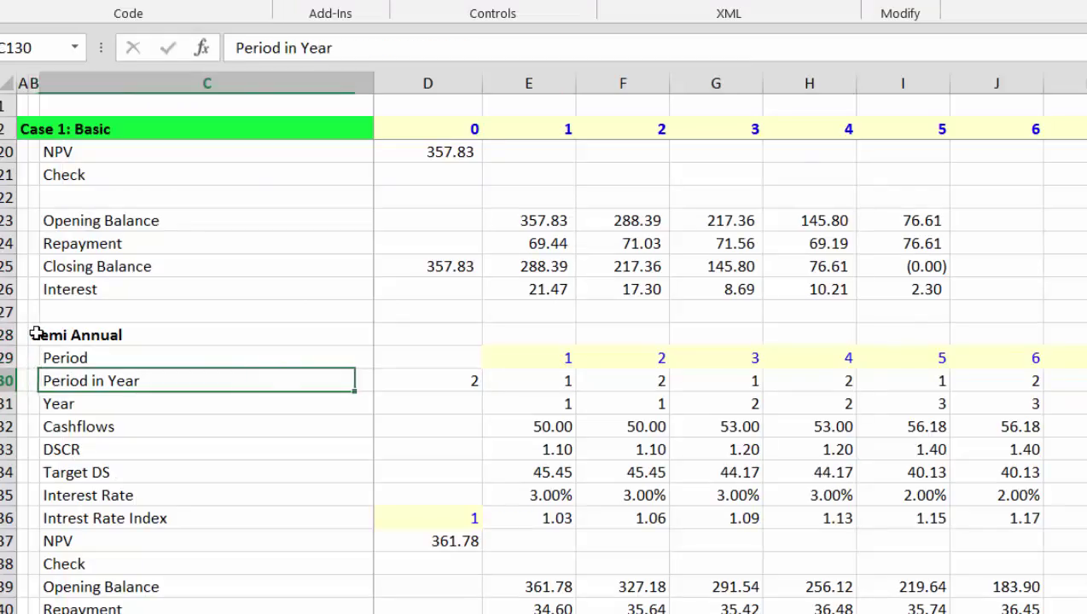
key("Right")
key("Right")
key("Down")
key("Up")
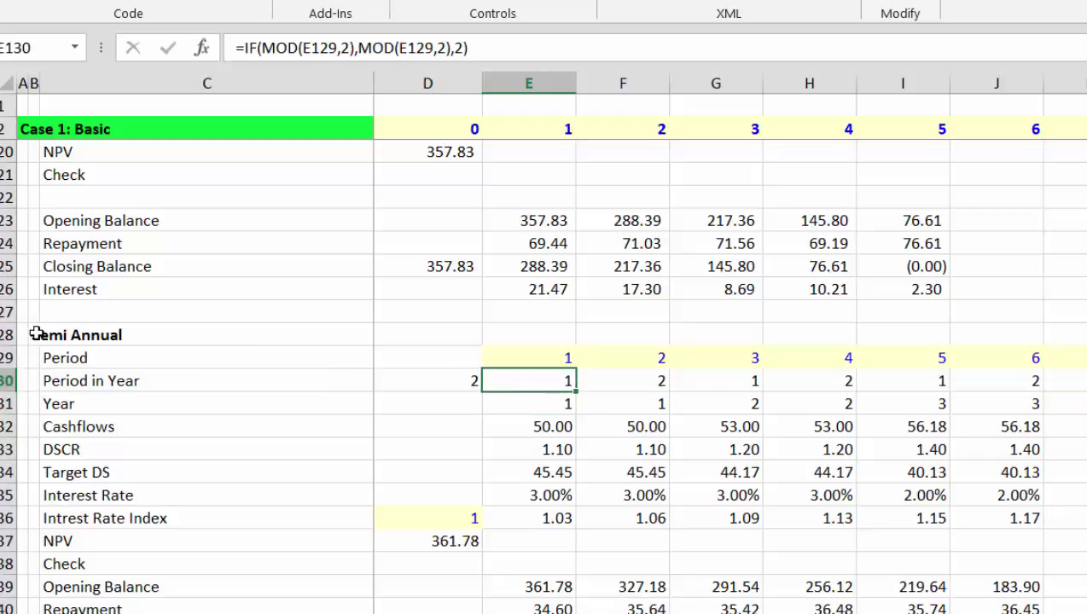
type("=per")
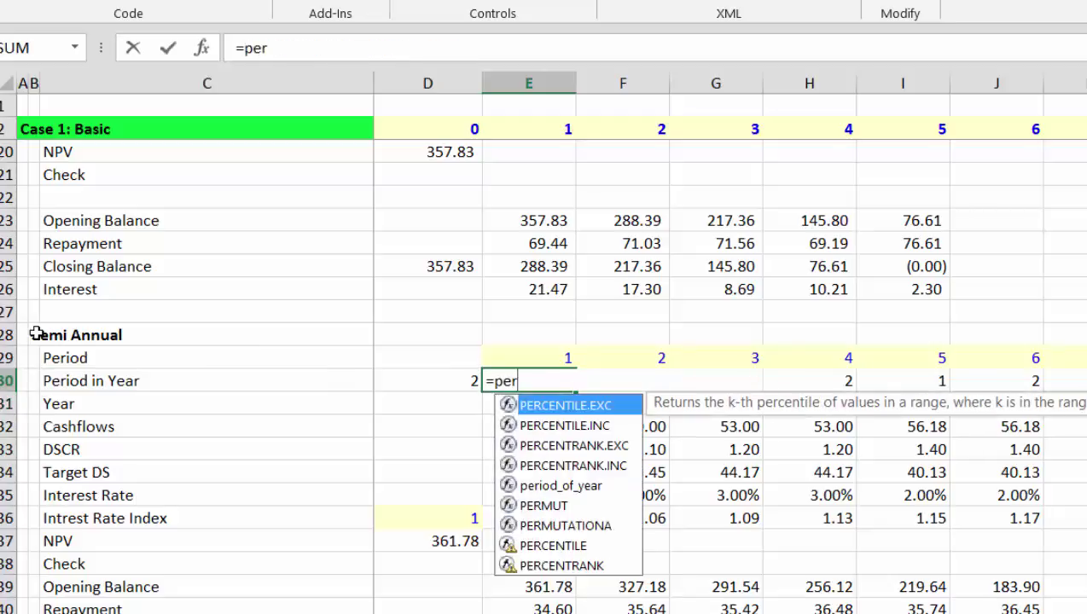
key("Down")
key("Down")
key("Down")
key("Down")
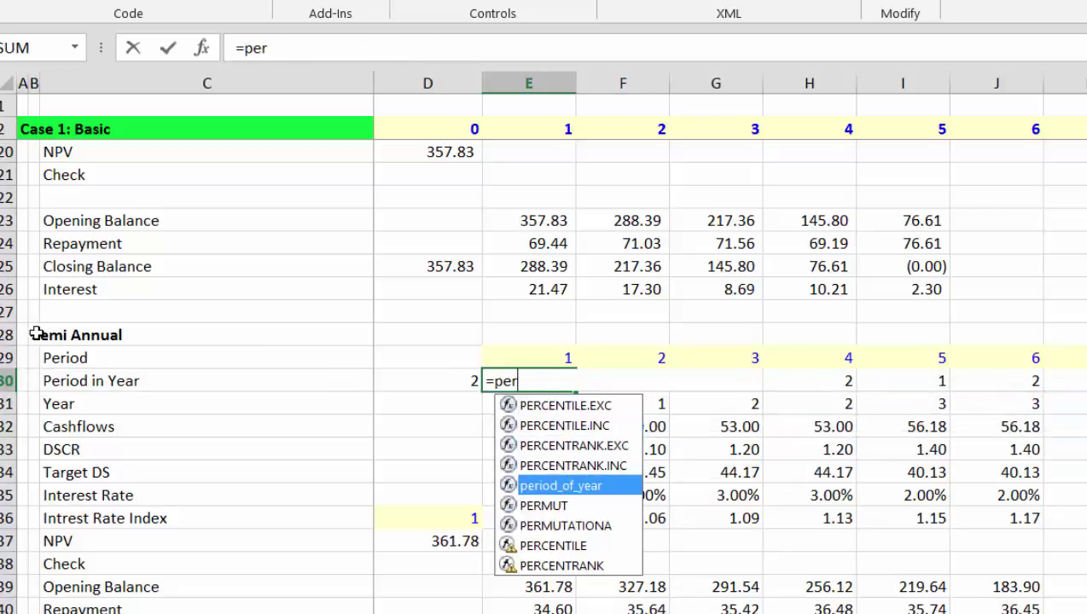
key("Tab")
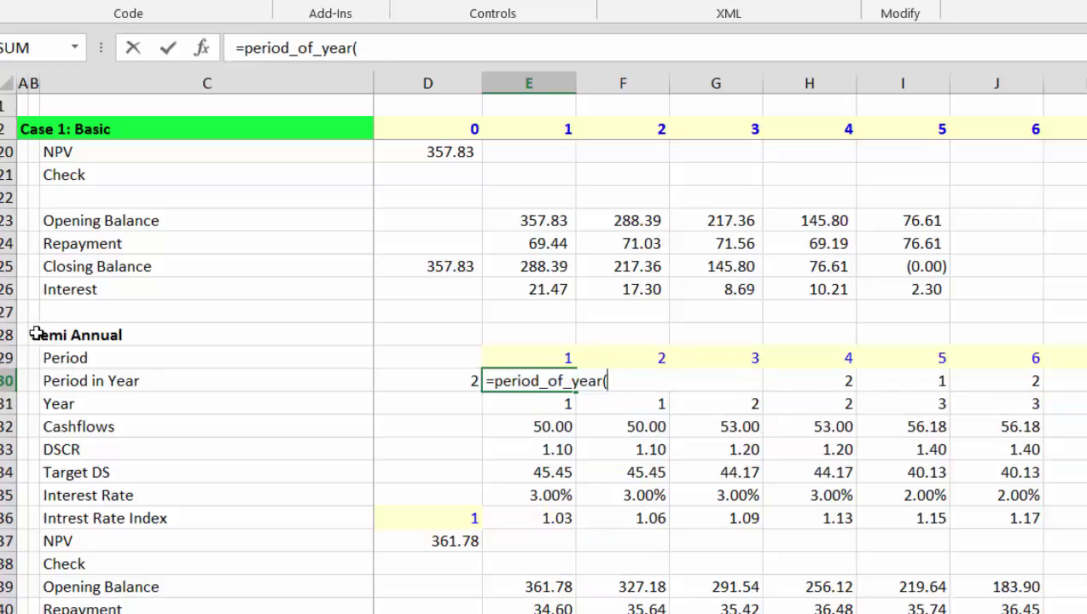
key("ctrl+a")
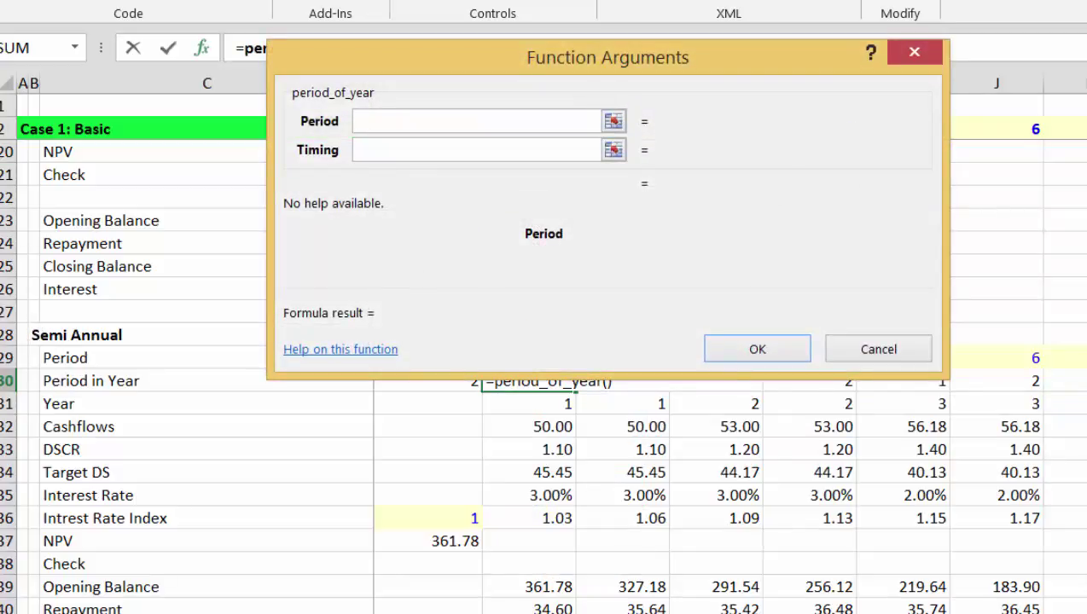
Set the Period argument to E129 and the Timing argument to $D$130, completing the E130 formula.
left_click(615, 124)
left_click(529, 357)
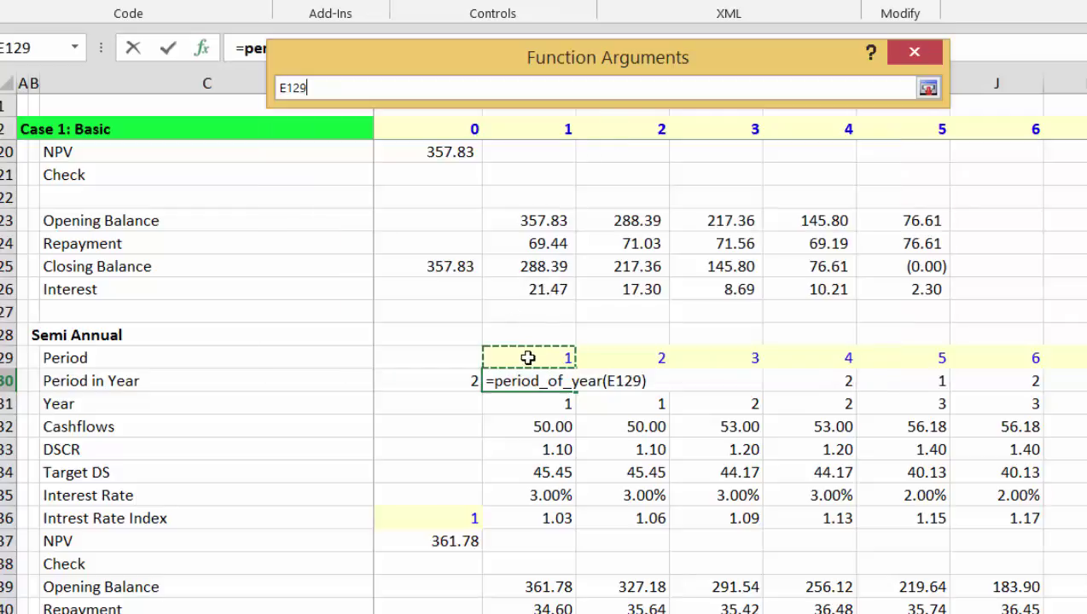
key("Return")
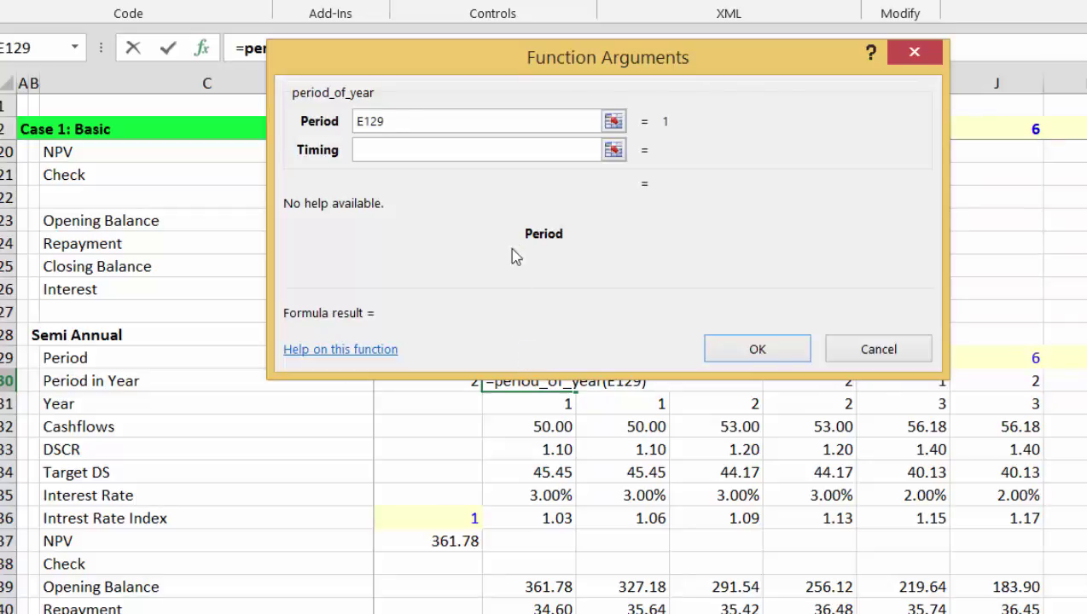
left_click(614, 150)
left_click(461, 386)
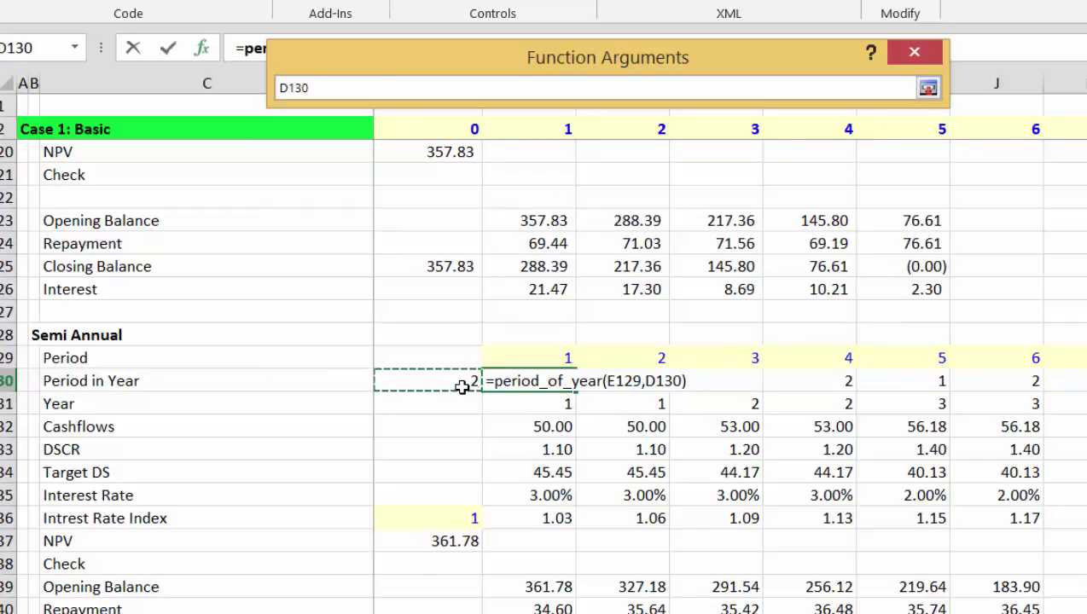
key("F4")
key("Return")
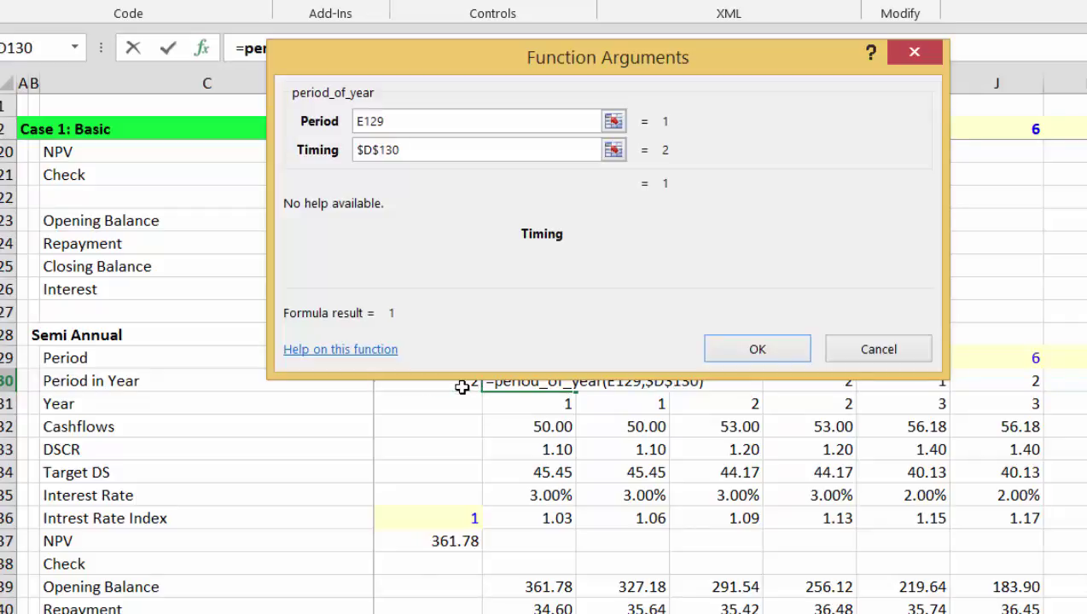
key("Return")
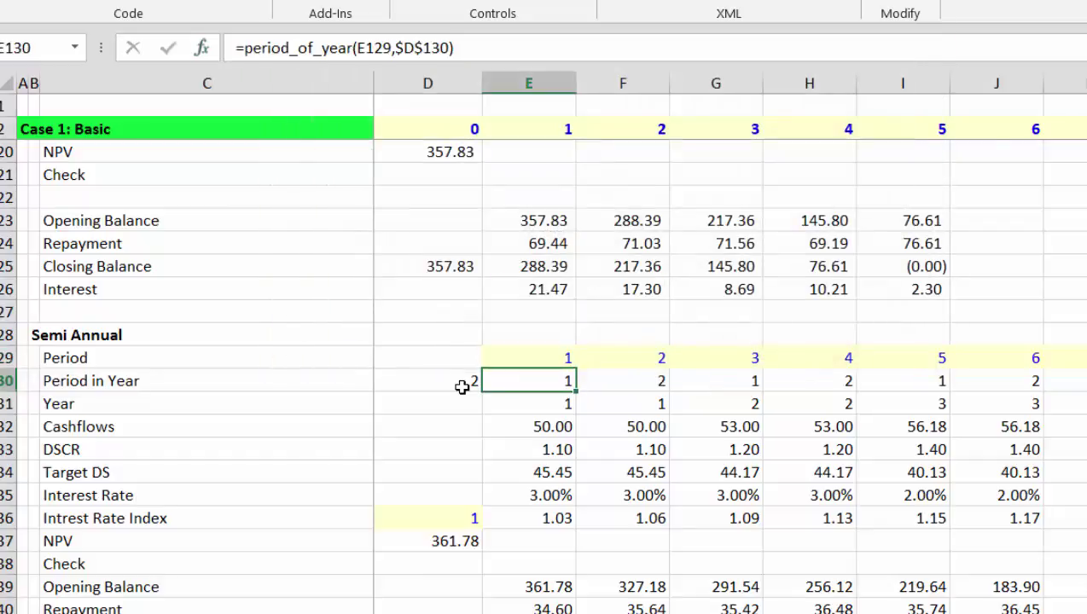
Copy the period_of_year formula from E130 across the Period in Year row.
key("ctrl+shift+Right")
key("ctrl+r")
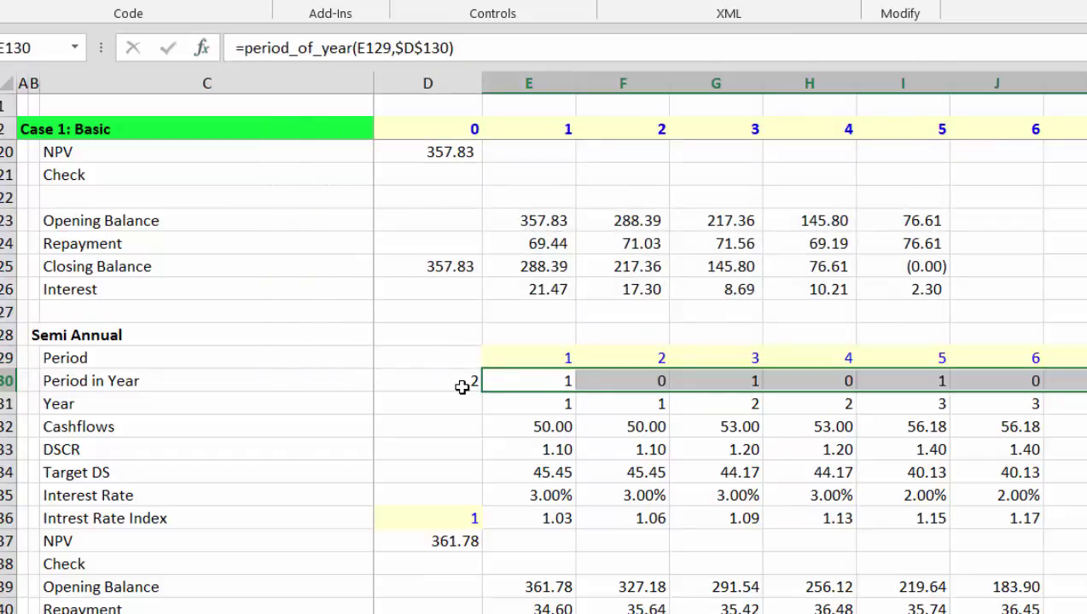
key("Left")
key("Right")
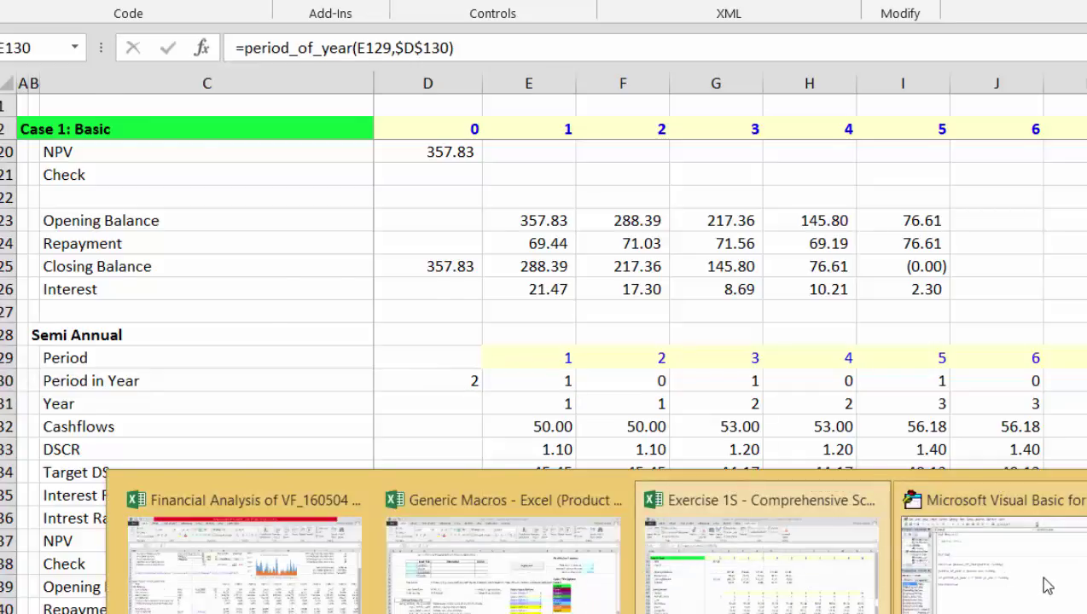
Switch back to the Visual Basic editor and change the If line's Then part to period_of_year = timing.
left_click(1043, 585)
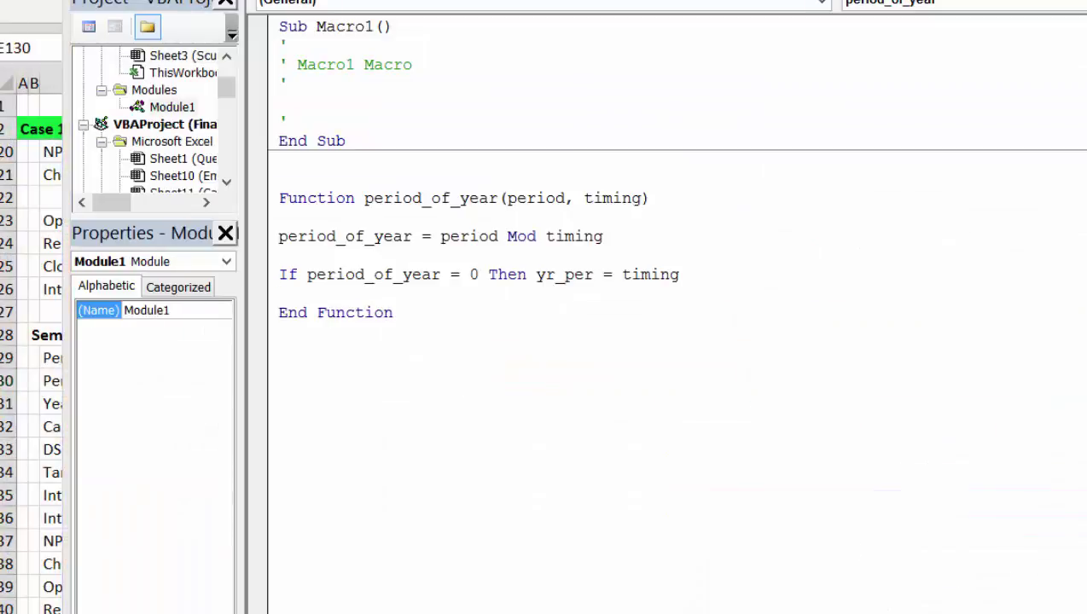
key("F10")
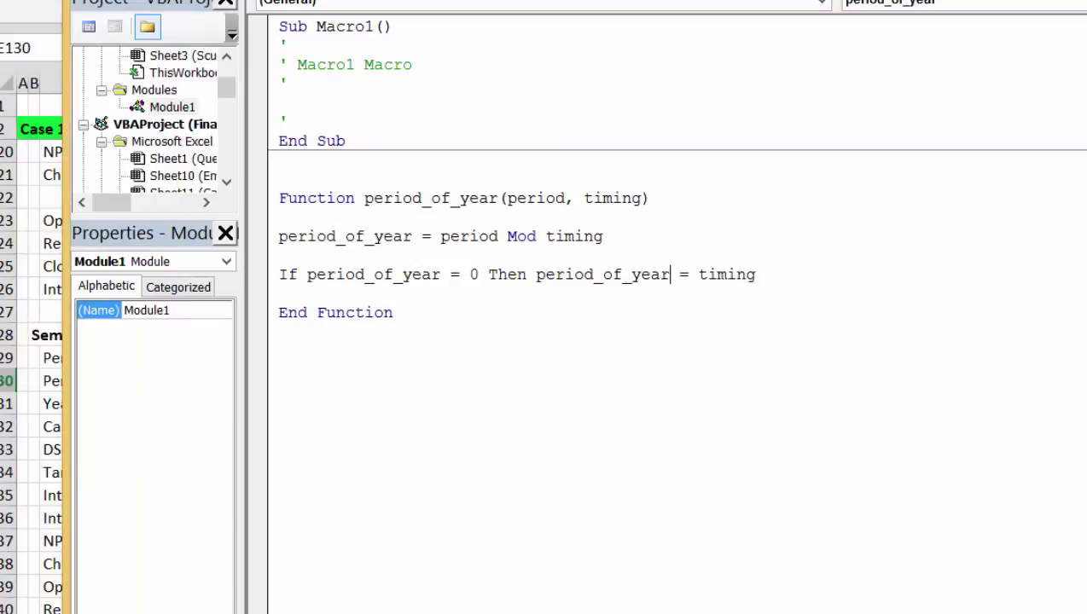
Return to the worksheet and recopy the period_of_year formula from E130 across the Period in Year row.
key("alt+F11")
key("Down")
key("Down")
key("Down")
key("Left")
key("Left")
key("Up")
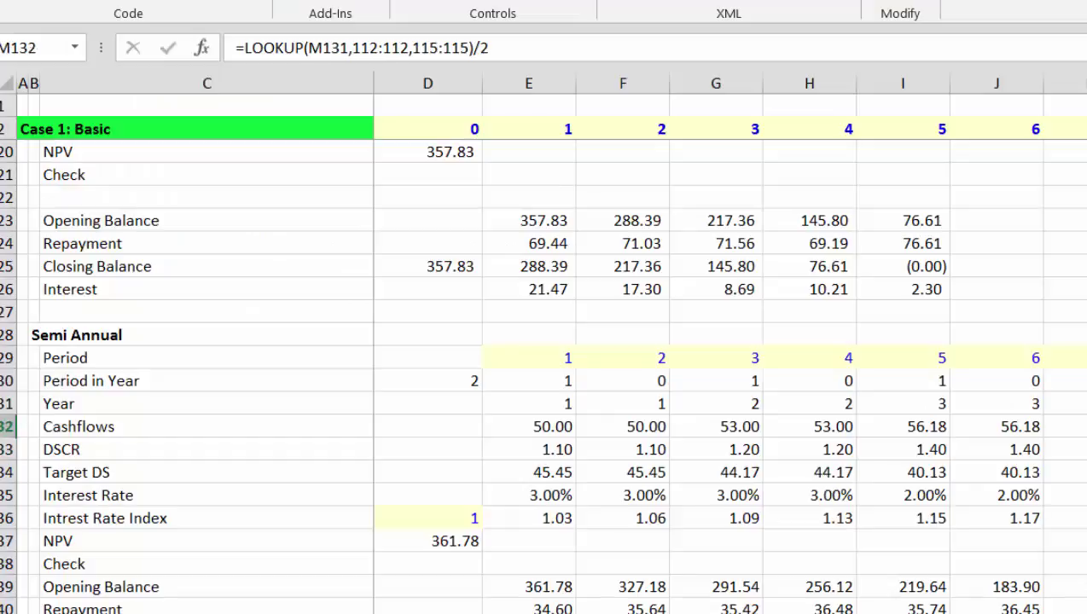
key("Up")
key("Up")
key("ctrl+Left")
key("Right")
key("Right")
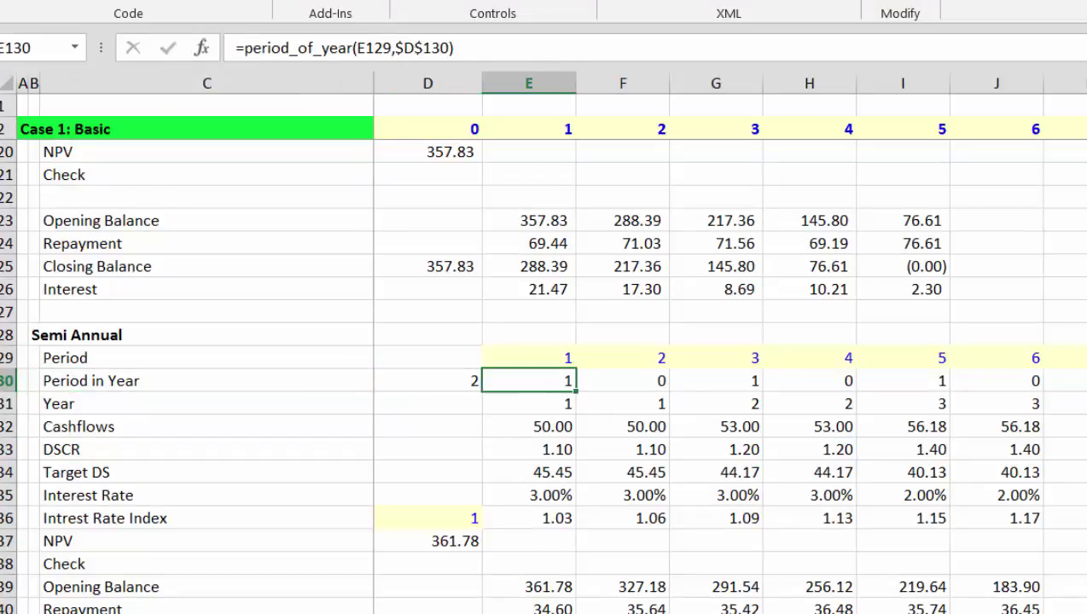
key("shift+ctrl+Right")
key("ctrl+r")
key("Down")
key("Up")
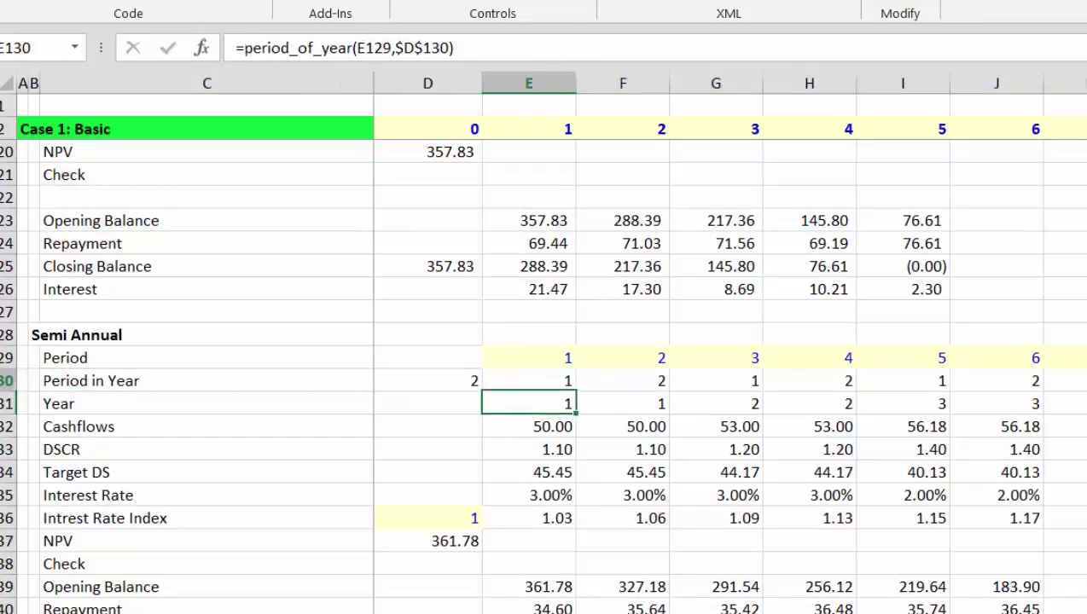
Start a new ROUNDUP formula in Year cell E131, with period E129 as the number.
key("Down")
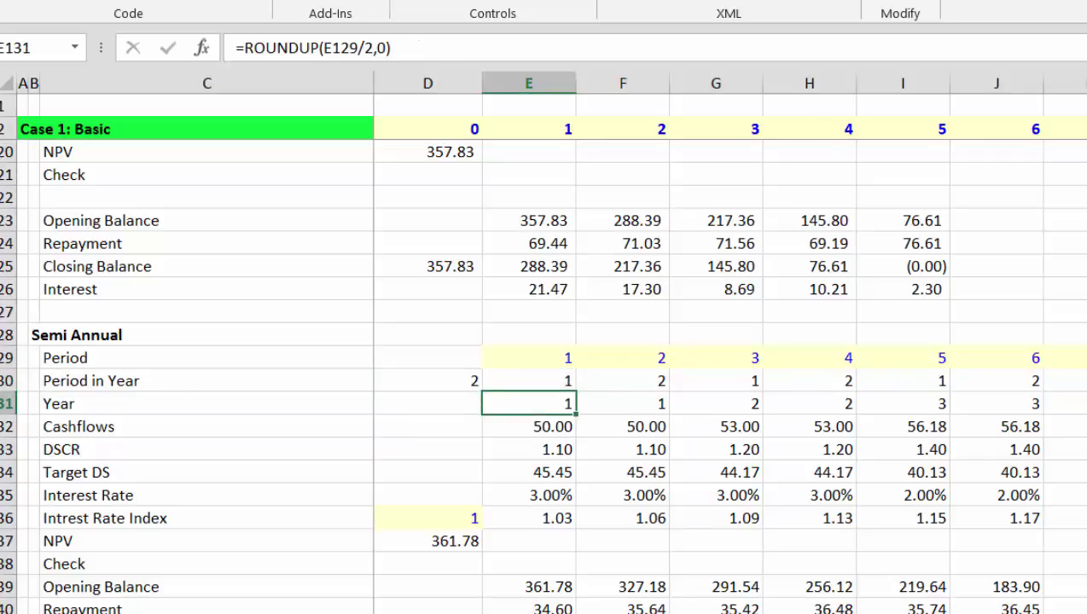
key("ctrl+Left")
key("Right")
key("Right")
type("=rou")
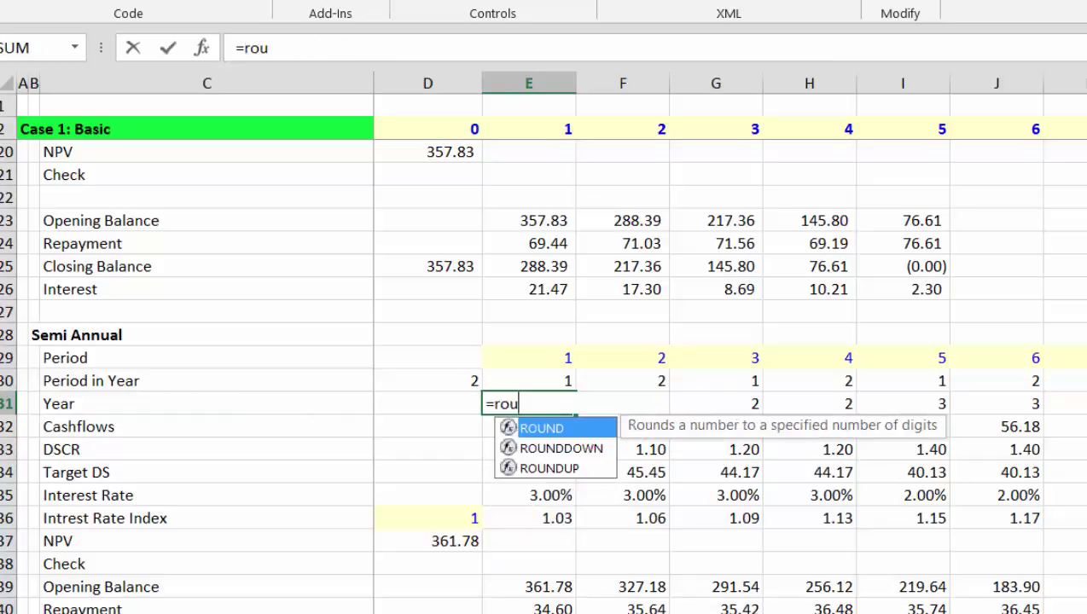
key("Down")
key("Down")
key("Tab")
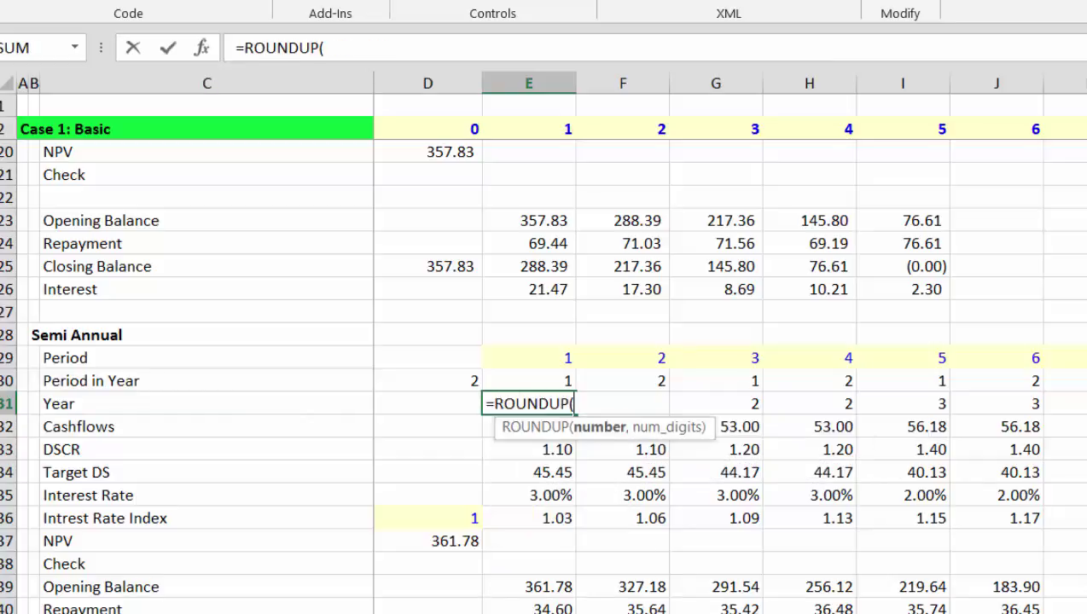
key("Up")
key("Up")
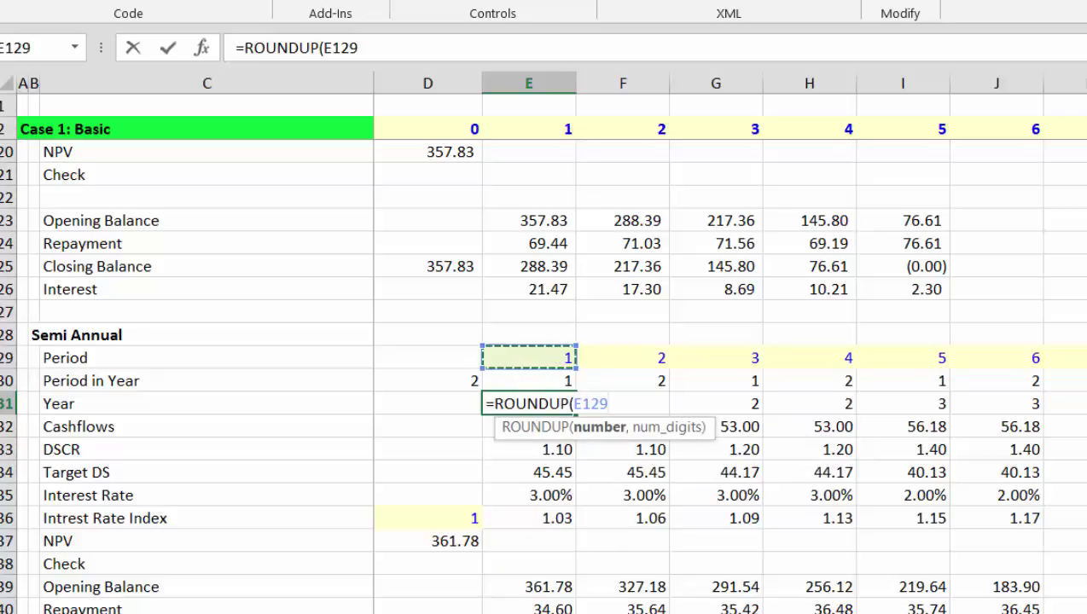
Divide E129 by $D$130 and round to 0 digits, completing the E131 formula.
type("/")
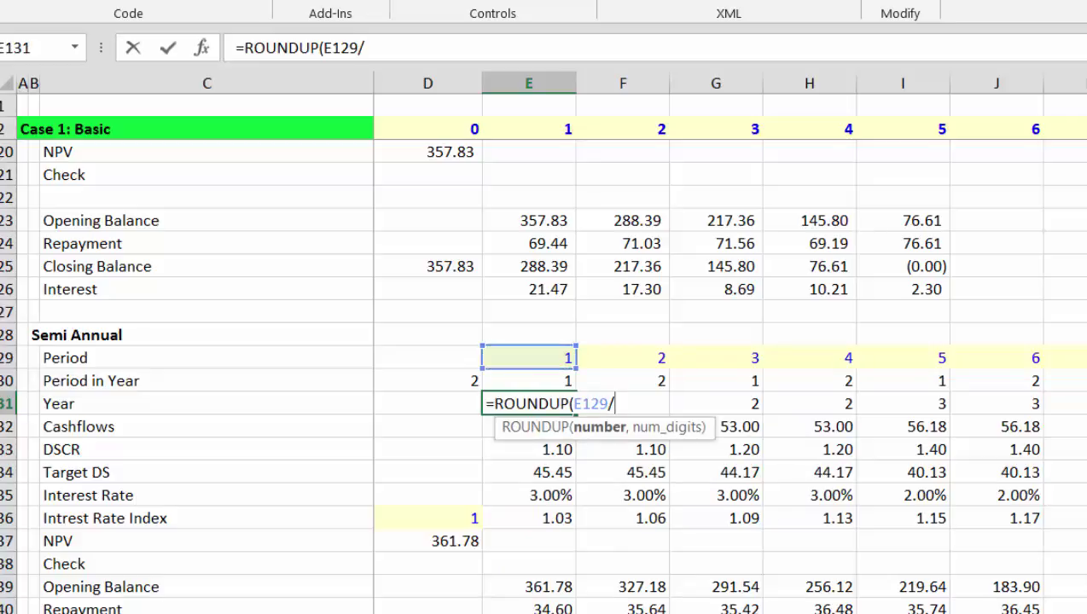
key("Up")
key("Left")
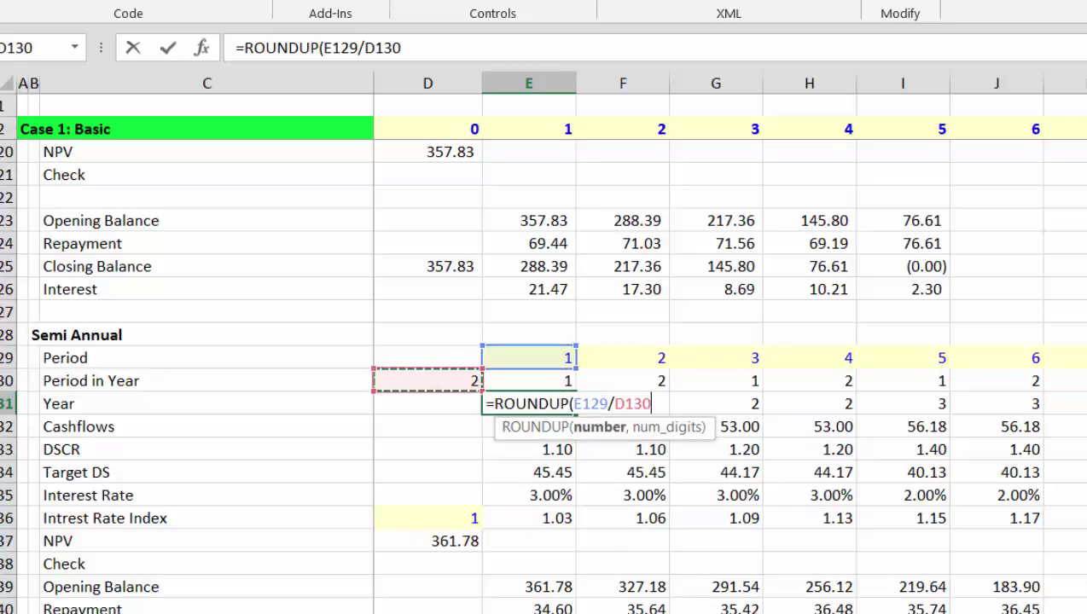
key("F4")
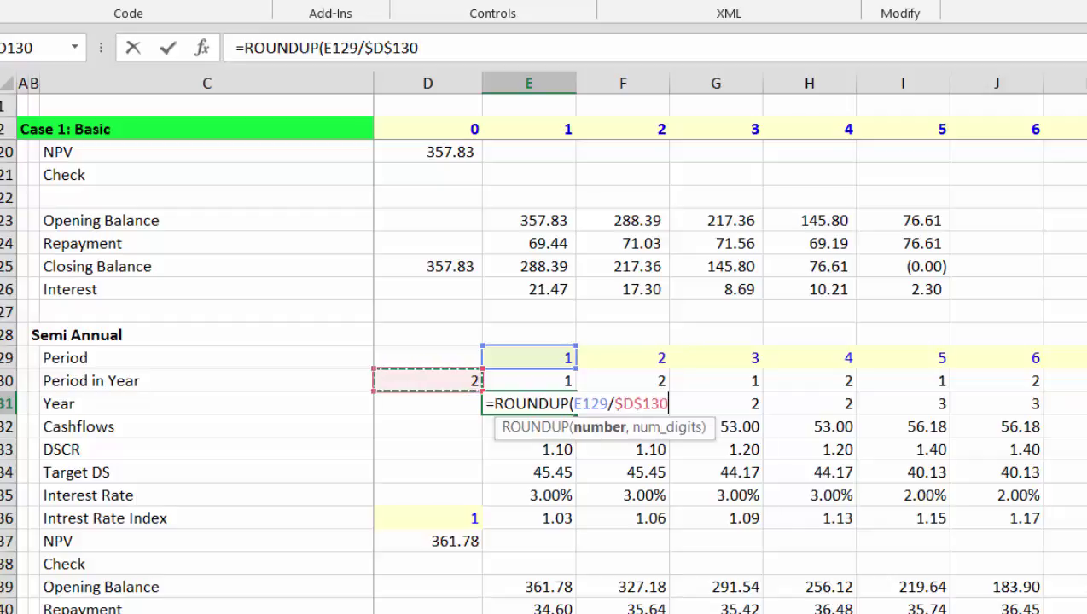
type(",0)")
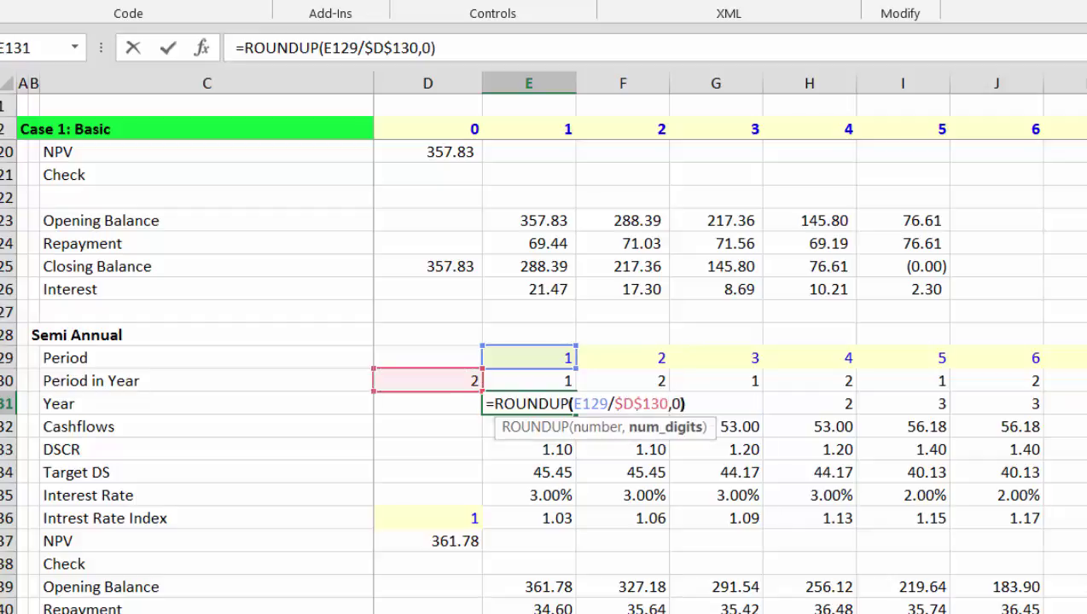
key("Return")
Copy the ROUNDUP formula from E131 across the Year row and check the copied cells.
left_click(529, 404)
key("ctrl+shift+Right")
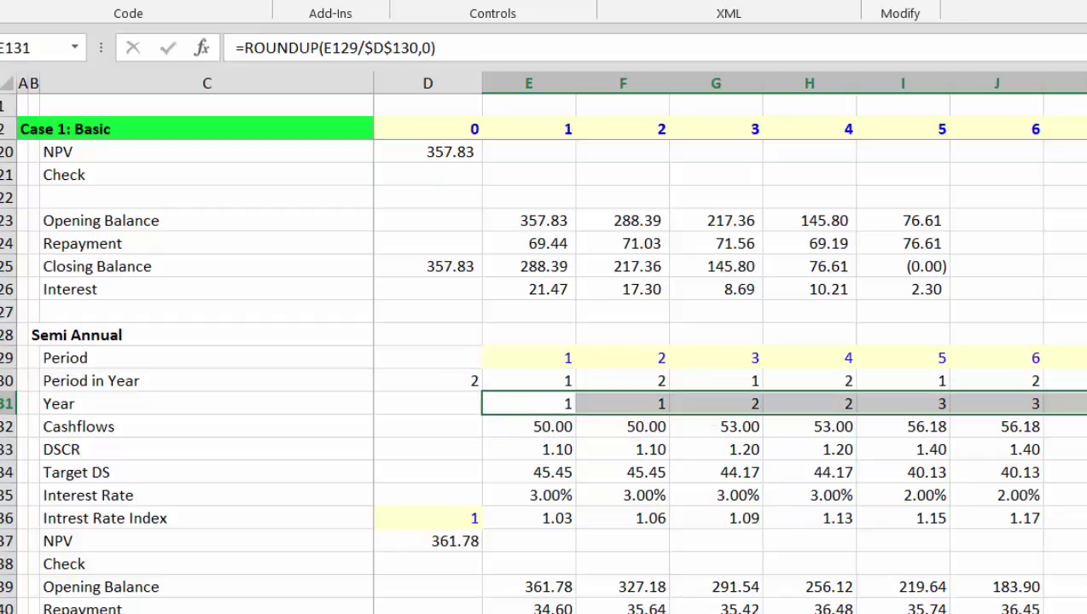
key("Right")
key("Right")
key("Right")
key("Right")
key("Right")
key("Right")
key("Right")
key("Right")
key("Left")
key("Left")
key("Left")
key("Left")
key("Left")
key("Left")
key("Left")
key("Left")
key("Left")
key("Left")
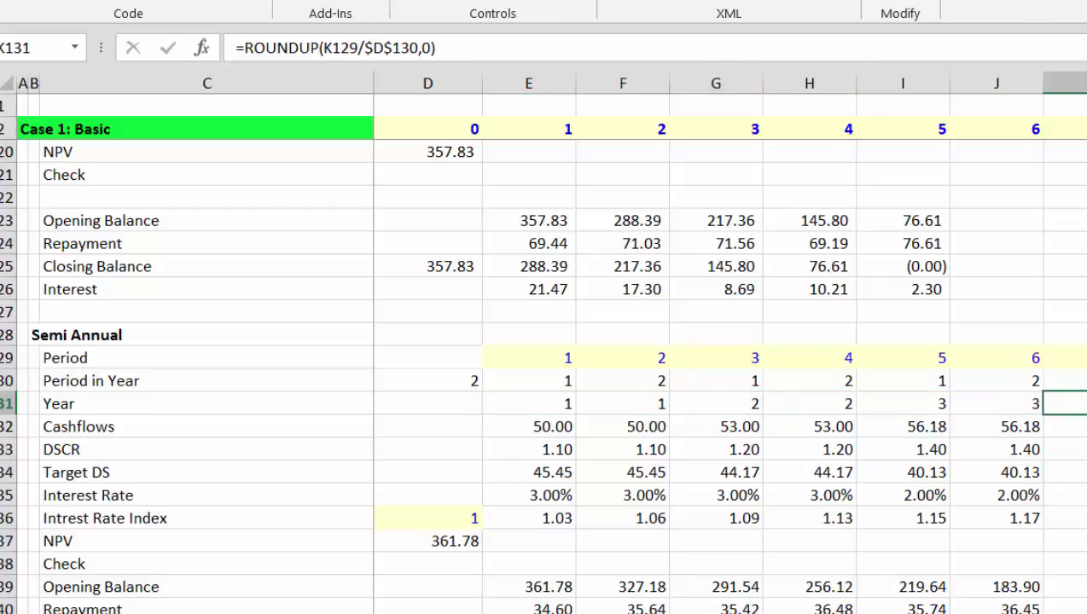
Start a new LOOKUP formula in Semi Annual Cashflows cell E132, with E131 as the lookup value.
key("Down")
key("Right")
key("Right")
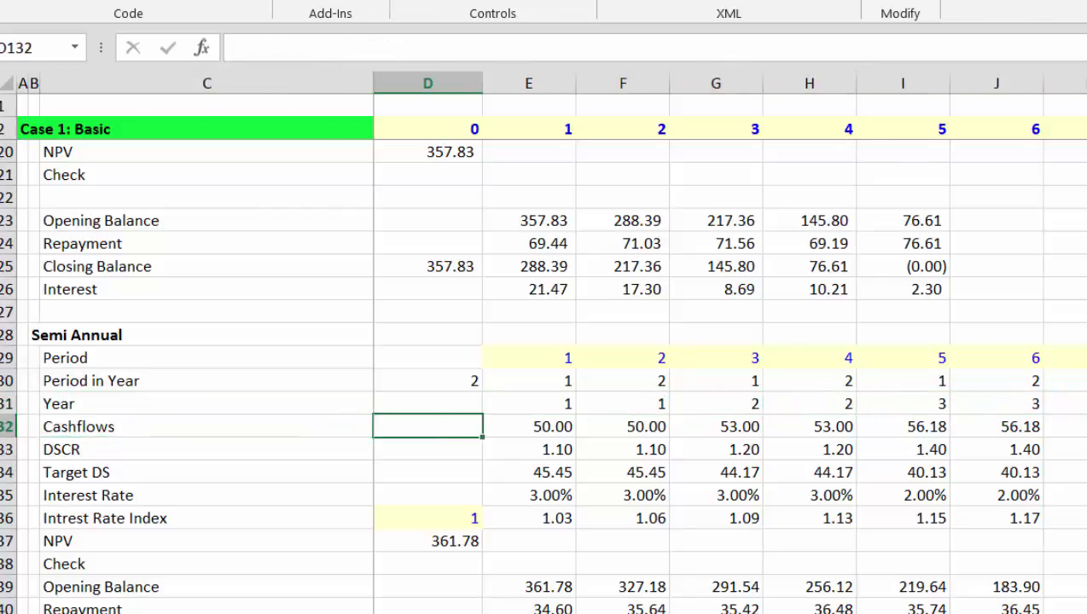
key("F2")
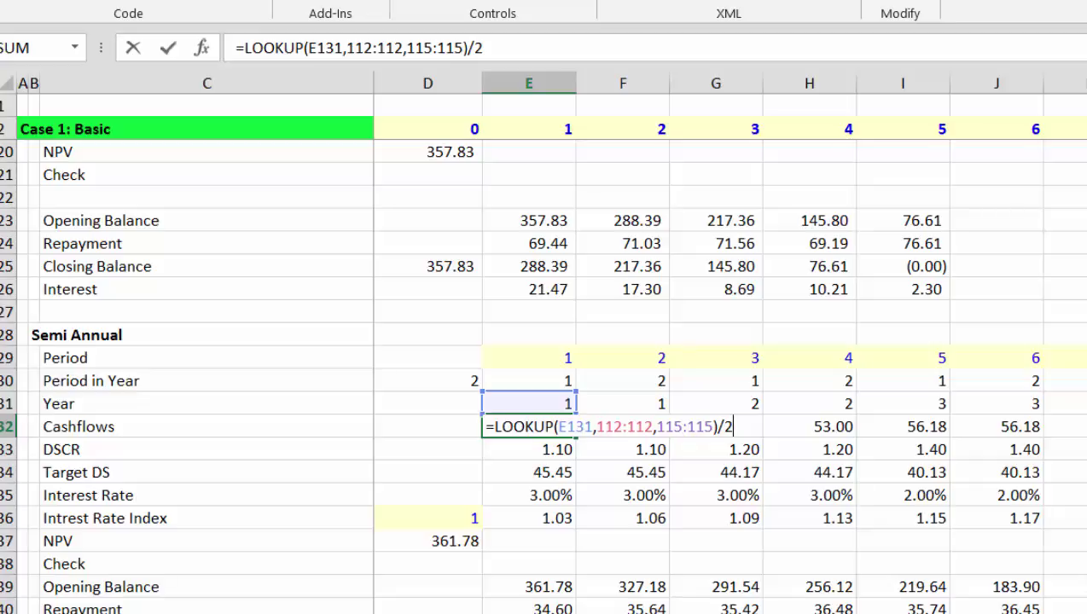
key("Escape")
type("=loo")
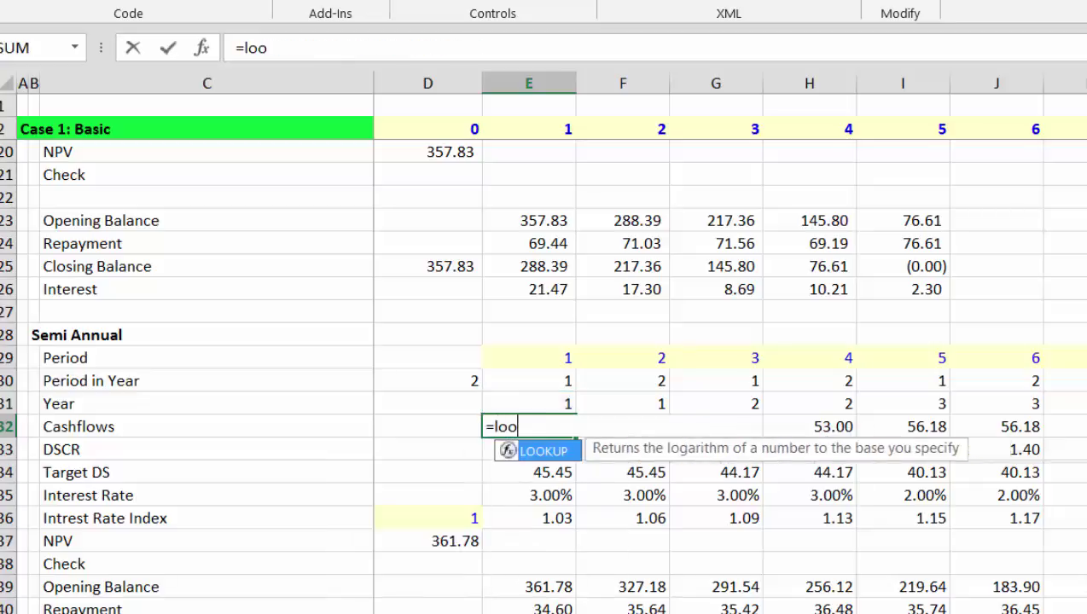
key("Tab")
key("Up")
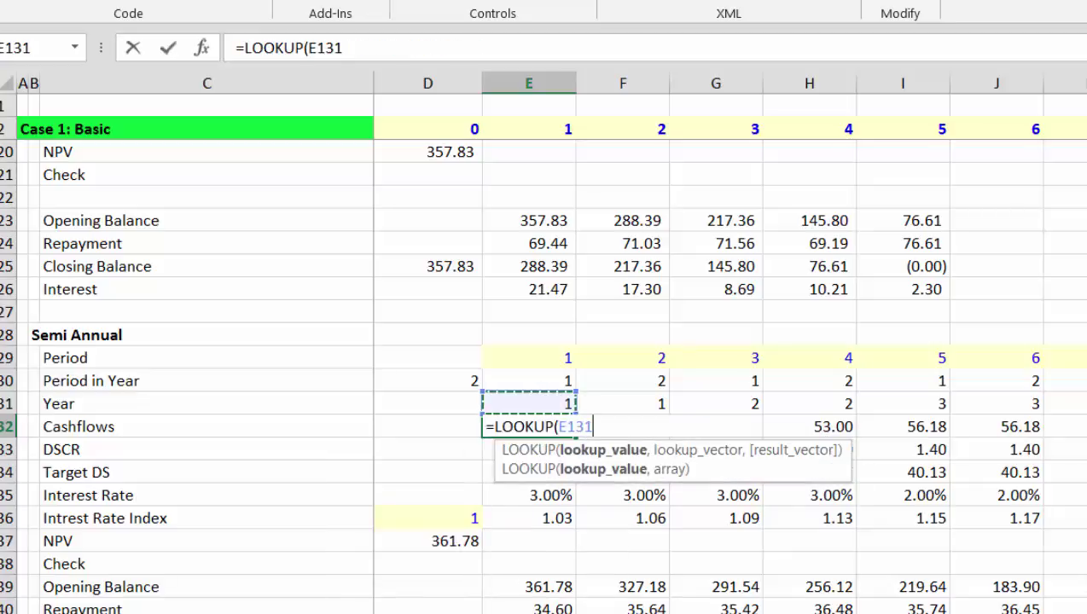
Set the LOOKUP's lookup vector to the whole annual year row, 112:112.
type(",")
key("Up")
key("Up")
key("Up")
key("Up")
key("Up")
key("Up")
key("Up")
key("Up")
key("Up")
key("Up")
key("Up")
key("Up")
key("Up")
key("Up")
key("Up")
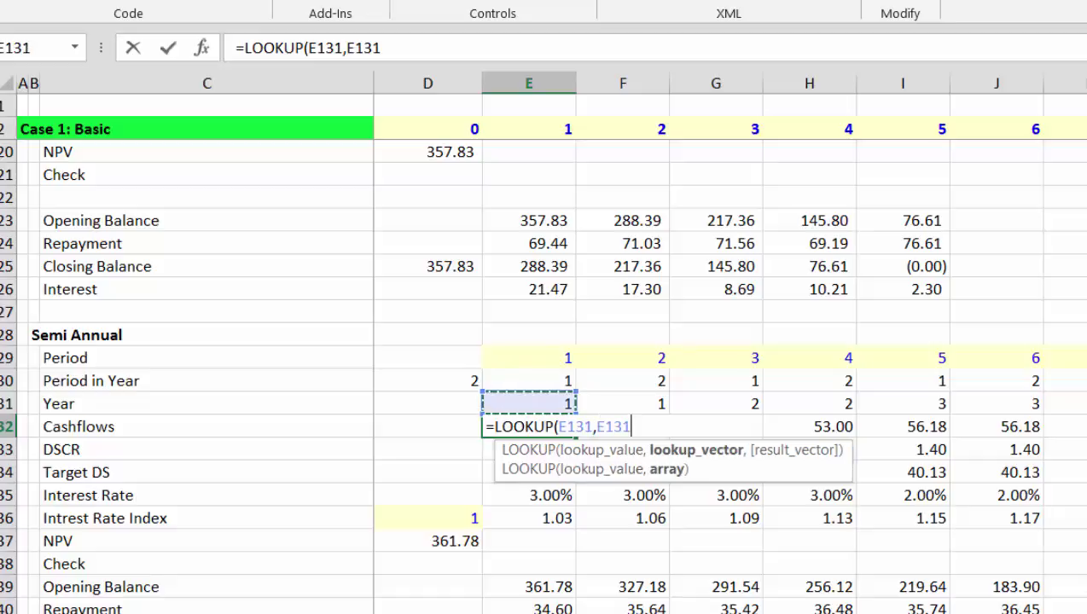
key("Up")
key("Up")
key("Up")
key("Up")
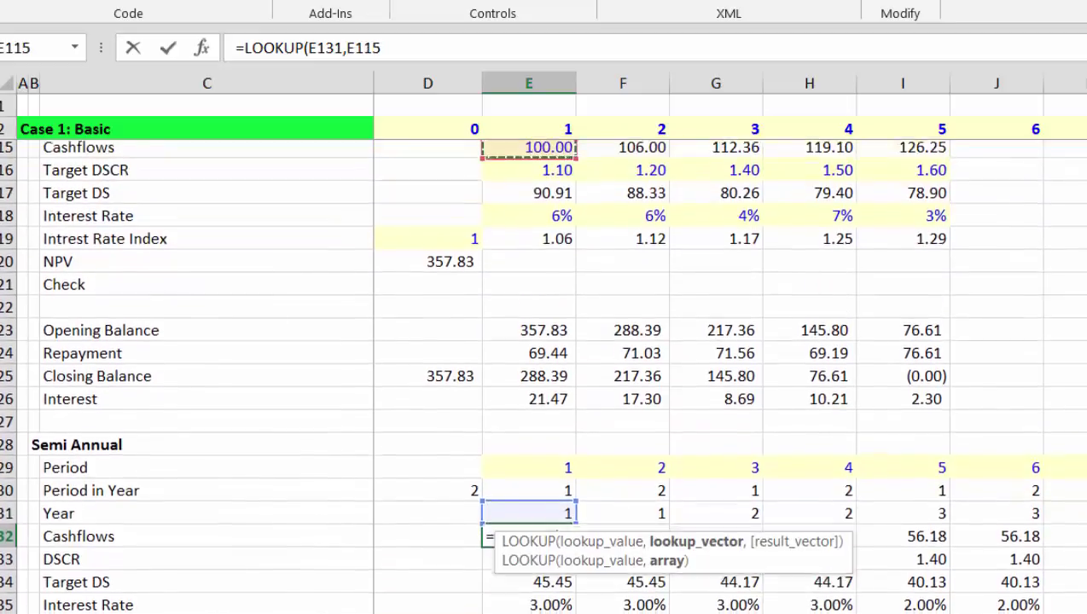
key("Up")
key("shift+space")
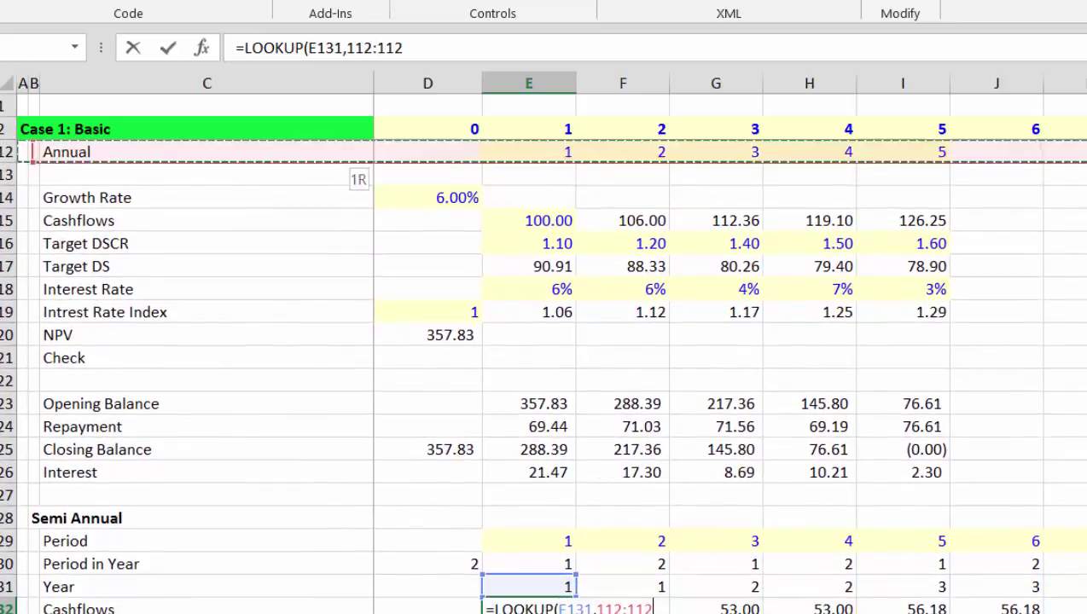
Set the result vector to annual Cashflows row 115:115 and divide the LOOKUP by $D$130, completing E132.
type(",")
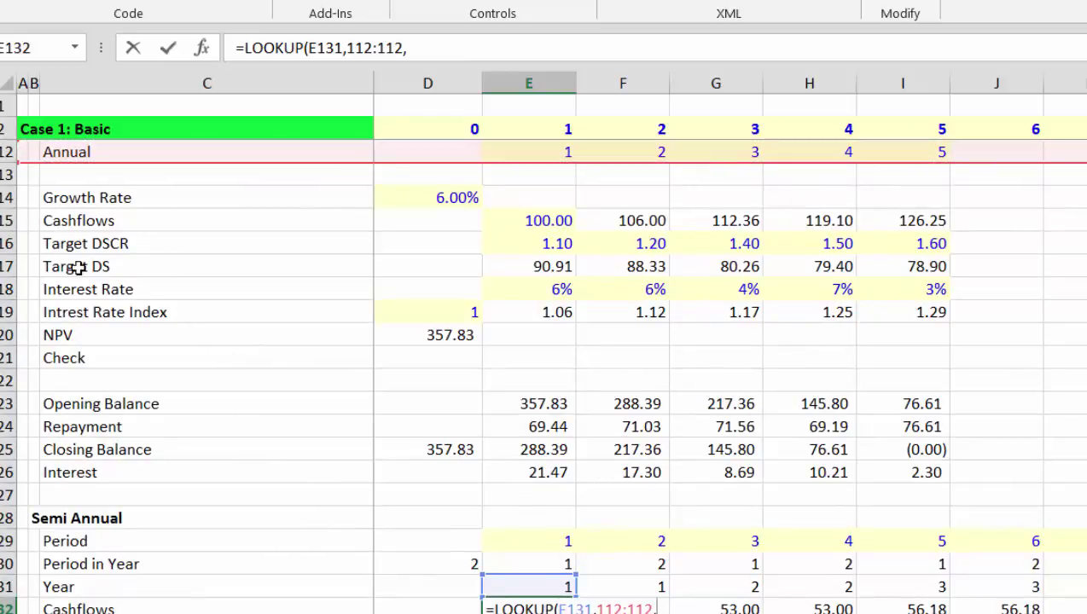
left_click(7, 220)
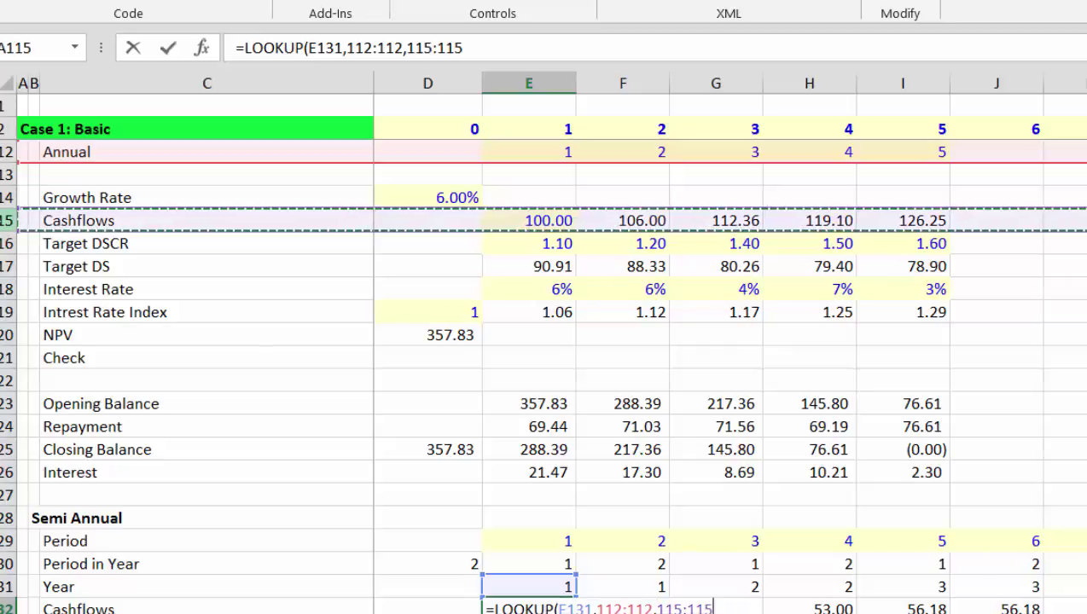
type(")/")
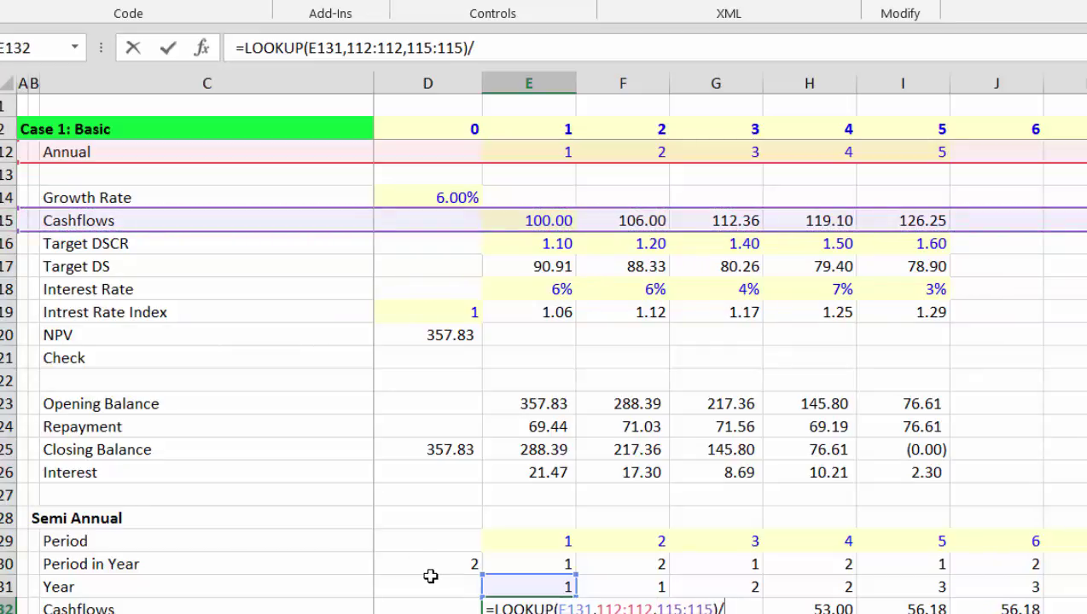
left_click(431, 579)
key("Up")
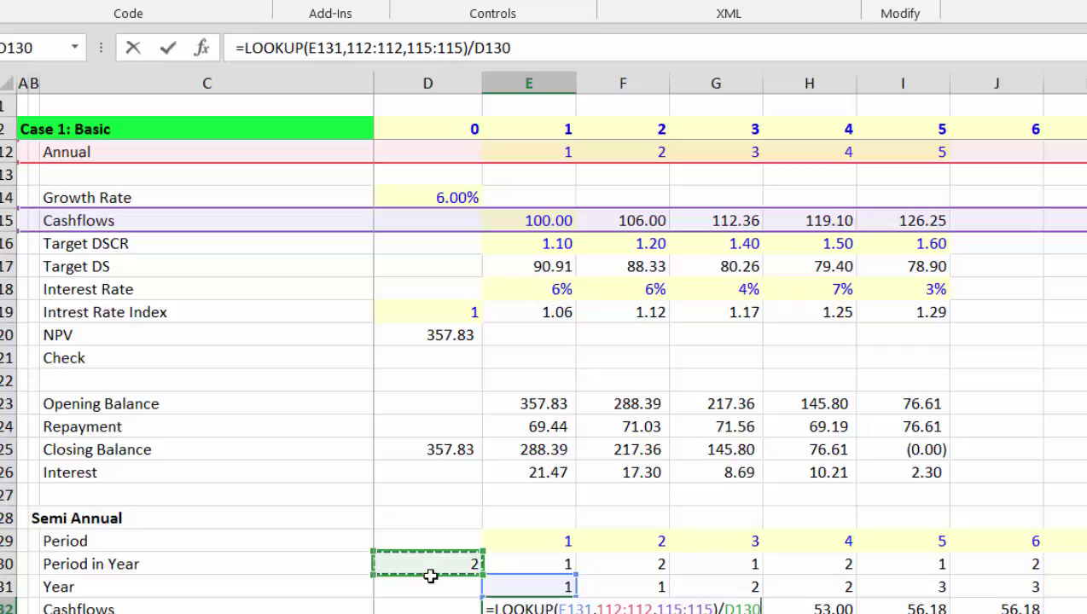
key("F4")
key("Return")
key("Up")
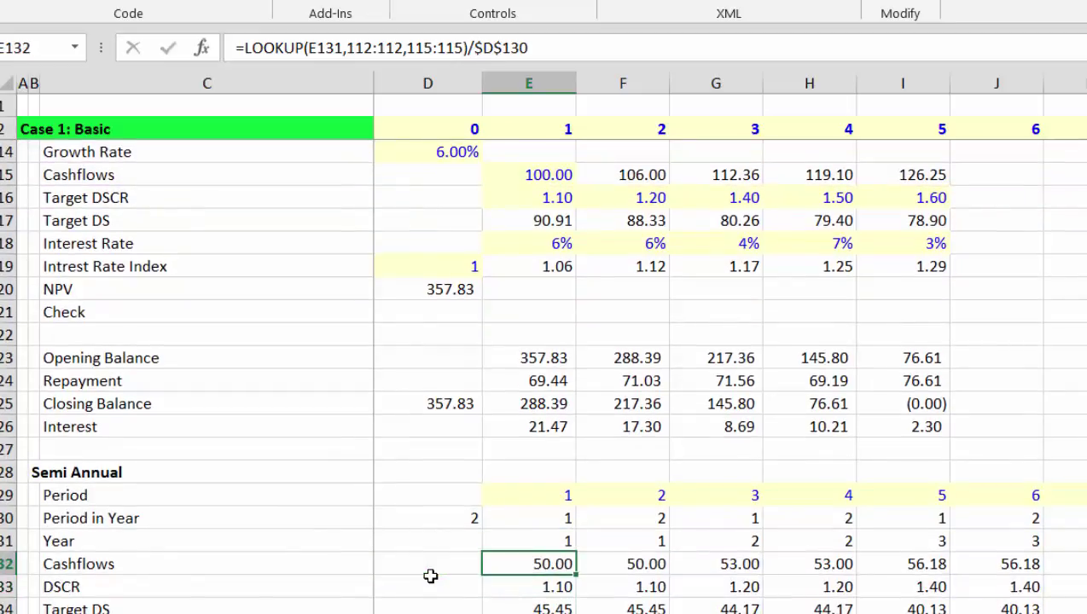
Copy the E132 formula across the Semi Annual Cashflows row and inspect the DSCR lookup in E133.
key("ctrl+shift+Right")
key("Down")
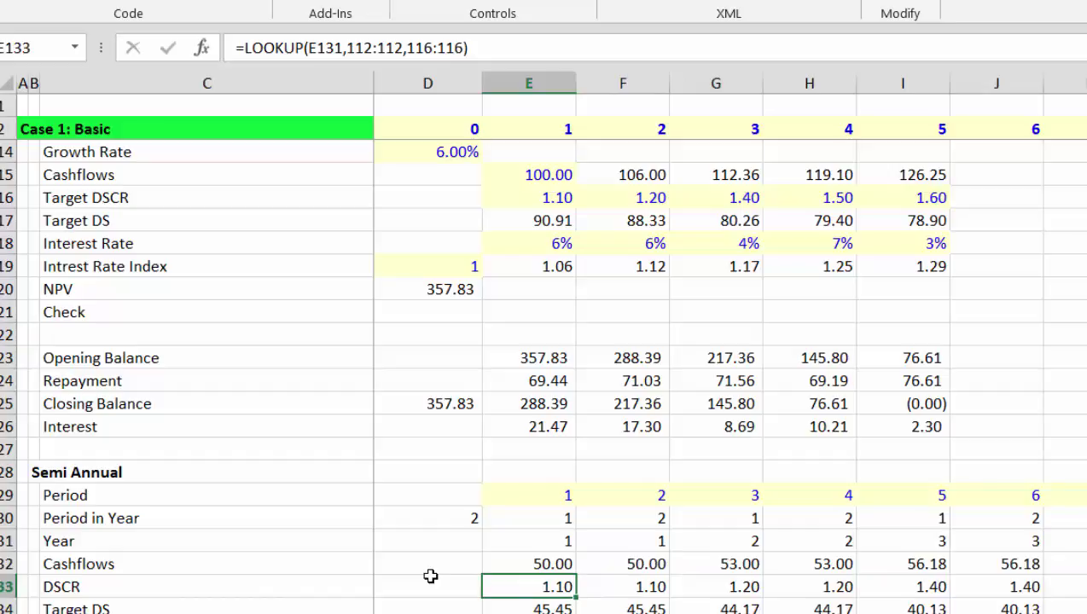
key("Down")
key("Up")
key("F2")
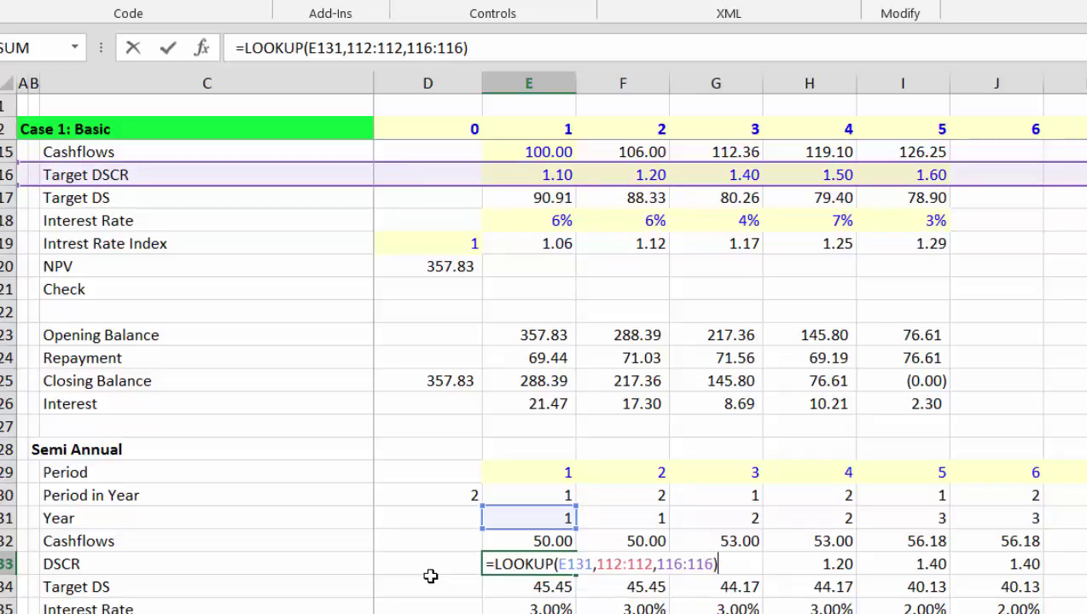
key("Return")
Rebuild the Target DS formula in E134 as cash flow E132 divided by DSCR E133.
key("Down")
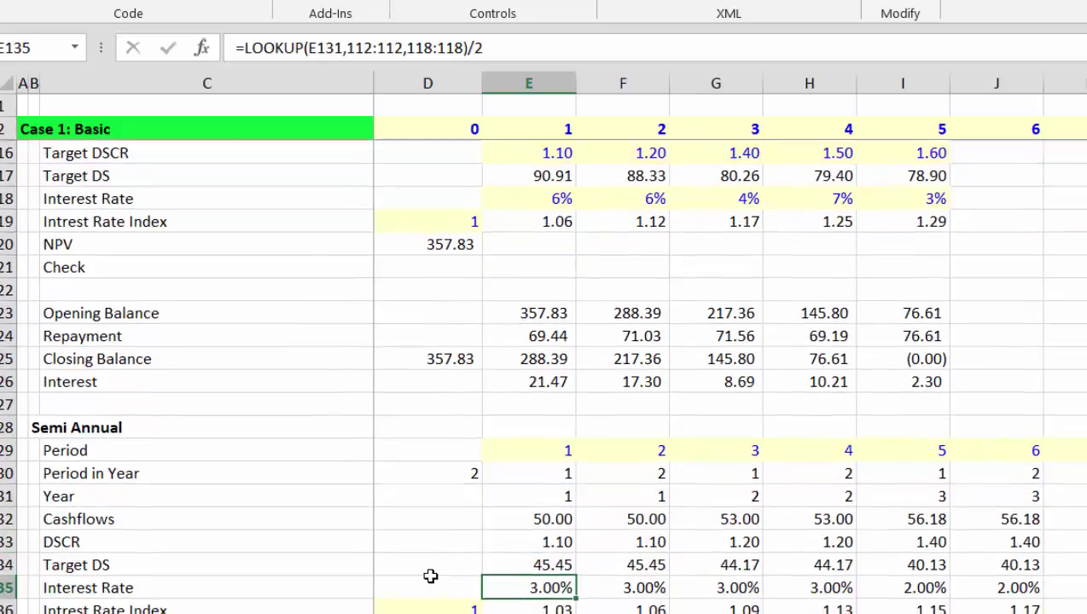
key("Up")
type("=")
key("Up")
key("Up")
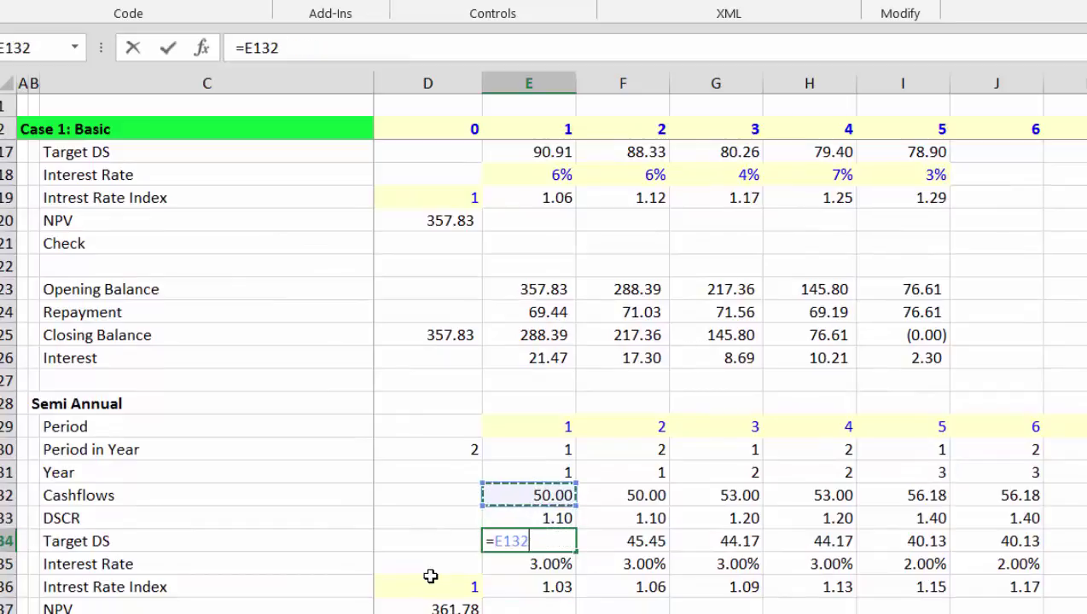
type("/")
key("Up")
key("Return")
Change the Interest Rate lookup in E135 to divide by $D$130 and copy it across the row.
key("F2")
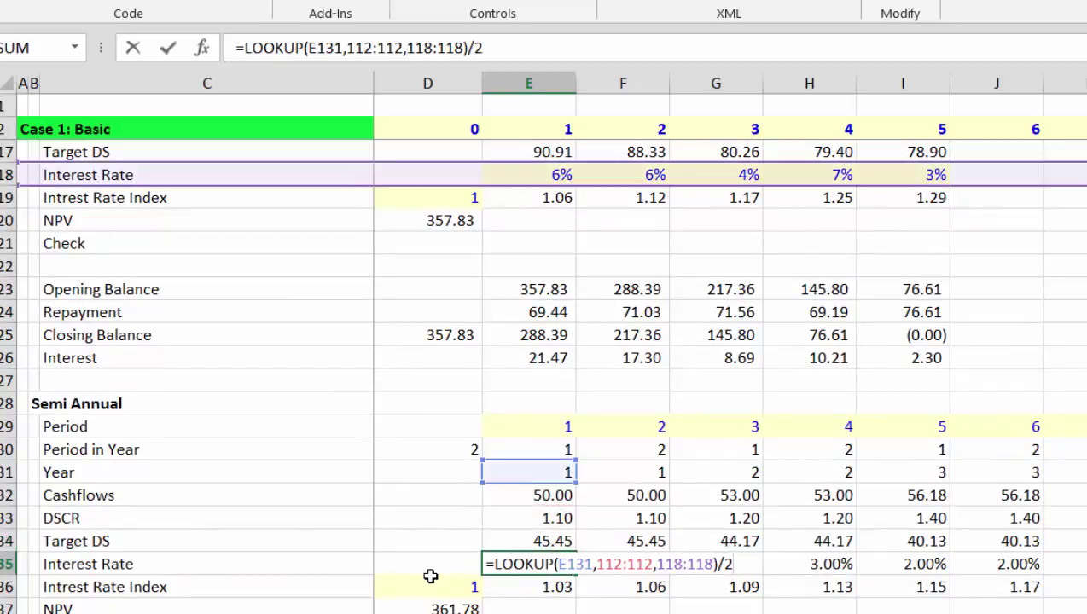
type("/")
left_click(459, 451)
key("F4")
key("Return")
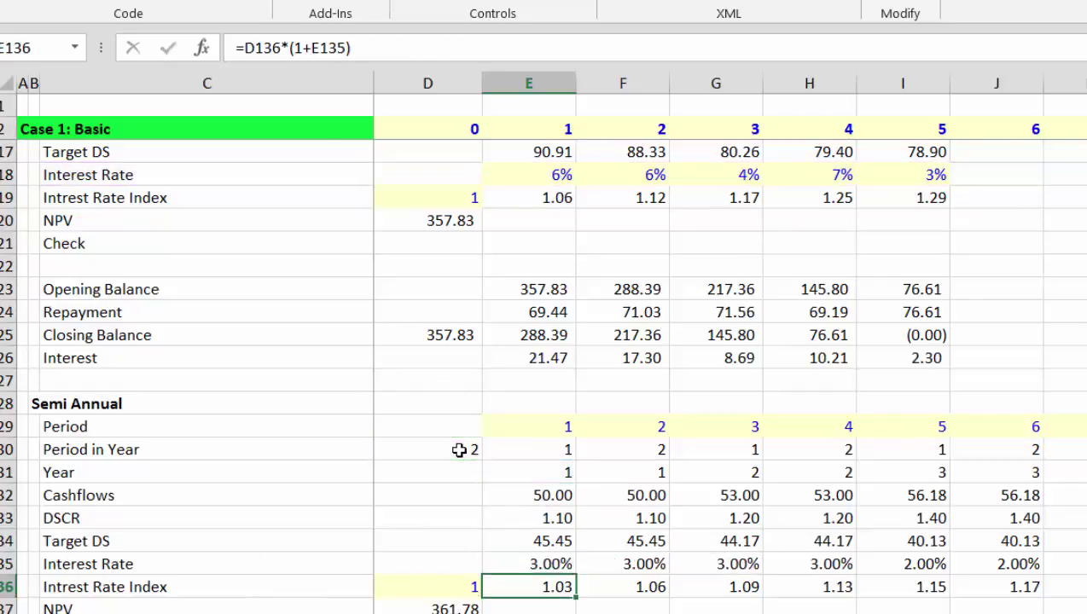
key("Up")
key("ctrl+shift+Right")
key("Down")
Enter =D136*(1+E135) as the interest rate index in E136 and copy it across the row.
scroll(459, 450, "down", 1)
type("=")
key("Left")
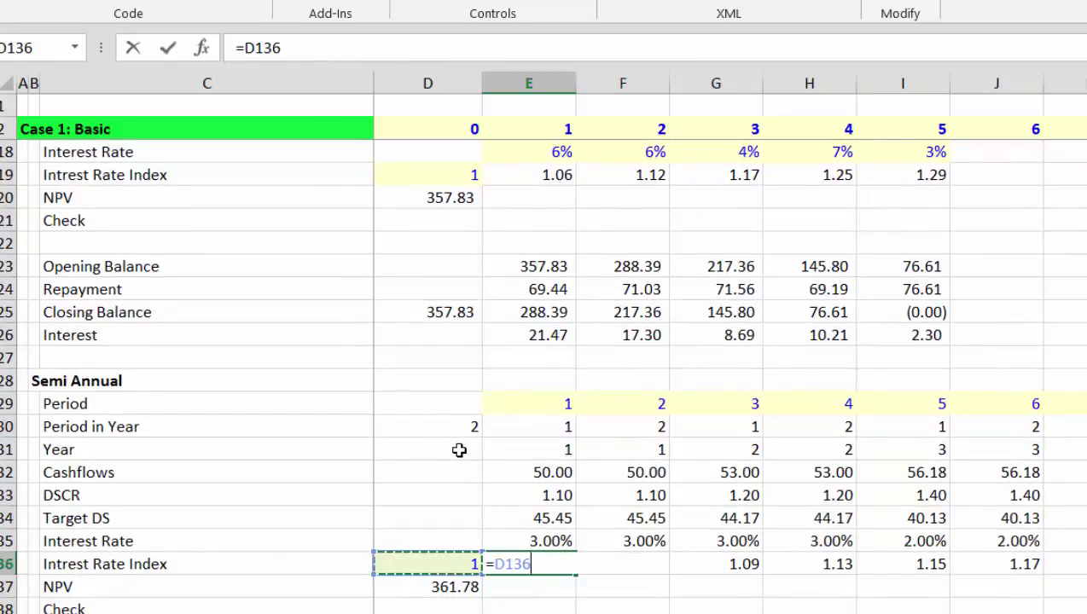
type("*")
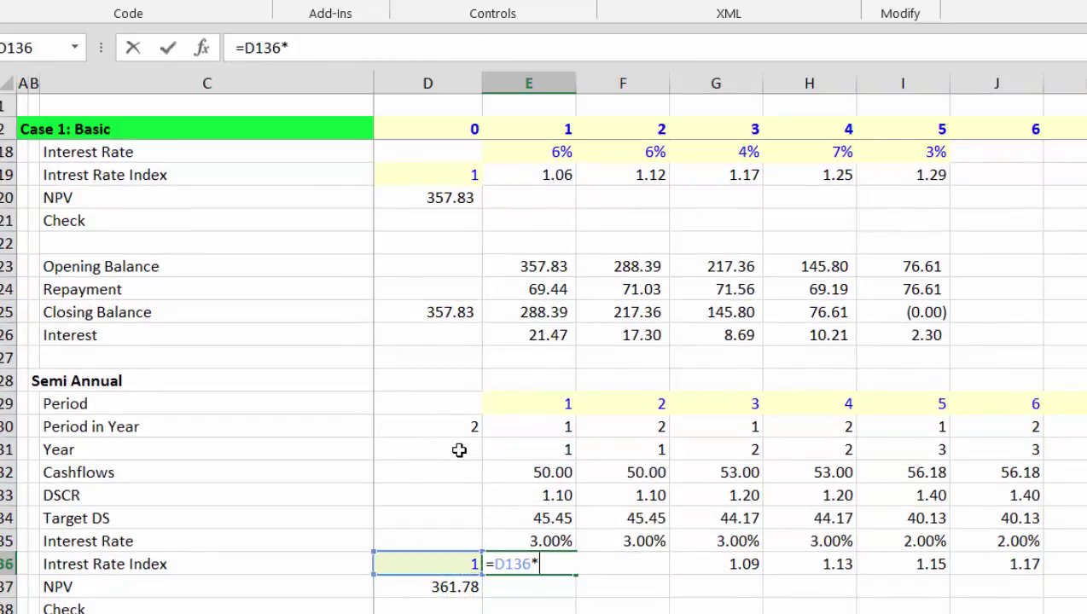
type("(1+")
key("Up")
type(")")
key("Return")
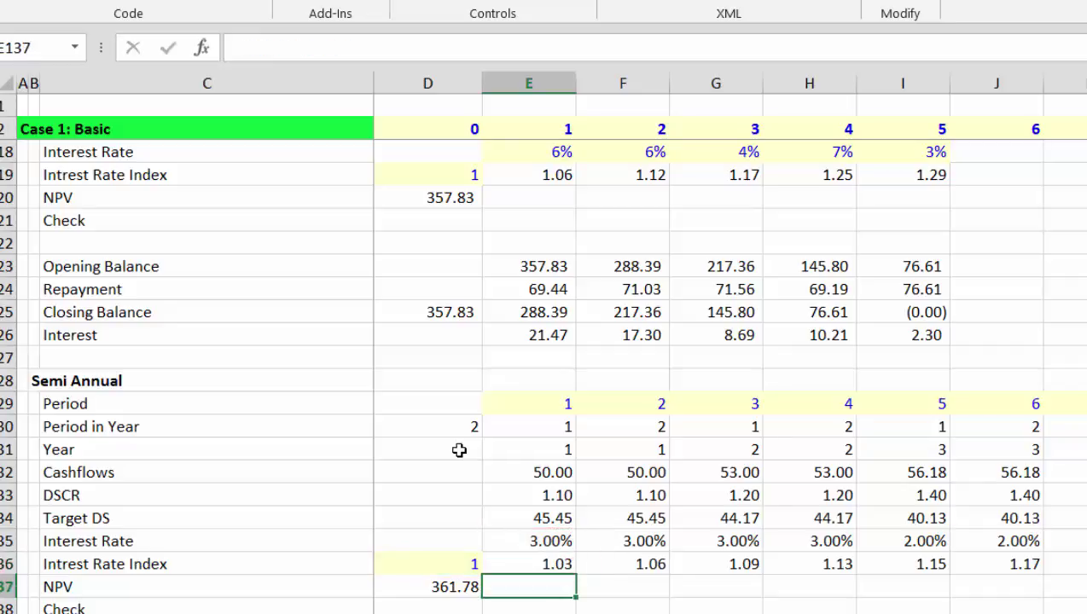
key("Up")
key("ctrl+shift+Right")
Rebuild the Semi Annual NPV in D137 as =SUMPRODUCT(E134:N134/E136:N136).
key("Down")
key("Down")
key("Down")
key("Up")
key("Left")
key("Up")
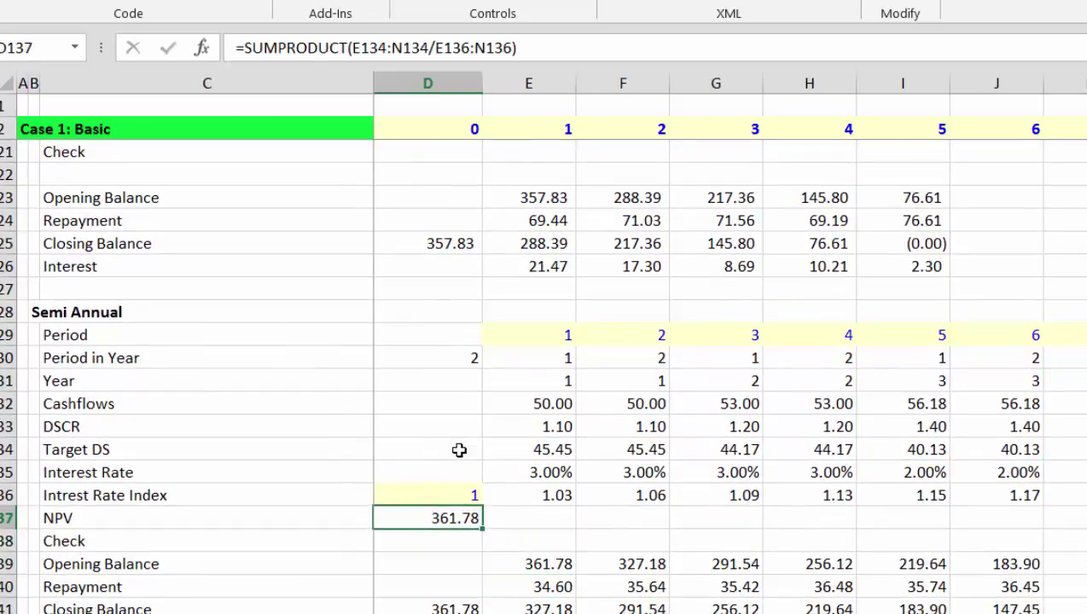
type("=sum")
key("Down")
key("Down")
key("Down")
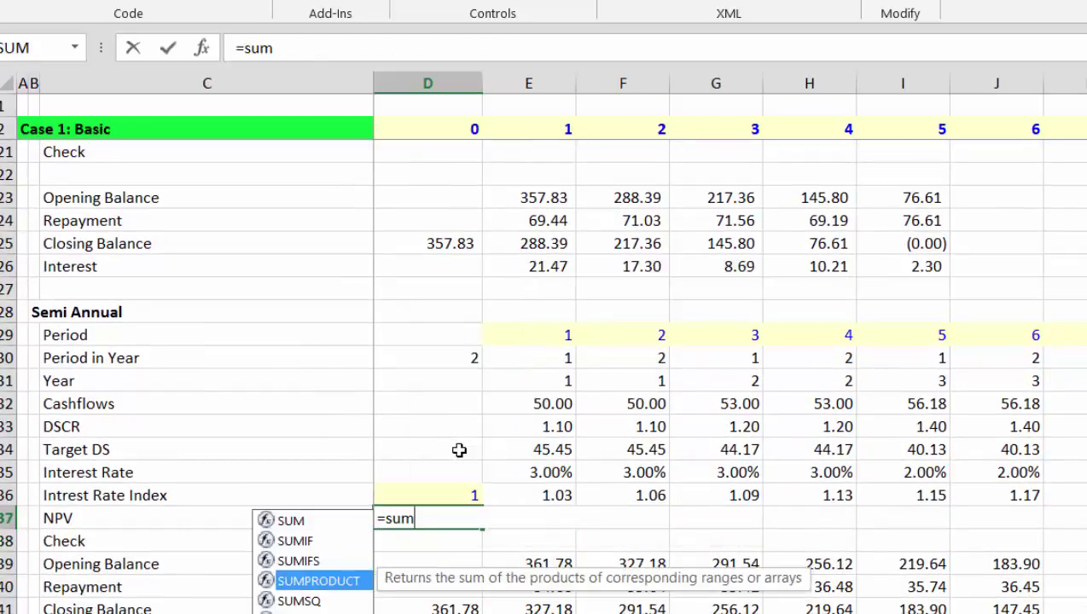
key("Tab")
key("Up")
key("Up")
key("Up")
key("Right")
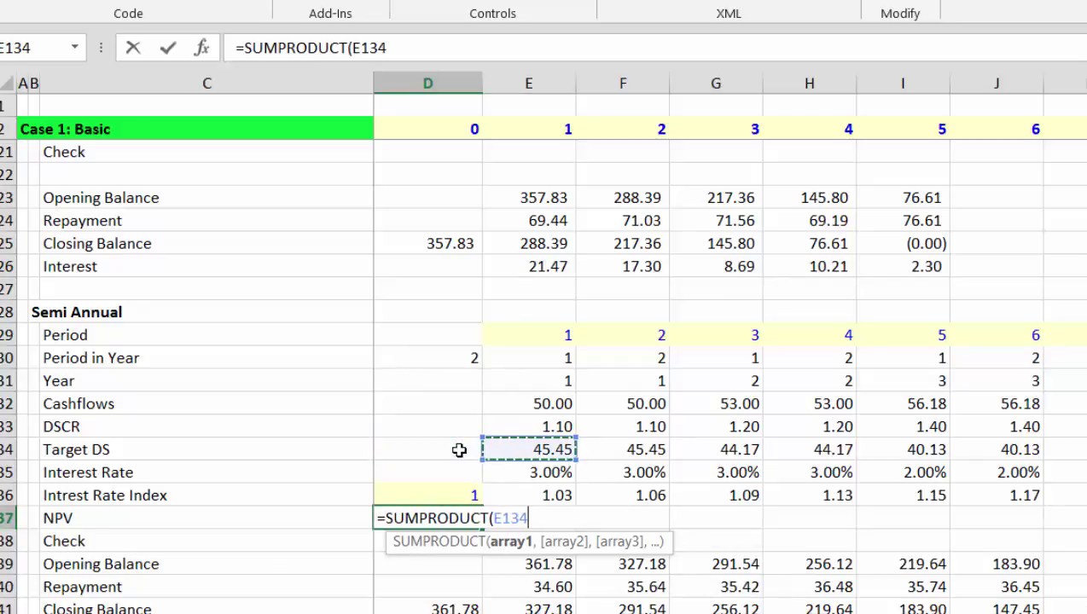
key("ctrl+shift+Right")
type("/")
key("Up")
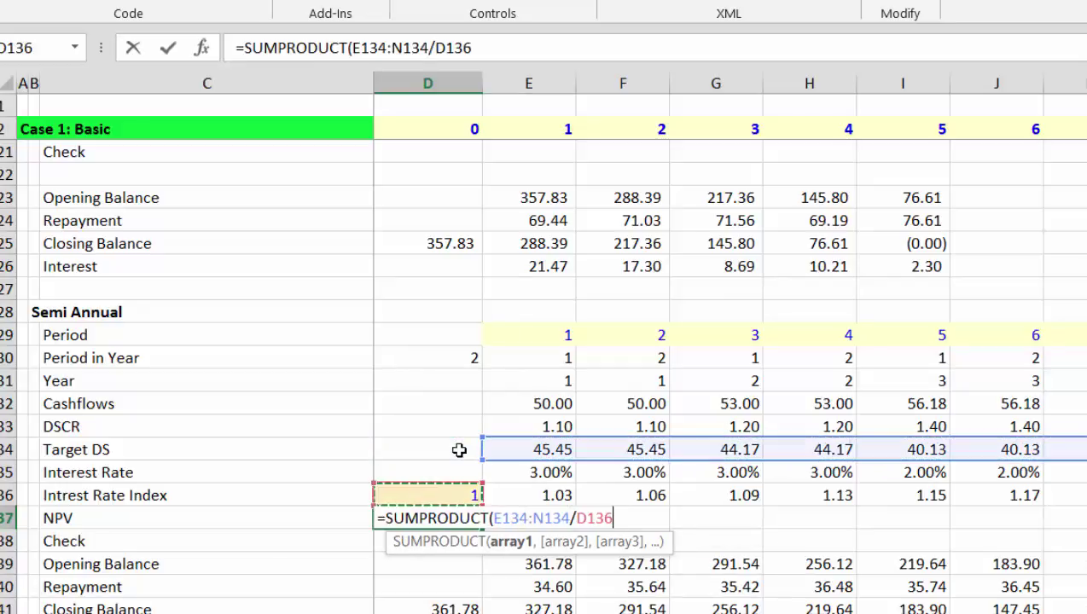
key("Right")
key("ctrl+shift+Right")
key("Return")
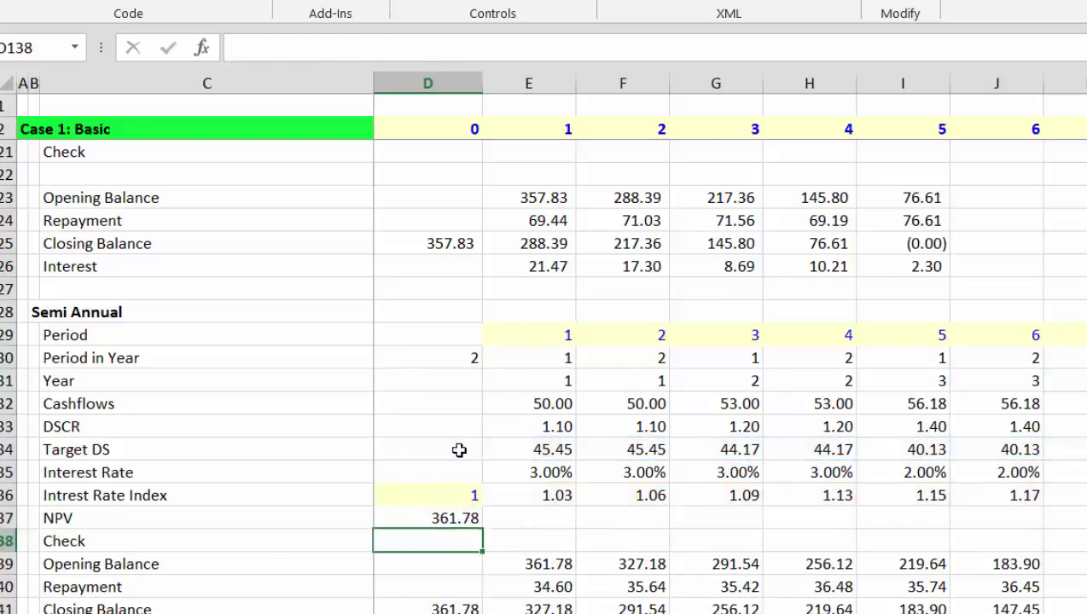
Review the Semi Annual opening balance, repayment, closing balance and interest rows, following the closing balance formulas across the periods.
key("Up")
key("Left")
key("Left")
key("Down")
key("Down")
key("Down")
key("Down")
key("Down")
key("Down")
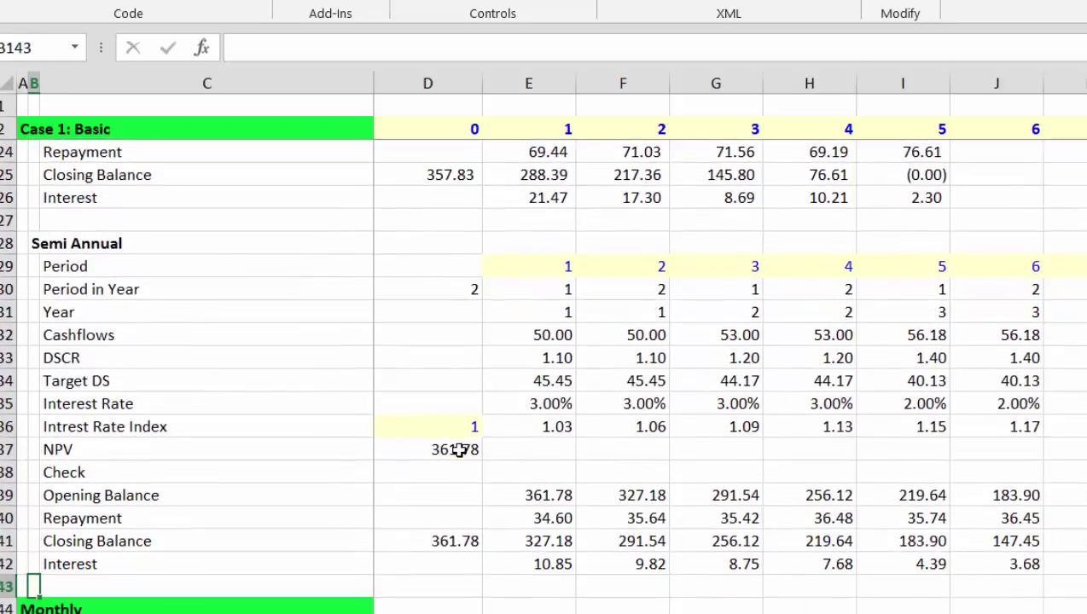
key("Up")
key("Up")
key("Up")
key("Up")
key("Right")
key("Right")
key("Right")
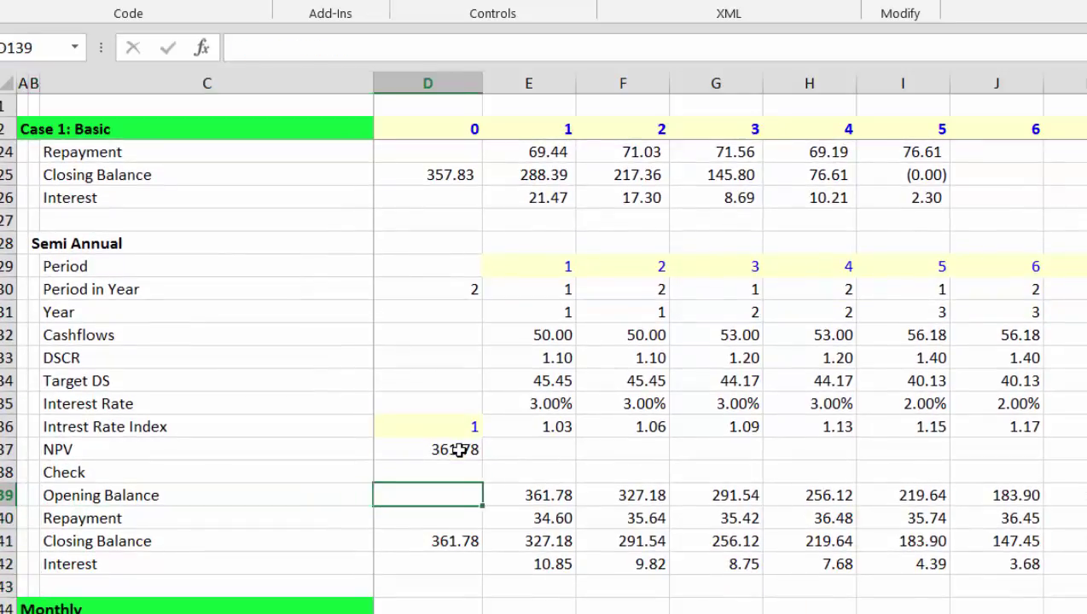
key("Down")
key("Down")
key("Left")
key("Right")
key("Right")
key("Right")
key("Right")
key("Right")
key("Right")
key("Right")
key("Right")
key("Right")
key("Right")
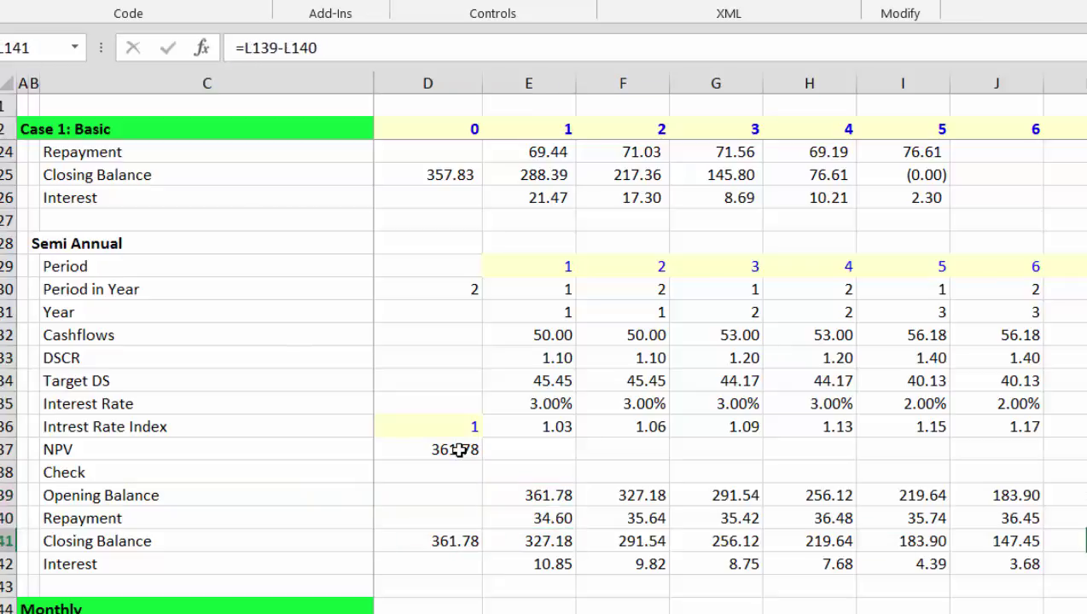
Enter 12 as the number of periods per year in D146 of the Monthly section's Month row.
key("Down")
key("Down")
key("Down")
key("Down")
key("Down")
key("Down")
key("Down")
key("Down")
key("Down")
key("Down")
key("Down")
key("Down")
key("Down")
key("Down")
key("Down")
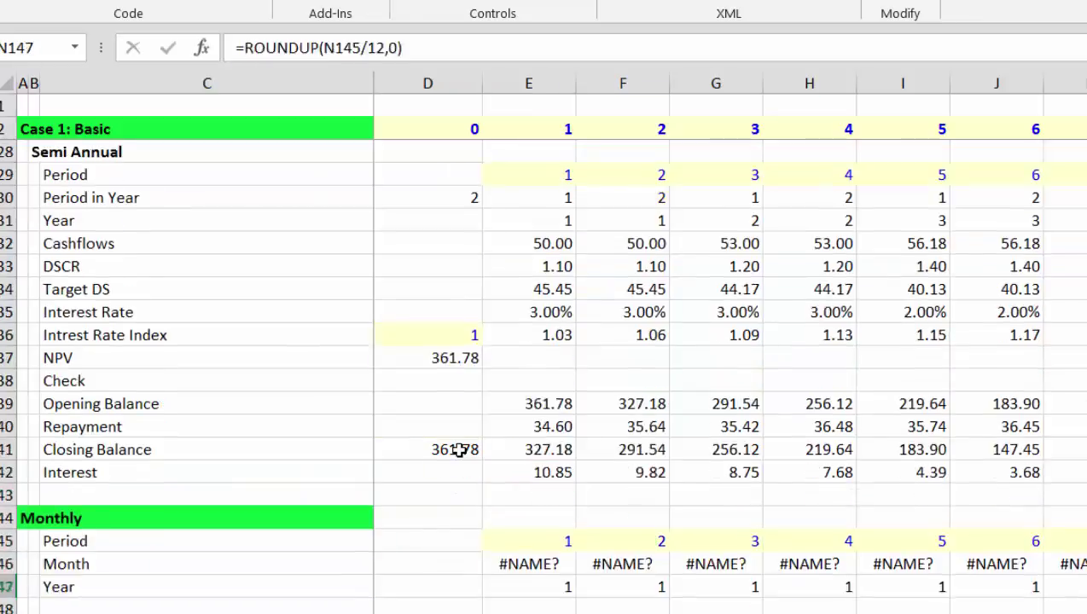
key("Up")
key("Up")
key("Up")
key("Up")
key("Up")
key("Up")
key("Up")
key("Up")
key("Up")
key("Up")
key("Up")
key("Left")
key("Left")
key("Left")
key("Left")
key("Left")
key("Left")
key("Left")
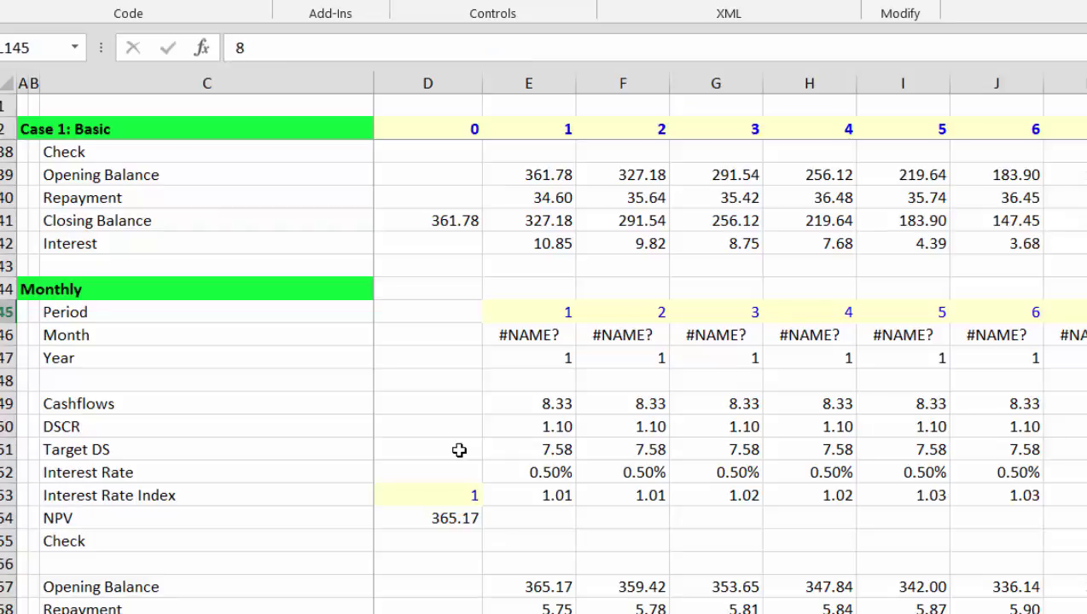
key("Left")
key("Left")
key("Left")
key("Down")
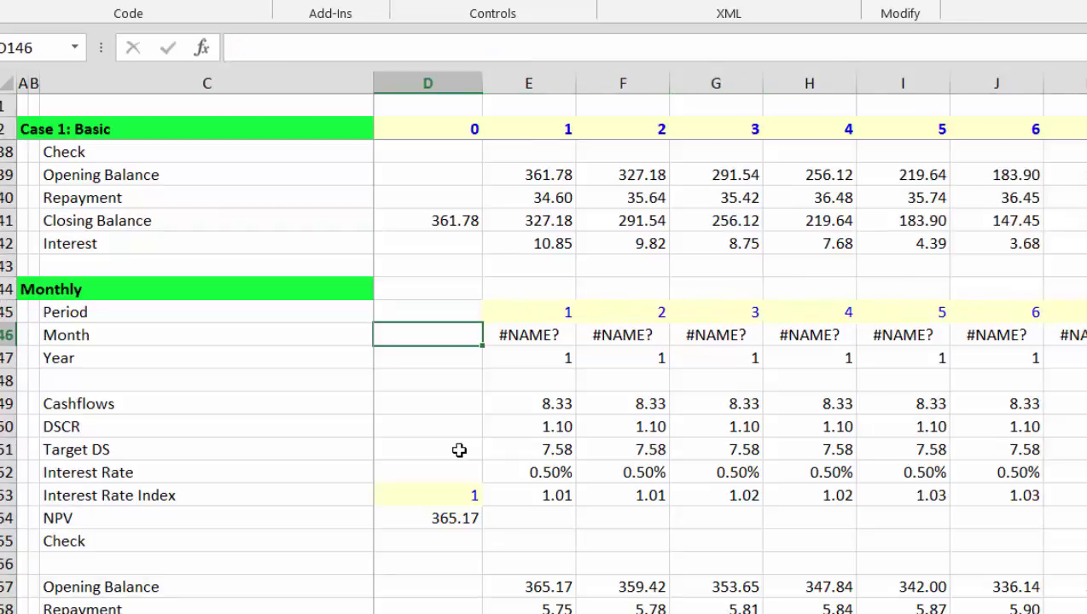
type("12")
key("Right")
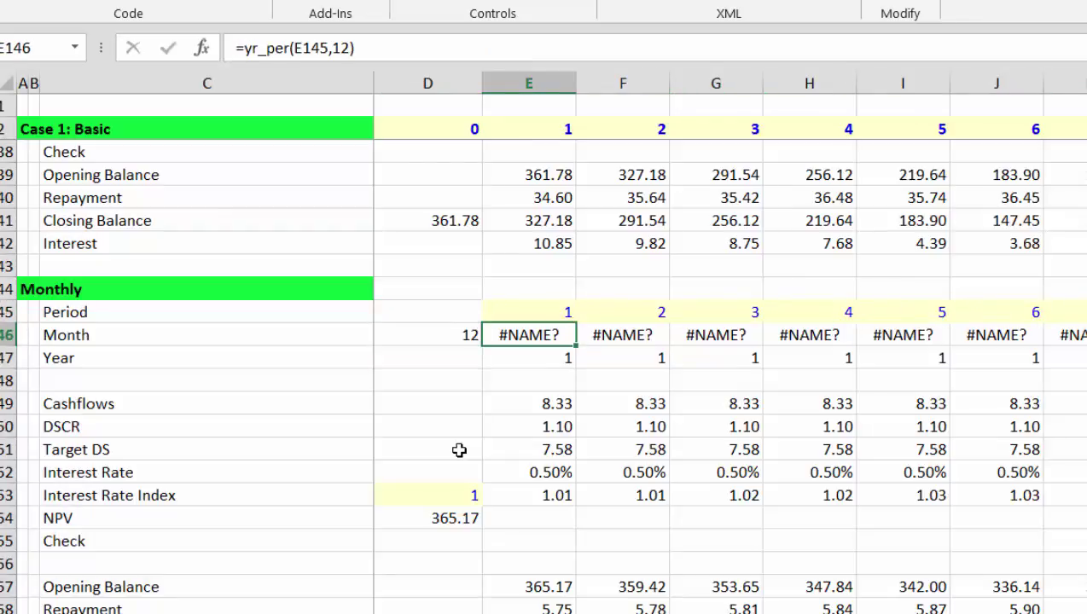
Start a period_of_year formula in the Monthly Month cell E146 and bring up its function arguments.
type("=ye")
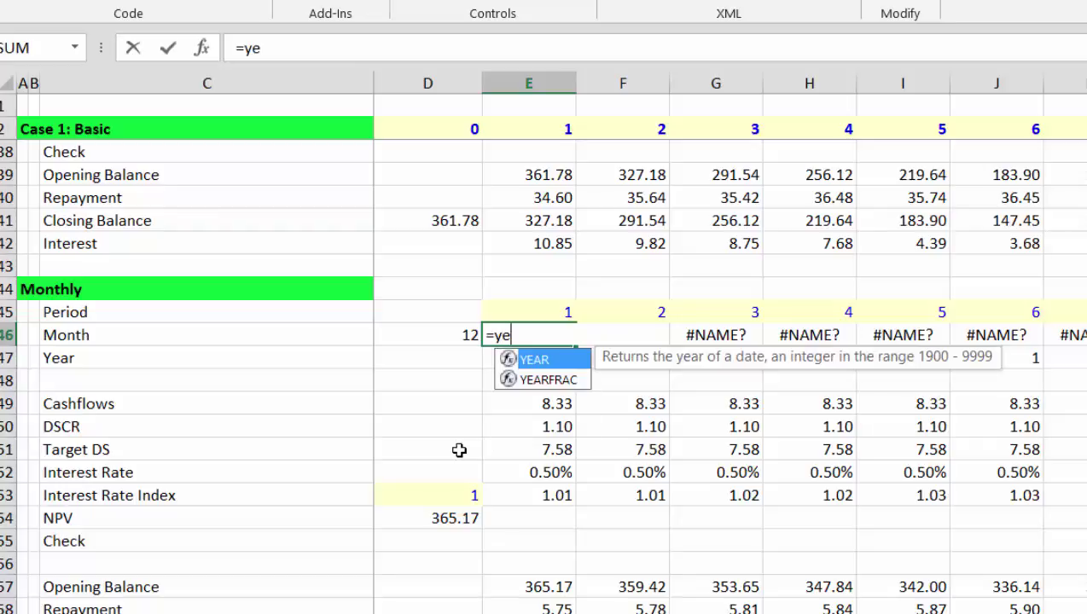
key("BackSpace")
key("BackSpace")
type("pre")
key("BackSpace")
key("BackSpace")
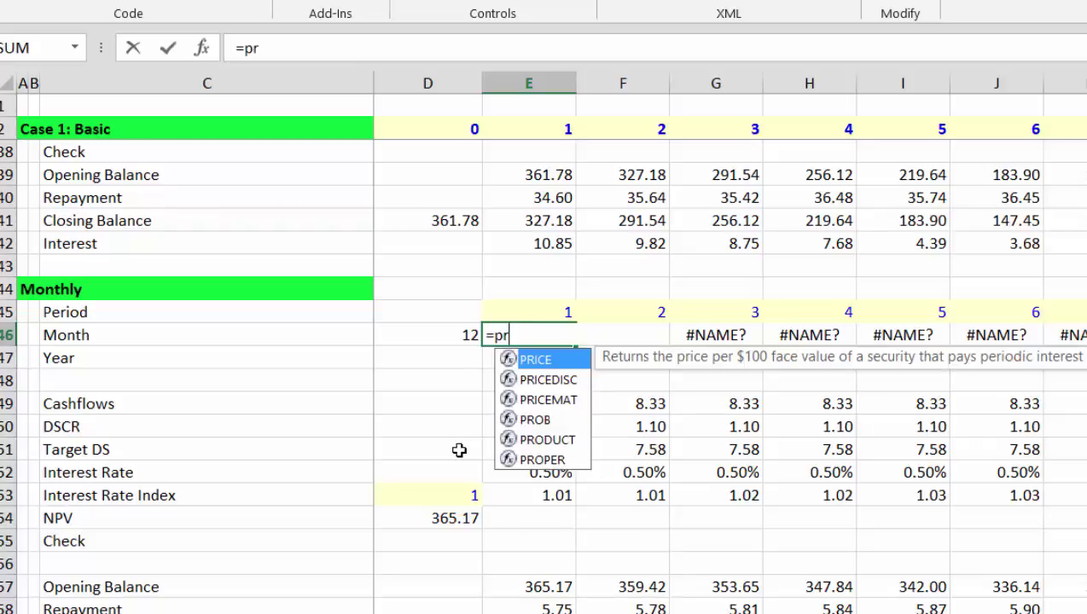
type("er_")
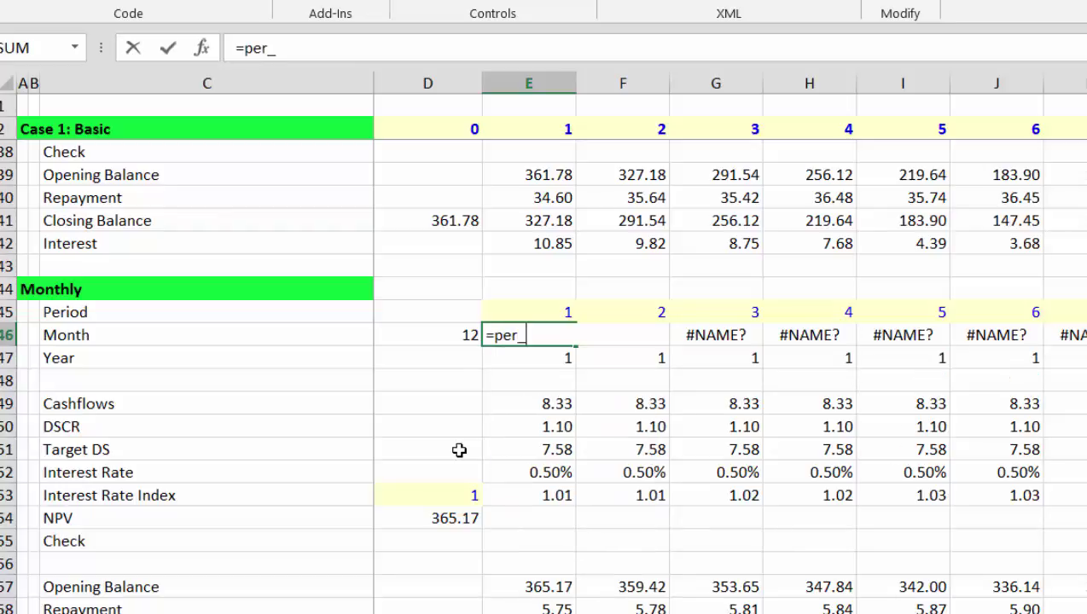
key("BackSpace")
key("Down")
key("Down")
key("Down")
key("Down")
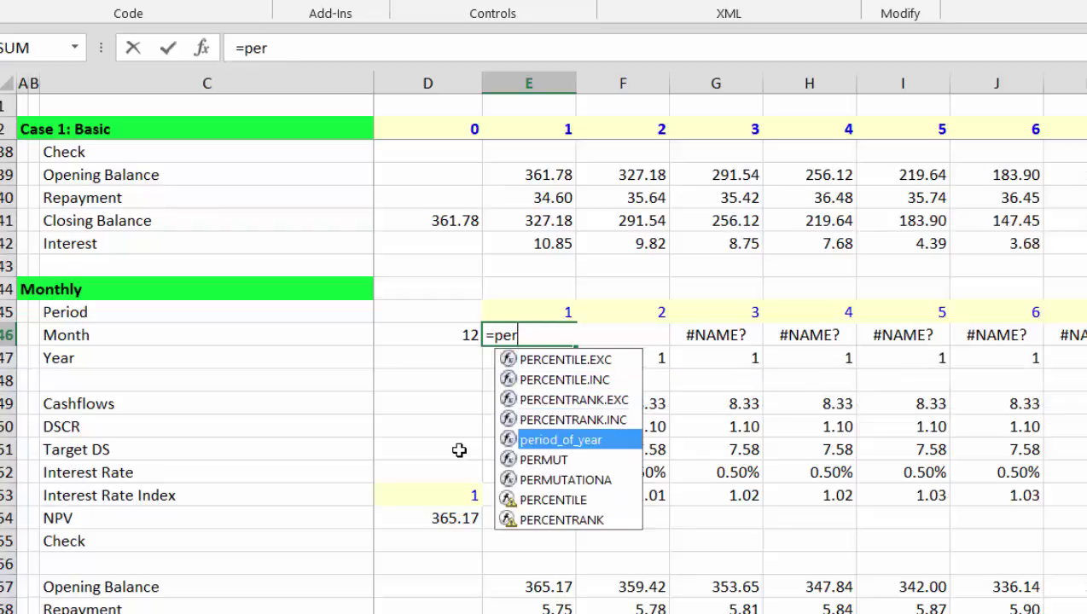
key("Tab")
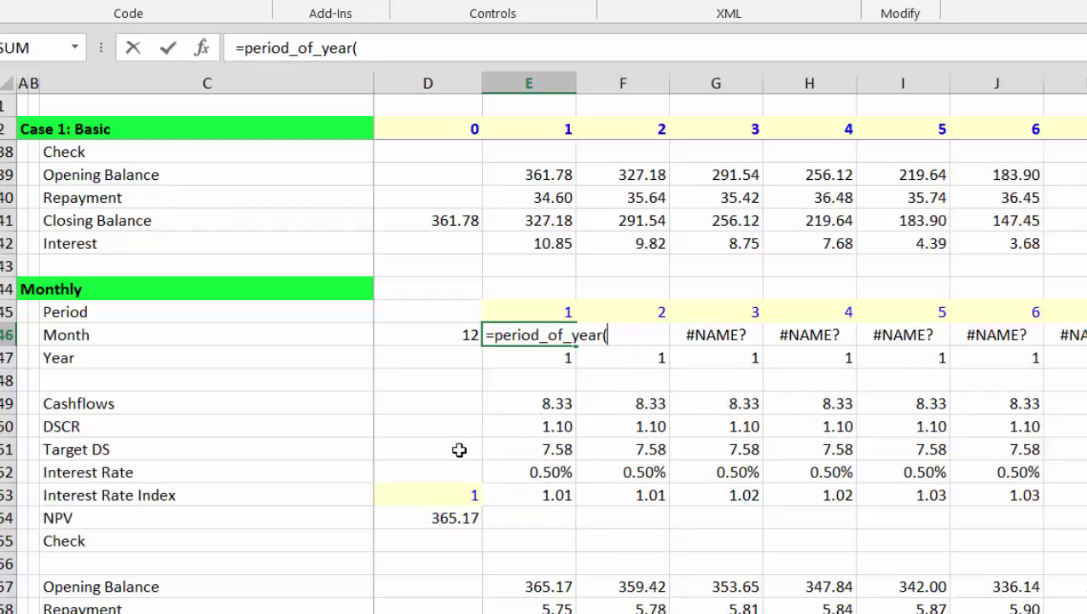
key("ctrl+a")
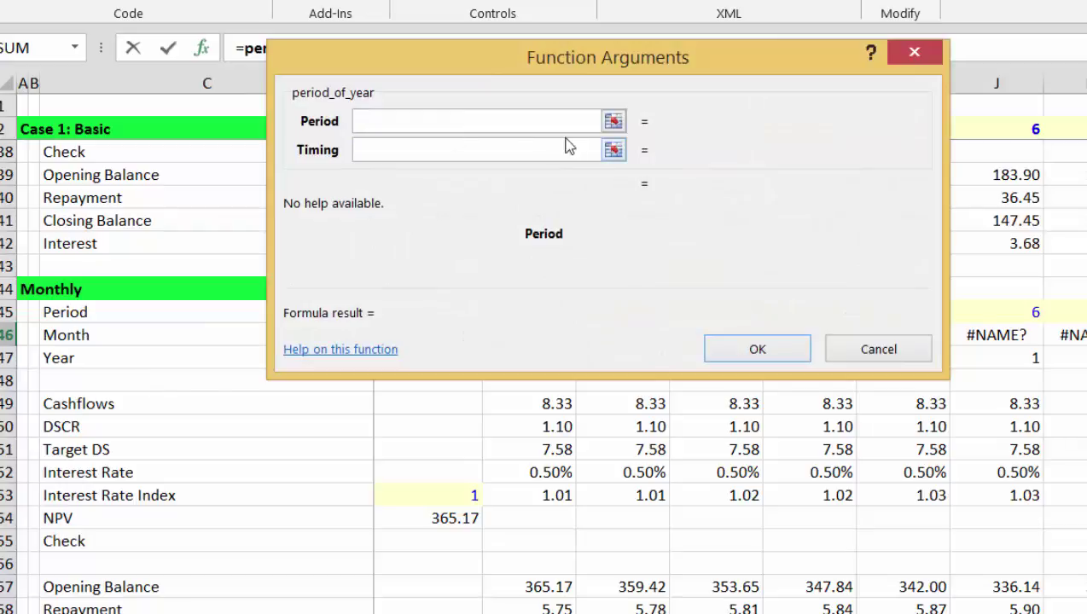
Set the function's Period to E145 and Timing to $D$146, and copy the formula across the Month row.
left_click(613, 122)
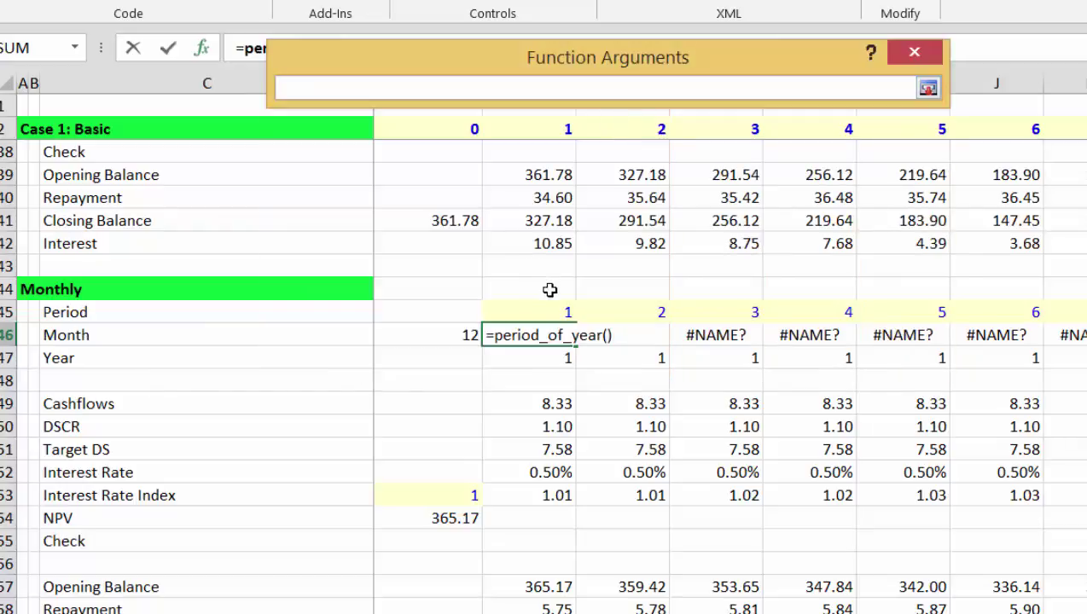
left_click(554, 314)
key("Return")
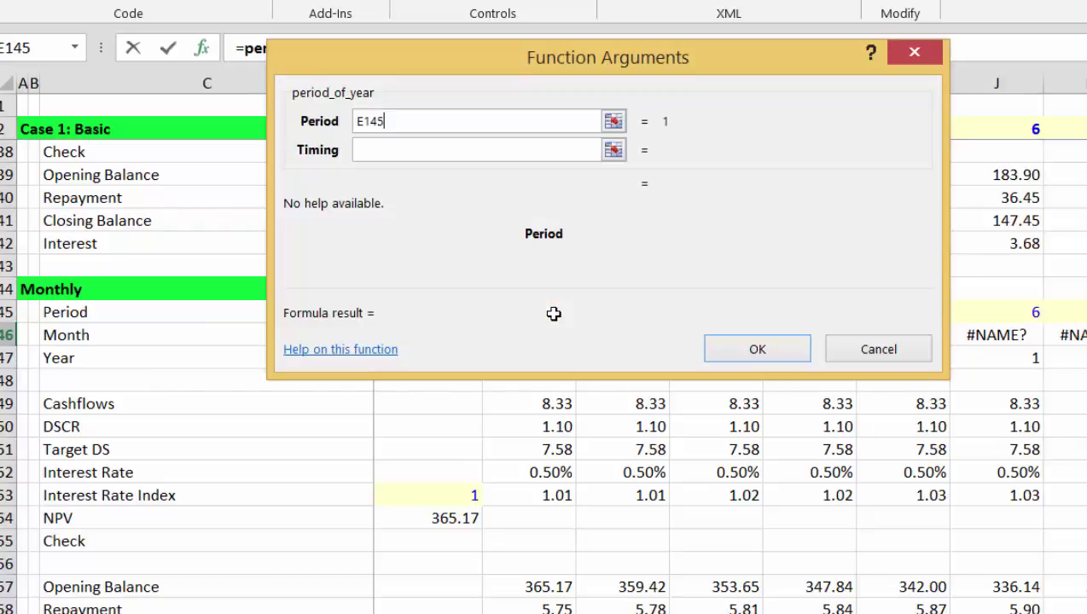
left_click(613, 151)
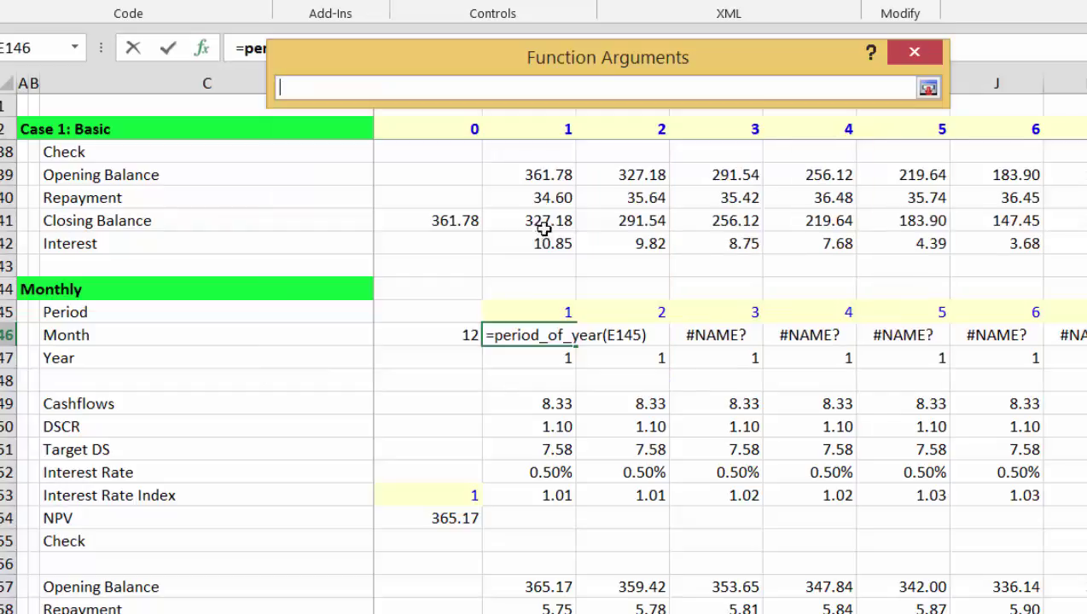
left_click(459, 335)
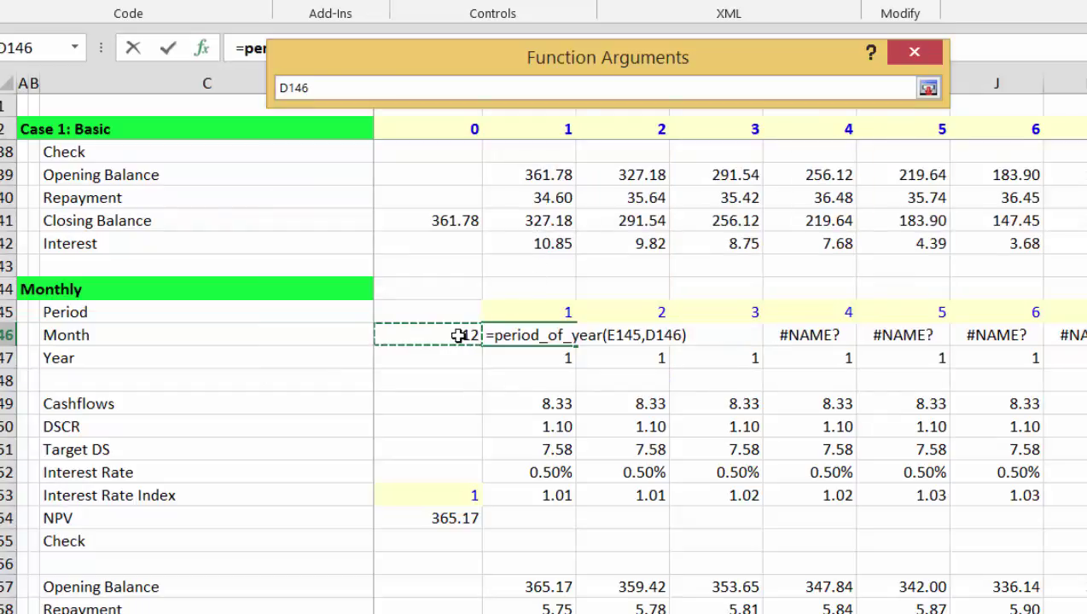
key("F4")
key("Return")
key("Return")
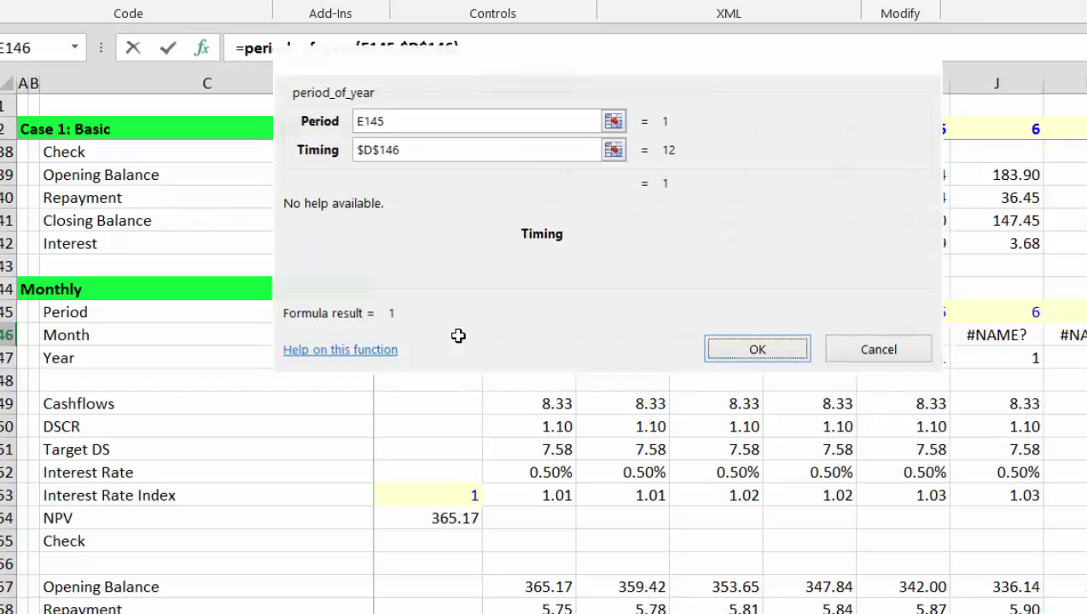
key("ctrl+shift+Right")
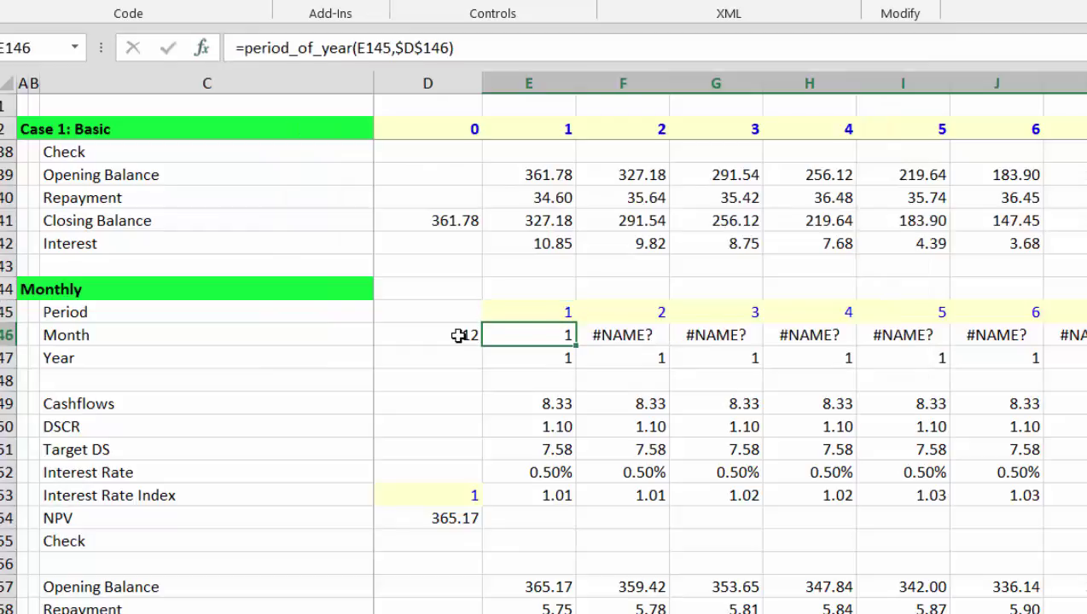
key("ctrl+r")
Examine the month numbering along the Monthly Month row against the period and year rows.
key("Right")
key("Right")
key("Right")
key("Right")
key("Right")
key("Right")
key("Right")
key("Right")
key("Right")
key("Right")
key("Right")
key("Right")
key("Right")
key("Right")
key("Right")
key("Right")
key("Right")
key("Right")
key("Right")
key("Right")
key("Right")
key("Right")
key("Right")
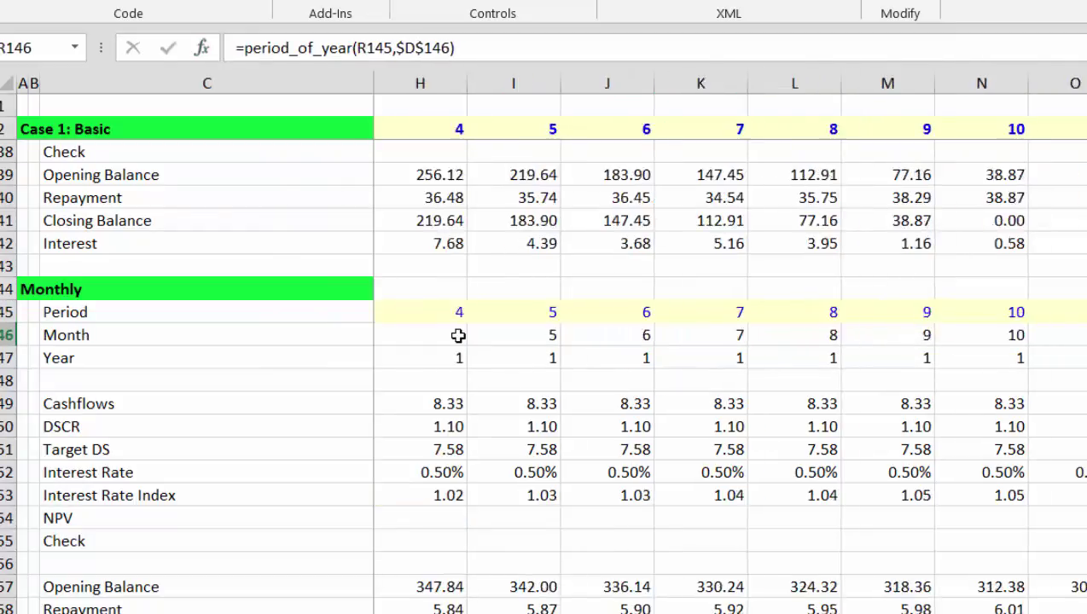
key("Right")
key("Right")
key("Right")
key("Right")
key("Right")
key("Right")
key("Right")
key("Right")
key("Right")
key("Right")
key("Right")
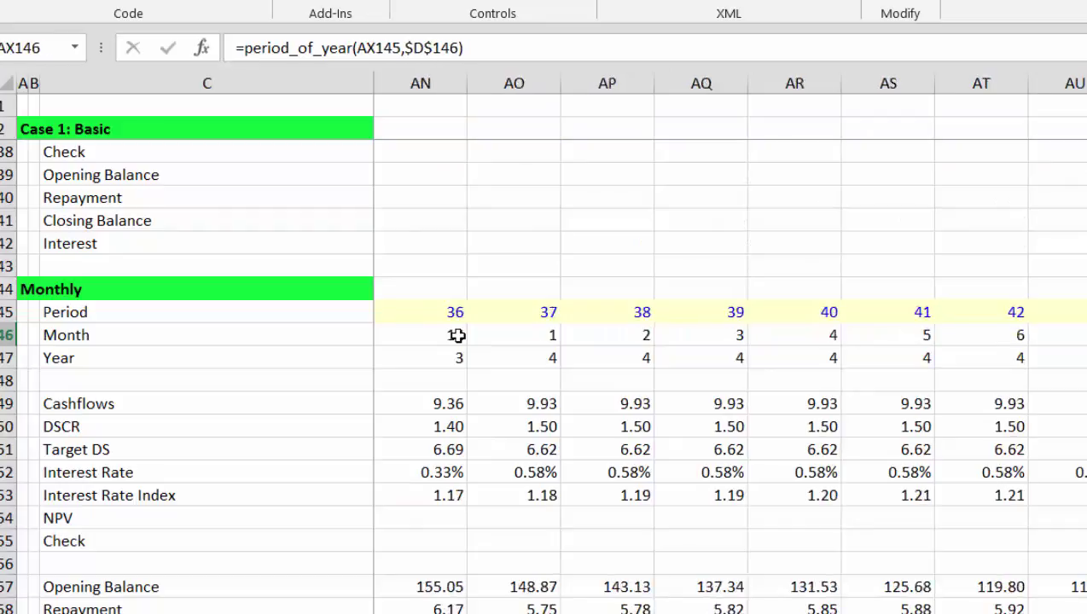
Change the Monthly section's Year formula in E147 to divide E145 by $D$146 instead of the hard-coded number.
key("ctrl+Left")
key("Left")
key("Right")
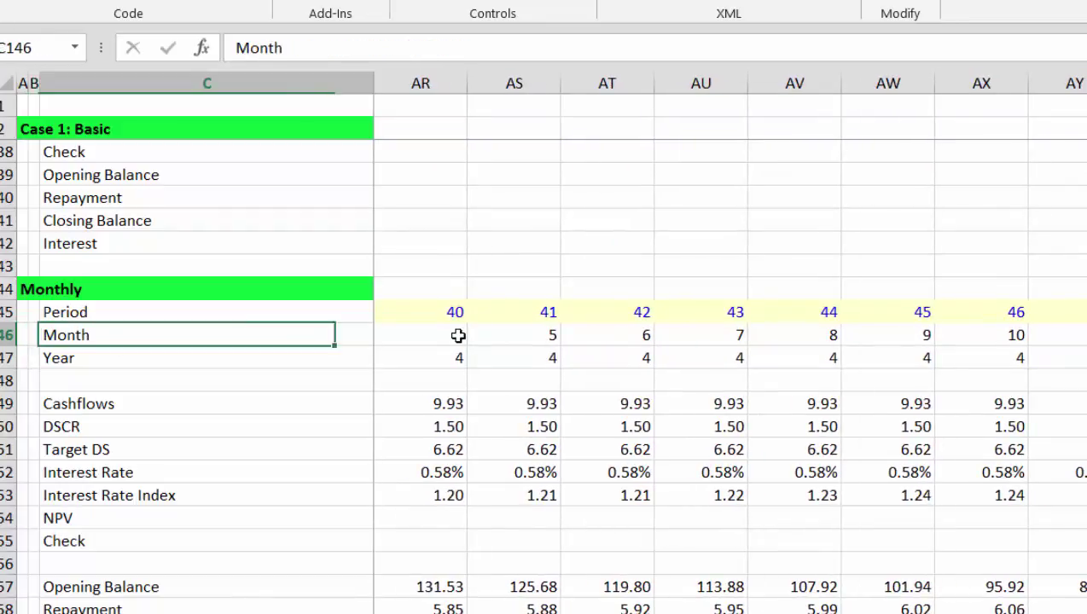
key("Right")
key("Right")
key("Left")
key("Right")
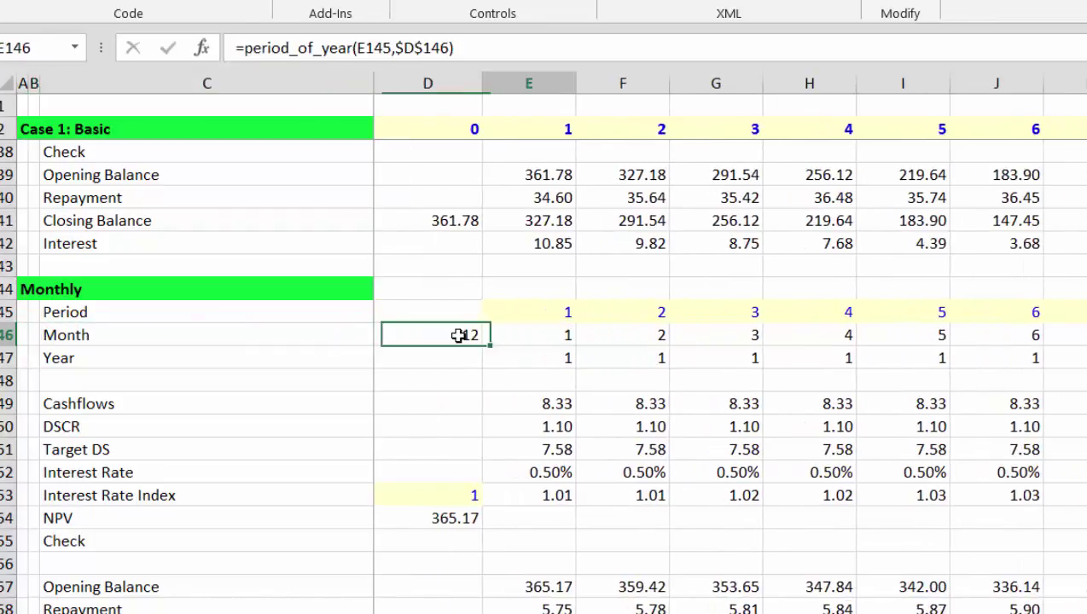
key("Down")
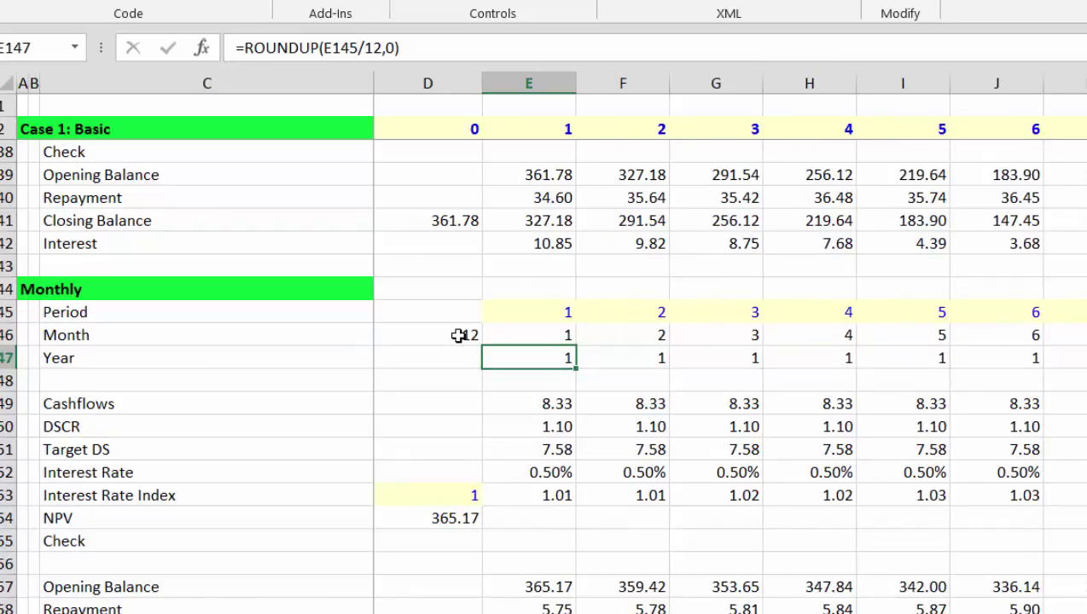
key("F2")
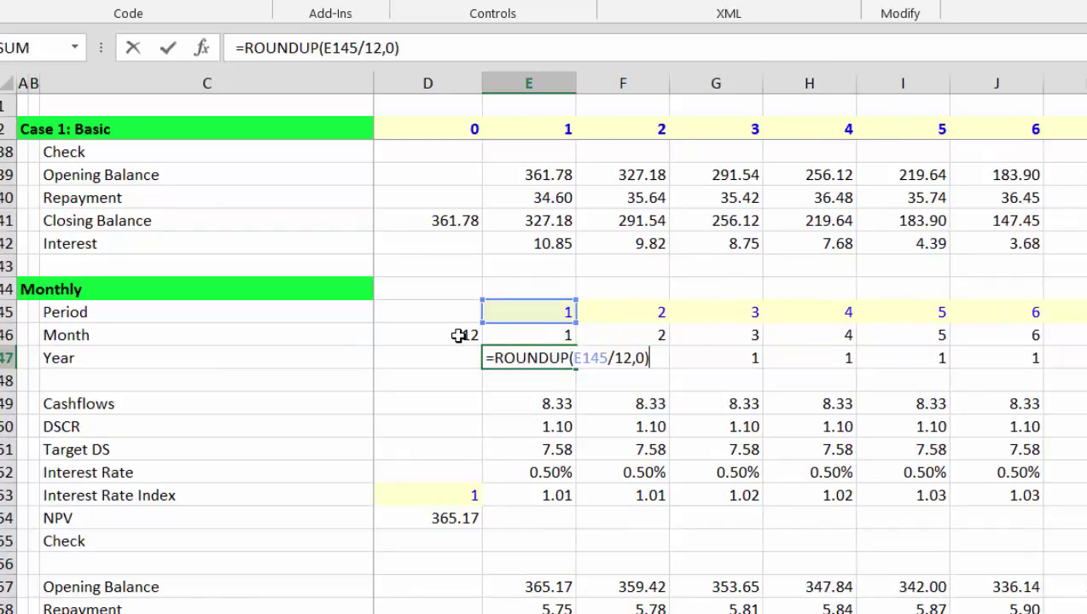
key("Left")
key("Left")
key("Left")
key("BackSpace")
key("BackSpace")
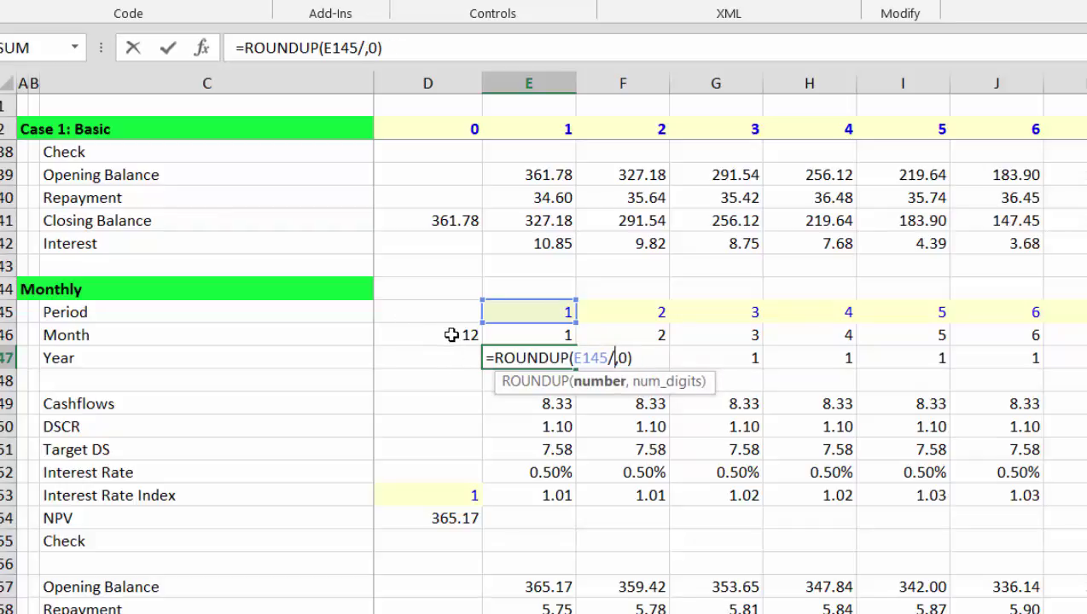
left_click(452, 336)
key("F4")
key("Return")
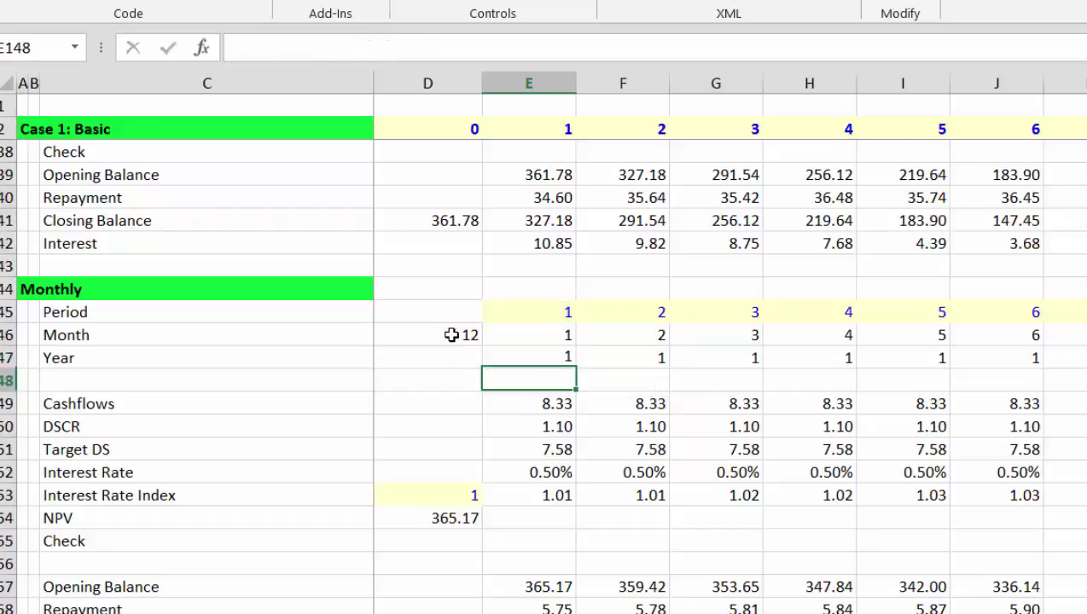
Copy the Year formula from E147 across the Monthly Year row.
key("Up")
key("ctrl+shift+Right")
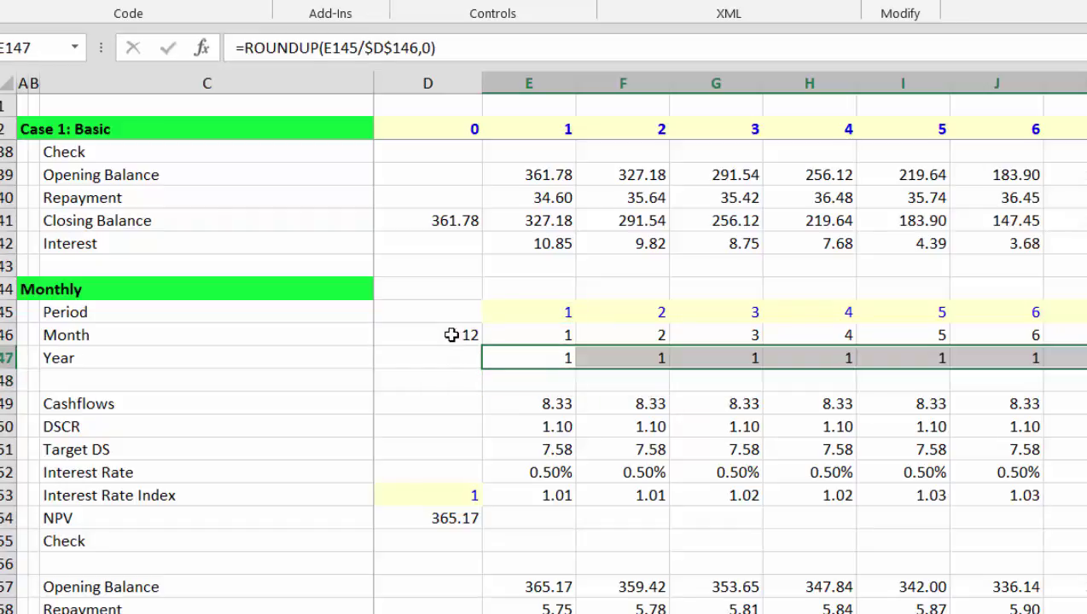
key("Down")
Set the Monthly periods per year in D146 to 4.
left_click(451, 335)
key("Left")
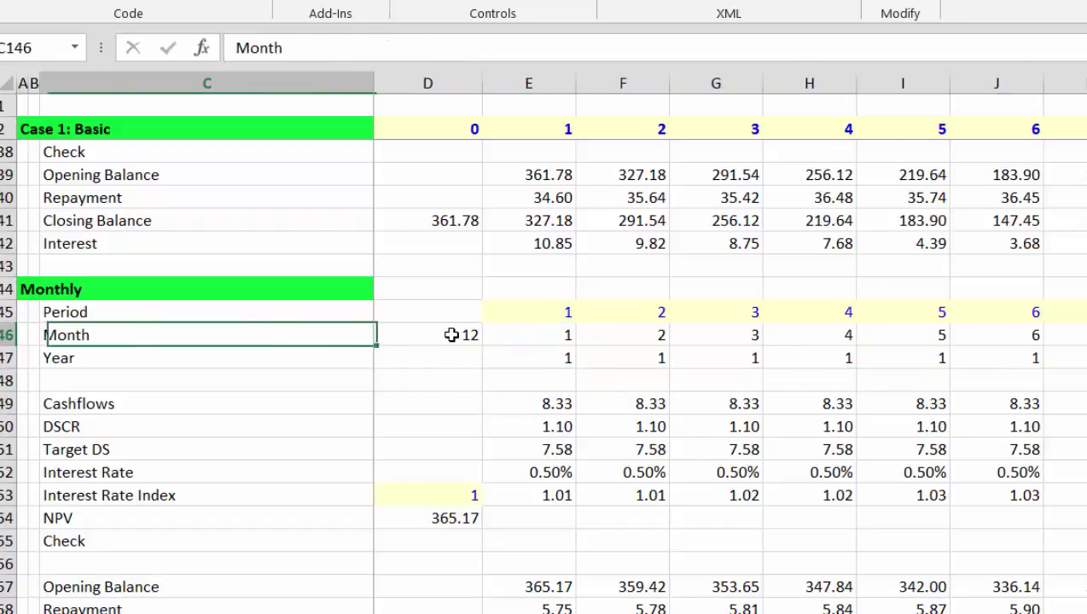
key("Right")
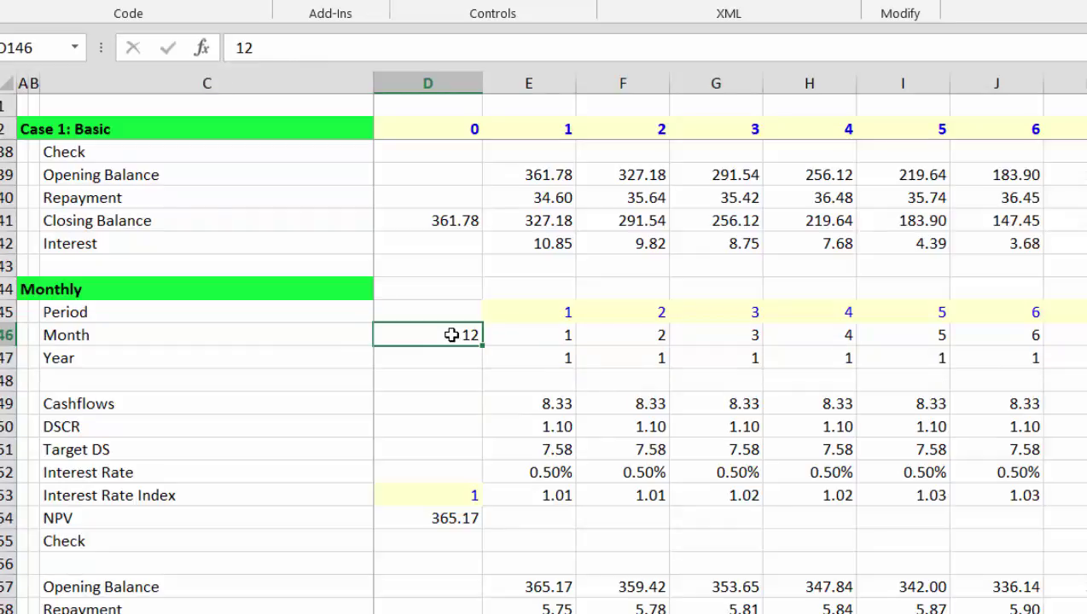
type("4")
key("Return")
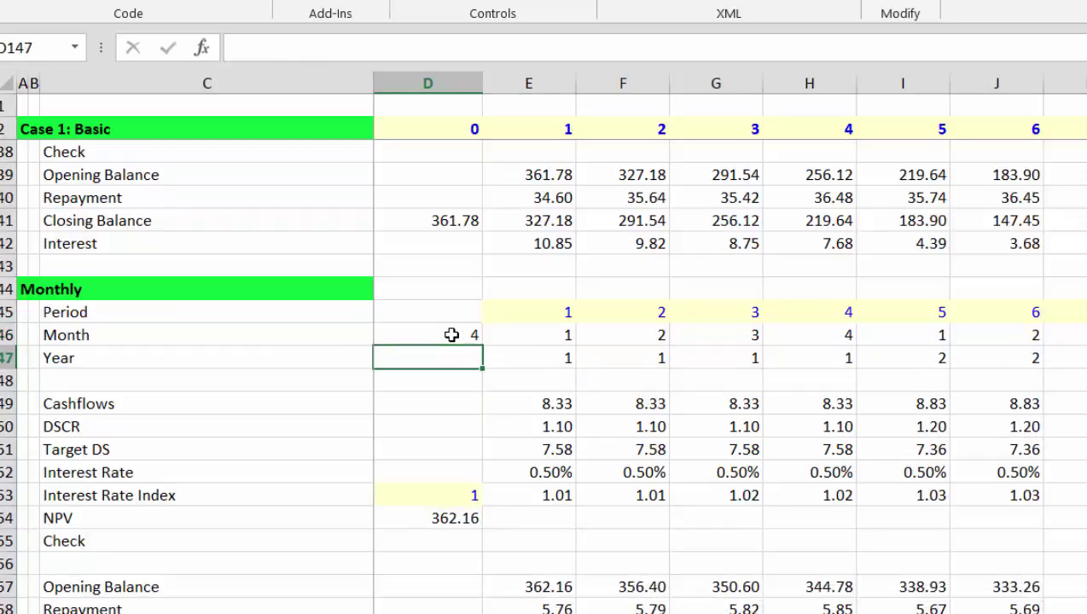
left_click(451, 336)
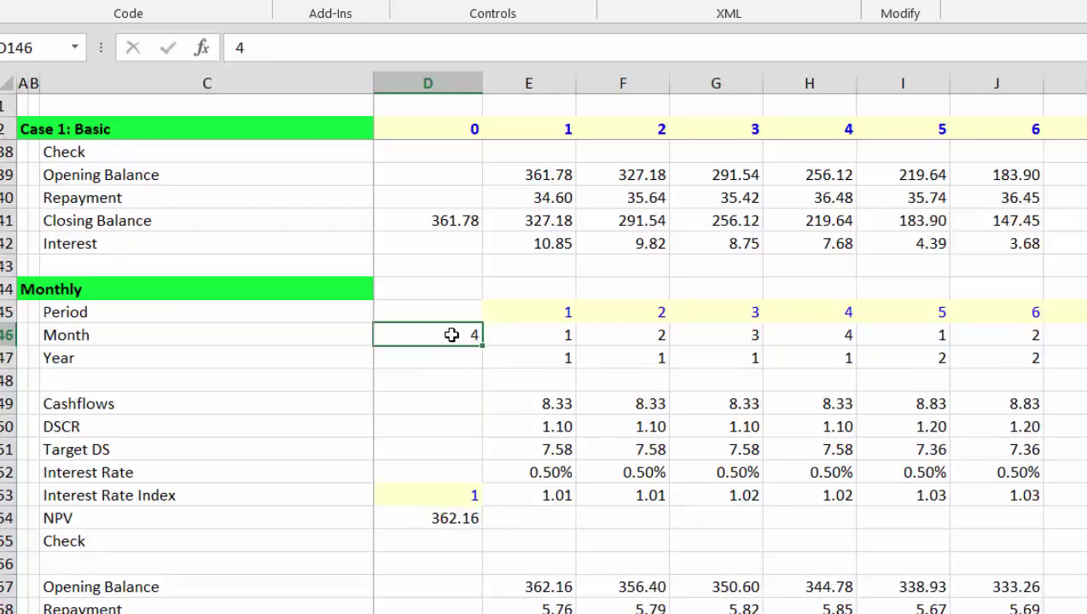
Examine how the Monthly Month and Year rows number the periods with four periods per year.
key("Left")
key("Right")
key("Left")
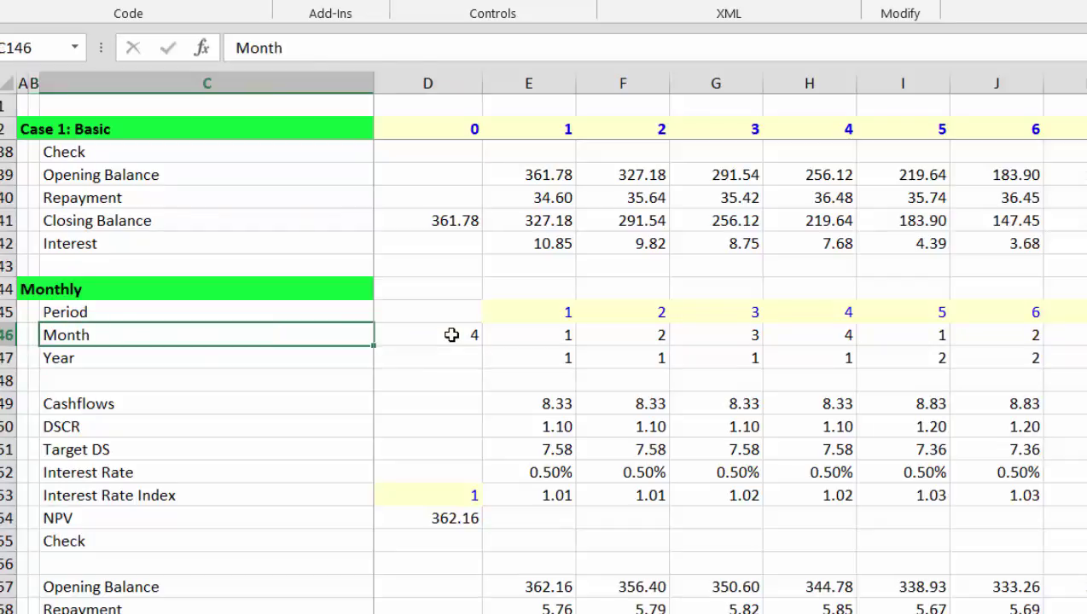
key("Right")
key("Right")
key("Left")
key("Down")
key("Right")
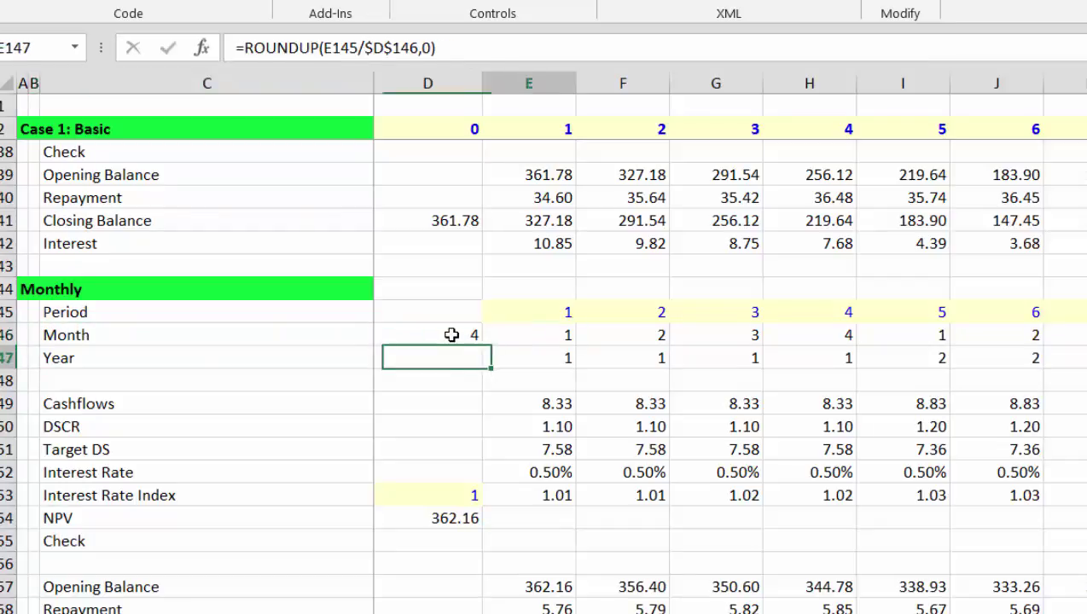
key("Right")
key("Right")
key("Right")
key("Right")
key("Left")
key("Left")
key("Left")
key("Left")
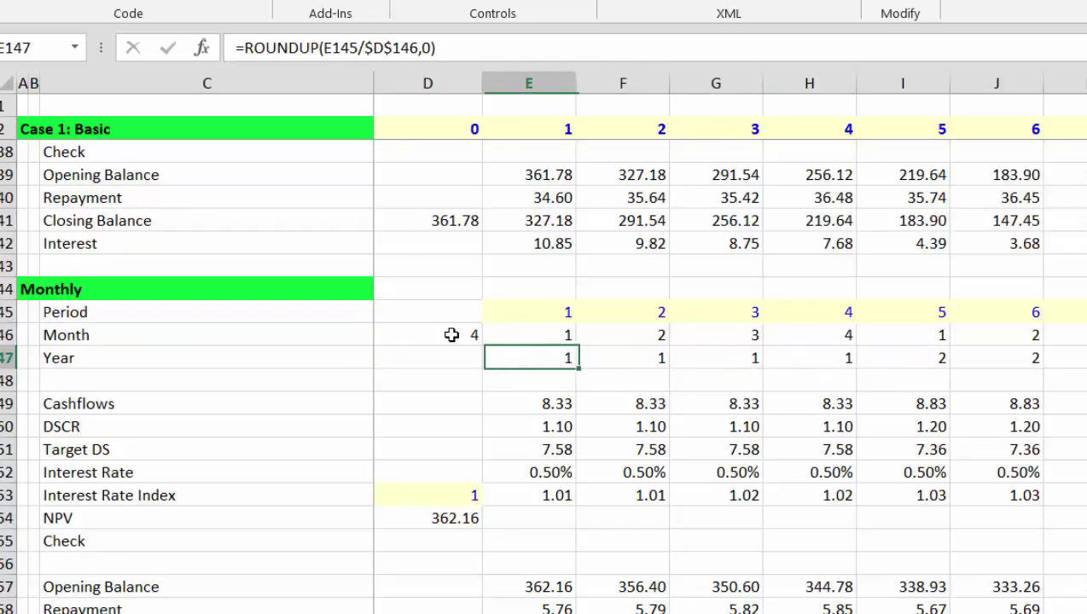
key("Right")
key("Right")
key("Right")
key("Right")
key("Right")
key("Left")
key("Left")
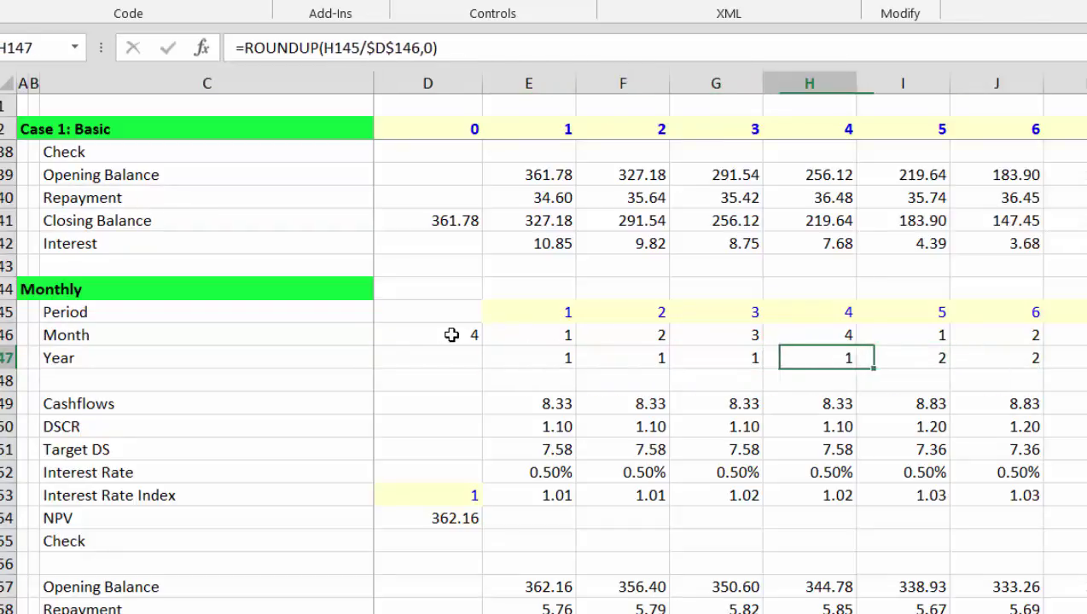
key("Left")
key("Left")
key("Left")
key("Left")
key("Up")
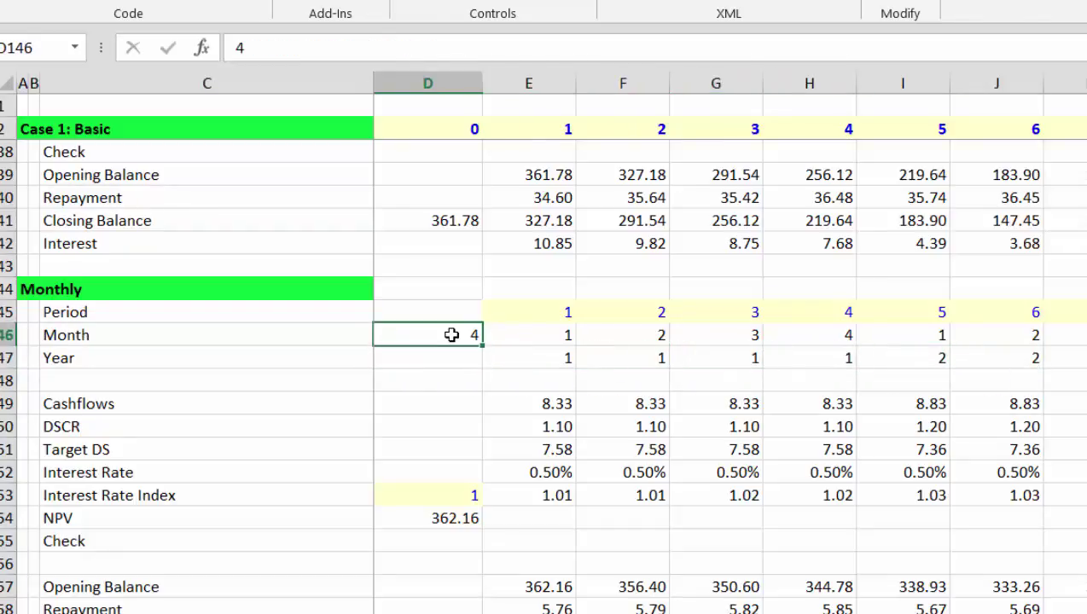
Try 6, 2 and 4 as the periods per year in D146, and restore it to 12.
type("6")
key("Return")
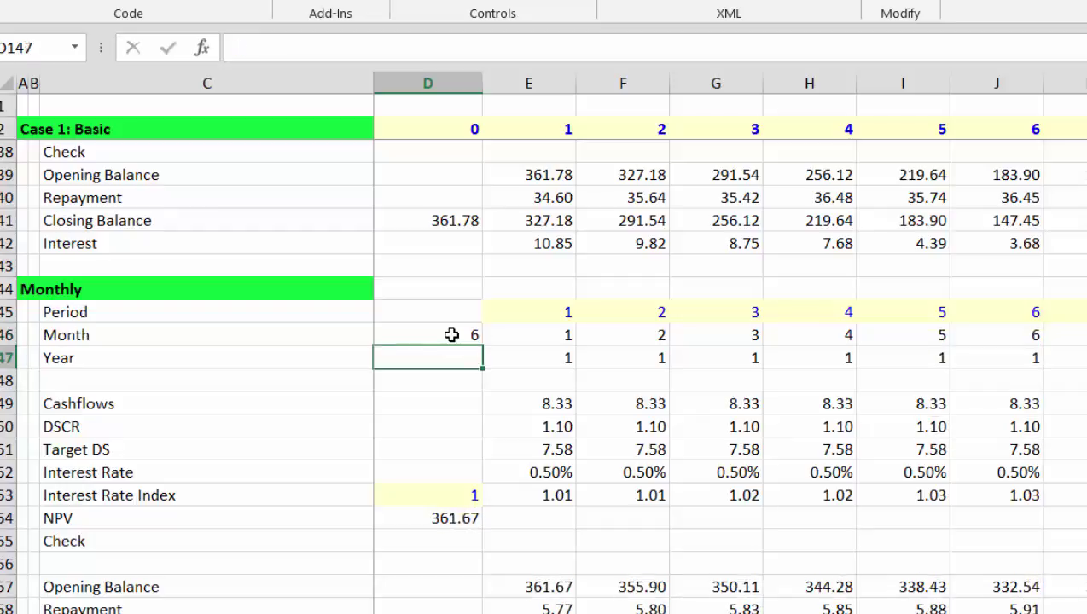
key("Up")
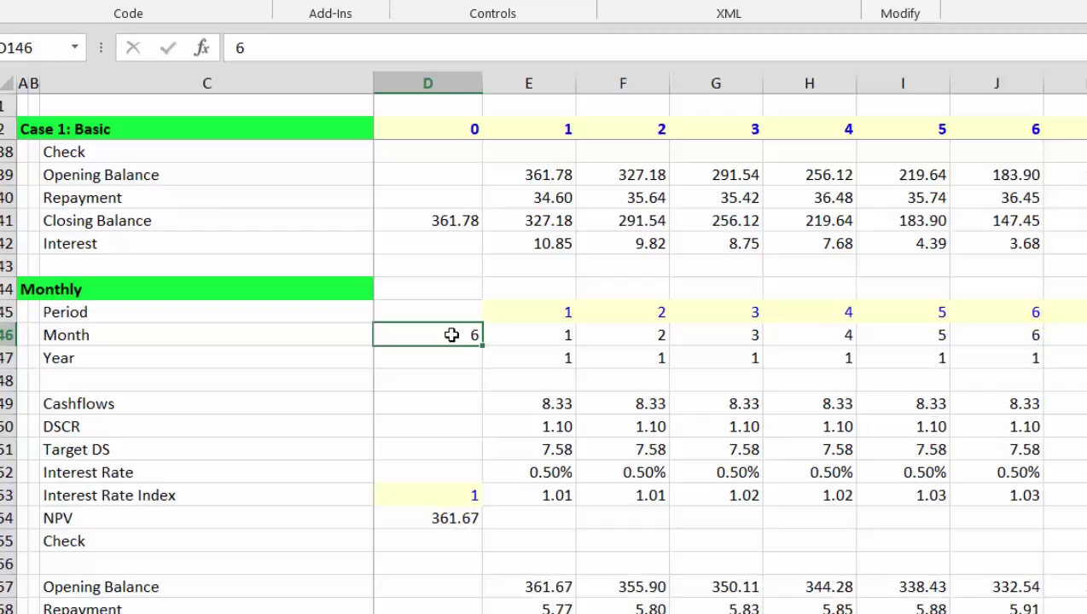
type("2")
key("Return")
key("Up")
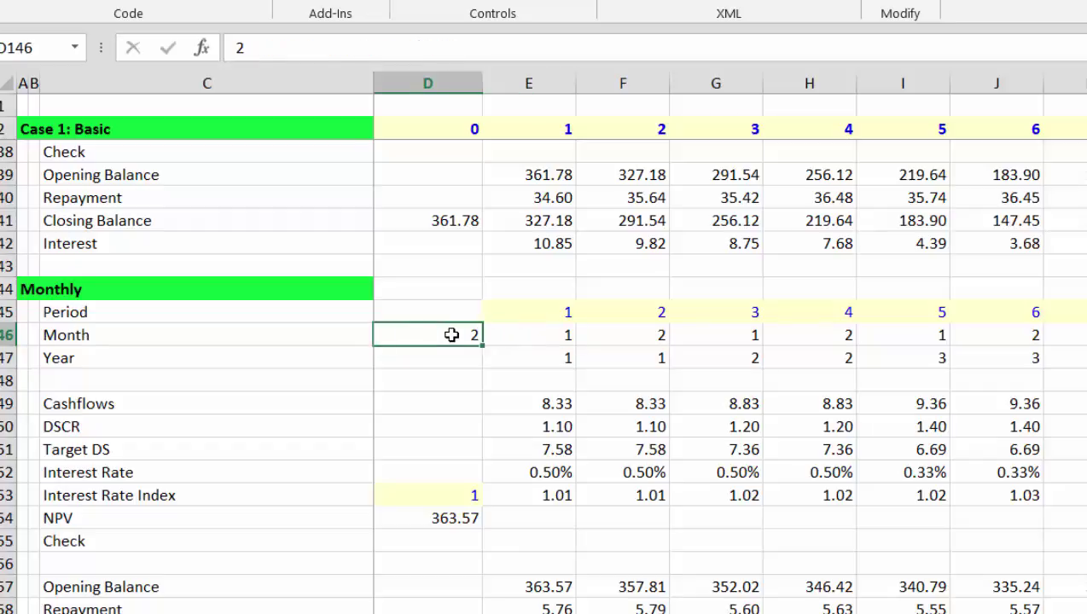
type("4")
key("Return")
key("Up")
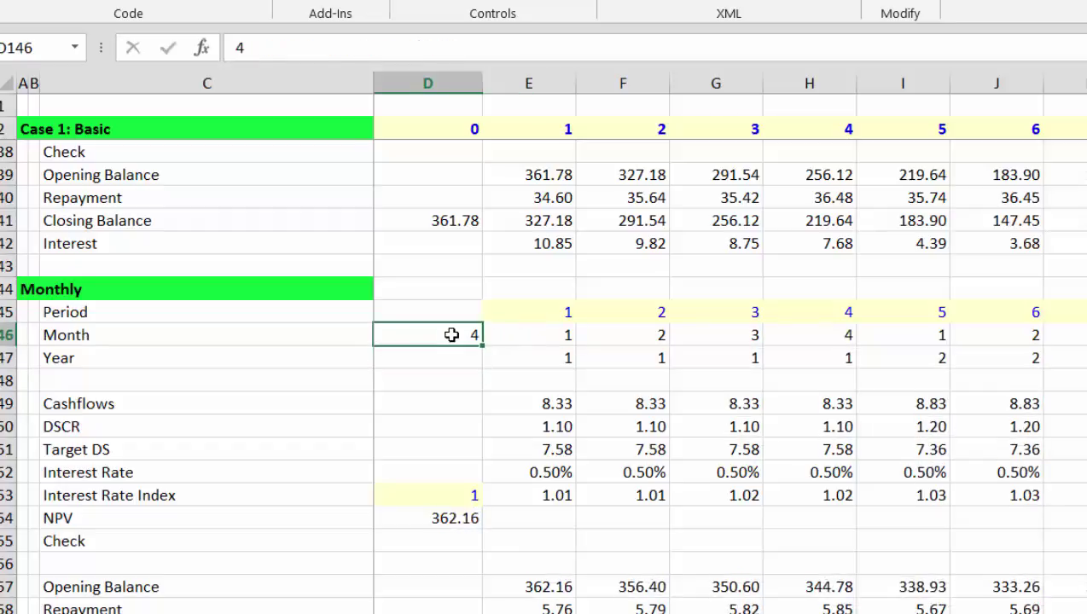
type("11")
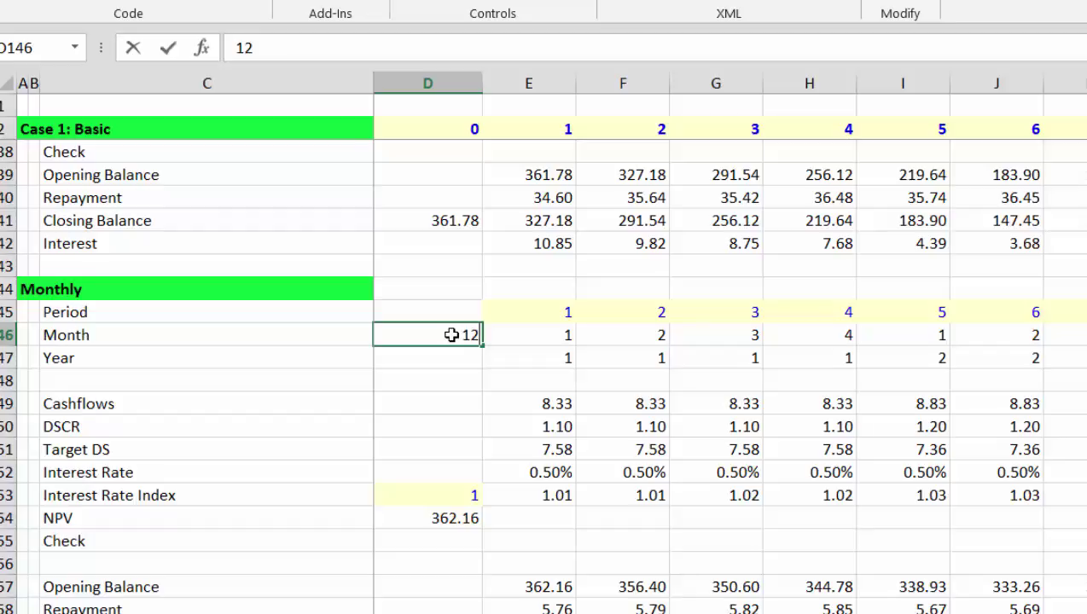
key("Return")
Change the Monthly Cashflows formula in E149 to divide the LOOKUP by $D$146, and copy it across the row.
key("Down")
key("Down")
key("Right")
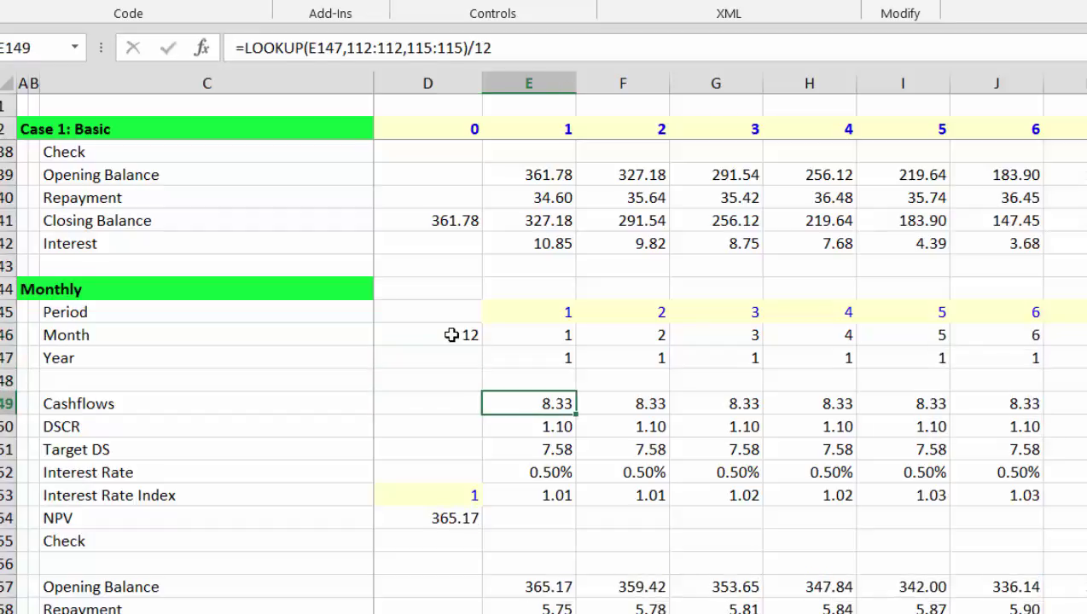
key("F2")
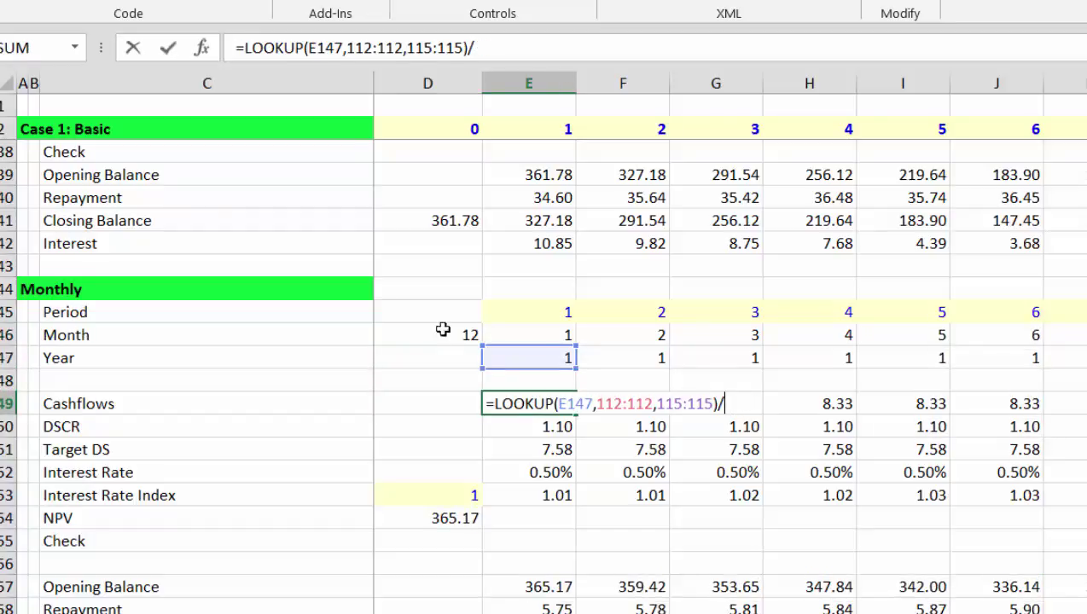
type("/")
left_click(444, 337)
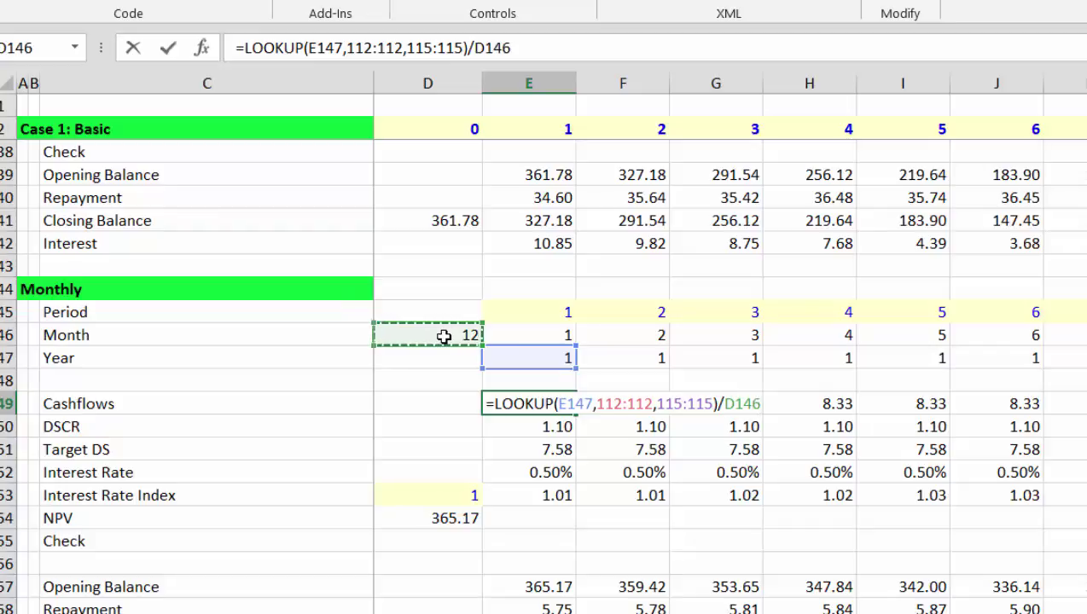
key("F4")
key("ctrl+Return")
key("ctrl+shift+Right")
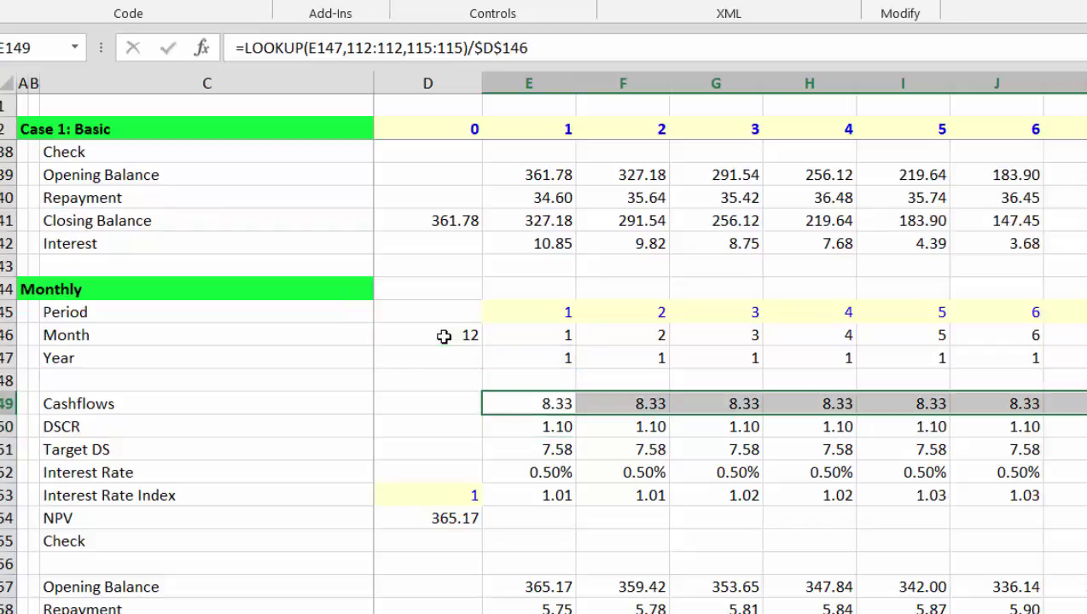
key("Down")
Examine the Monthly Cashflows row across the periods to see how the cash flows follow the year numbers.
key("Up")
key("Right")
key("Right")
key("Right")
key("Right")
key("Right")
key("Right")
key("Right")
key("Right")
key("Right")
key("Right")
key("Right")
key("Right")
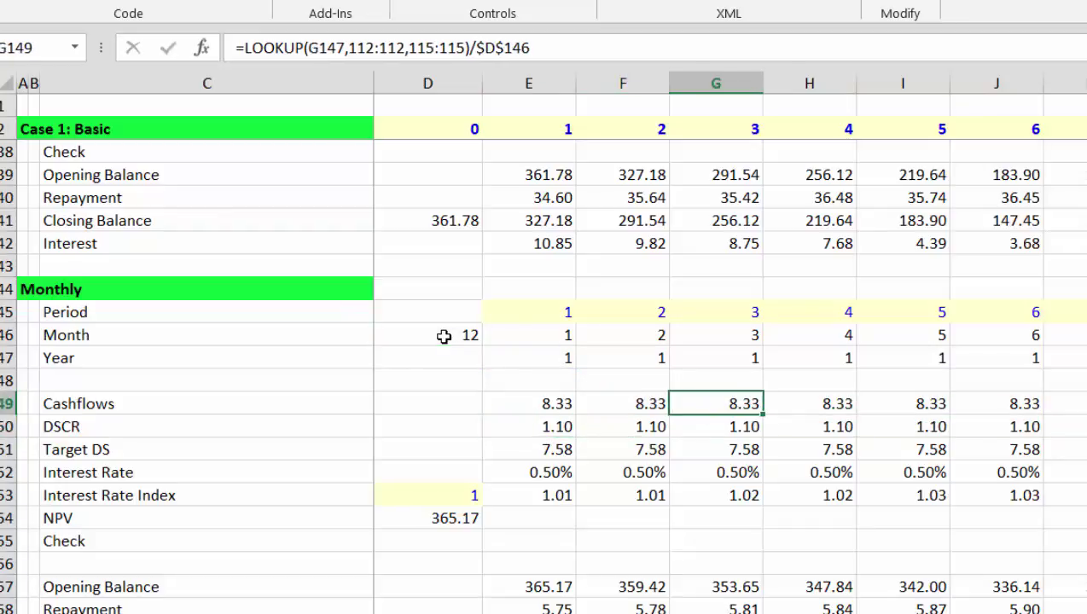
key("Right")
key("Right")
key("Right")
key("Right")
key("Right")
key("Right")
key("Right")
key("Right")
key("Right")
key("Right")
key("Right")
key("Right")
key("Right")
key("Right")
key("Right")
key("Right")
key("Right")
key("Right")
key("Right")
key("Right")
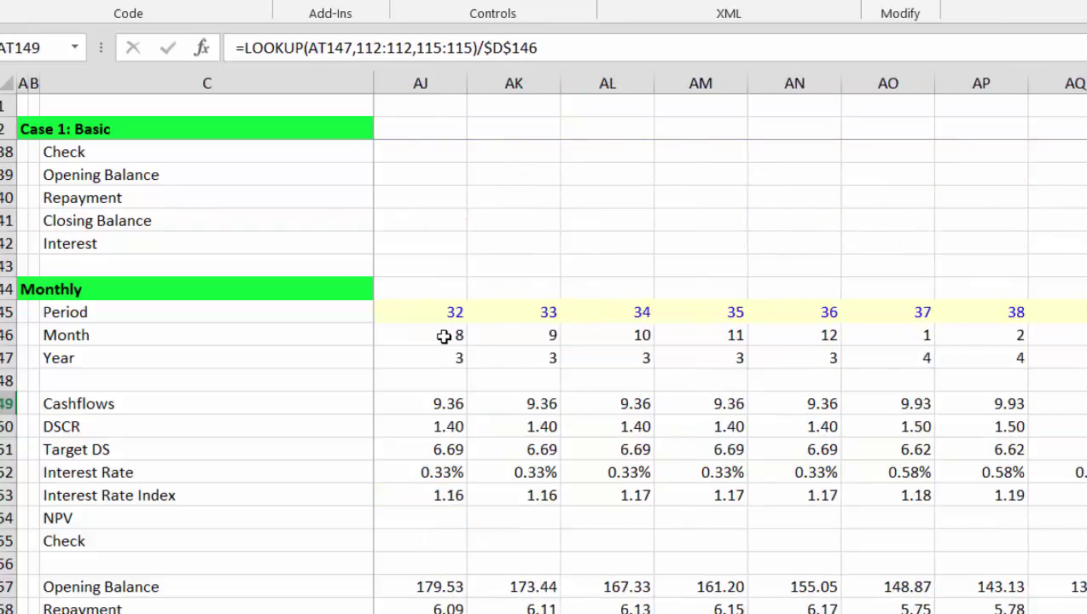
Examine the Monthly DSCR, Target DS and Interest Rate formulas in column E for hard-coded period counts.
key("Home")
key("Down")
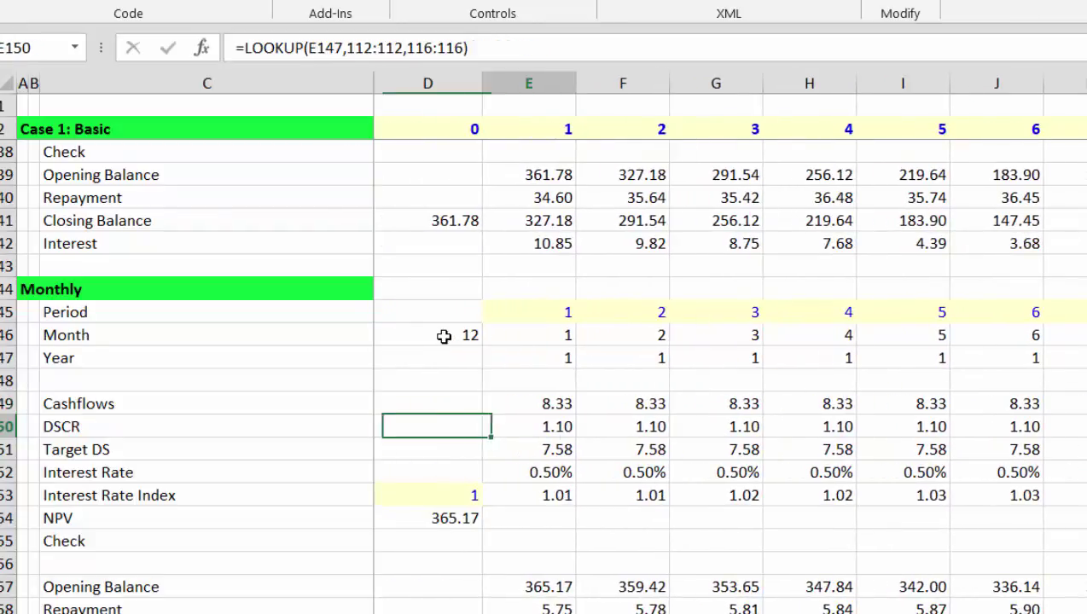
key("Right")
key("Right")
key("Down")
key("Left")
key("Right")
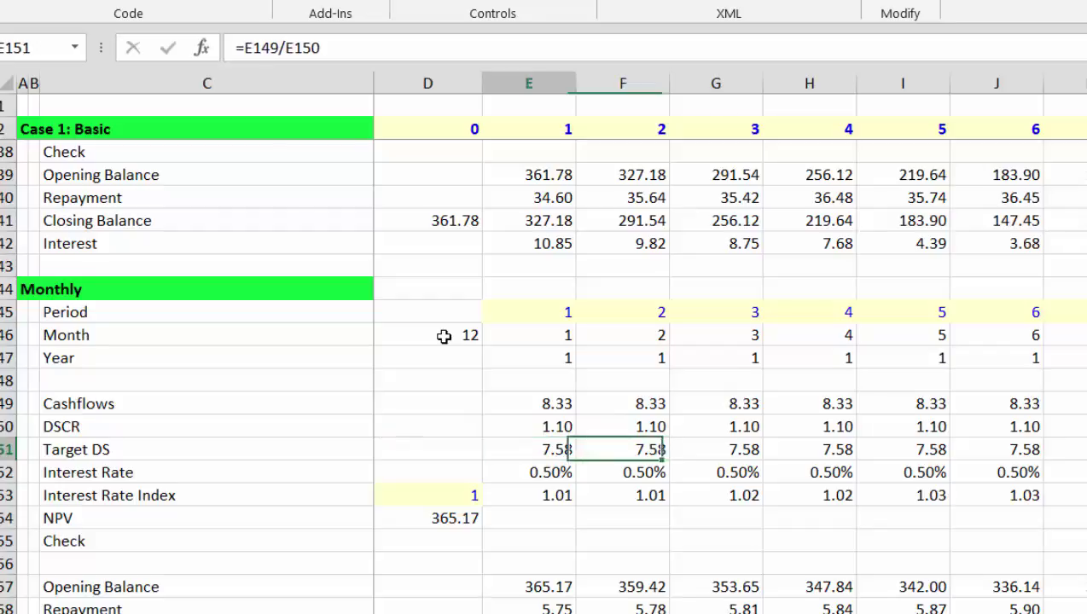
key("Left")
key("Left")
key("Right")
key("Down")
key("Down")
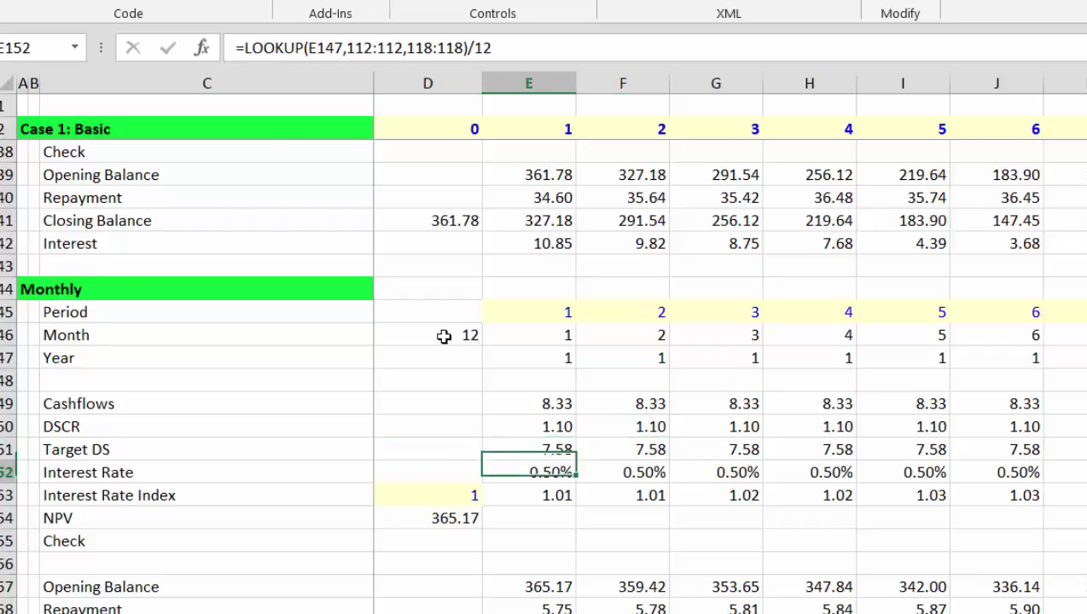
key("Up")
key("Up")
key("Up")
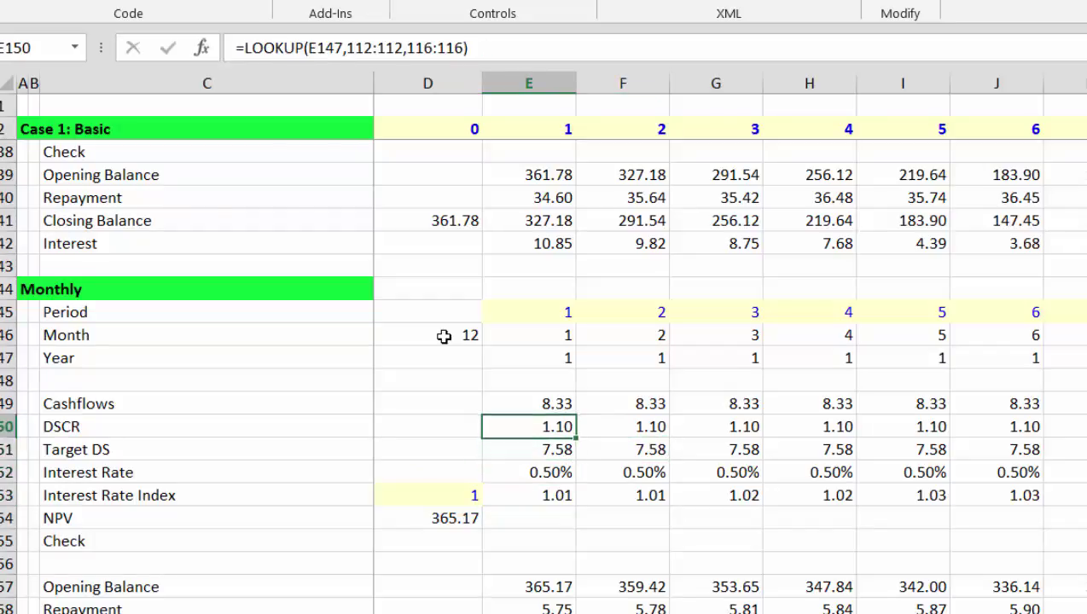
Change the Monthly Interest Rate formula in E152 to divide the LOOKUP by $D$146, and copy it across the row.
key("Down")
key("Down")
key("F2")
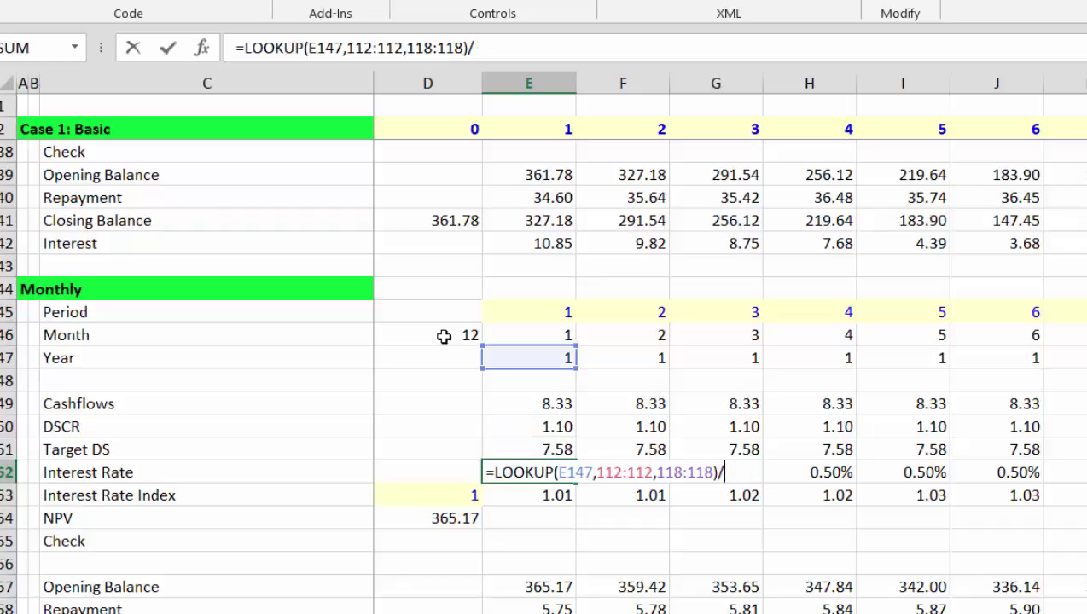
left_click(437, 336)
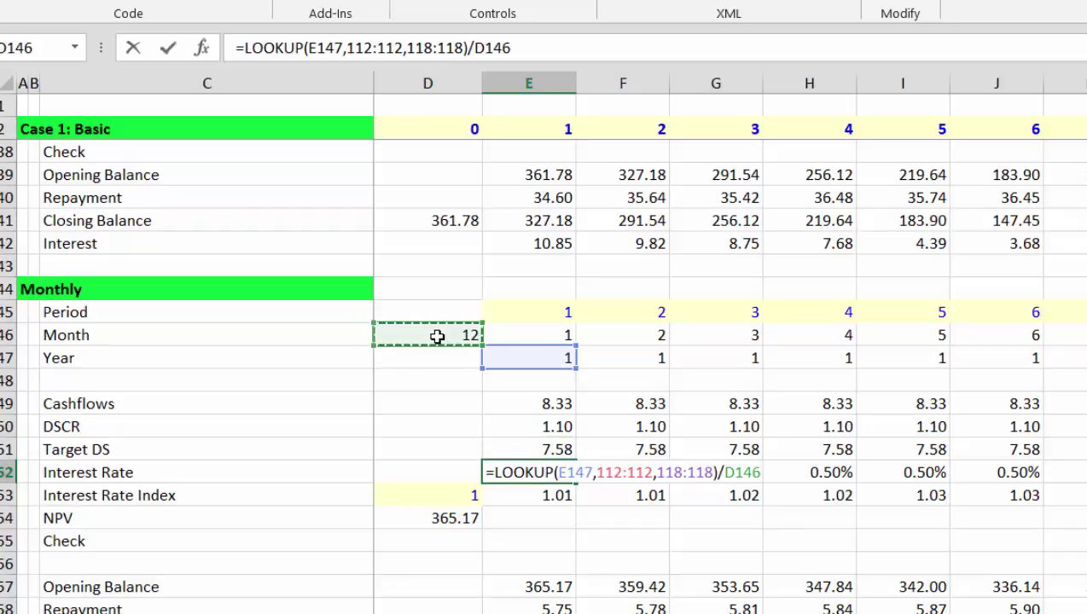
key("F4")
key("Return")
key("Up")
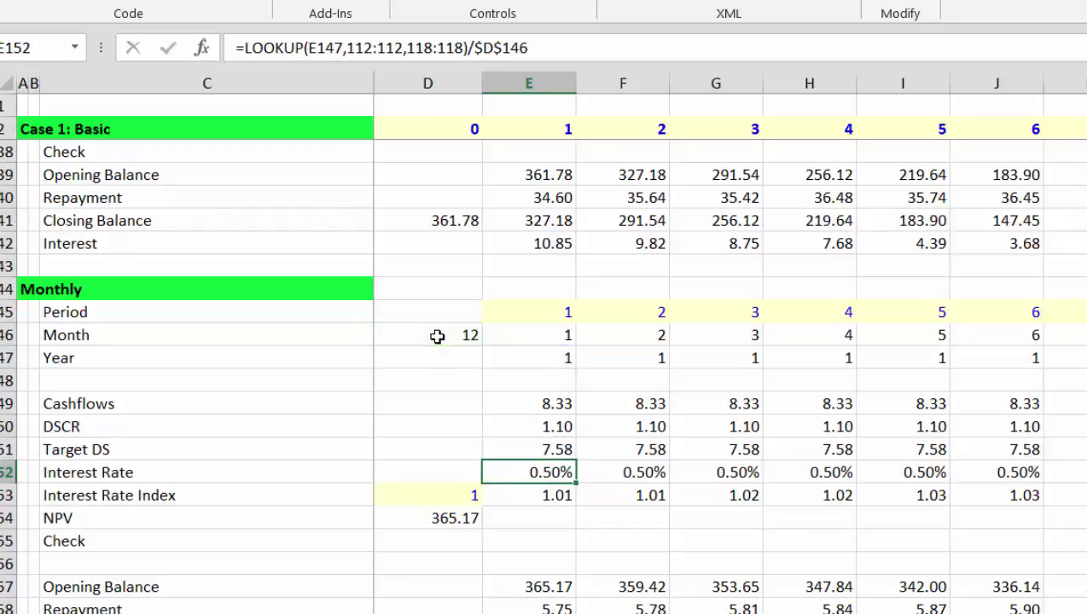
key("ctrl+shift+Right")
Examine the Monthly Interest Rate Index formula in E153 and the NPV formula in D154.
key("Down")
key("ctrl+shift+Right")
key("ctrl+shift+Left")
key("F2")
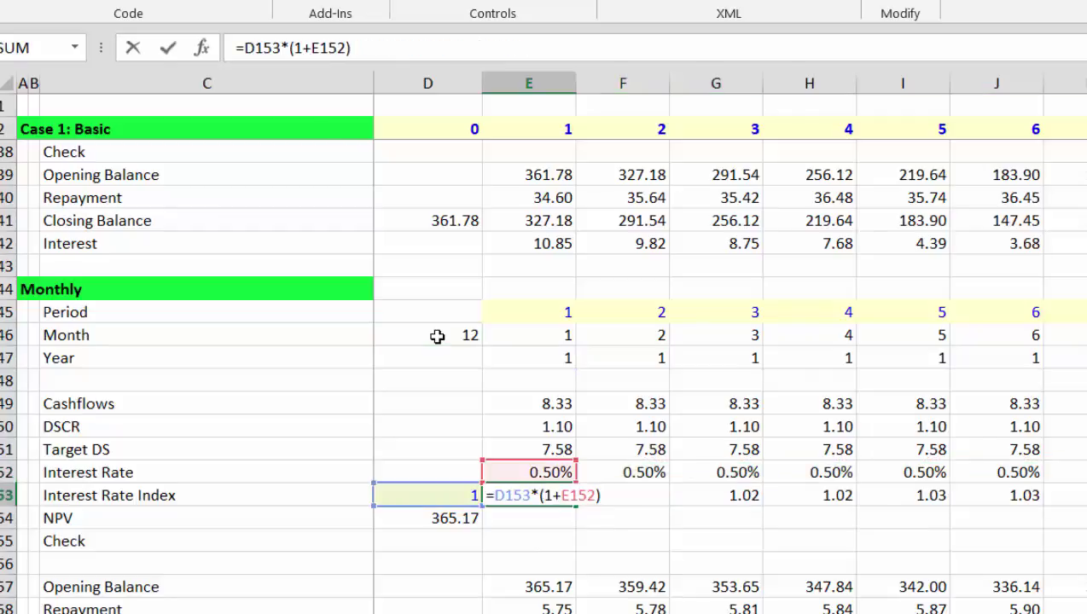
key("Return")
key("Up")
key("F2")
key("Escape")
key("Left")
key("Up")
key("Down")
key("Down")
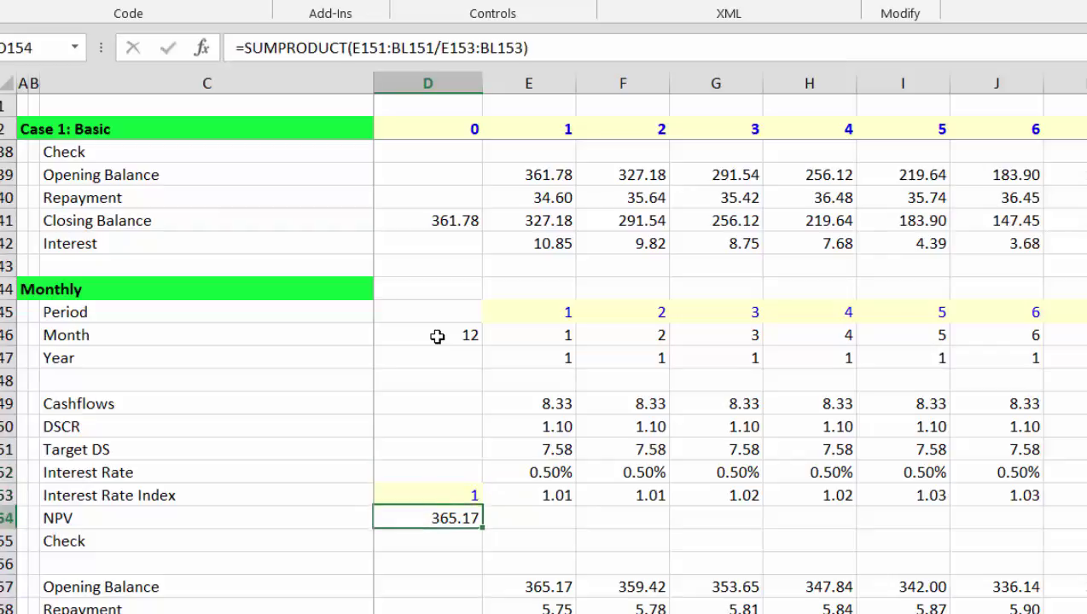
Review the annual opening debt amount in D125, above the Semi Annual section, for comparison with the Monthly NPV.
key("Up")
key("Up")
key("Up")
key("Up")
key("Up")
key("Up")
key("Up")
key("Up")
key("Up")
key("Up")
key("Up")
key("Up")
key("Up")
key("Up")
key("Up")
key("Up")
key("Up")
key("Up")
key("Up")
key("Up")
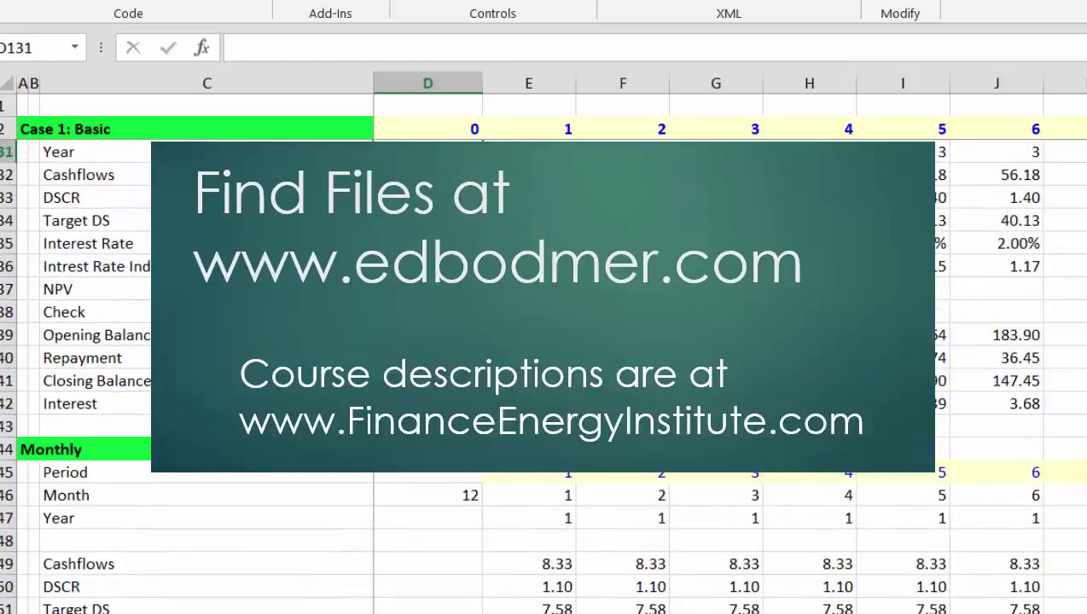
key("Down")
key("Down")
key("Down")
key("Down")
key("Down")
key("Down")
key("Down")
key("Up")
key("Up")
key("Up")
key("Up")
key("Up")
key("Up")
key("Up")
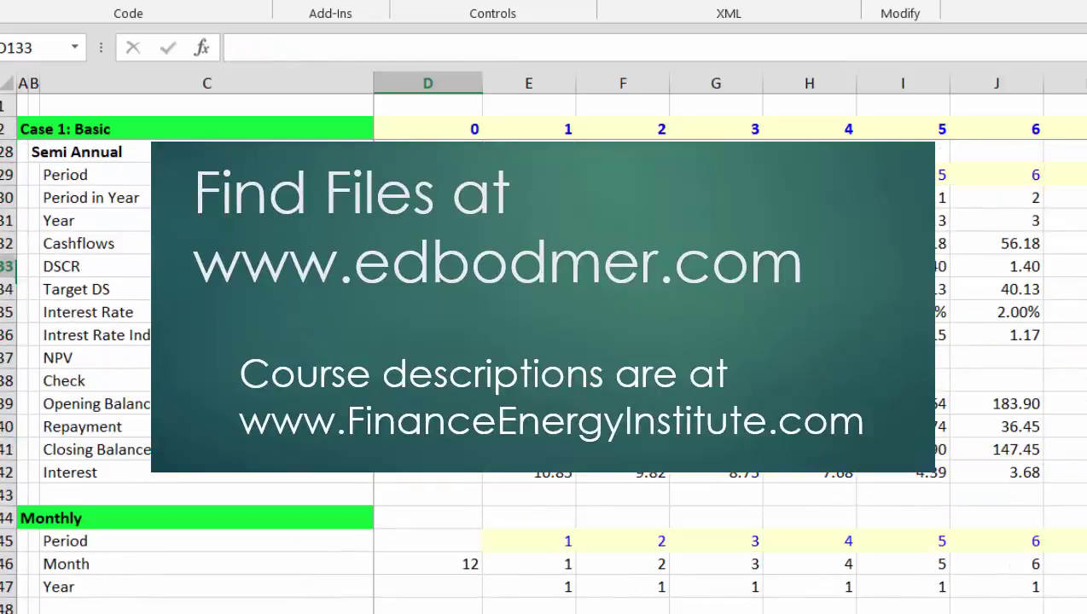
key("Up")
key("Up")
key("Up")
key("Up")
key("Up")
key("Down")
key("Down")
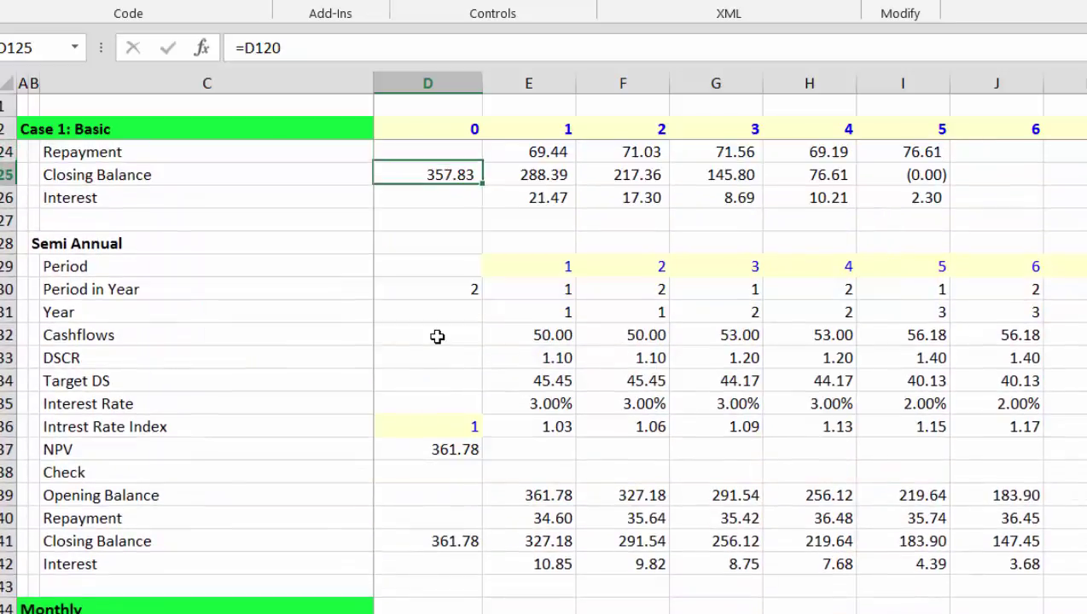
Examine the Semi Annual NPV in D137 and compare it with the annual debt amount.
key("Down")
key("Down")
key("Down")
key("Down")
key("Down")
key("Down")
key("Down")
key("Down")
key("Down")
key("Down")
key("Down")
key("Down")
key("Up")
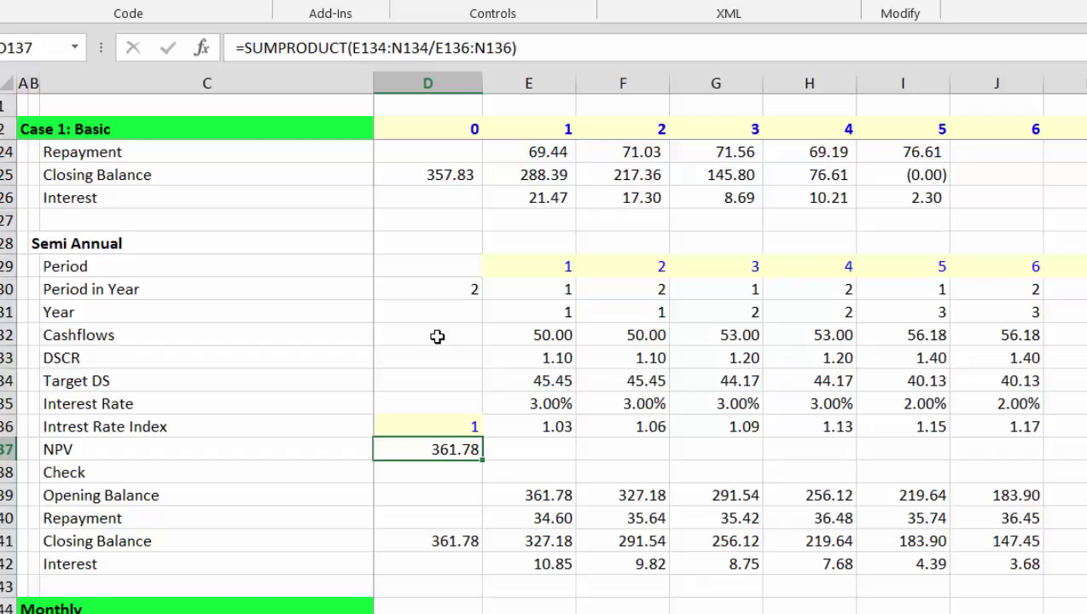
Examine the Monthly NPV in D154 and compare it with the Semi Annual NPV.
key("Down")
key("Down")
key("Down")
key("Down")
key("Down")
key("Down")
key("Down")
key("Down")
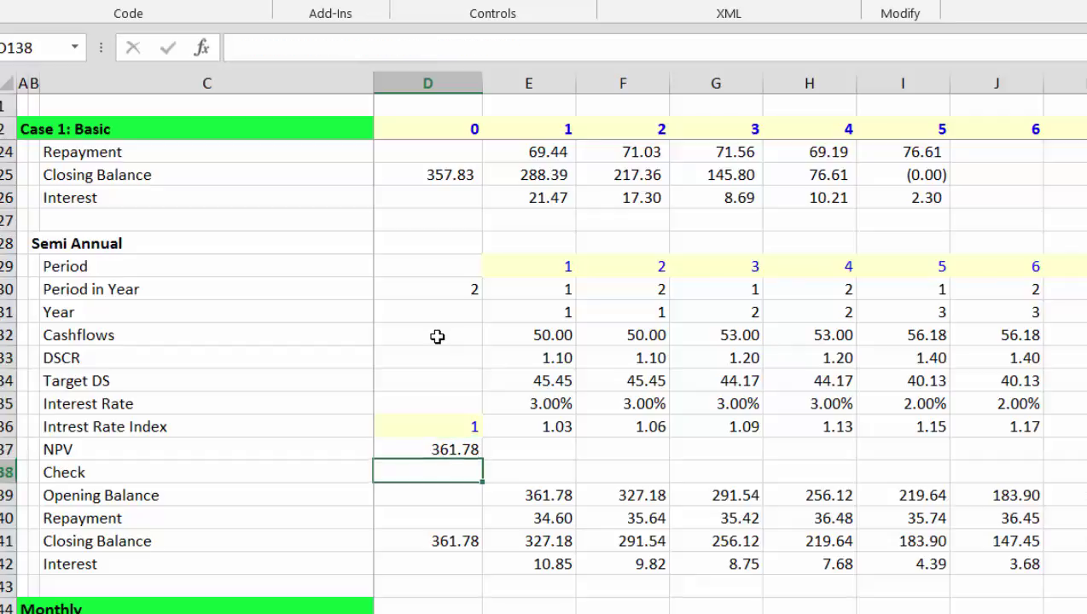
key("Down")
key("Down")
key("Down")
key("Down")
key("Down")
key("Down")
key("Down")
key("Down")
key("Down")
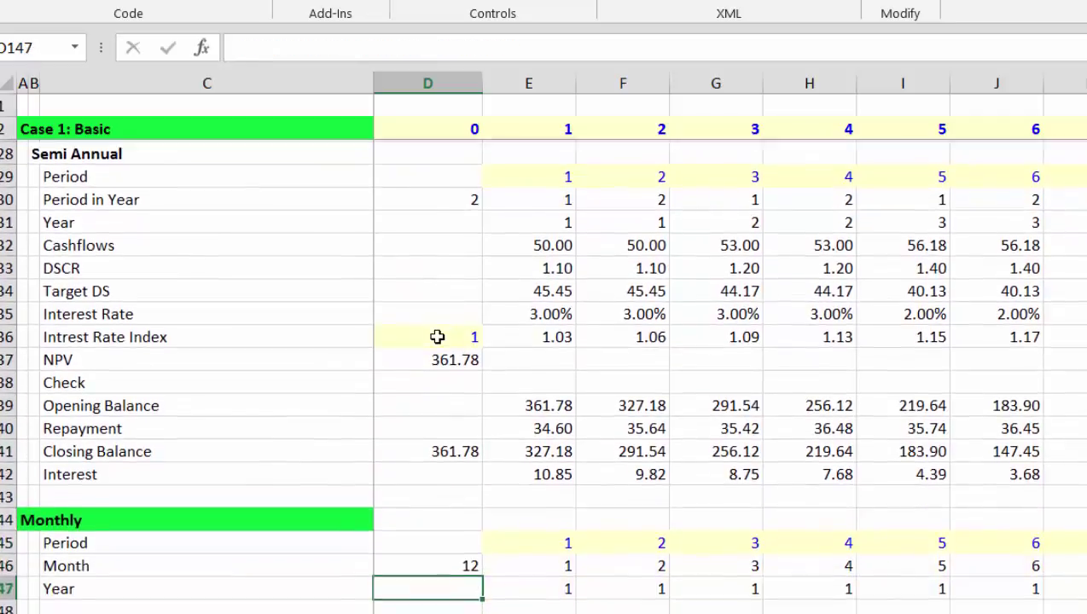
key("Down")
key("Down")
key("Down")
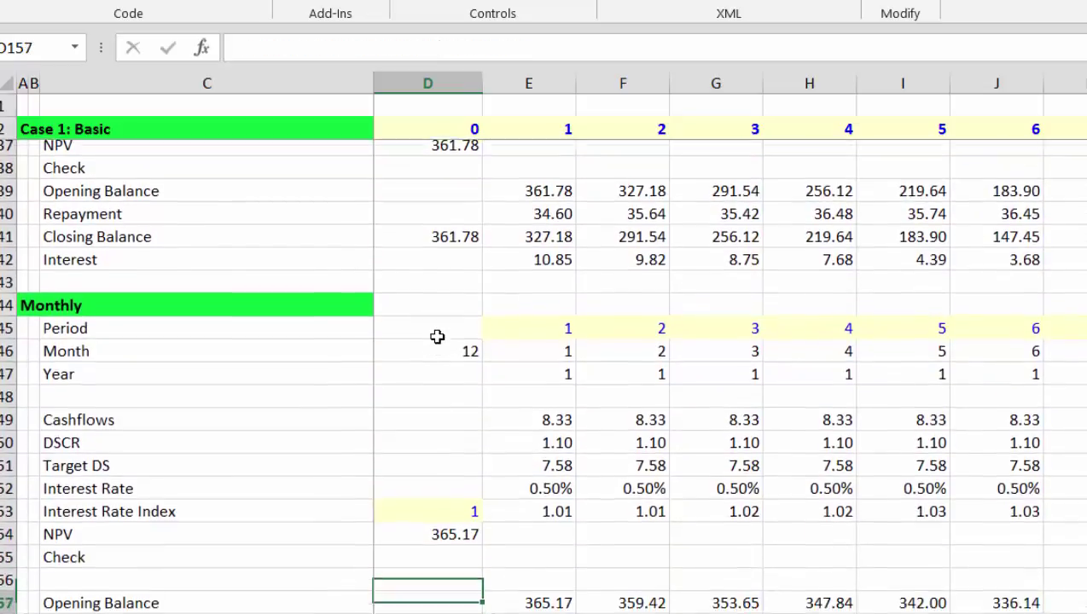
key("Up")
key("Up")
key("Up")
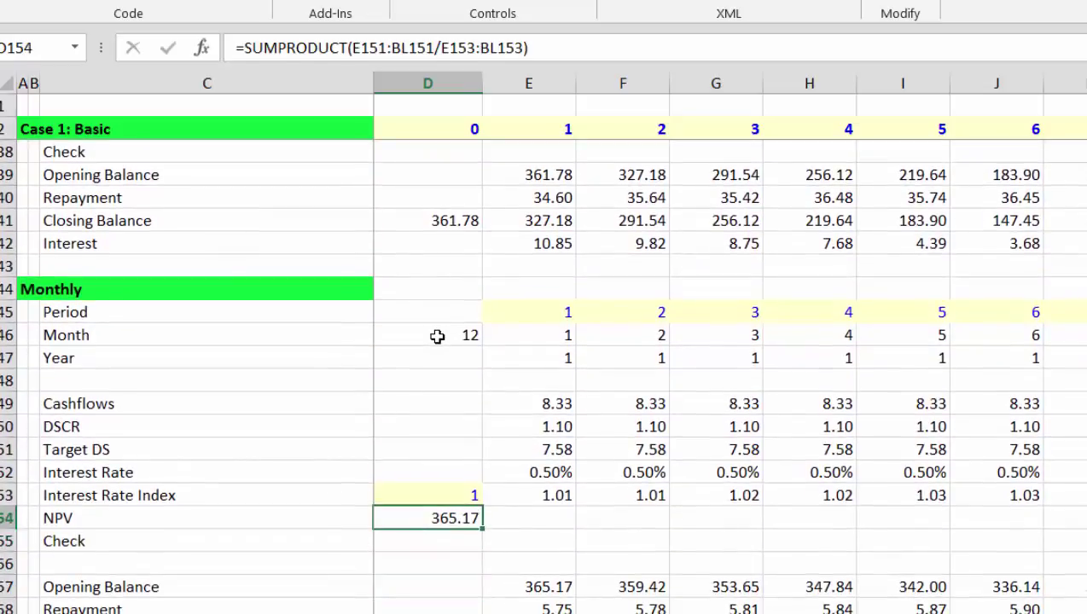
key("Down")
key("Up")
key("Down")
key("Down")
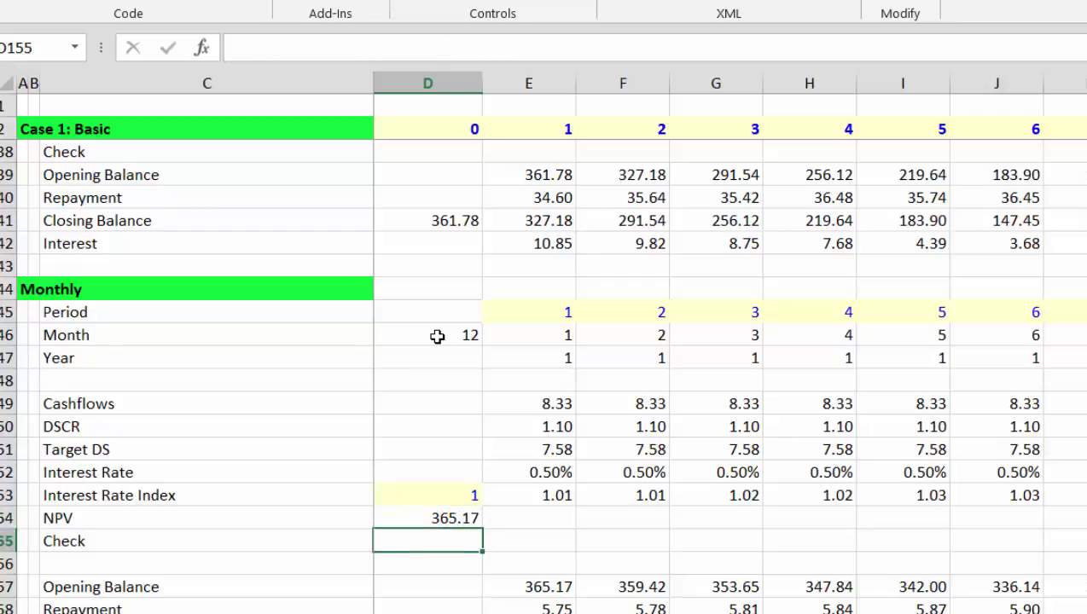
Set the periods-per-year input of the Monthly section in D146 to 4.
key("Up")
key("Up")
key("Up")
key("Up")
key("Up")
key("Up")
key("Up")
key("Up")
key("Up")
key("Up")
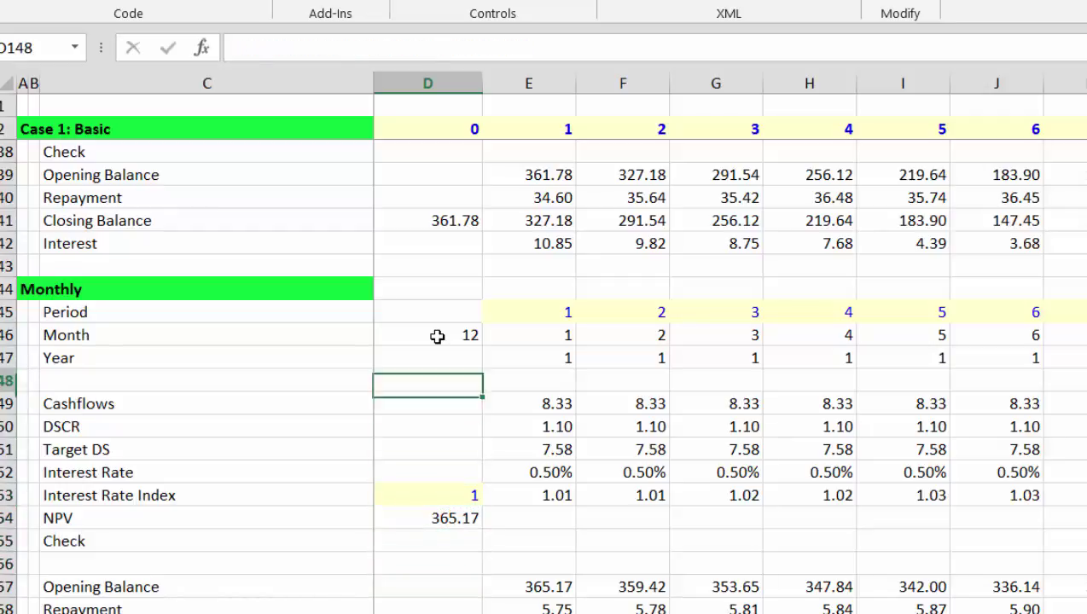
key("Return")
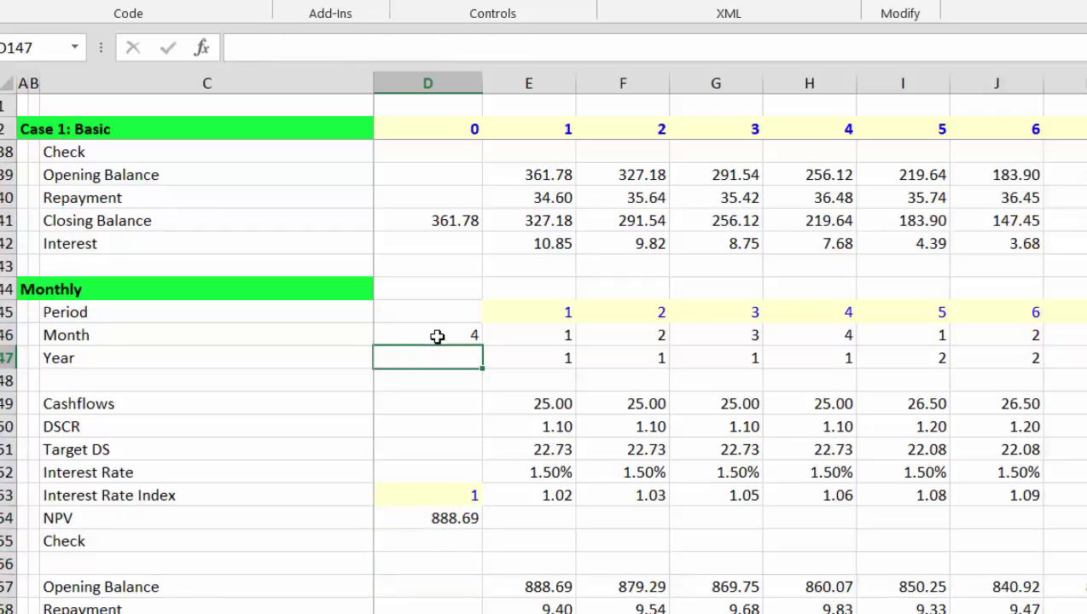
Examine the Monthly section's Month and Year rows across the periods to see how they follow the quarterly setting.
key("Up")
key("Right")
key("Right")
key("Right")
key("Right")
key("Right")
key("Right")
key("Right")
key("Right")
key("Right")
key("Right")
key("Right")
key("Right")
key("Right")
key("Right")
key("Right")
key("Right")
key("Right")
key("Right")
key("Right")
key("Right")
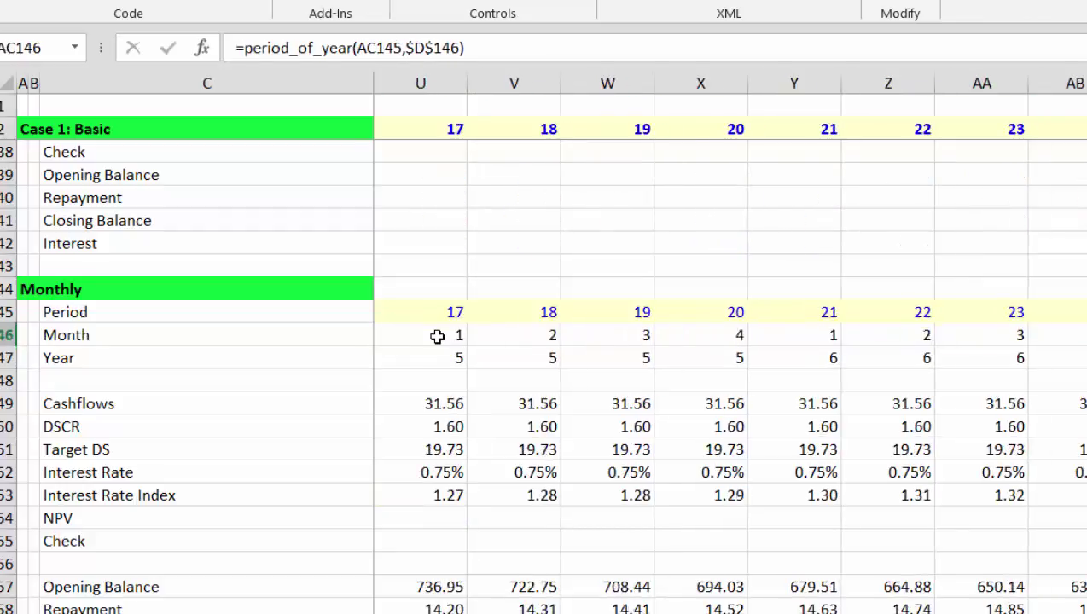
key("Right")
key("Right")
key("Right")
key("Right")
key("Right")
key("Right")
key("Right")
key("Right")
key("Right")
key("Left")
key("Left")
key("Left")
key("Left")
key("Left")
key("Left")
key("Left")
key("Left")
key("Left")
key("Left")
key("Left")
key("Left")
key("Left")
key("Left")
key("Left")
key("Left")
key("Left")
key("Left")
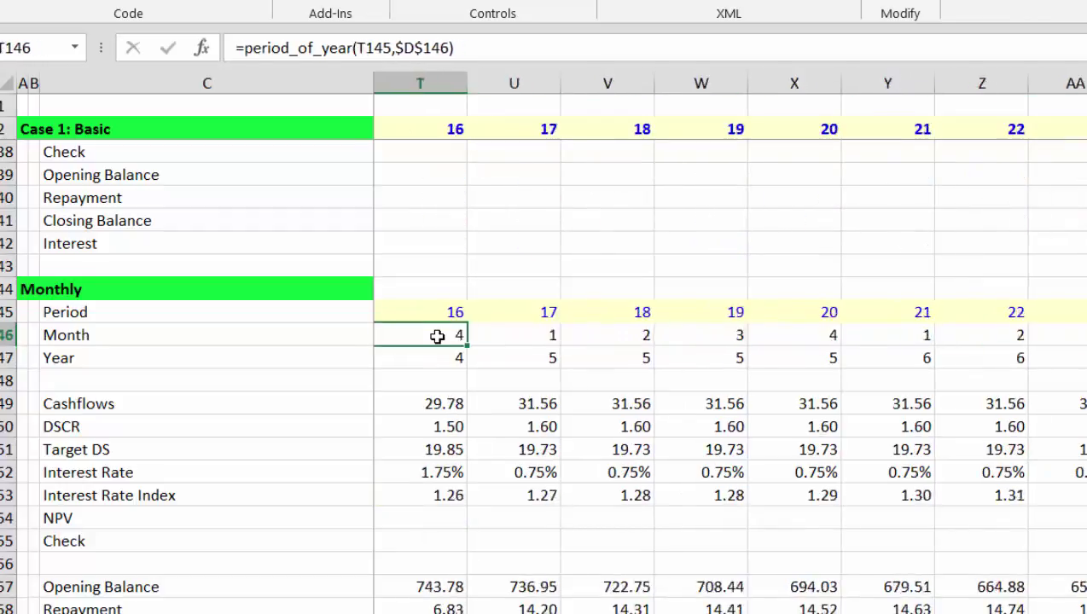
Set the Monthly section's periods-per-year input in D146 back to 12.
key("Left")
key("Left")
key("Left")
key("Left")
key("Left")
key("Left")
key("Left")
key("Left")
key("Left")
key("Left")
key("Left")
key("Left")
key("Left")
key("Left")
key("Left")
key("Left")
key("Right")
key("Left")
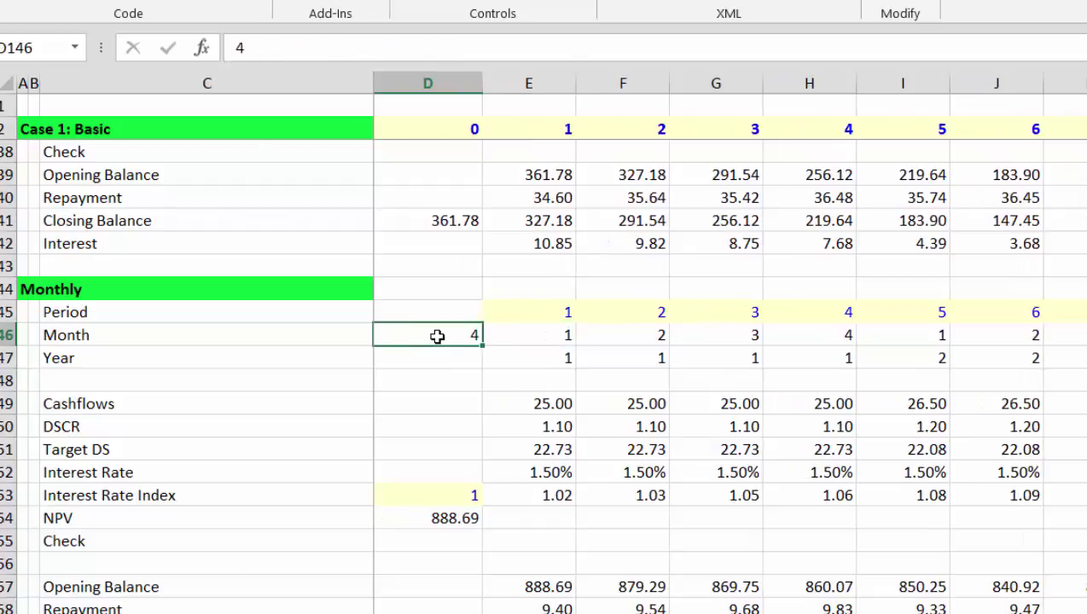
key("Right")
key("Left")
key("BackSpace")
type("12")
key("Down")
Examine the Monthly section's NPV and balances, continuing to the Payment Period in Year input in D165.
key("Down")
key("Down")
key("Down")
key("Down")
key("Down")
key("Down")
key("Down")
key("Down")
key("Down")
key("Down")
key("Down")
key("Down")
key("Down")
key("Down")
key("Down")
key("Down")
key("Down")
key("Down")
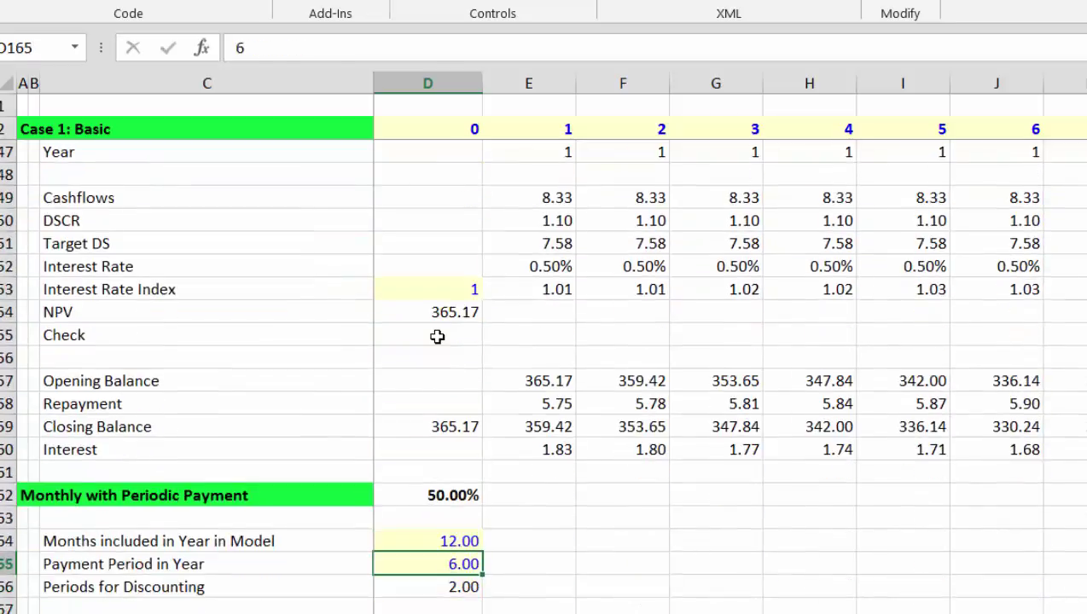
Review the Monthly section's opening balance, repayment, closing balance and interest rows above the periodic payment section.
key("Up")
key("Up")
key("Up")
key("Up")
key("Up")
key("Up")
key("Up")
key("Up")
key("Up")
key("Down")
key("Down")
key("Down")
key("Down")
key("Down")
key("Down")
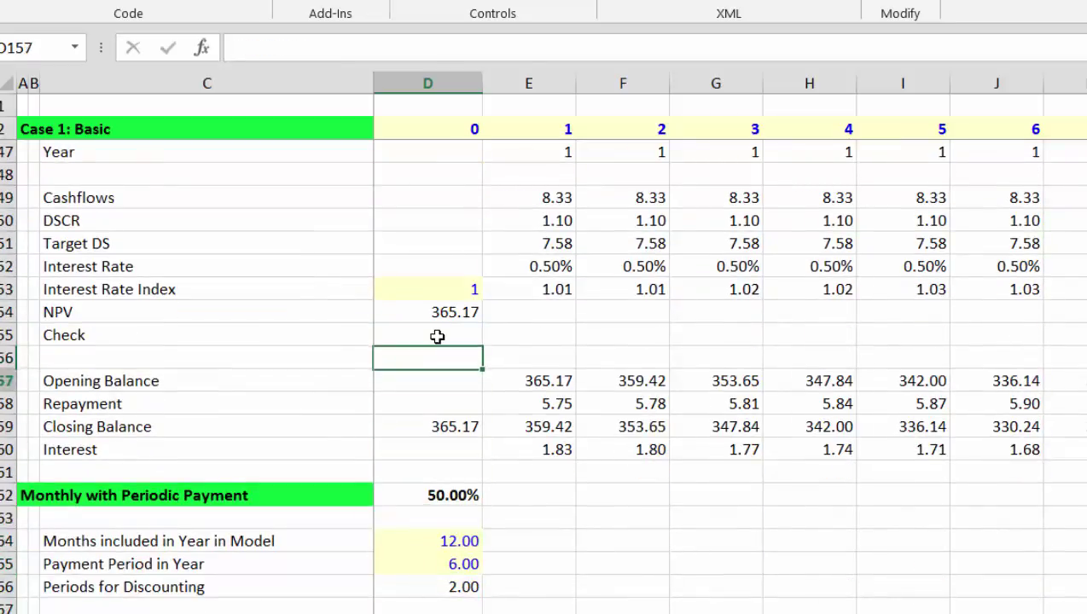
Examine the Monthly with Periodic Payment inputs for months in year, payment period and discounting periods, and the timing rows below.
key("Down")
key("Down")
key("Down")
key("Down")
key("Down")
key("Down")
key("Down")
key("Down")
key("Down")
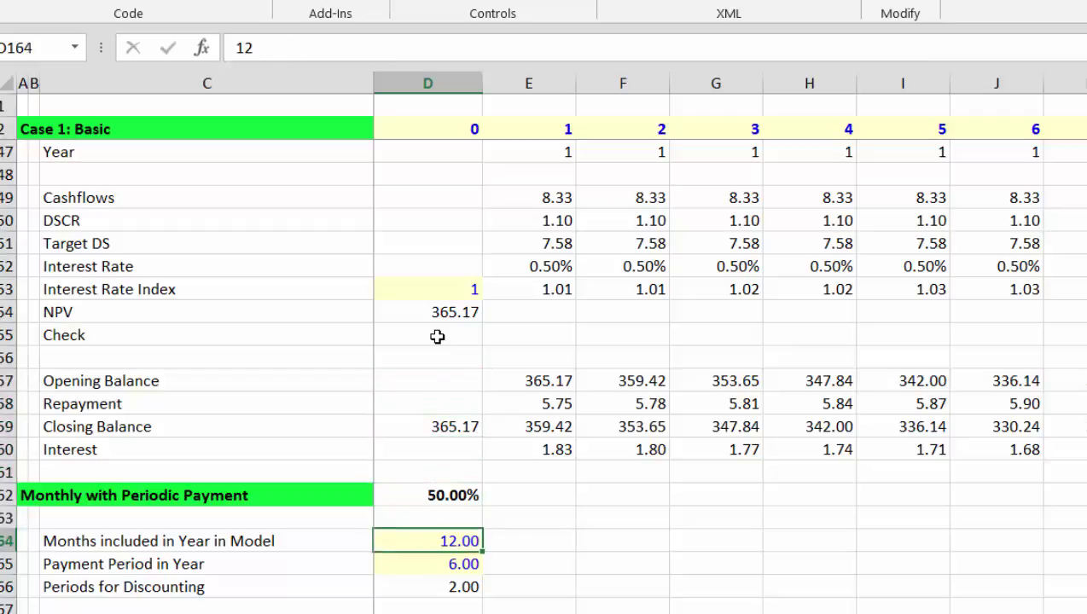
key("Up")
key("Up")
key("Up")
key("Up")
key("Up")
key("Up")
key("Up")
key("Up")
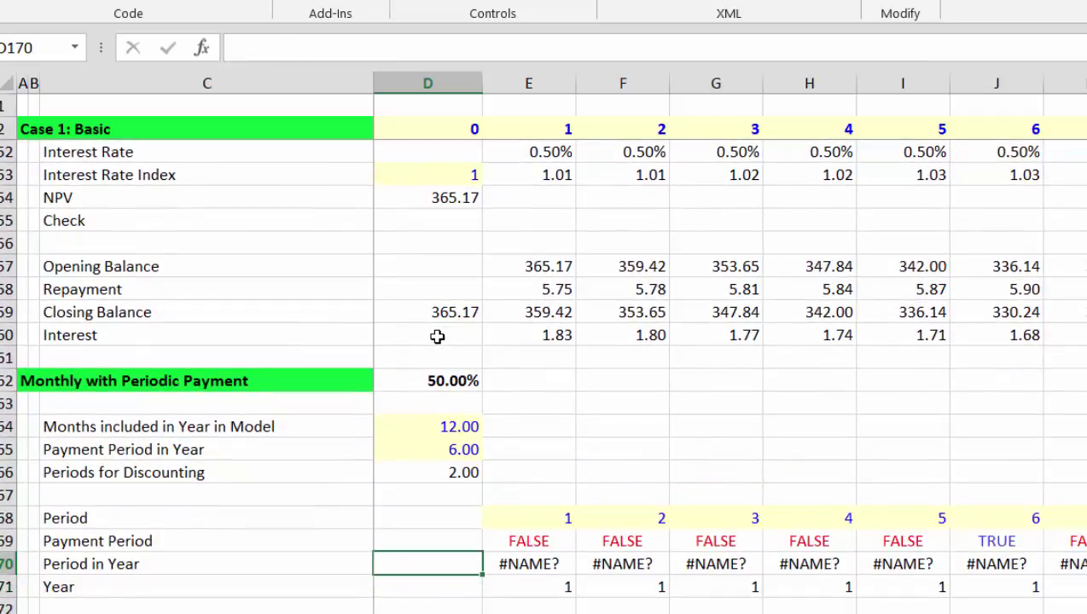
Clear the percentage formula from cell D162 beside the Monthly with Periodic Payment heading.
key("Up")
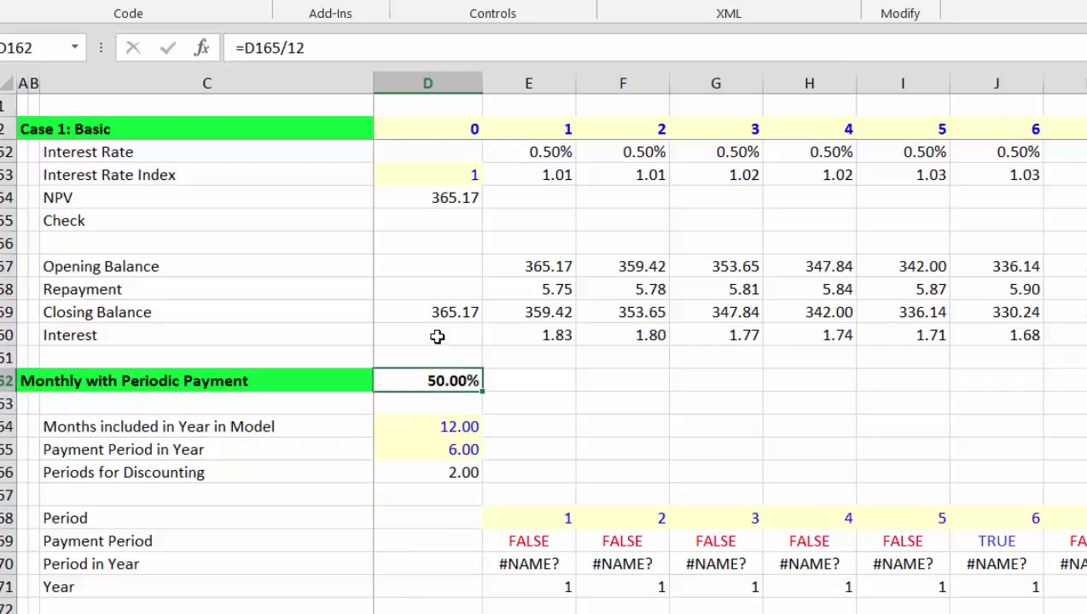
key("Up")
key("Down")
key("Delete")
Review the Monthly with Periodic Payment section from its inputs down to the Debt Balance heading and back.
key("Down")
key("Down")
key("Down")
key("Down")
key("Down")
key("Down")
key("Down")
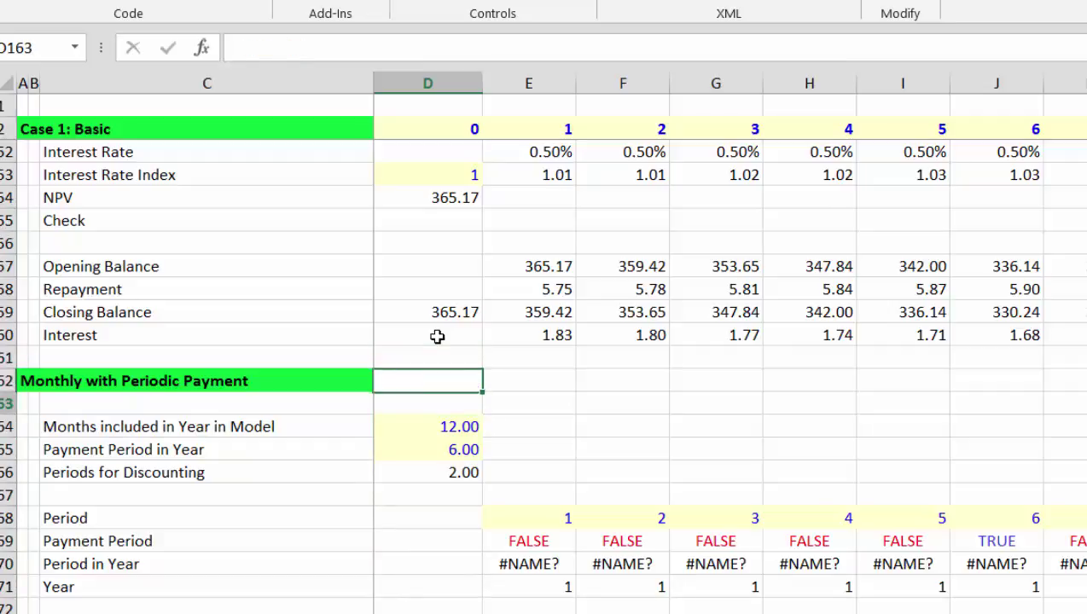
key("Down")
key("Down")
key("Down")
key("Down")
key("Down")
key("Down")
key("Down")
key("Down")
key("Down")
key("Down")
key("Down")
key("Down")
key("Down")
key("Down")
key("Down")
key("Down")
key("Down")
key("Down")
key("Down")
key("Down")
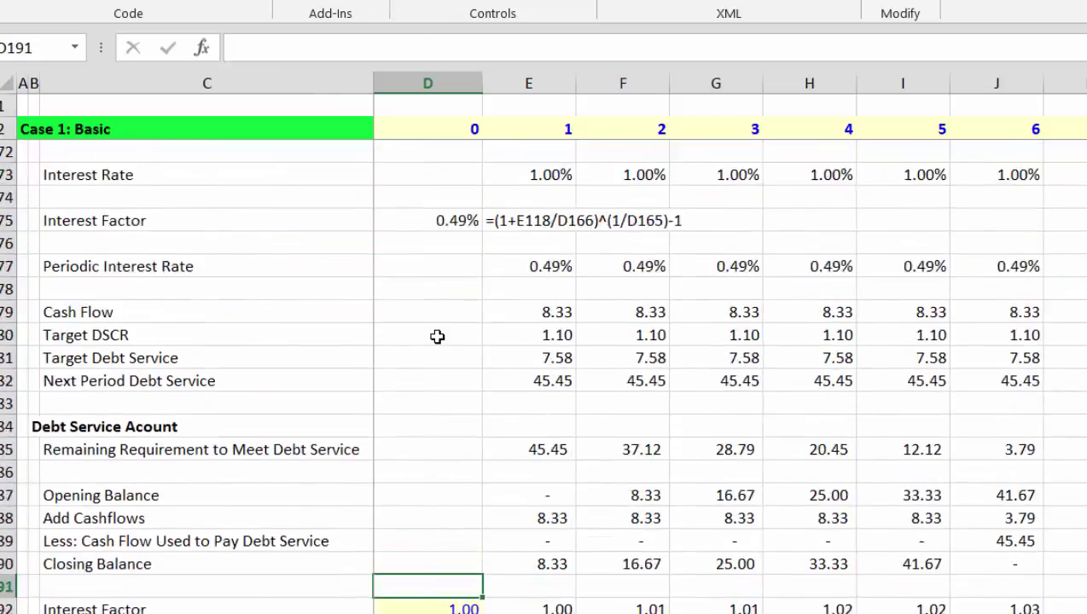
key("Up")
key("Up")
key("Up")
key("Up")
key("Up")
key("Up")
key("Up")
key("Up")
key("Up")
key("Up")
key("Up")
key("Up")
key("Up")
key("Up")
key("Up")
key("Up")
key("Up")
key("Up")
key("Up")
key("Up")
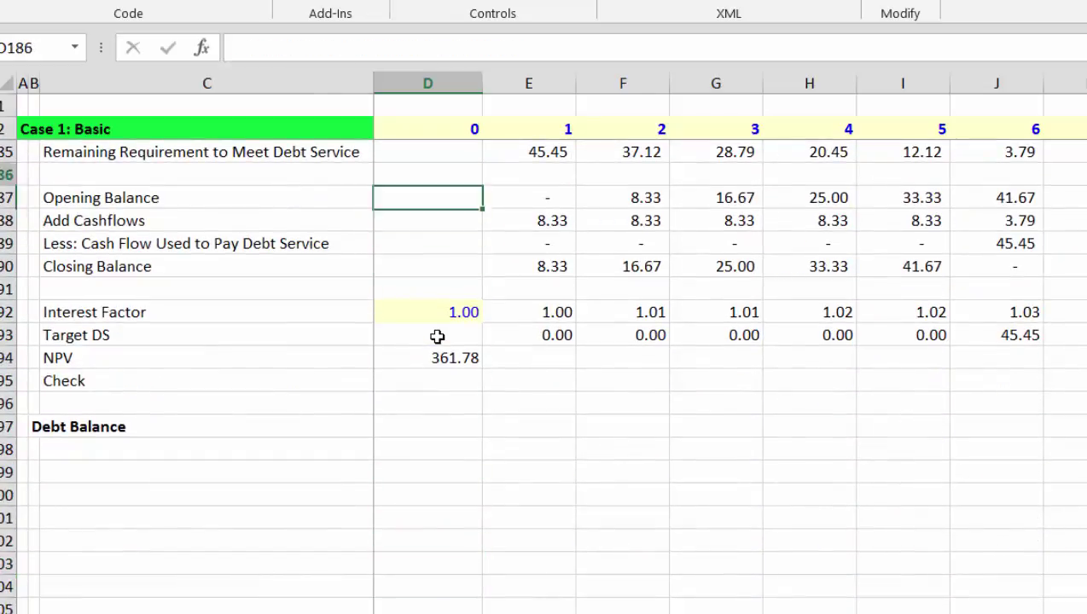
key("Up")
key("Up")
key("Up")
key("Up")
key("Up")
key("Up")
key("Up")
key("Up")
key("Up")
key("Up")
key("Up")
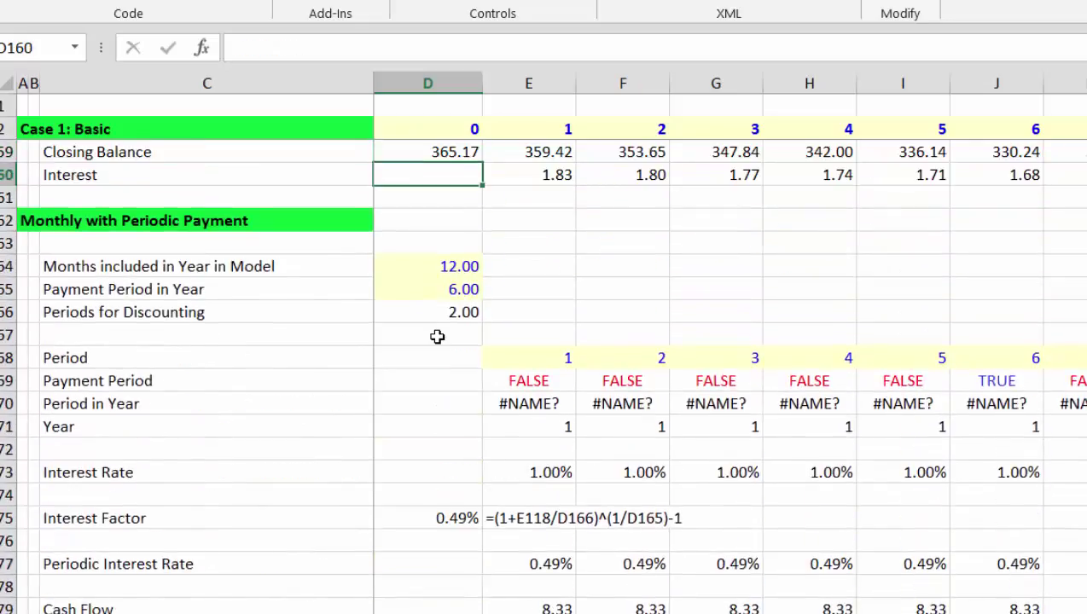
Examine the Months included in Year in Model label and its input cell.
key("Down")
key("Down")
key("Down")
key("Down")
key("Left")
key("Left")
key("Right")
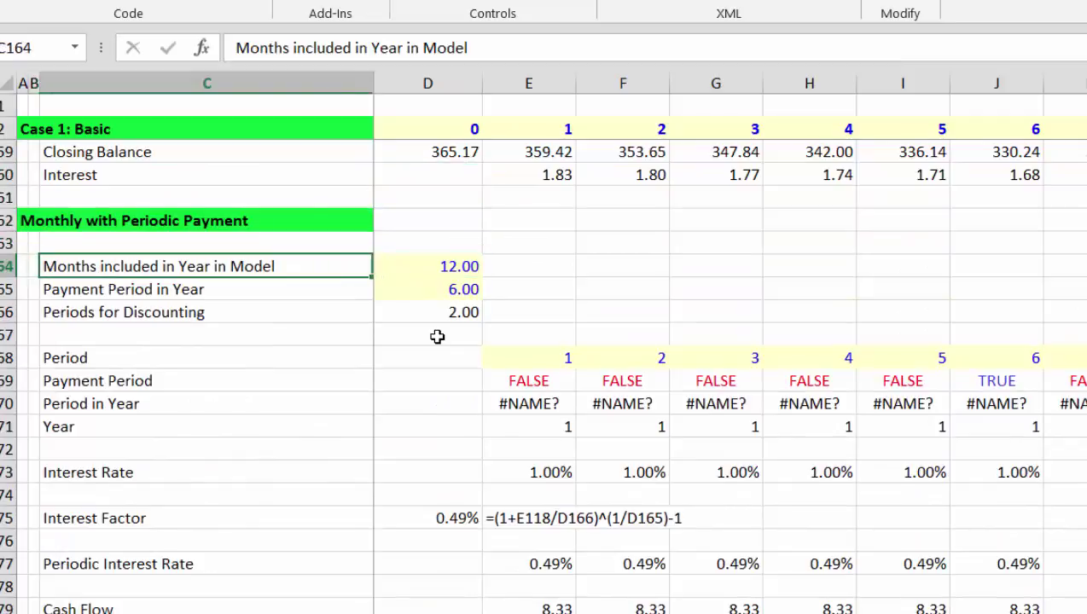
key("Right")
key("Left")
key("Left")
key("Right")
key("Right")
key("Left")
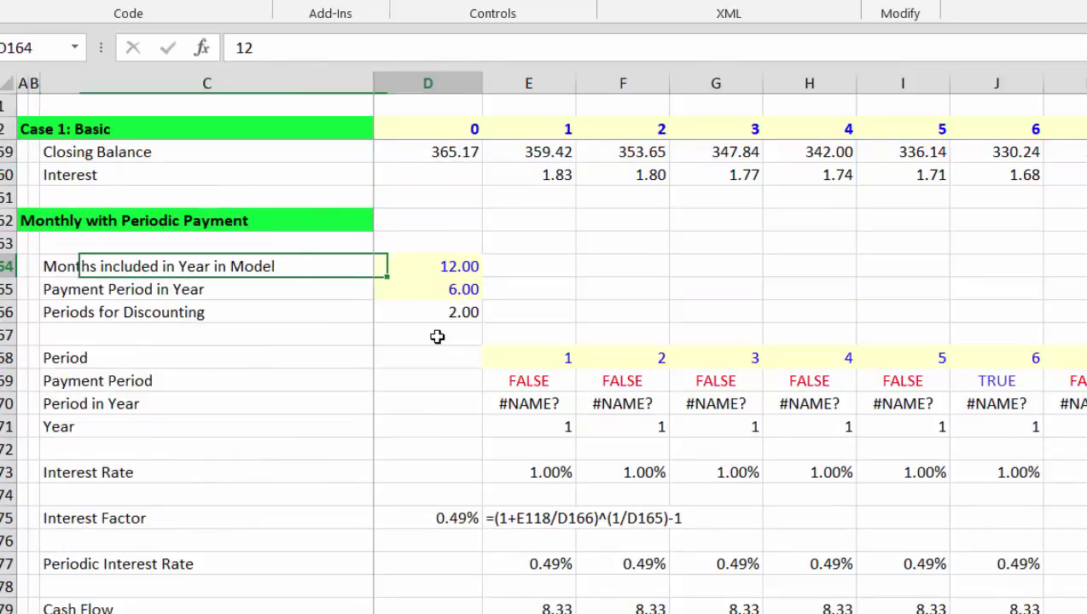
key("Right")
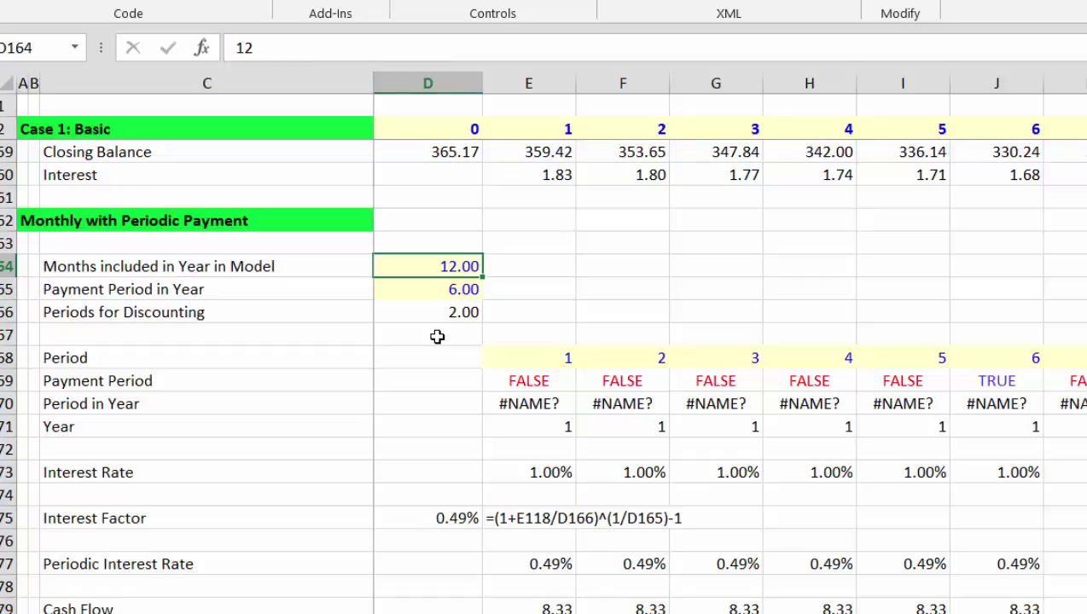
Set the Payment Period in Year input to 12.
key("Down")
key("Left")
key("Down")
key("Up")
key("Right")
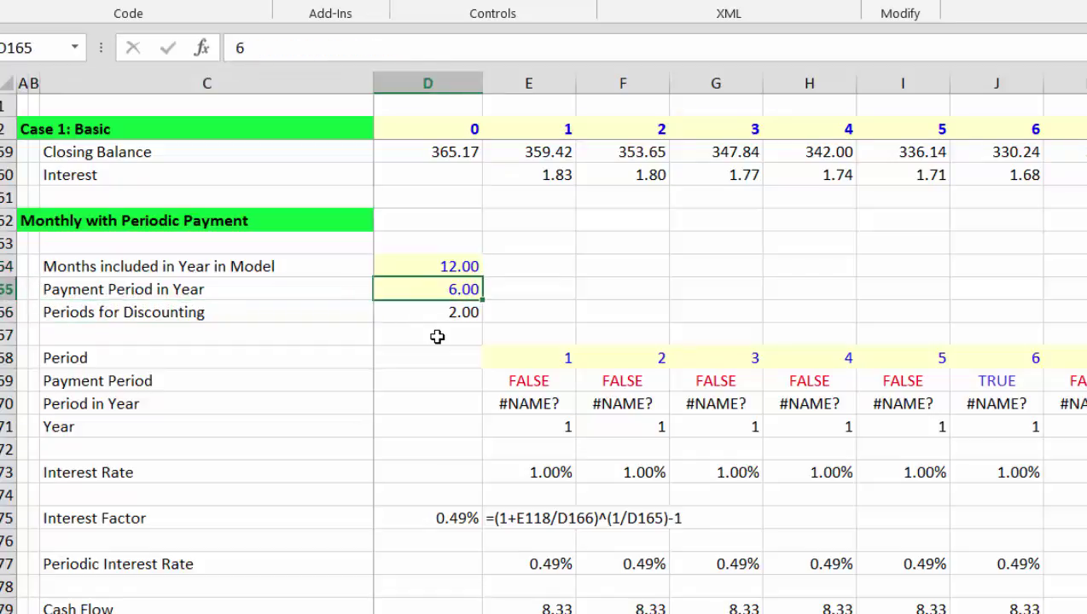
key("F2")
key("BackSpace")
type("12")
key("Return")
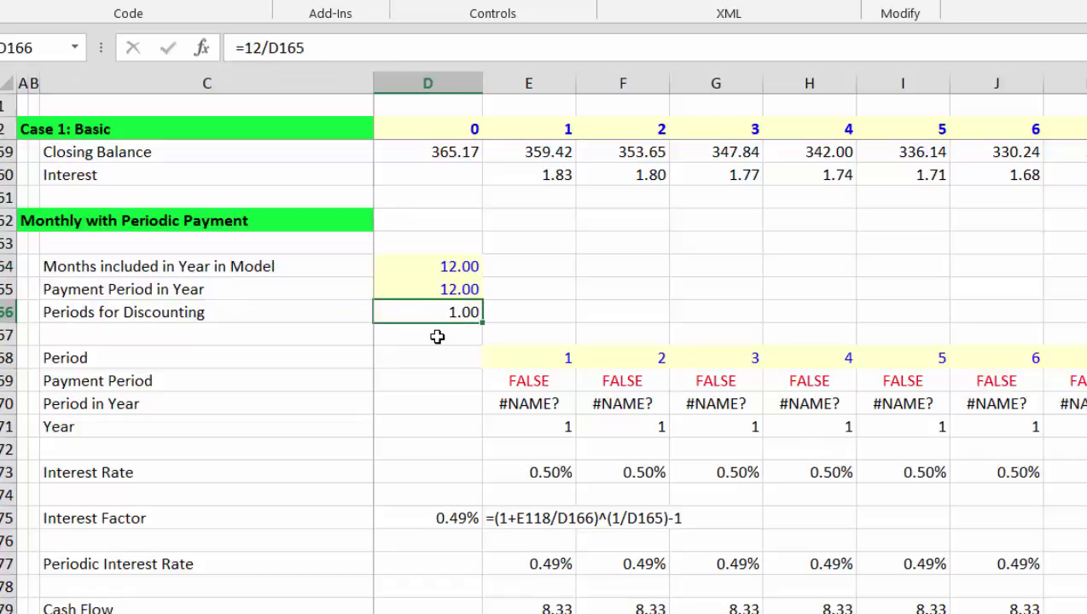
Apply a linear series fill by rows with step value 1 starting from the first Period cell, E168.
key("Down")
key("Down")
key("Down")
key("Right")
key("Up")
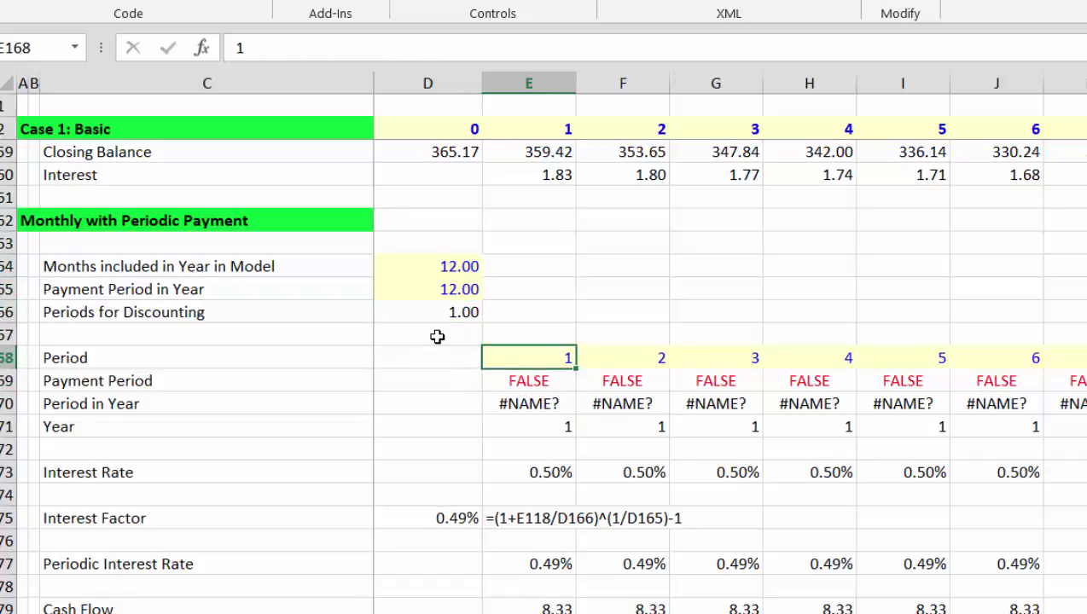
key("Return")
key("Up")
key("alt+h")
key("f")
key("i")
key("s")
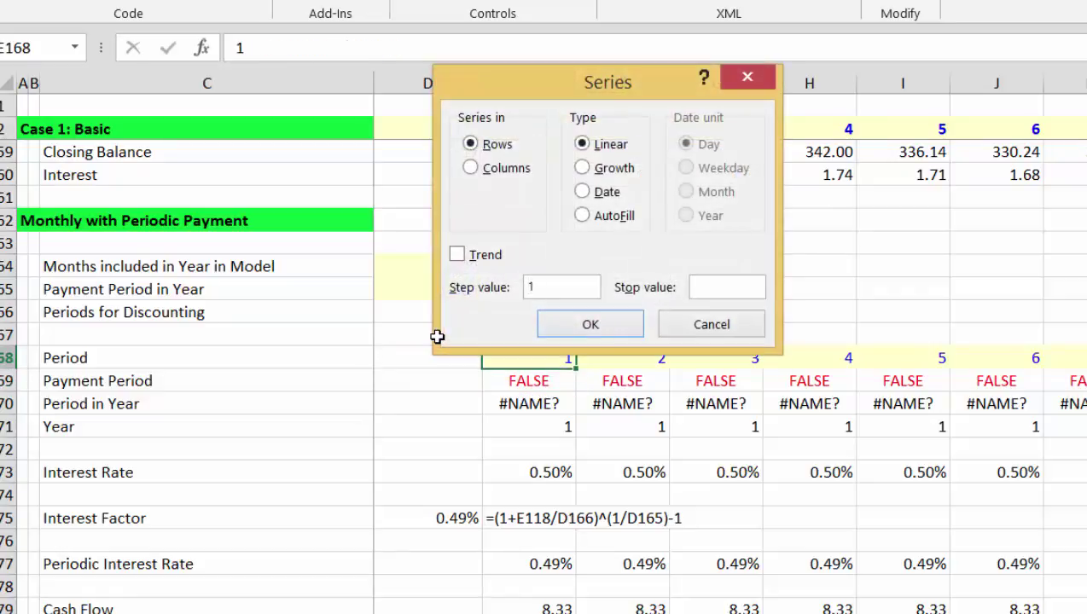
key("Return")
Inspect the Period row across its later periods and return to the start of the Payment Period row.
key("Right")
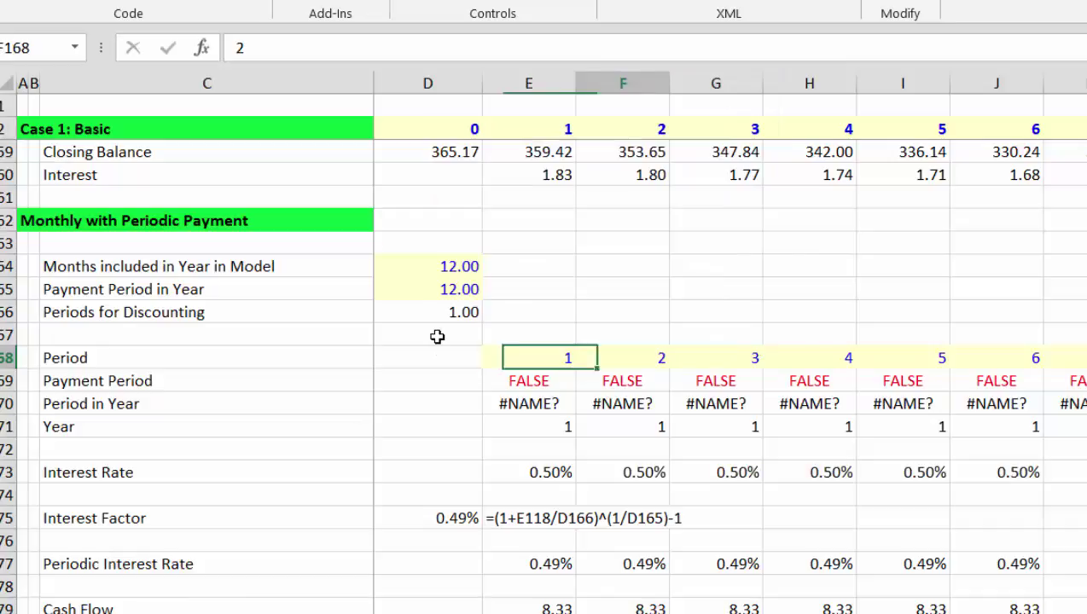
key("ctrl+Right")
key("Left")
key("Left")
key("ctrl+Left")
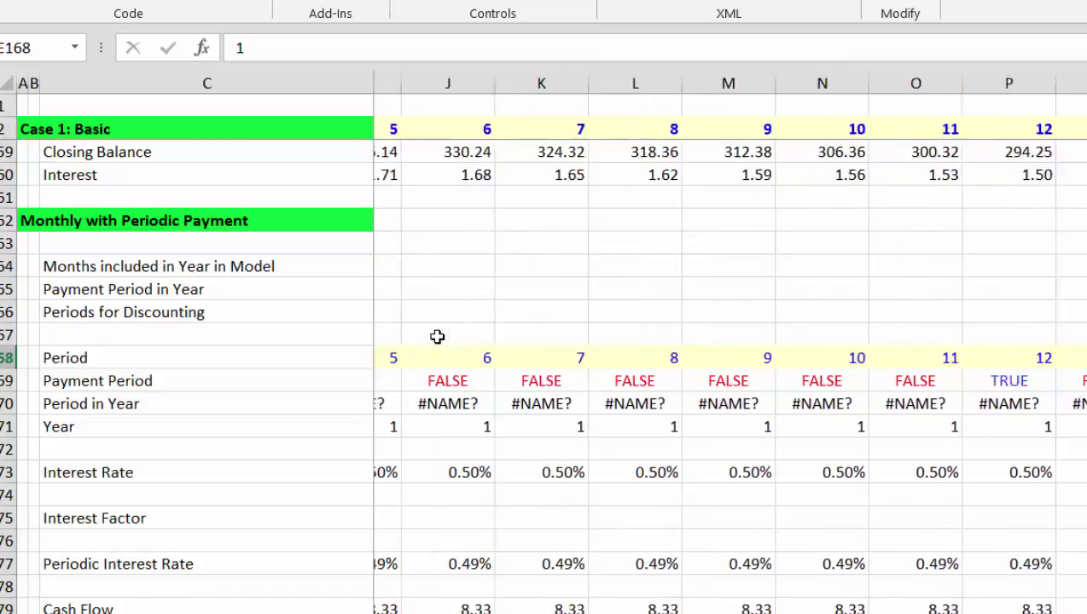
key("Left")
key("ctrl+Left")
key("Down")
key("Right")
key("Right")
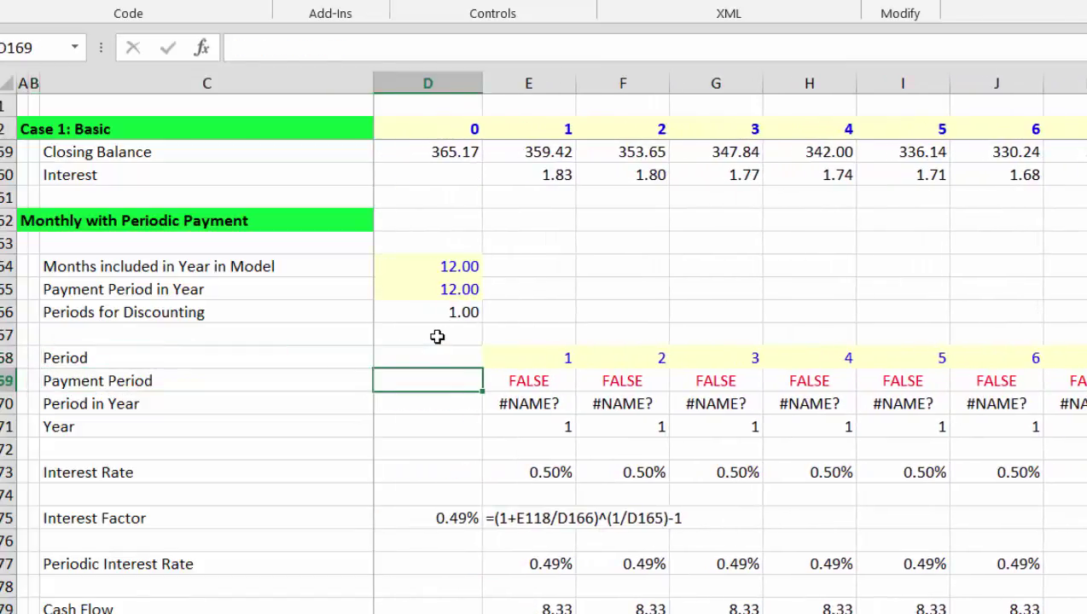
Examine the Payment Period in Year and Periods for Discounting values above the period rows.
key("Right")
key("Up")
key("Up")
key("Up")
key("Up")
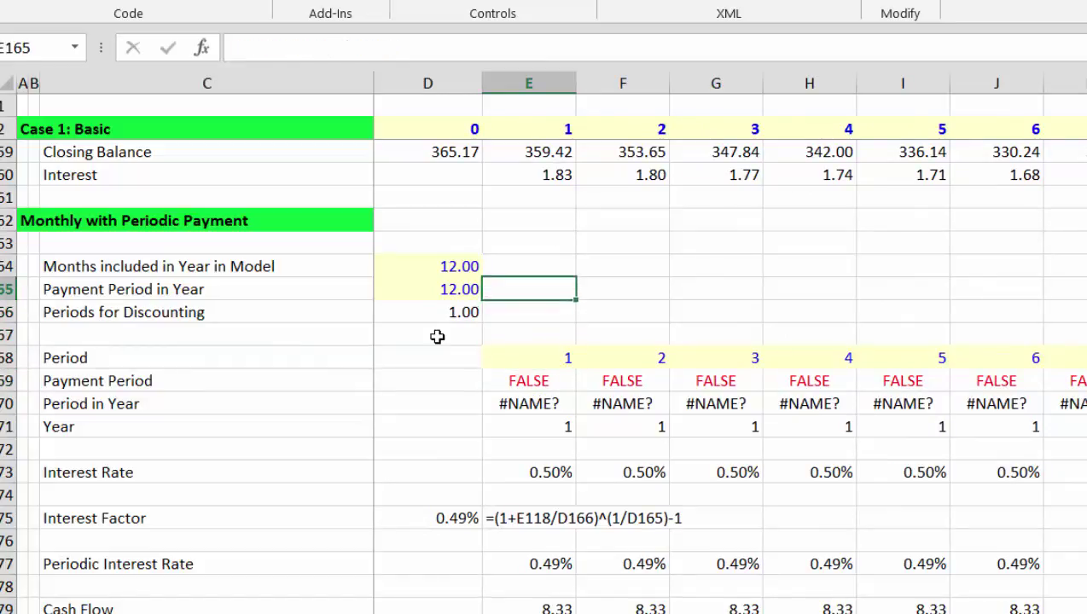
key("Left")
key("Down")
key("Down")
key("Down")
key("Down")
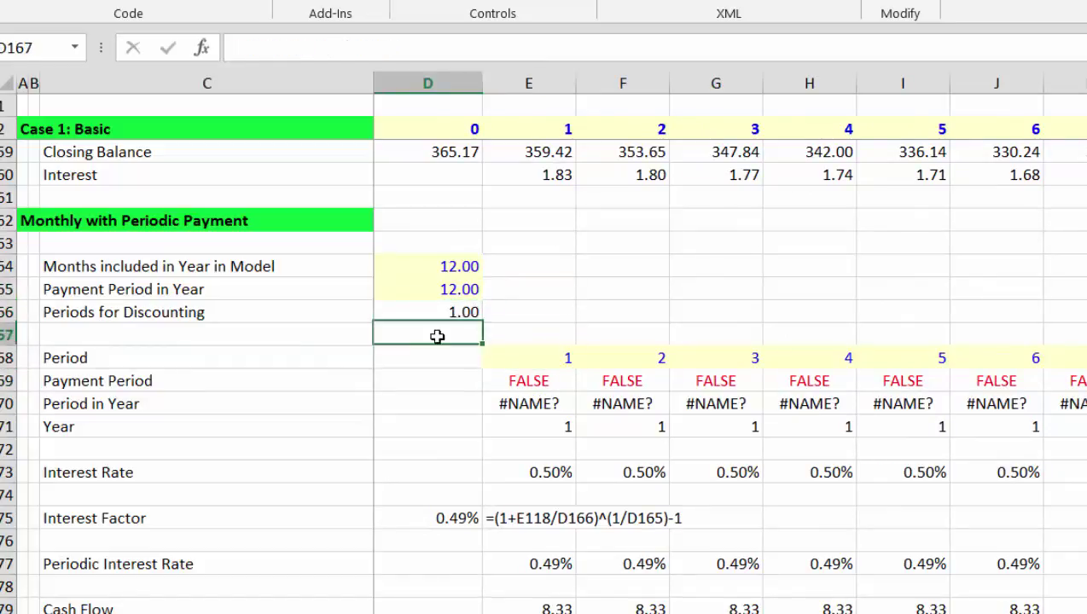
key("Right")
type("=")
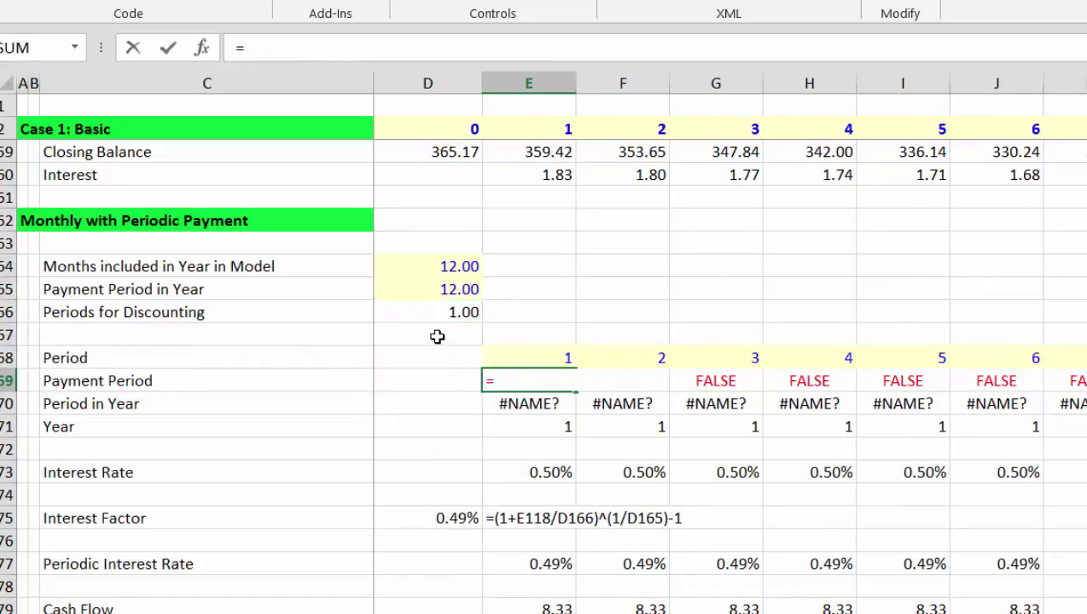
key("Up")
key("Escape")
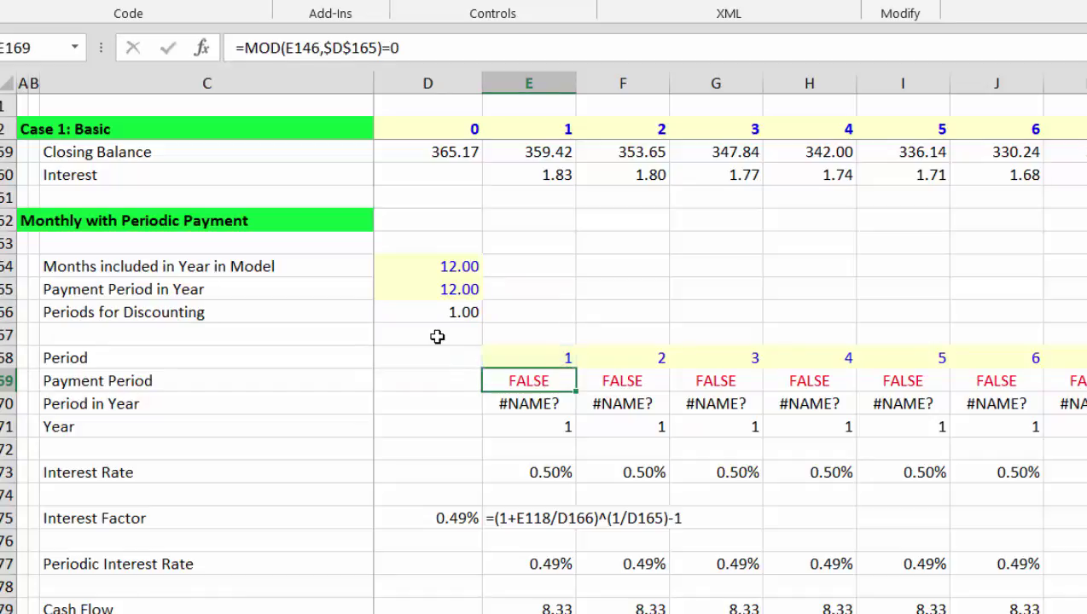
Enter the formula =MOD(E168,$D$165)=0 in cell E169 of the Payment Period row.
type("=mod(")
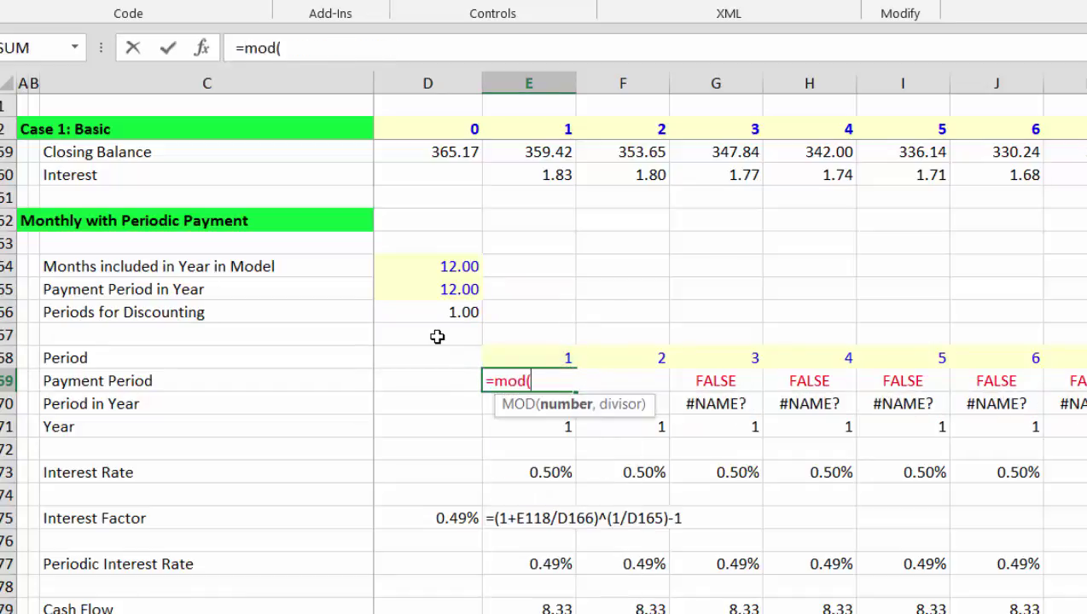
key("Up")
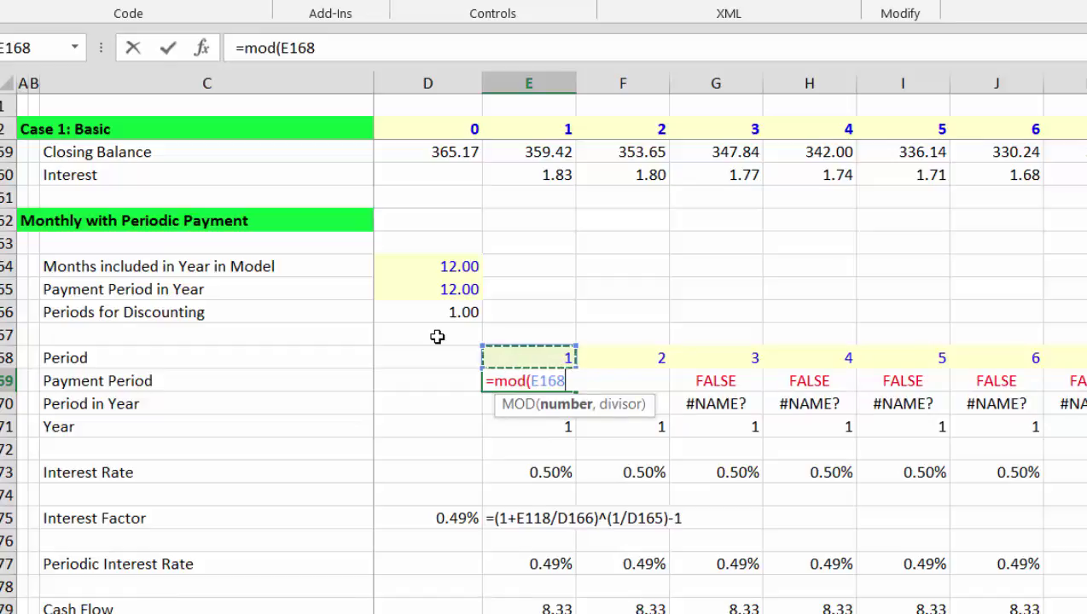
type(",")
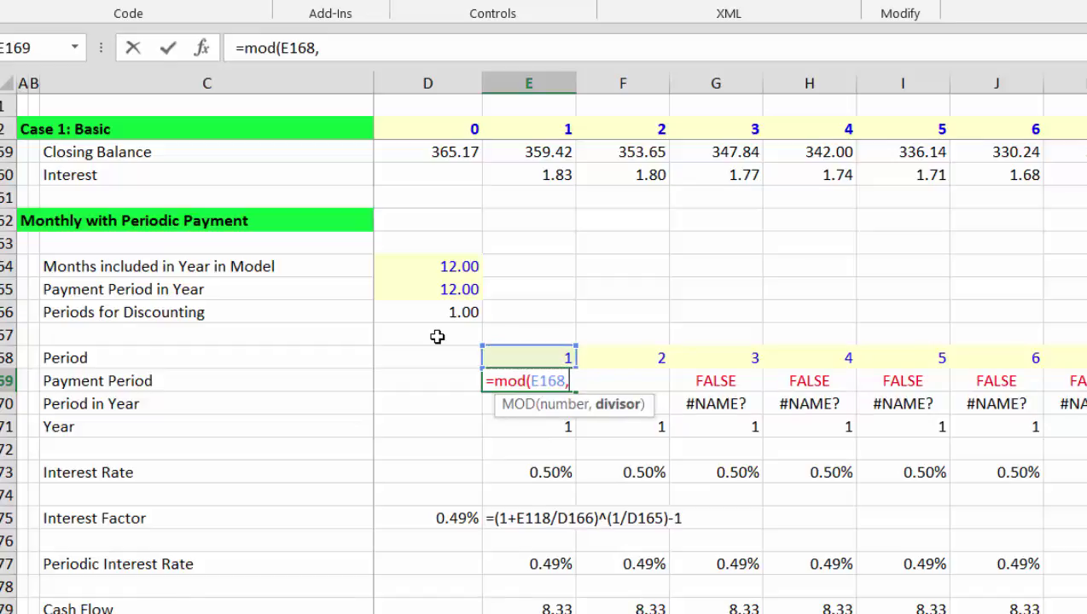
key("Up")
key("Up")
key("Up")
key("Left")
key("Up")
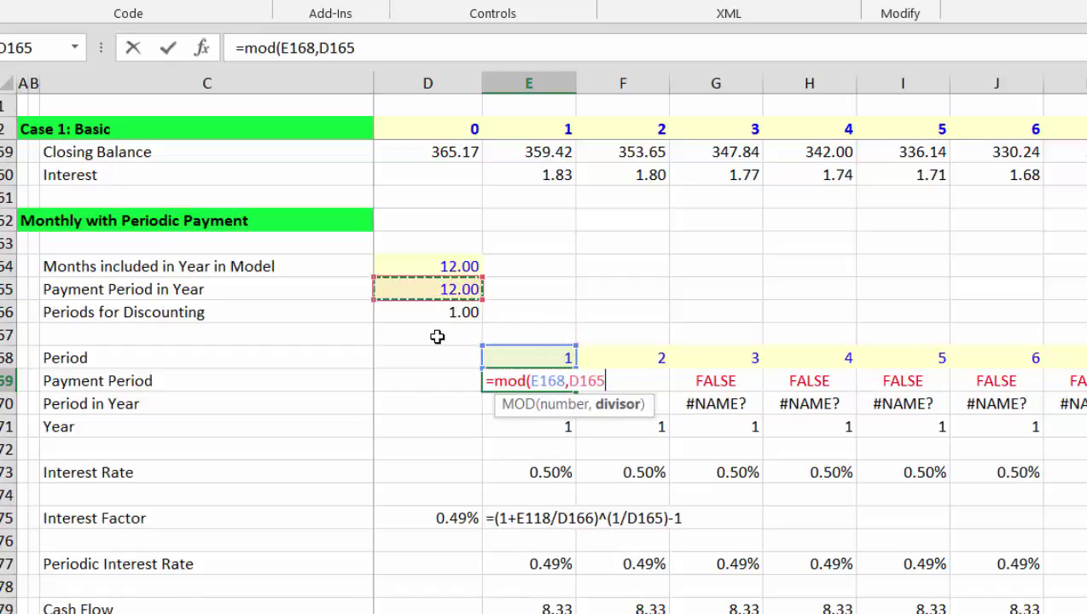
key("F4")
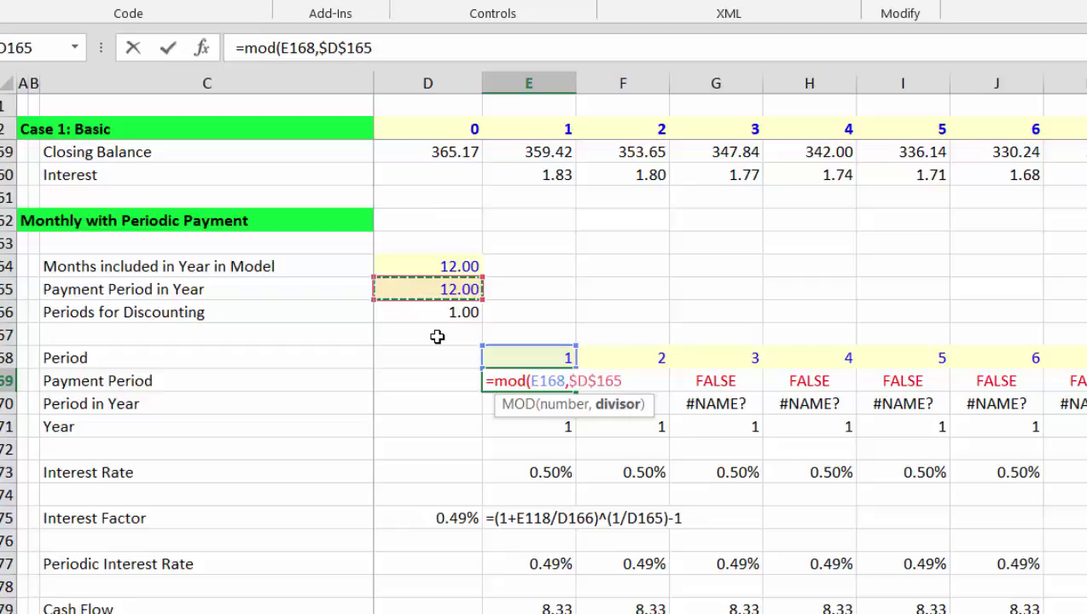
type(")")
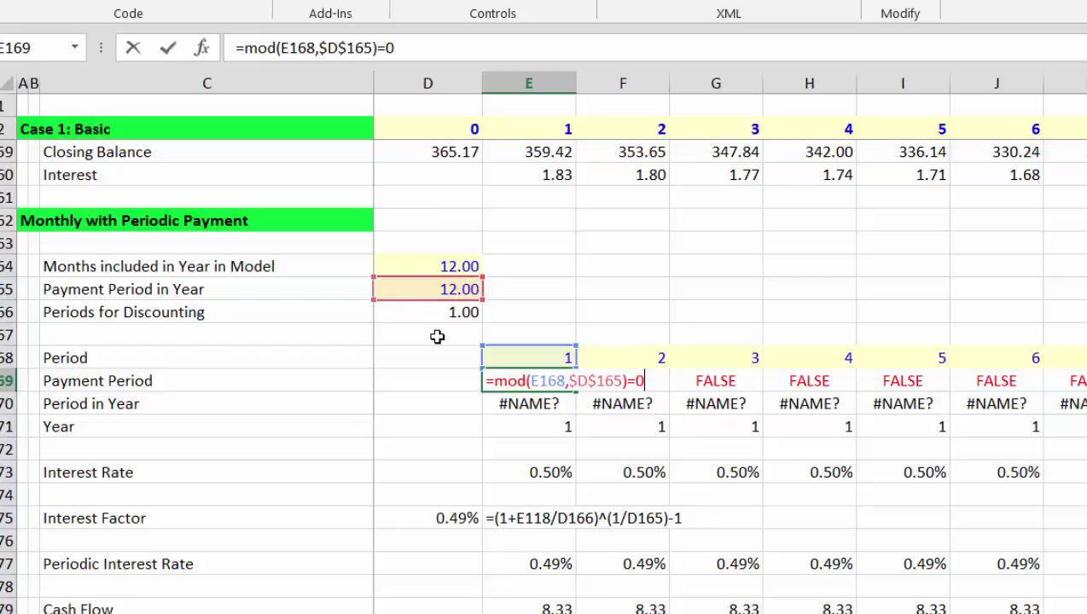
type("=0")
key("Return")
key("Up")
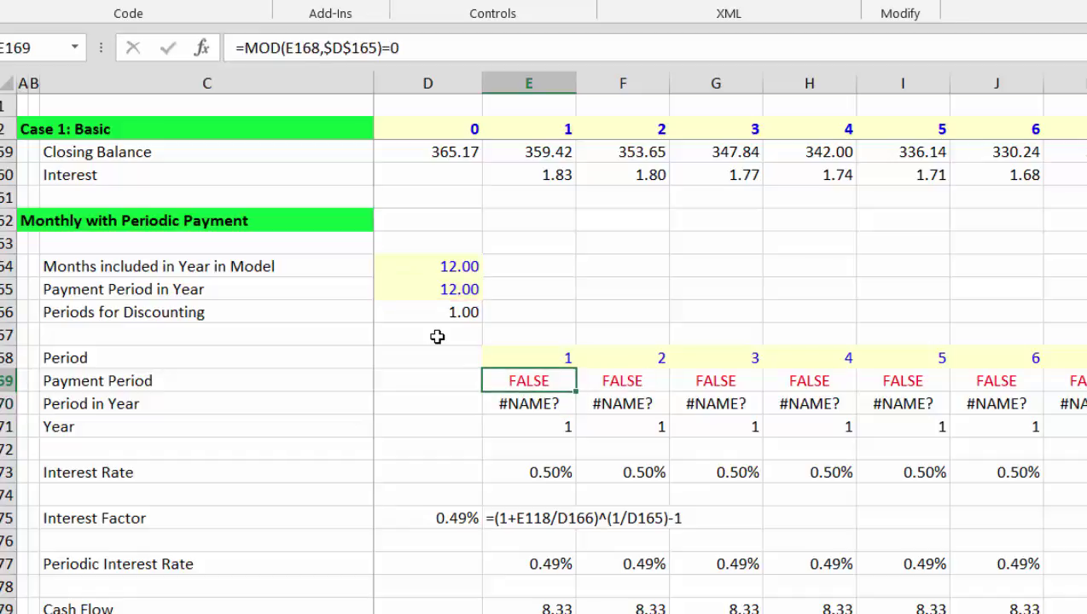
Copy the Payment Period formula from E169 across the row and check it through column Q.
key("shift+Right")
key("shift+Right")
key("shift+Right")
key("shift+Right")
key("shift+Right")
key("Right")
key("Right")
key("Right")
key("Right")
key("Right")
key("Right")
key("Right")
key("Right")
key("Right")
key("Right")
key("Right")
key("Right")
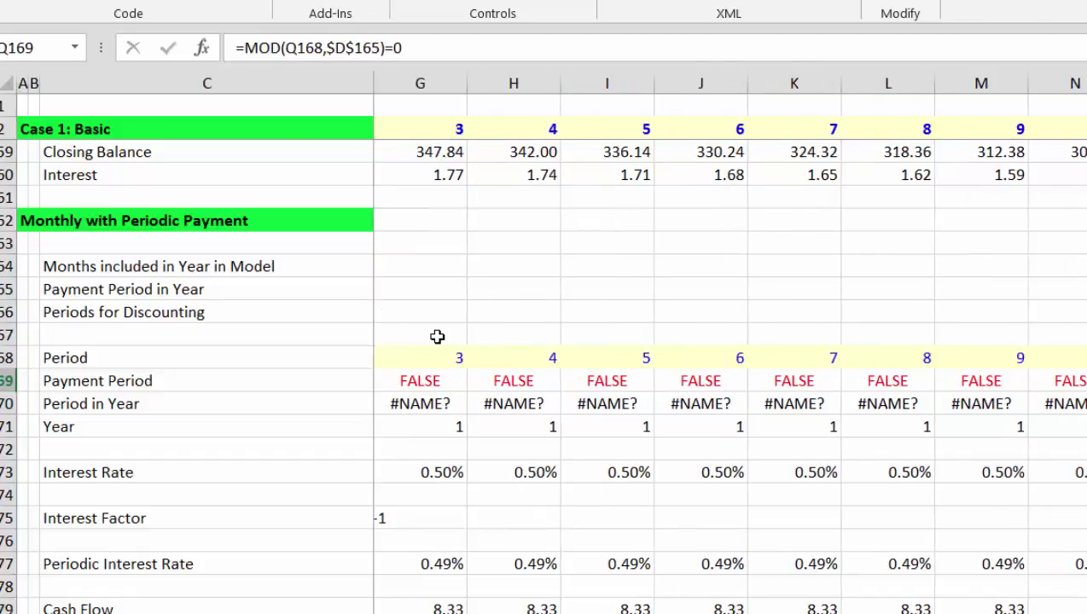
Check the Payment Period flags in row 169 across the following periods and return to the row's start.
key("Right")
key("Right")
key("Right")
key("Right")
key("Right")
key("Right")
key("Right")
key("Right")
key("Right")
key("Right")
key("Right")
key("Right")
key("ctrl+Left")
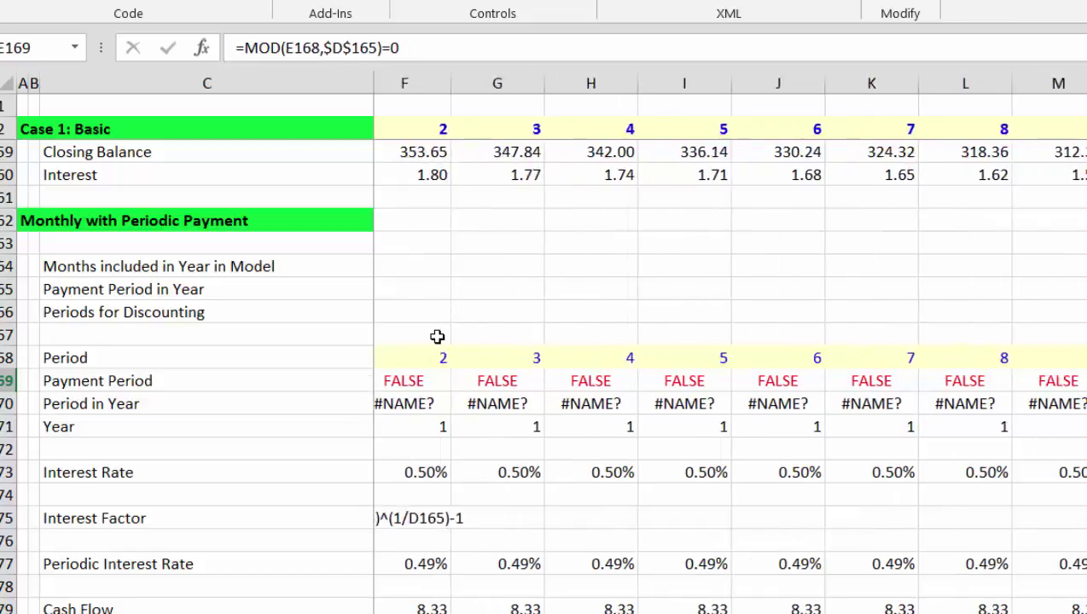
key("ctrl+Left")
Set the Payment Period in Year in D165 to 6 to test the payment flags.
key("Up")
key("Up")
key("Left")
key("Up")
key("Up")
key("Right")
key("Right")
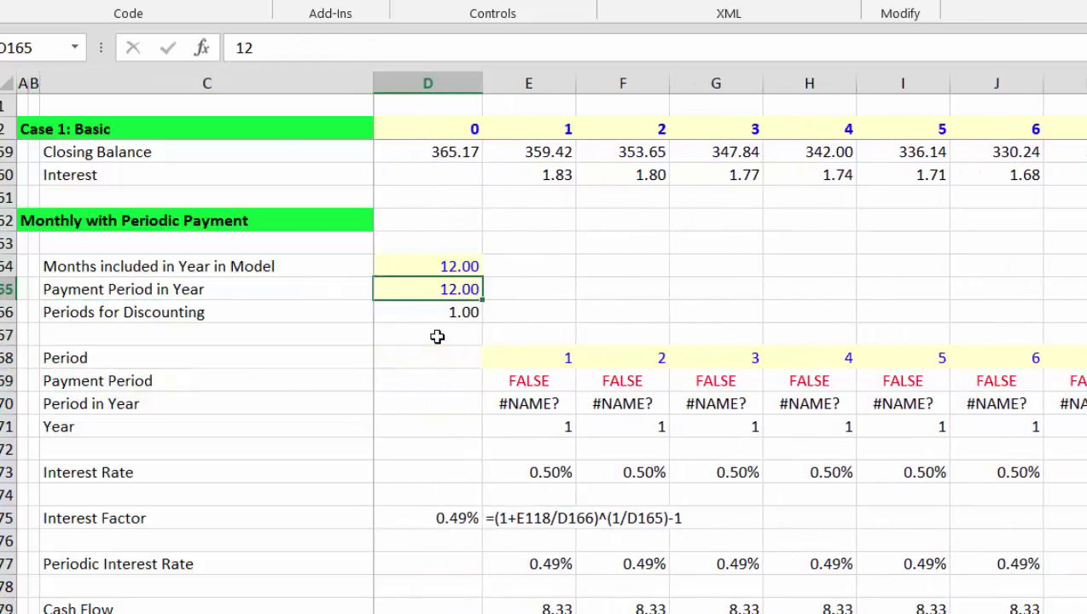
type("6")
key("Return")
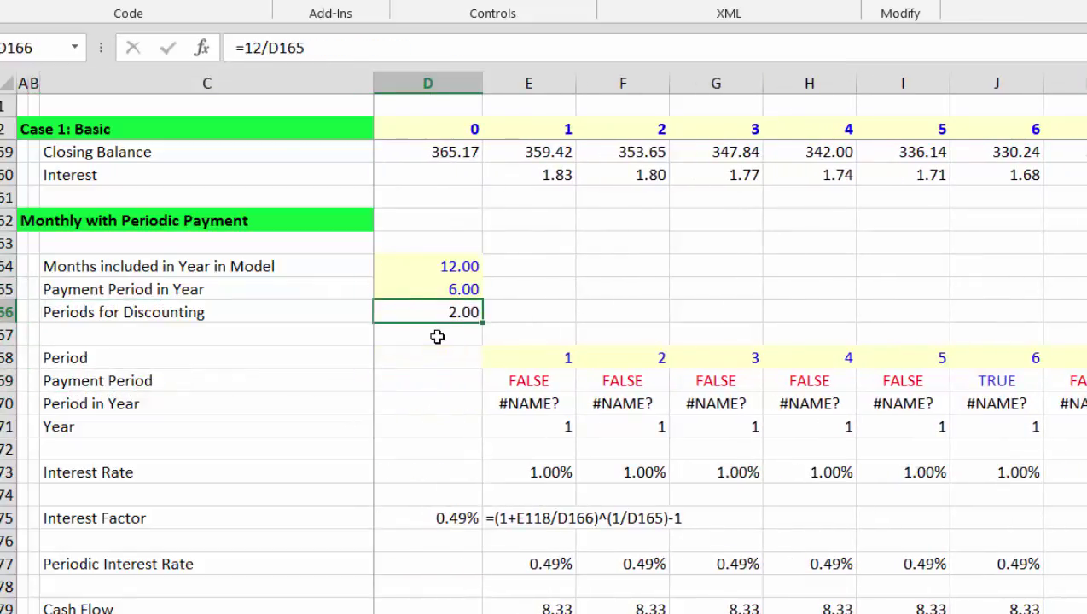
Test the Payment Period in Year in D165 with the values 12 and 1.
key("Up")
type("12")
key("Return")
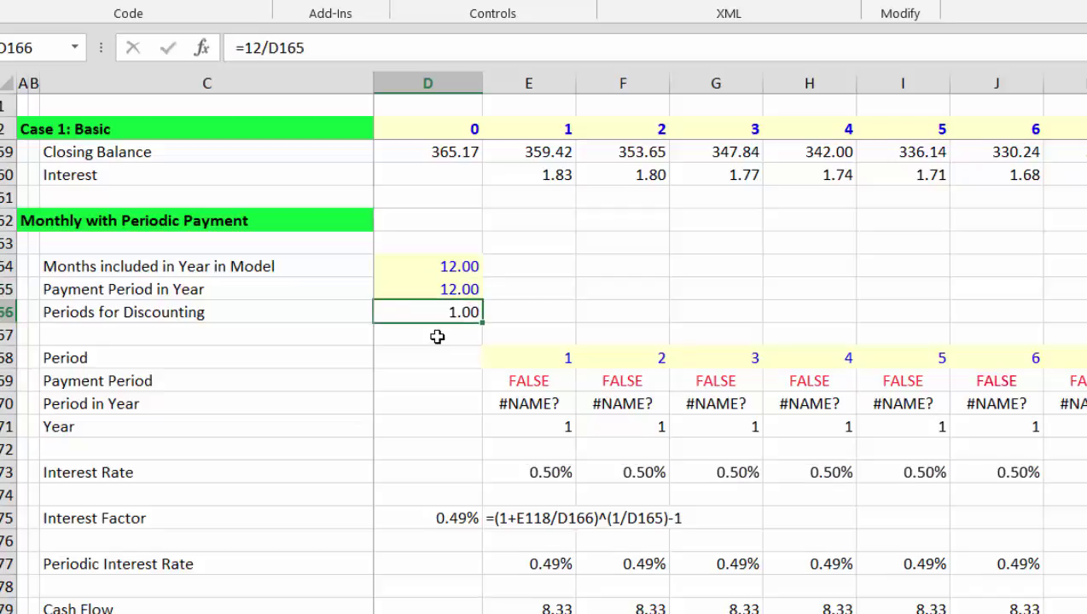
key("Up")
type("1")
key("Return")
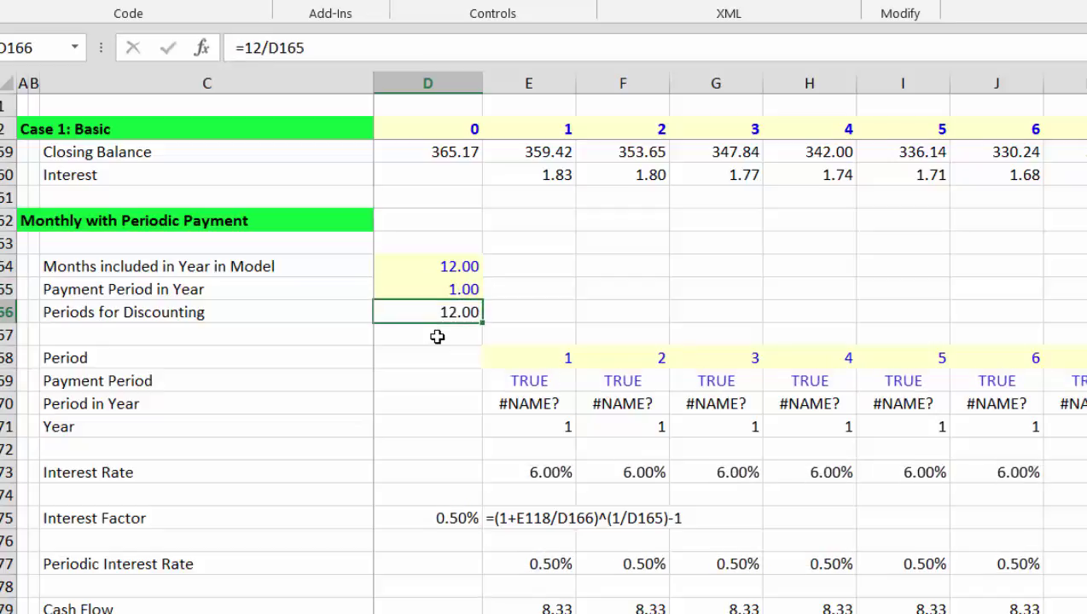
Test the Payment Period in Year in D165 with the values 3 and 4.
key("Up")
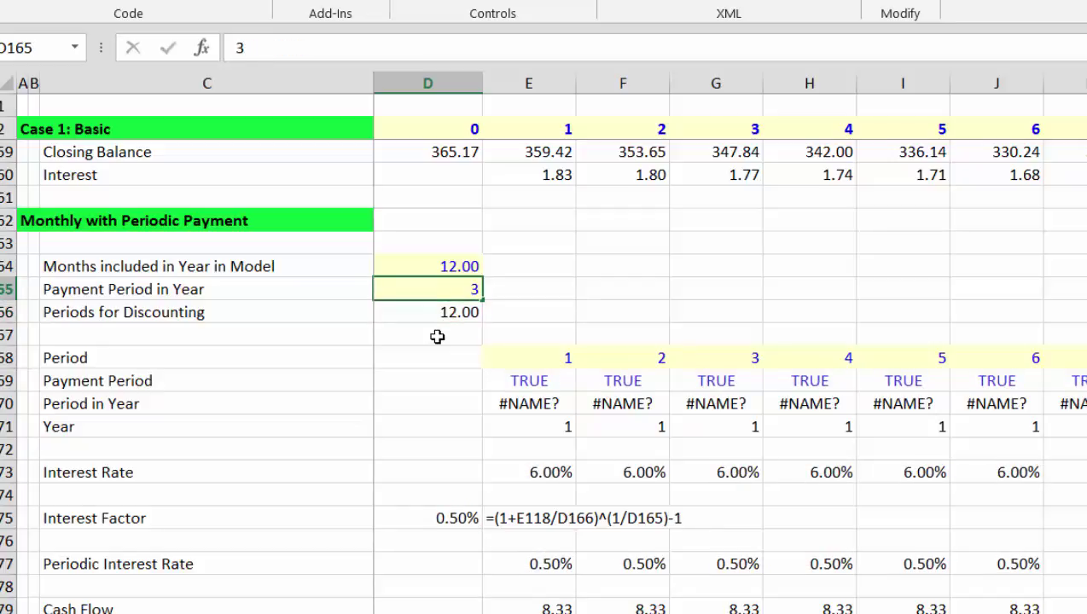
type("3")
key("Return")
key("Up")
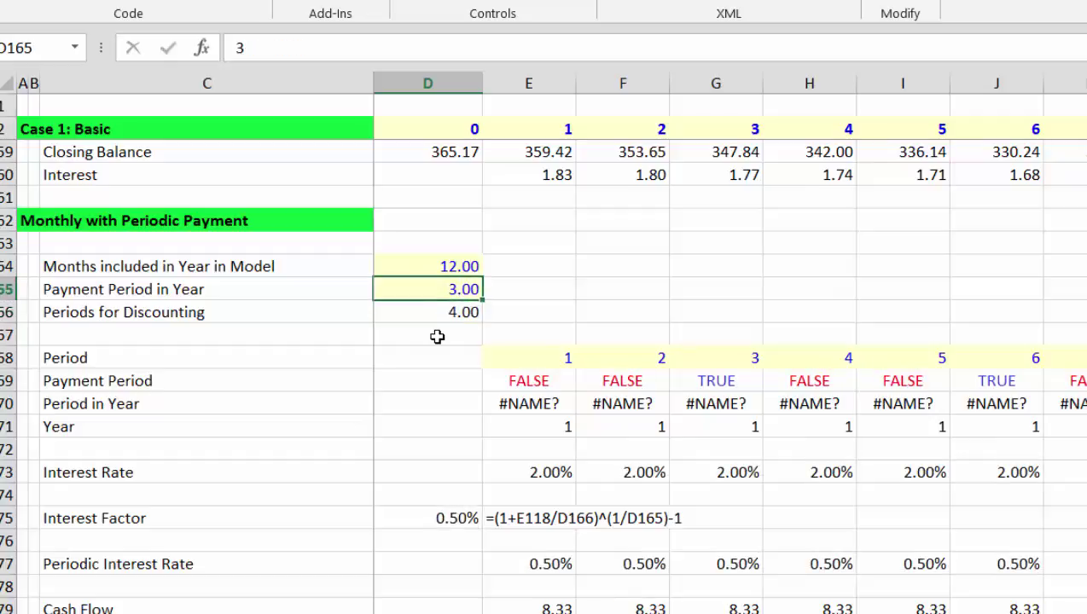
type("4")
key("Return")
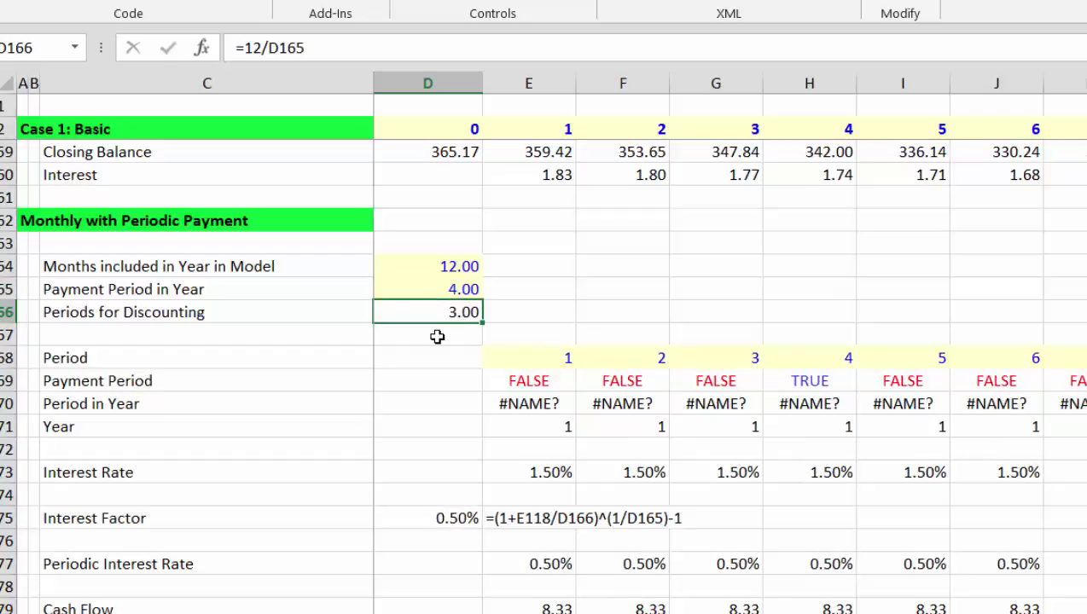
Set the Payment Period in Year in D165 back to 12.
key("Up")
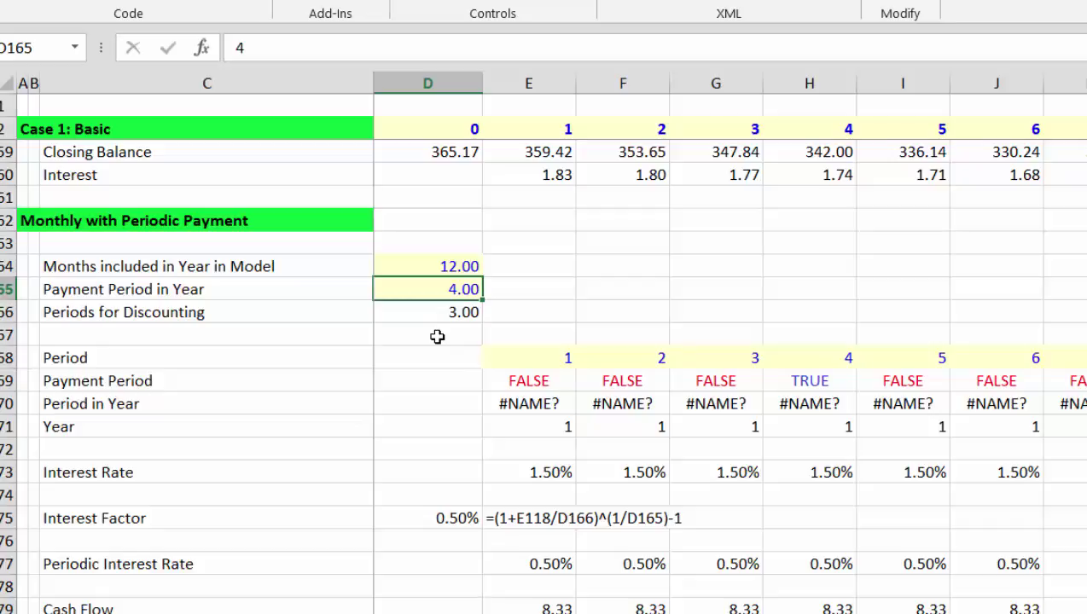
key("Down")
key("Down")
key("Down")
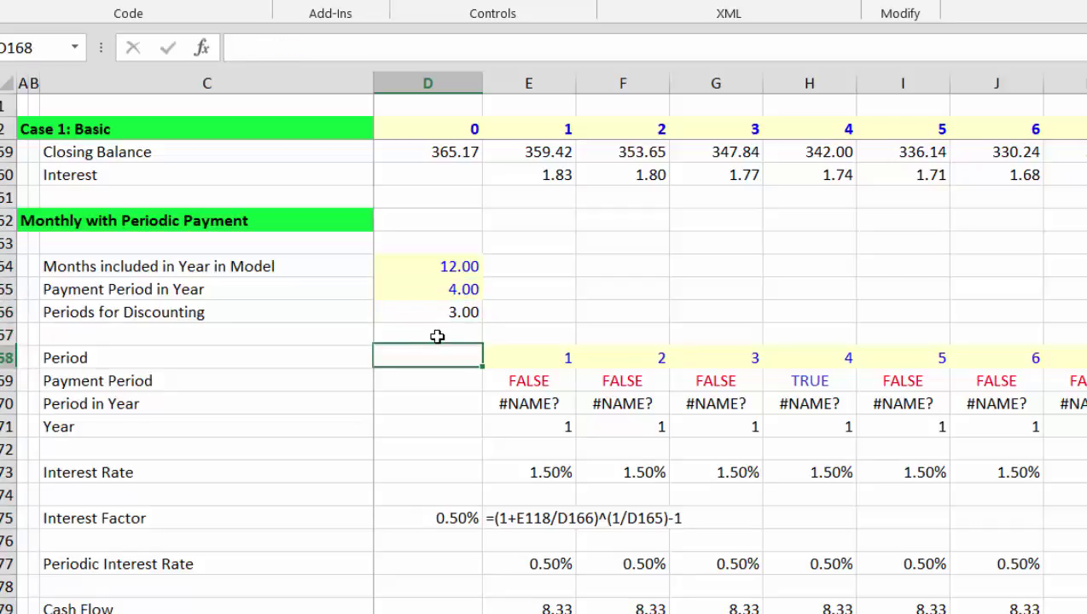
key("Up")
key("Up")
key("Up")
type("12")
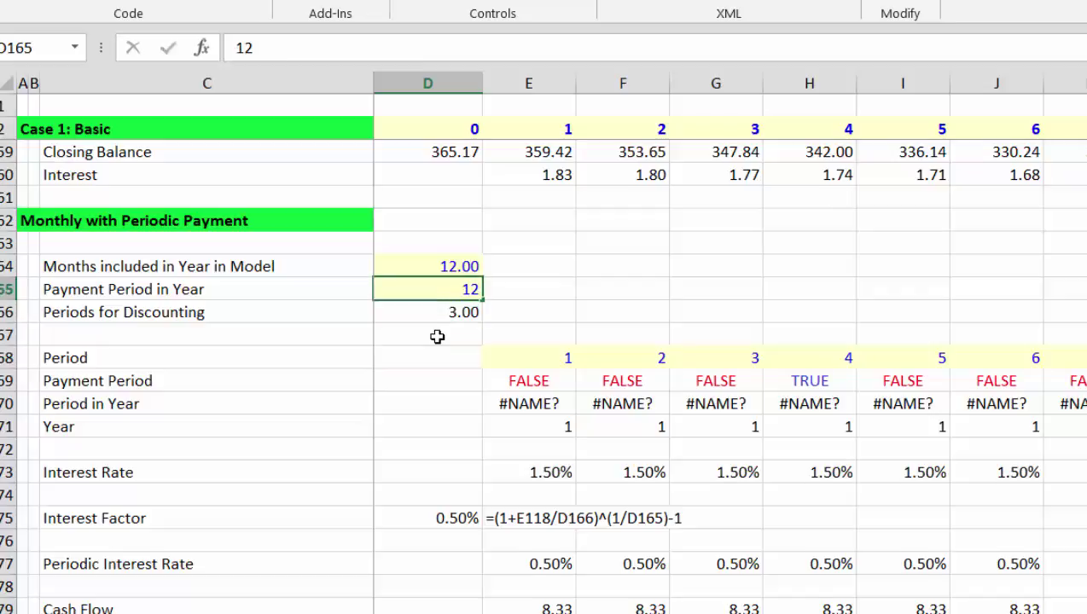
key("Return")
Enter the formula =period_of_year(E168,$D$164) in cell E170 of the Period in Year row.
key("Down")
key("Down")
key("Down")
key("Down")
key("Right")
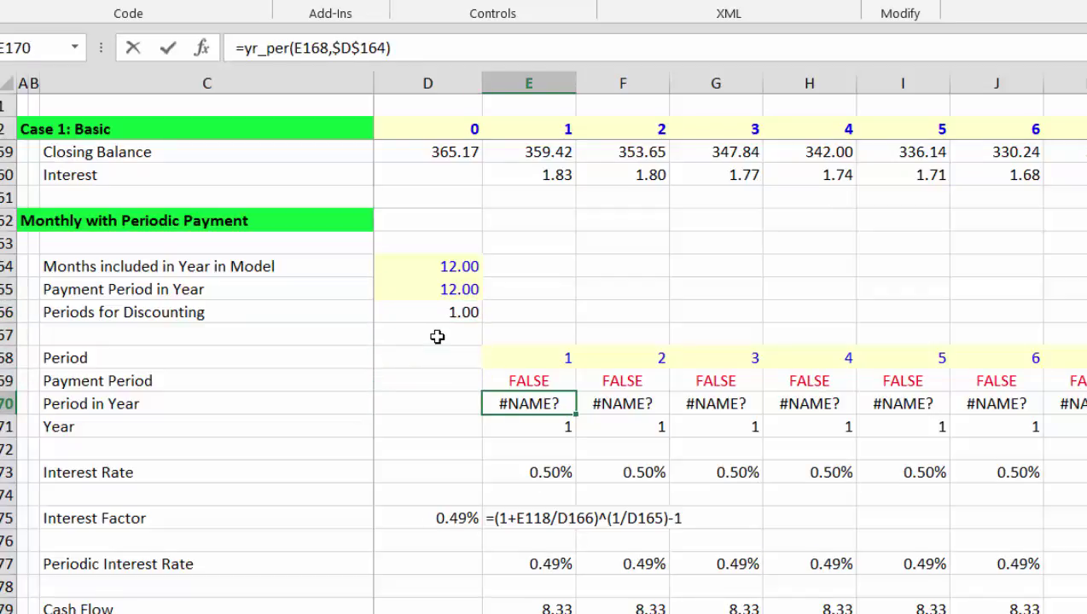
type("=per")
key("Down")
key("Down")
key("Down")
key("Down")
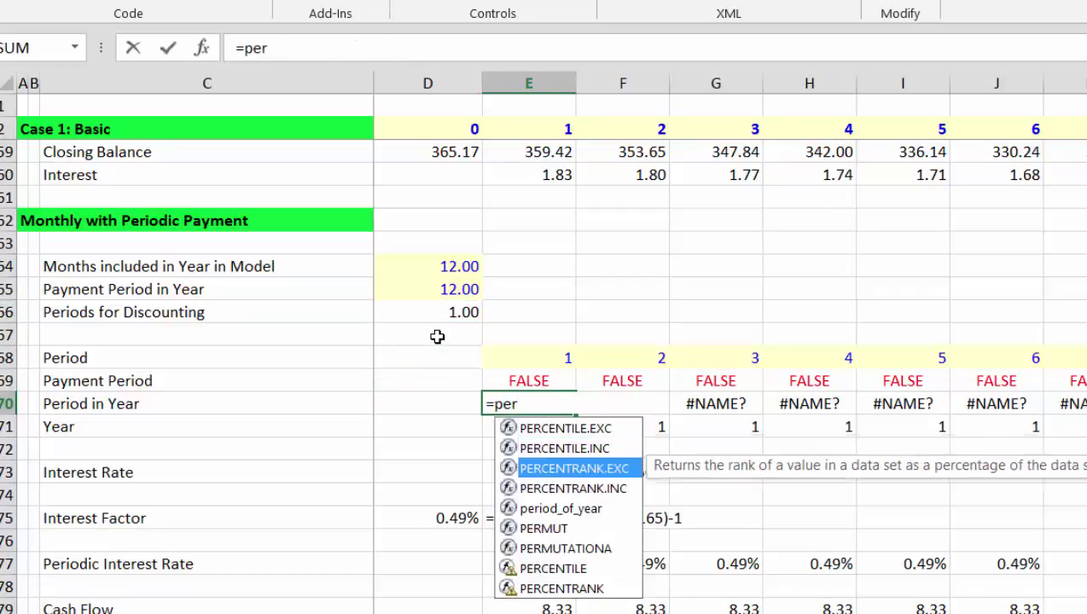
key("Tab")
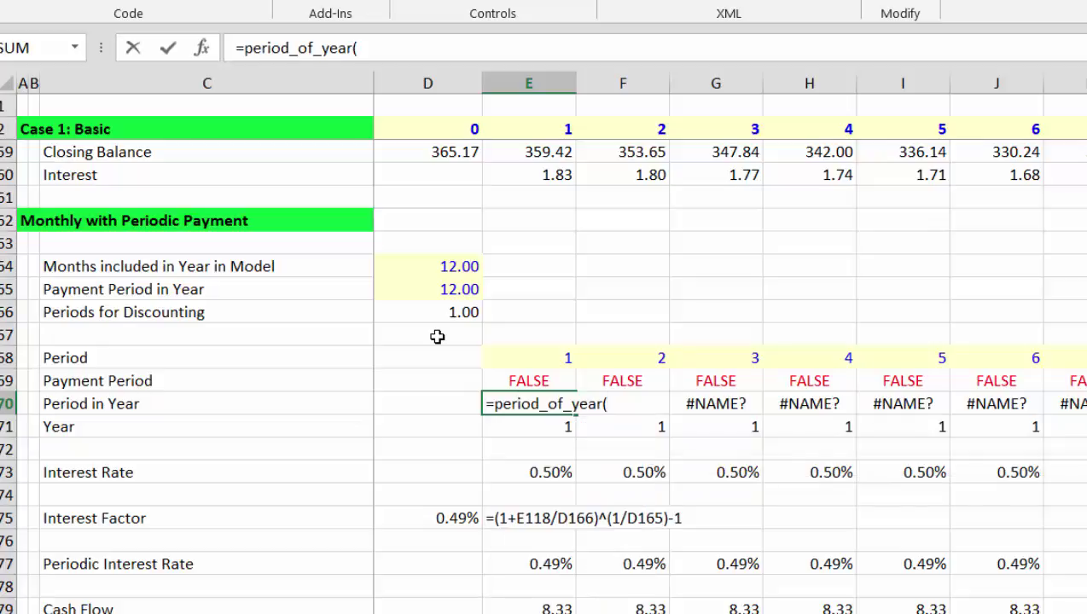
key("Up")
key("Up")
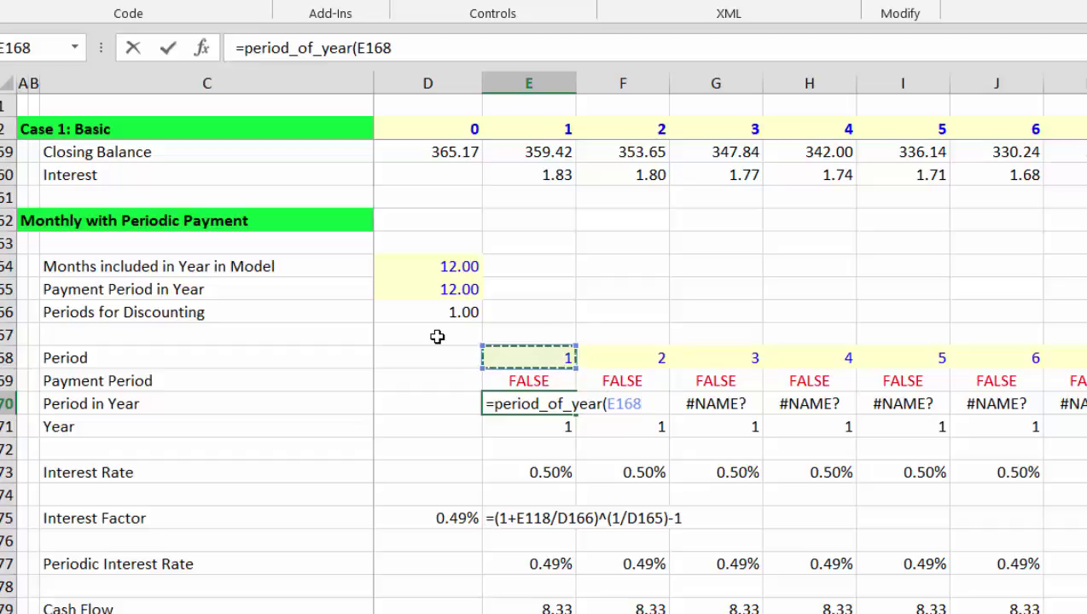
type(",")
key("Up")
key("Up")
key("Up")
key("Up")
key("Up")
key("Up")
key("Left")
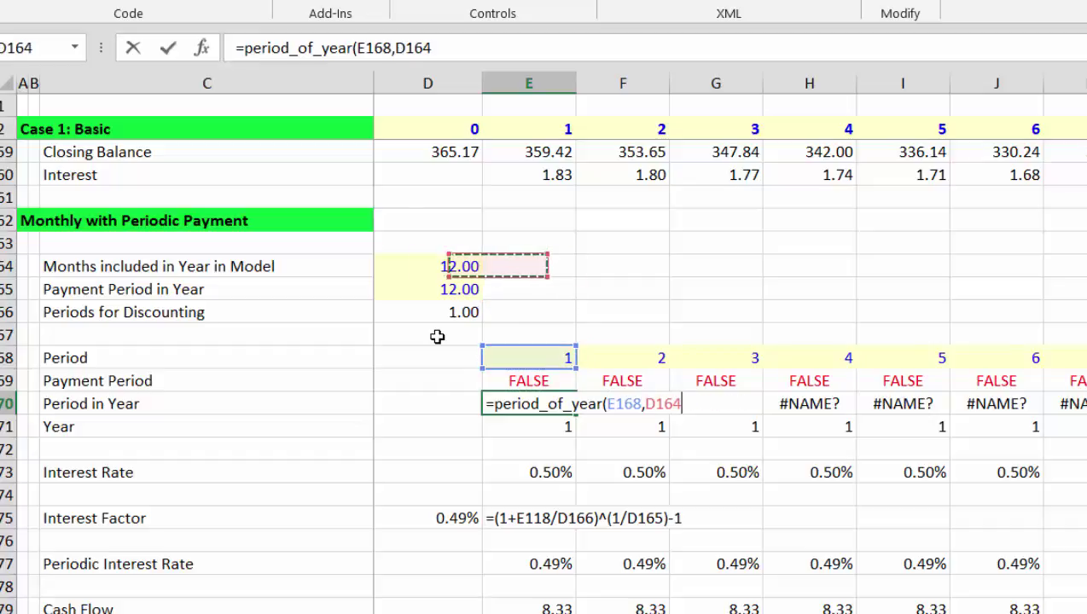
key("F4")
key("Return")
Copy the Period in Year formula from E170 across the whole row.
key("Up")
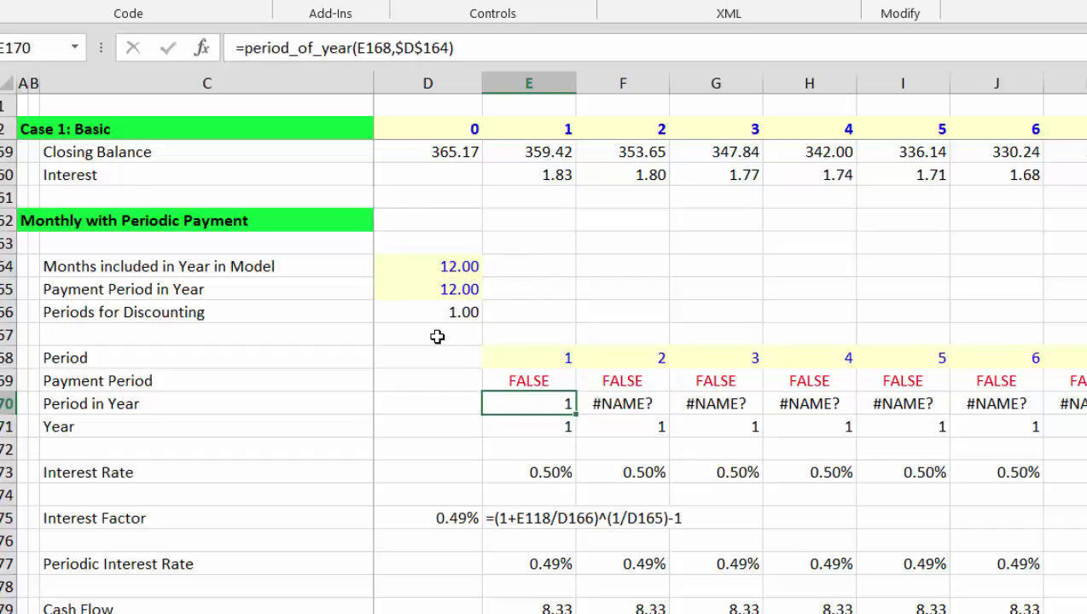
key("ctrl+shift+Right")
key("ctrl+r")
Check the Period in Year row across the later periods through column AO and return to the row's start.
key("Right")
key("Right")
key("Right")
key("Right")
key("Right")
key("Right")
key("Right")
key("Right")
key("Right")
key("Right")
key("Right")
key("Right")
key("Right")
key("Right")
key("Right")
key("Right")
key("Right")
key("Right")
key("Right")
key("Right")
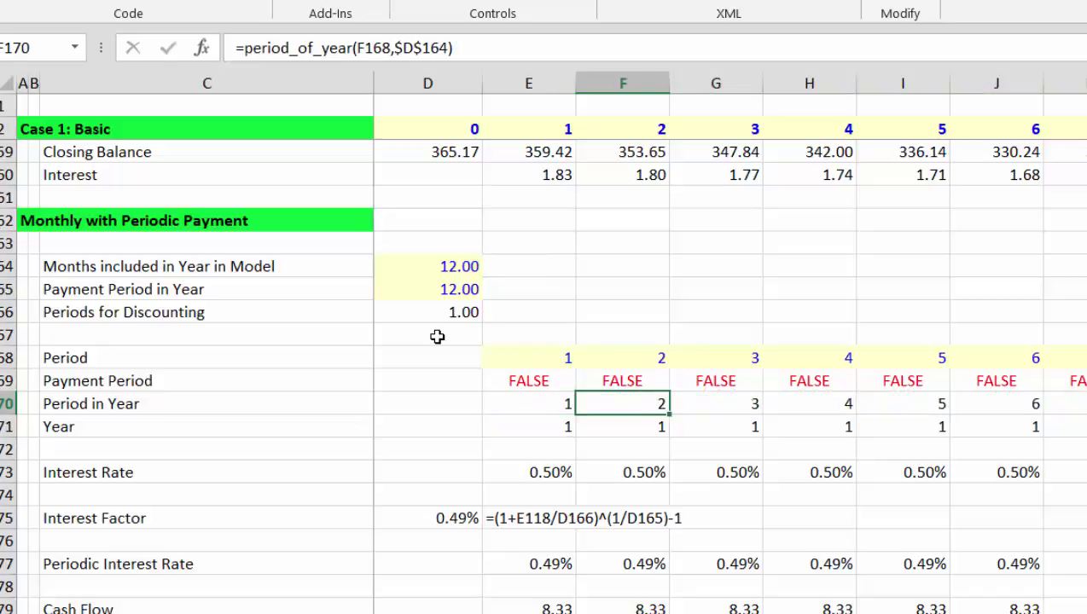
key("Right")
key("Right")
key("Right")
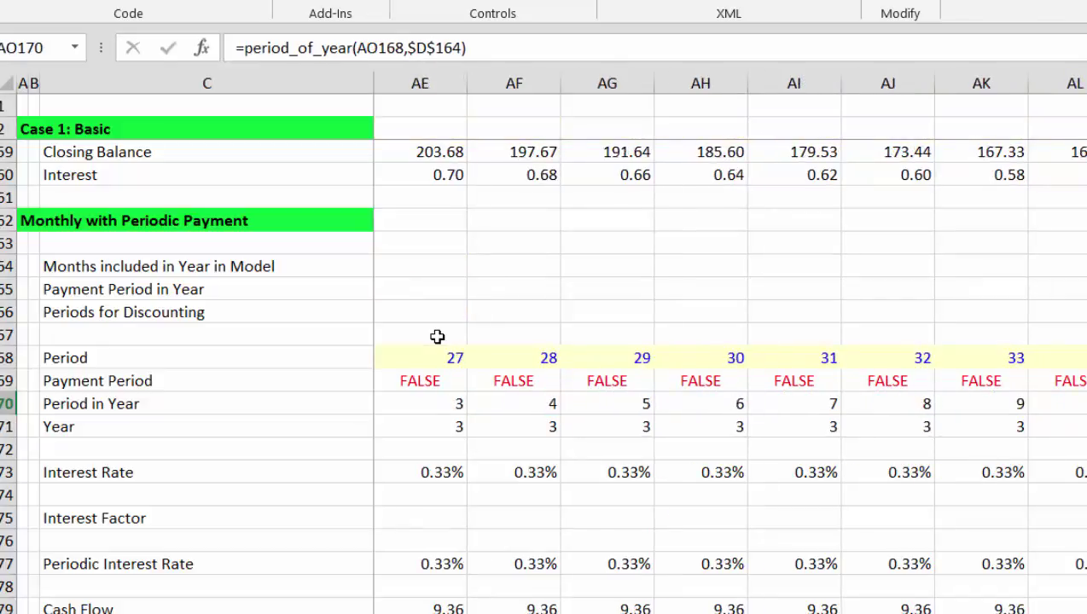
key("ctrl+Left")
key("Left")
key("Home")
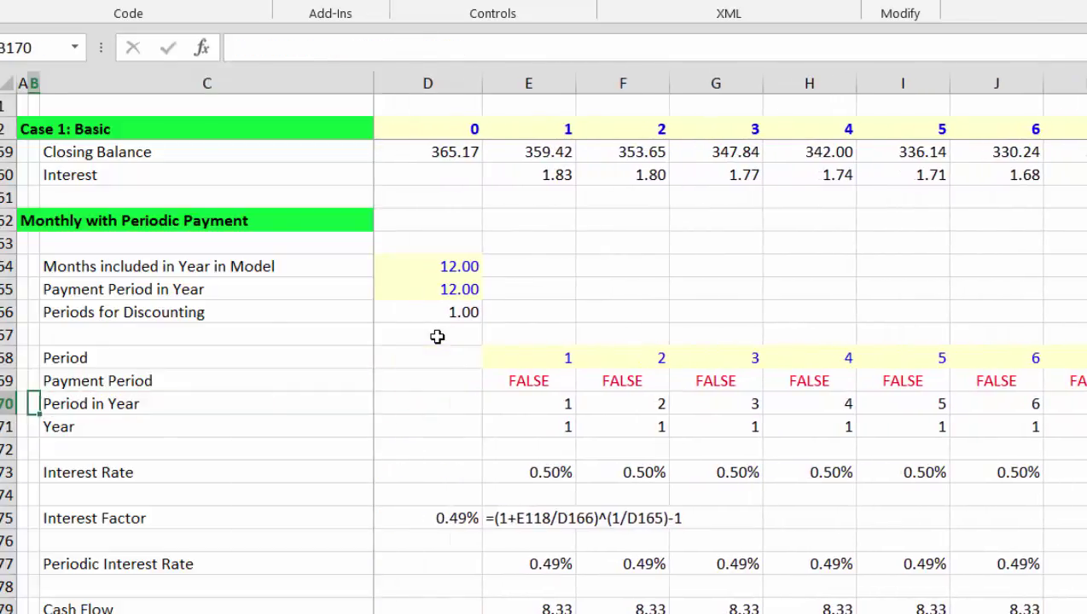
Switch to the VBA editor and copy the complete period_of_year function from Module1.
key("Down")
key("Right")
key("Right")
key("Right")
key("Right")
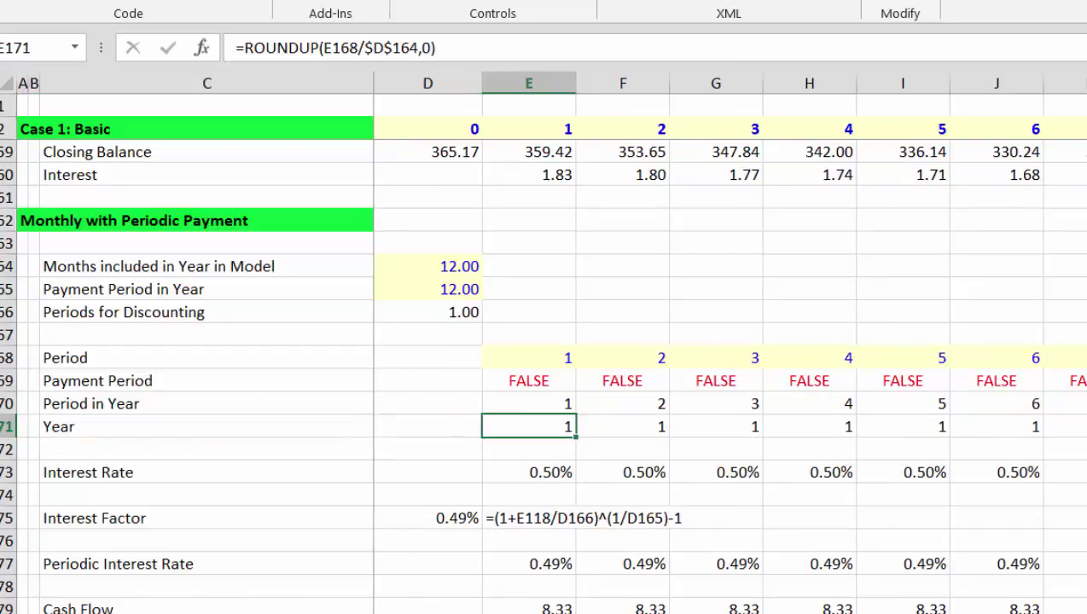
left_click(985, 547)
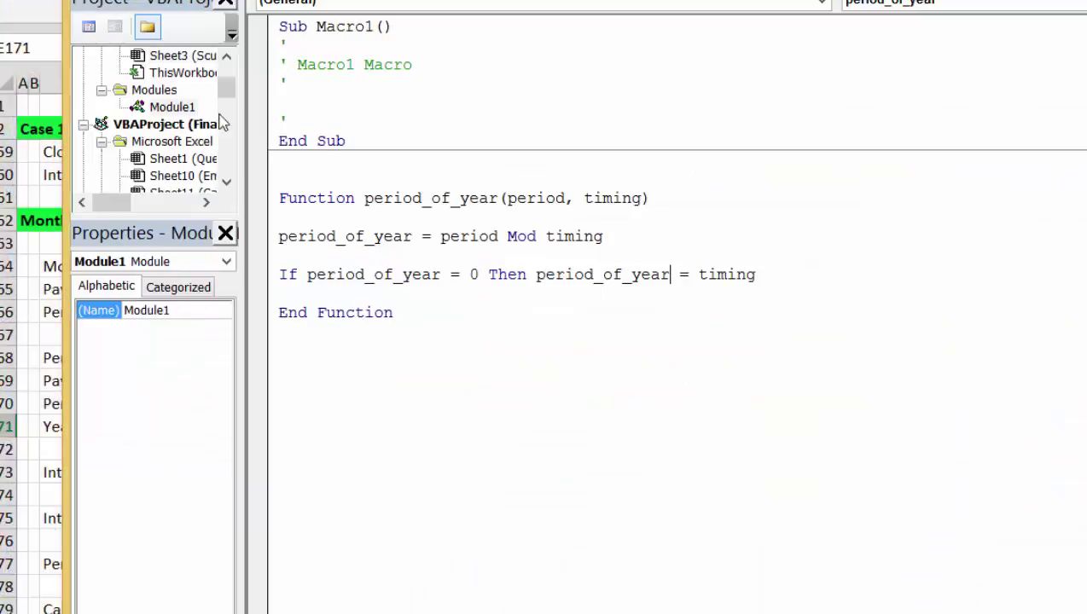
left_click_drag(282, 181, 456, 339)
key("ctrl+c")
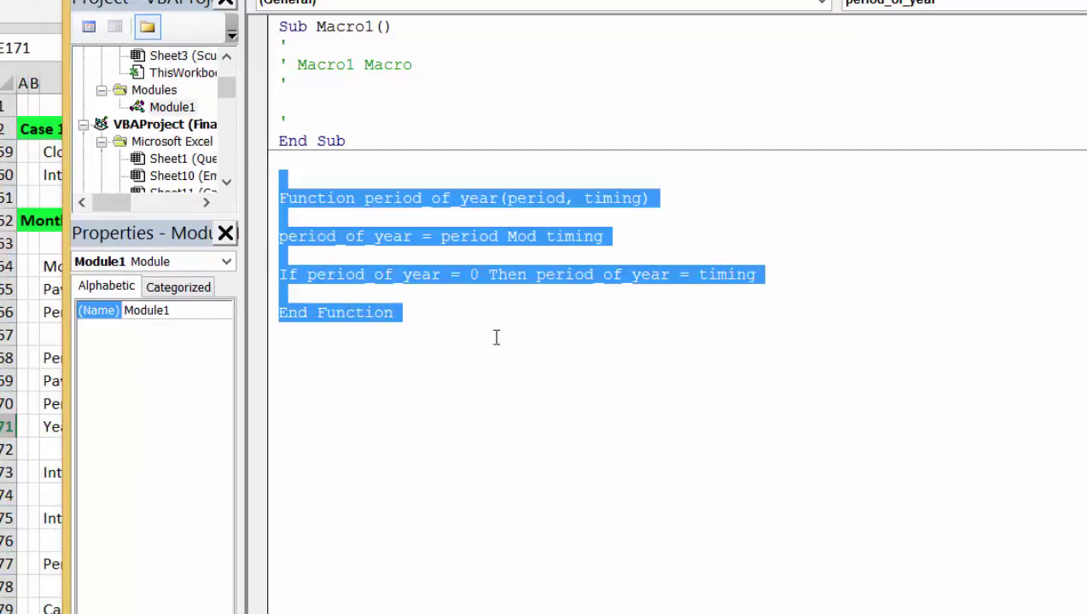
Paste the period_of_year function at the end of the Functions module in Generic Macros.xlsm.
key("alt+w")
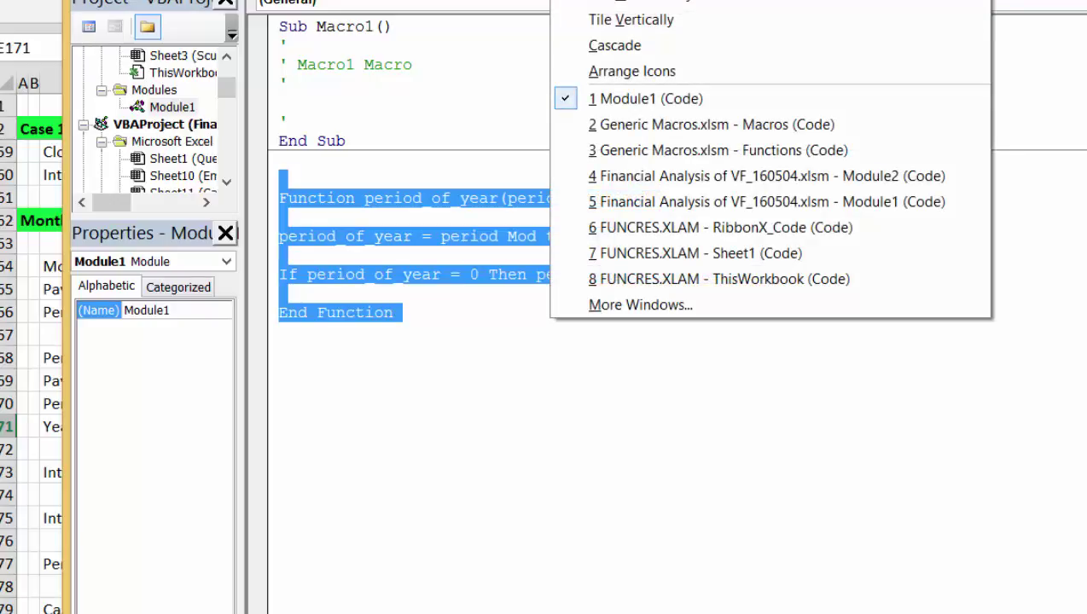
left_click(644, 124)
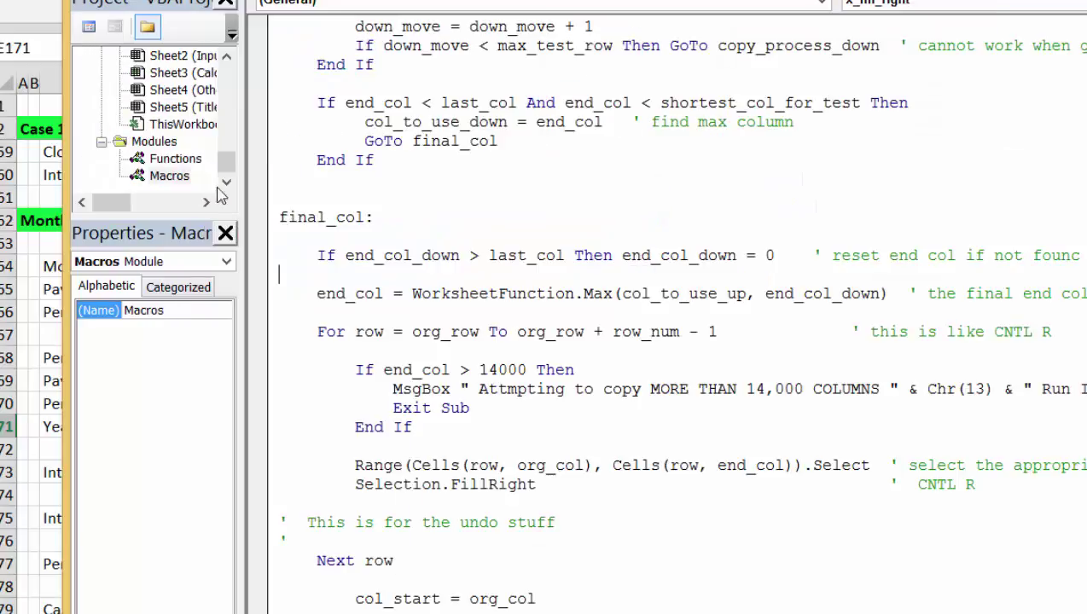
double_click(175, 161)
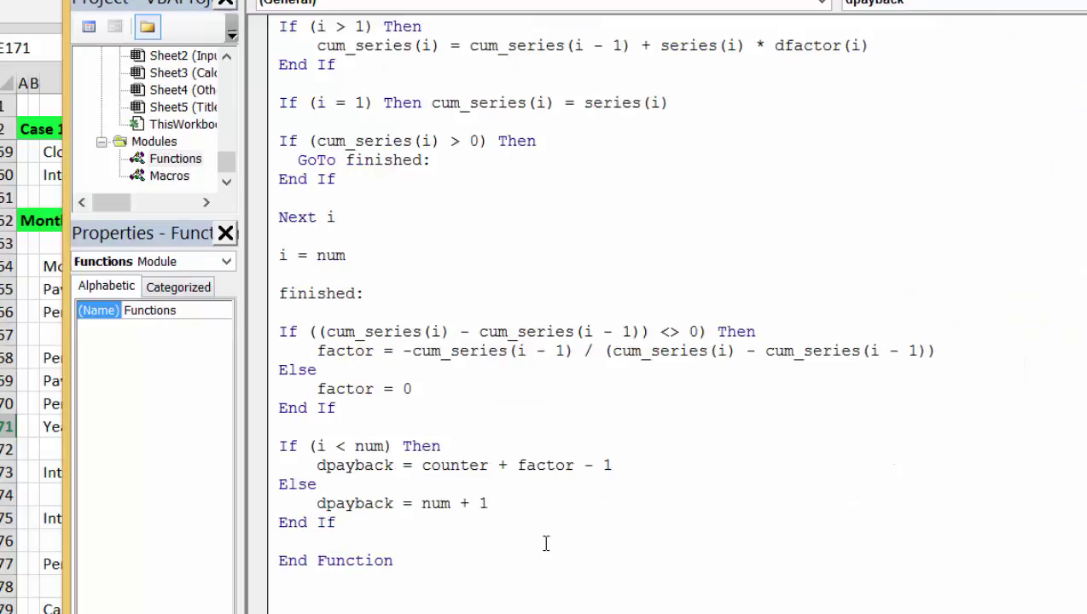
key("ctrl+v")
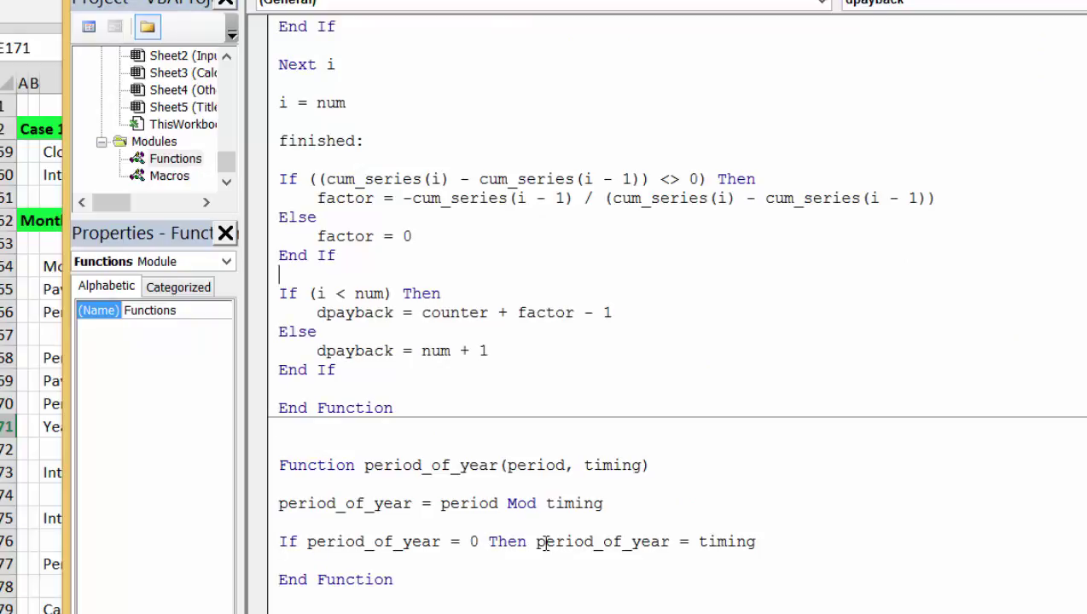
scroll(546, 542, "up", 6)
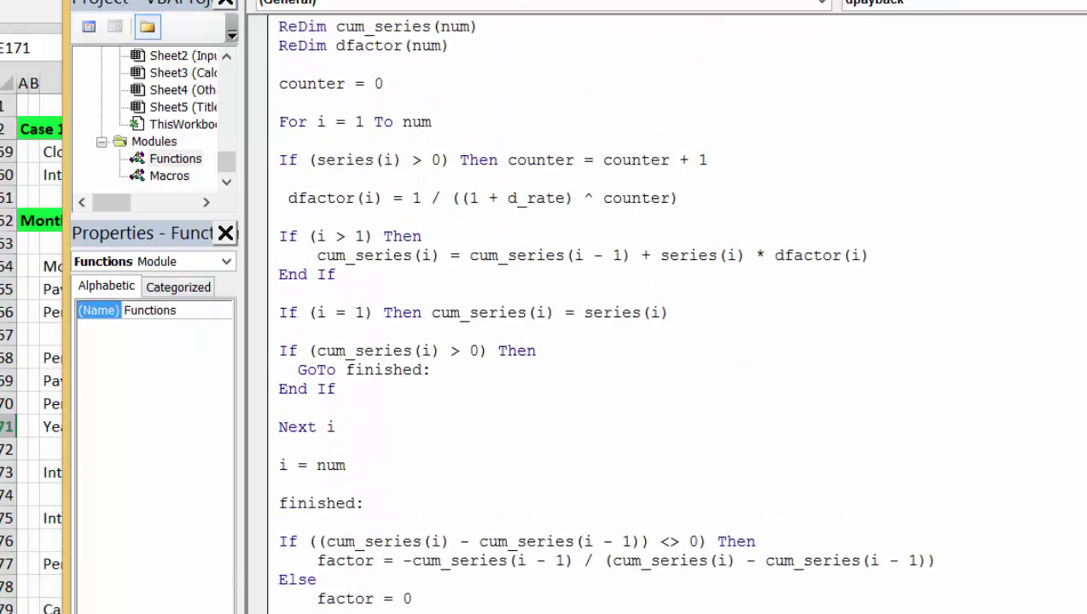
Return to the worksheet and examine the Period in Year and Year rows.
key("alt+F11")
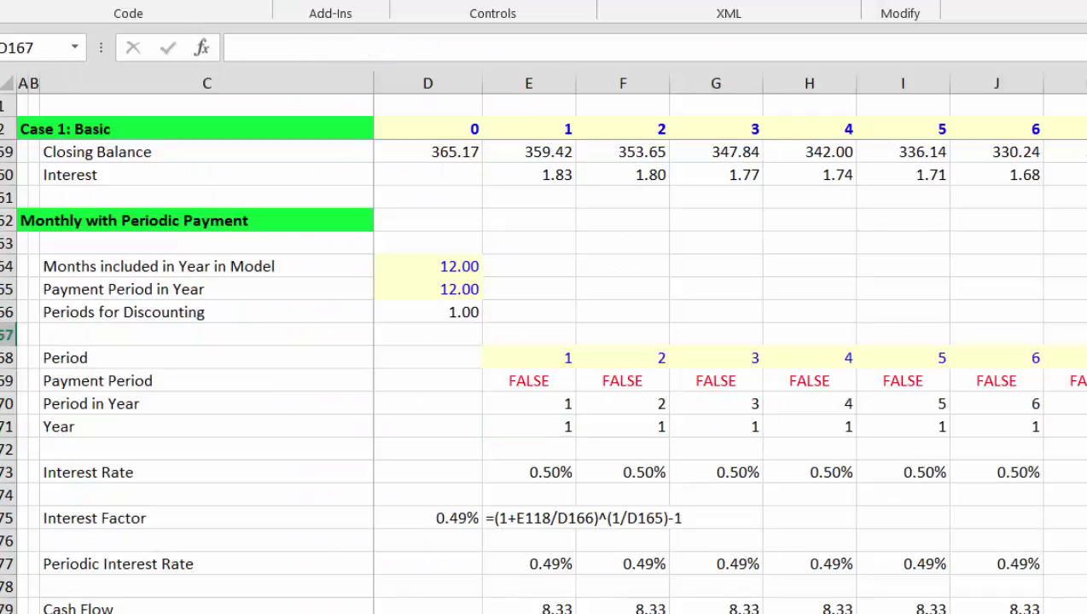
key("Down")
key("Down")
key("Down")
key("ctrl+Left")
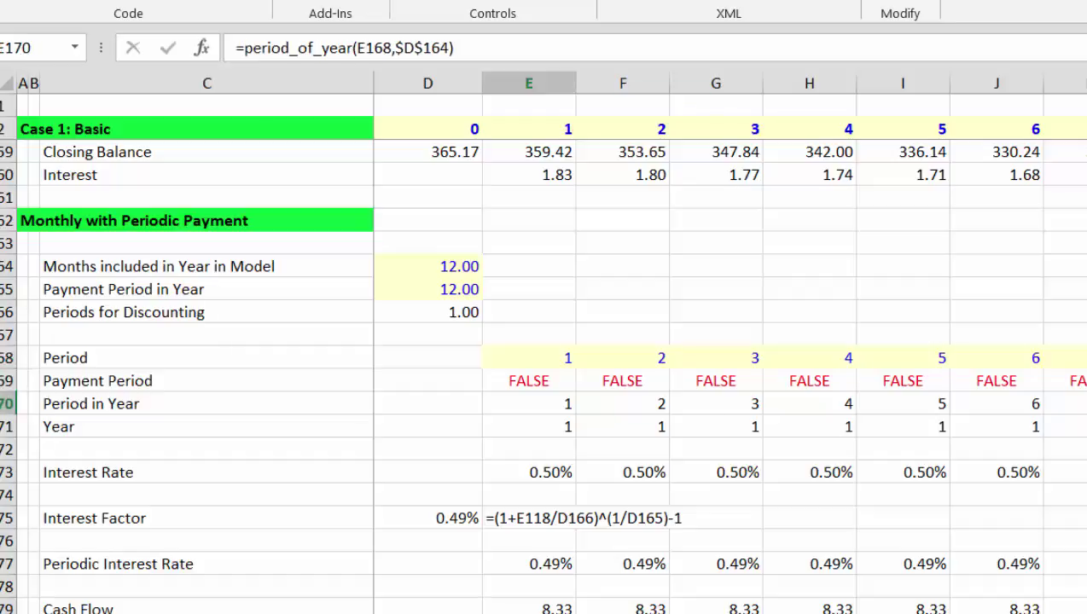
key("ctrl+Left")
key("Down")
key("Down")
key("Down")
key("Up")
key("Up")
key("Up")
key("Up")
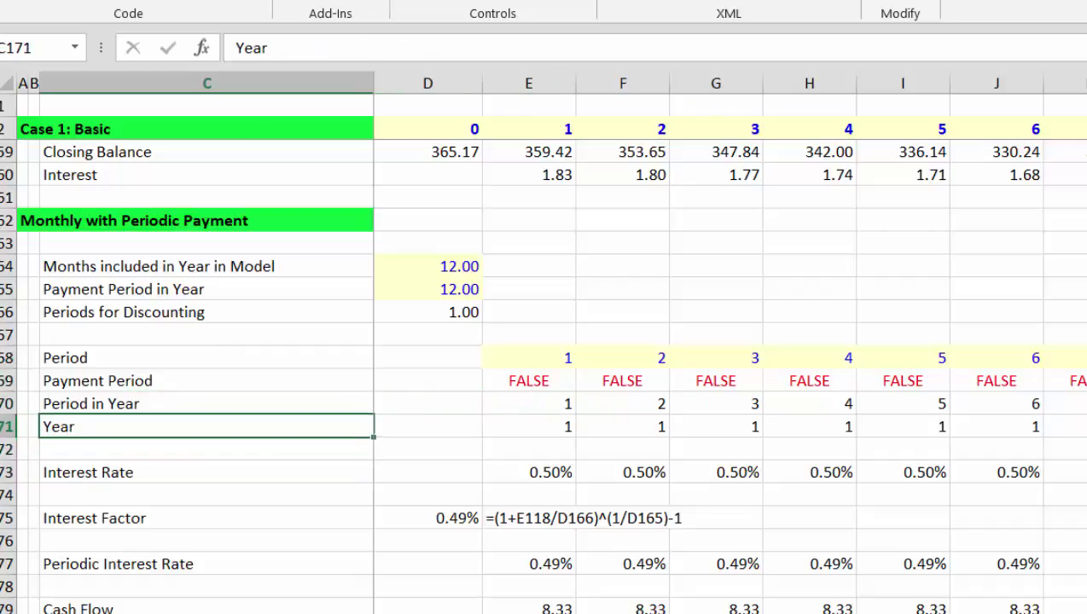
key("Right")
key("Right")
key("Left")
key("Down")
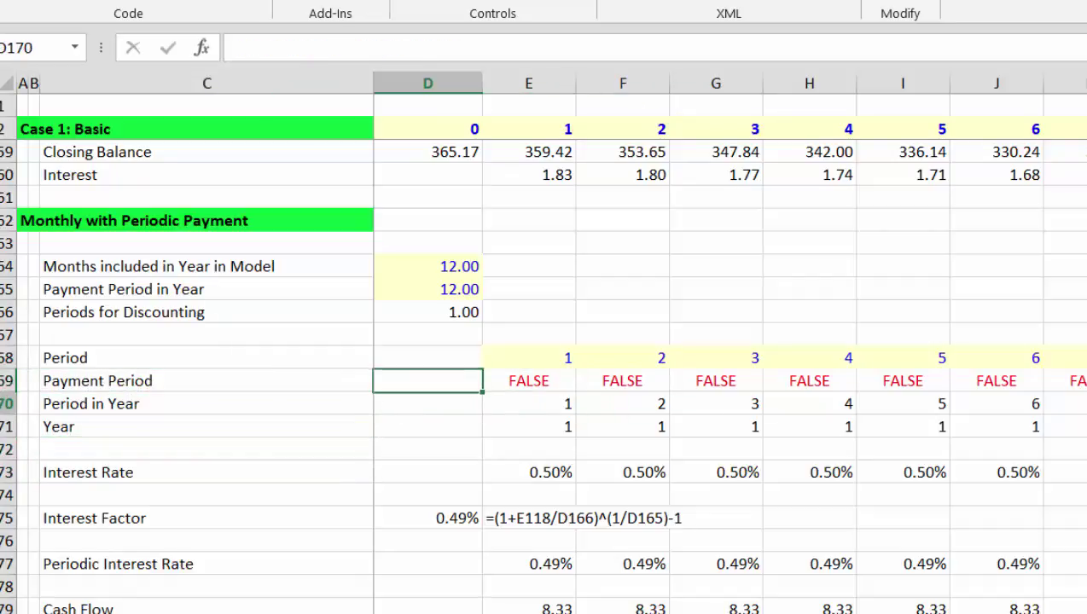
key("Down")
key("Up")
key("Left")
key("Left")
key("Left")
key("Right")
key("Right")
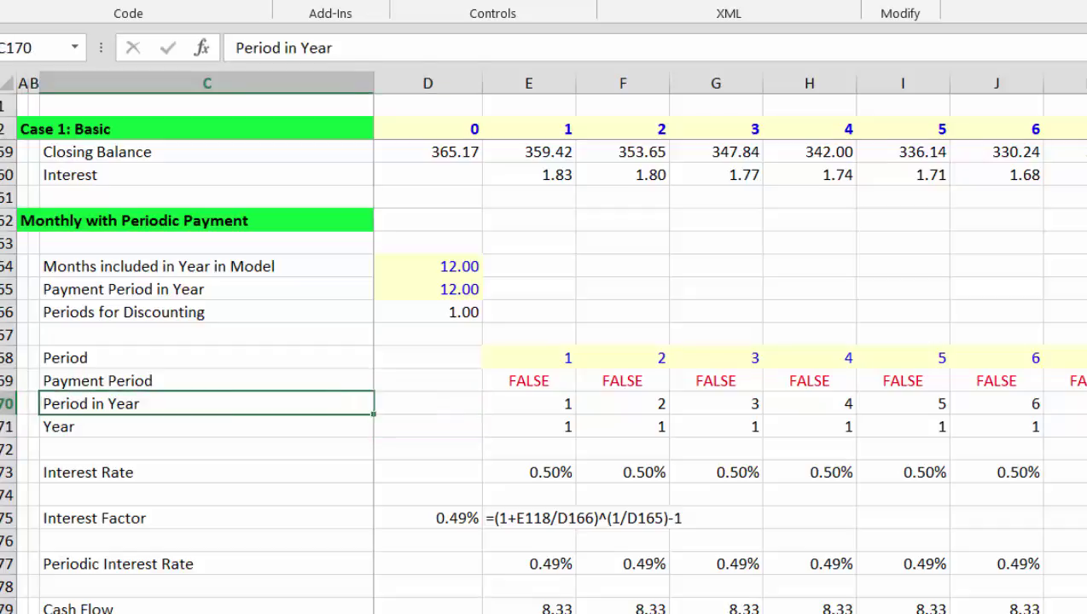
Examine the Year formula in E171 and the period and months-in-year cells it references.
key("Right")
key("Right")
key("Right")
key("Left")
key("Left")
key("Left")
key("Right")
key("Right")
key("Down")
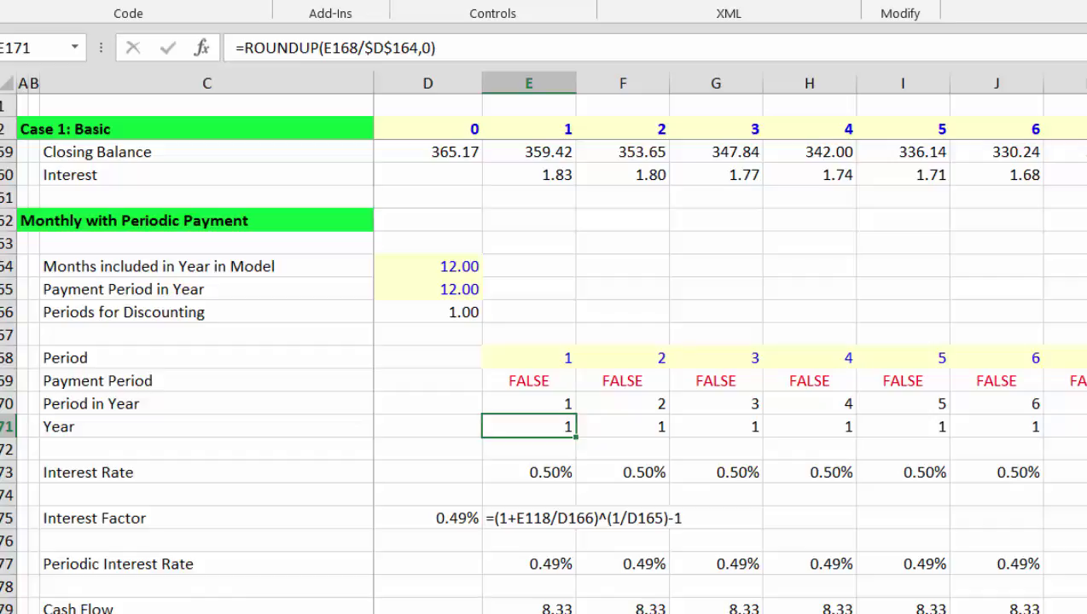
key("F2")
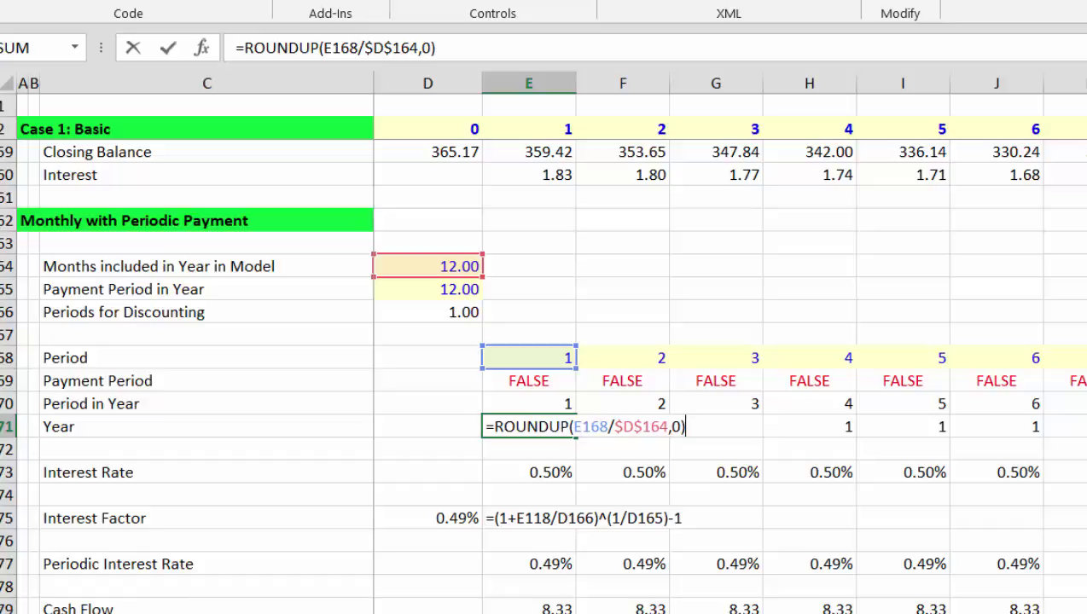
key("ctrl+Return")
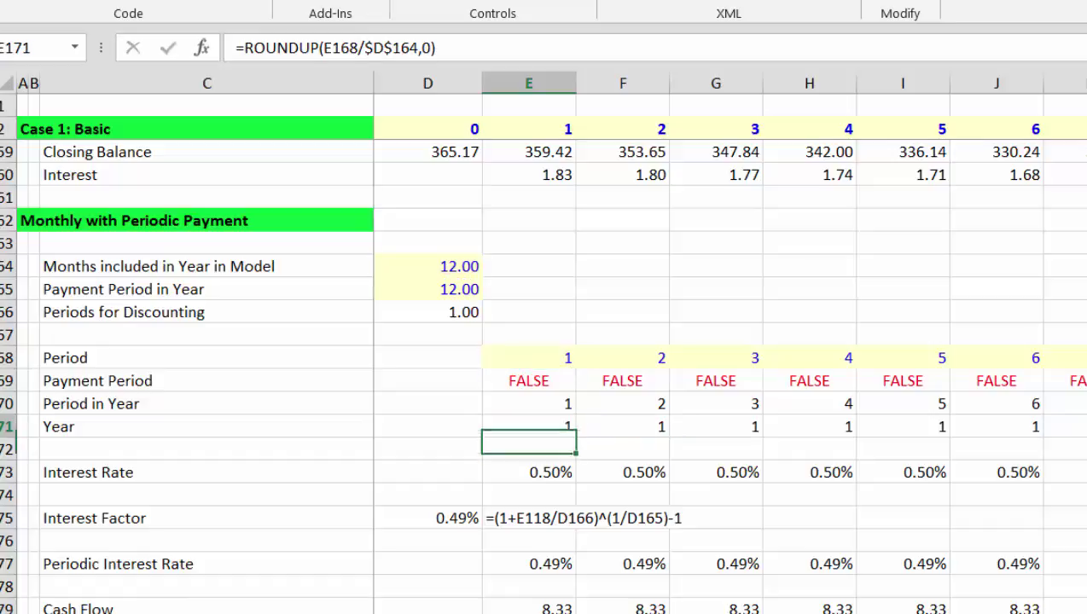
Check the Year row across the later periods through column AI and return to the row's start.
key("Right")
key("Right")
key("Right")
key("Right")
key("Right")
key("Right")
key("Right")
key("Right")
key("Right")
key("Right")
key("Right")
key("Right")
key("Right")
key("Right")
key("Right")
key("Right")
key("Right")
key("Right")
key("Right")
key("Right")
key("Right")
key("Right")
key("Right")
key("Right")
key("Right")
key("Right")
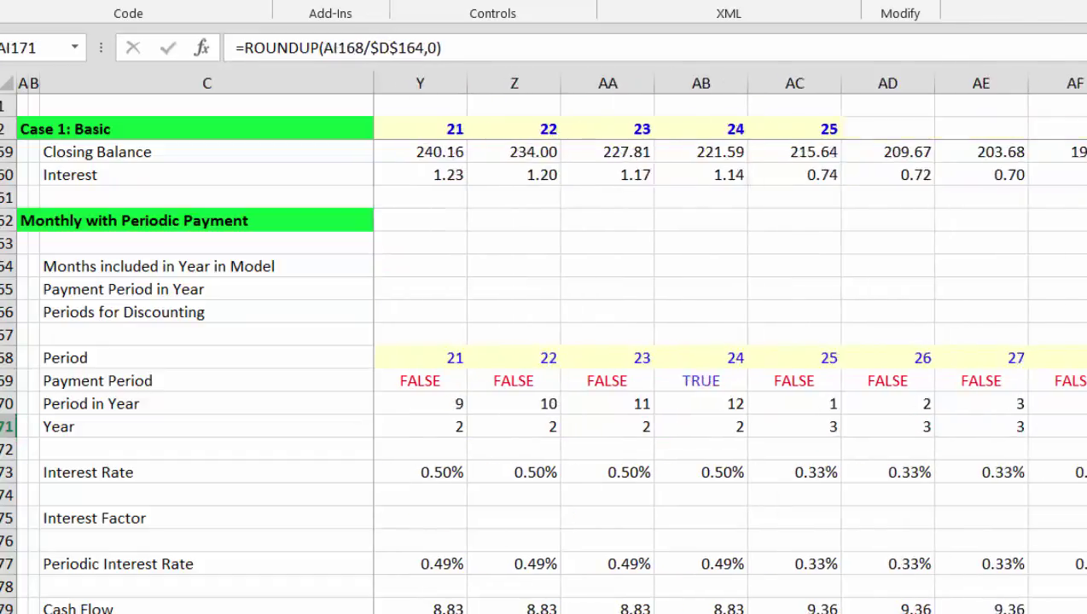
key("ctrl+Left")
Examine the Interest Rate row's LOOKUP formulas from E173 through column AP and return to the row's start.
key("Down")
key("Down")
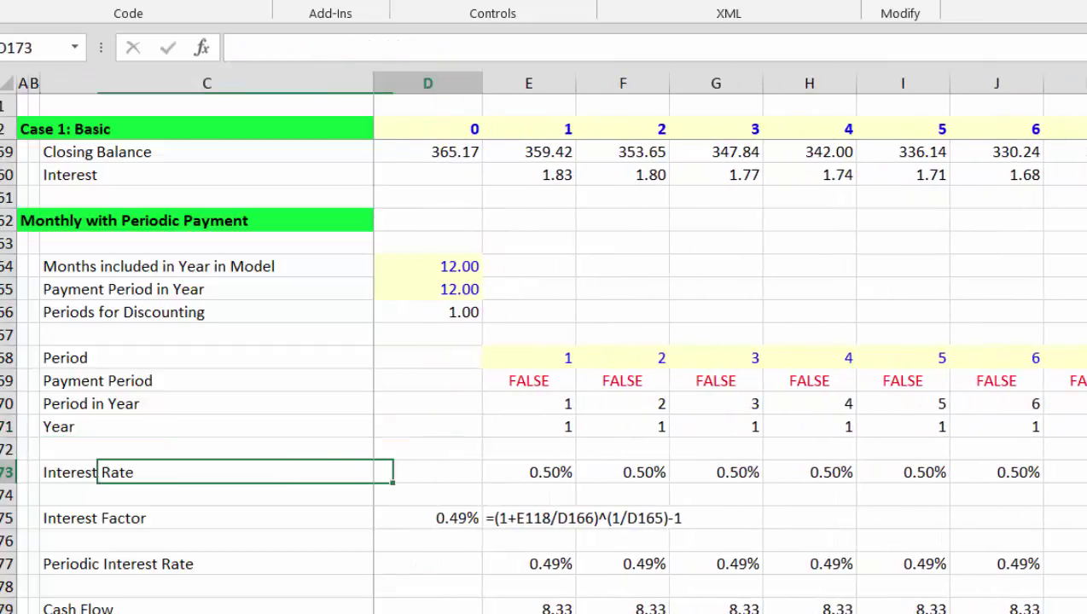
key("Right")
key("Left")
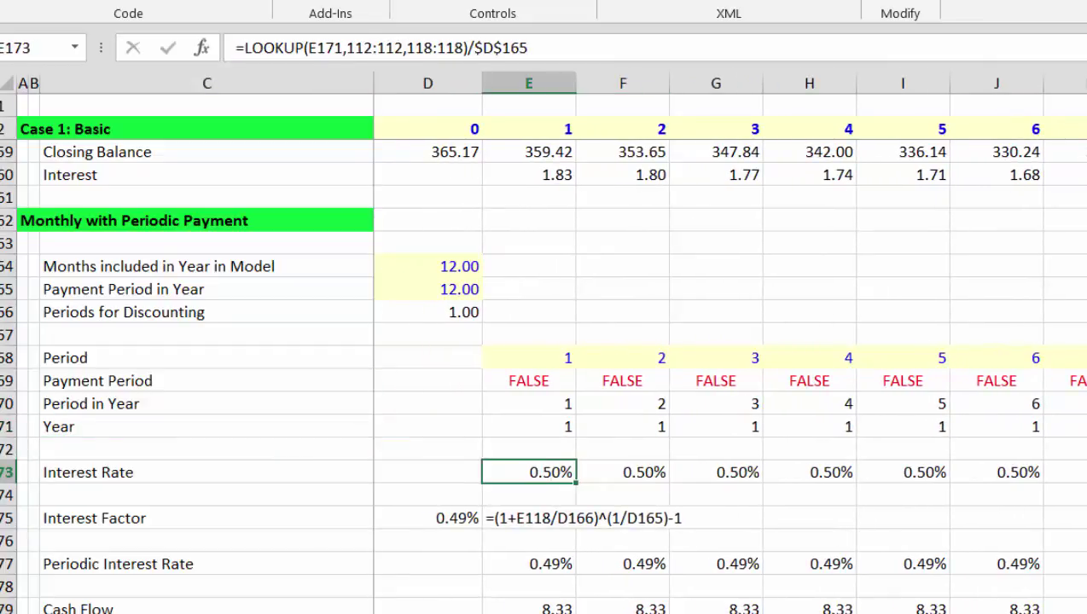
key("Right")
key("Left")
key("Left")
key("Right")
key("Right")
key("Right")
key("Right")
key("Right")
key("Right")
key("Right")
key("Right")
key("Right")
key("Right")
key("Right")
key("Right")
key("Right")
key("Right")
key("Right")
key("Right")
key("Right")
key("Right")
key("Right")
key("Right")
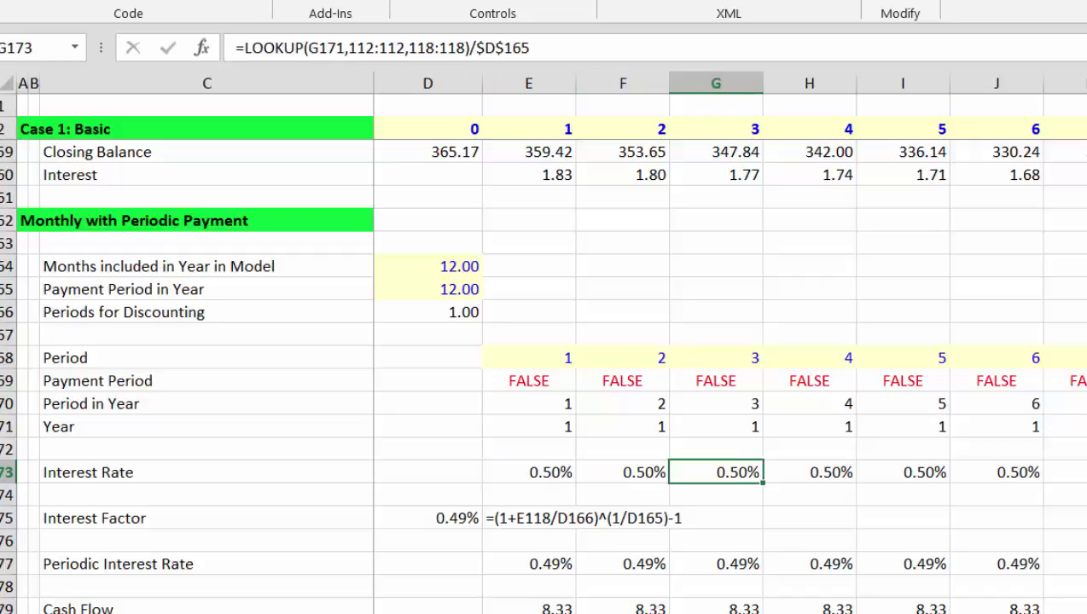
key("Right")
key("Right")
key("Right")
key("Right")
key("Right")
key("Right")
key("Right")
key("Right")
key("Right")
key("Right")
key("Right")
key("Right")
key("Right")
key("Right")
key("Right")
key("Right")
key("Right")
key("Right")
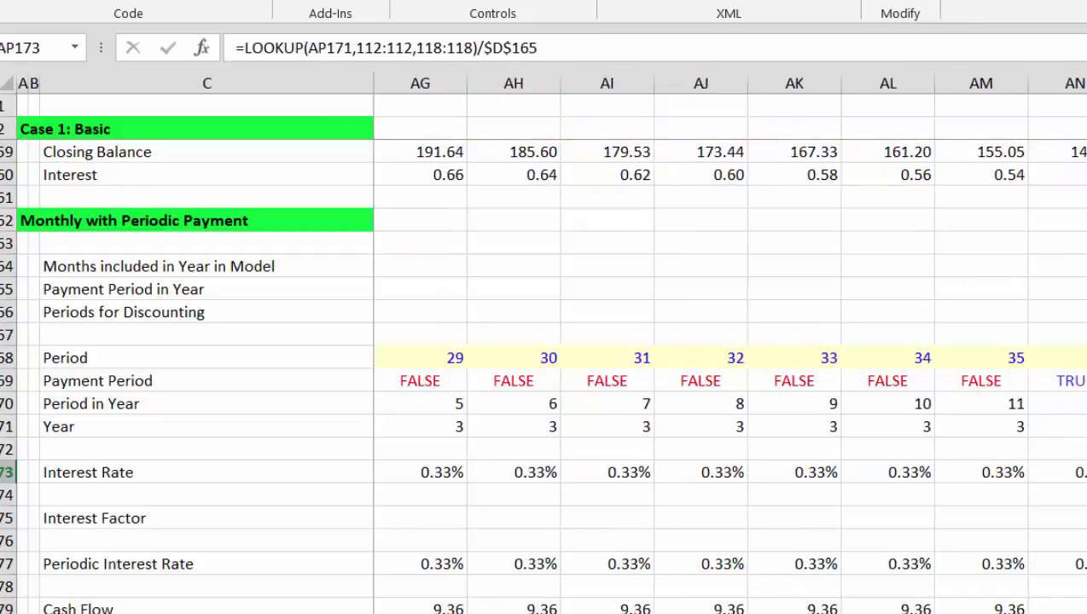
key("Left")
key("Left")
key("Left")
key("Left")
key("Left")
key("Left")
key("Left")
key("Left")
key("Left")
key("Left")
key("Left")
key("Left")
key("Left")
key("Left")
key("Left")
key("Left")
key("Left")
key("Left")
key("Left")
key("Left")
key("Left")
key("Left")
key("Left")
key("Left")
key("Left")
key("Left")
key("Left")
key("Left")
key("Left")
key("Left")
key("Left")
key("Left")
key("Left")
key("Left")
key("Left")
key("Left")
key("Left")
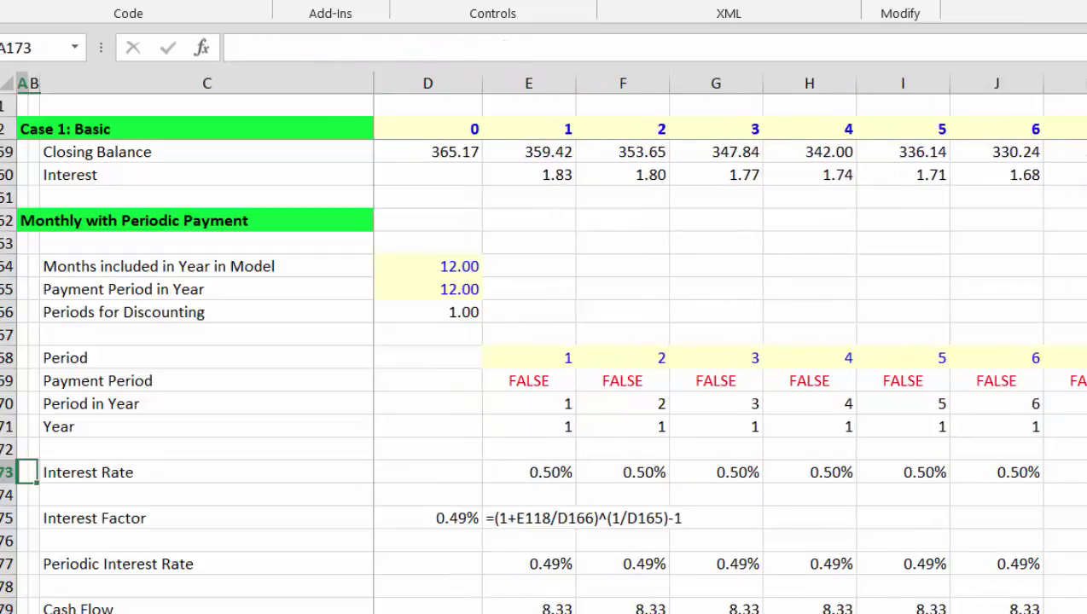
Return to the Annual section of Annual versus Monthly versus Semi-Annual and locate the first-year inputs in column E.
key("Up")
key("Up")
key("Up")
key("Up")
key("Up")
key("Up")
key("Up")
key("Up")
key("Up")
key("Up")
key("Up")
key("Up")
key("Up")
key("Up")
key("Up")
key("Up")
key("Up")
key("Up")
key("Up")
key("Up")
key("Up")
key("Up")
key("Up")
key("Up")
key("Up")
key("Up")
key("Up")
key("Up")
key("Up")
key("Up")
key("Up")
key("Up")
key("Up")
key("Up")
key("Up")
key("Up")
key("Up")
key("Up")
key("Up")
key("Up")
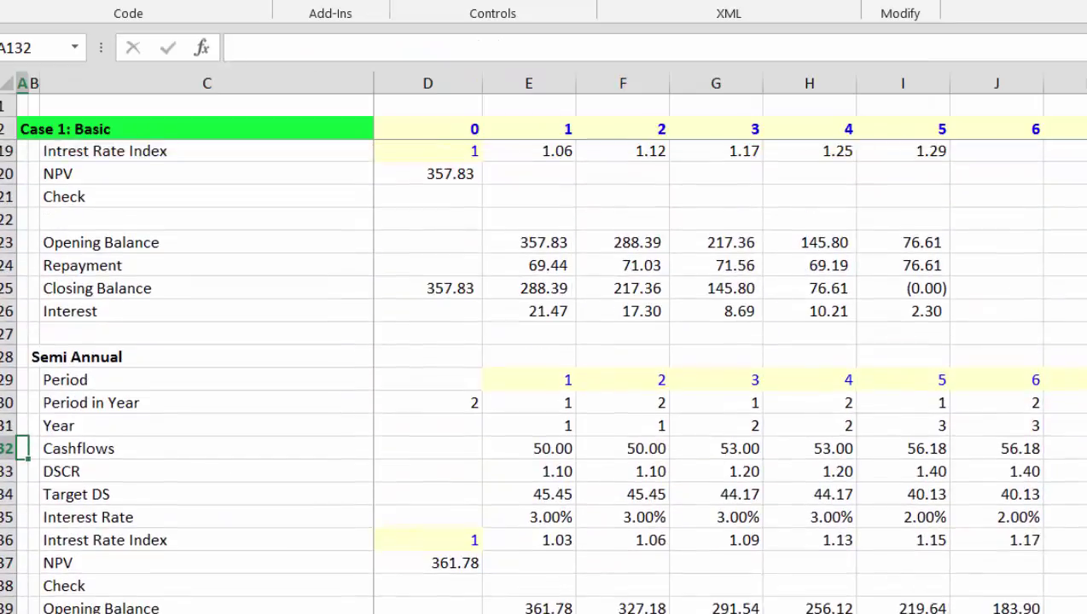
key("Down")
key("Down")
key("Down")
key("Down")
key("Down")
key("Down")
key("Down")
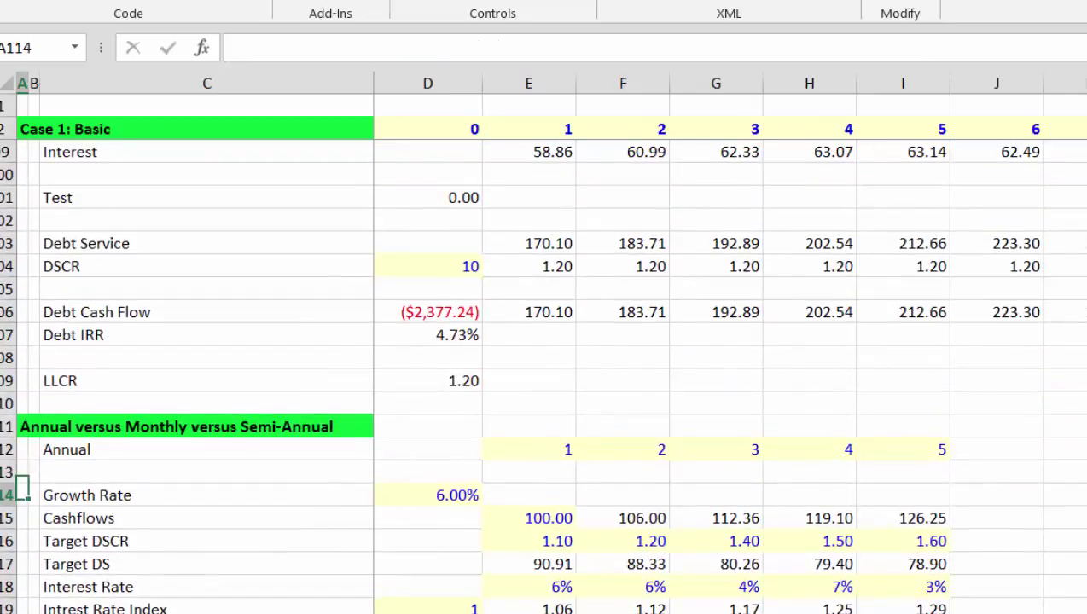
key("Up")
key("Up")
key("Right")
key("Right")
key("Right")
key("Right")
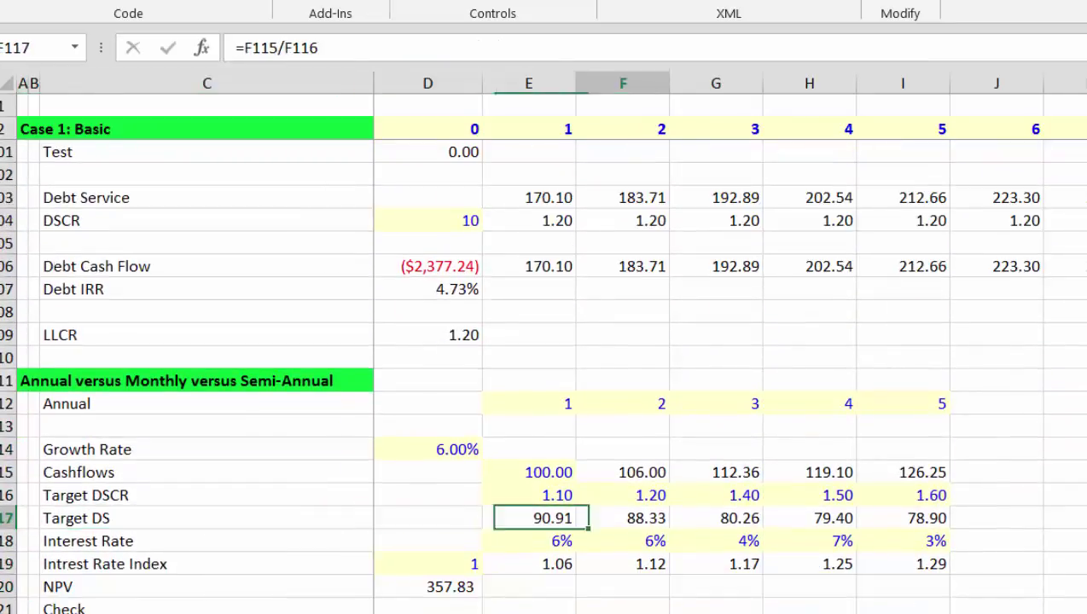
Try a 5% annual interest rate in E118 filled across to I118, and undo both the fill and the entry.
key("Down")
type("5")
key("Return")
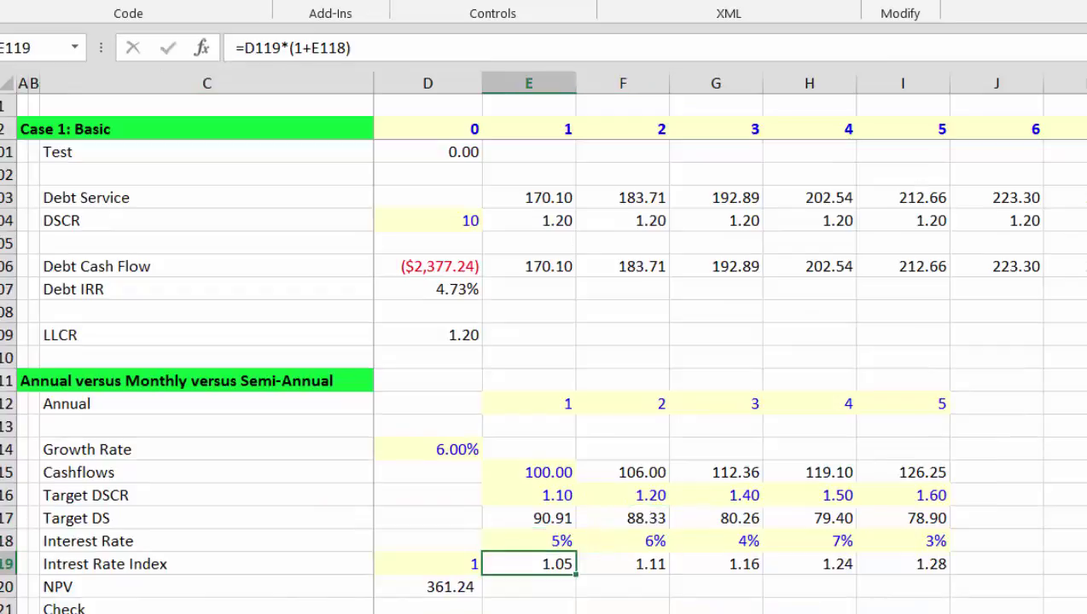
key("Up")
key("shift+Right")
key("shift+Right")
key("shift+Right")
key("shift+Right")
key("ctrl+r")
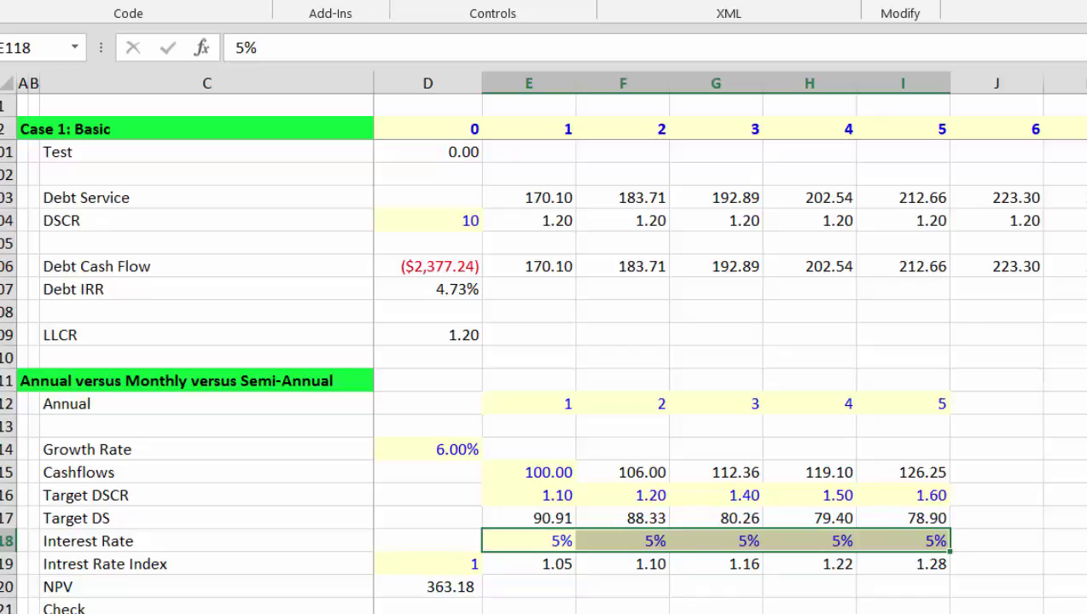
key("ctrl+z")
key("ctrl+z")
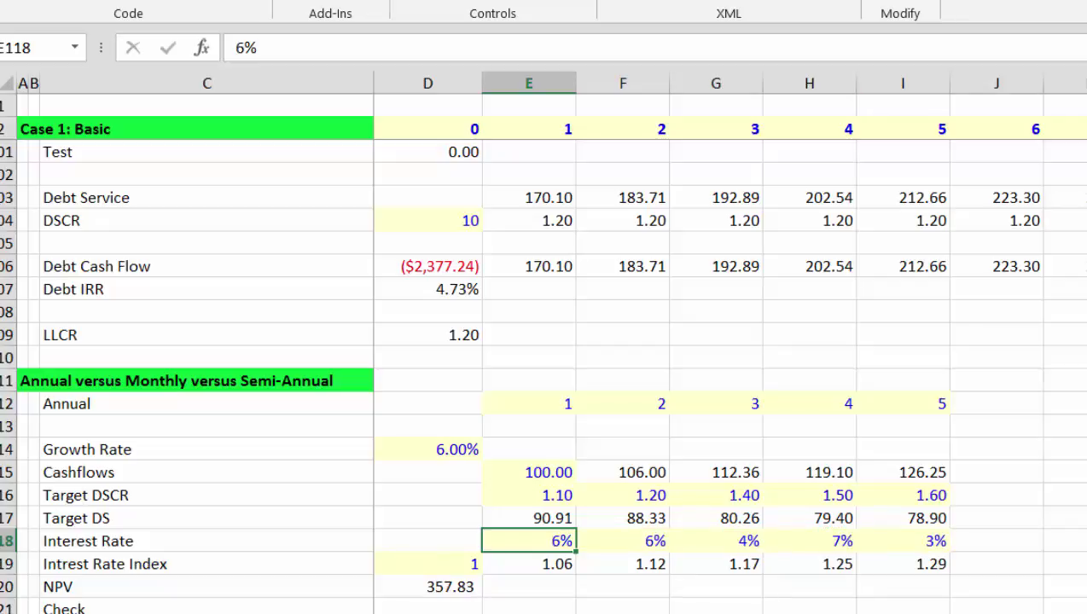
Set the annual Interest Rate in E118 to 5% and fill it across through I118.
type("5")
key("Return")
key("Up")
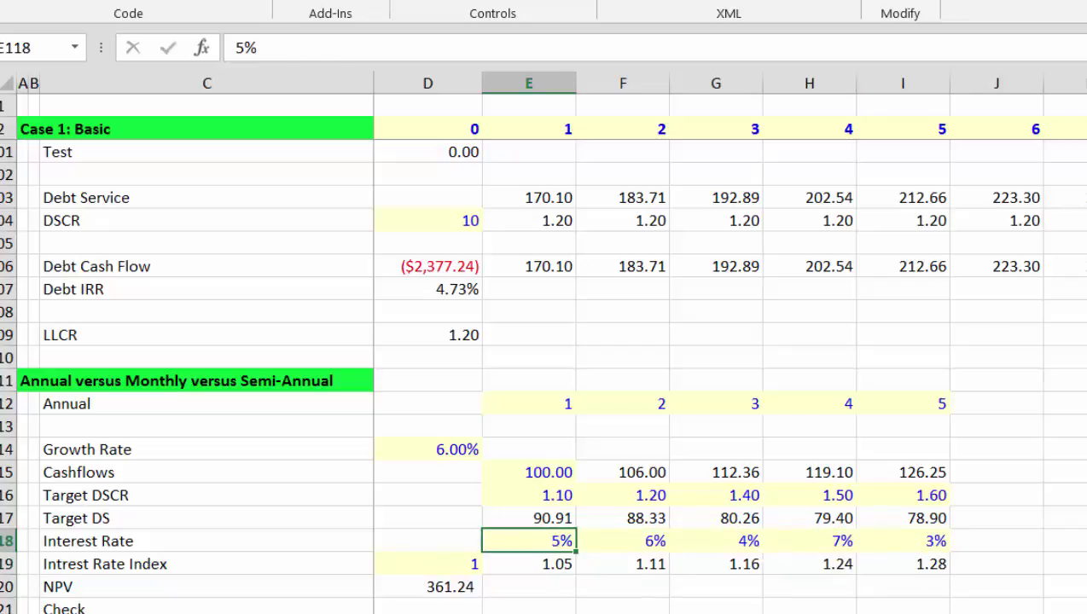
key("ctrl+shift+Right")
key("ctrl+r")
Examine how the uniform annual rate carries into the Semi Annual section's Interest Rate and NPV rows.
key("Down")
key("Down")
key("Down")
key("Down")
key("Down")
key("Down")
key("Down")
key("Down")
key("Down")
key("Down")
key("Down")
key("Down")
key("Down")
key("Down")
key("Down")
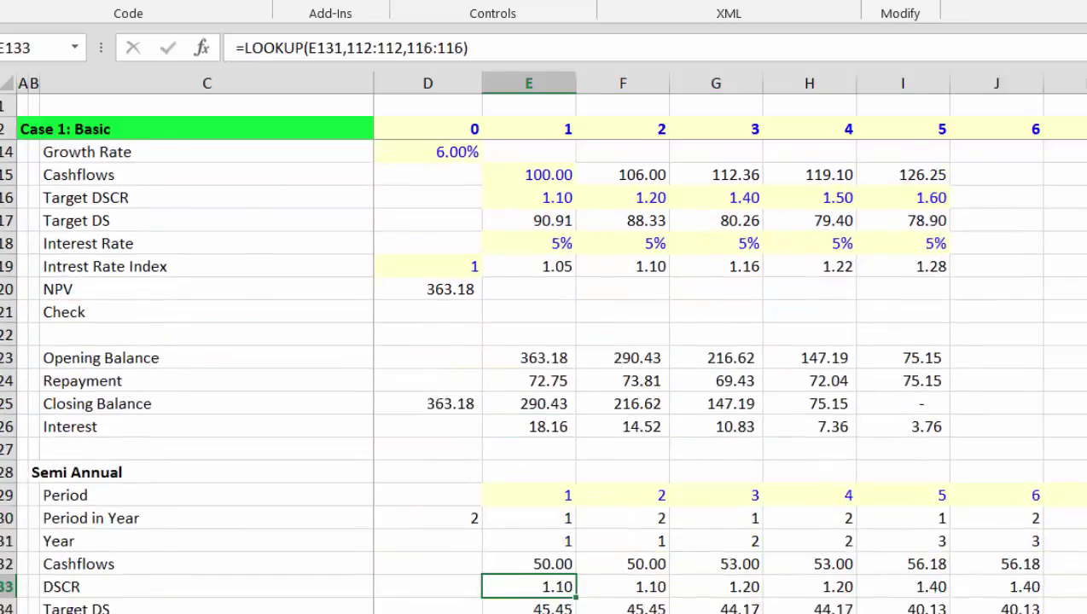
key("Down")
key("Down")
key("Down")
key("Down")
key("Down")
key("Down")
key("Down")
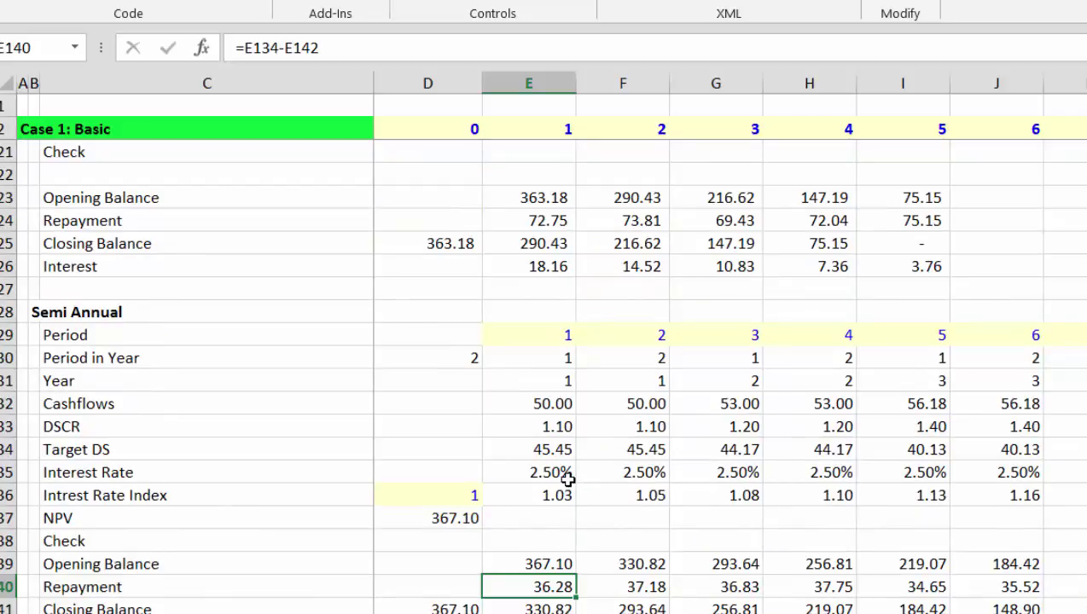
Examine the Monthly section's Interest Rate, Interest Rate Index and NPV rows.
key("Down")
key("Down")
key("Down")
key("Down")
key("Down")
key("Down")
key("Down")
key("Down")
key("Down")
key("Down")
key("Down")
key("Down")
key("Down")
key("Down")
key("Down")
key("Down")
key("Down")
key("Down")
key("Down")
key("Down")
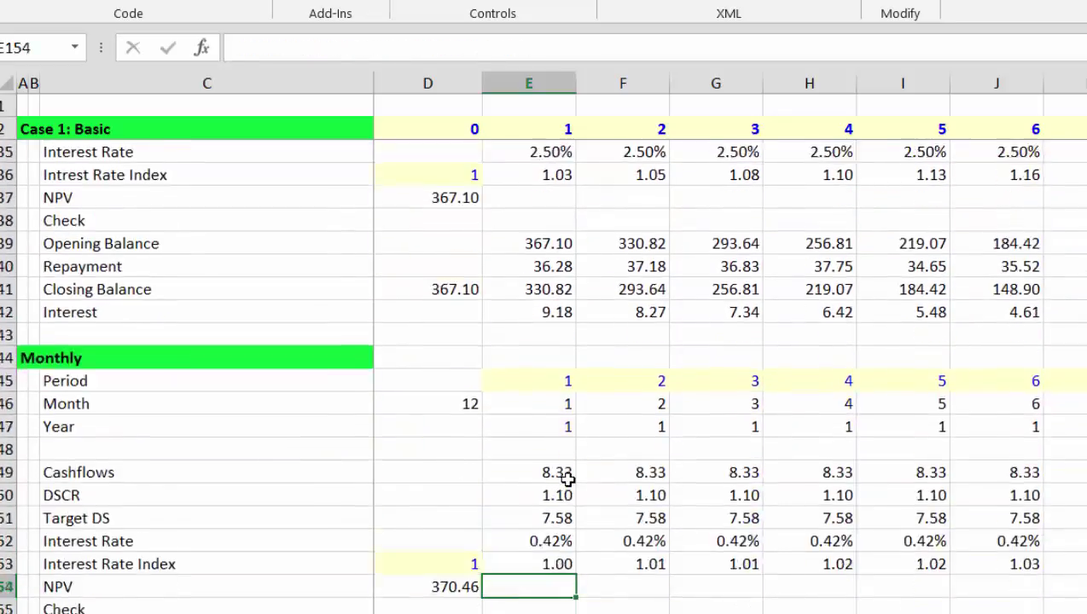
Examine the Interest Factor and Periodic Interest Rate in the Monthly with Periodic Payment section, including the formula in E177.
key("Down")
key("Down")
key("Down")
key("Down")
key("Down")
key("Down")
key("Down")
key("Down")
key("Down")
key("Down")
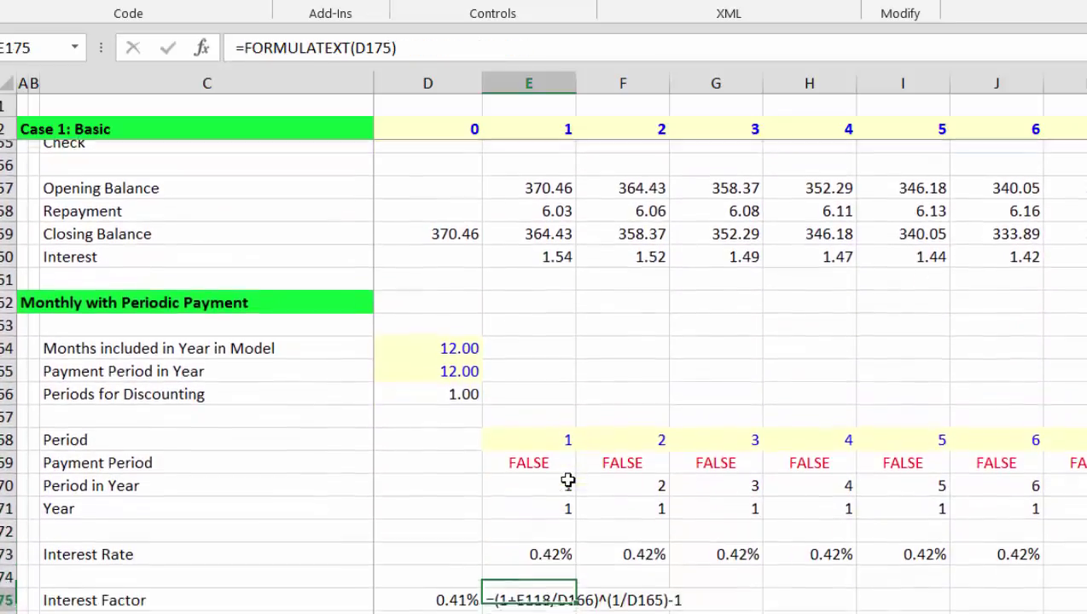
key("Down")
key("Down")
key("Down")
key("Up")
key("Up")
key("Up")
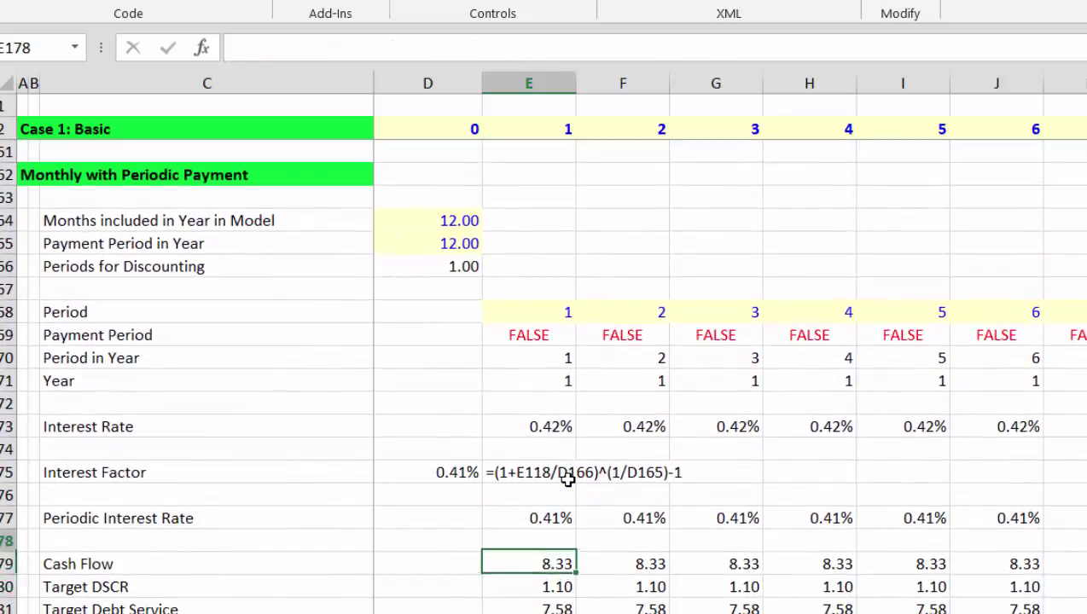
key("Down")
key("Down")
key("Down")
key("Down")
key("Down")
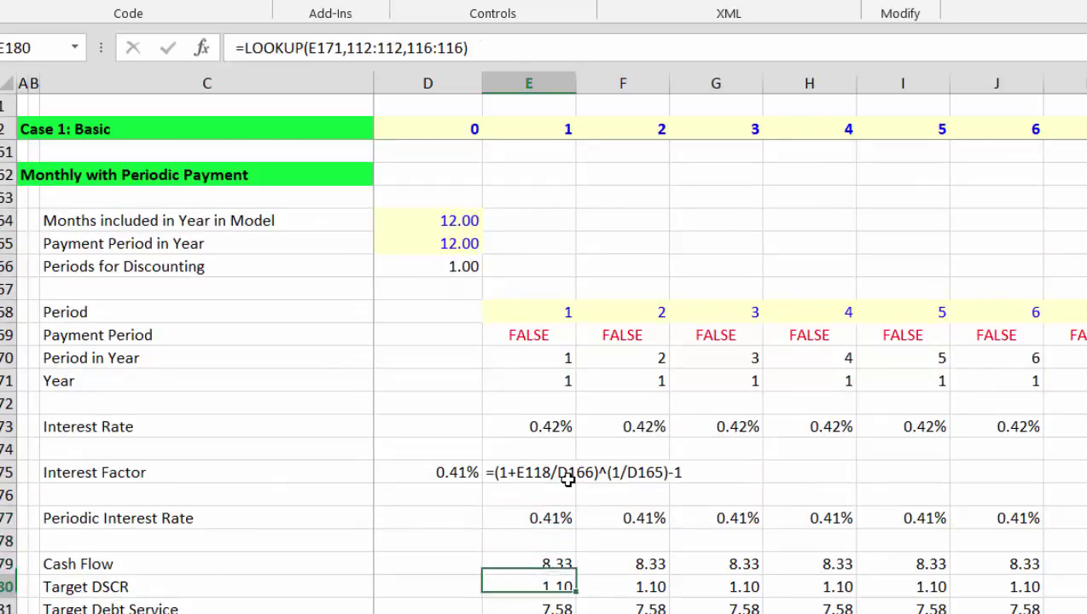
key("Up")
key("Up")
key("Up")
key("Up")
key("Up")
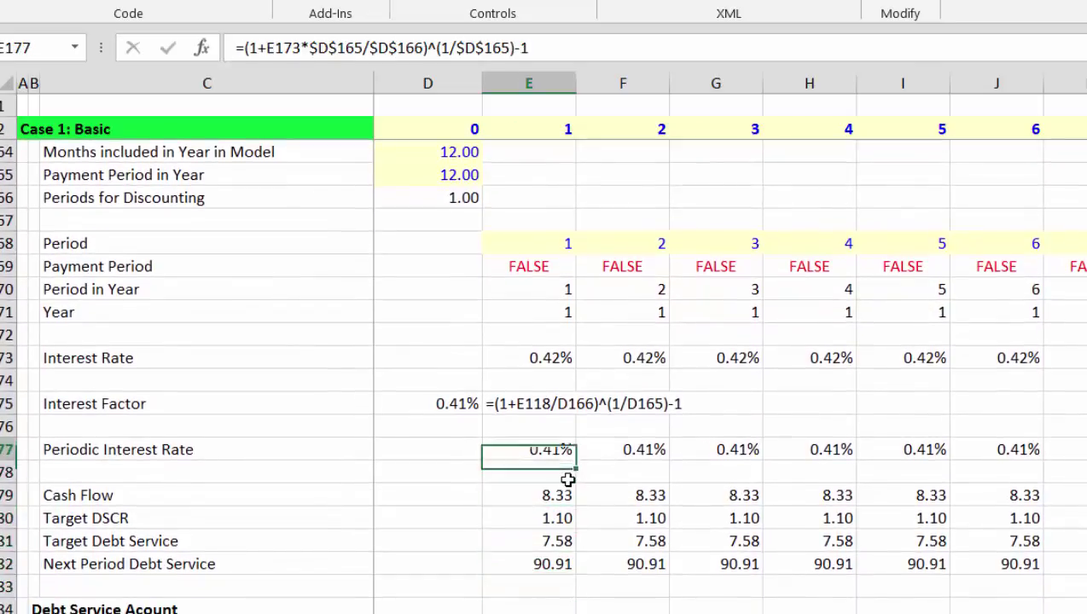
Examine the Interest Rate row's LOOKUP formula in E173 that feeds the Periodic Interest Rate.
key("Left")
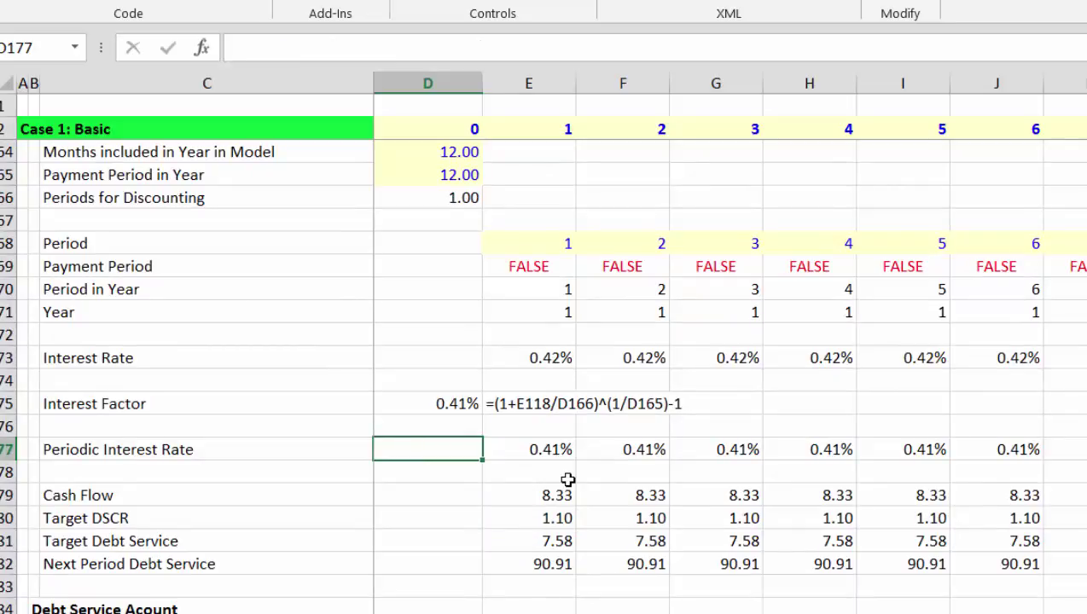
key("Up")
key("Up")
key("Up")
key("Up")
key("Right")
key("Right")
key("Left")
key("Left")
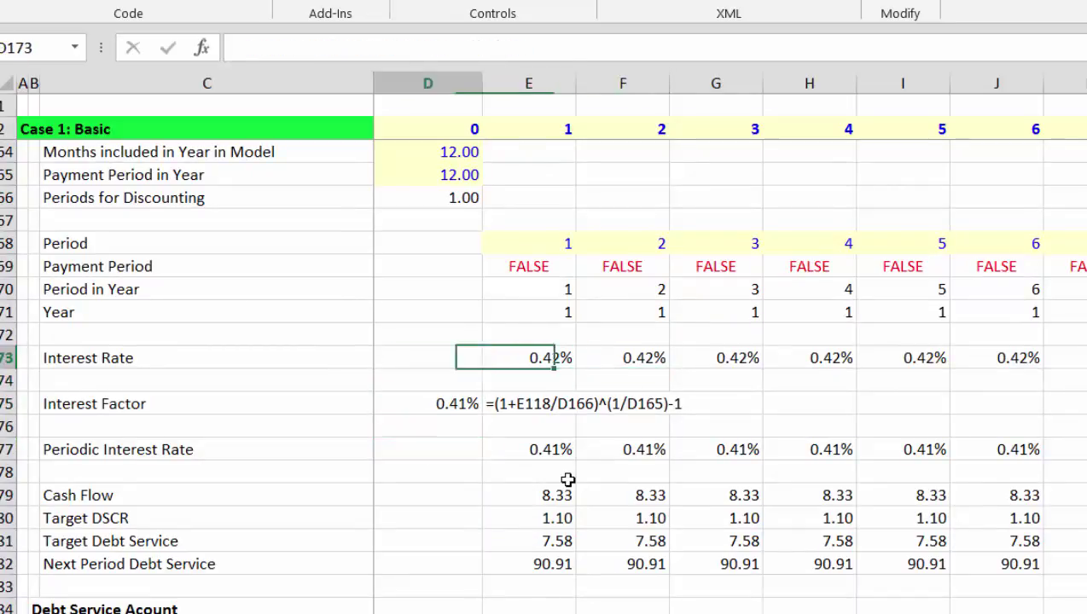
key("Right")
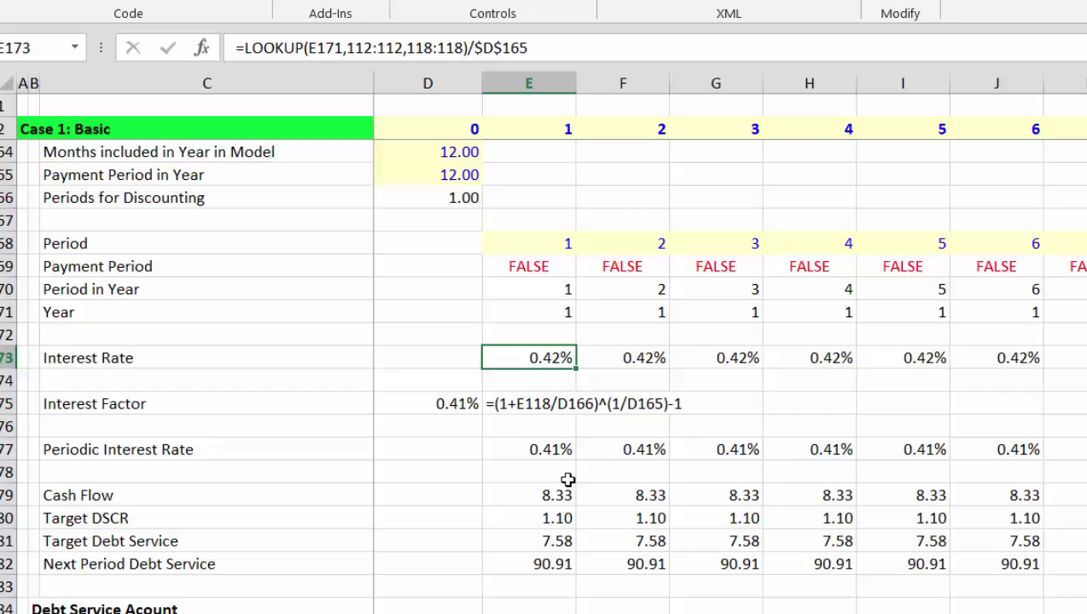
Examine the Interest Rate row's LOOKUP values across the monthly periods and return to the first period.
key("Right")
key("Right")
key("Right")
key("Right")
key("Right")
key("Right")
key("Right")
key("Right")
key("Right")
key("Right")
key("Right")
key("Right")
key("Right")
key("Right")
key("Right")
key("Right")
key("Right")
key("Right")
key("Right")
key("Right")
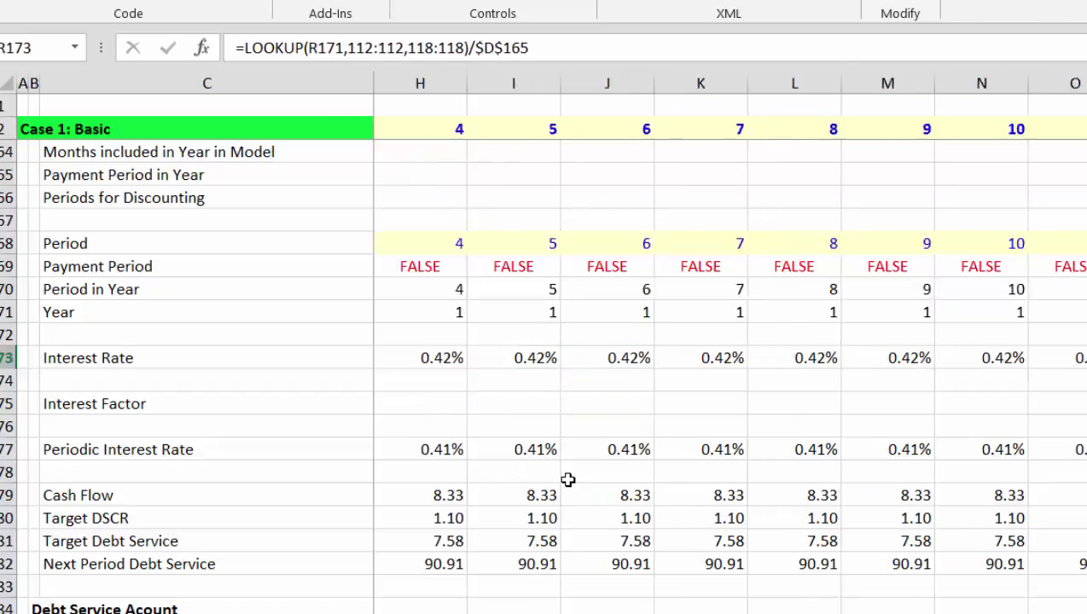
key("ctrl+Left")
key("ctrl+Left")
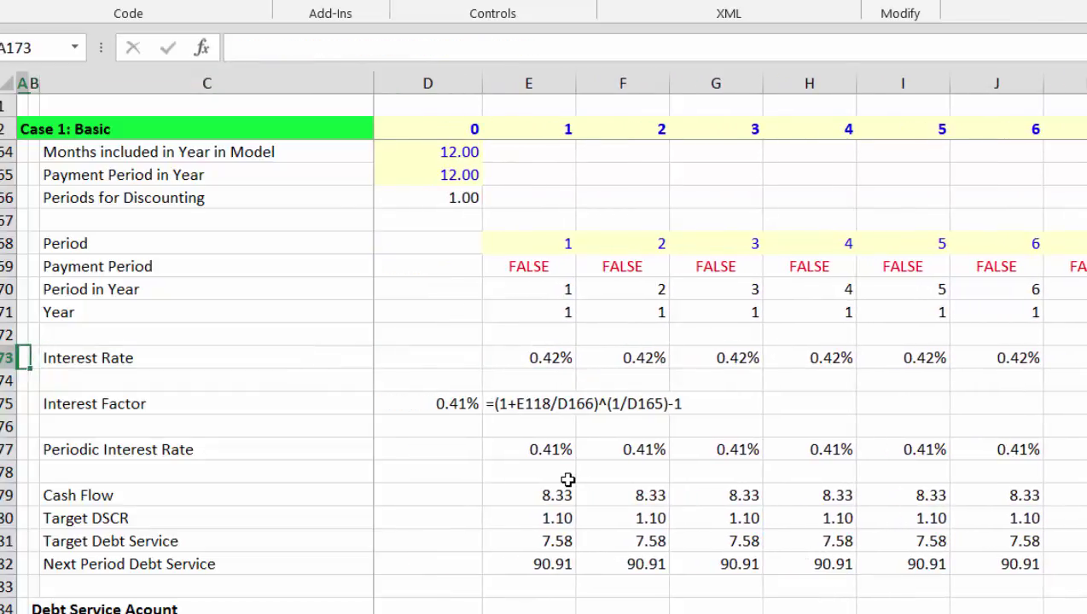
key("ctrl+Right")
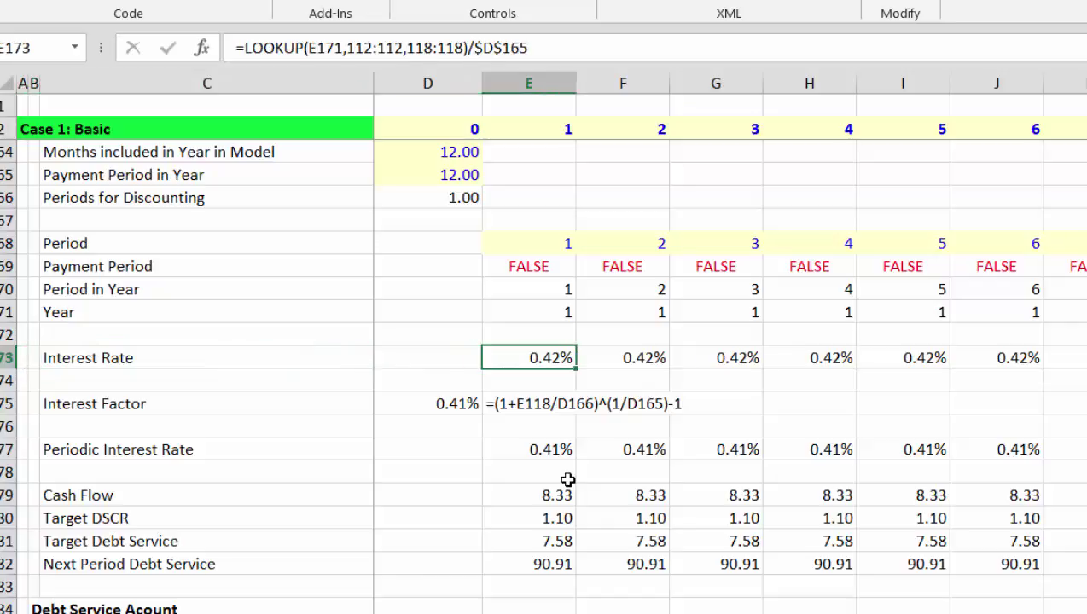
Start a new LOOKUP formula in Interest Rate cell E173 with the year in E171 as the lookup value.
key("F2")
key("Escape")
type("=loo")
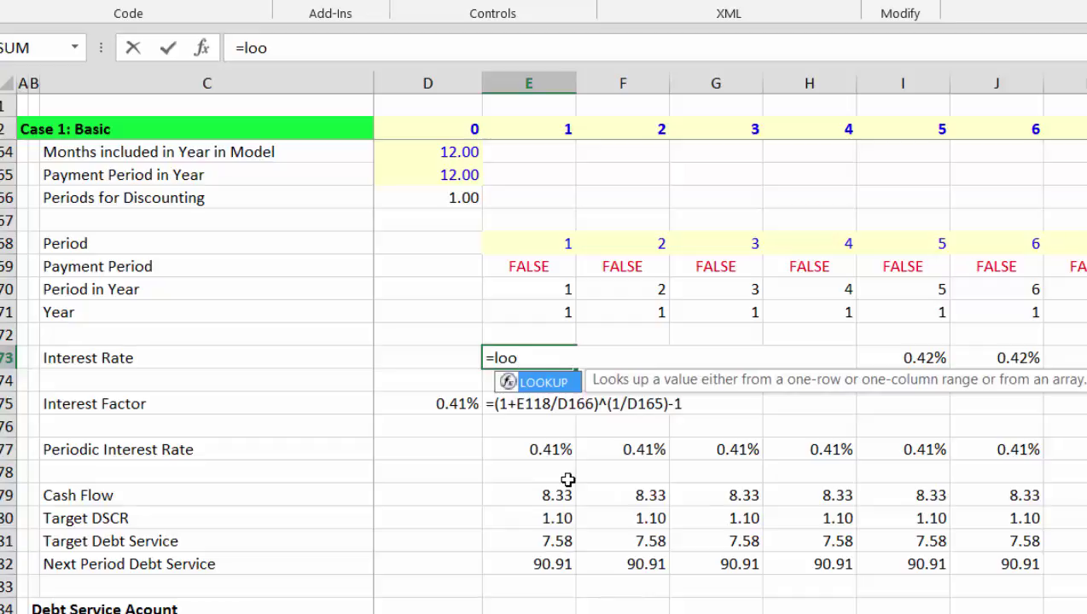
key("Tab")
key("Up")
key("Up")
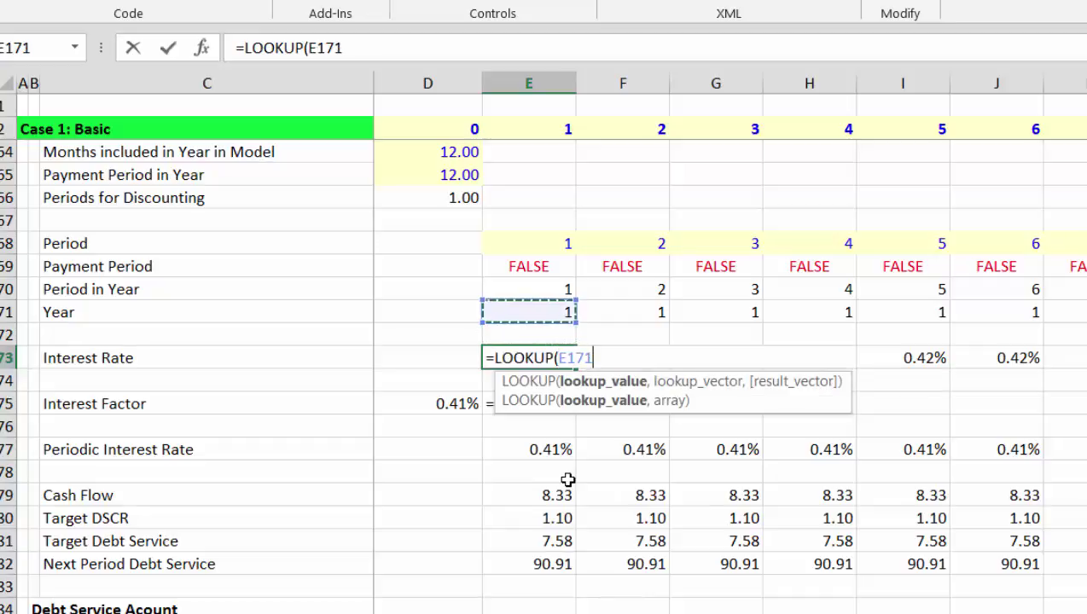
type(",")
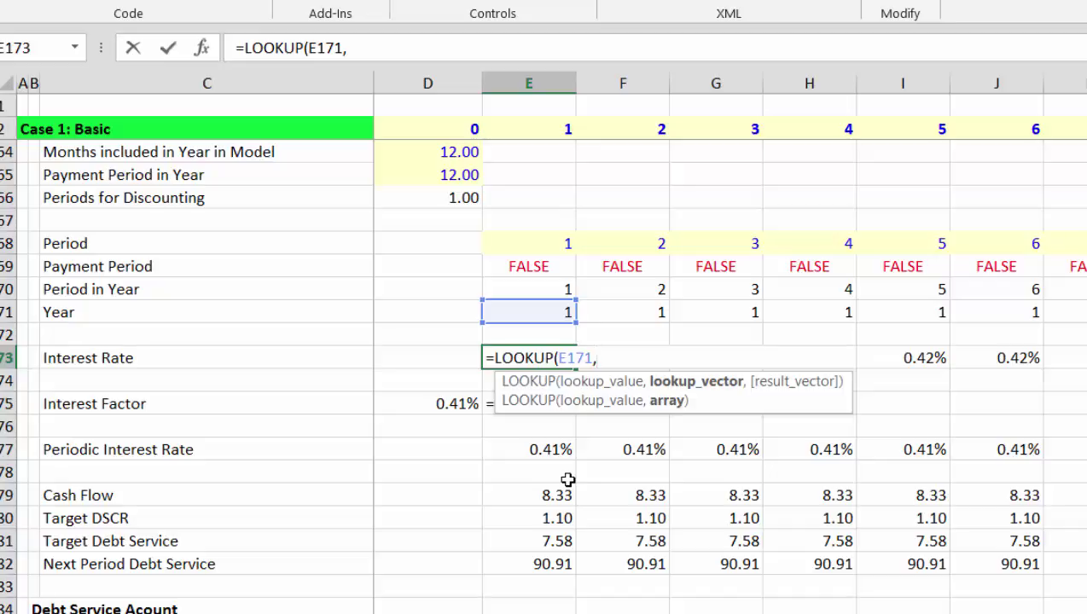
Give the E173 LOOKUP the Annual row 112:112 as lookup vector and the annual Interest Rate row 118:118 as result vector.
key("Up")
key("Up")
key("Up")
key("Up")
key("Up")
key("Up")
key("Up")
key("Up")
key("Up")
key("Up")
key("Up")
key("Up")
key("Up")
key("Up")
key("Up")
key("Up")
key("Up")
key("Up")
key("Up")
key("Up")
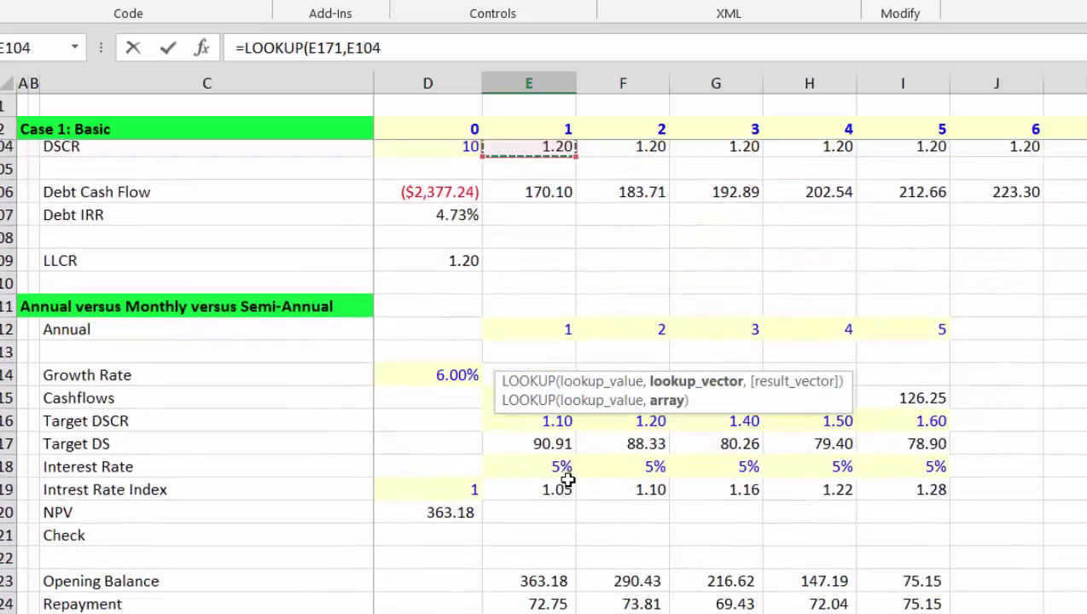
key("Down")
key("Down")
key("Down")
key("Down")
key("Down")
key("Down")
key("Down")
key("Down")
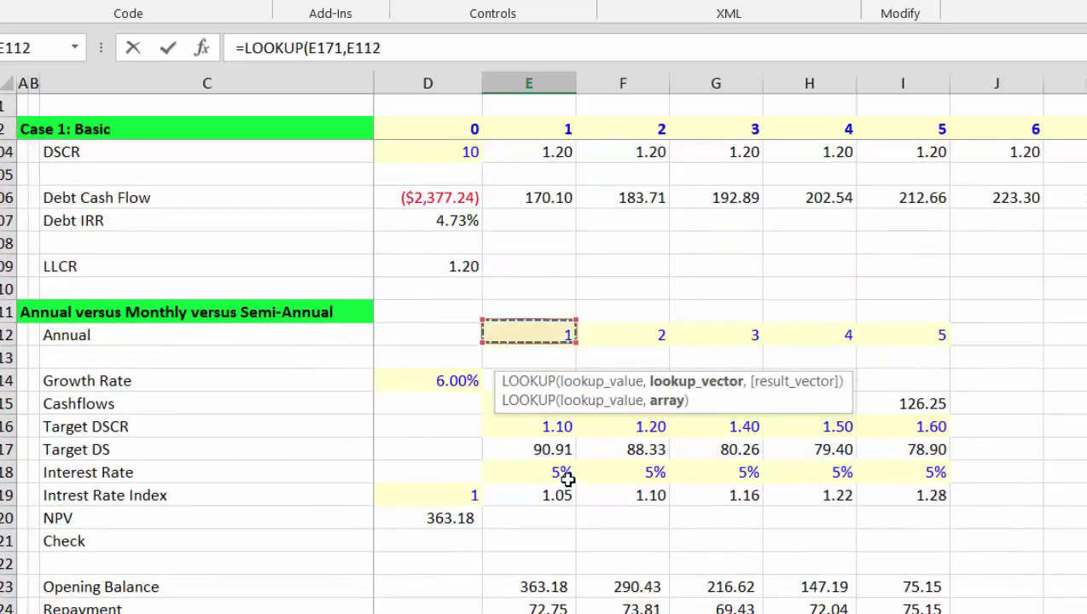
key("shift+space")
type(",")
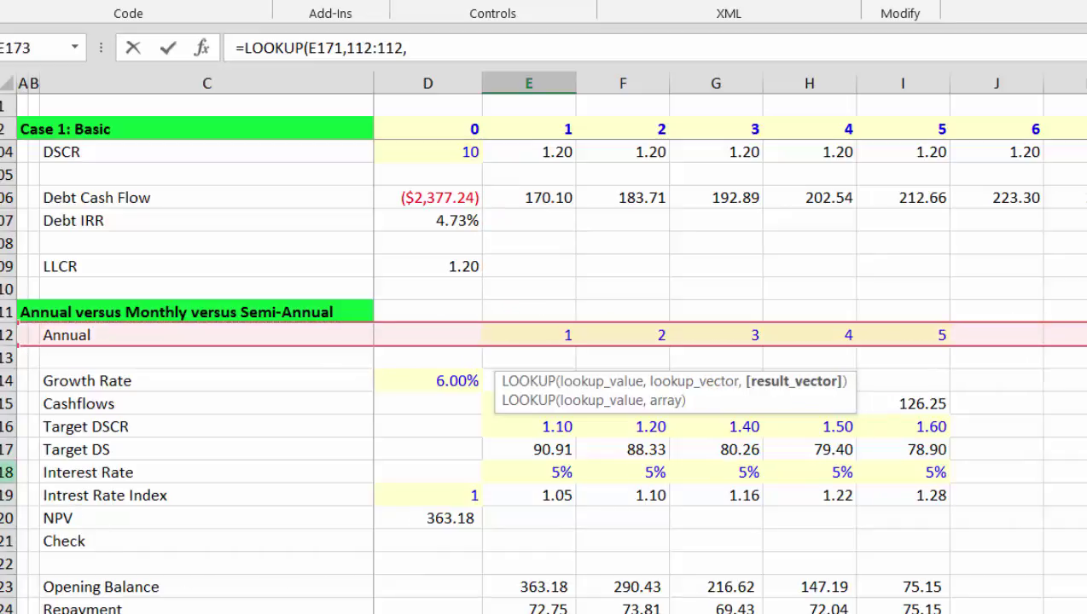
left_click(7, 472)
type(")/")
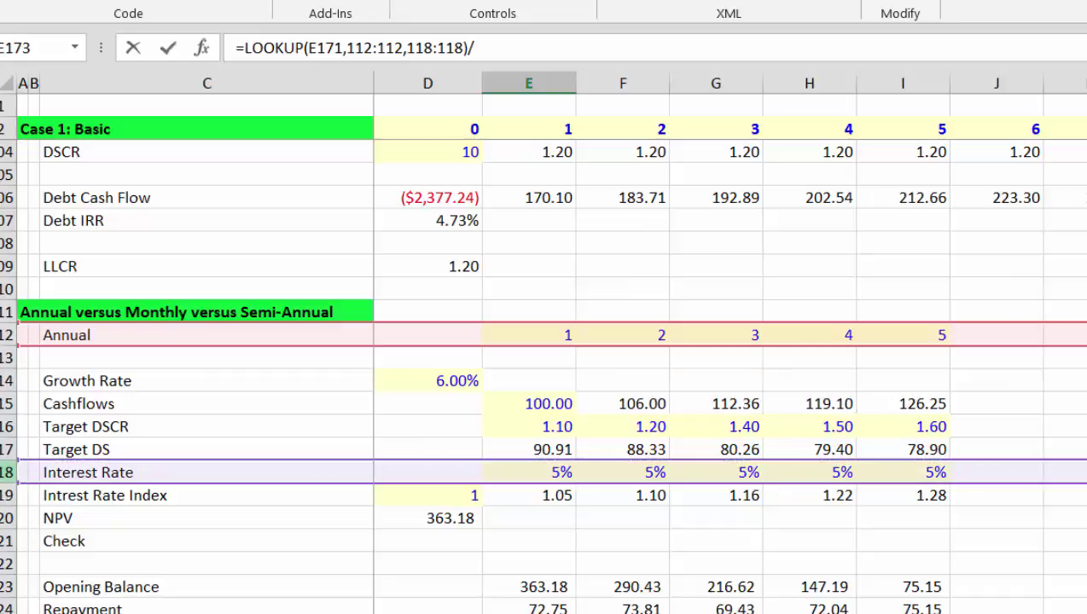
Divide the E173 LOOKUP by the months included in year, fixed as $D$164, and enter the formula.
key("Up")
key("Up")
key("Up")
key("Up")
key("Up")
key("Up")
key("Up")
key("Up")
key("Up")
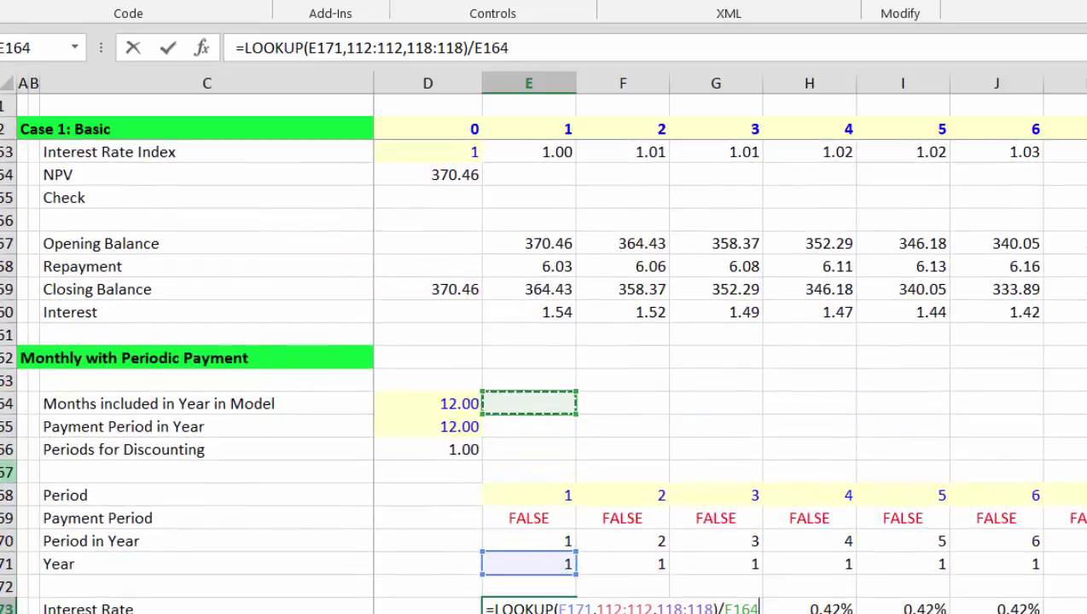
key("Left")
key("F4")
key("Return")
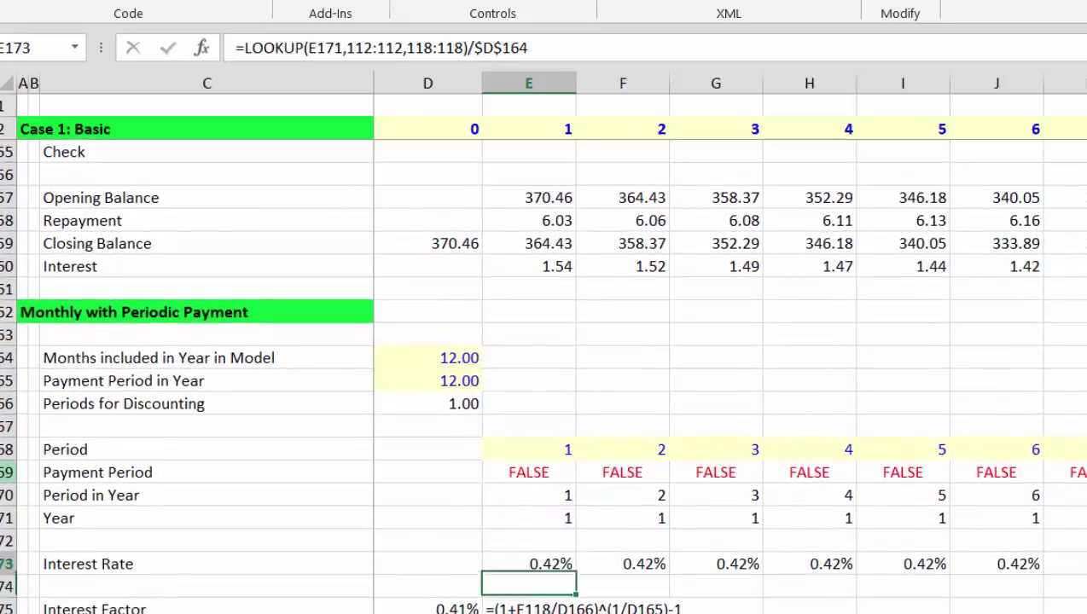
Check the Interest Rate row and the Periodic Interest Rate formula in E177.
key("Up")
key("ctrl+shift+Right")
key("Down")
key("shift+Right")
key("shift+Right")
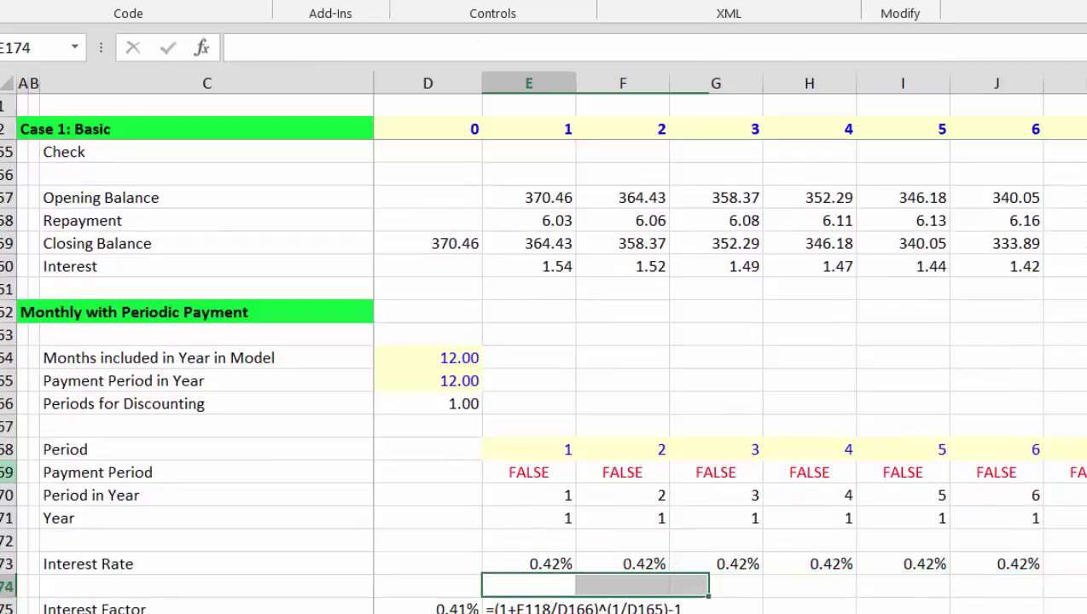
key("Down")
key("Down")
key("Down")
key("Down")
key("Up")
key("Up")
key("Down")
key("Down")
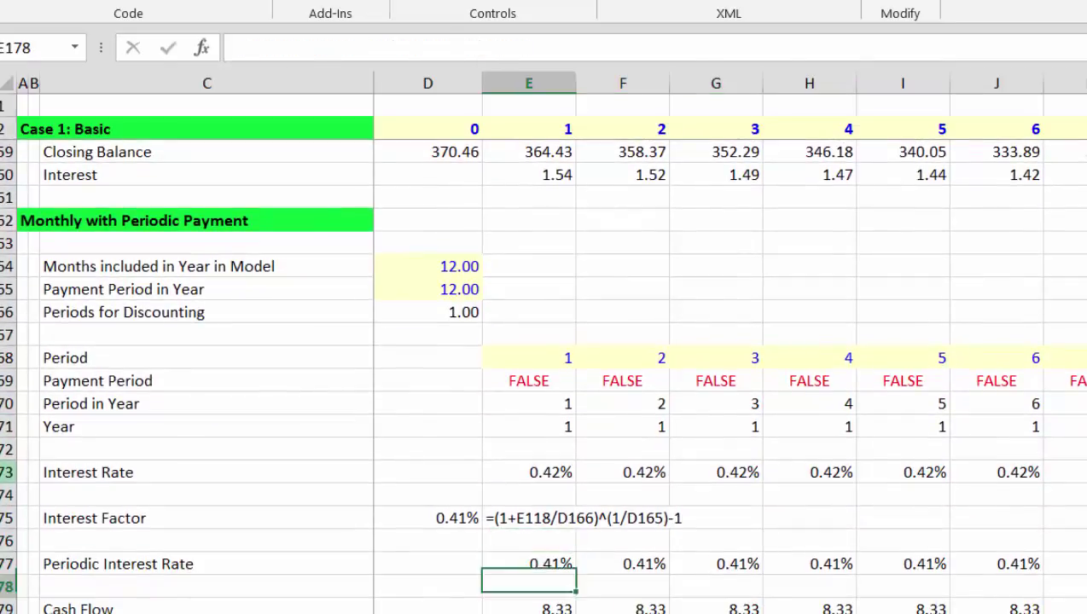
key("Down")
key("Up")
key("Up")
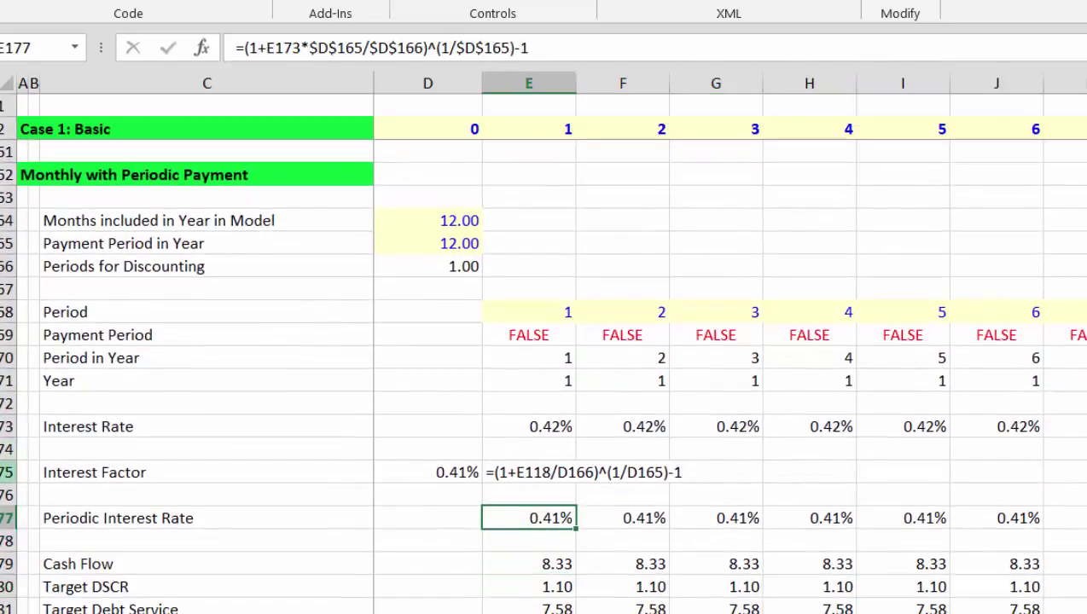
Examine the Target Debt Service formula in E181 and the Cash Flow formula in E179.
key("Down")
key("Down")
key("Down")
key("Down")
key("Down")
key("Down")
key("Up")
key("Up")
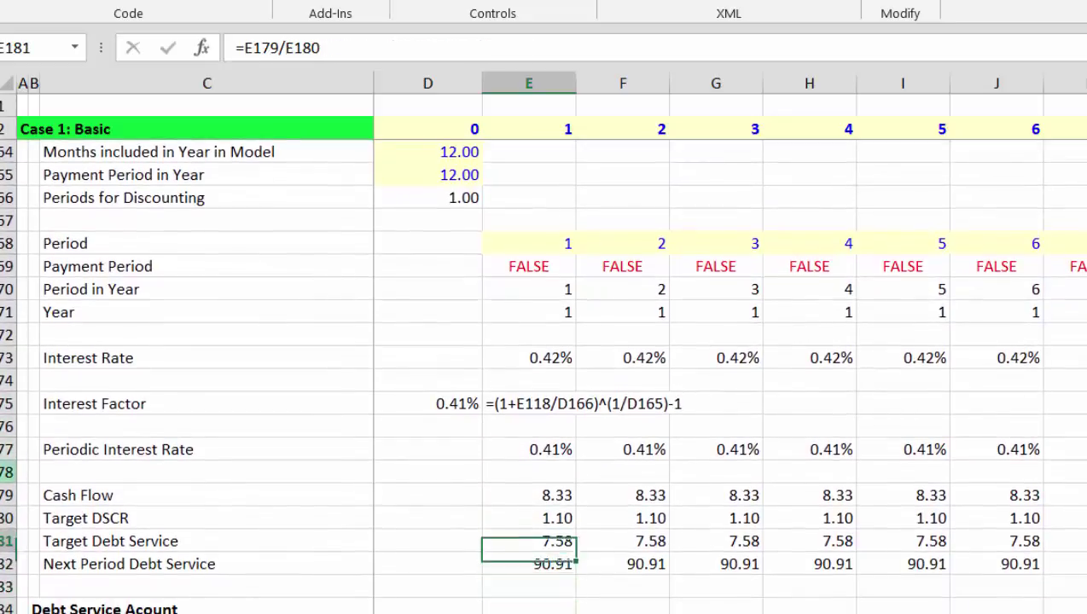
key("Up")
key("Up")
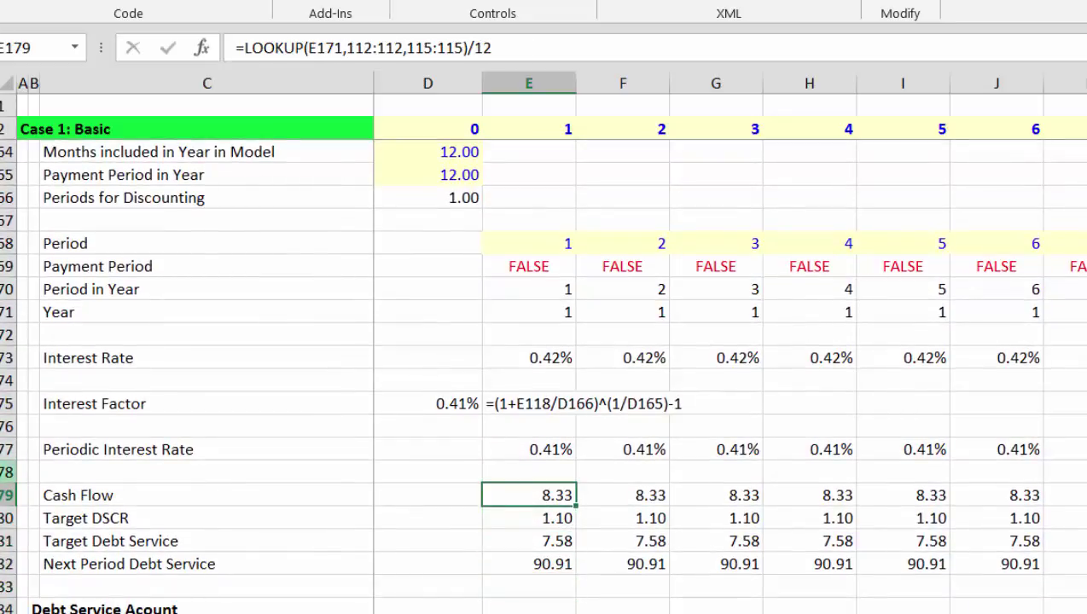
Start a new LOOKUP formula in Cash Flow cell E179 with the year in E171 as the lookup value.
type("=look")
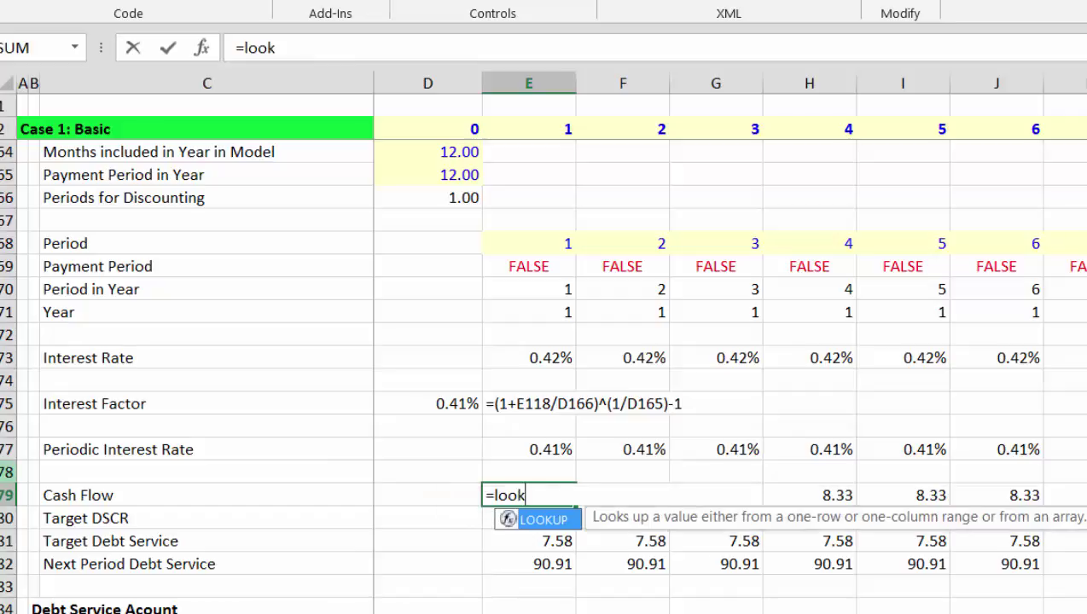
key("Tab")
key("Up")
key("Up")
key("Up")
key("Up")
key("Up")
key("Up")
key("Up")
key("Up")
key("Up")
key("Up")
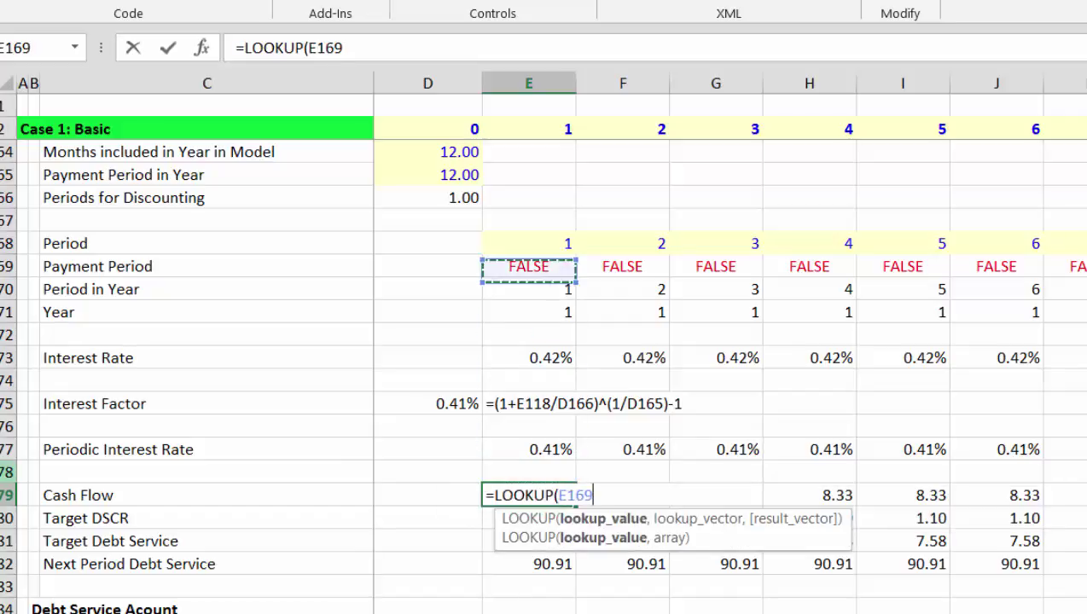
key("Up")
key("Down")
key("Down")
key("Down")
type(",")
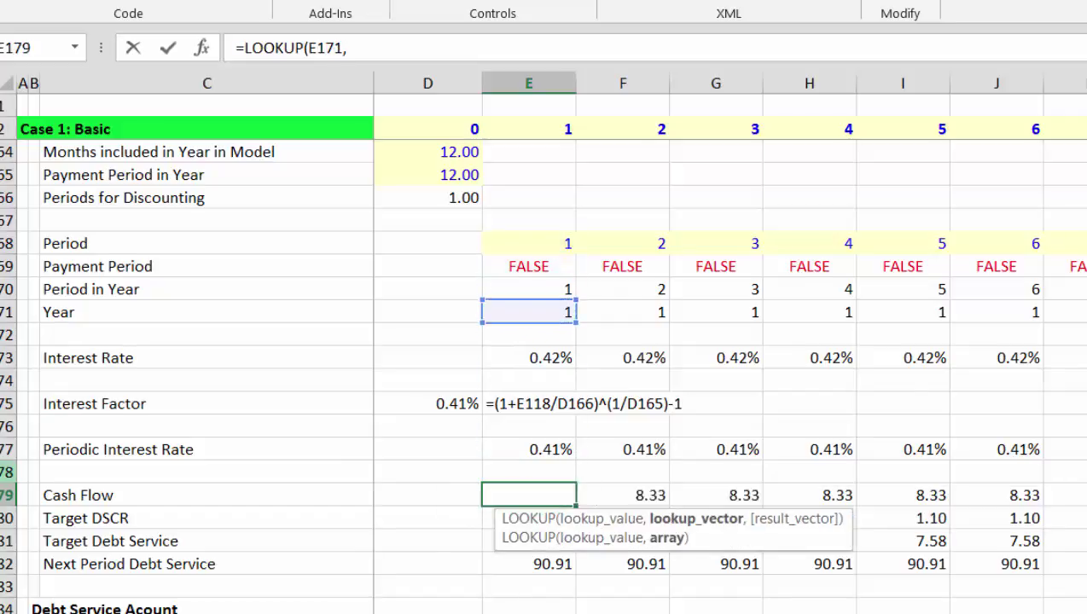
Use the Annual row 112:112 as the lookup vector and the Cashflows row 115:115 as the result vector.
key("Up")
key("Up")
key("Up")
key("Up")
key("Up")
key("Up")
key("Up")
key("Up")
key("Up")
key("Up")
key("Up")
key("Up")
key("Up")
key("Up")
key("Up")
key("Up")
key("Up")
key("Up")
key("Up")
key("Up")
key("Down")
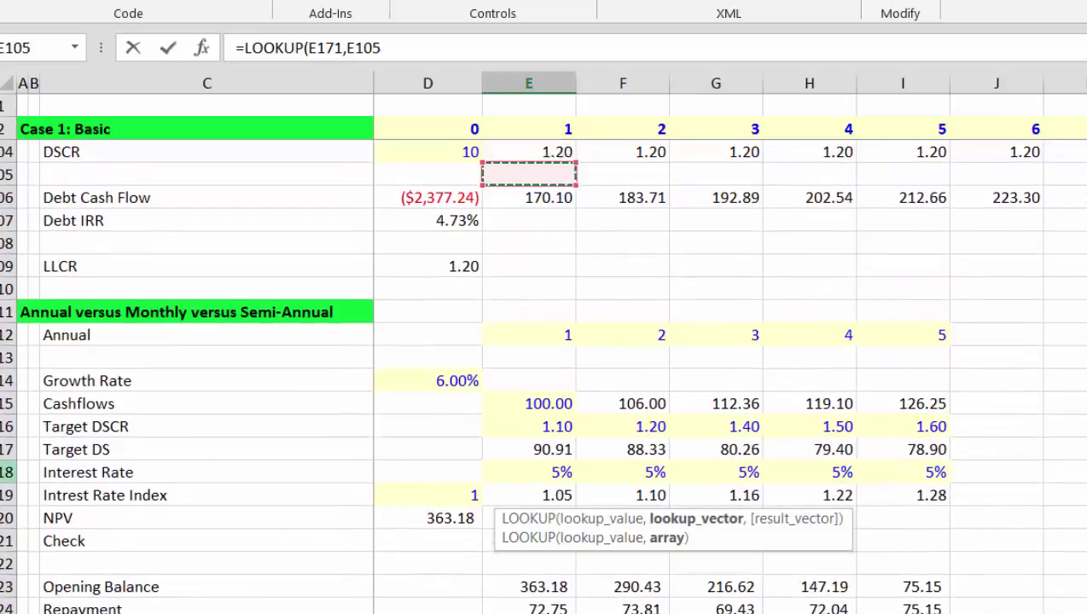
key("Down")
key("Down")
key("Down")
key("Down")
key("Down")
key("Down")
key("Down")
key("shift+space")
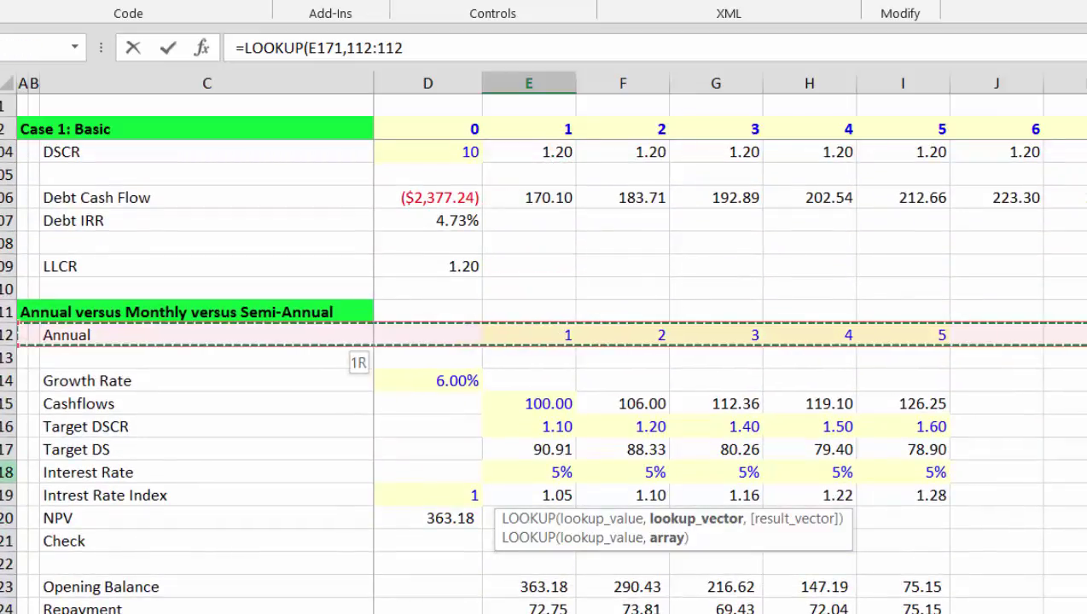
type(",")
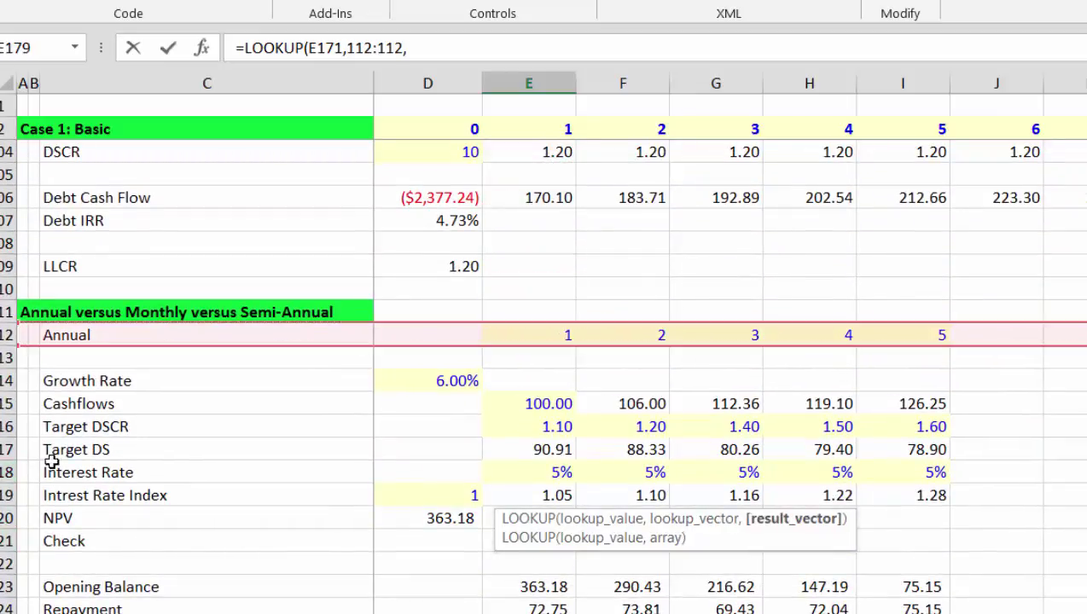
left_click(6, 404)
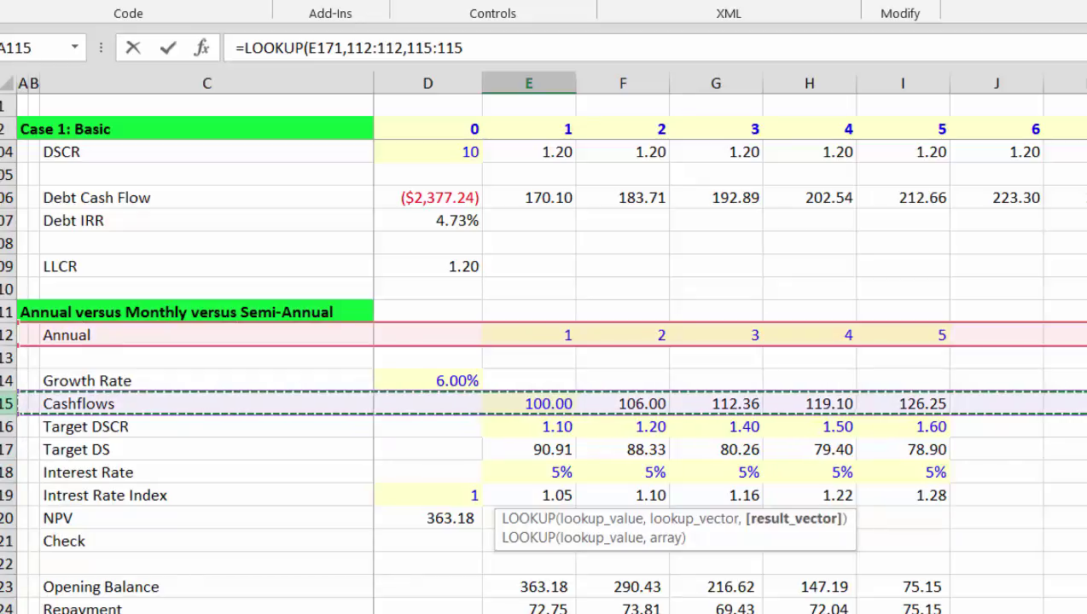
Divide the Cash Flow LOOKUP in E179 by the months included in year, fixed as $D$164, enter it and select across the row.
type(")/")
key("Up")
key("Up")
key("Up")
key("Up")
key("Up")
key("Up")
key("Up")
key("Up")
key("Up")
key("Up")
key("Up")
key("Up")
key("Up")
key("Up")
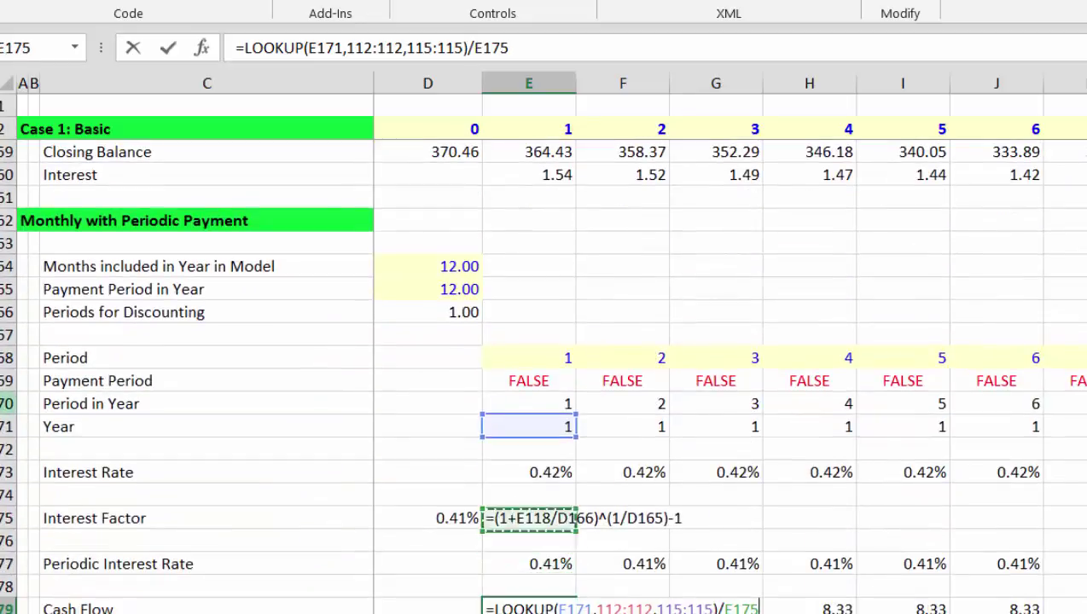
key("Up")
key("Up")
key("Left")
key("Down")
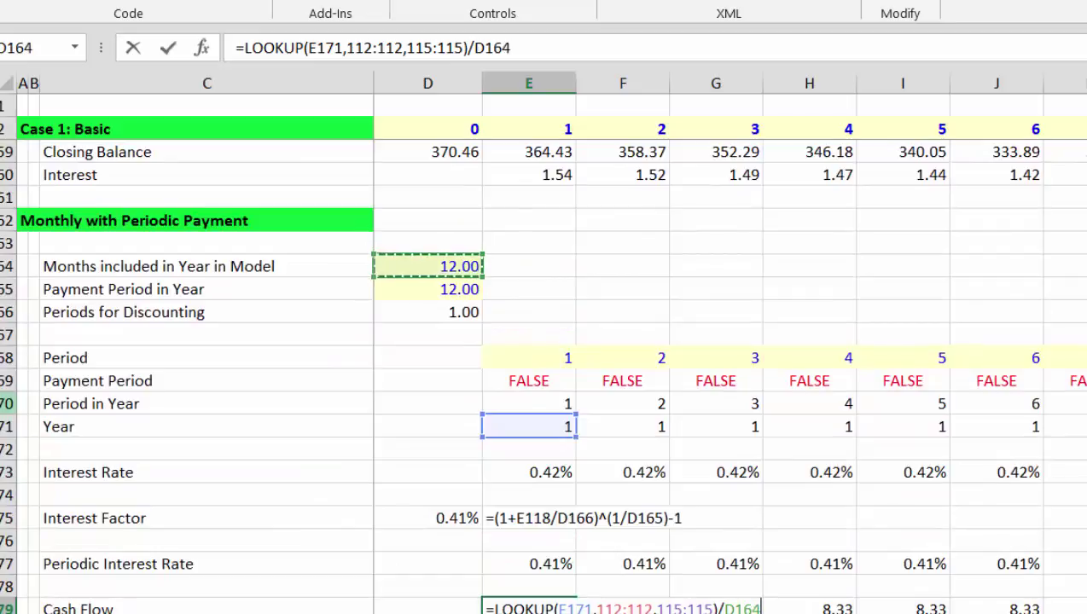
key("F4")
key("ctrl+Return")
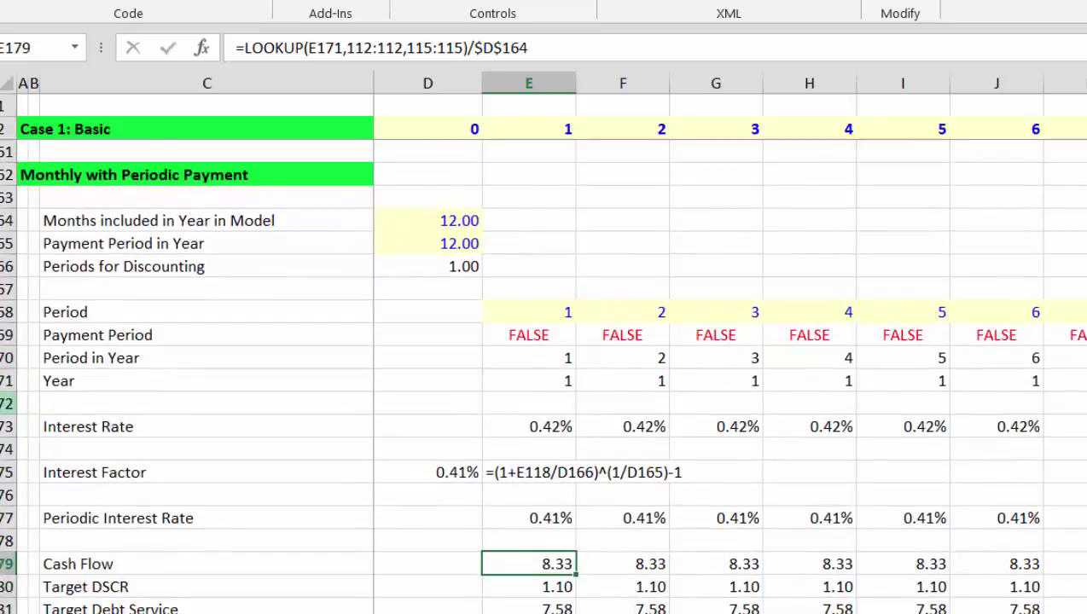
key("ctrl+shift+Right")
Check the Target DSCR LOOKUP formula in E180.
key("Down")
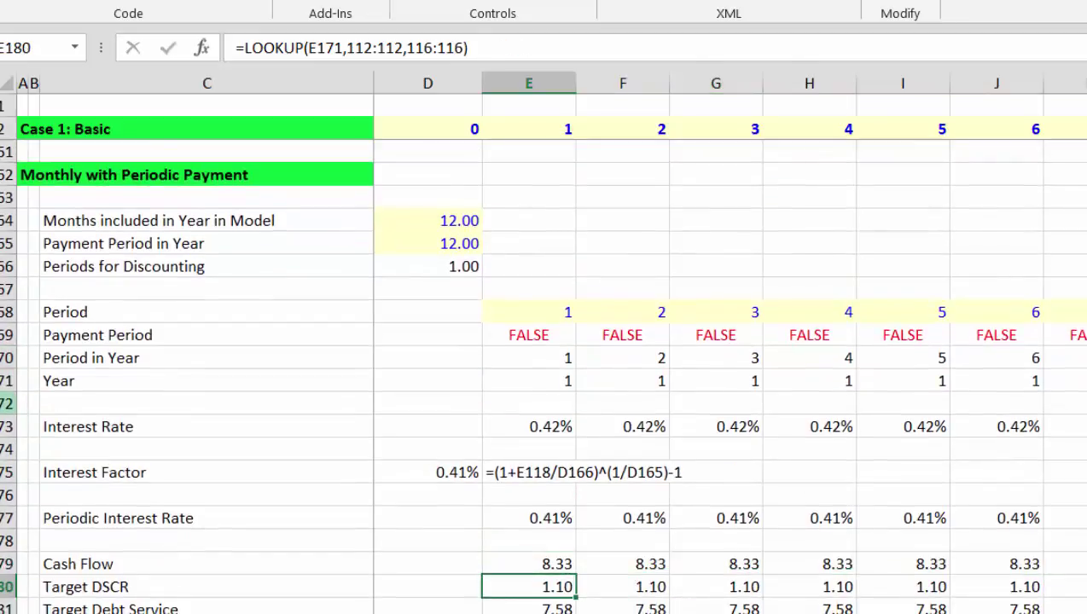
key("F2")
key("Return")
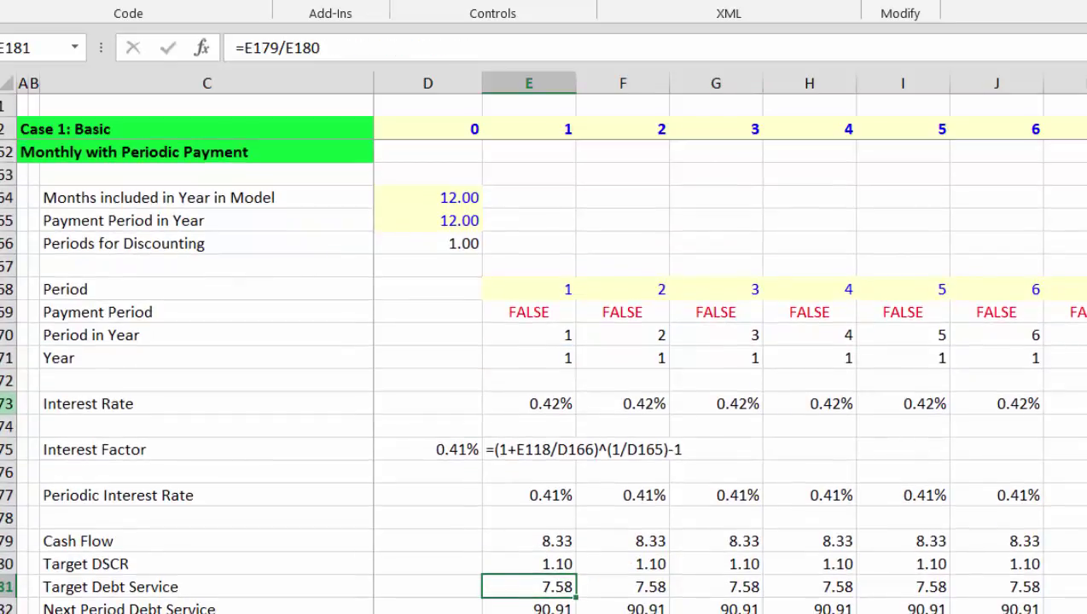
Enter =E179/E180 as the Target Debt Service formula in E181 and select across the row.
type("=")
key("Up")
key("Up")
type("/")
key("Up")
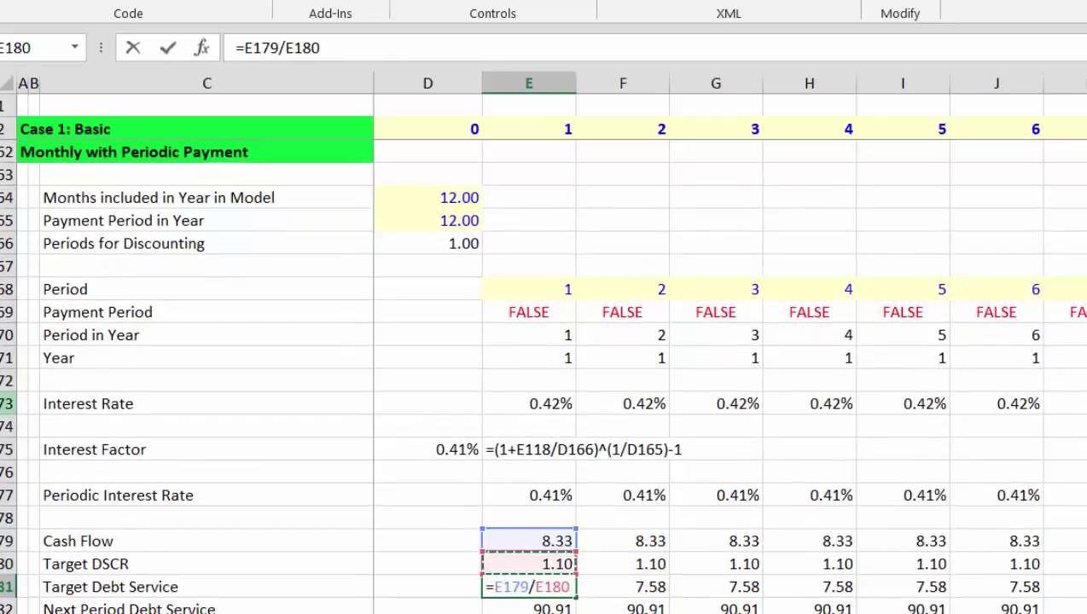
key("Return")
key("Up")
key("ctrl+shift+Right")
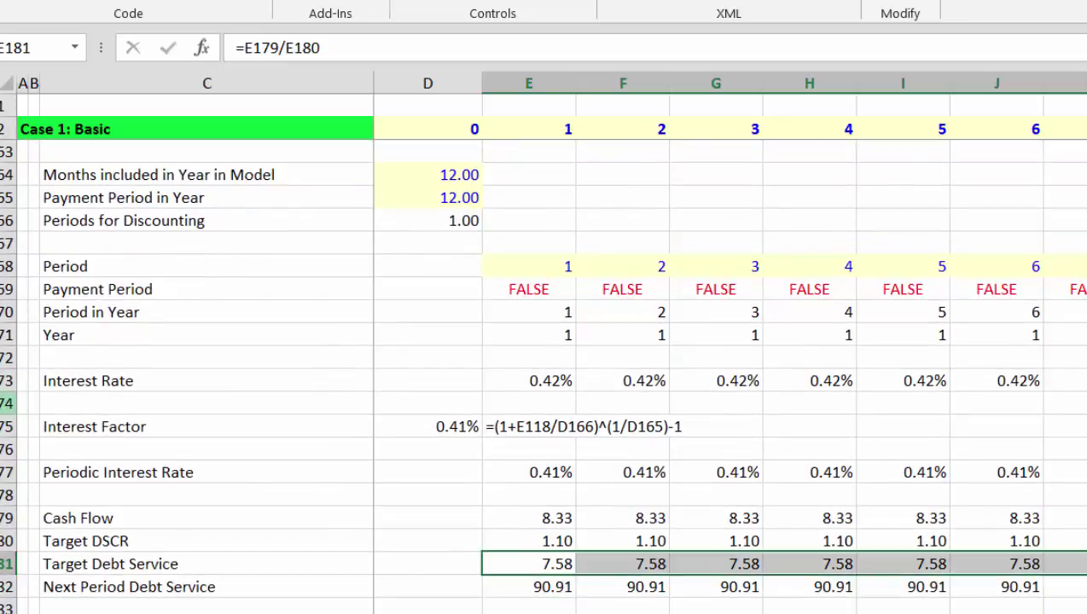
Examine the Payment Period and Period in Year rows out to period 12 in column P.
key("Up")
key("Up")
key("Up")
key("Up")
key("Up")
key("Up")
key("Up")
key("Up")
key("Up")
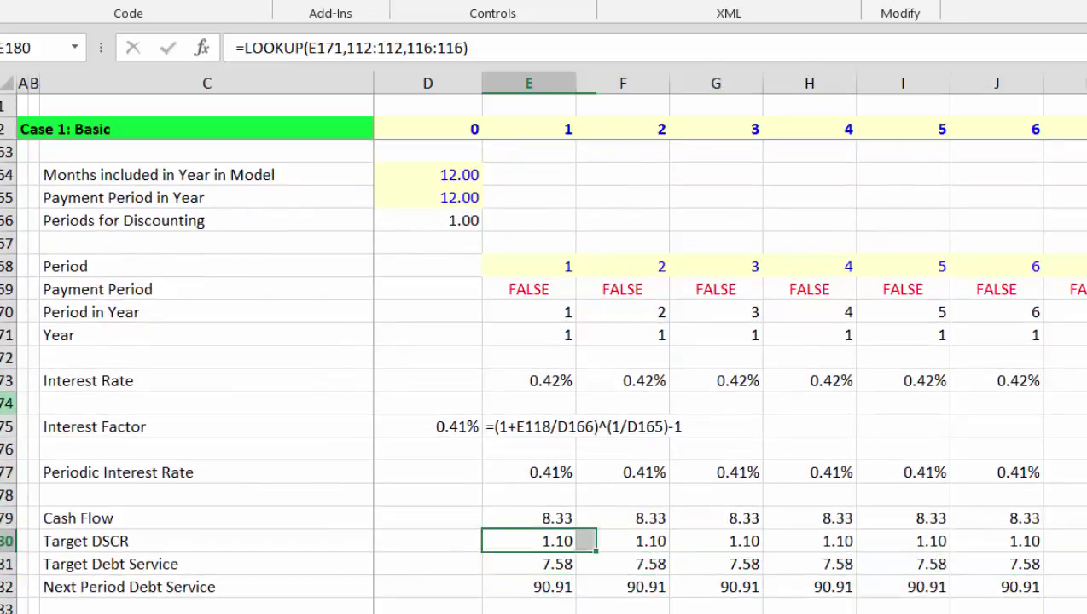
key("Right")
key("Right")
key("Right")
key("Right")
key("Right")
key("Right")
key("Right")
key("Right")
key("Right")
key("Right")
key("Right")
key("Right")
key("Right")
key("Right")
key("Right")
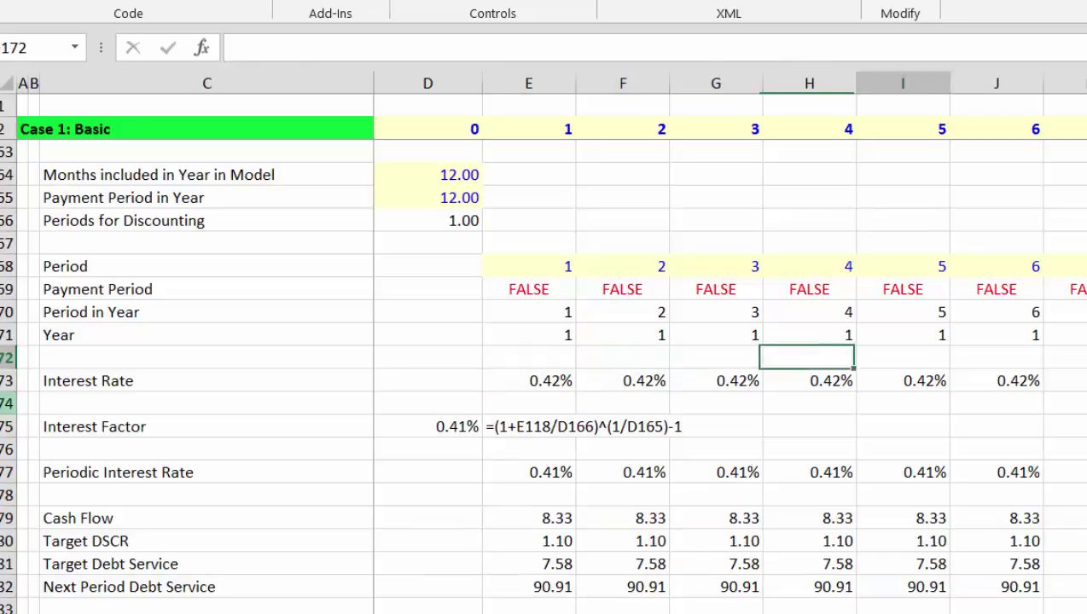
key("Left")
key("Left")
key("Up")
key("Up")
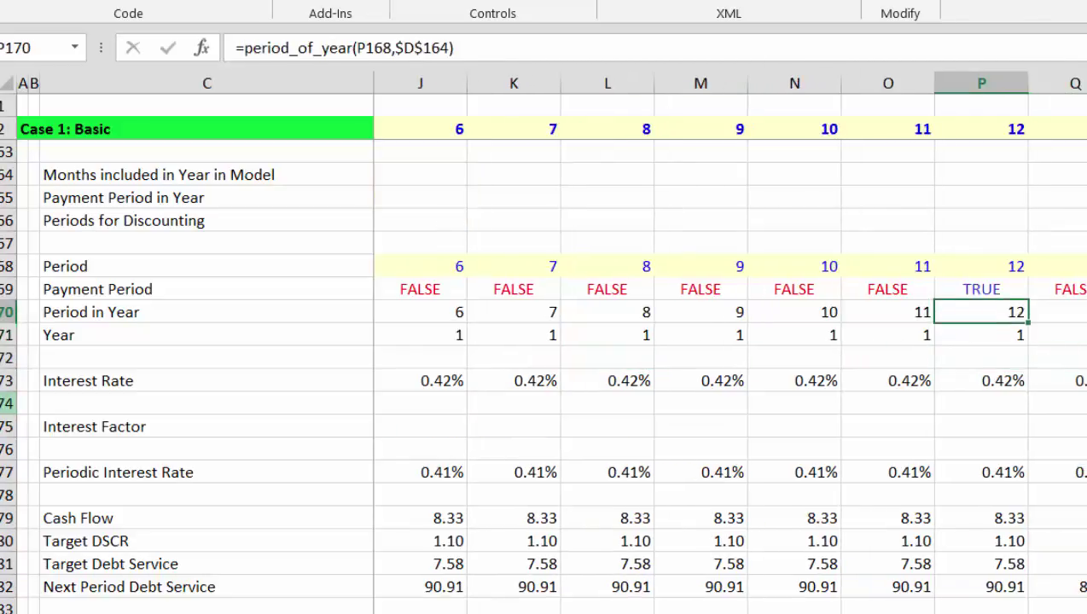
Examine the rows around periods 11 and 12 down to Remaining Requirement to Meet Debt Service.
key("Down")
key("Down")
key("Down")
key("Down")
key("Down")
key("Down")
key("Down")
key("Down")
key("Down")
key("Down")
key("Down")
key("Down")
key("Down")
key("Down")
key("Down")
key("Left")
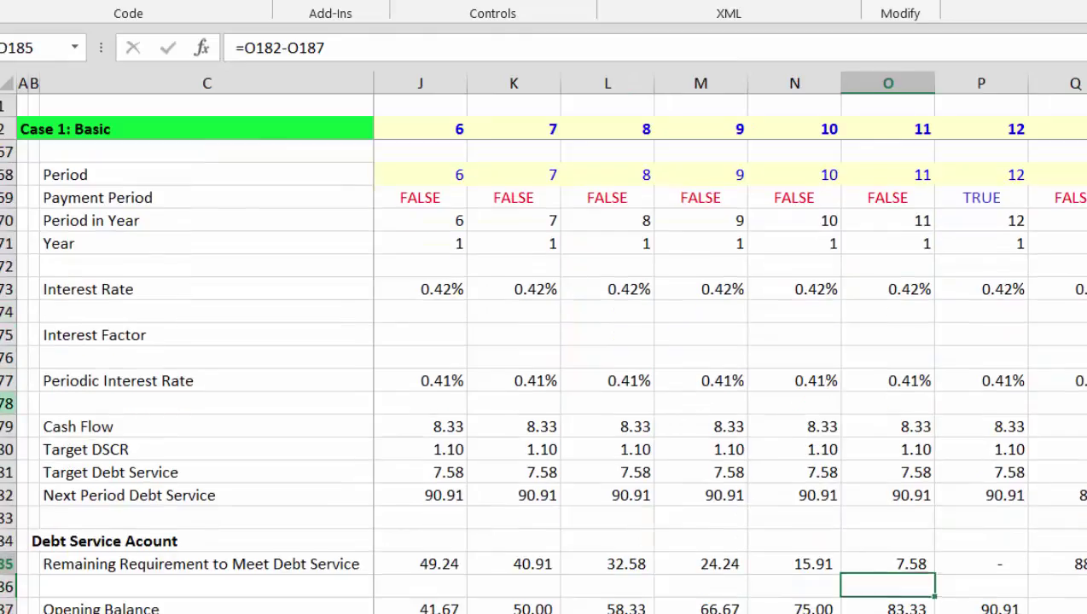
Review the Next Period Debt Service row back to its first period and check the formula in E182.
key("Up")
key("Up")
key("Up")
key("Left")
key("Left")
key("Left")
key("Left")
key("Left")
key("Left")
key("Left")
key("Left")
key("Left")
key("Left")
key("Left")
key("Left")
key("Left")
key("Left")
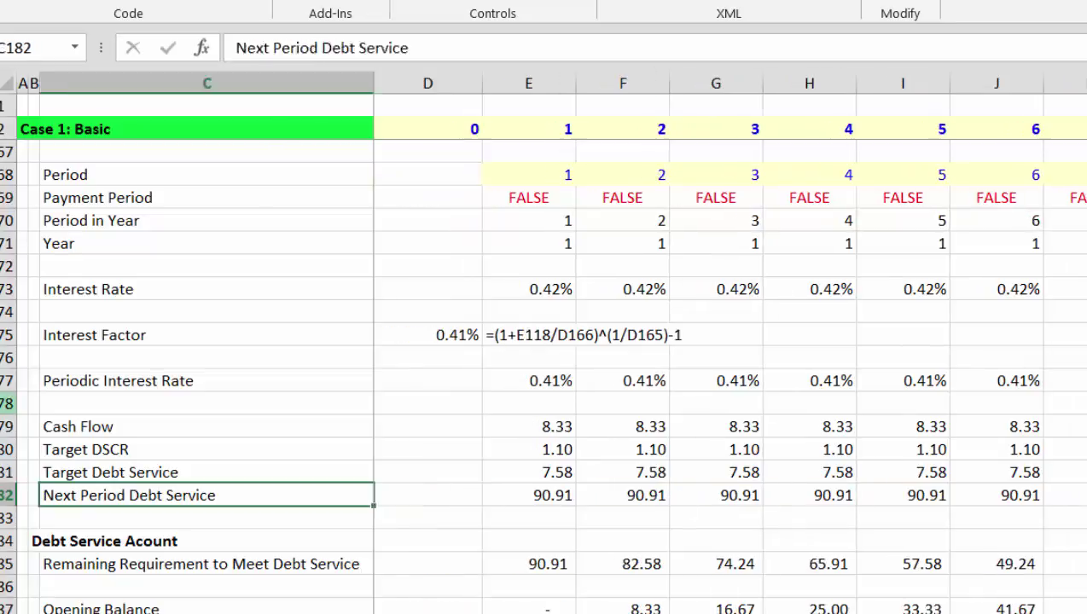
key("Right")
key("Right")
key("Right")
key("Right")
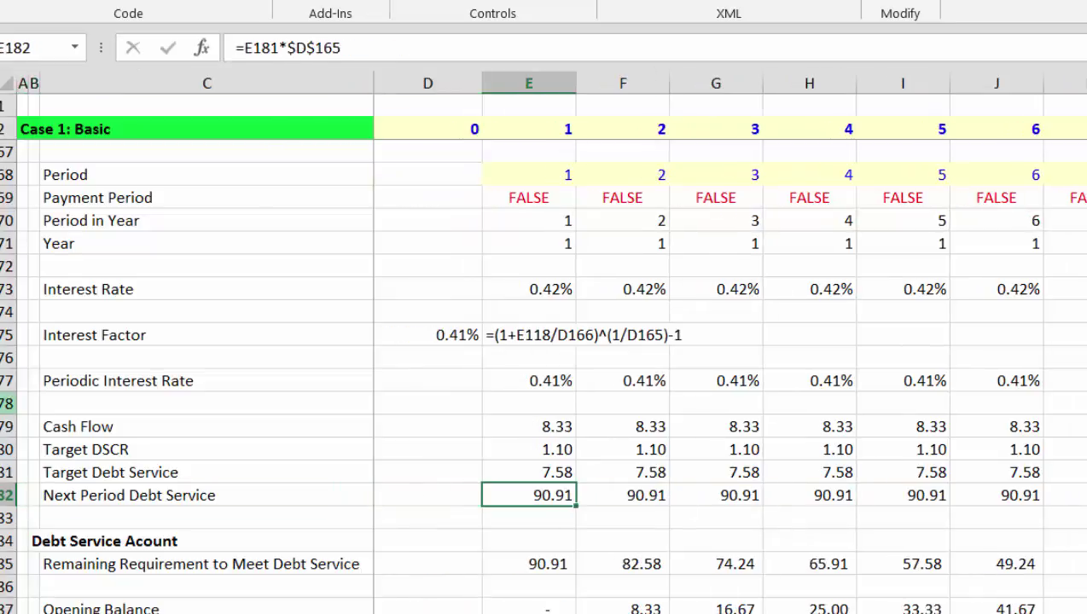
Enter =E181*$D$165 as the Next Period Debt Service formula in E182, multiplying by the payment period in year, and select across the row.
type("=")
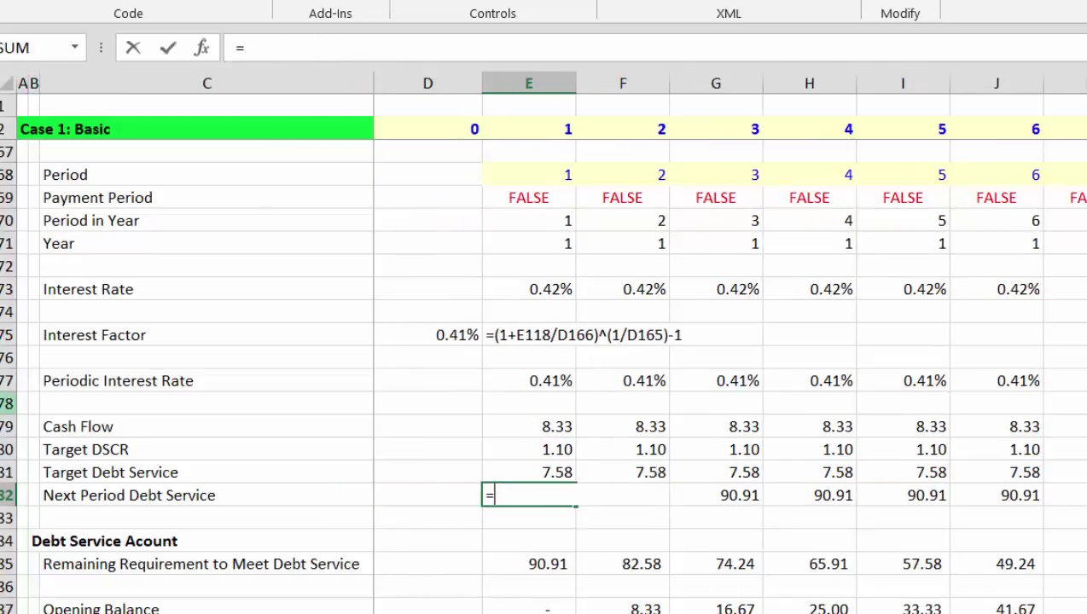
key("Up")
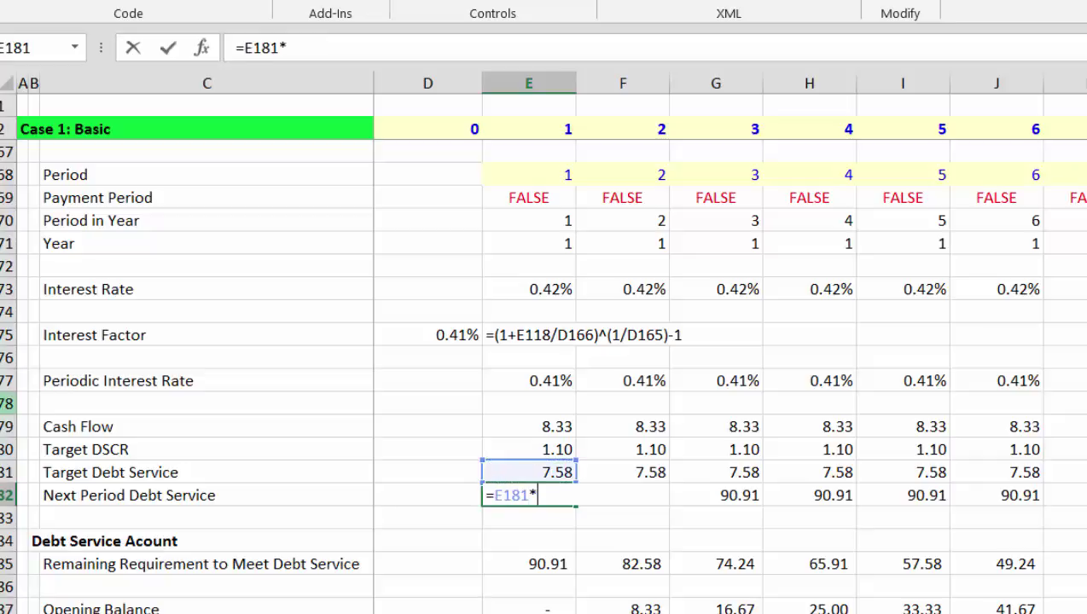
type("*")
key("Up")
key("Up")
key("Up")
key("Up")
key("Up")
key("Up")
key("Up")
key("Up")
key("Up")
key("Up")
key("Up")
key("Up")
key("Up")
key("Up")
key("Up")
key("Up")
key("Up")
key("Up")
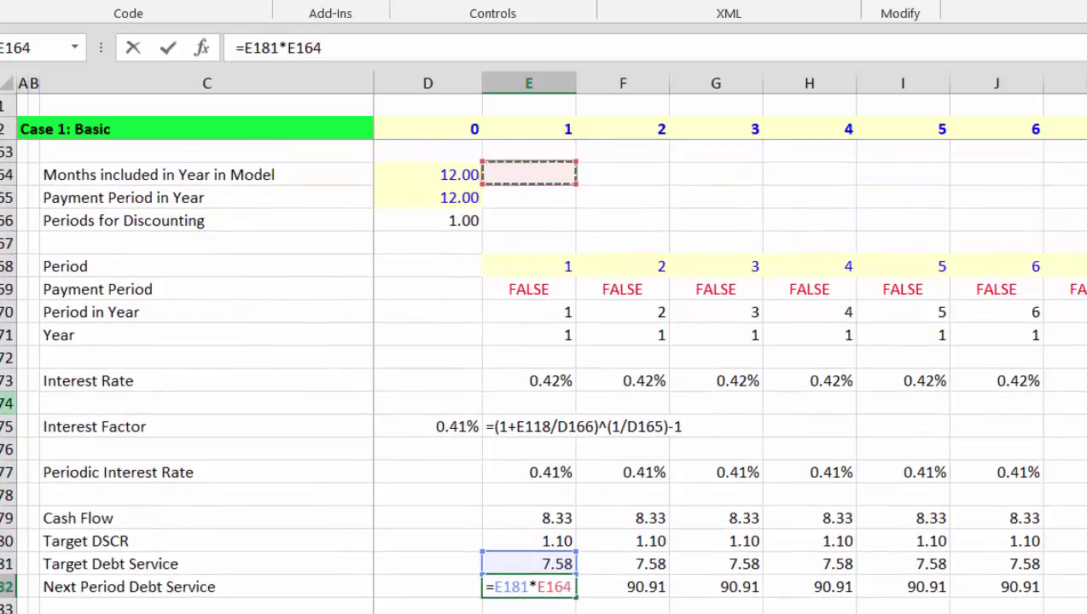
key("Left")
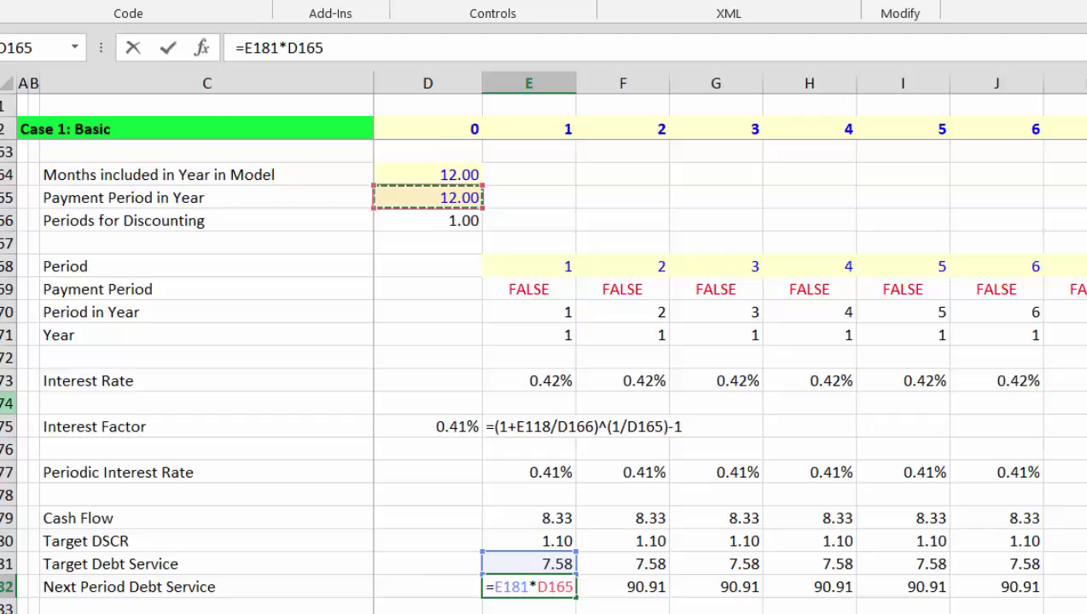
key("F4")
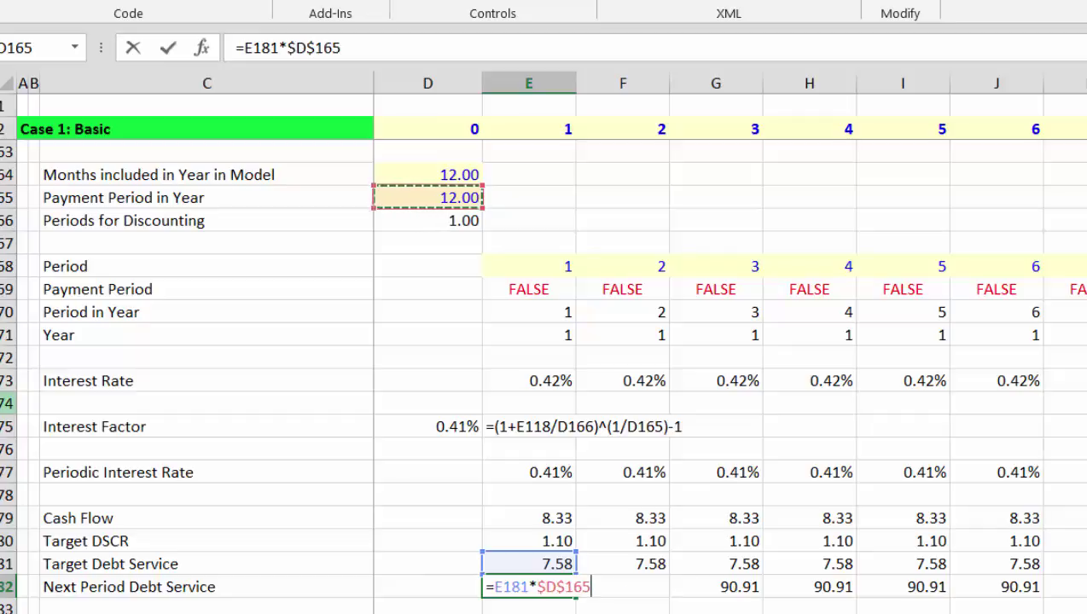
key("Return")
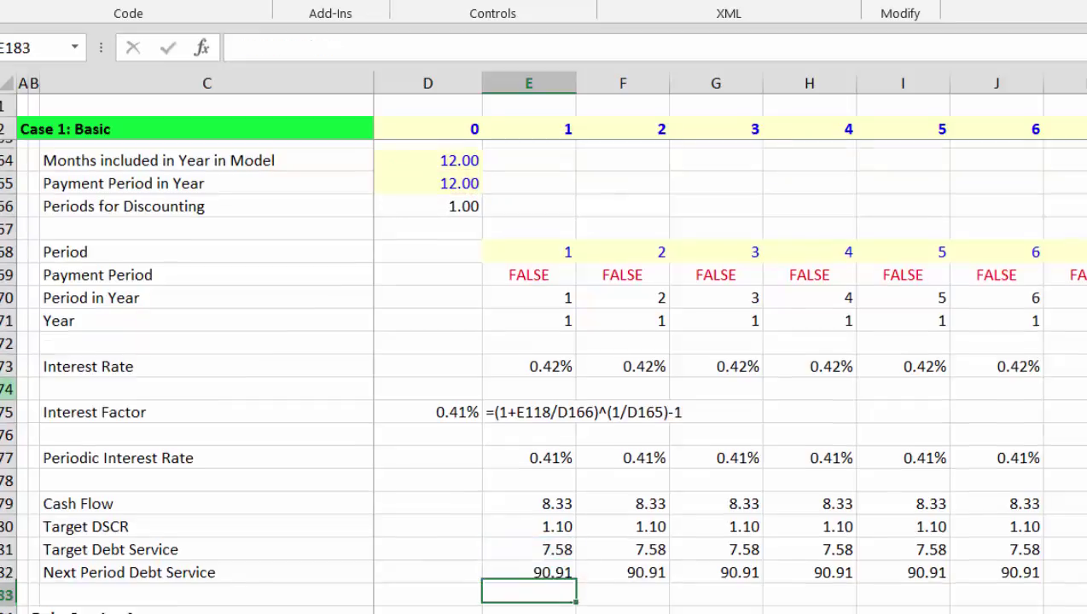
key("Up")
key("ctrl+shift+Right")
key("Left")
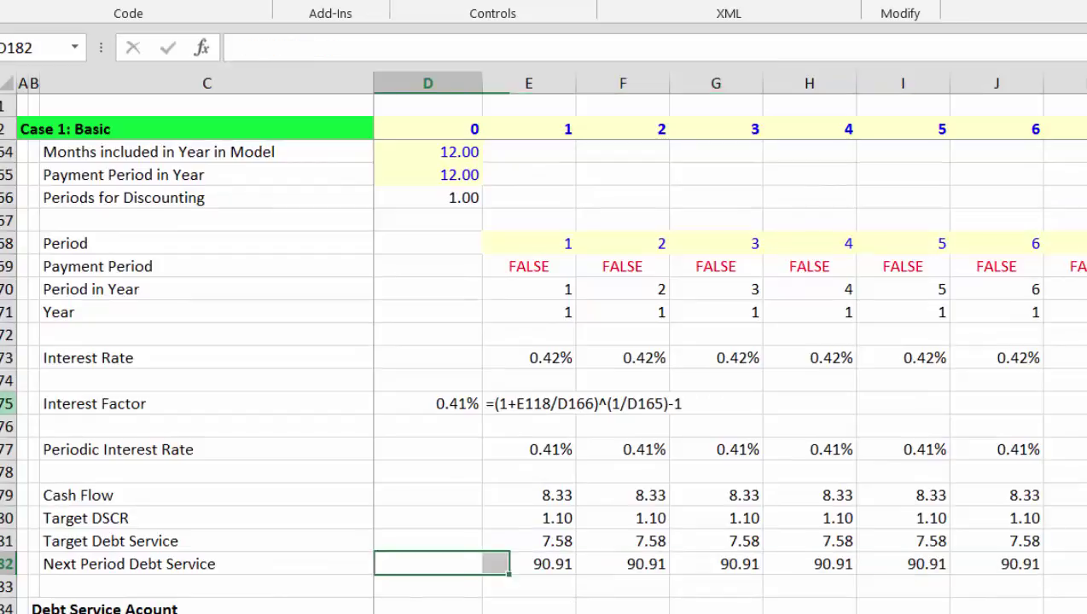
Set the Payment Period in Year input in D165 to 6.
key("Up")
key("Up")
key("Up")
key("Up")
key("Up")
key("Up")
key("Up")
key("Up")
key("Up")
key("Up")
key("Up")
key("Up")
key("Up")
key("Up")
key("Up")
key("Up")
key("Up")
key("Up")
key("Up")
key("Down")
key("Left")
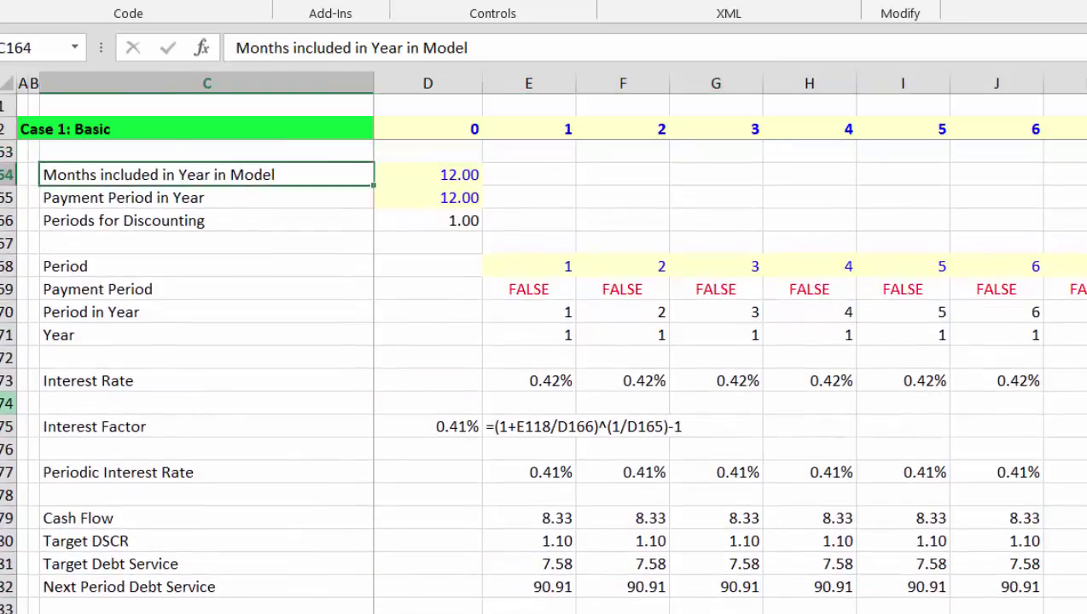
key("Right")
key("Down")
type("6")
key("Return")
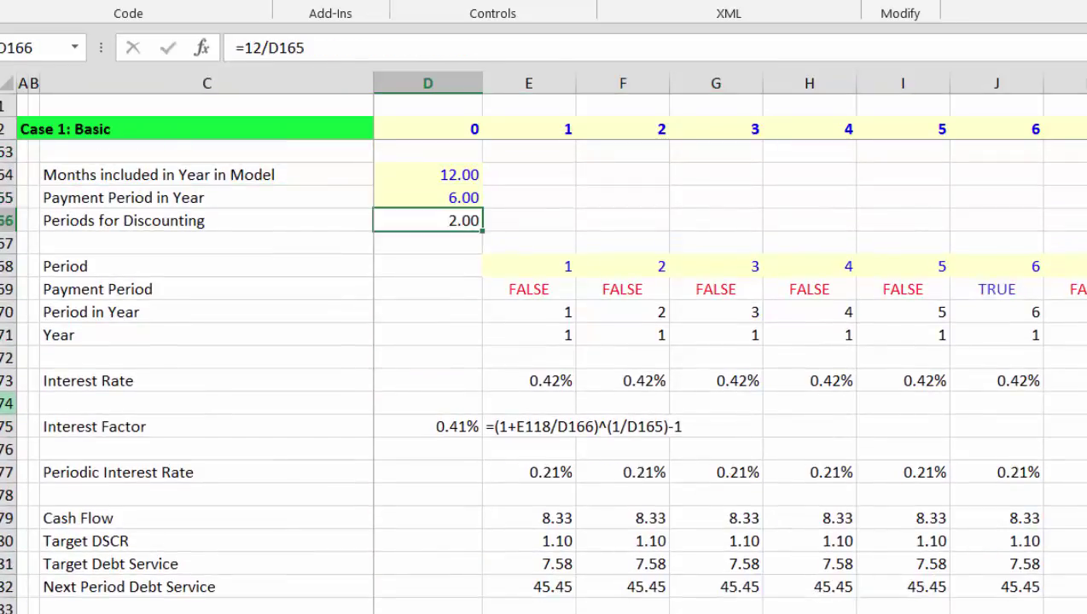
key("Up")
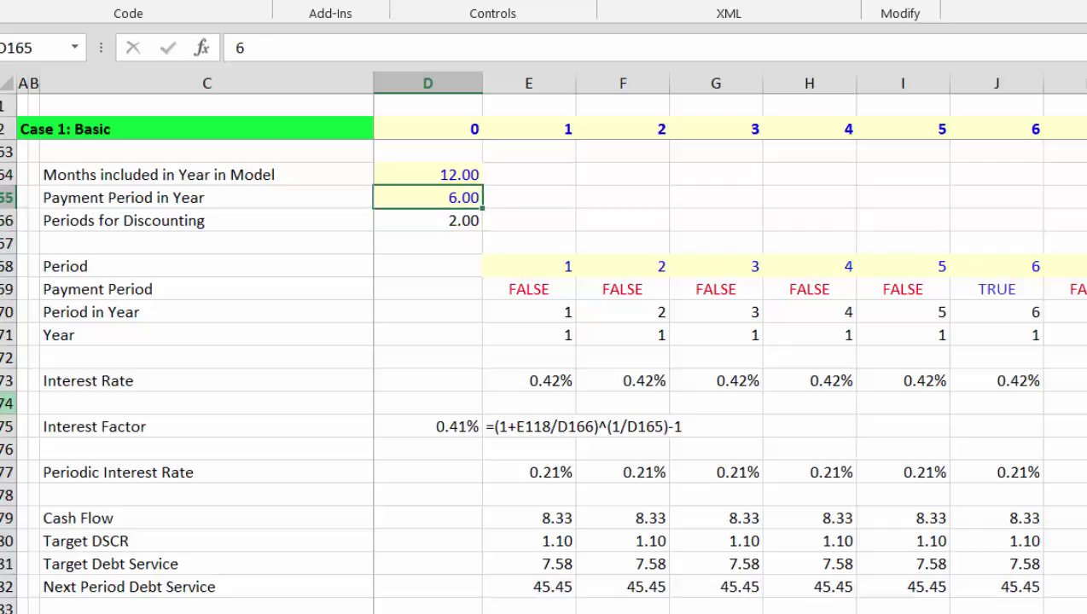
Review the Next Period Debt Service row across the monthly periods into year 5, ending back at the first period in E182.
key("Down")
key("Down")
key("Down")
key("Down")
key("Down")
key("Down")
key("Down")
key("Down")
key("Down")
key("Down")
key("Down")
key("Down")
key("Down")
key("Down")
key("Down")
key("Down")
key("Down")
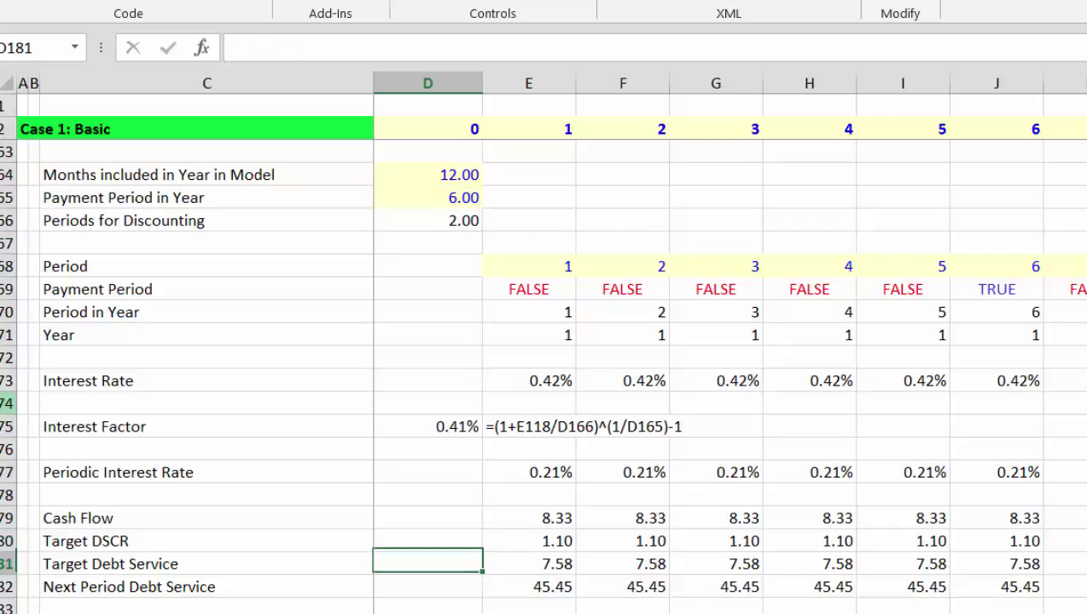
key("Right")
key("Right")
key("Right")
key("Right")
key("Right")
key("Right")
key("Right")
key("Right")
key("Right")
key("Right")
key("Right")
key("Right")
key("Right")
key("Right")
key("Right")
key("Right")
key("Right")
key("Right")
key("Right")
key("Right")
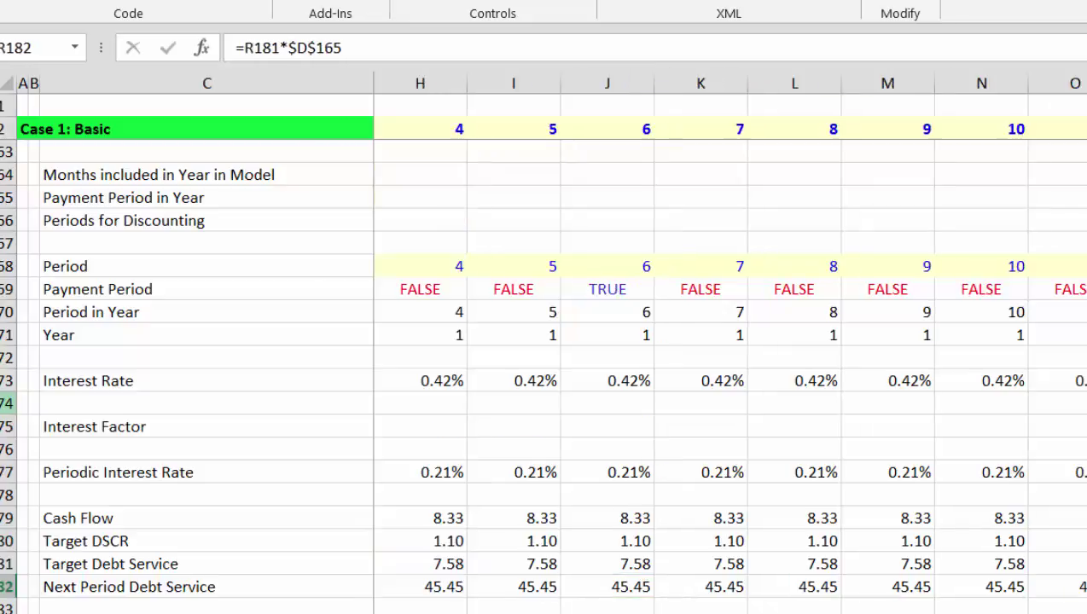
key("Right")
key("Right")
key("Right")
key("Right")
key("Right")
key("Right")
key("Right")
key("Right")
key("Right")
key("Right")
key("Right")
key("Right")
key("Right")
key("Right")
key("Right")
key("Right")
key("Right")
key("Right")
key("Right")
key("Right")
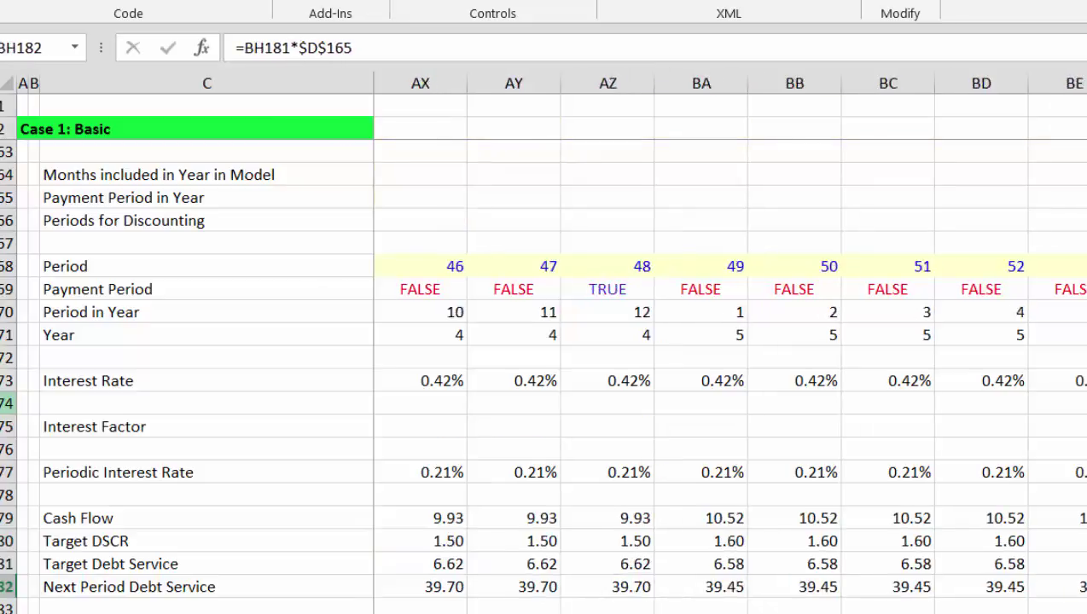
key("ctrl+Left")
key("ctrl+Left")
key("ctrl+Right")
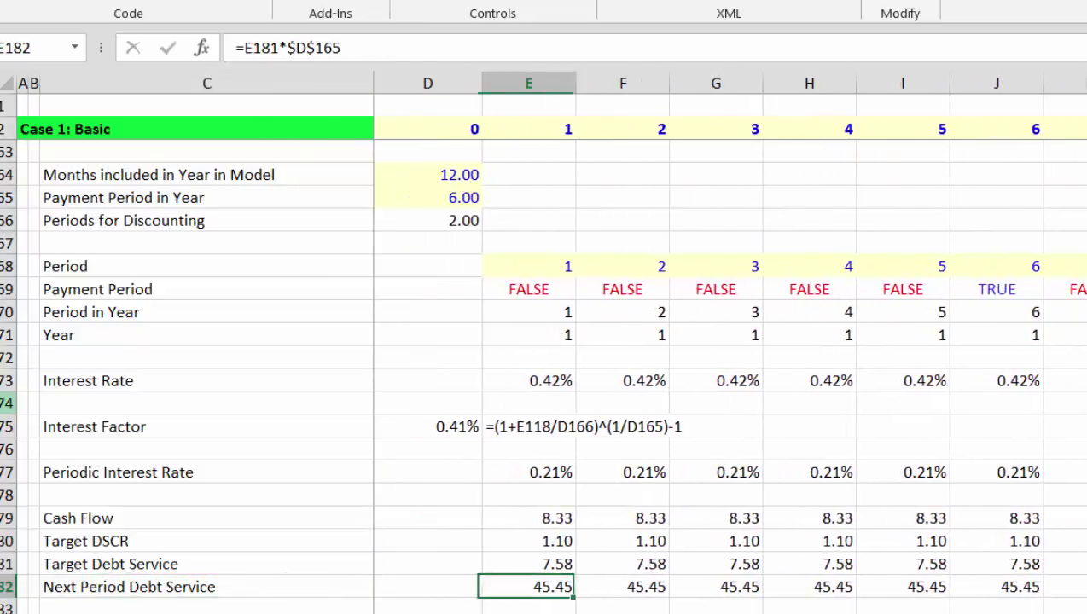
key("ctrl+a")
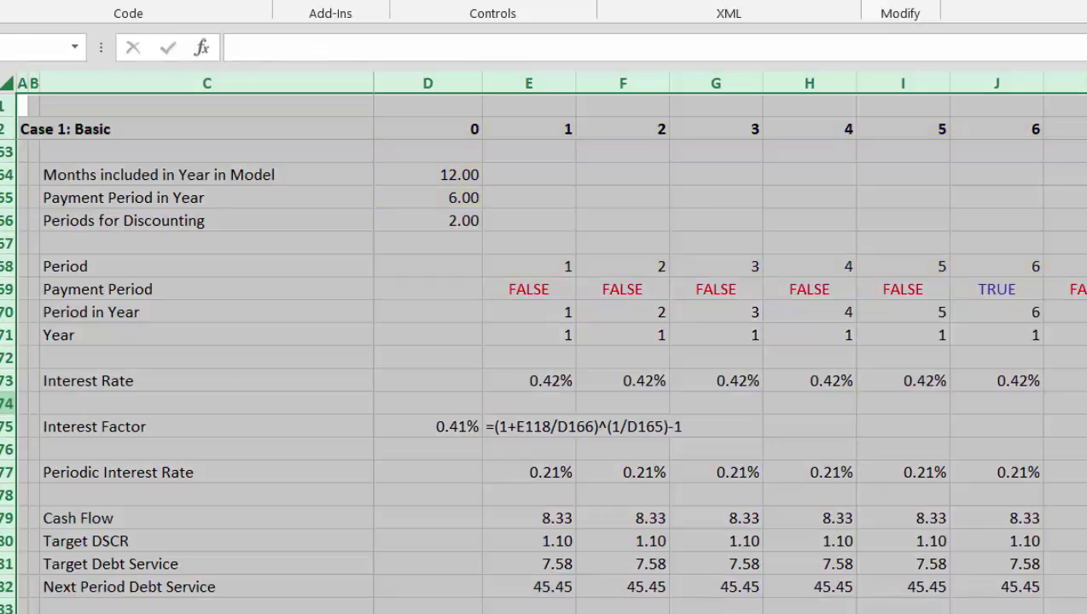
key("ctrl+z")
key("ctrl+z")
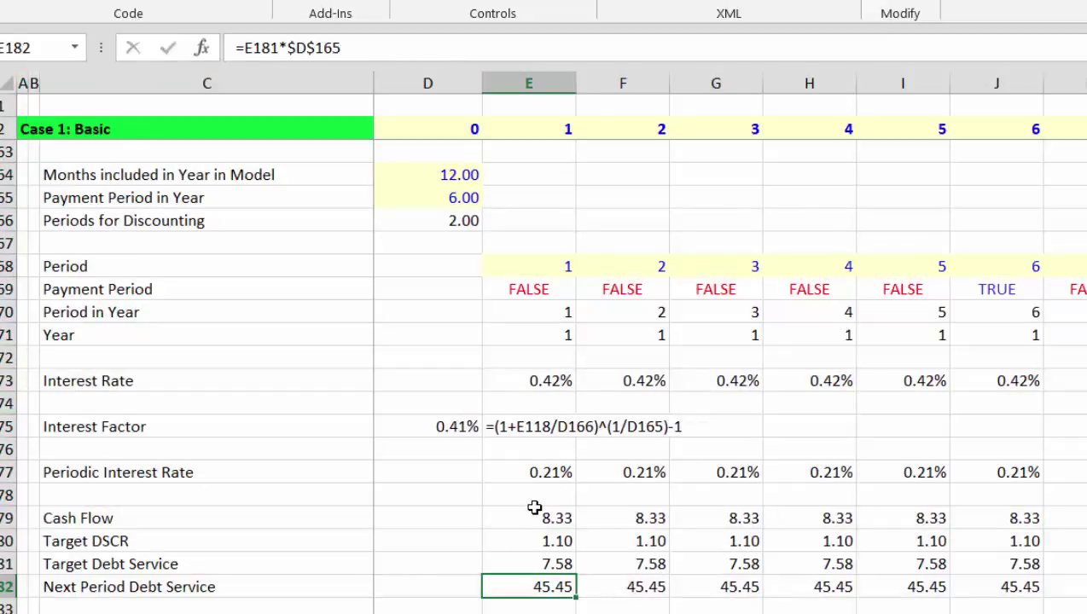
key("ctrl+Left")
key("ctrl+Right")
Compare Target Debt Service and Next Period Debt Service across the first and second years, checking the payment period flags.
scroll(534, 508, "down", 2)
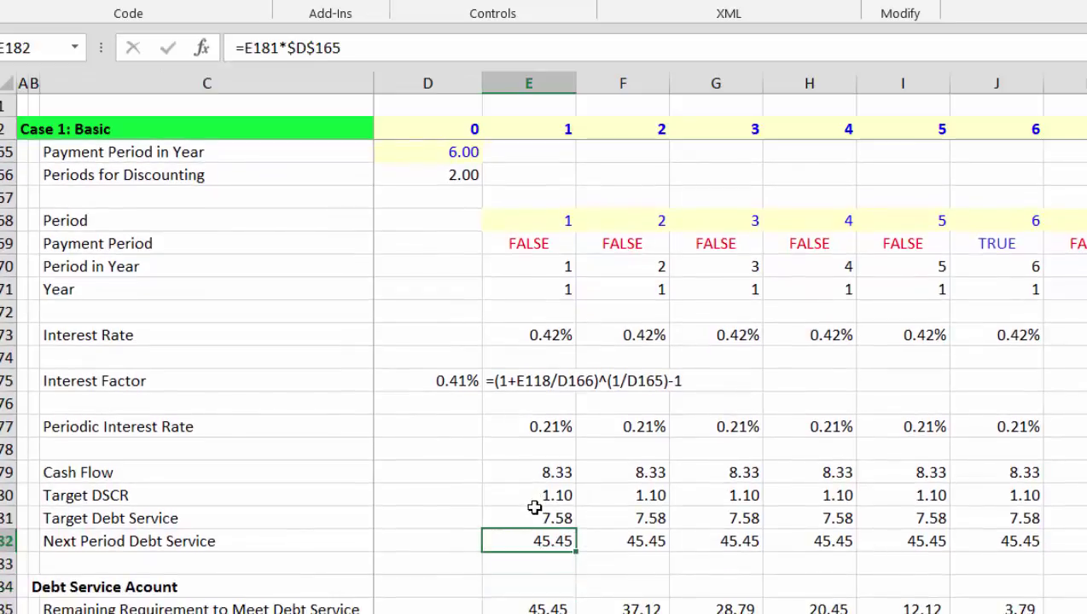
key("Right")
key("Right")
key("Right")
key("Right")
key("Right")
key("Right")
key("Right")
key("Right")
key("Right")
key("Right")
key("Right")
key("Right")
key("Right")
key("Right")
key("Right")
key("Right")
key("Right")
key("Right")
key("Right")
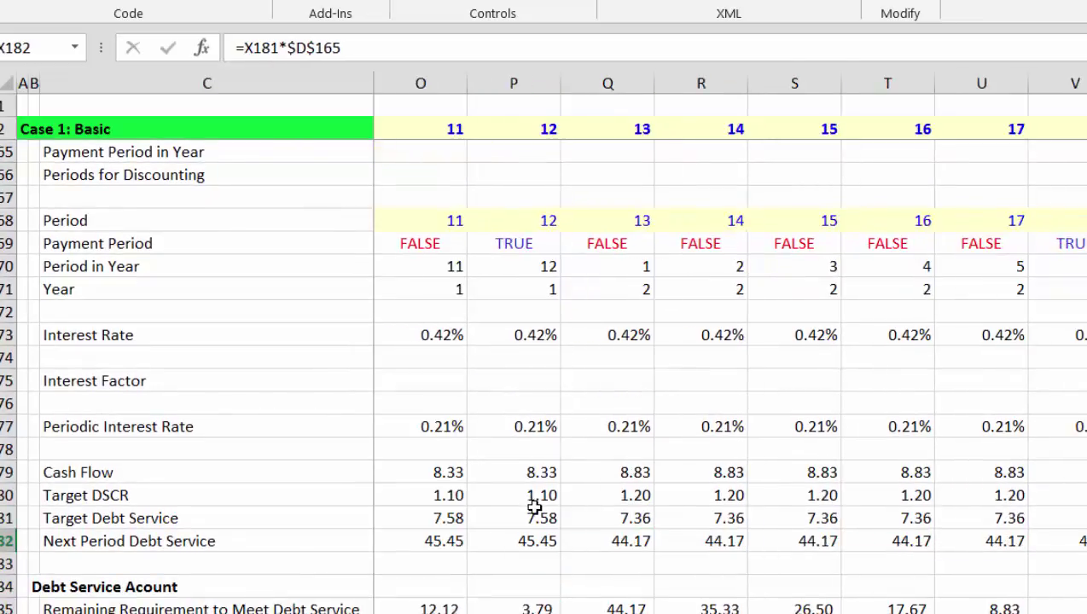
key("Left")
key("Left")
key("Left")
key("Left")
key("Left")
key("Left")
key("Left")
key("Left")
key("Left")
key("Left")
key("Left")
key("Left")
key("Left")
key("Left")
key("Left")
key("Left")
key("Left")
key("Left")
key("Left")
key("Left")
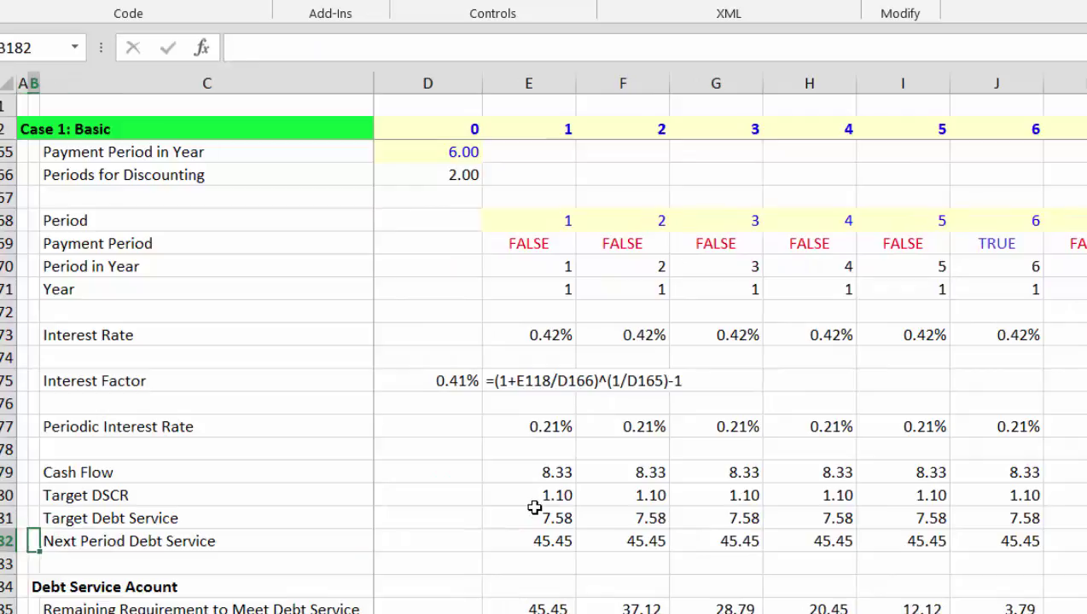
Examine the first Debt Service Account rows down to Add Cashflows alongside Next Period Debt Service in period 1.
key("Down")
key("Down")
key("Down")
key("Down")
key("Down")
key("Down")
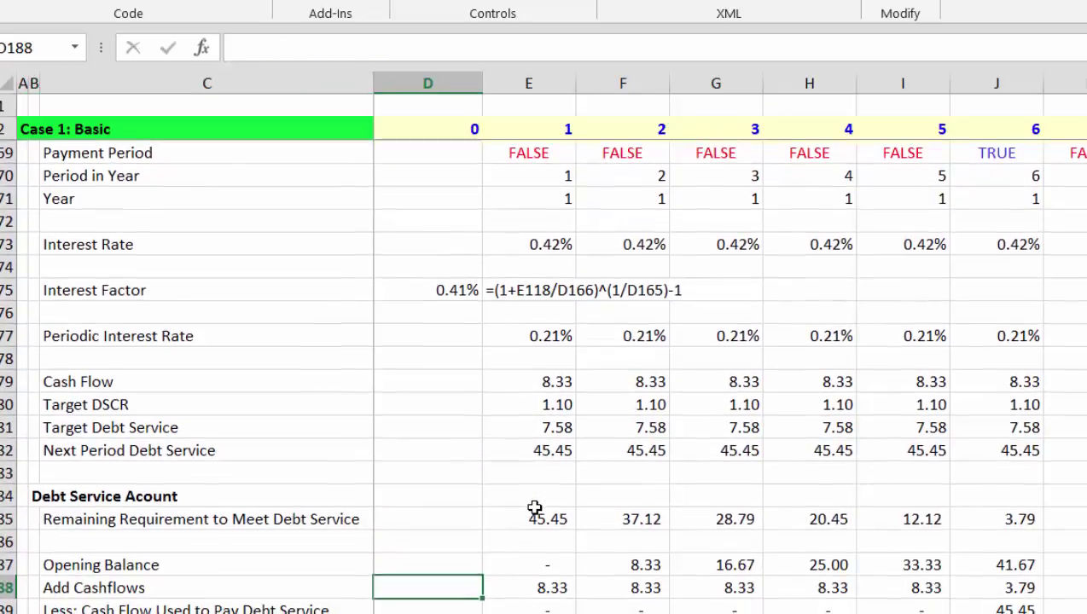
key("Up")
key("Up")
key("Right")
key("Up")
key("Up")
key("Up")
key("Up")
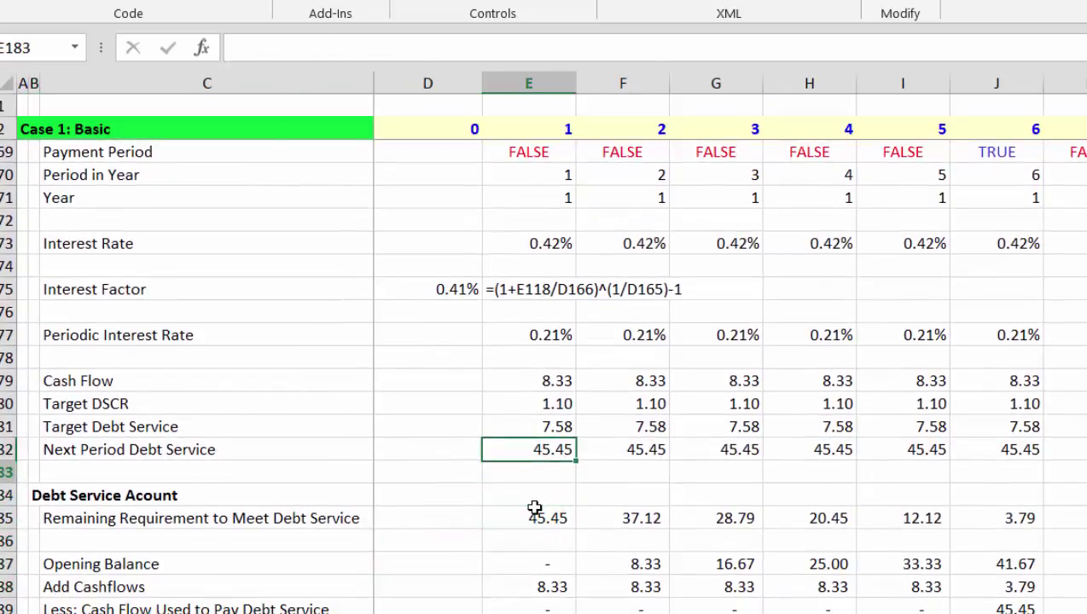
Check the period 1 Opening Balance row and the Remaining Requirement to Meet Debt Service formula in E185.
key("Down")
key("Down")
key("Down")
key("Down")
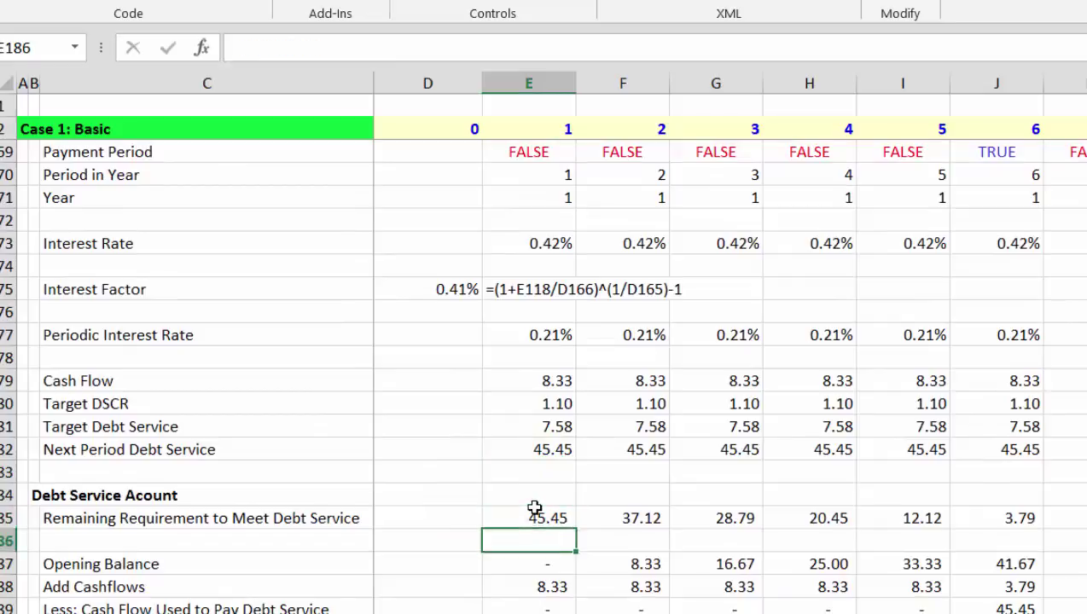
key("Down")
key("Down")
scroll(534, 508, "down", 1)
key("Up")
key("Up")
key("Up")
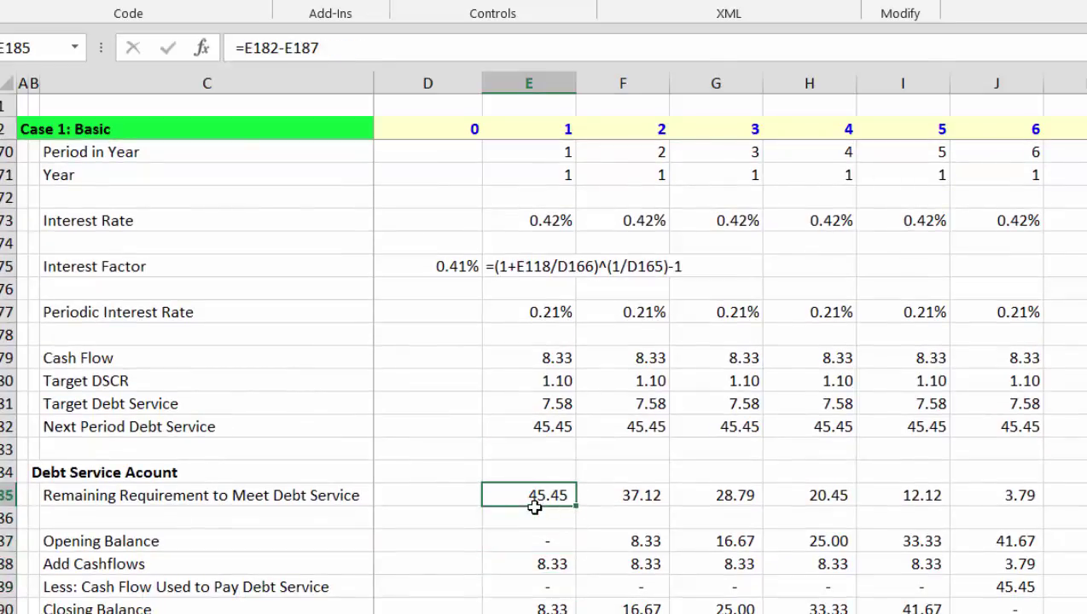
Enter the period 1 Remaining Requirement to Meet Debt Service in E185 as Next Period Debt Service minus Opening Balance, =E182-E187.
key("Up")
key("Up")
key("Up")
key("Down")
key("Down")
key("Down")
type("=")
key("Up")
key("Up")
key("Up")
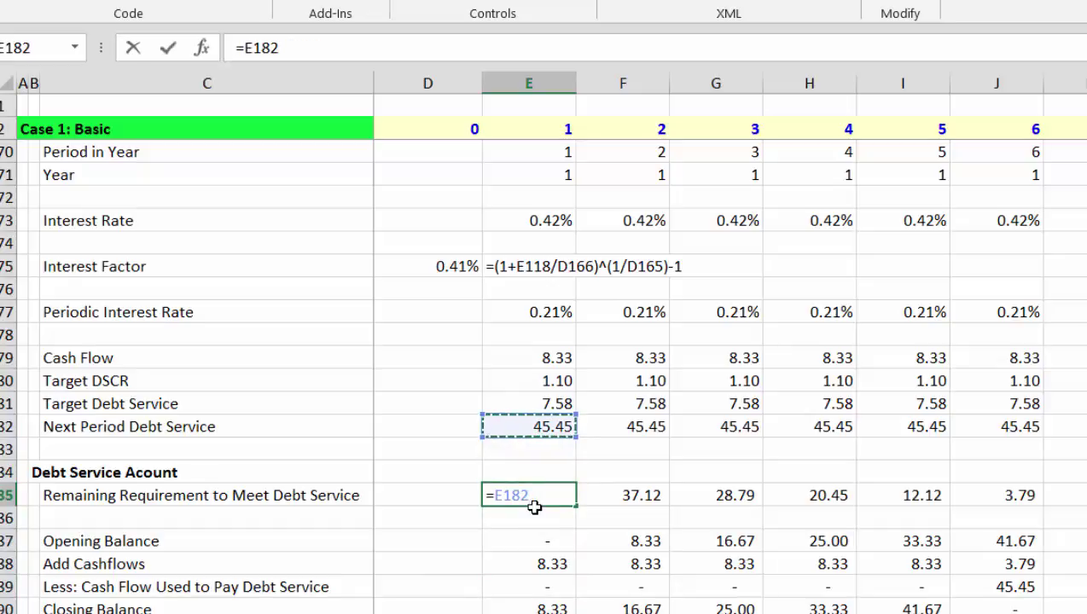
type("-")
key("Down")
key("Down")
key("ctrl+Return")
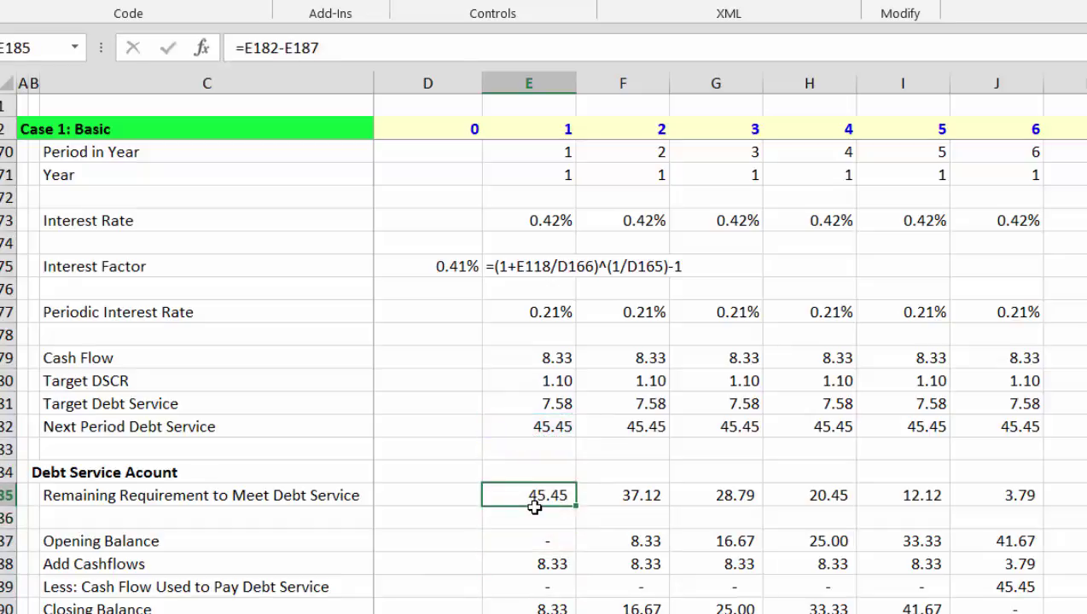
Enter the period 1 Opening Balance in E187 as the previous period's Closing Balance, =D190.
key("Down")
key("Down")
key("Down")
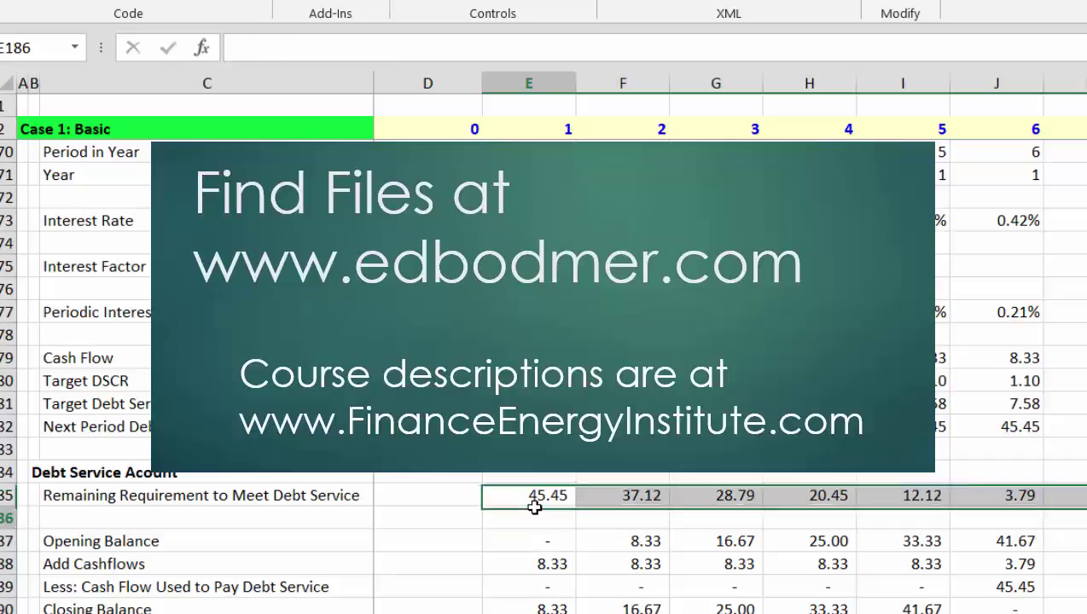
key("Down")
key("Down")
key("Down")
key("Down")
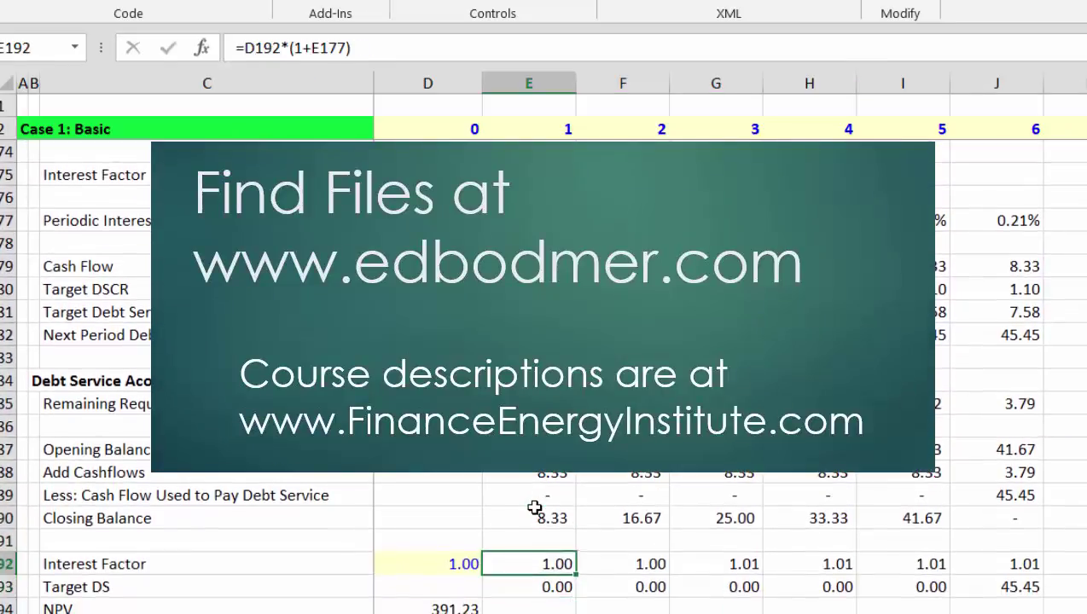
key("Up")
key("Up")
key("Up")
key("Up")
key("Up")
type("=")
key("Down")
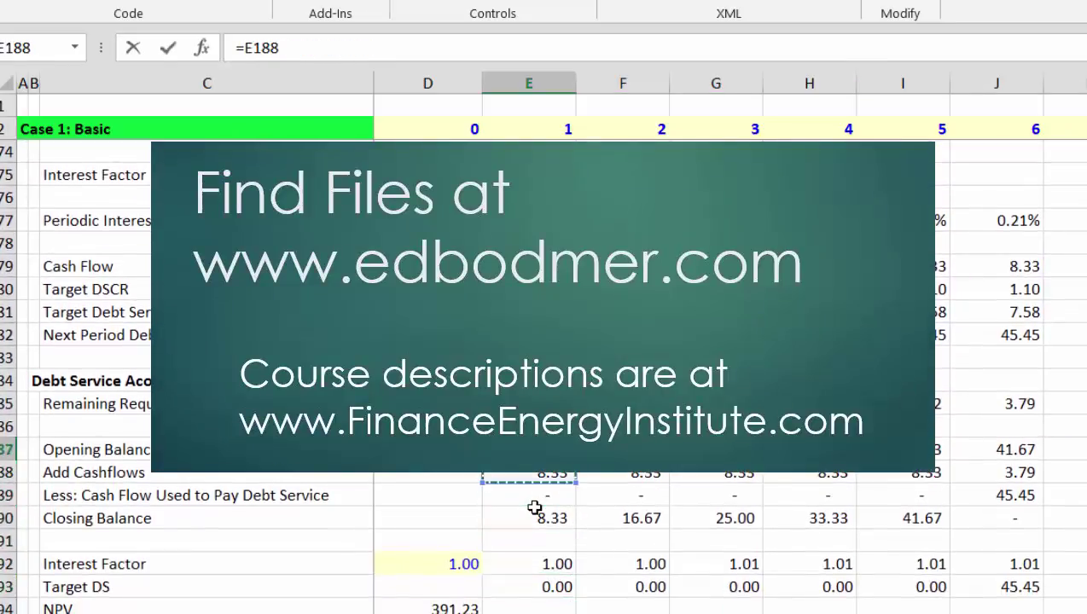
key("Down")
key("Down")
key("Left")
key("Return")
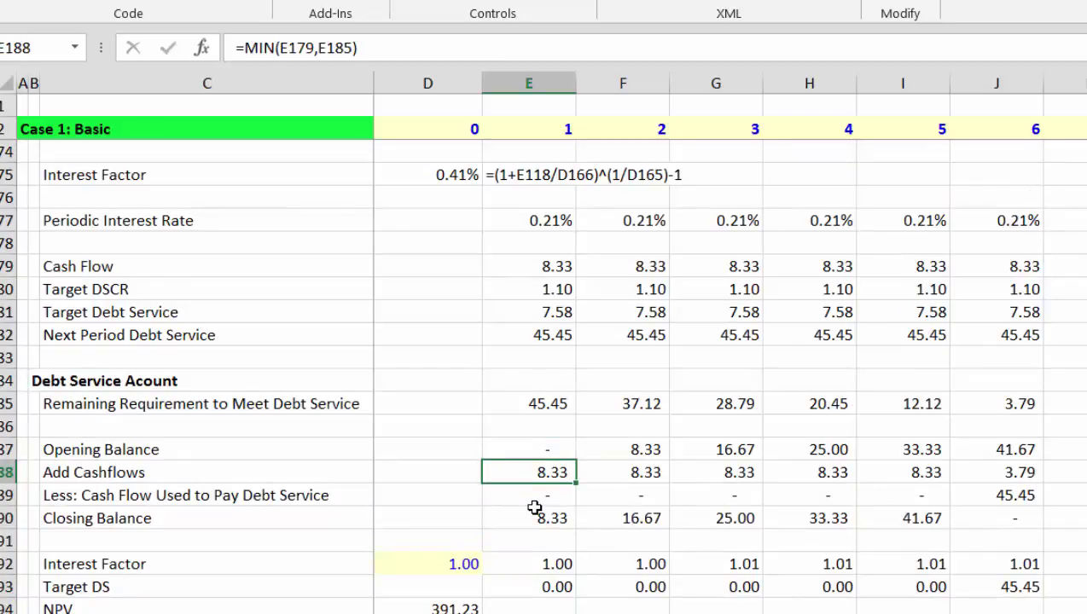
Link the period 1 Add Cashflows cell E188 to the Cash Flow row with =E179.
type("=")
key("Up")
key("Up")
key("Up")
key("Up")
key("Up")
key("Up")
key("Up")
key("Up")
key("Up")
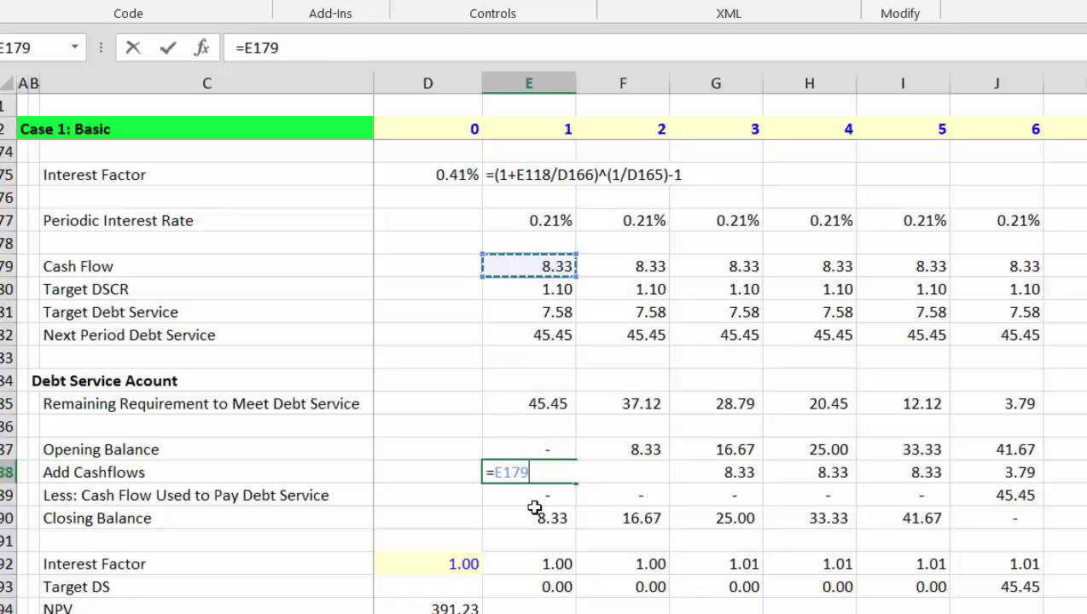
key("Return")
key("Up")
key("Left")
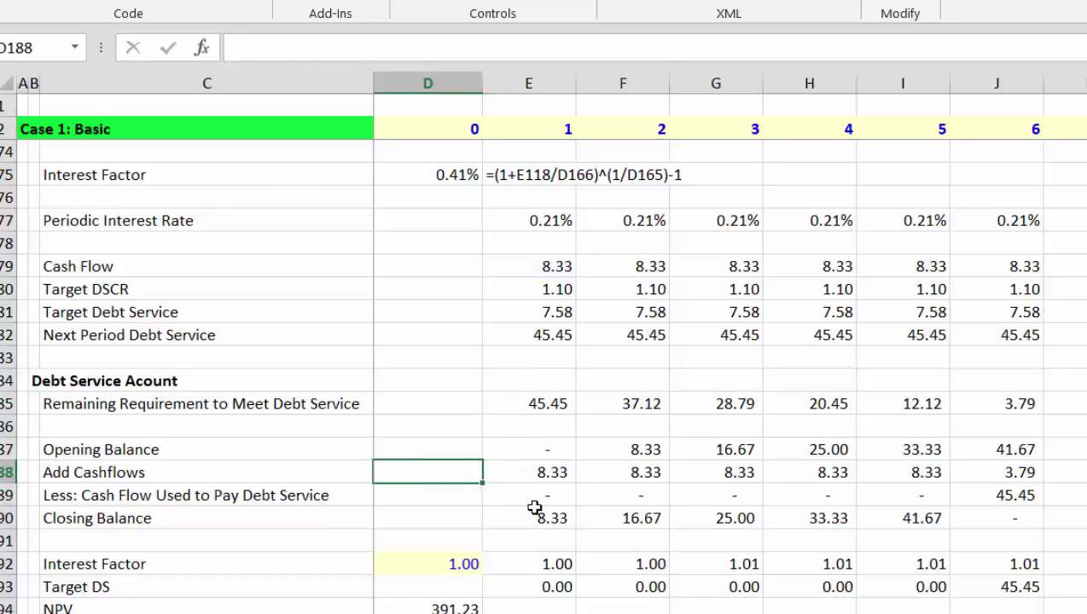
Cap Add Cashflows in E188 at the remaining requirement with =MIN(E179,E185), and extend it and the Opening Balance formula across the periods.
key("Right")
key("F2")
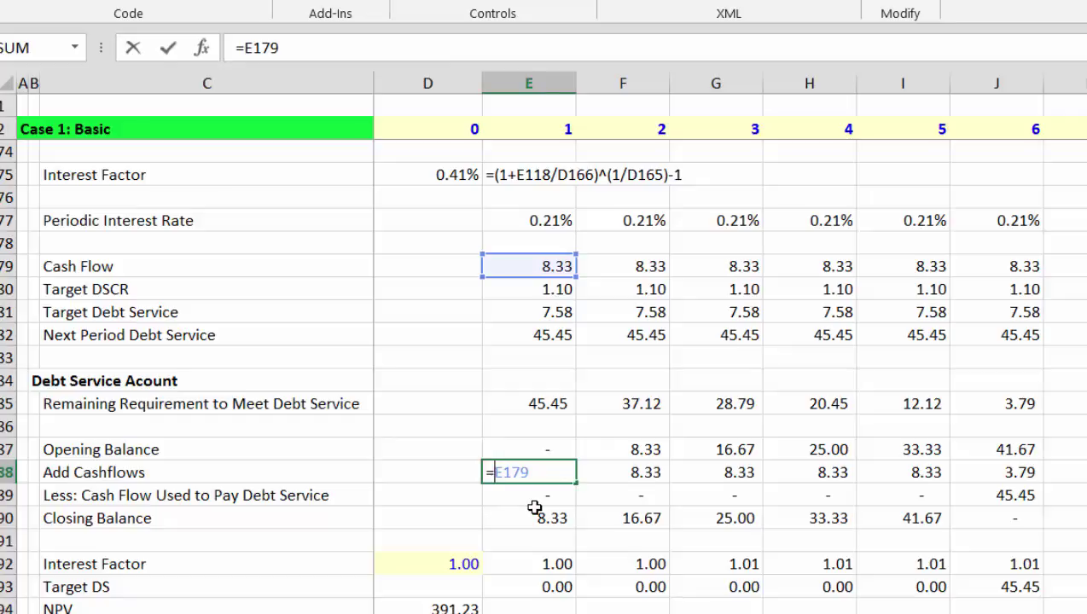
type("min(E179")
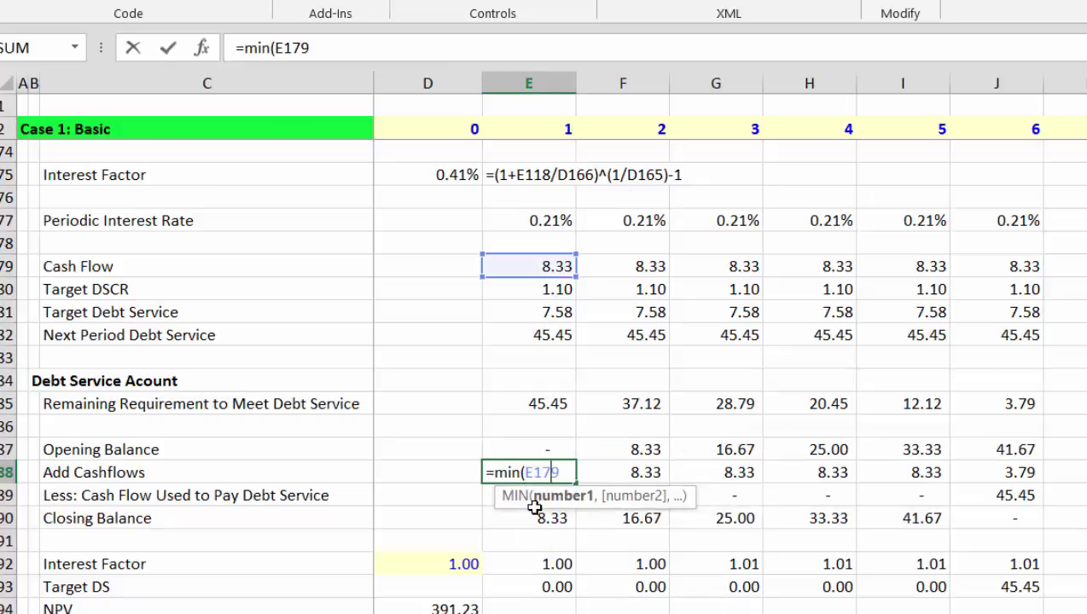
type(",")
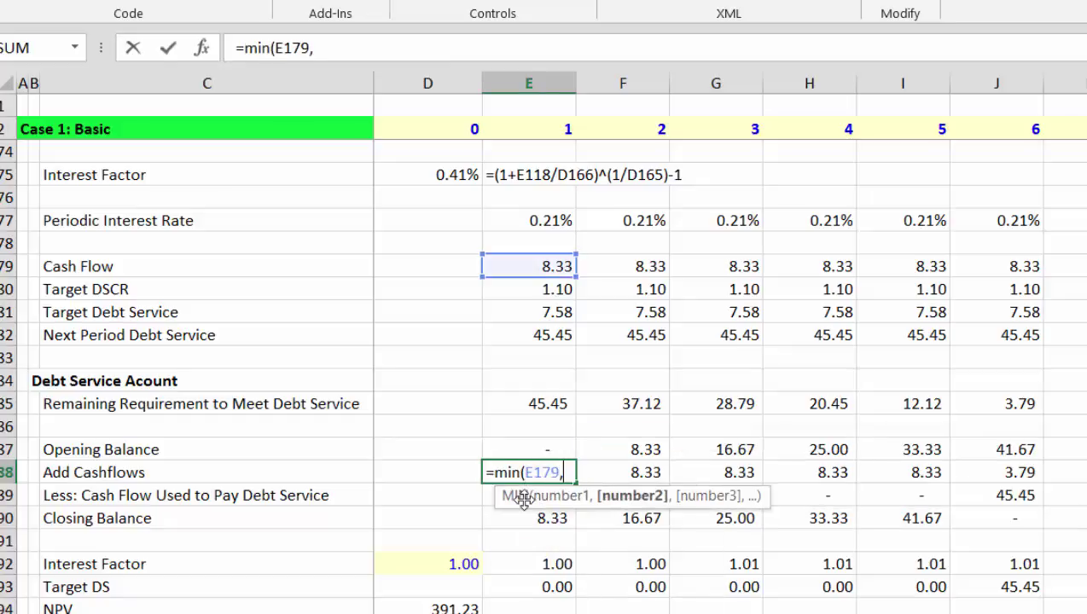
left_click(547, 404)
key("Return")
key("Up")
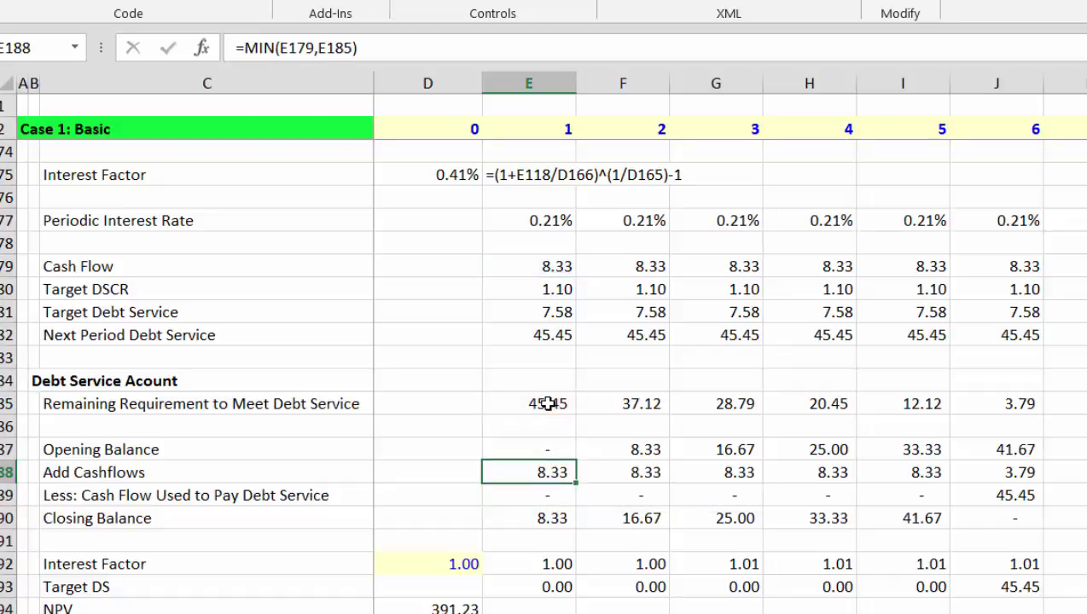
key("ctrl+shift+Right")
key("Up")
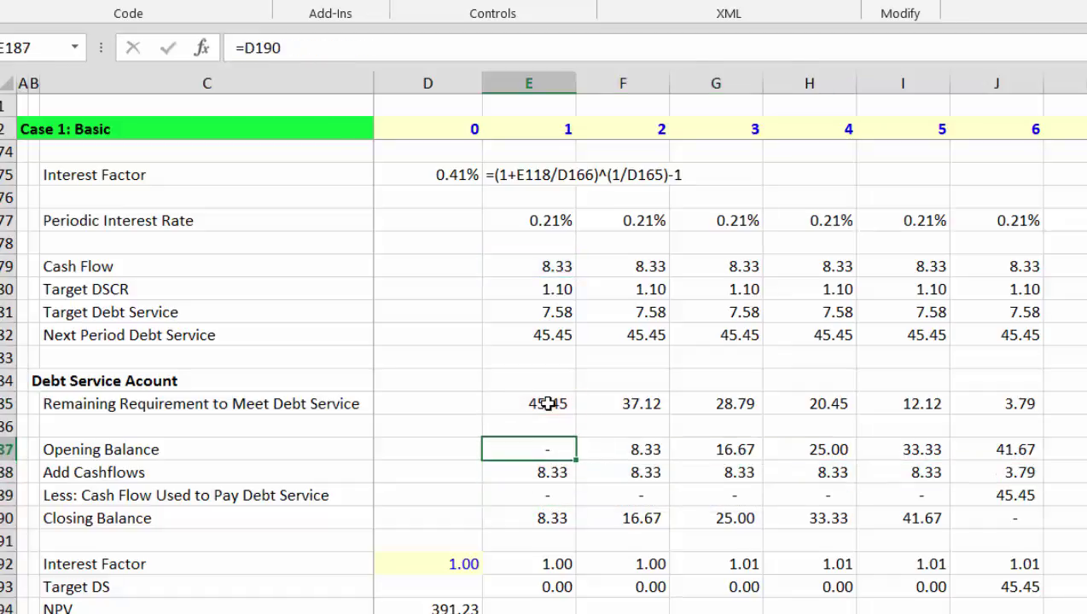
key("ctrl+shift+Right")
Clear the existing period 1 formula for Less: Cash Flow Used to Pay Debt Service in E189.
key("Down")
key("Down")
key("F2")
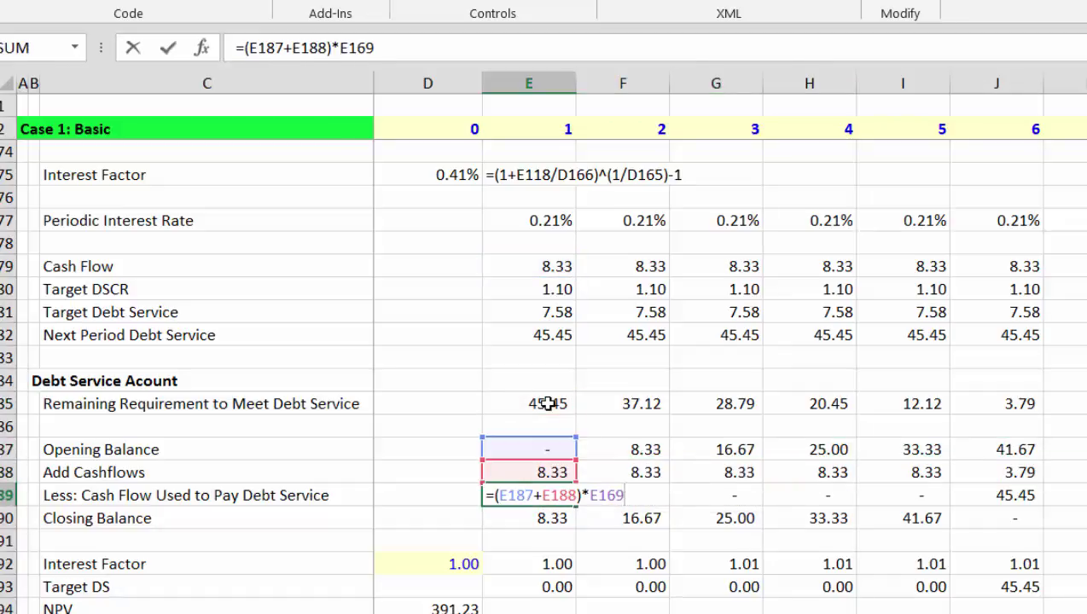
key("BackSpace")
key("BackSpace")
key("BackSpace")
key("BackSpace")
key("BackSpace")
key("BackSpace")
key("BackSpace")
key("BackSpace")
key("BackSpace")
key("BackSpace")
key("BackSpace")
key("BackSpace")
key("BackSpace")
key("BackSpace")
key("BackSpace")
key("BackSpace")
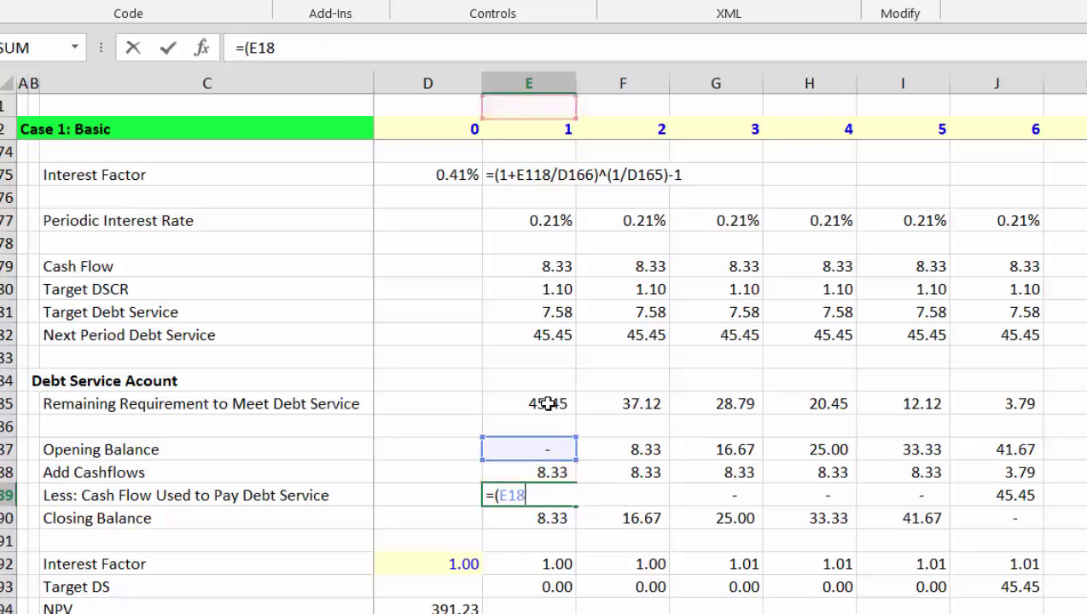
type("=(")
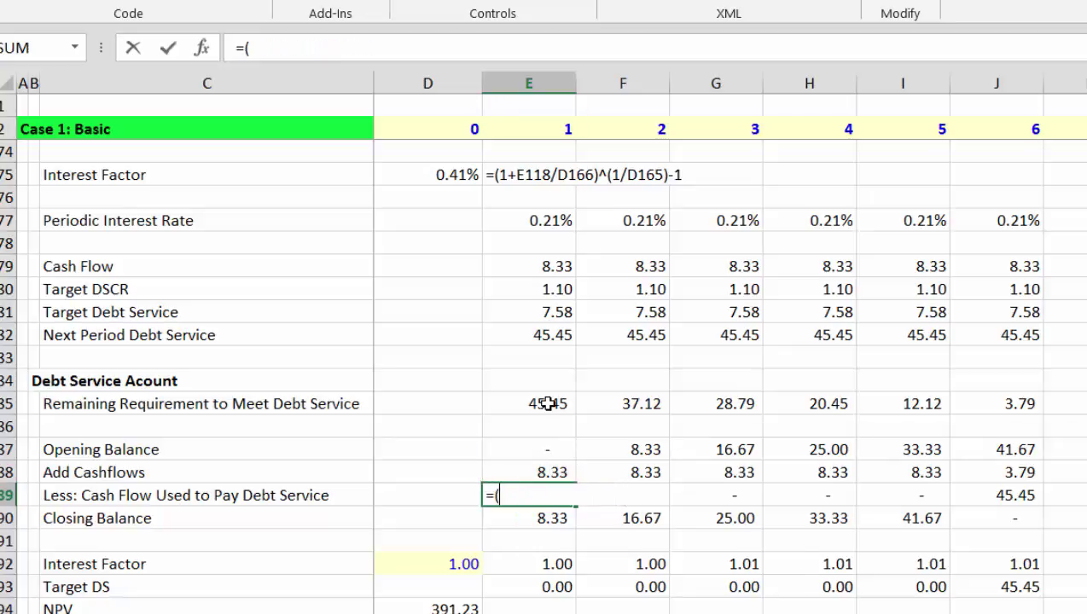
key("Up")
key("Up")
key("Up")
key("Up")
key("Up")
key("Up")
key("Up")
key("Up")
key("Up")
key("Up")
key("Up")
key("Up")
key("Up")
key("Up")
key("Up")
key("Up")
key("Up")
key("Up")
key("Up")
key("Up")
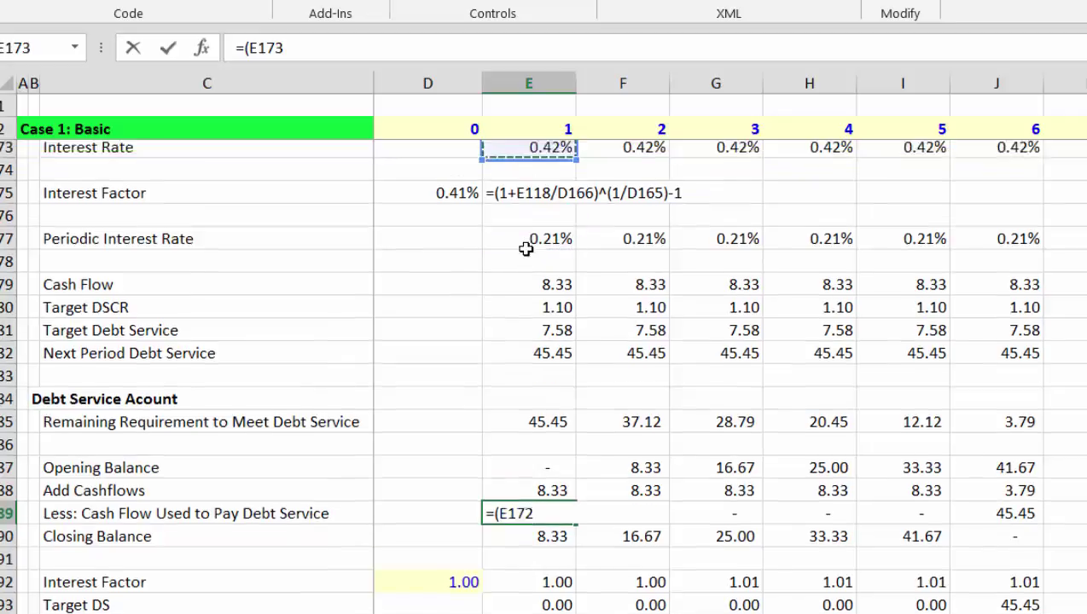
key("Down")
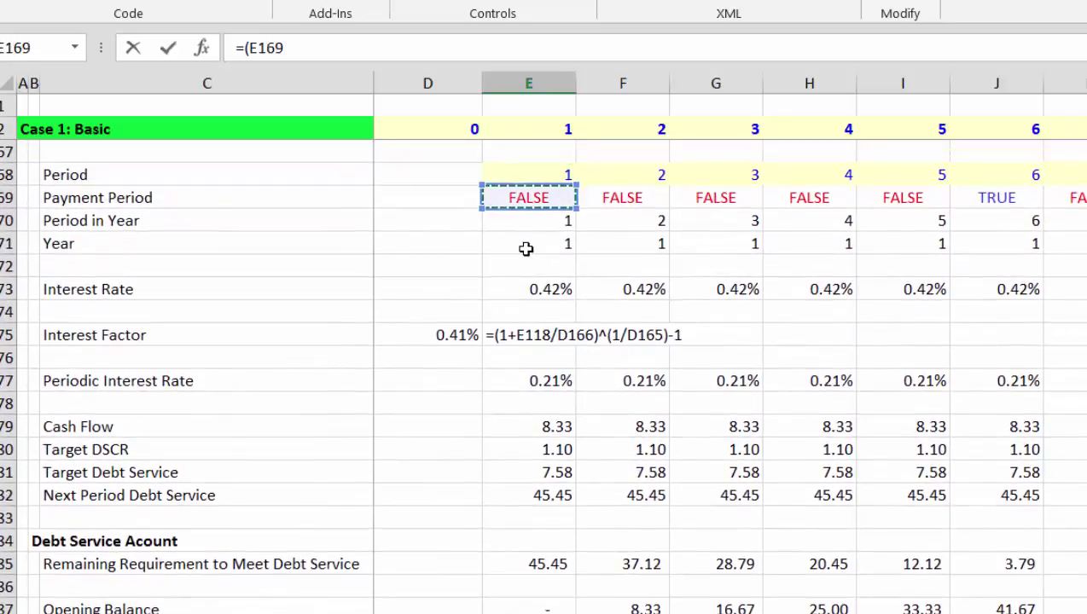
key("BackSpace")
key("BackSpace")
key("BackSpace")
key("BackSpace")
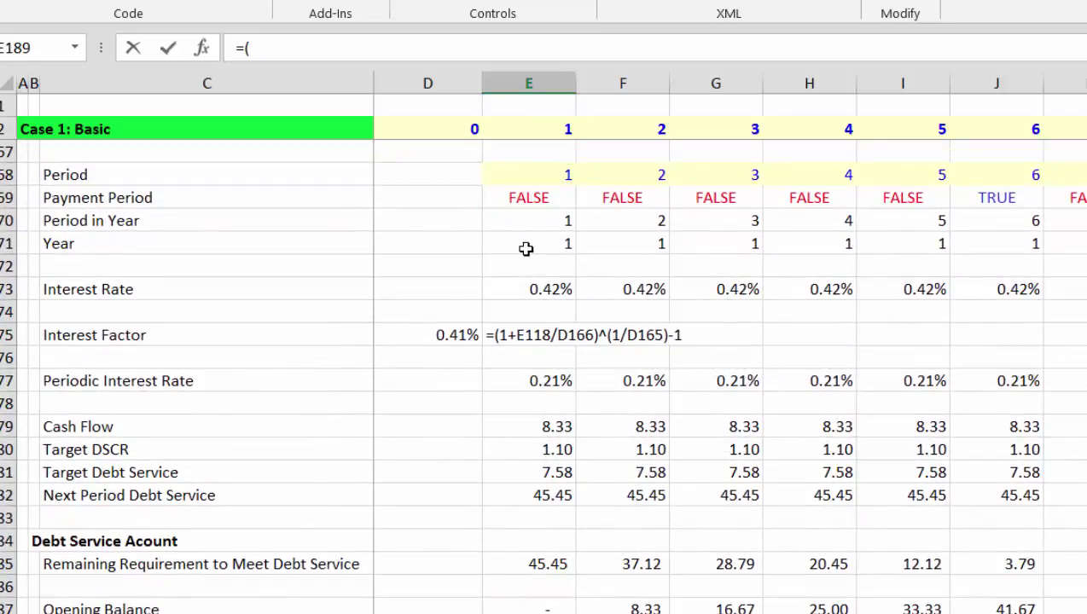
Enter the cash flow used to pay debt service in E189 as =E169*(E187+E188) and extend it across the periods.
left_click(525, 200)
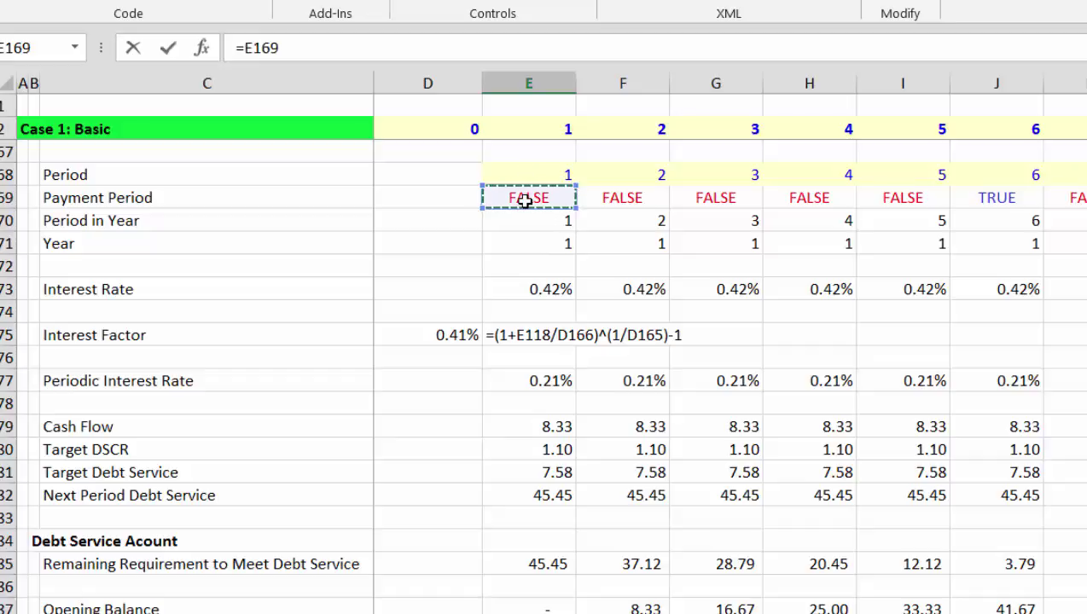
type("*(")
key("Up")
key("Up")
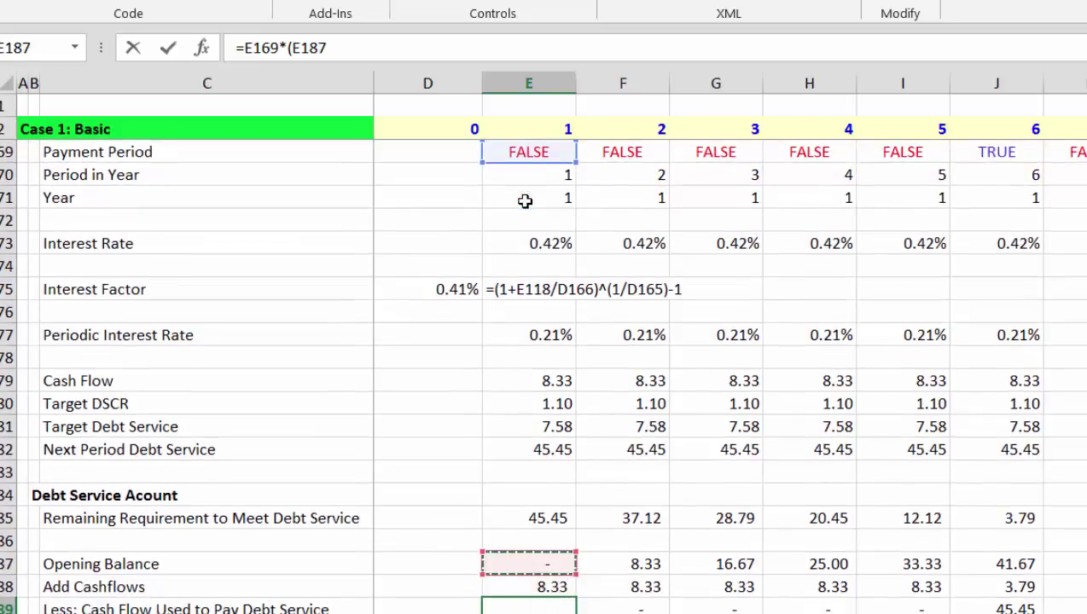
key("Up")
key("Down")
type("+")
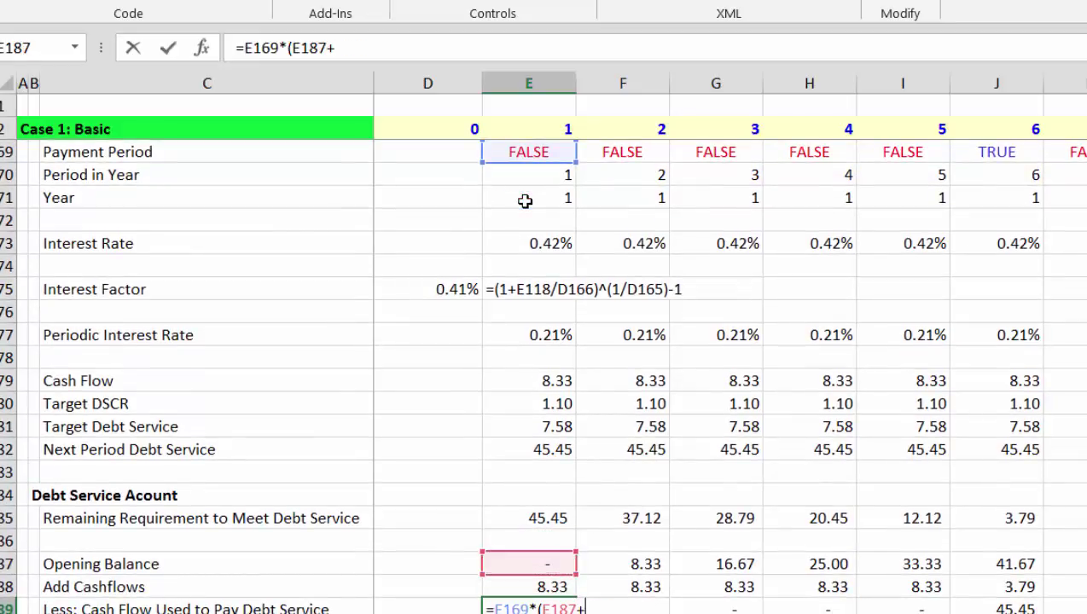
key("Up")
type(")")
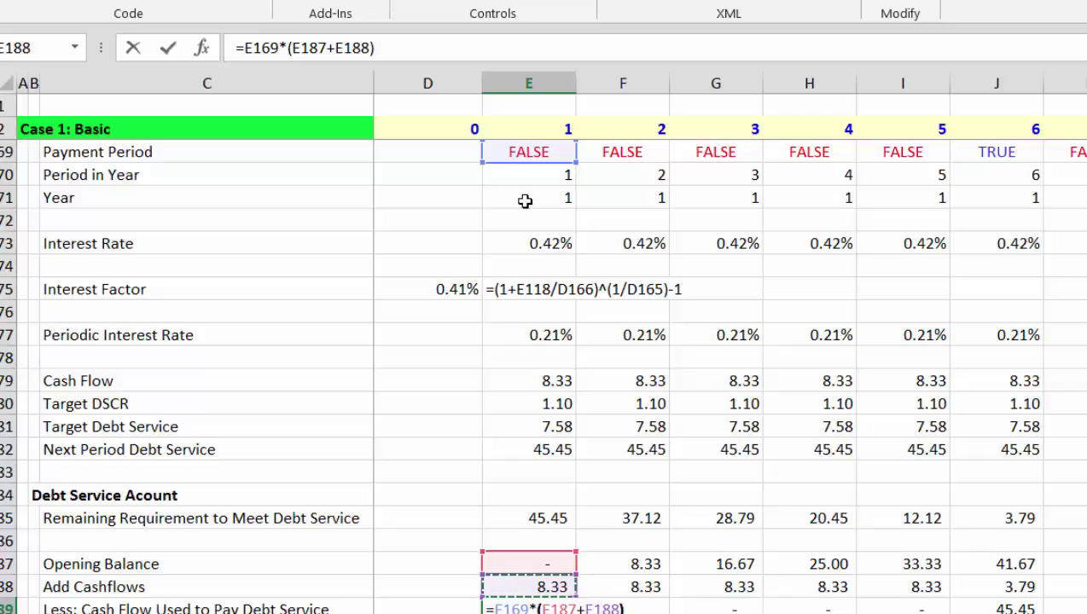
key("Return")
key("Up")
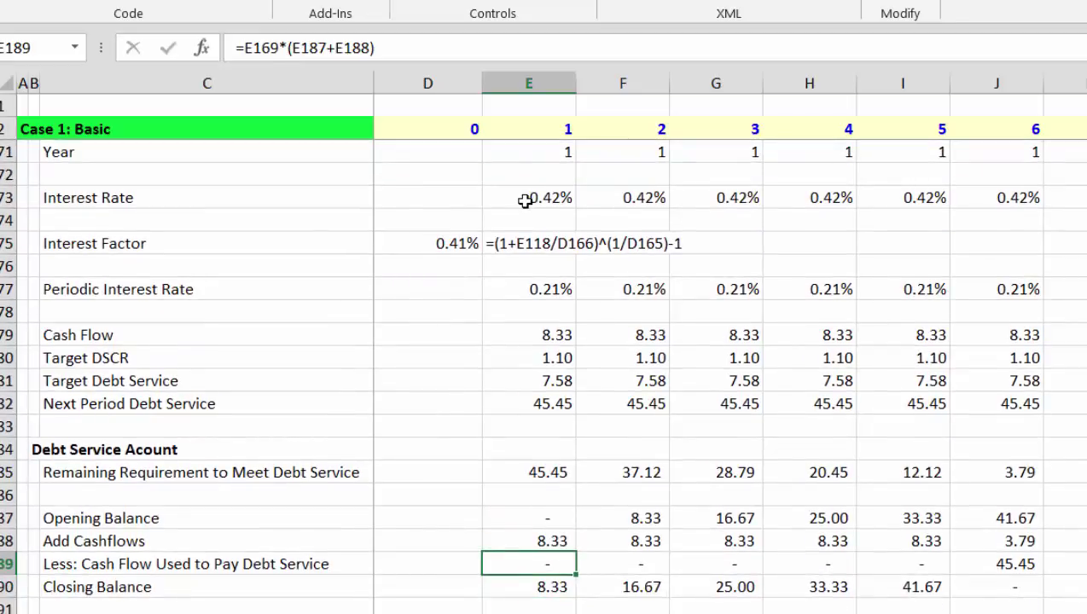
key("ctrl+shift+Right")
Check which cells the period 1 Closing Balance formula in E190 refers to.
key("Down")
key("Down")
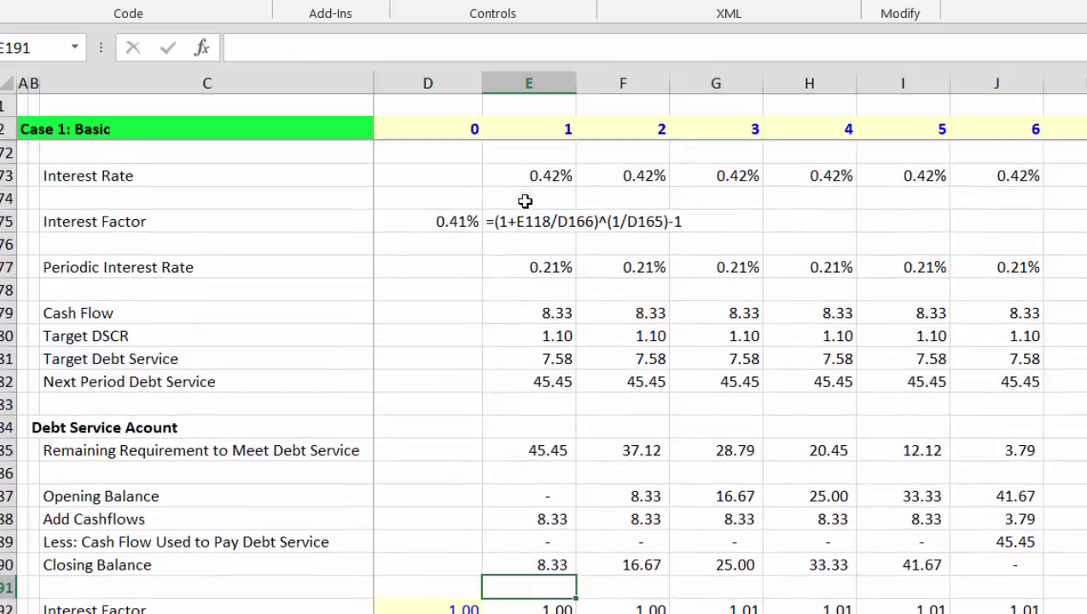
key("Up")
key("F2")
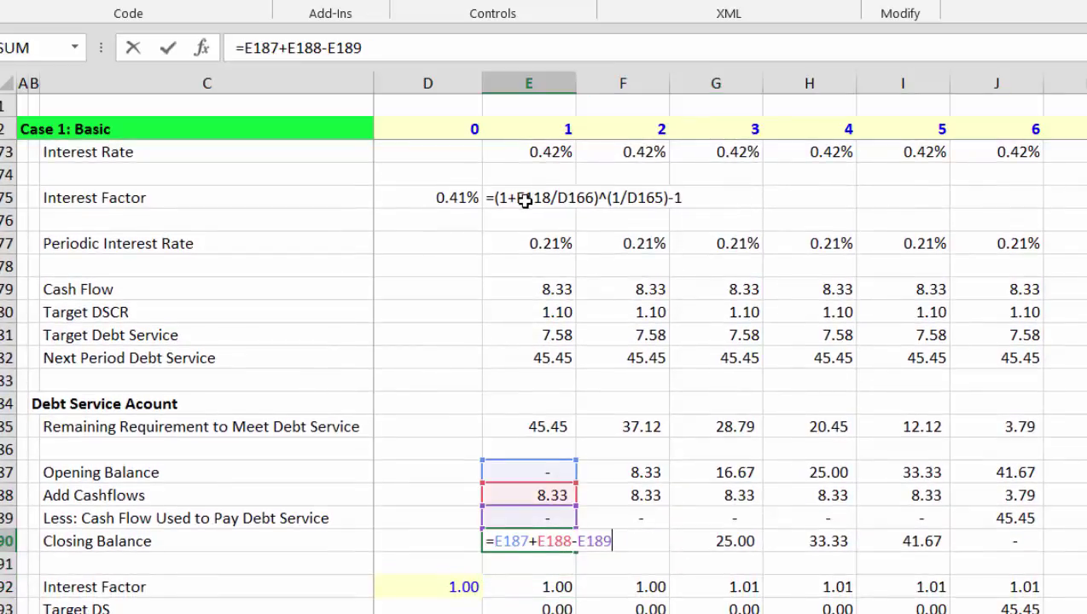
key("Return")
Link the period 1 Target DS in E193 to the cash flow used to pay debt service with =E189.
key("Down")
key("Down")
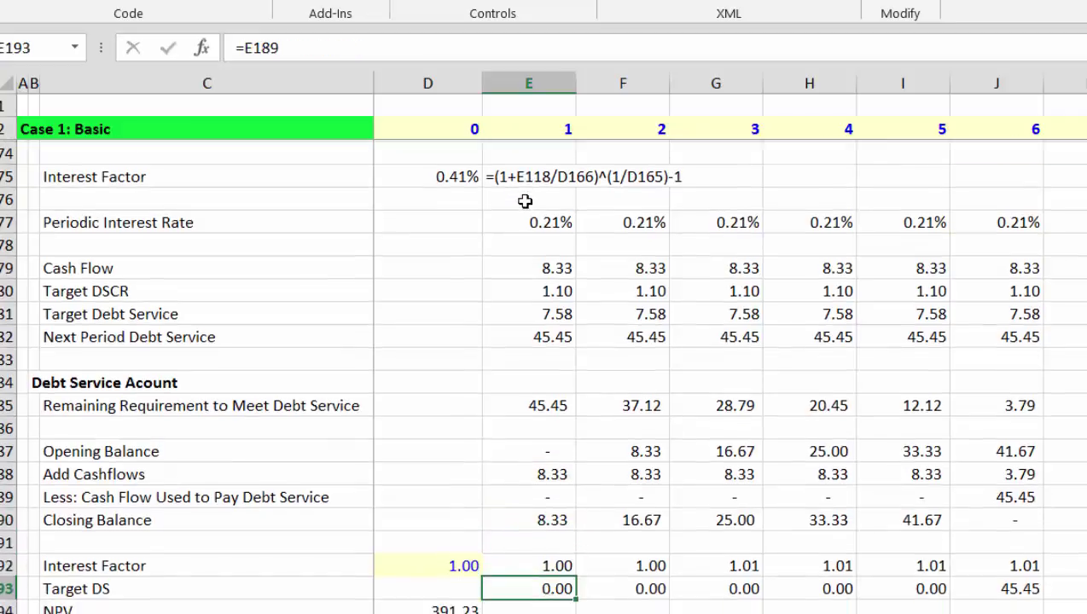
key("Up")
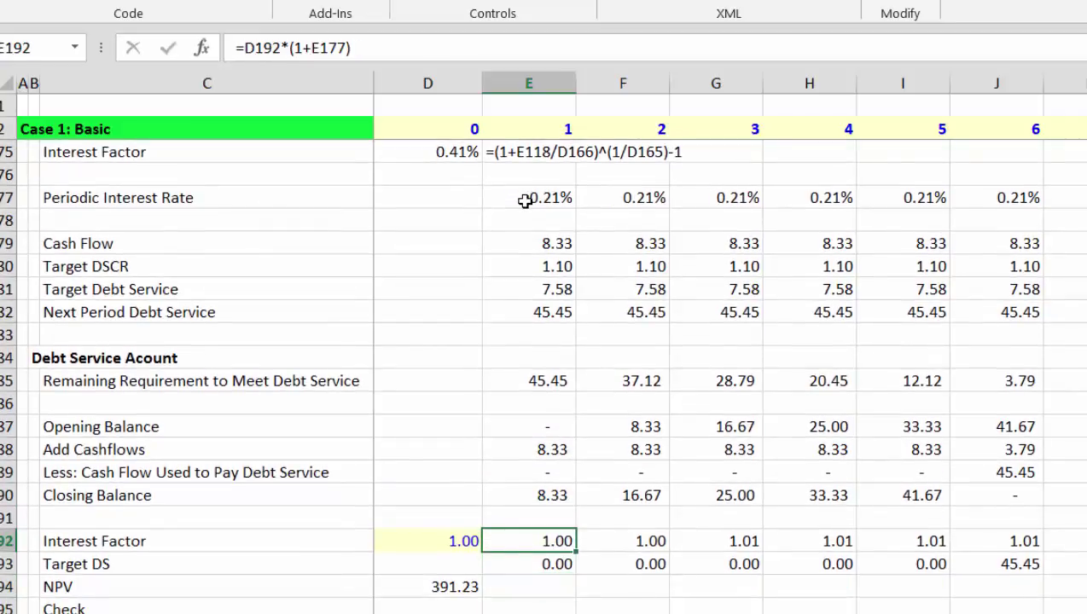
key("Down")
type("=")
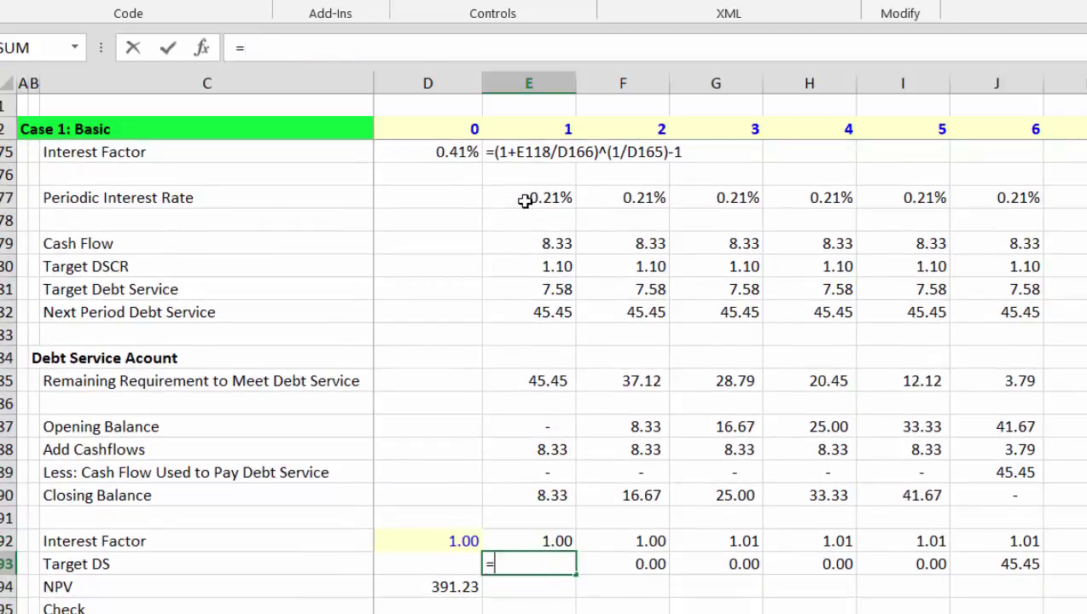
key("Up")
key("Up")
key("Up")
key("Up")
key("ctrl+Return")
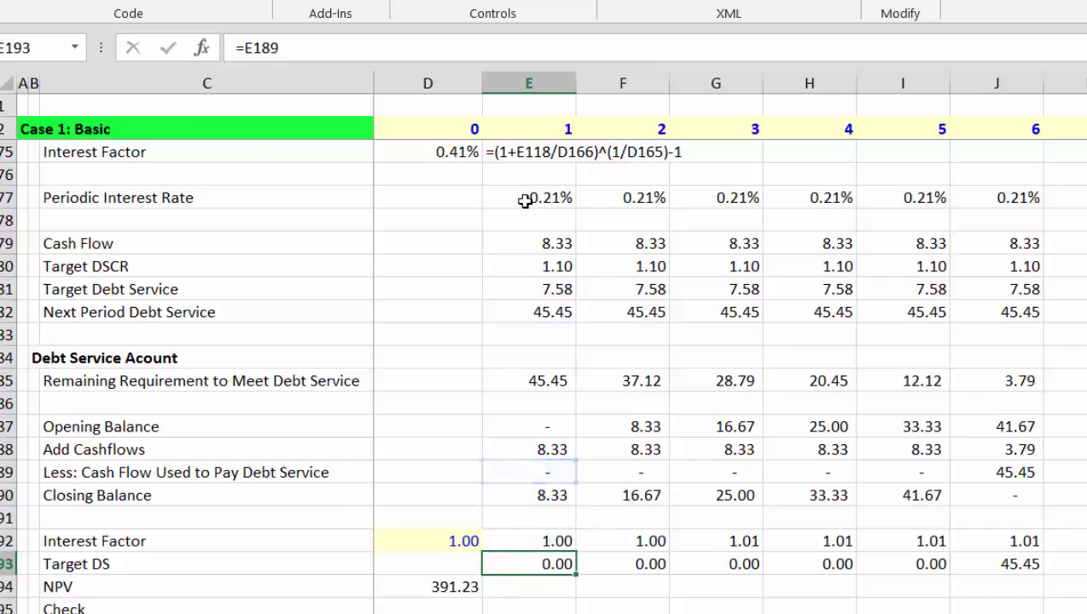
Insert a blank row above the Interest Factor row below the Debt Service Account.
key("Left")
key("Up")
key("Down")
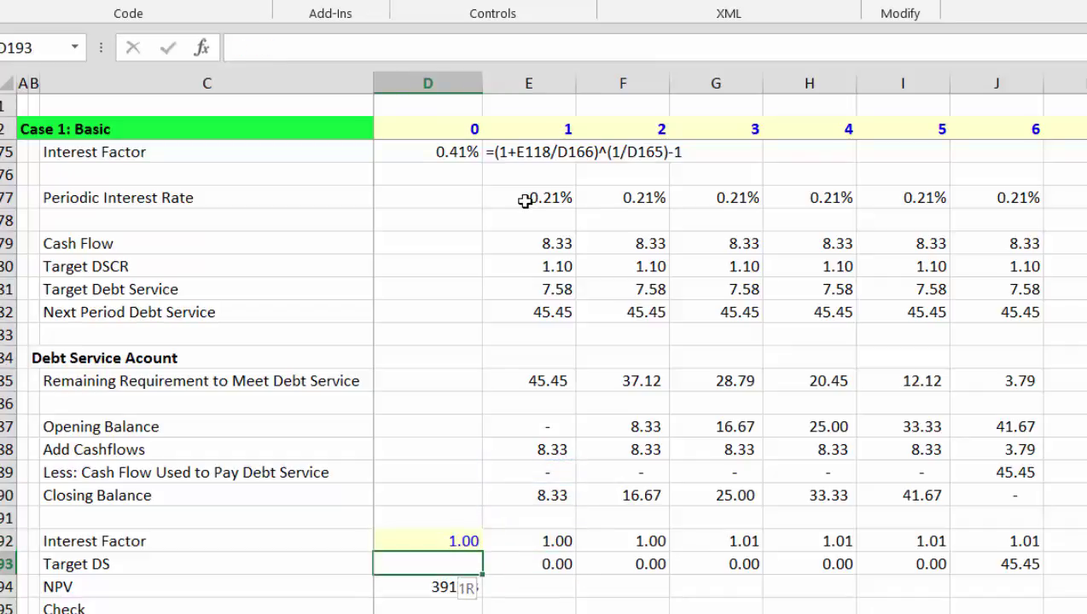
key("shift+space")
key("Up")
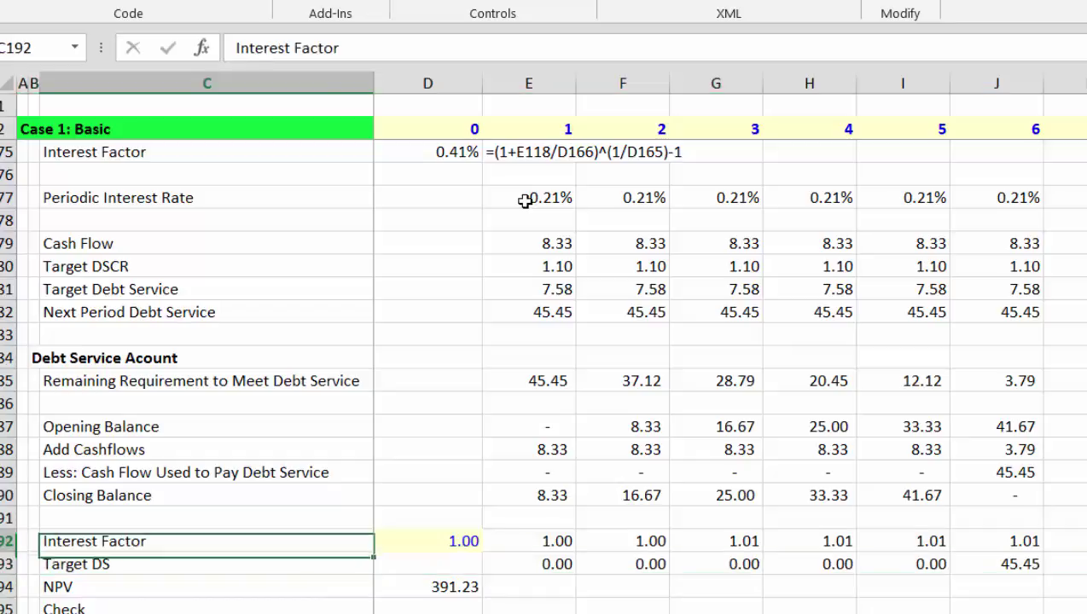
key("shift+space")
key("ctrl+plus")
Move the whole Target DS row into the blank row 192 above Interest Factor.
key("Down")
key("Down")
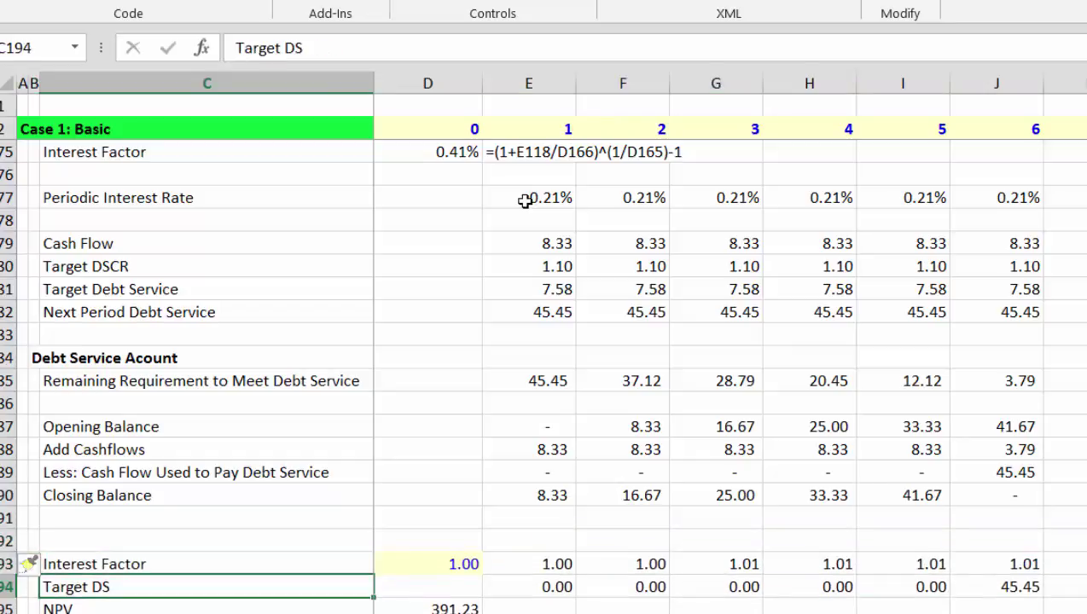
key("shift+space")
key("ctrl+c")
key("Up")
key("Up")
key("Home")
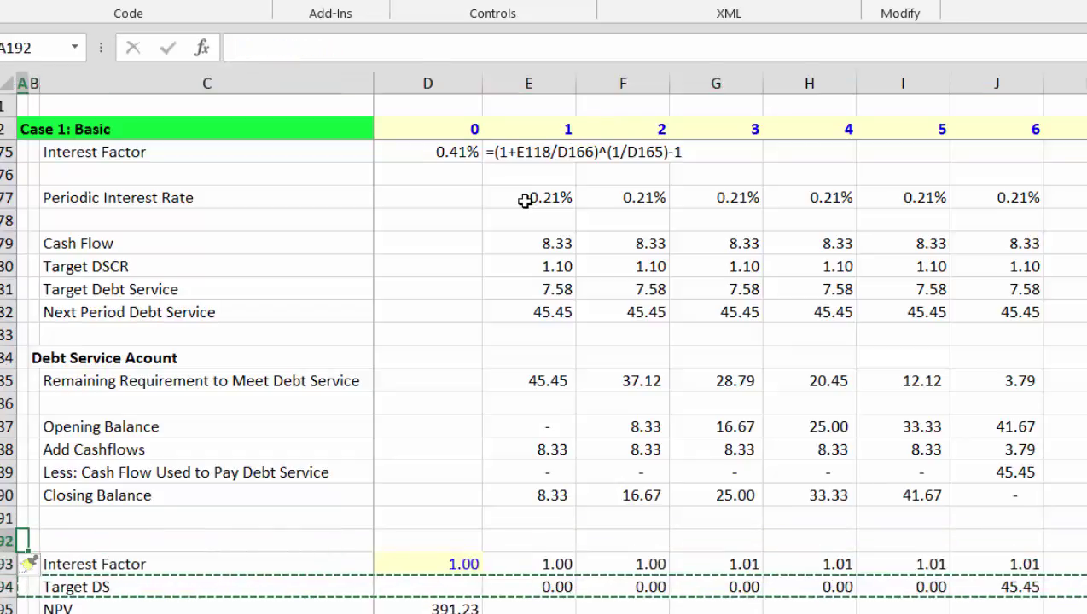
key("shift+space")
key("ctrl+v")
key("Down")
key("Down")
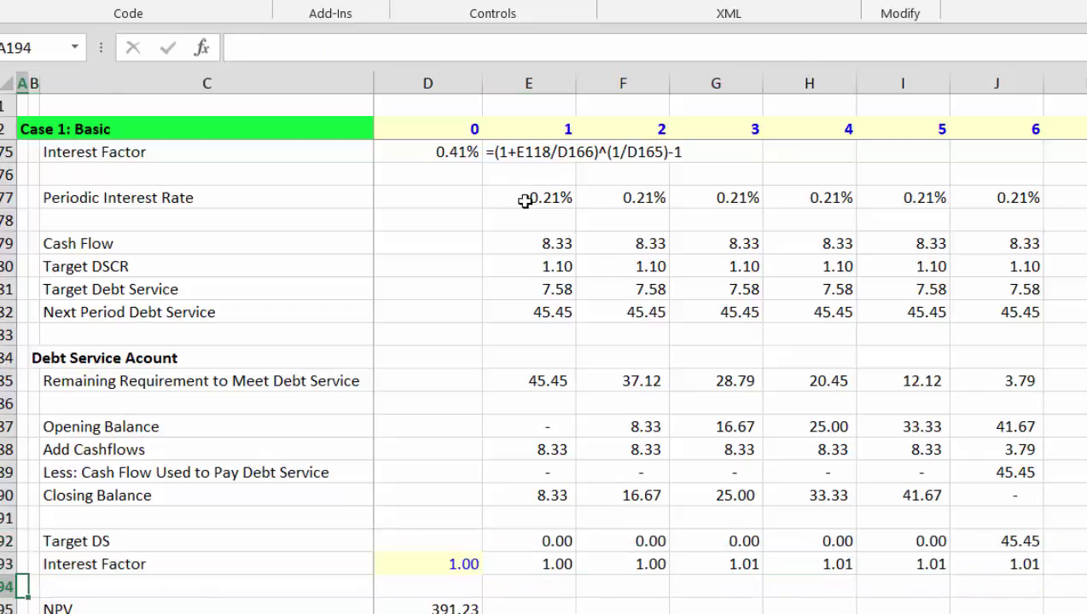
Re-enter the period 1 Target DS formula in E192 as =E189, the cash flow used to pay debt service, and select the row across the periods.
key("Up")
key("Up")
key("Right")
key("Right")
key("Right")
key("Right")
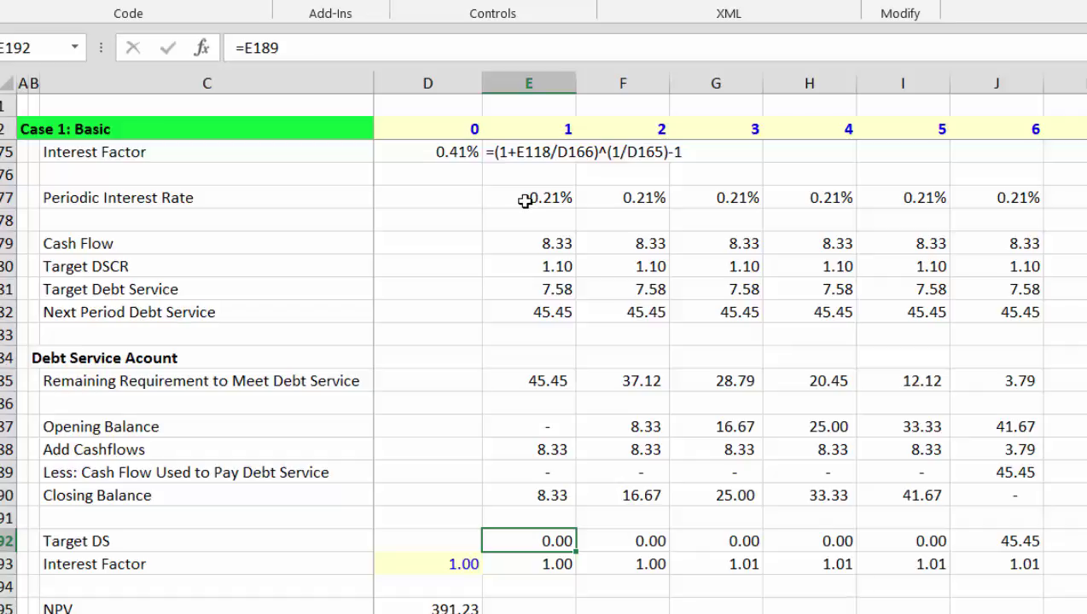
key("F2")
key("BackSpace")
key("BackSpace")
key("BackSpace")
key("BackSpace")
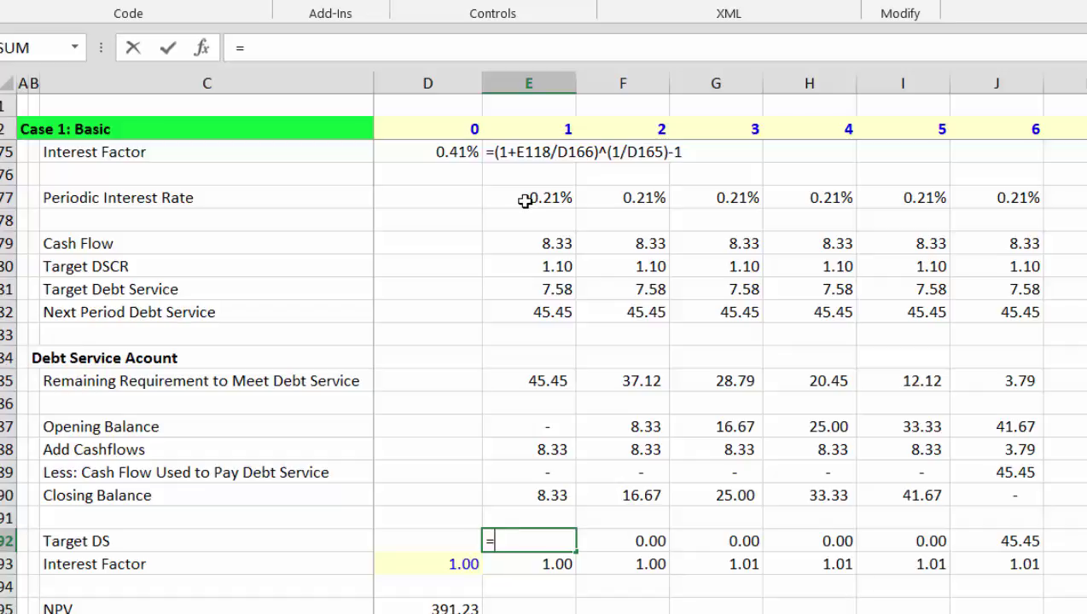
key("Up")
key("Up")
key("Up")
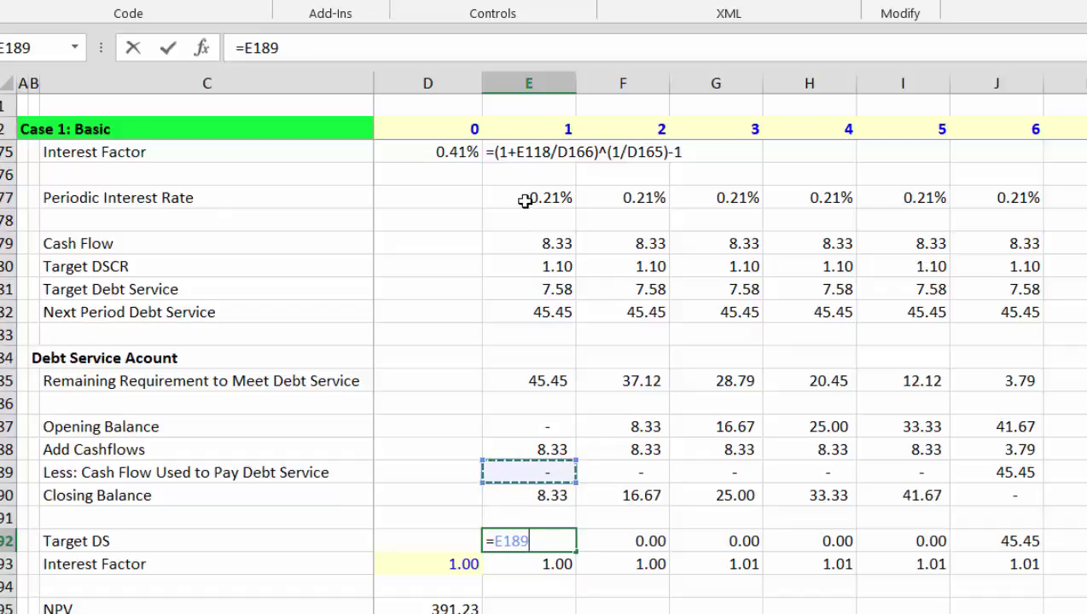
key("Return")
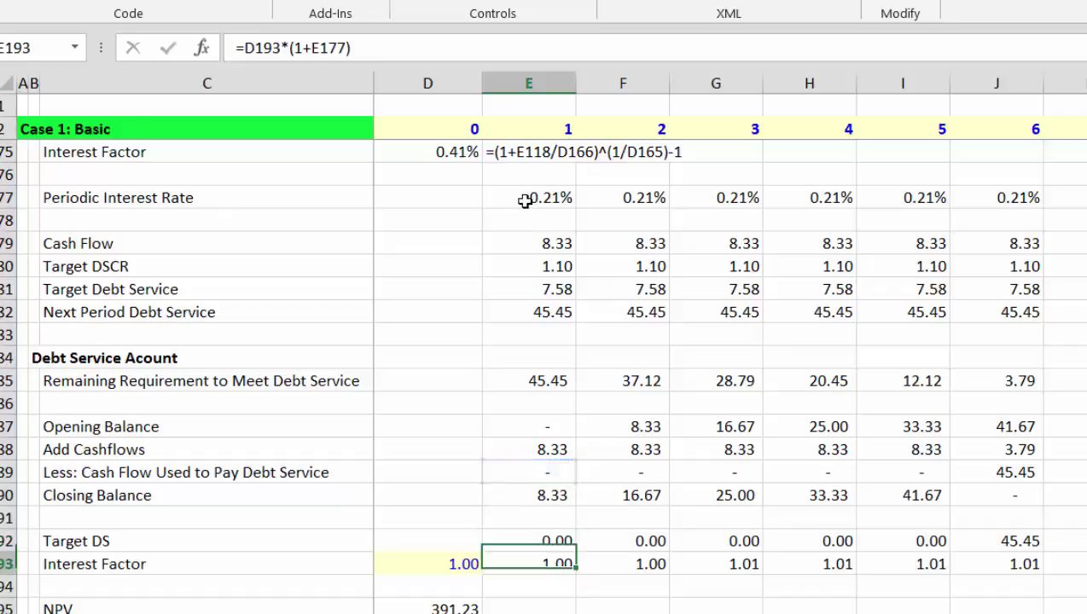
key("Up")
key("ctrl+shift+Right")
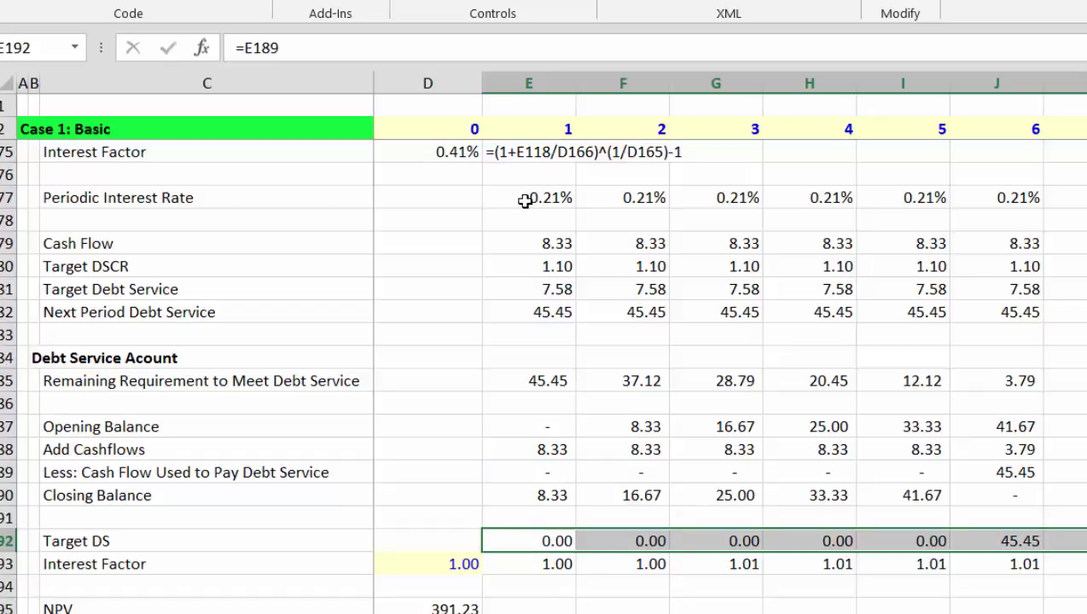
key("Up")
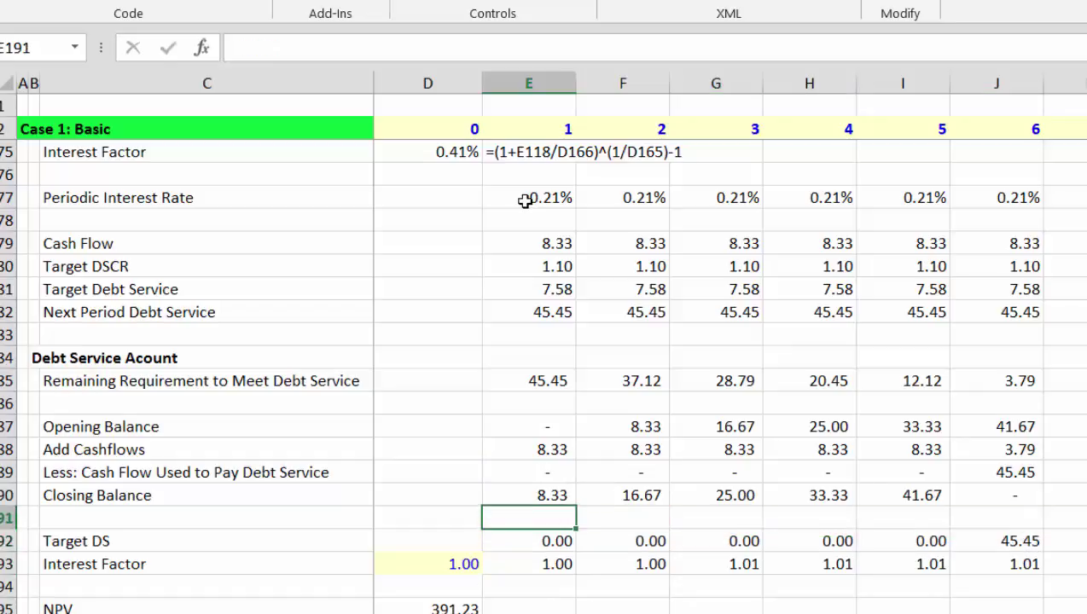
Check the Target Debt Service formulas in row 181 for the first few periods, starting from period 1.
key("Down")
key("Down")
key("Up")
key("Up")
key("Up")
key("Up")
key("Up")
key("Up")
key("Up")
key("Up")
key("Up")
key("Up")
key("Up")
key("Up")
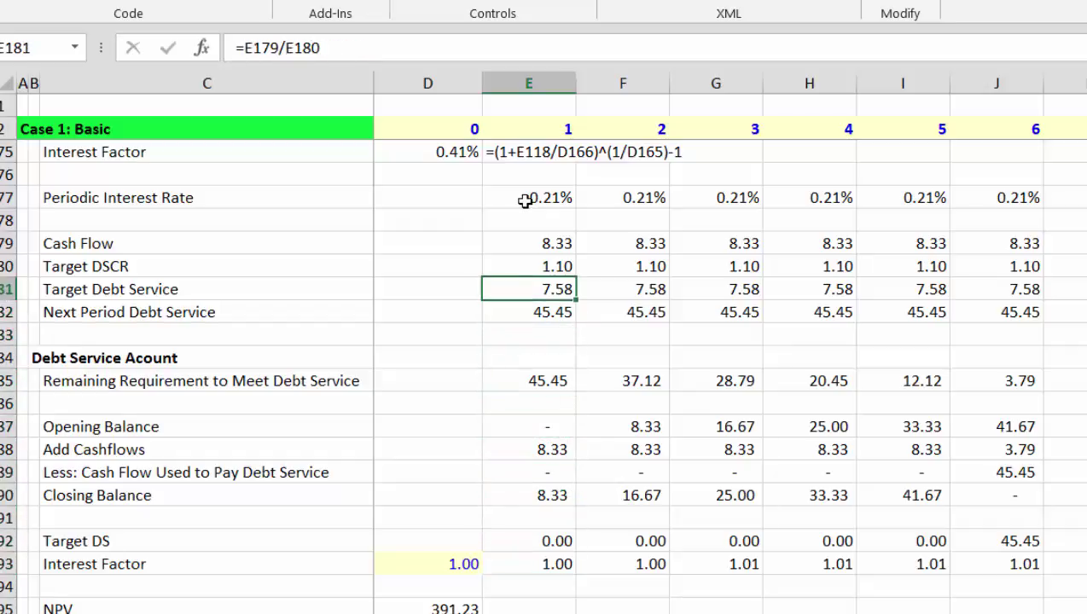
key("Right")
key("Right")
key("Left")
key("Left")
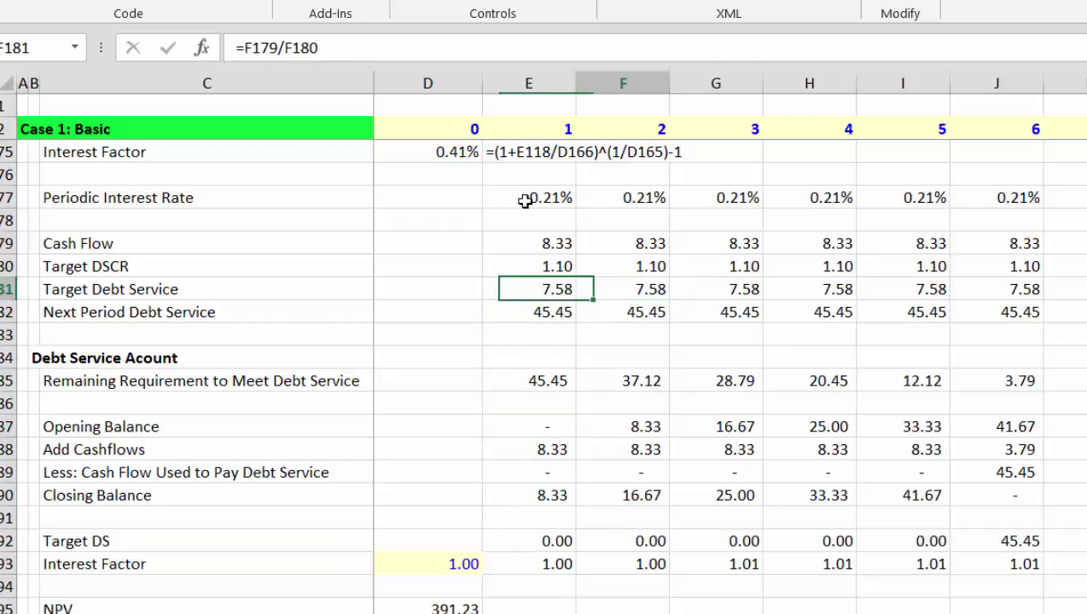
key("Right")
key("Left")
key("Left")
key("Left")
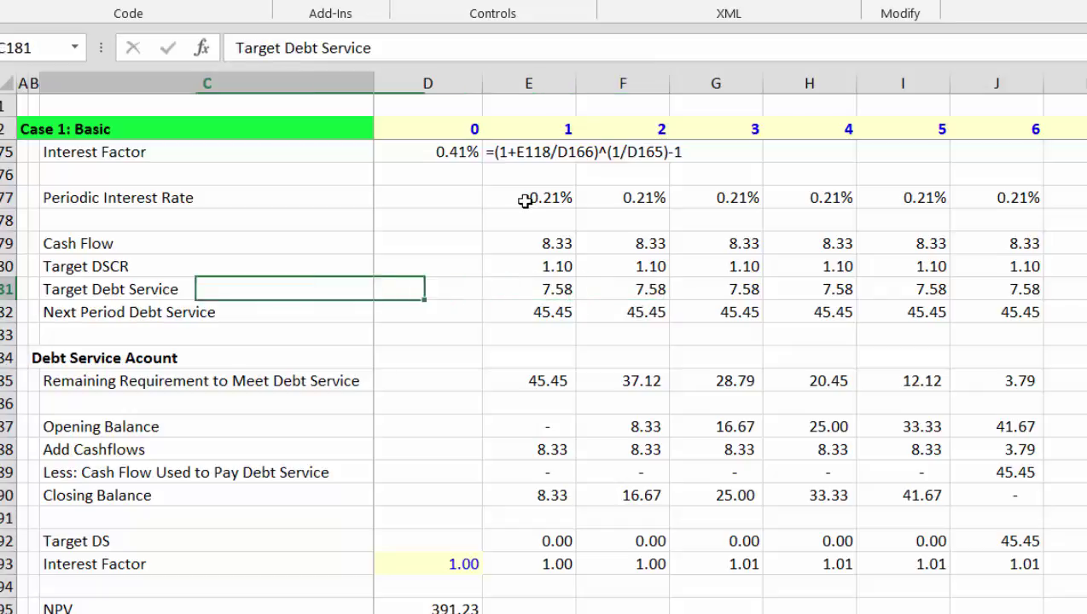
key("Right")
key("Right")
key("Right")
key("Left")
key("Left")
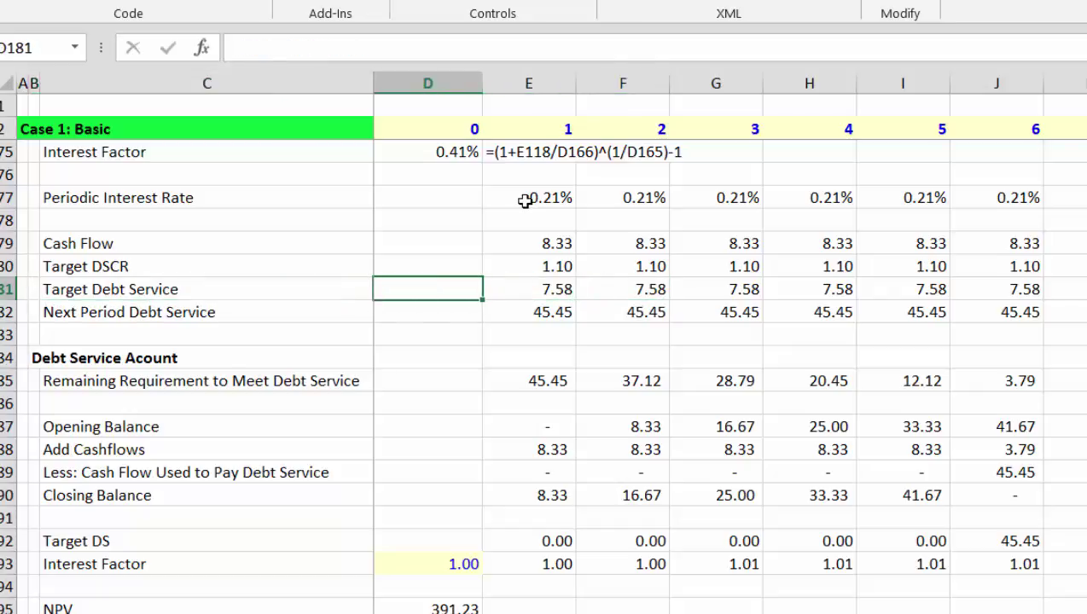
Review the Monthly section above, from the Year and Cashflows rows down to the Opening Balance row.
key("Right")
key("Up")
key("Up")
key("Up")
key("Up")
key("Up")
key("Up")
key("Up")
key("Up")
key("Up")
key("Up")
key("Up")
key("Up")
key("Up")
key("Up")
key("Up")
key("Up")
key("Up")
key("Up")
key("Up")
key("Up")
key("Up")
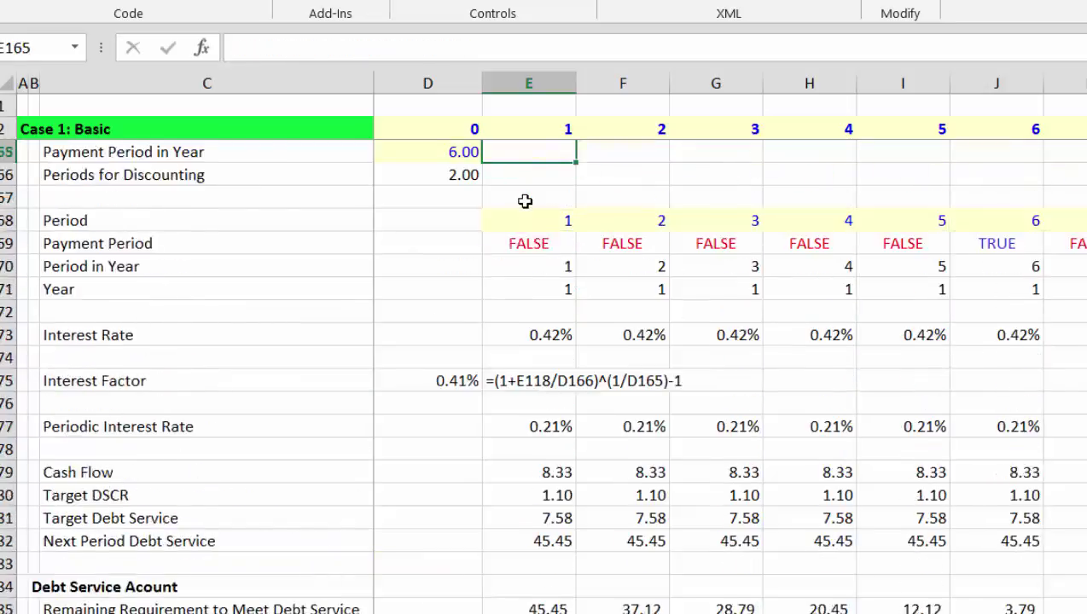
key("Down")
key("Down")
key("Down")
key("Down")
key("Down")
key("Down")
key("Down")
key("Down")
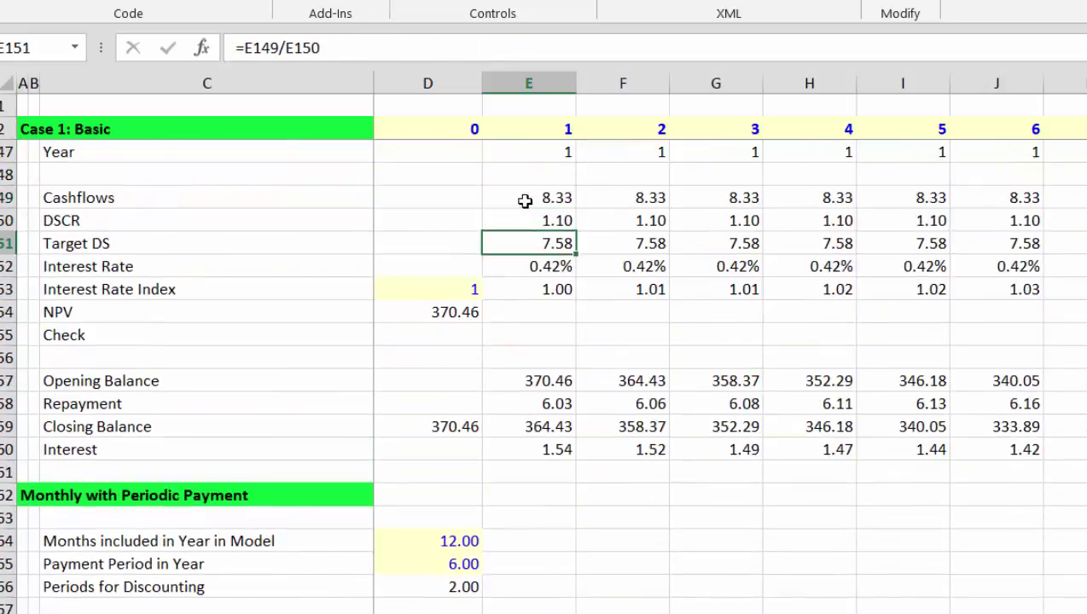
key("Down")
key("Down")
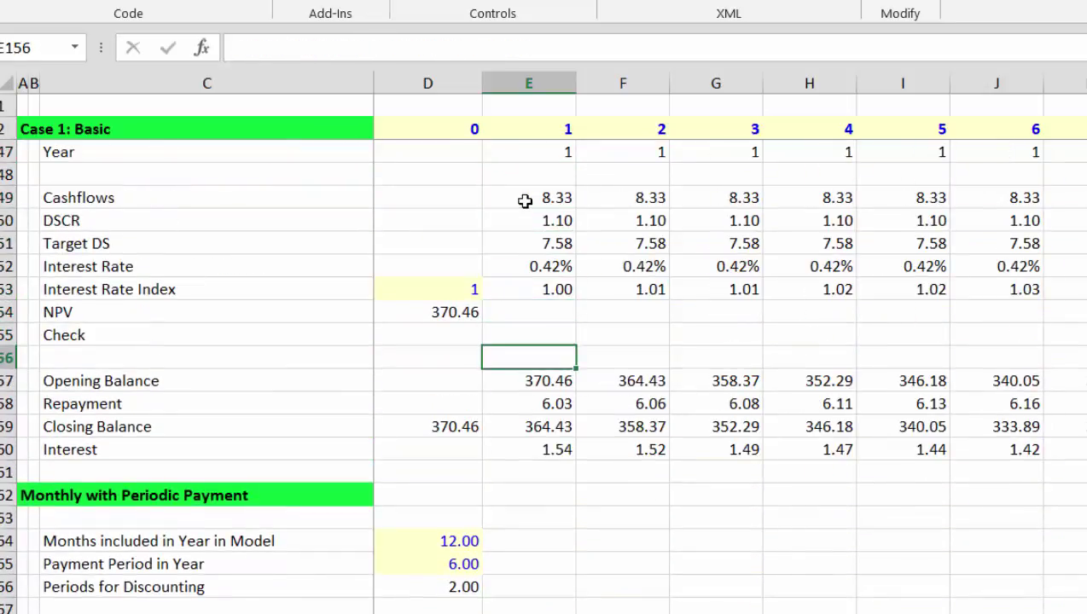
key("Up")
key("Up")
key("Up")
key("Up")
key("Up")
key("Up")
key("Up")
key("Up")
key("Up")
key("Up")
key("Up")
key("Up")
key("Up")
key("Up")
key("Up")
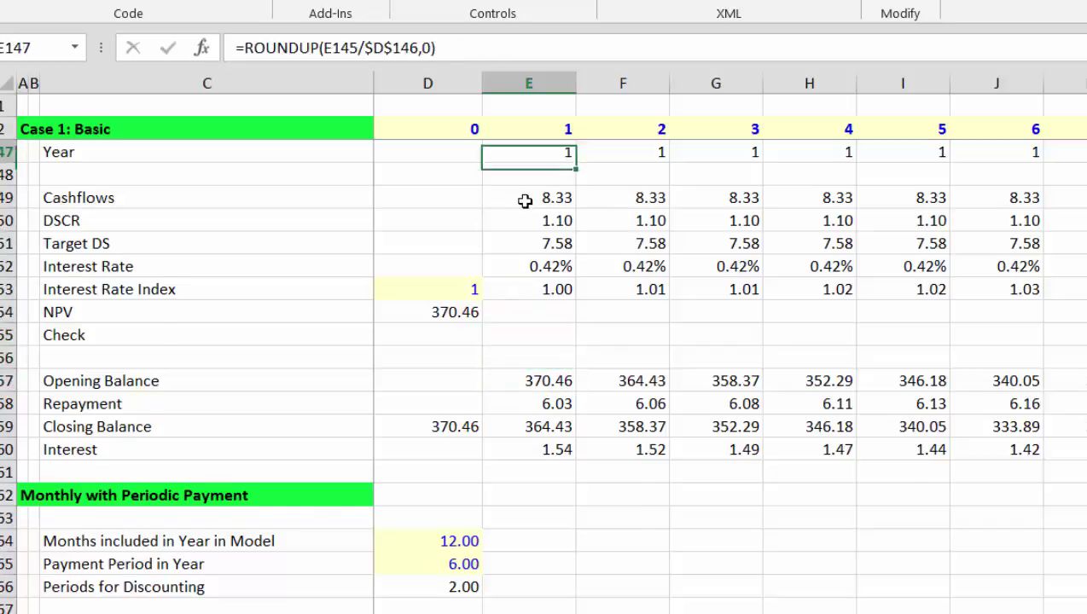
key("Down")
key("Down")
key("Down")
key("Down")
key("Down")
key("Down")
key("Down")
key("Down")
key("Down")
key("Down")
key("Down")
key("Down")
key("Down")
key("Down")
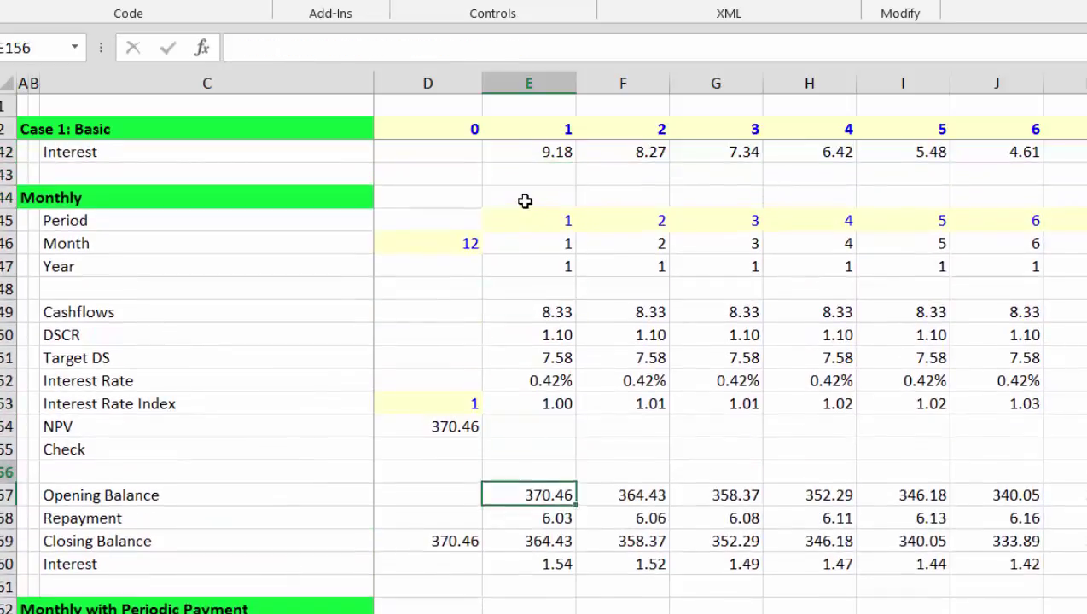
Examine the Interest Rate formula in E152 and the Monthly section's Target DS row 151 across its periods.
key("Up")
key("Up")
key("Up")
key("Up")
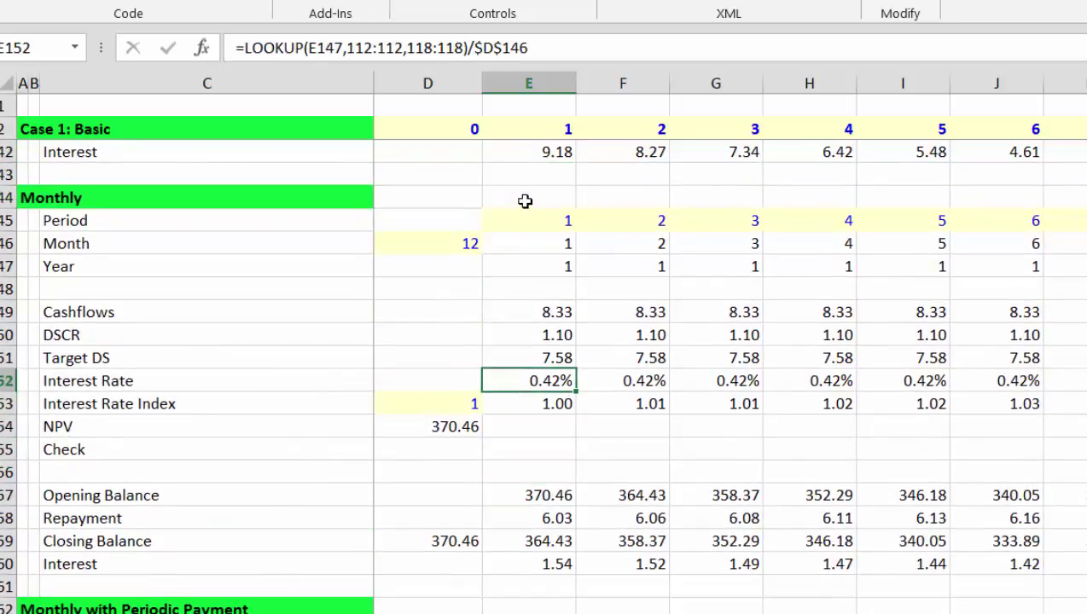
key("Up")
key("Right")
key("Left")
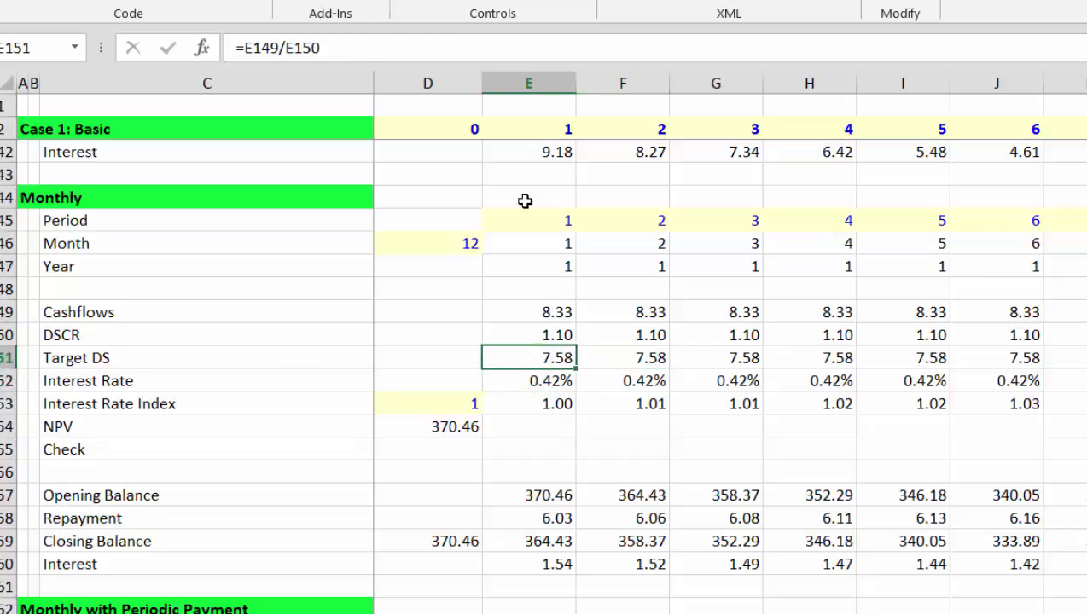
key("Right")
key("Right")
key("Right")
key("Right")
key("Right")
key("Right")
key("Right")
key("Right")
key("Right")
key("Right")
key("Right")
key("Right")
key("Right")
key("Right")
key("Right")
key("Right")
key("Right")
key("Right")
key("ctrl+Left")
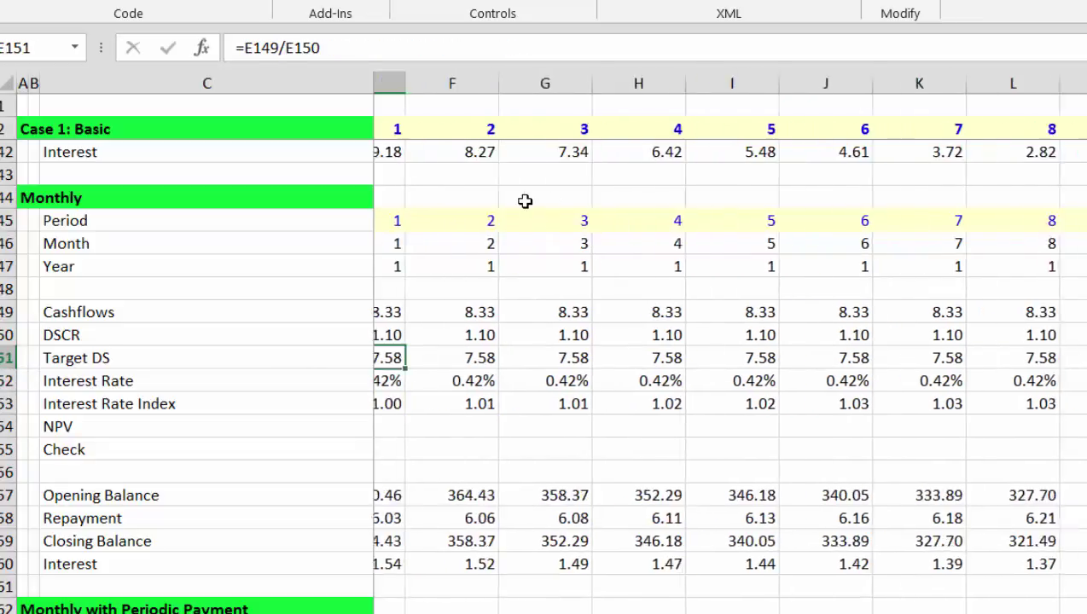
key("ctrl+Left")
Check which ranges the Monthly section's NPV formula in D154 uses.
key("ctrl+Right")
key("Down")
key("Down")
key("Down")
key("Left")
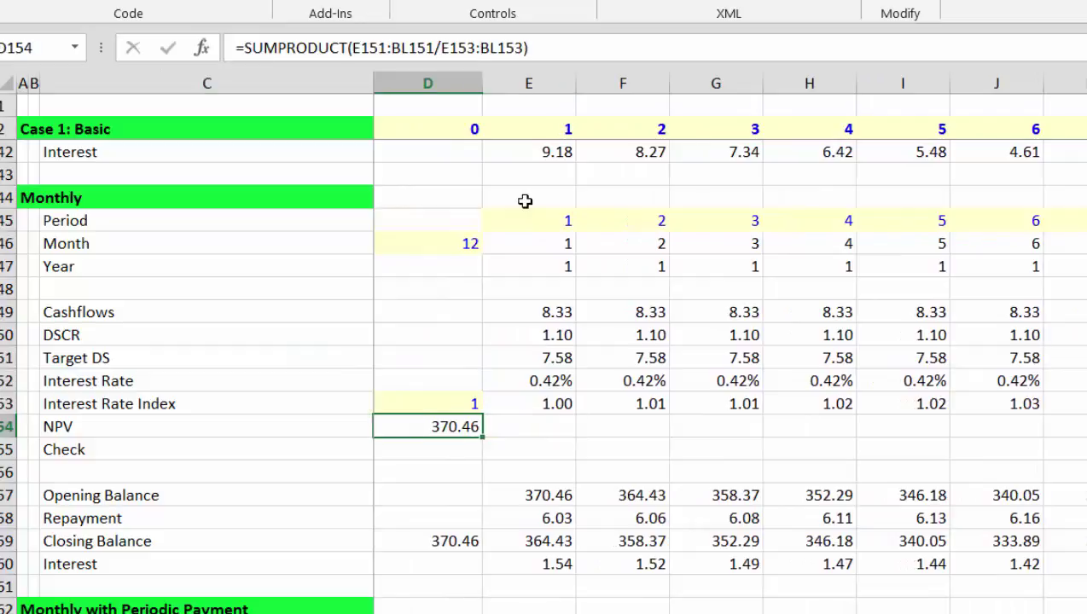
Label row 200 under the Debt Balance heading as "Opening Balance".
key("Down")
key("Down")
key("Down")
key("Down")
key("Down")
key("Down")
key("Down")
key("Down")
key("Down")
key("Down")
key("Down")
key("Down")
key("Down")
key("Down")
key("Down")
key("Down")
key("Down")
key("Down")
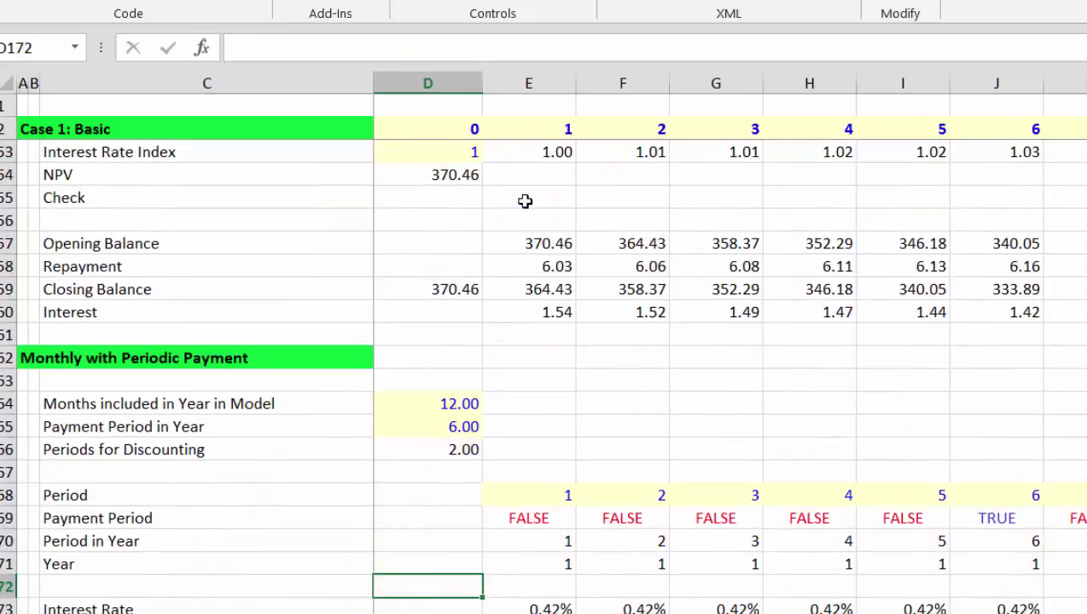
key("Down")
key("Down")
key("Down")
key("Down")
key("Down")
key("Down")
key("Down")
key("Down")
key("Down")
key("Down")
key("Down")
key("Down")
key("Down")
key("Down")
key("Down")
key("Down")
key("Down")
key("Down")
key("Down")
key("Down")
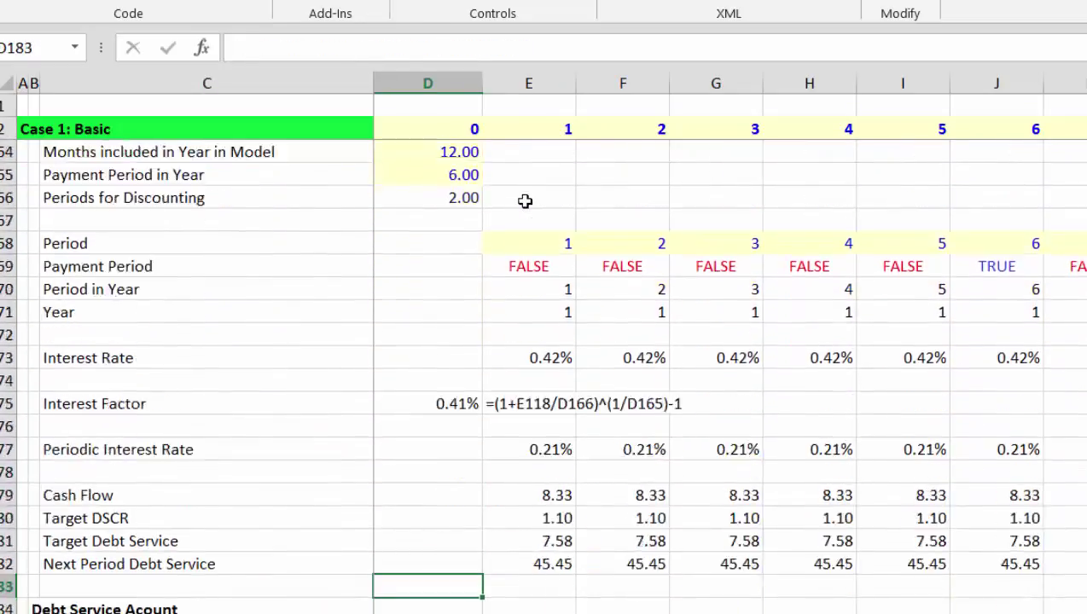
key("Up")
key("Up")
key("Up")
key("Down")
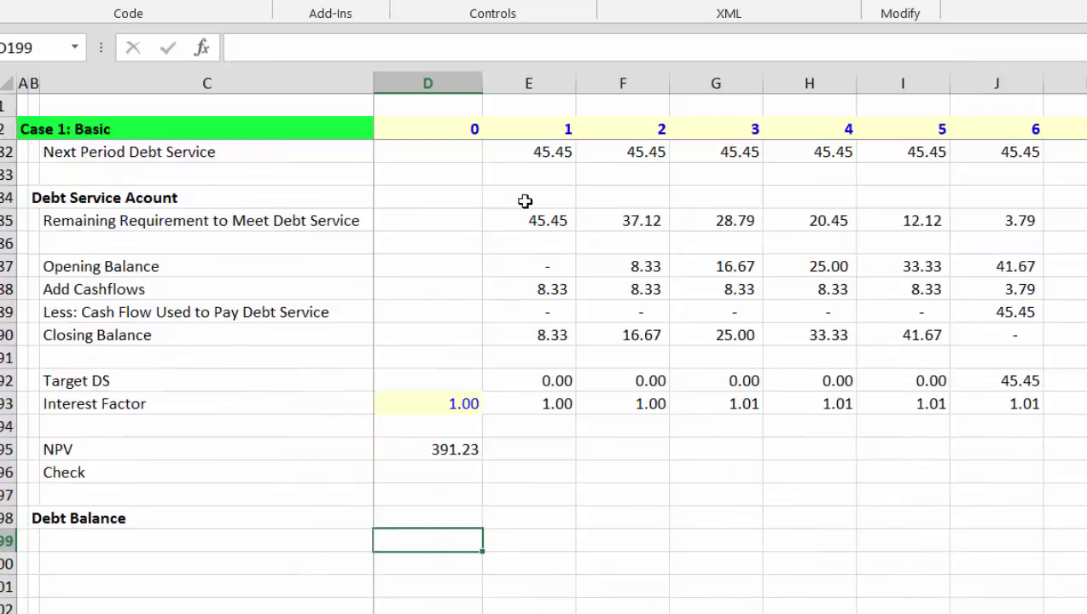
key("Down")
key("Left")
key("Left")
key("Right")
type("Op")
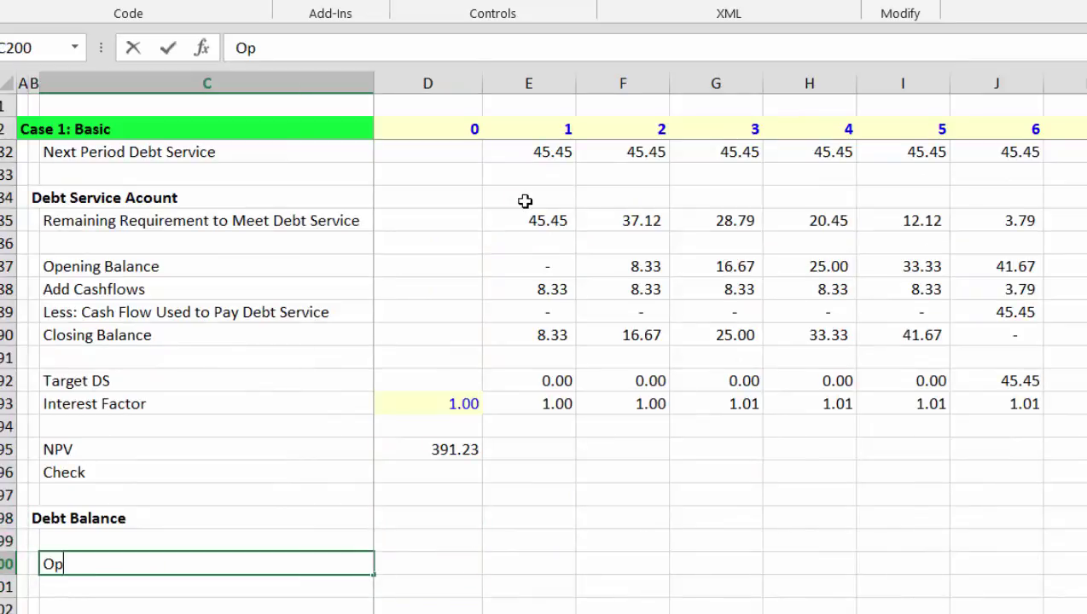
type("w")
key("BackSpace")
key("BackSpace")
type("wwnin")
key("BackSpace")
key("BackSpace")
type("ening B")
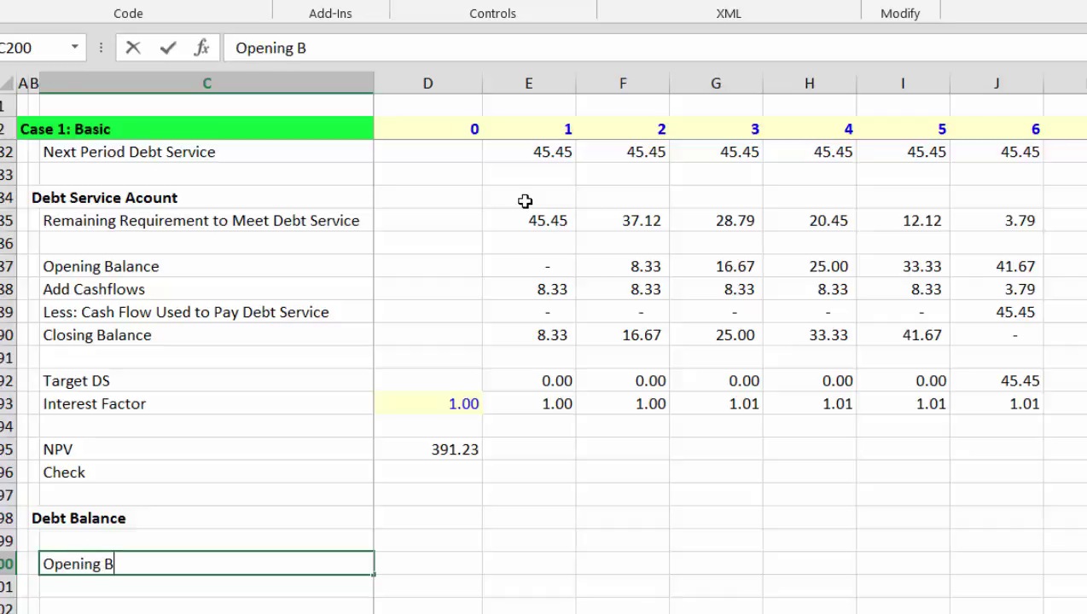
type("aa")
type("ance")
key("Return")
Add the row labels "Less: Repayment" and "Closing Balance" in C201 and C202 below Opening Balance.
type("Less")
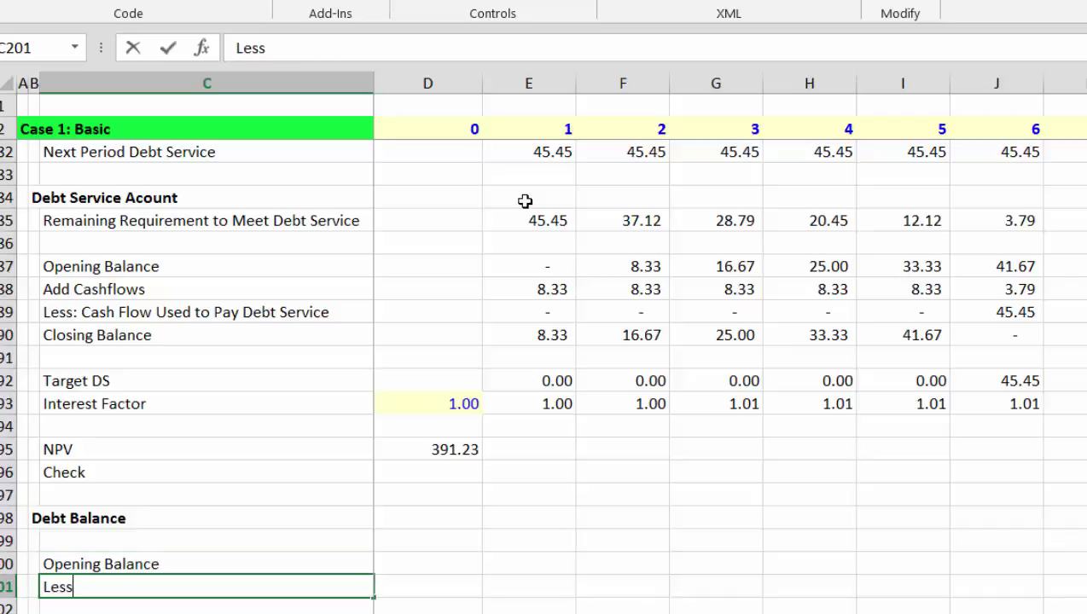
type(": Repayment")
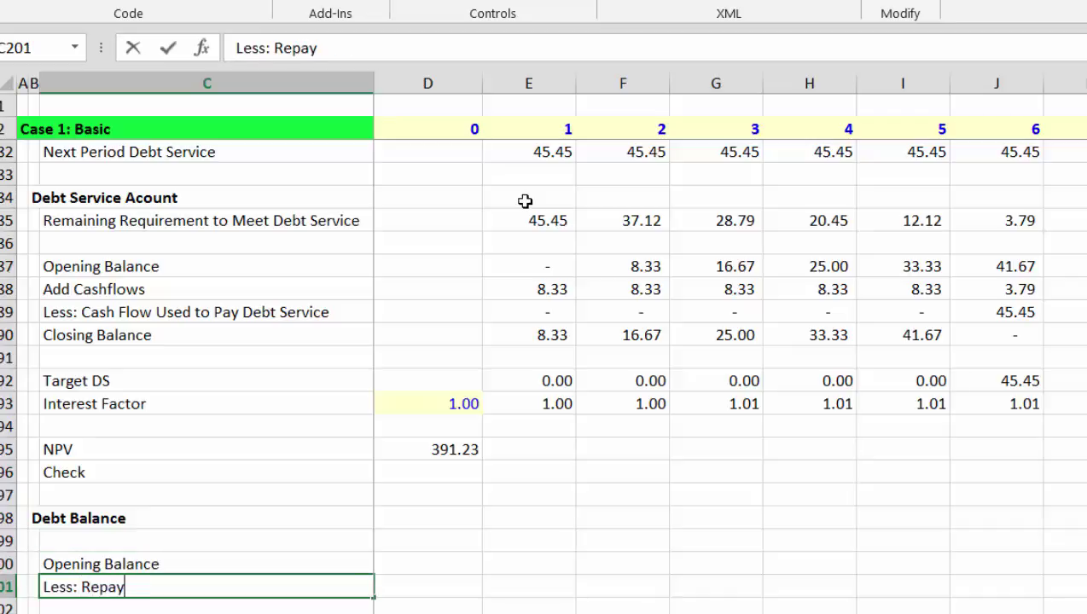
key("Return")
type("Clo")
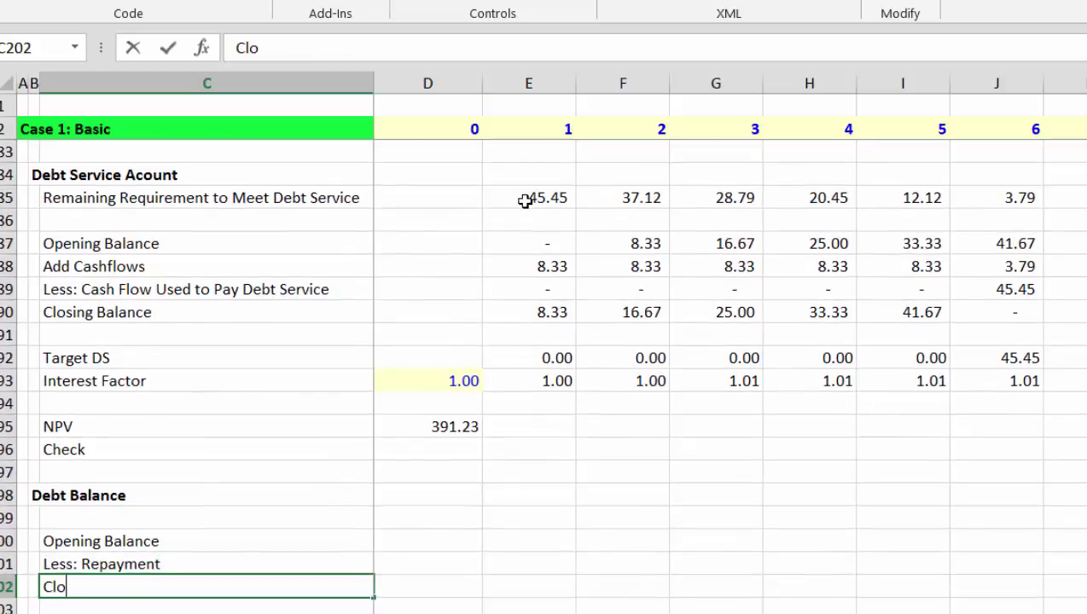
type("sing i")
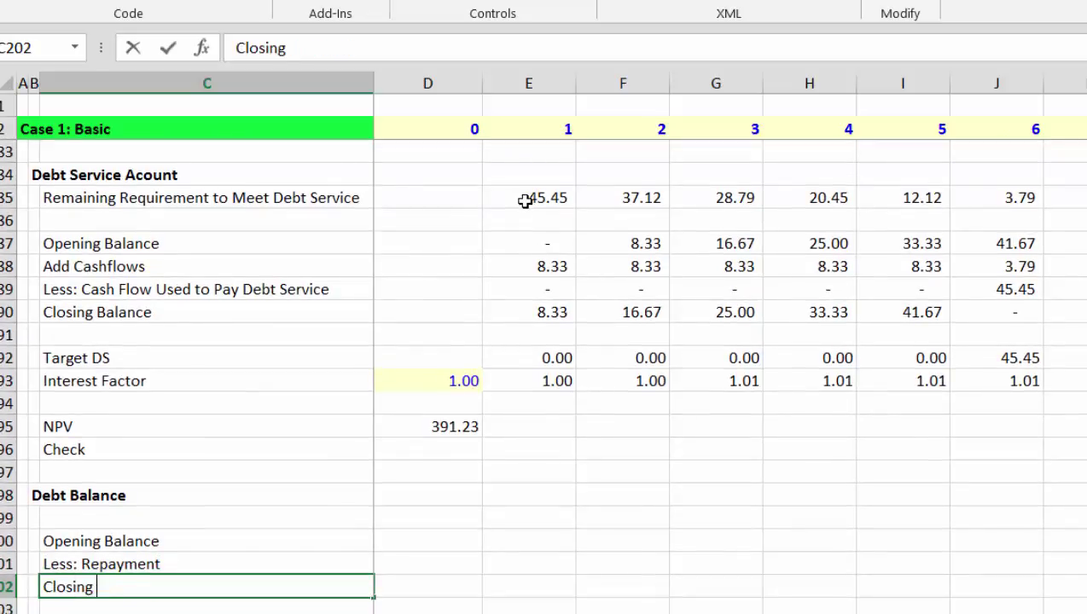
type("Balance")
key("Return")
Link the period 0 Closing Balance in D202 to the Monthly section's period 0 Closing Balance in D159.
key("Up")
key("Right")
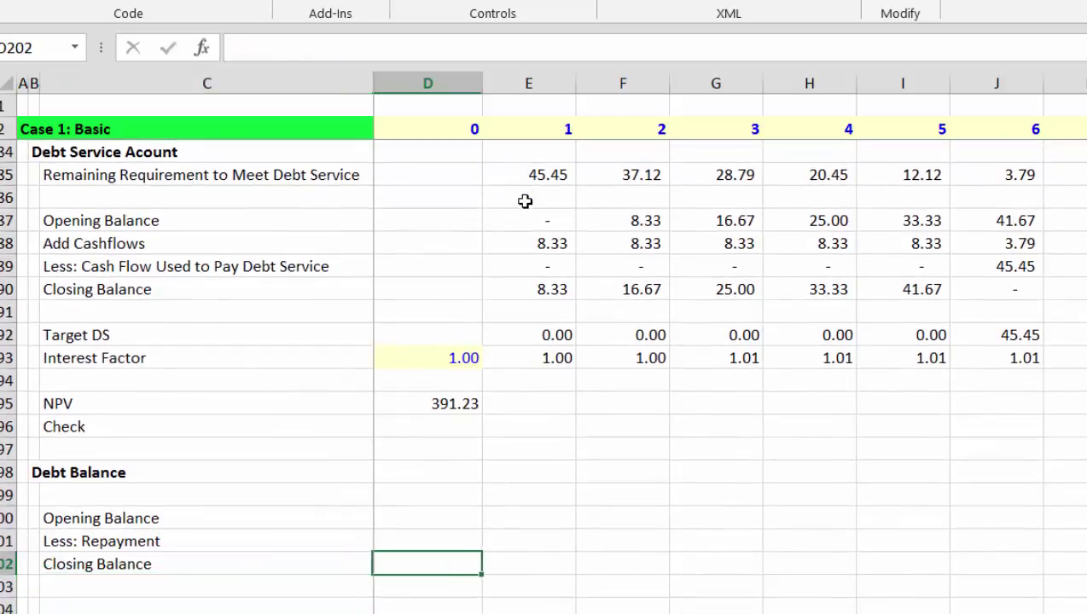
type("=")
key("Up")
key("Up")
key("Up")
key("Up")
key("Up")
key("Up")
key("Up")
key("Up")
key("Up")
key("Up")
key("Up")
key("Up")
key("Up")
key("Up")
key("Up")
key("Up")
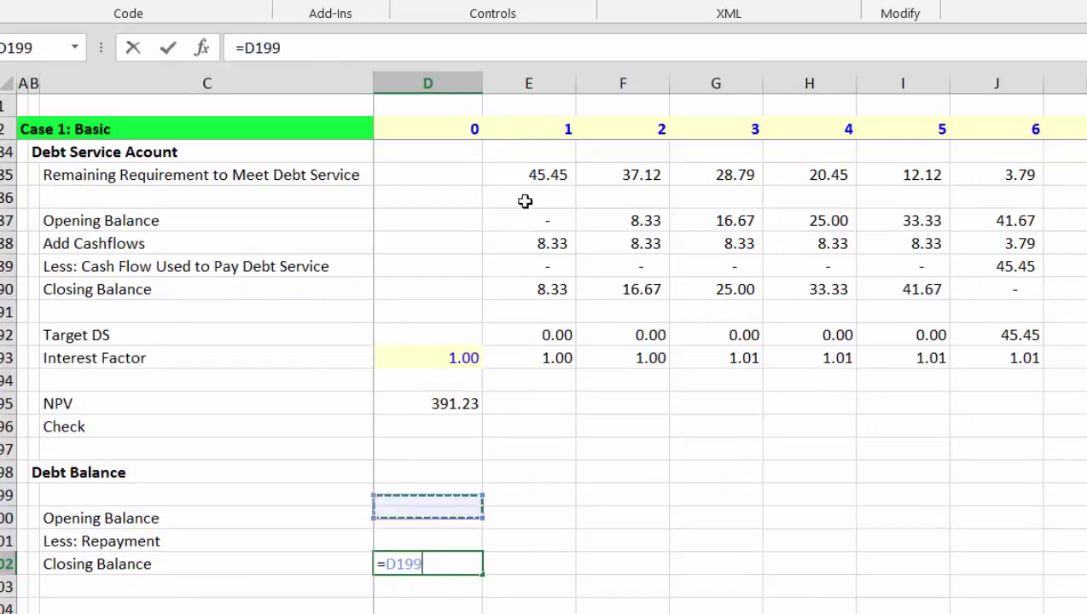
key("Up")
key("Up")
key("Up")
key("Up")
key("Up")
key("Up")
key("Up")
key("Up")
key("Up")
key("Up")
key("Up")
key("Up")
key("Up")
key("Up")
key("Up")
key("Up")
key("Up")
key("Up")
key("Up")
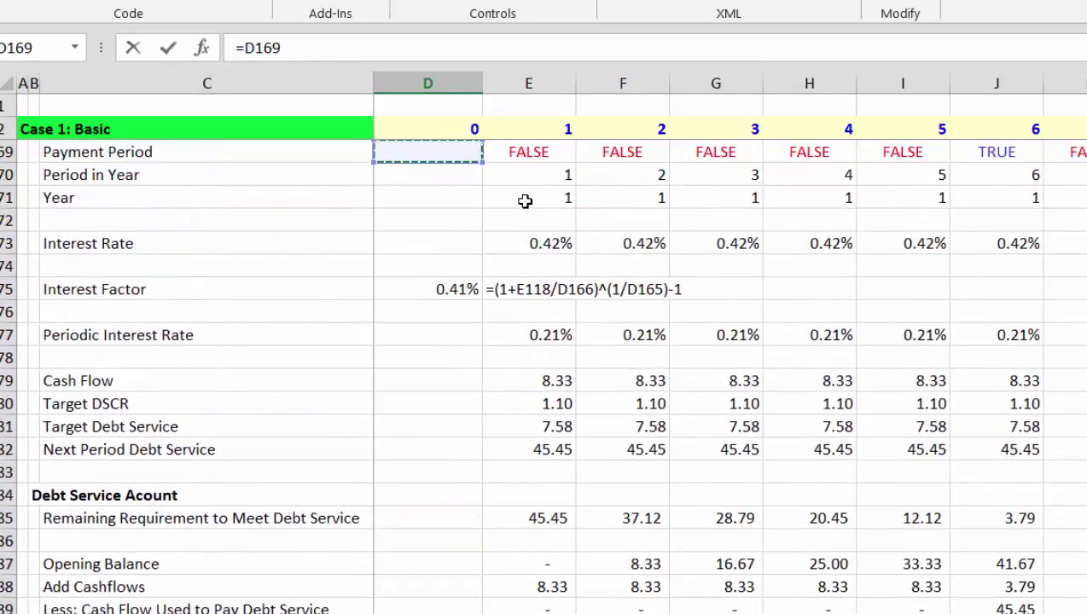
key("Up")
key("Up")
key("Up")
key("Up")
key("Up")
key("Up")
key("Up")
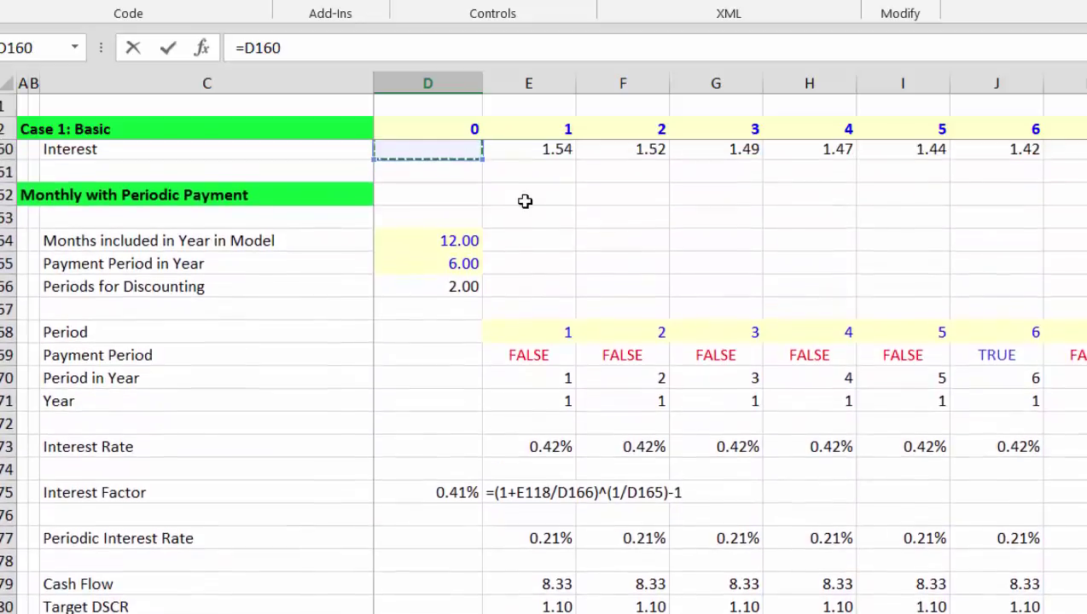
key("Down")
key("Down")
key("Up")
key("Up")
key("Up")
key("Up")
key("Up")
key("Up")
key("Up")
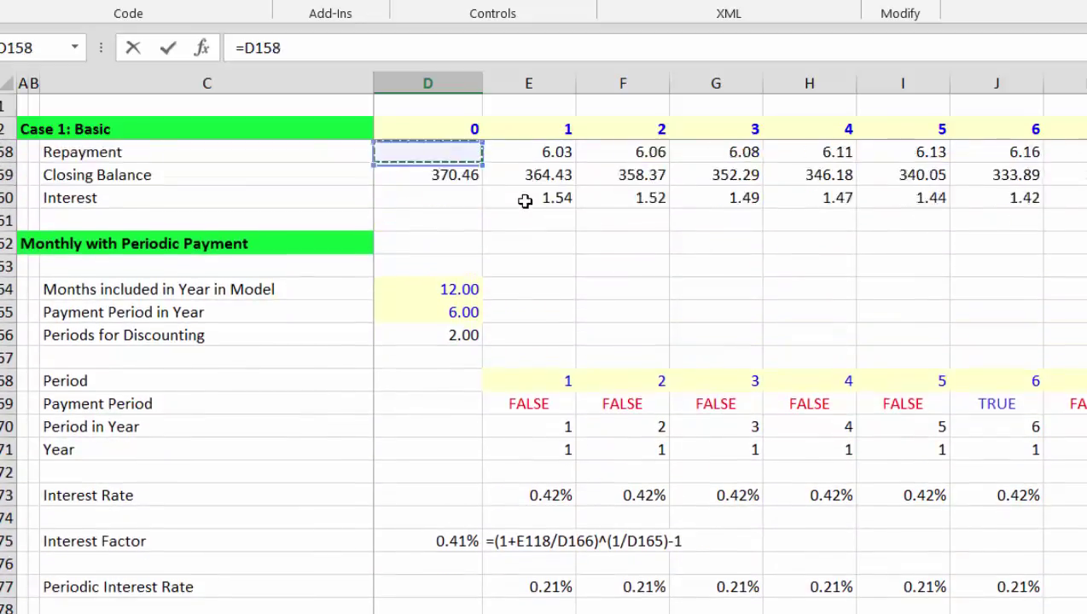
key("Down")
key("Down")
key("Down")
key("Down")
key("Return")
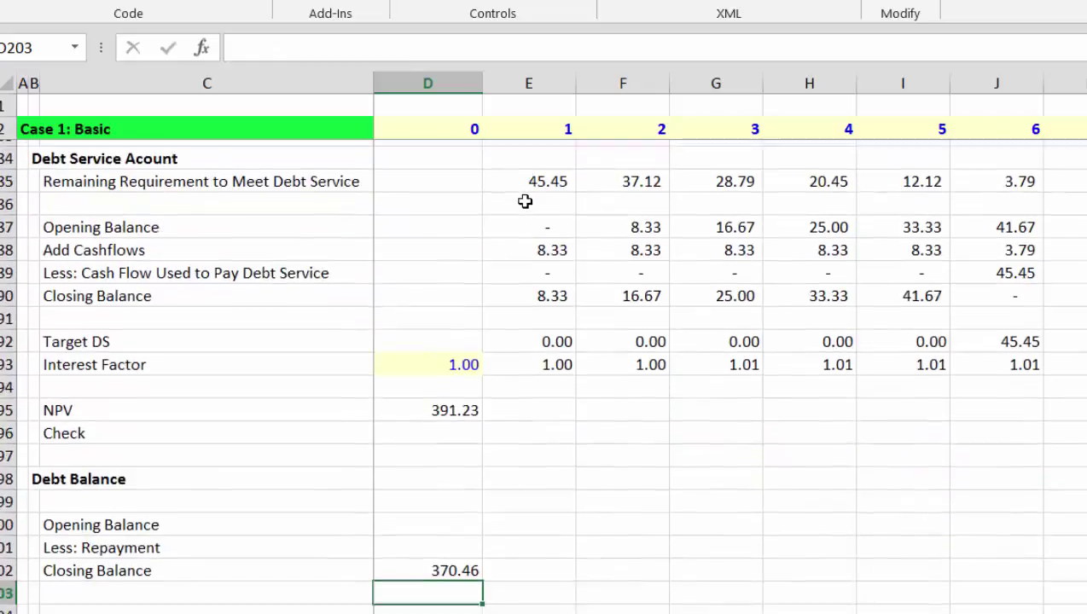
Set the period 1 Opening Balance in E200 equal to the previous period's Closing Balance in D202.
key("Up")
key("Up")
key("Up")
key("Right")
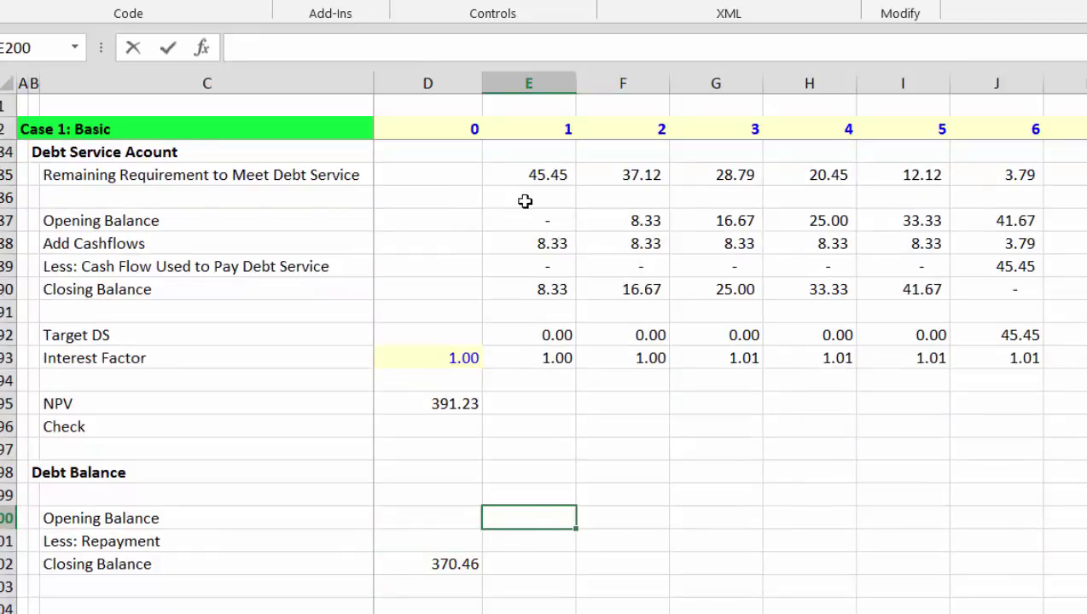
type("=")
key("Down")
key("Down")
key("Left")
key("Return")
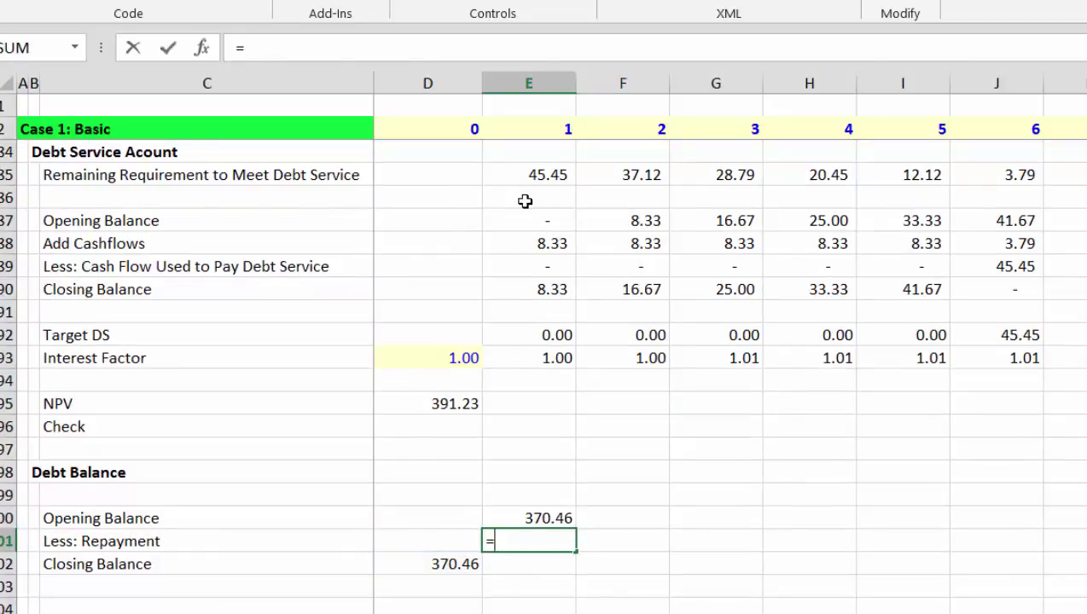
Enter the period 1 Repayment formula in E201 as Target DS in E192 minus the still empty cell E203.
type("=")
key("Up")
key("Up")
key("Up")
key("Up")
key("Up")
key("Up")
key("Up")
key("Up")
key("Up")
key("Up")
key("Up")
key("Up")
key("Up")
key("Up")
key("Up")
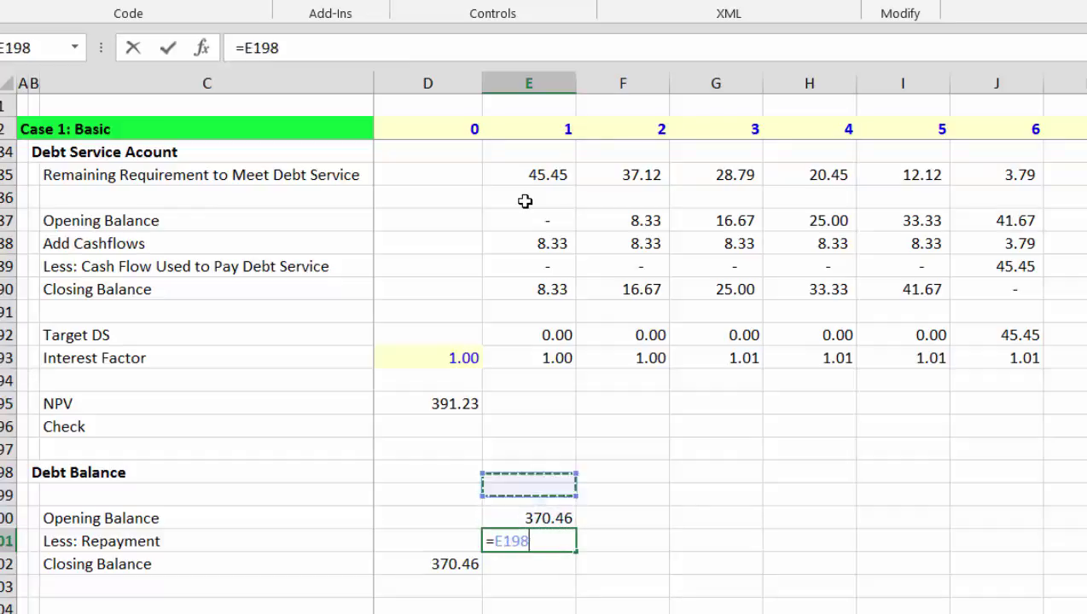
key("Down")
key("Down")
key("Down")
key("Down")
key("Down")
key("Down")
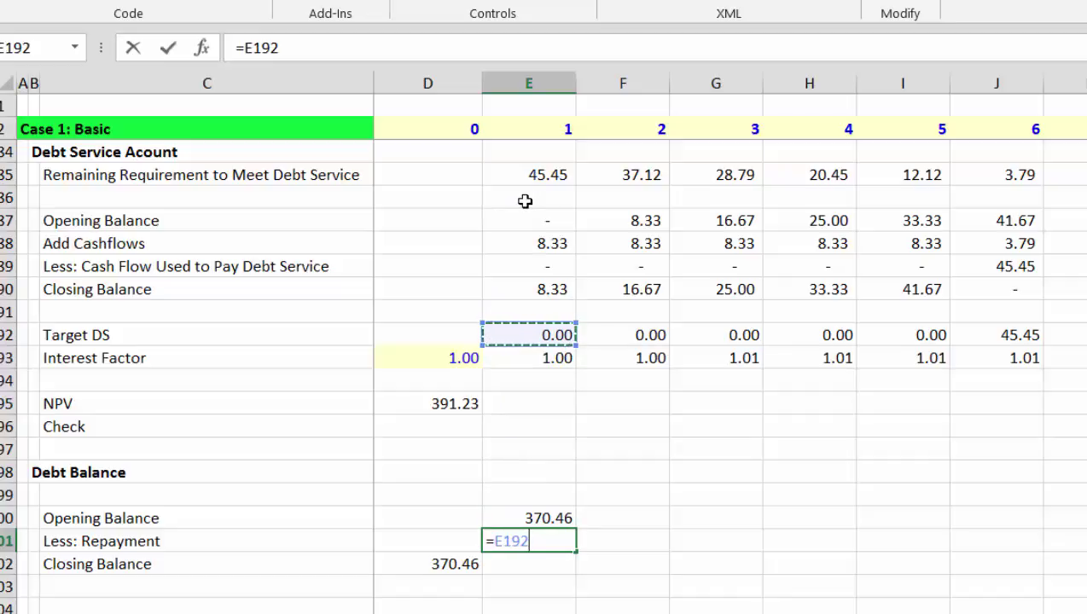
type("-")
key("Down")
key("Down")
key("Return")
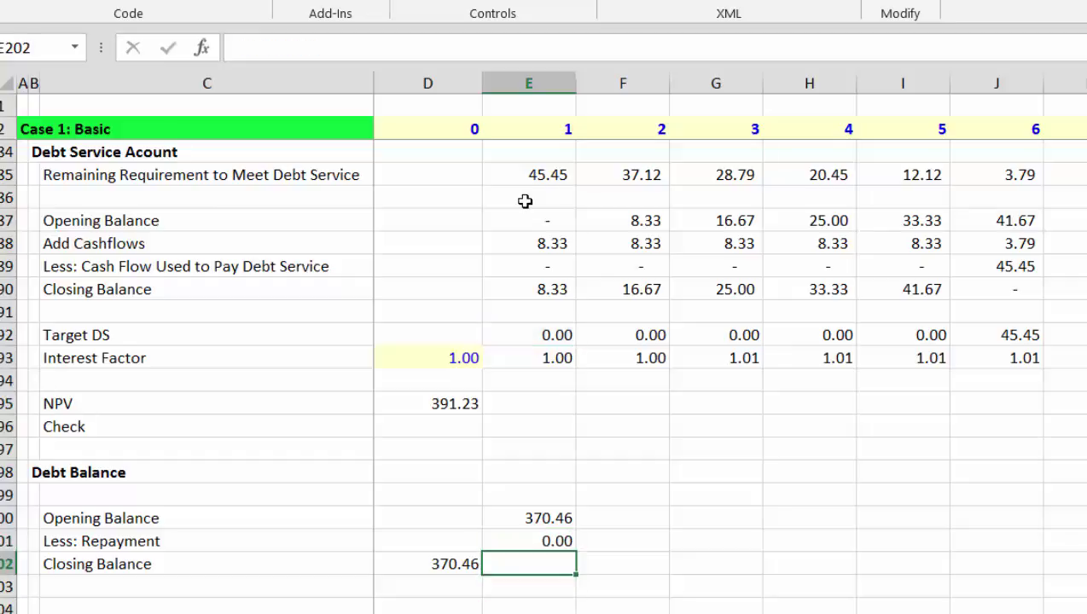
Enter the period 1 Closing Balance formula in E202 as Opening Balance in E200 minus Repayment in E201.
type("=")
key("Up")
key("Up")
type("-")
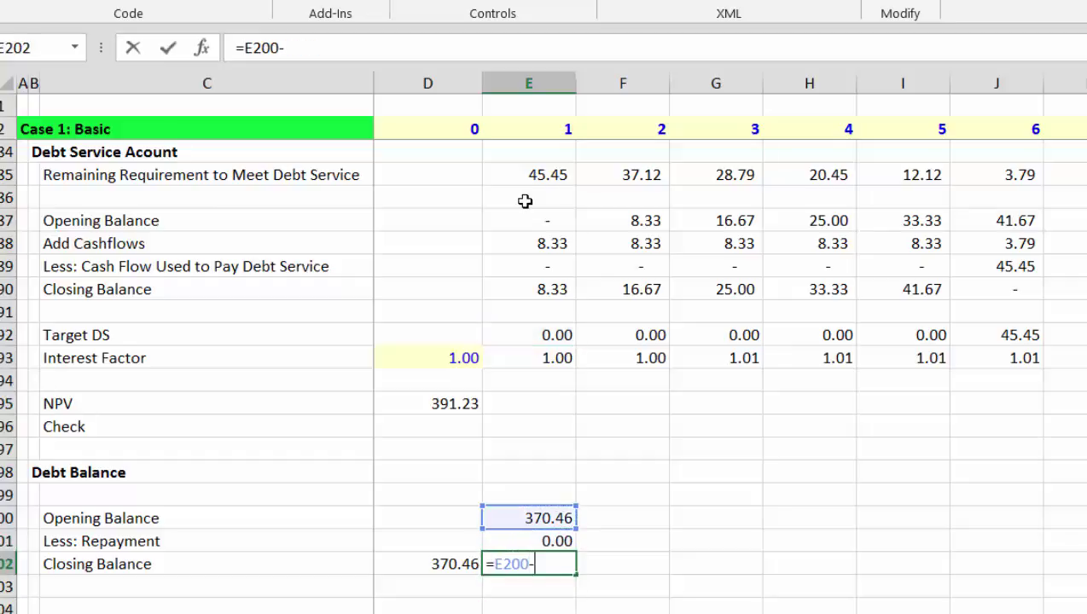
key("Up")
key("Return")
Enter the period 1 interest formula in E203 as Opening Balance E200 times Interest Rate E173 times the absolute Payment Period in Year $D$165.
type("=")
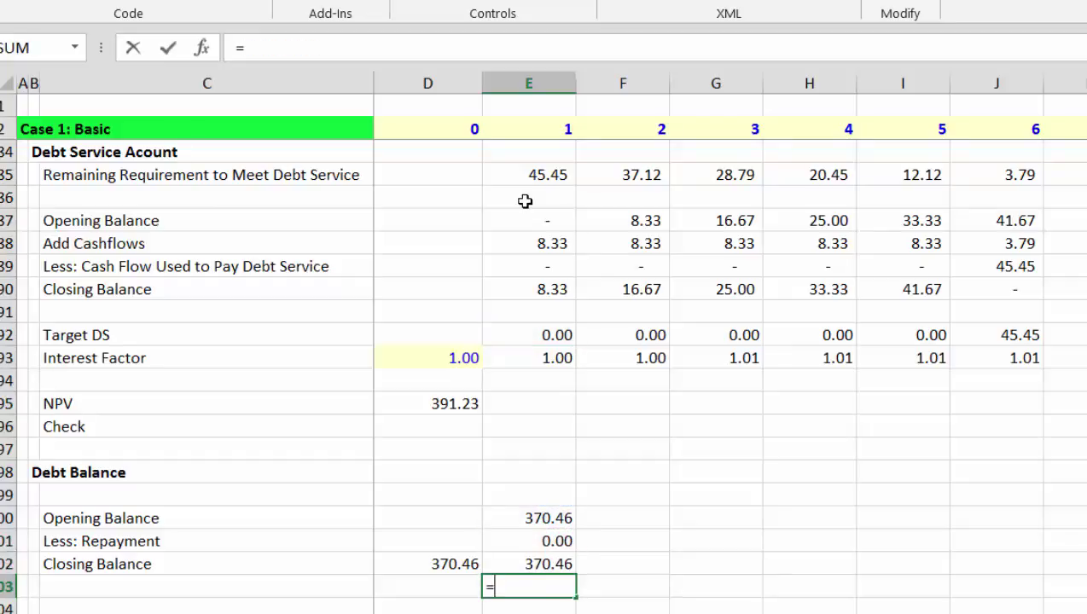
key("Up")
key("Up")
key("Up")
type("*")
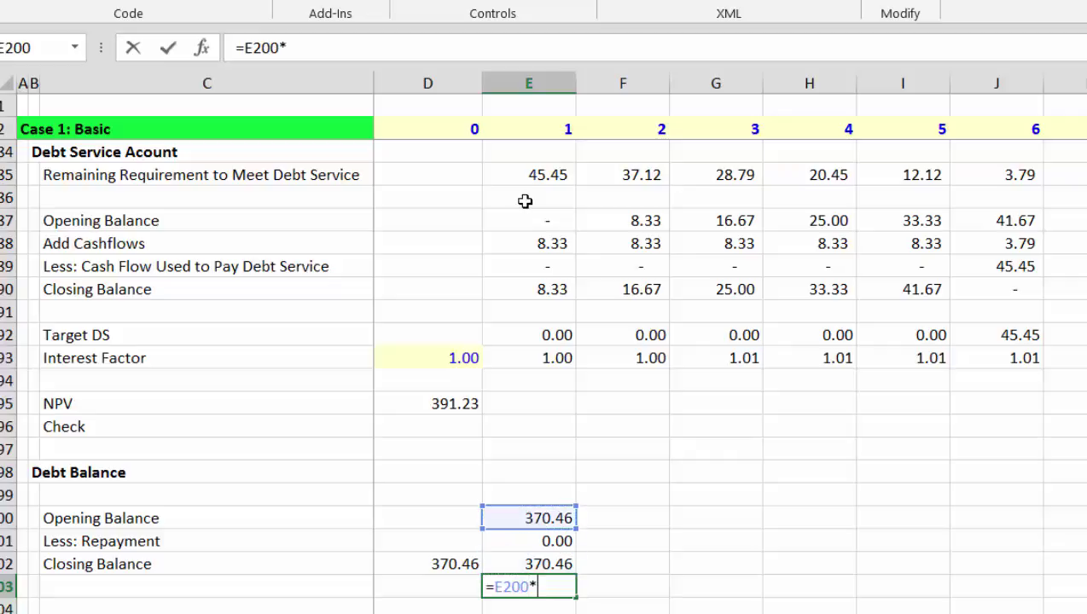
key("Up")
key("Up")
key("Up")
key("Up")
key("Up")
key("Up")
key("Up")
key("Up")
key("Up")
key("Up")
key("Up")
key("Up")
key("Up")
key("Up")
key("Up")
key("Up")
key("Up")
key("Up")
key("Up")
key("Up")
key("Up")
key("Up")
key("Up")
key("Up")
key("Up")
key("Up")
key("Up")
key("Up")
key("Up")
key("Up")
key("Up")
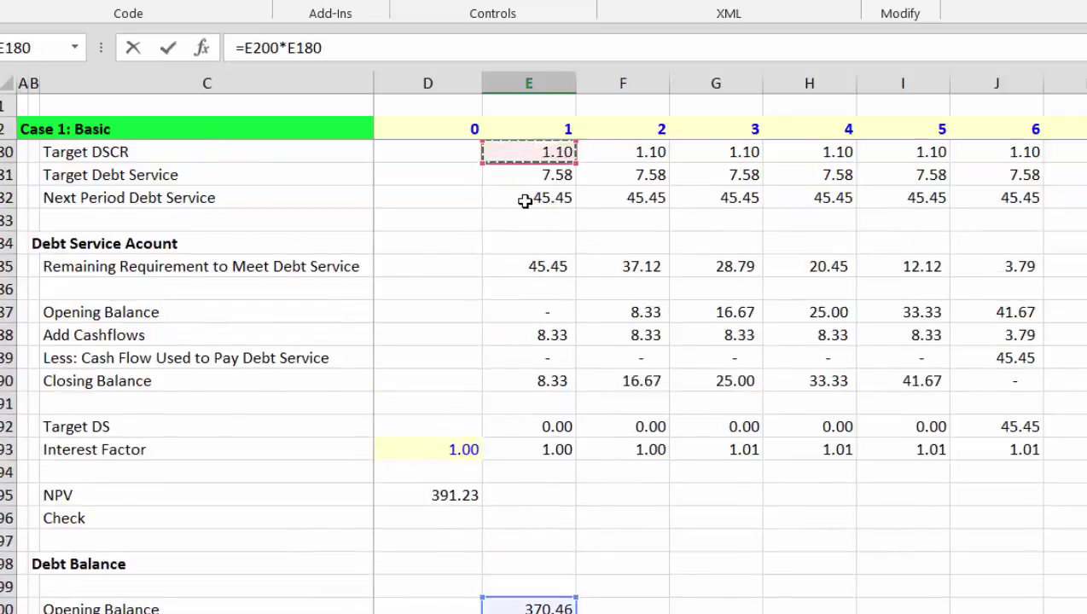
key("Up")
key("Up")
key("Up")
key("Up")
key("Up")
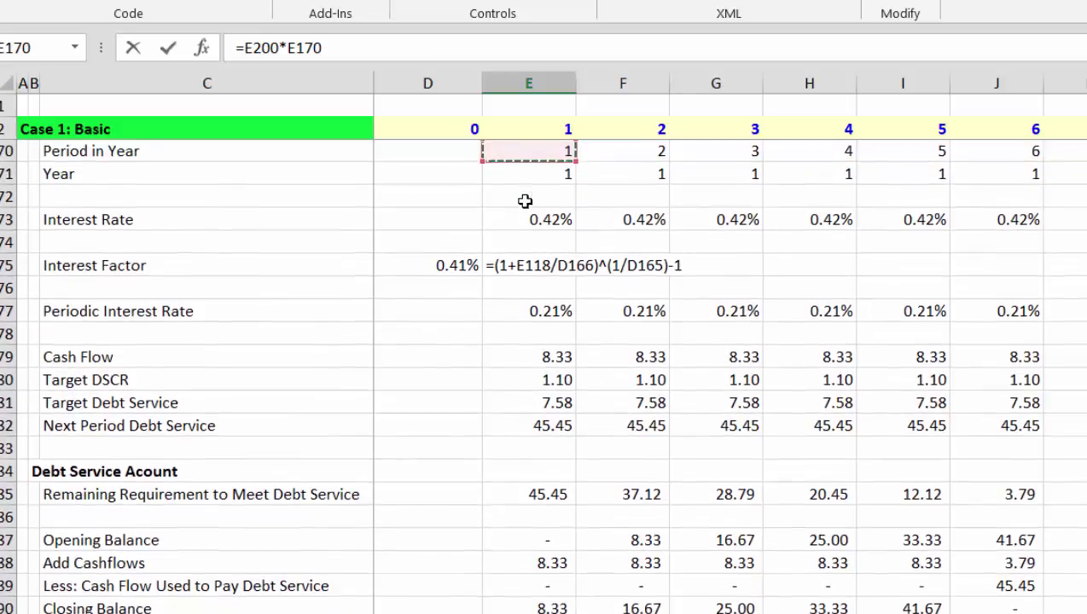
key("Down")
key("Down")
key("Down")
key("Down")
key("Down")
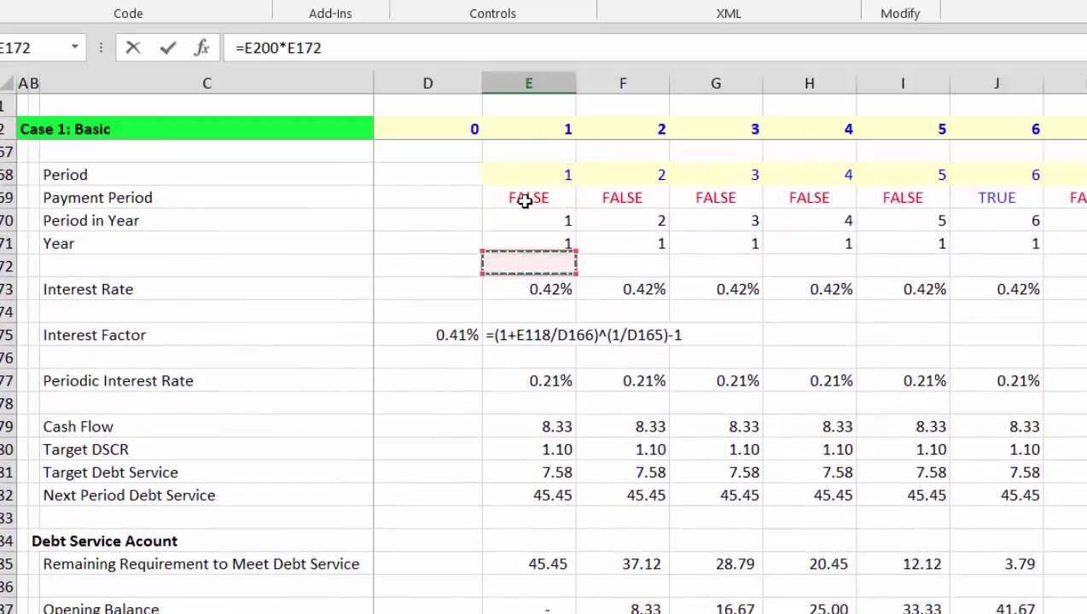
key("Down")
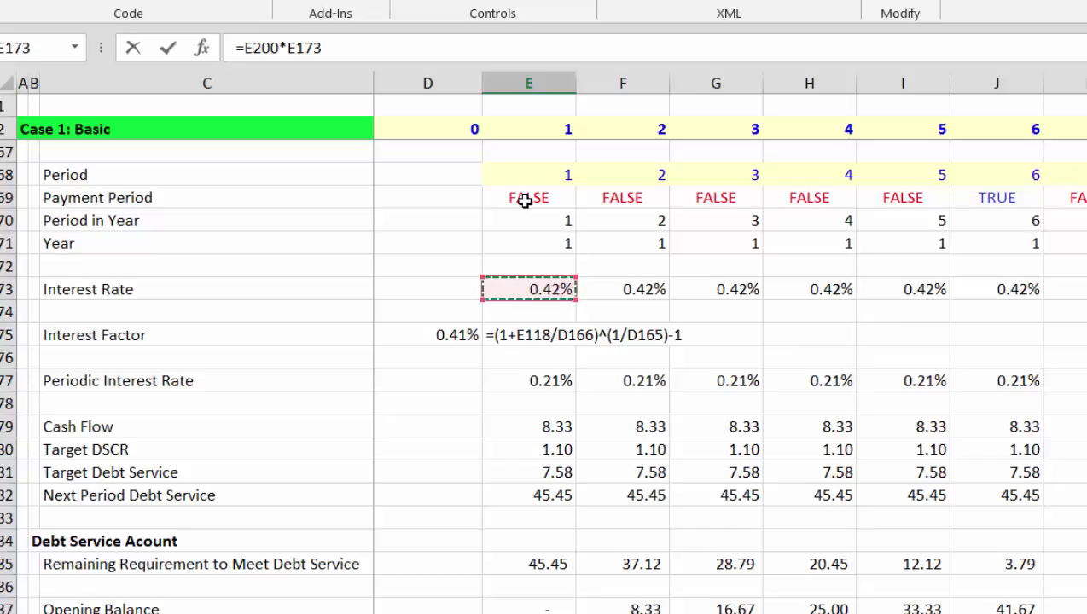
type("*")
key("Up")
key("Up")
key("Up")
key("Up")
key("Up")
key("Up")
key("Up")
key("Up")
key("Up")
key("Up")
key("Up")
key("Up")
key("Up")
key("Up")
key("Up")
key("Up")
key("Up")
key("Up")
key("Up")
key("Up")
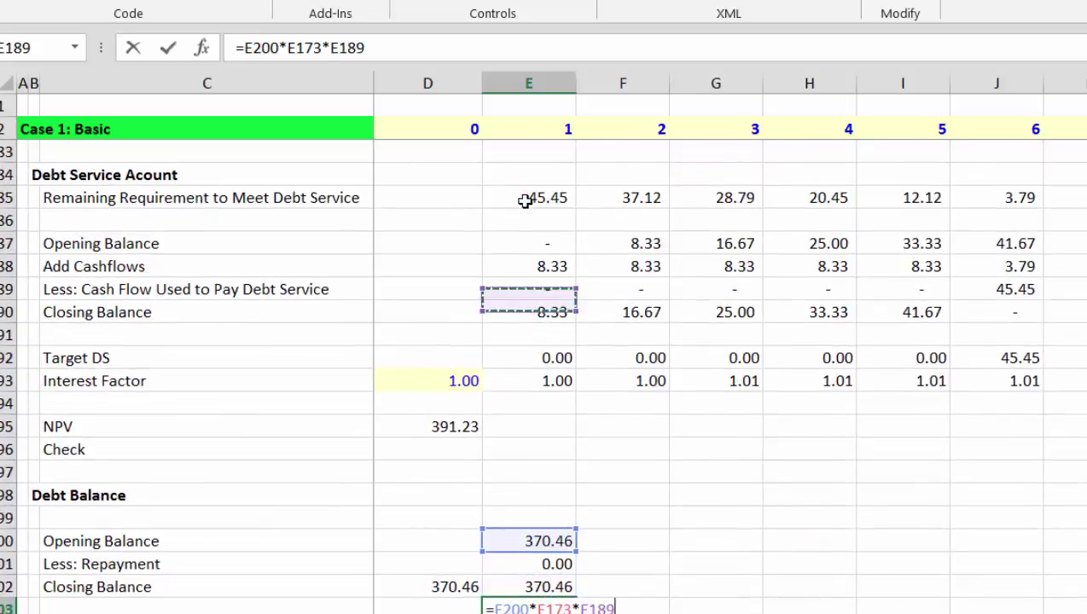
key("Up")
key("Up")
key("Up")
key("Up")
key("Up")
key("Up")
key("Up")
key("Up")
key("Up")
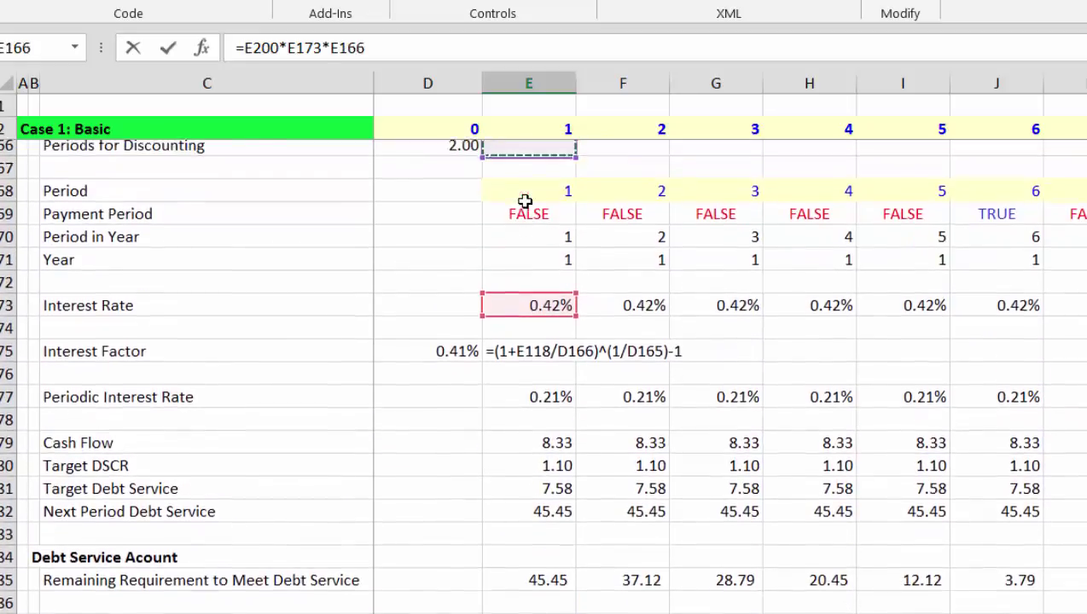
key("Down")
key("Down")
key("Left")
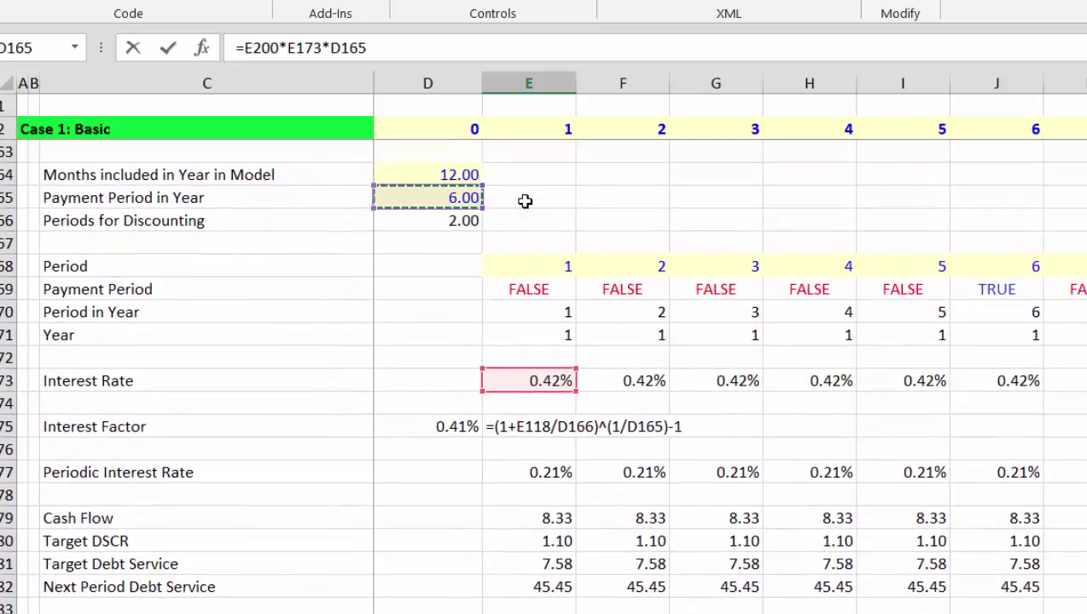
key("F4")
key("Return")
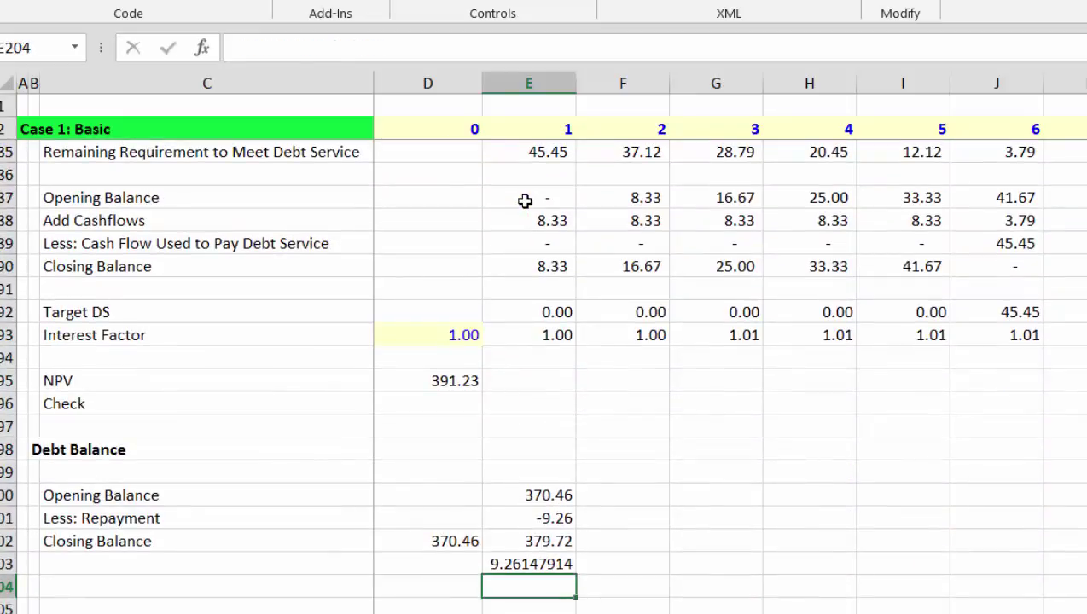
Format the interest in E203 as a number with two decimals and review the formulas in E200 to E203.
key("Up")
key("ctrl+shift+1")
key("Up")
key("Up")
key("Up")
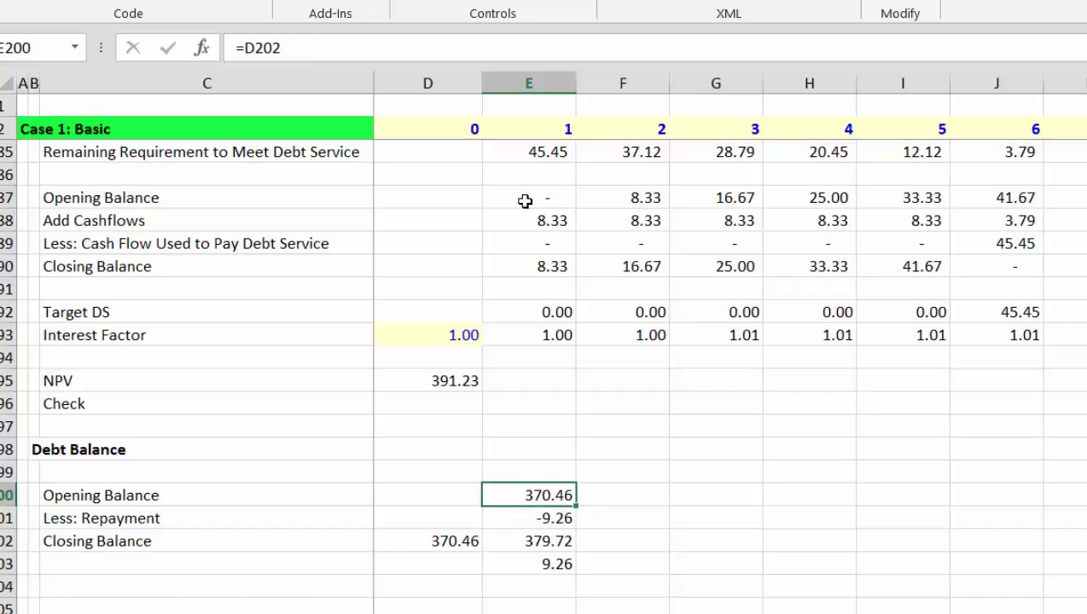
key("Down")
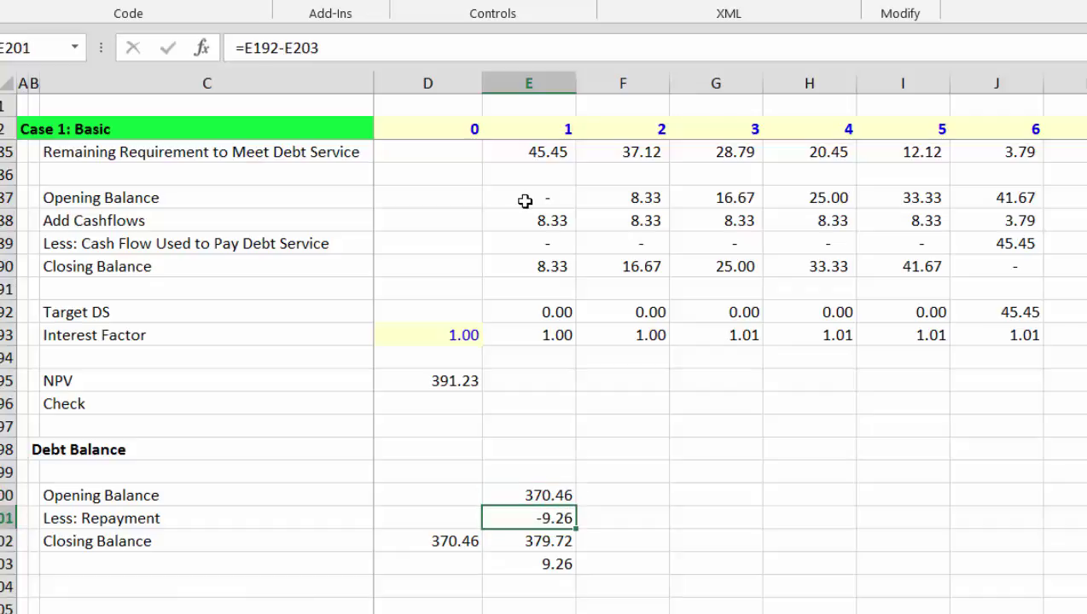
key("Down")
key("Down")
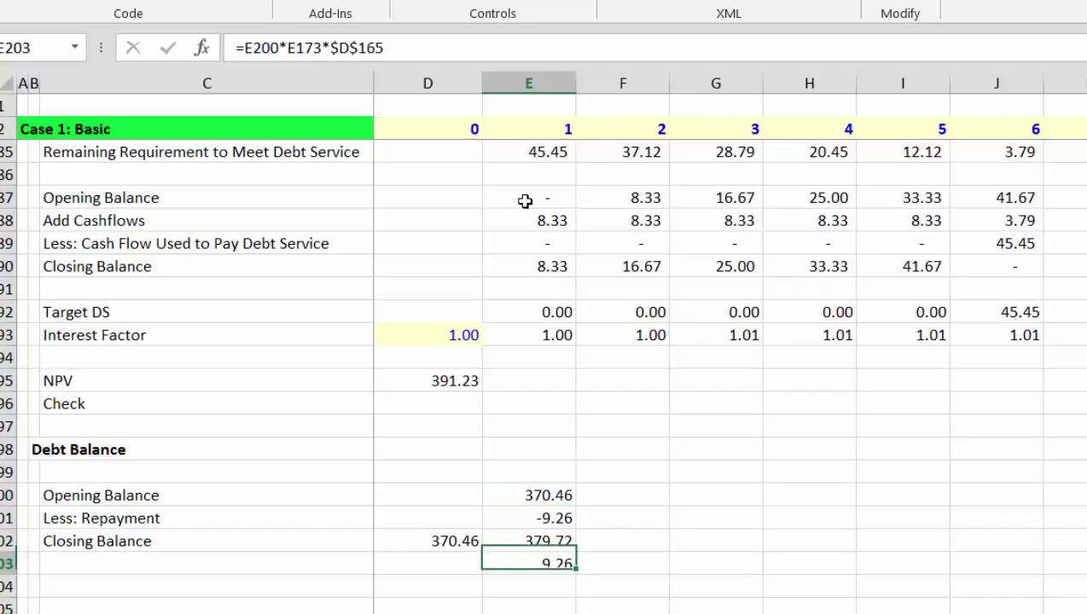
Extend the interest formula in E203 by multiplying it by the period 1 Payment Period flag in E169.
key("F2")
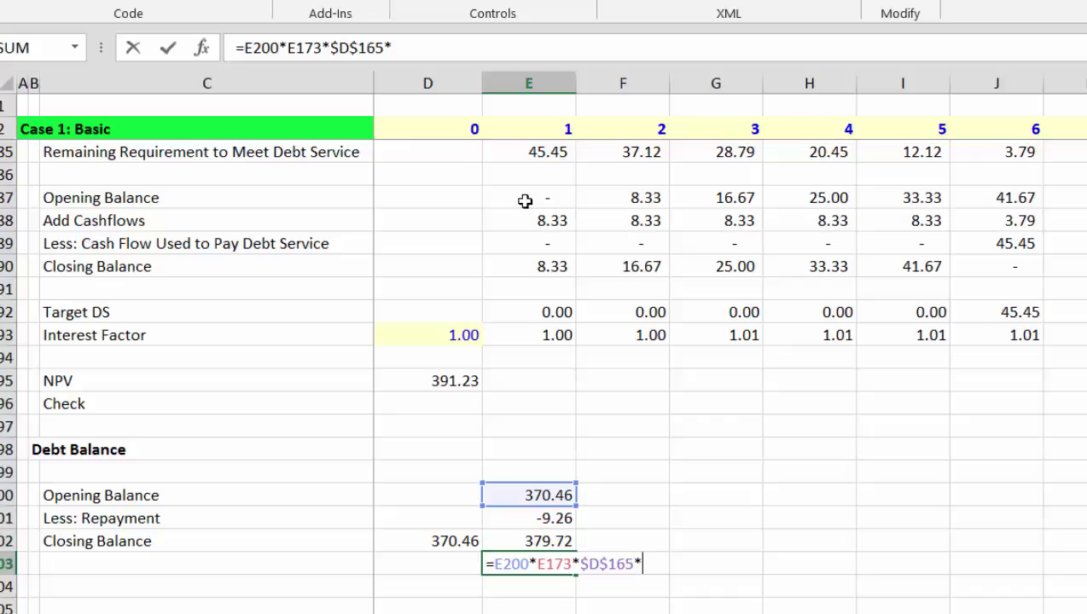
type("*")
left_click(507, 205)
key("Up")
key("Up")
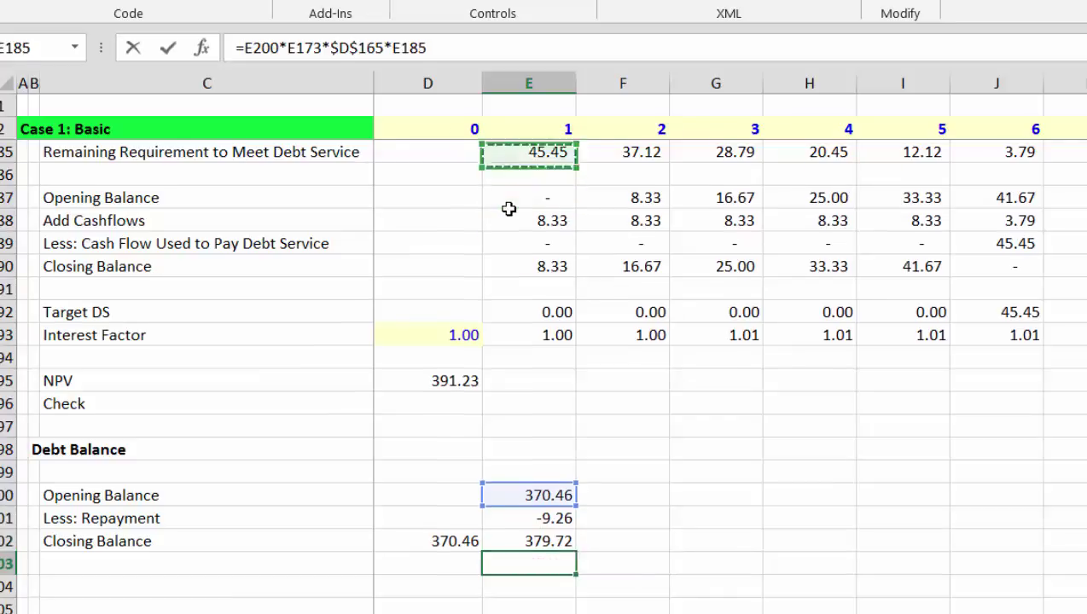
key("Up")
key("Up")
key("Up")
key("Up")
key("Up")
key("Up")
key("Up")
key("Up")
key("Up")
key("Up")
key("Up")
key("Up")
key("Up")
key("Up")
key("Up")
key("Up")
key("Up")
key("Up")
key("Up")
key("Up")
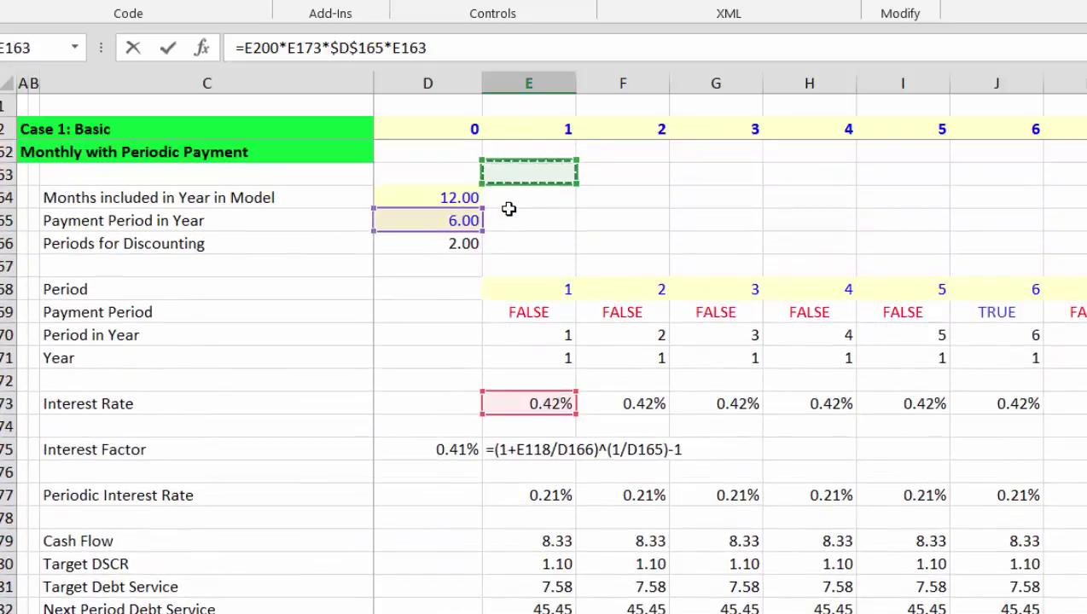
key("Down")
key("Down")
key("Down")
key("Down")
key("Down")
key("Down")
key("Return")
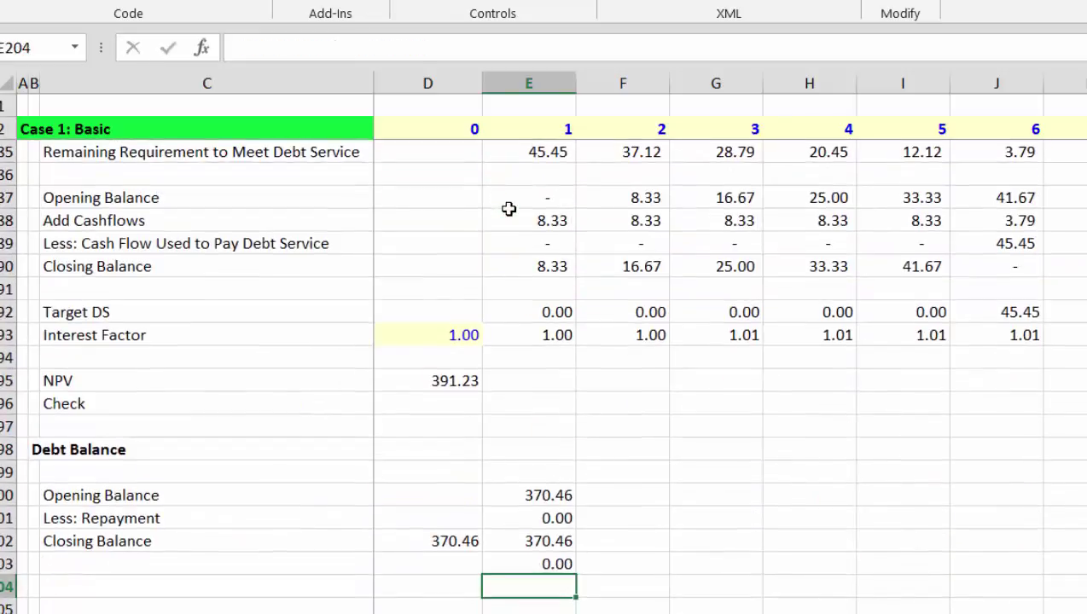
key("Up")
key("Up")
key("Up")
key("Up")
key("shift+Down")
key("shift+Down")
key("shift+Down")
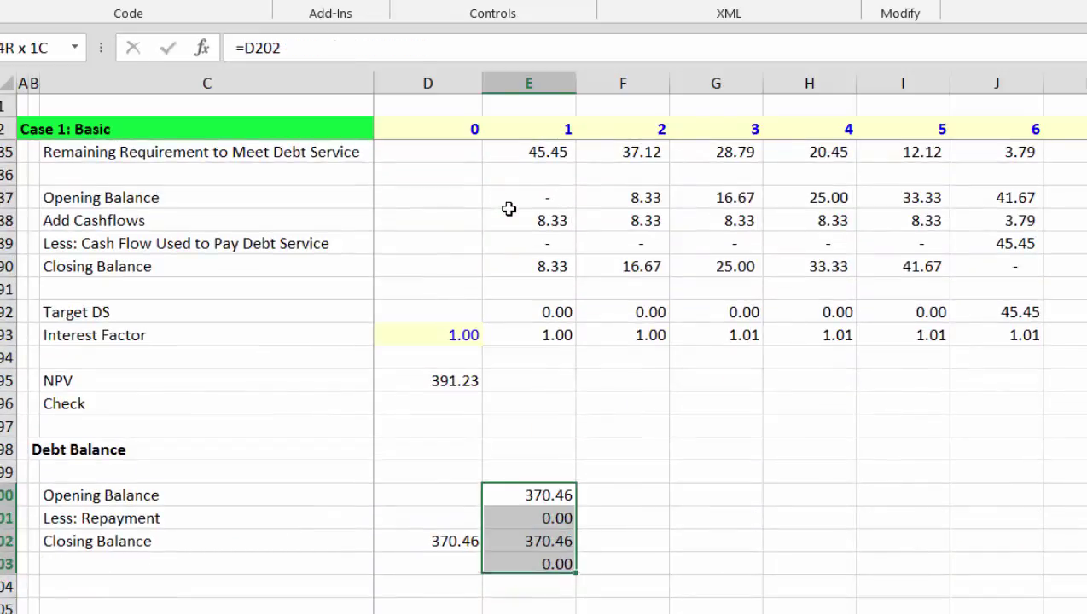
key("Down")
key("Down")
key("ctrl+Right")
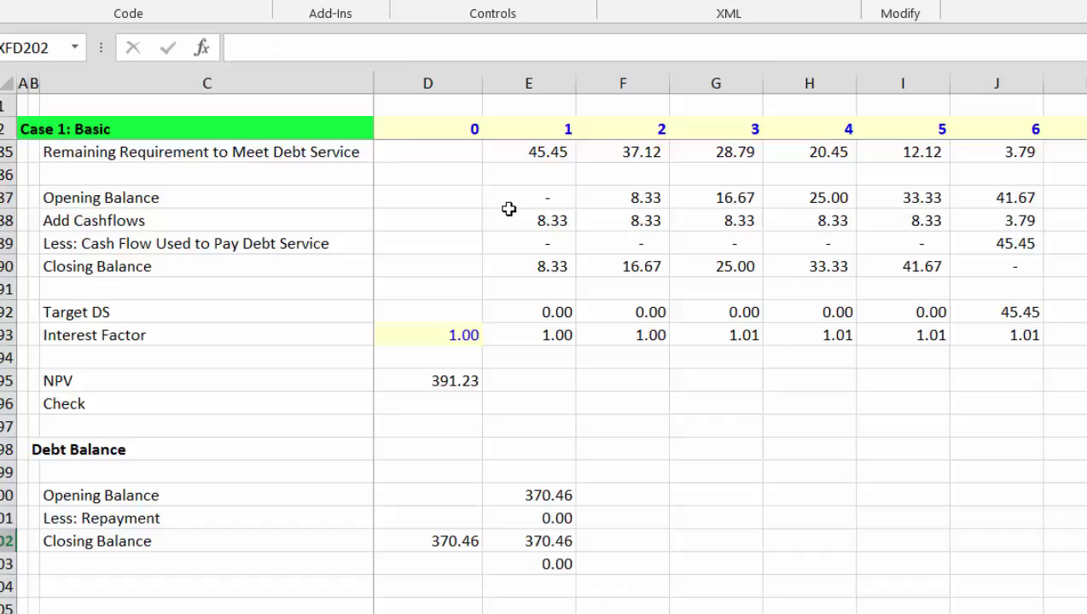
Copy the period 1 Debt Balance formulas in E200:E203 across the remaining periods.
left_click(536, 489)
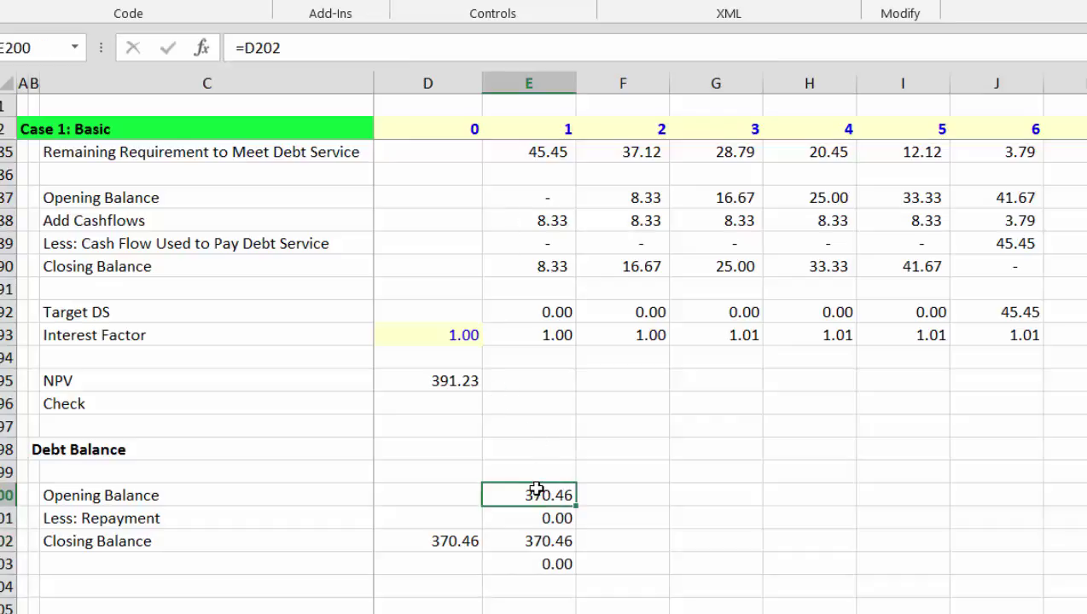
key("shift+Down")
key("shift+Down")
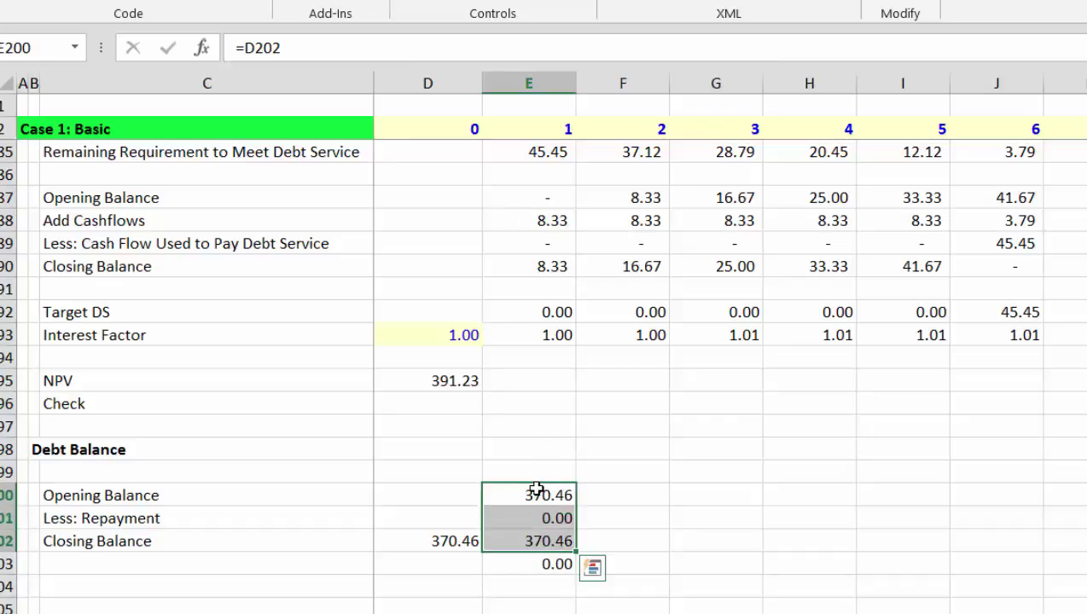
key("F9")
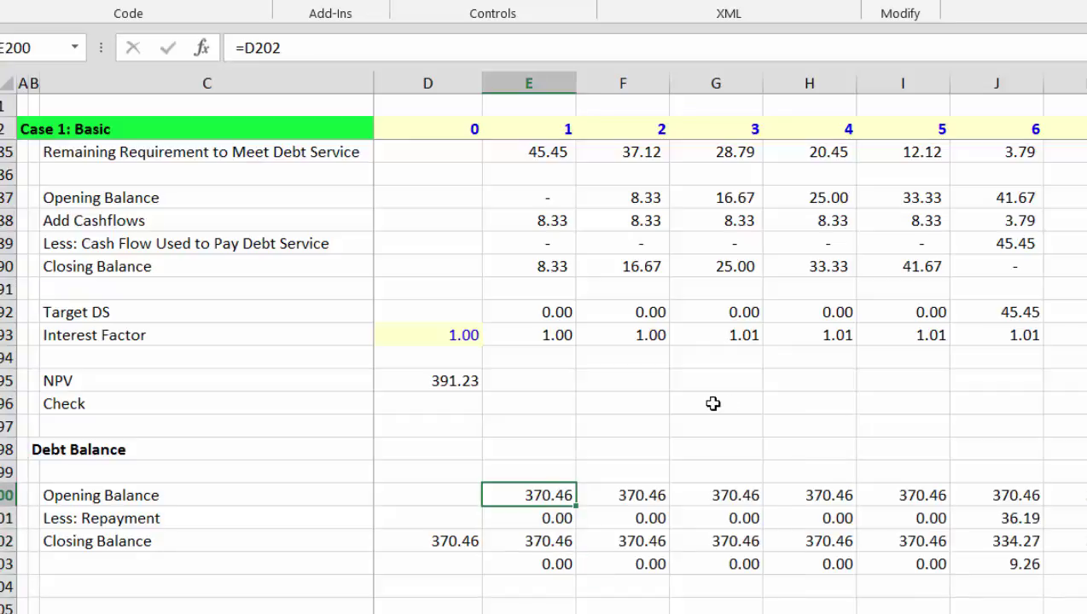
Switch to the Generic Macros workbook, run its Implement command and return to the debt sizing model.
mouse_move(546, 610)
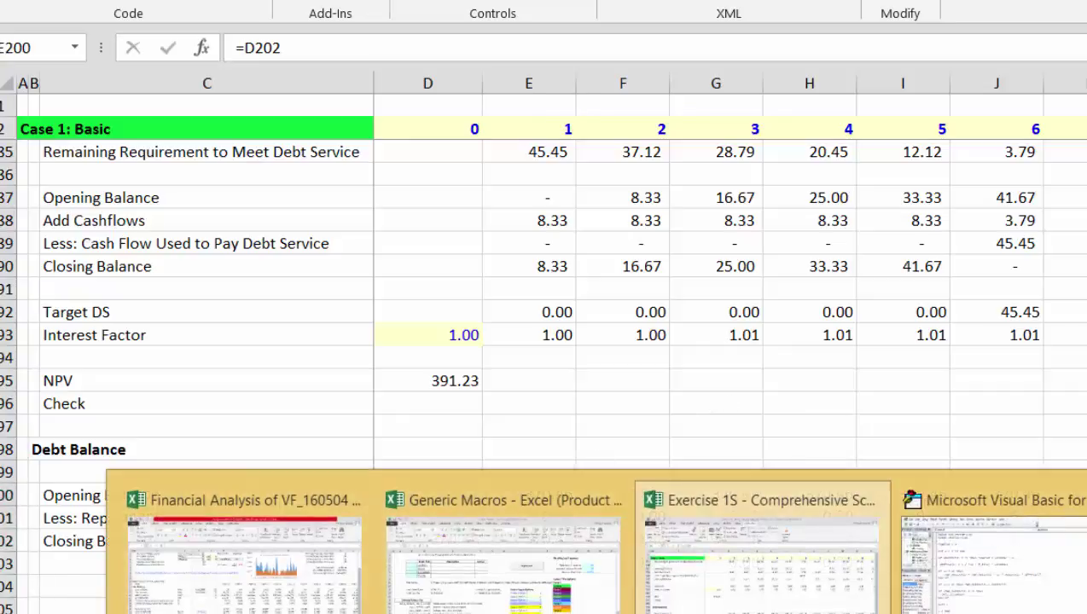
mouse_move(762, 559)
left_click(522, 581)
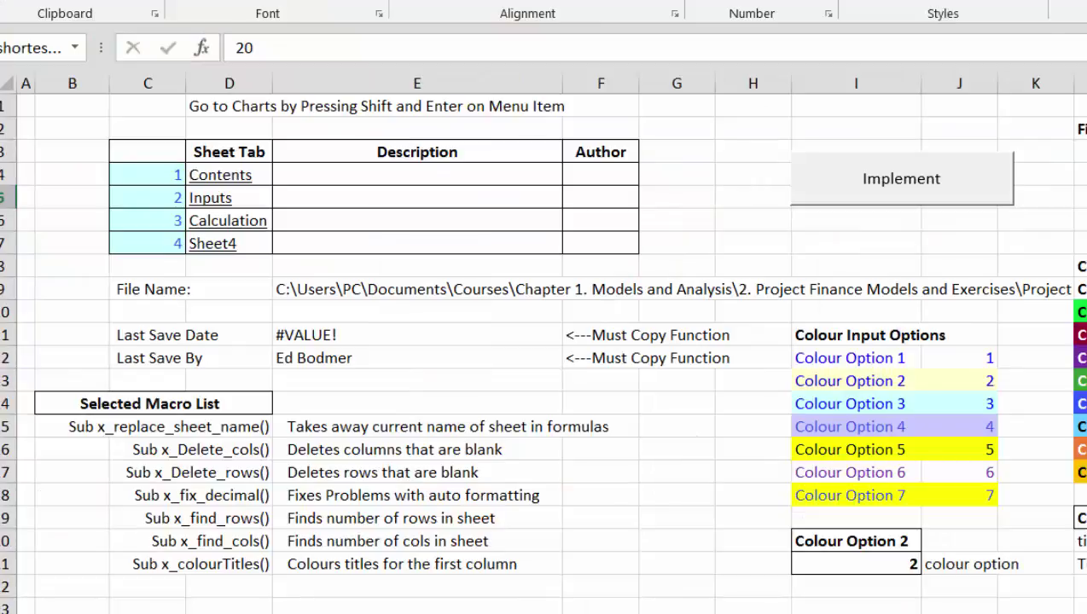
left_click(931, 190)
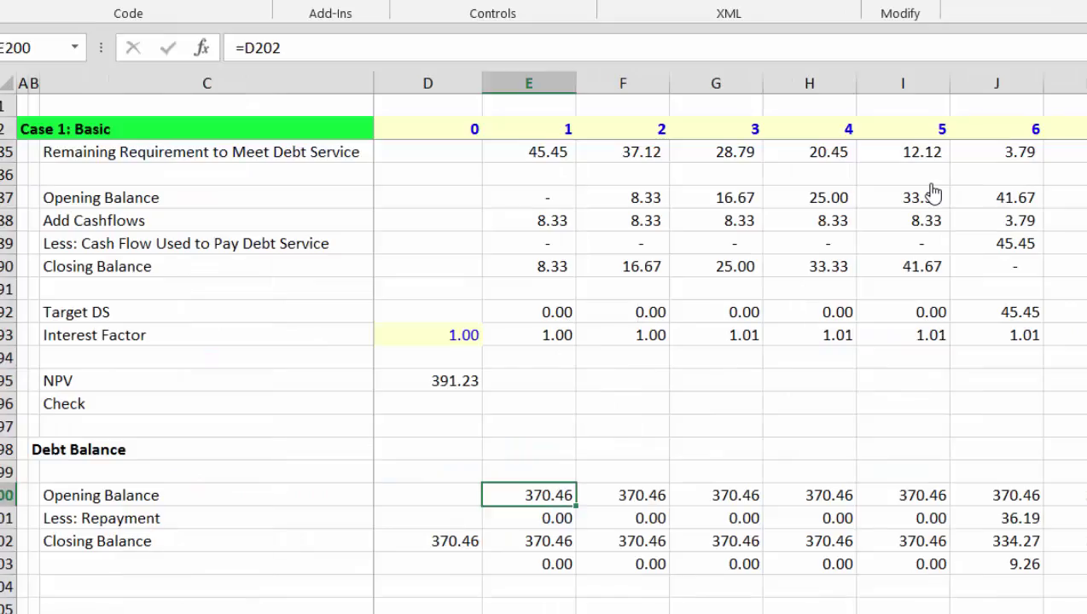
Examine the Closing Balance in row 202 from period 1 to the last period, then go back to the period 0 balance in D202.
key("Up")
key("Up")
key("Down")
key("Down")
key("Down")
key("Down")
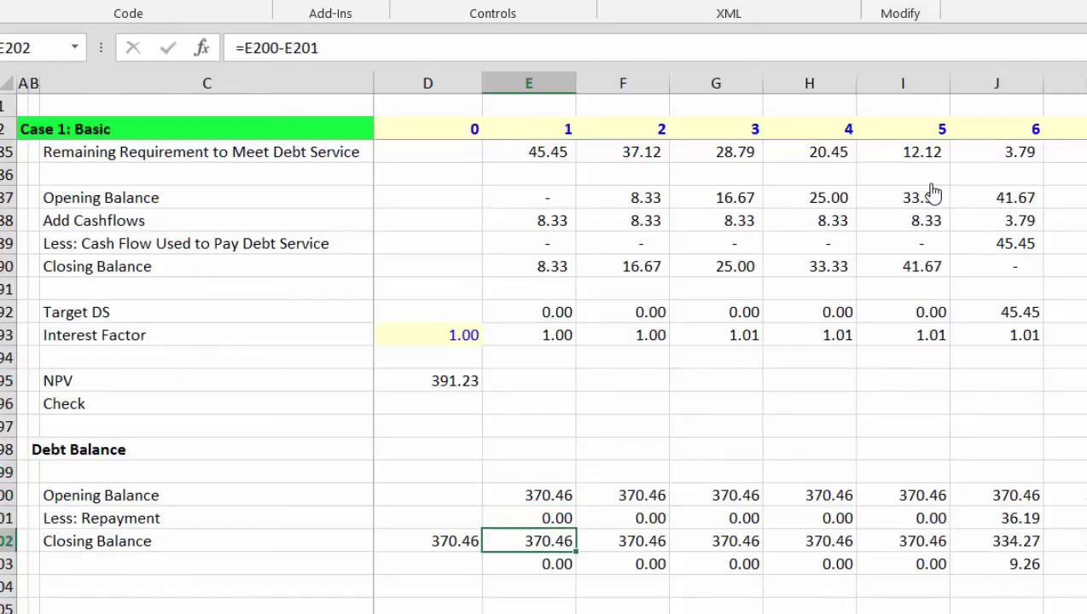
key("ctrl+Right")
key("Right")
key("Left")
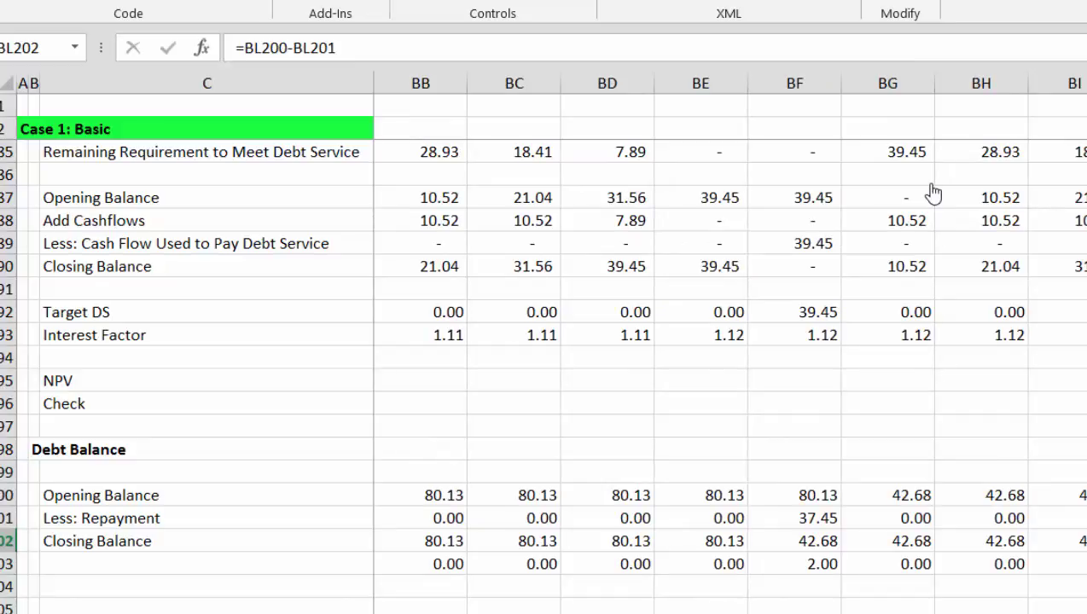
key("ctrl+Left")
key("Right")
key("Right")
key("ctrl+Left")
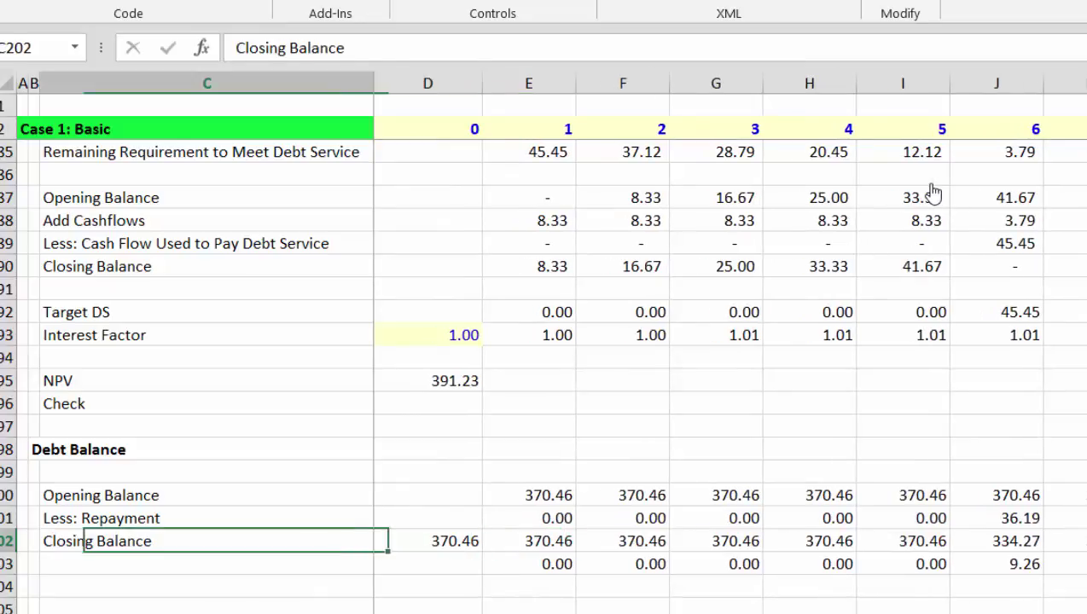
key("Right")
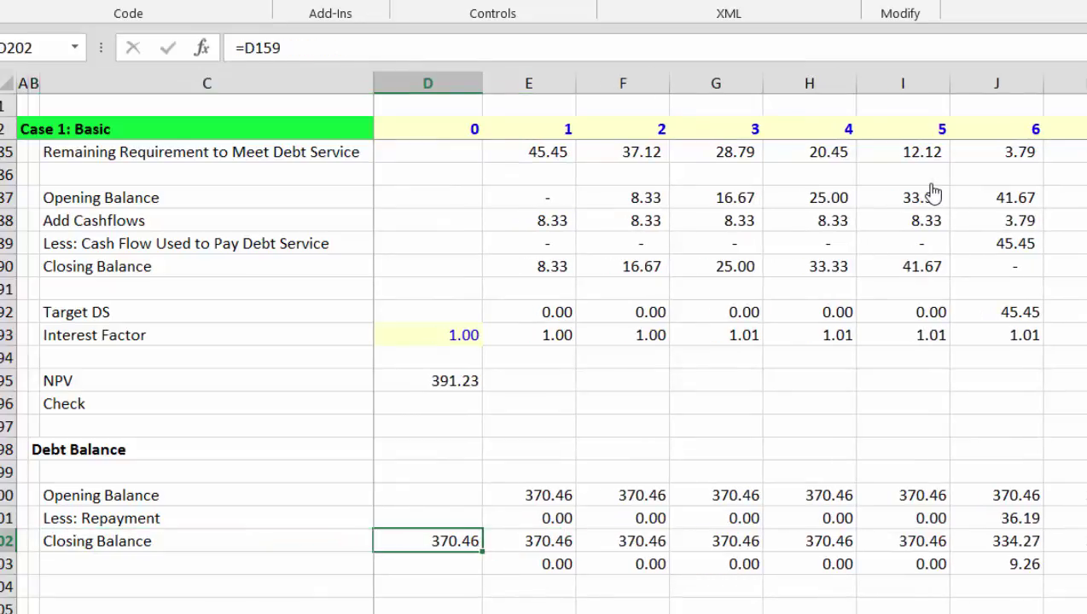
Link the period 0 Closing Balance in D202 to the NPV in D195.
type("=")
key("Up")
key("Up")
key("Up")
key("Up")
key("Up")
key("Up")
key("Up")
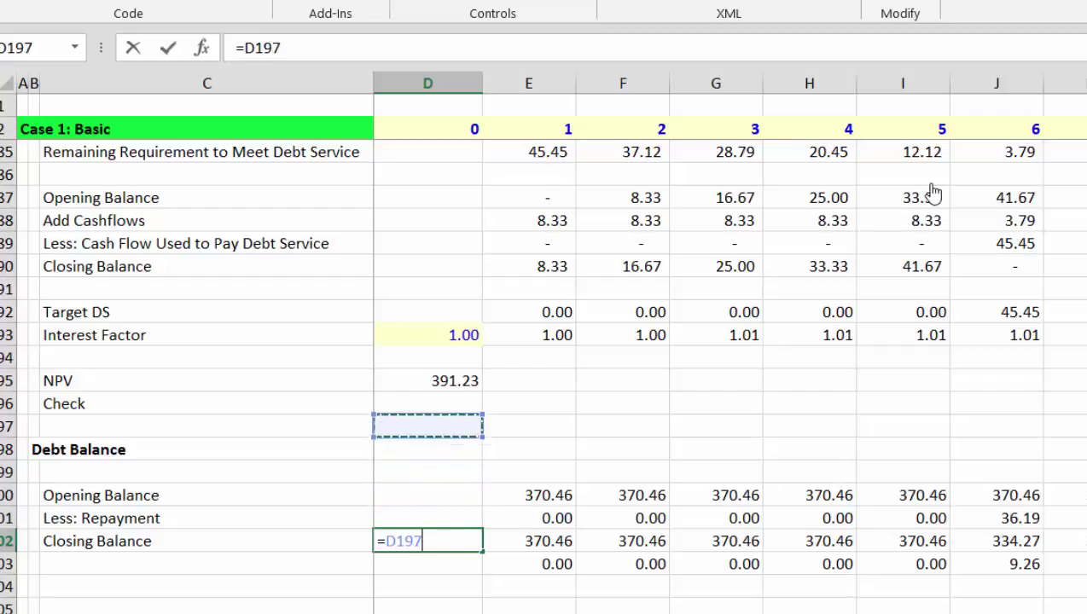
key("Return")
key("Up")
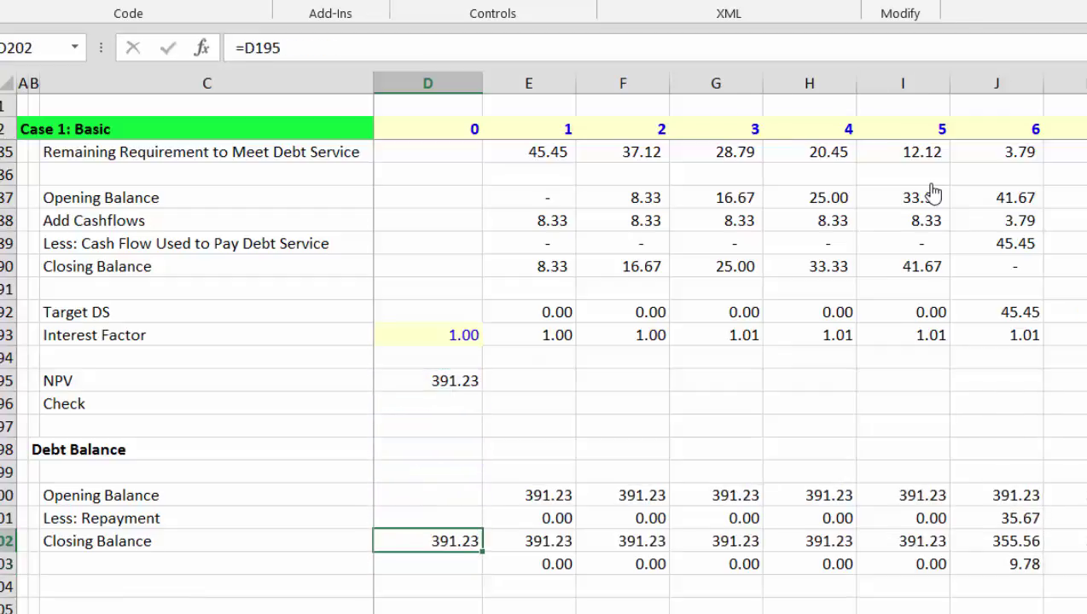
Examine the Closing Balance in row 202 through the last period, then return to the start of the Debt Balance section.
key("ctrl+Right")
key("Right")
key("Left")
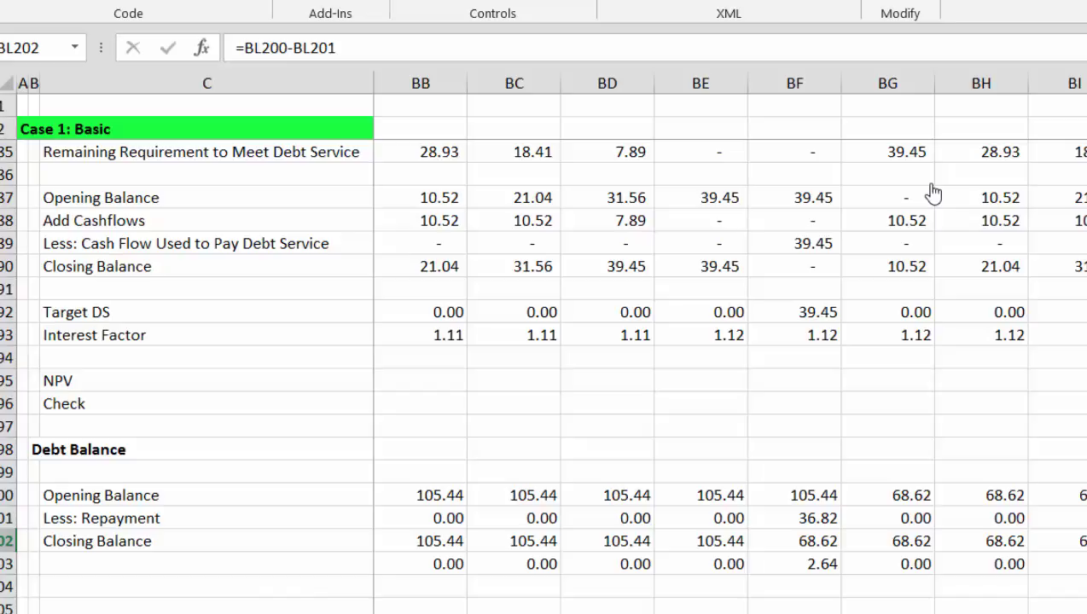
key("ctrl+Left")
key("ctrl+Left")
key("Right")
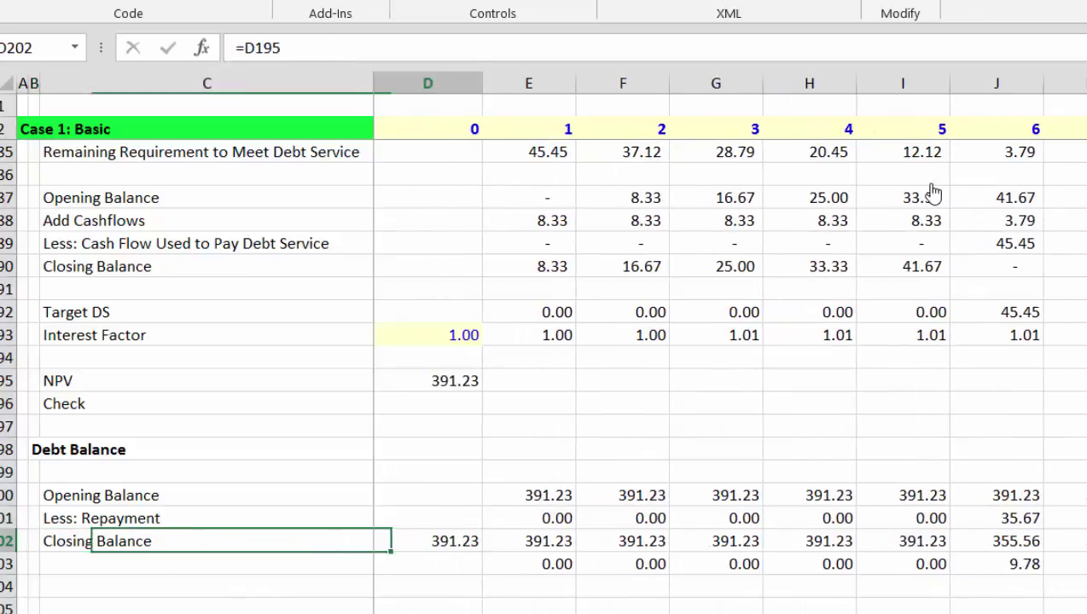
key("Up")
key("Up")
key("Up")
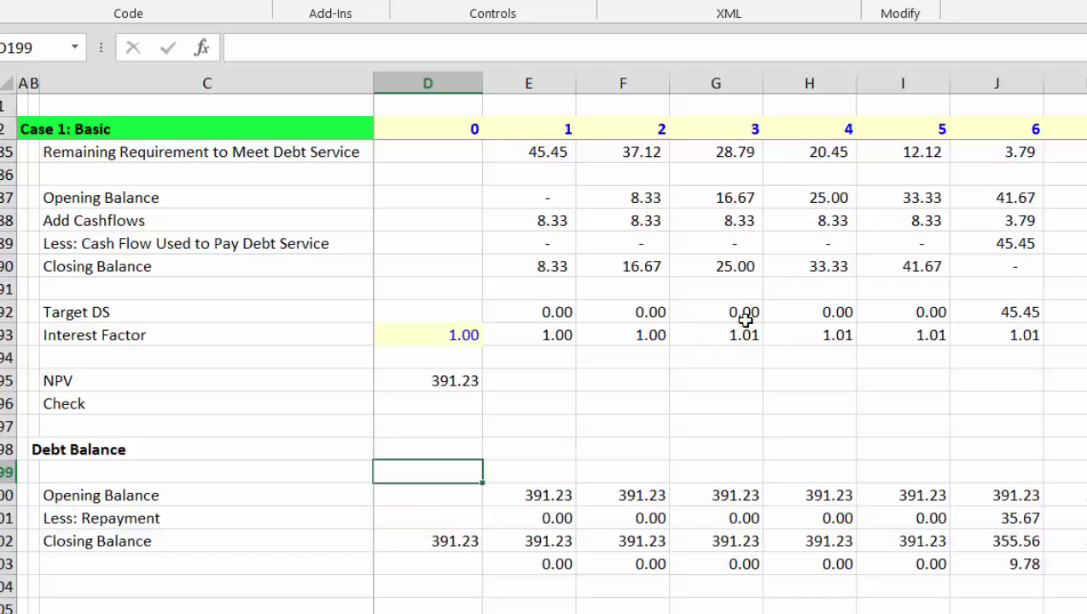
key("F9")
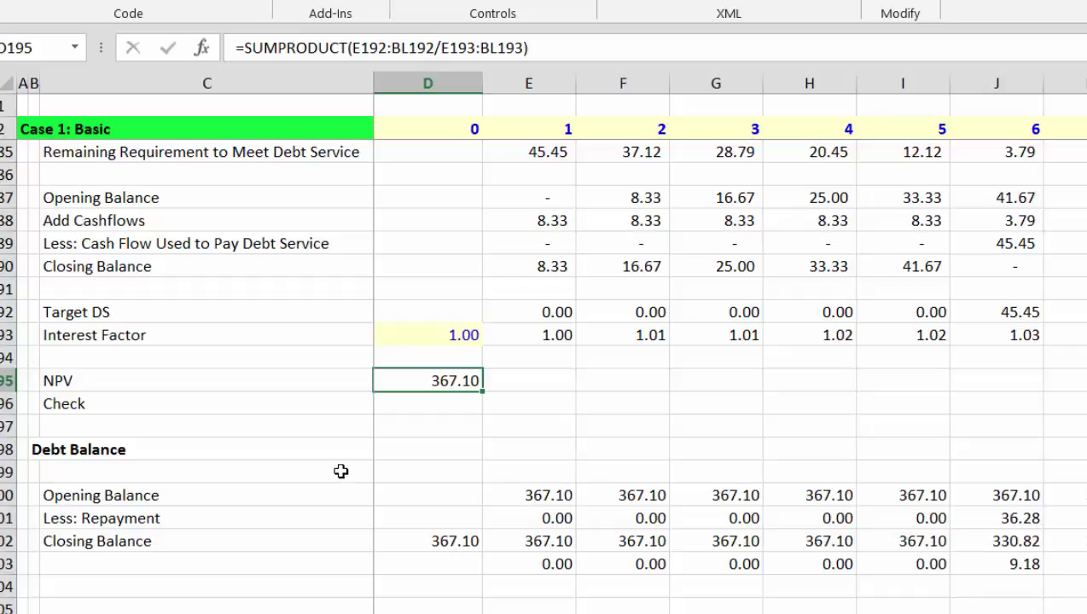
Set the Payment Period in Year in D165 to 12.
key("Up")
key("Up")
key("Up")
key("Up")
key("Up")
key("Up")
key("Up")
key("Up")
key("Up")
key("Up")
key("Up")
key("Up")
key("Up")
key("Up")
key("Up")
key("Up")
key("Up")
key("Up")
key("Up")
key("Up")
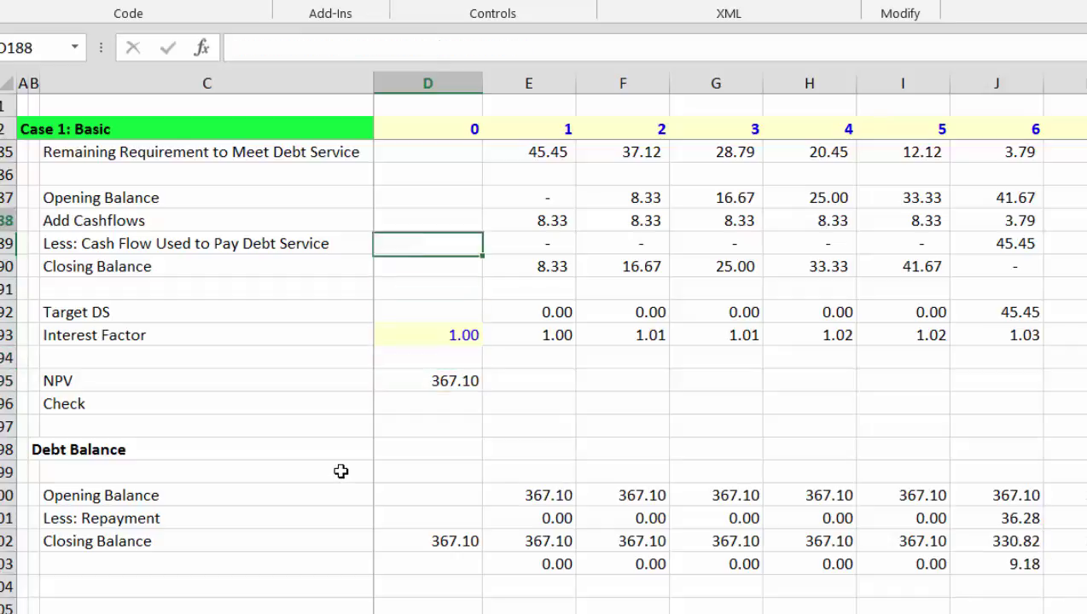
key("Up")
key("Up")
key("Up")
key("Up")
key("Up")
key("Up")
key("Up")
key("Up")
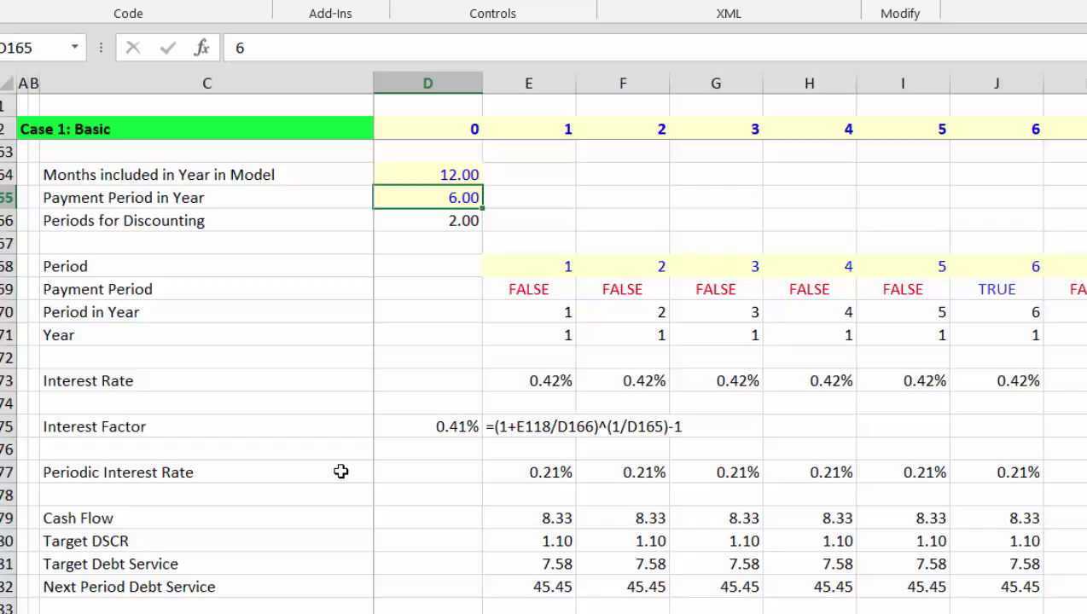
key("Up")
key("Up")
key("Up")
key("Down")
key("Down")
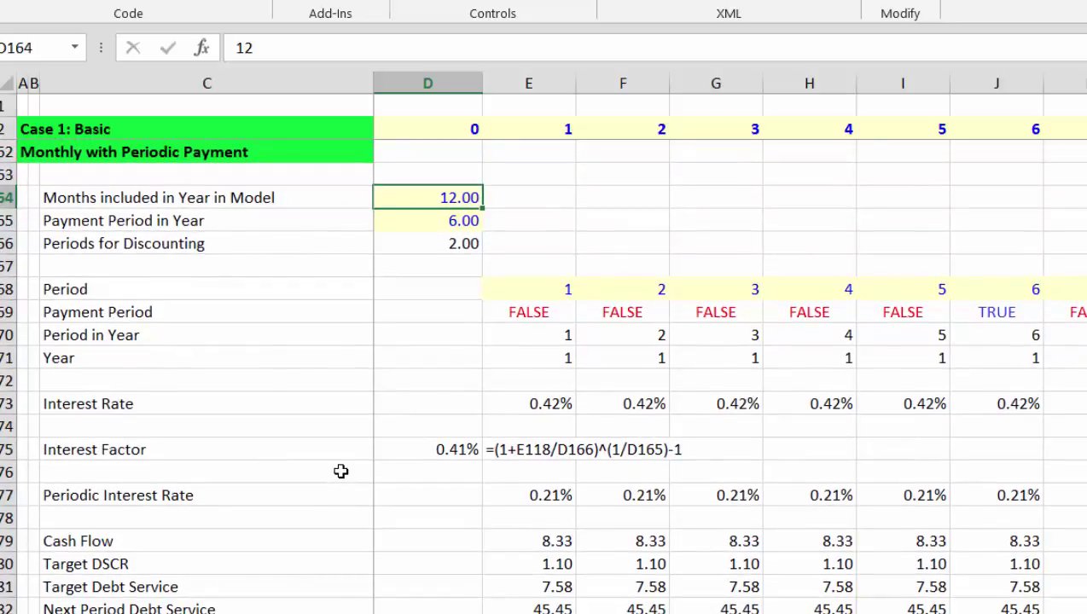
key("Down")
type("12")
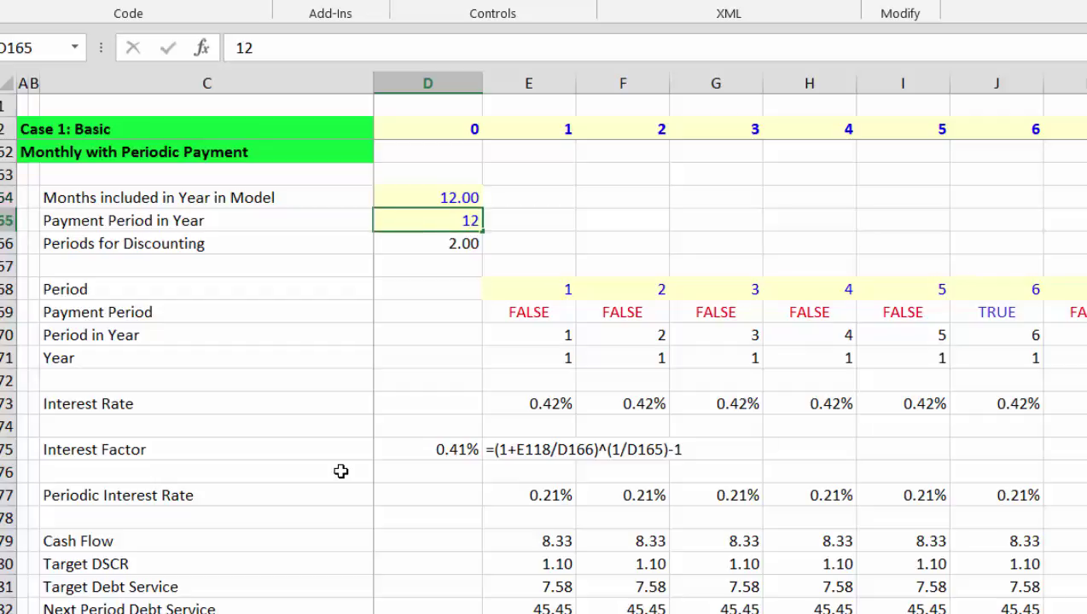
key("Return")
Examine the Debt Service Account, the NPV and the Debt Balance rows, including the formulas in D202, E202 and E203.
key("Down")
key("Down")
key("Down")
key("Down")
key("Down")
key("Down")
key("Down")
key("Down")
key("Down")
key("Down")
key("Down")
key("Down")
key("Down")
key("Down")
key("Down")
key("Down")
key("Down")
key("Down")
key("Down")
key("Down")
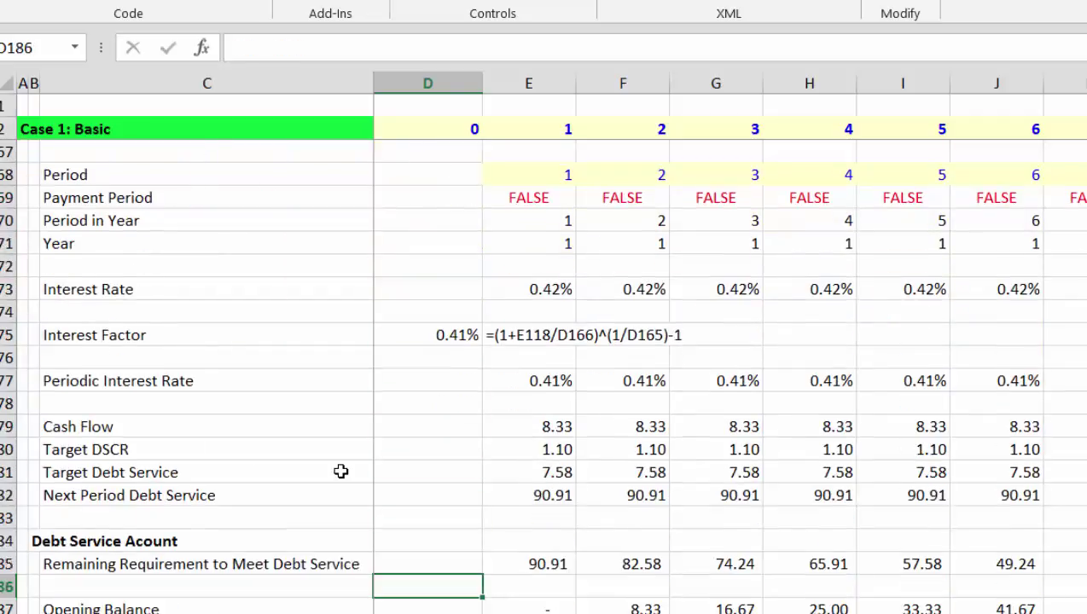
key("Down")
key("Down")
key("Down")
key("Down")
key("Down")
key("Down")
key("Down")
key("Down")
key("Down")
key("Down")
key("Down")
key("Down")
key("Down")
key("Down")
key("Down")
key("Down")
key("Down")
key("Down")
key("Down")
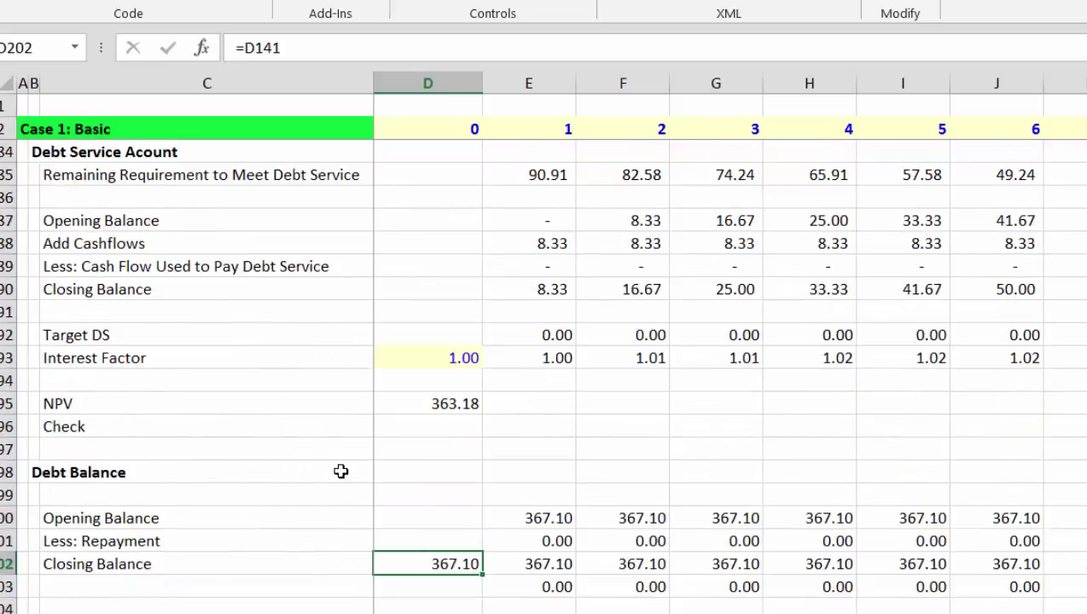
key("Up")
key("Up")
key("Up")
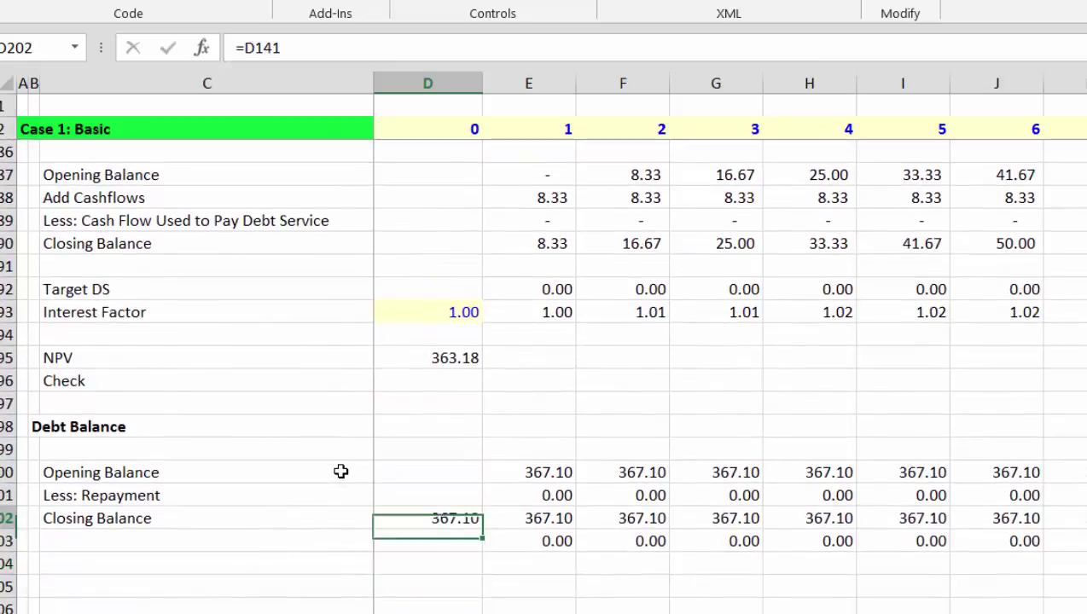
key("Right")
key("Down")
key("Up")
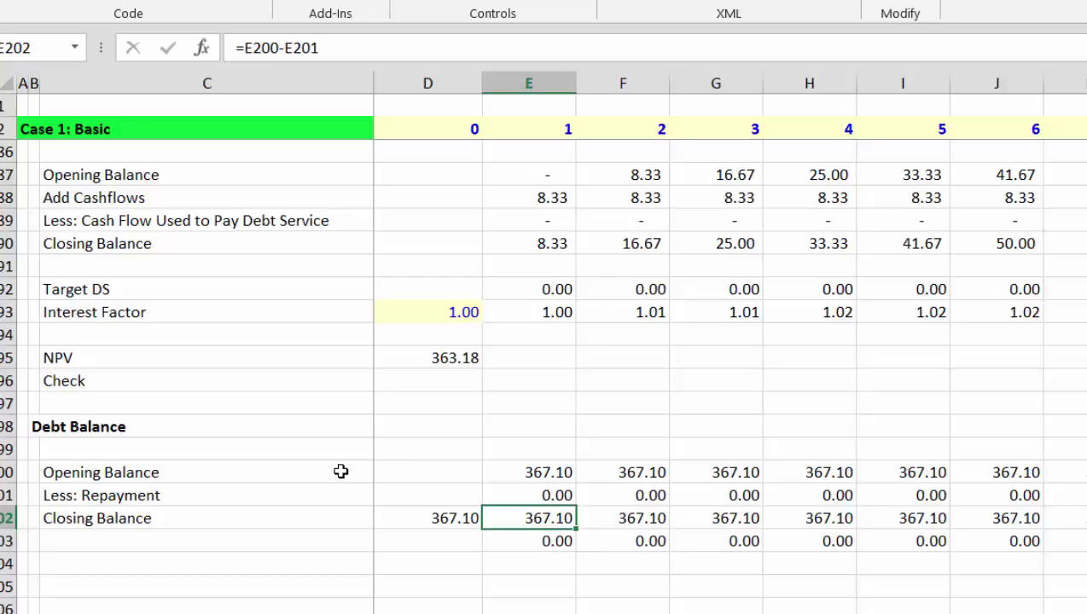
key("Down")
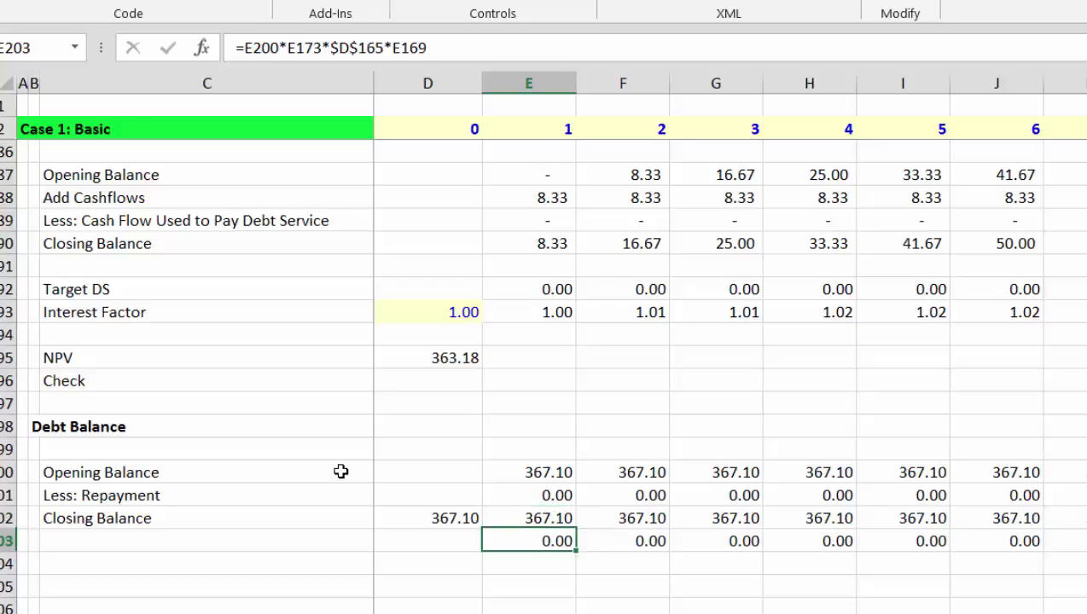
Label C205 "Tenor of Debt in Years" below the Debt Balance schedule.
key("Down")
key("Down")
key("Left")
key("Left")
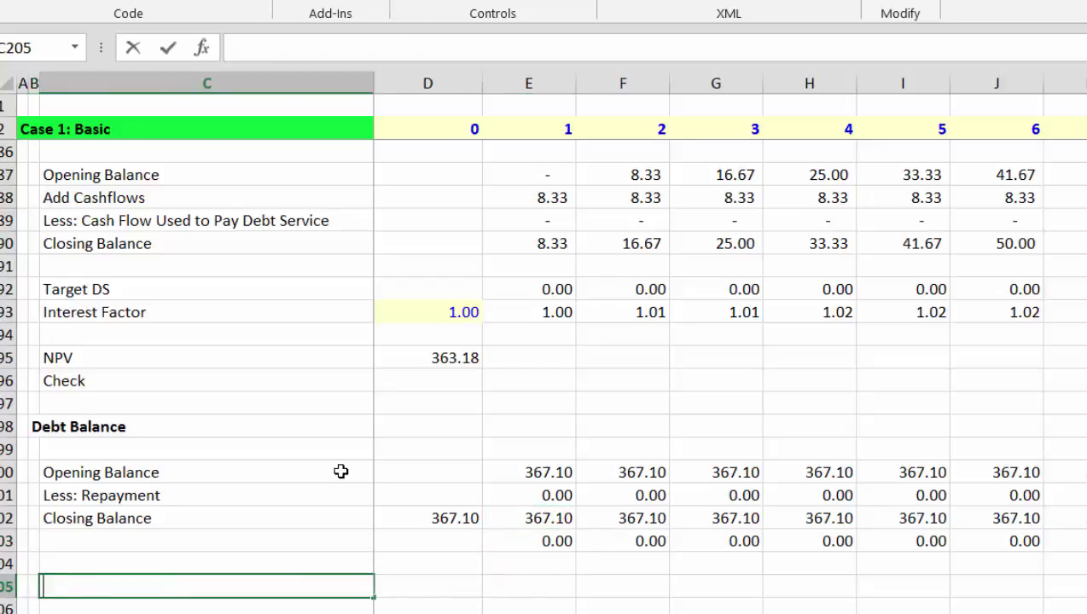
type("Tenor of Debt")
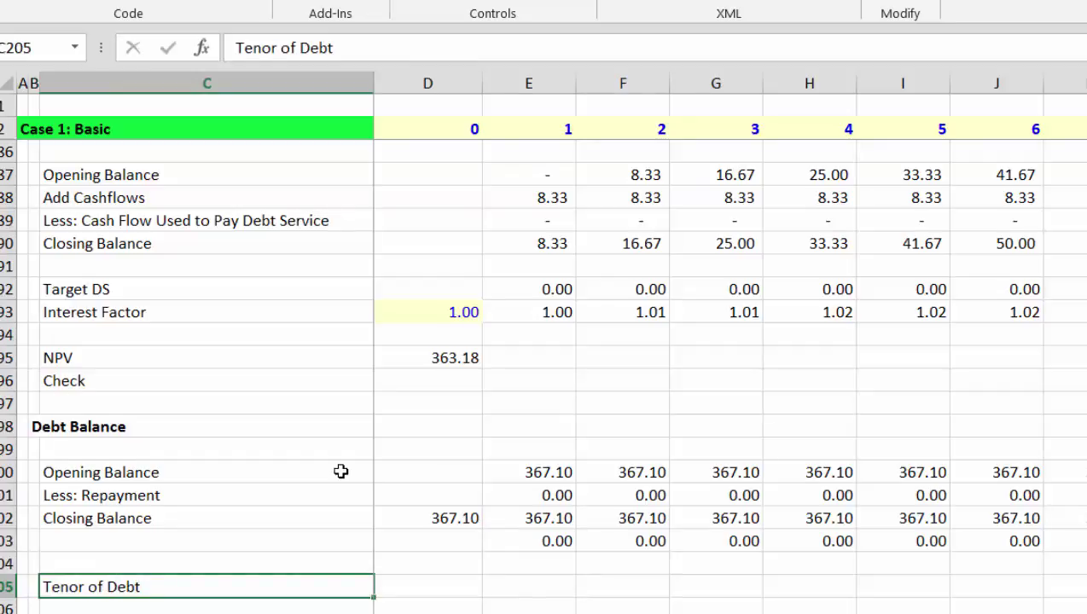
scroll(341, 472, "down", 1)
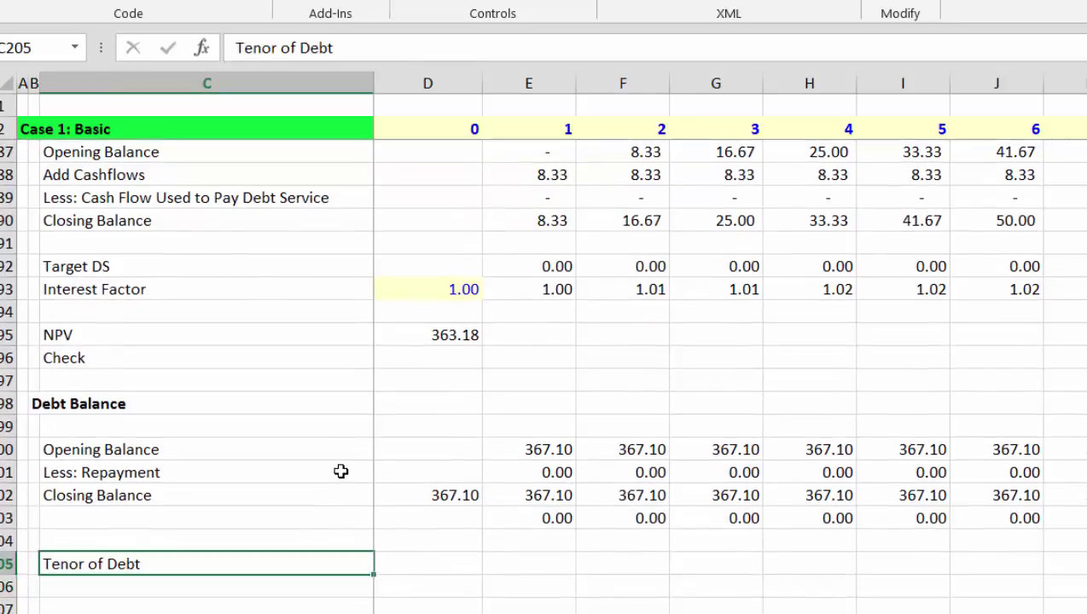
key("BackSpace")
key("Escape")
type("in Yers")
key("Return")
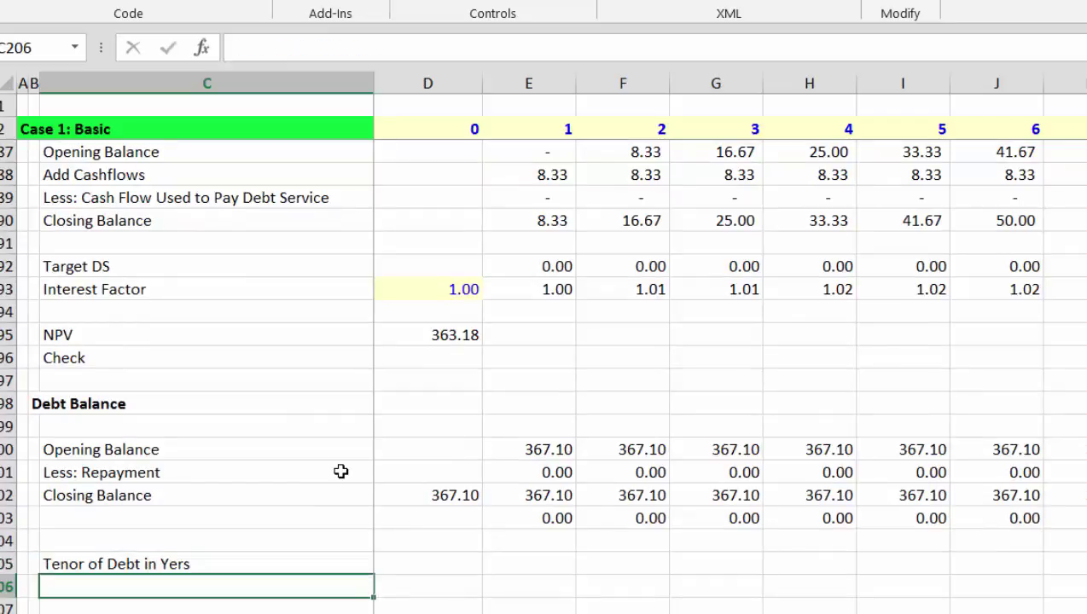
key("Up")
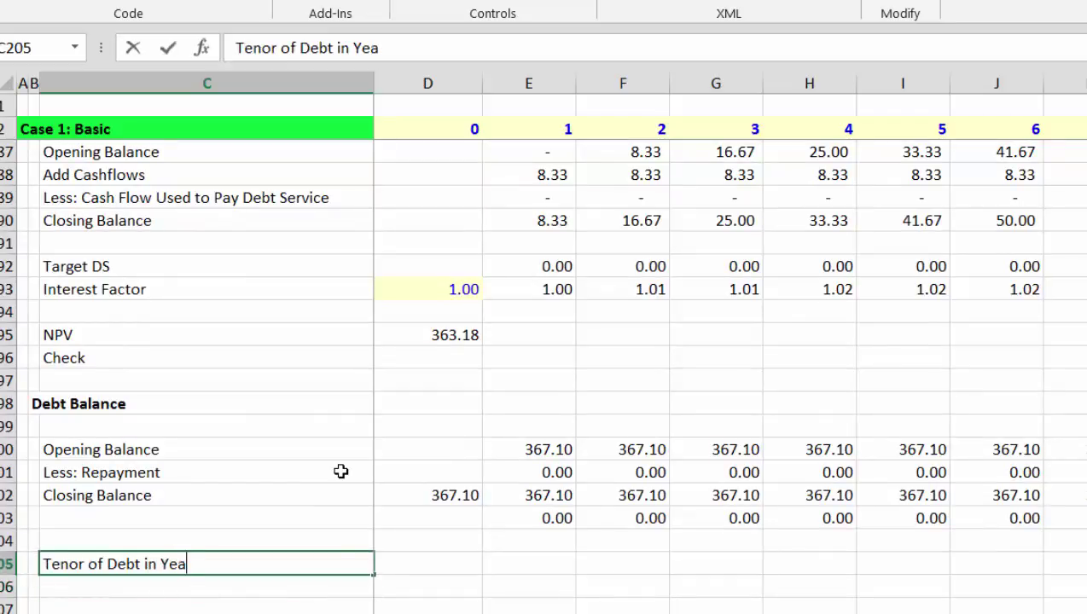
type("rs")
key("Return")
Enter 5 as the Tenor of Debt in Years in D205.
key("Up")
key("Right")
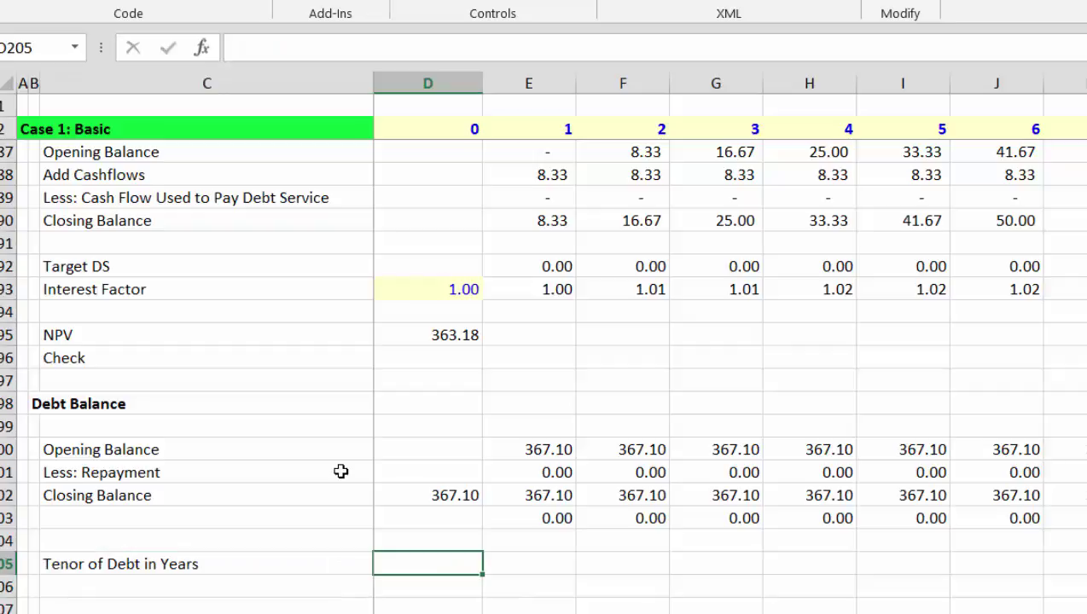
type("5")
key("Return")
Copy the tenor label from C205 down to C206 and change it to "Tenor of Debt in Months".
key("Left")
key("Up")
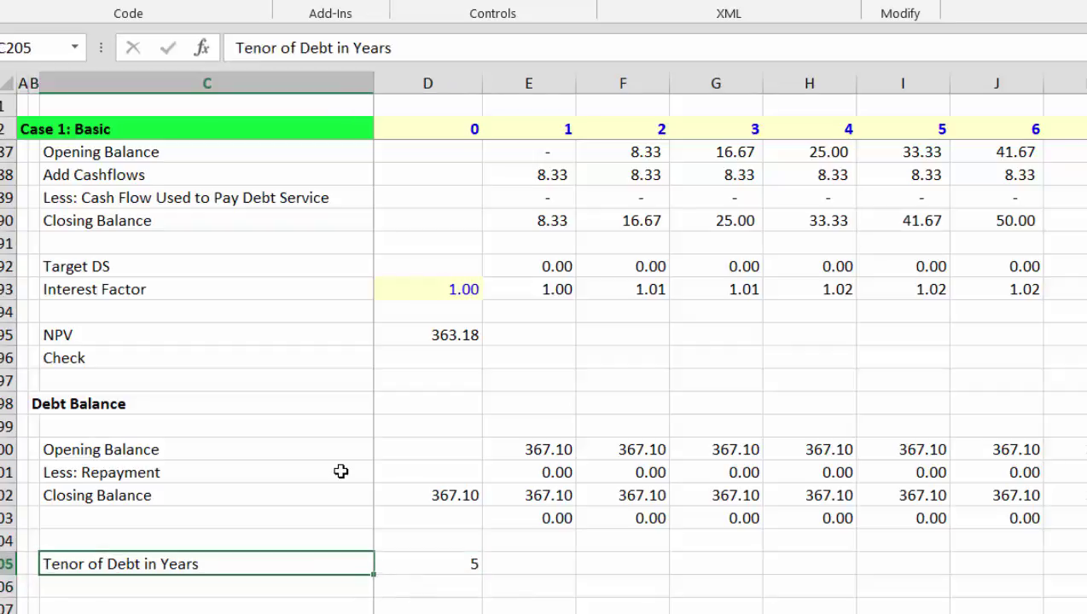
key("shift+Down")
key("ctrl+d")
key("Down")
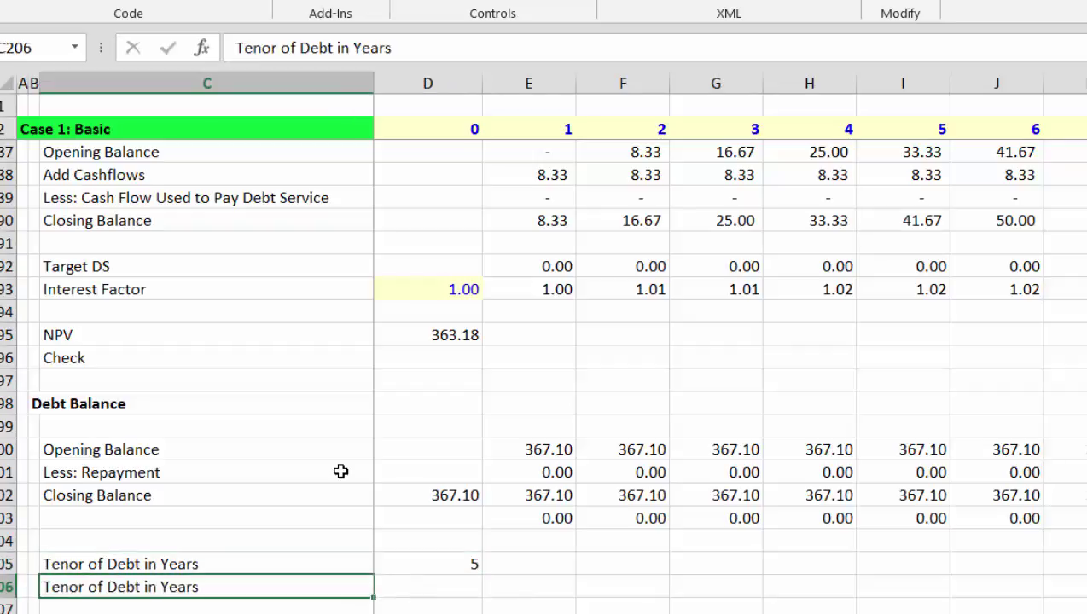
key("BackSpace")
key("BackSpace")
key("BackSpace")
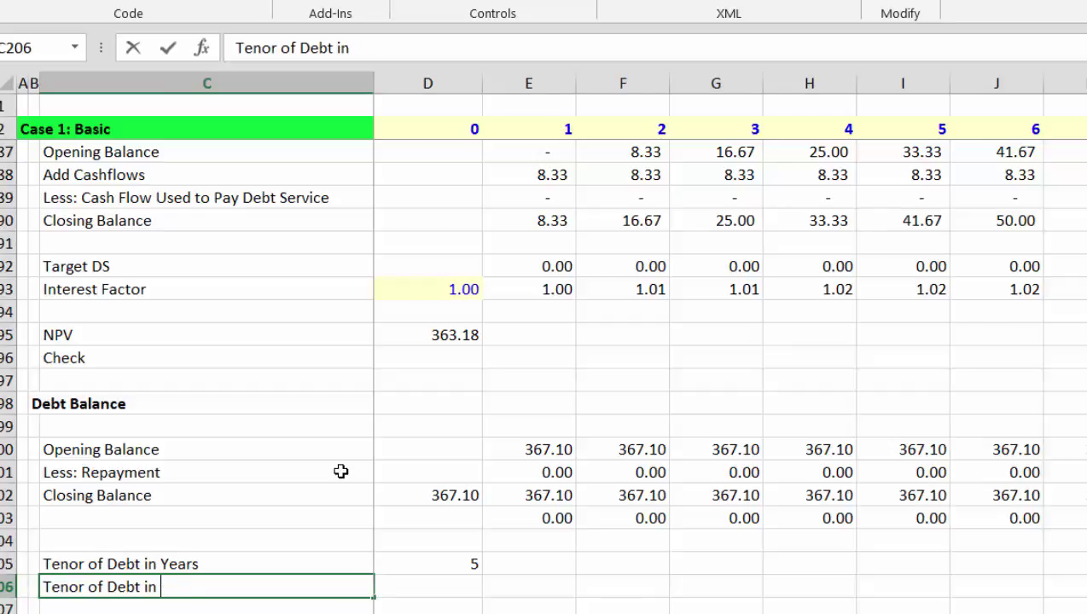
type("Months")
key("Return")
Calculate the Tenor of Debt in Months in D206 as the tenor in years times Months included in Year in Model, =D205*D164.
key("Up")
key("Right")
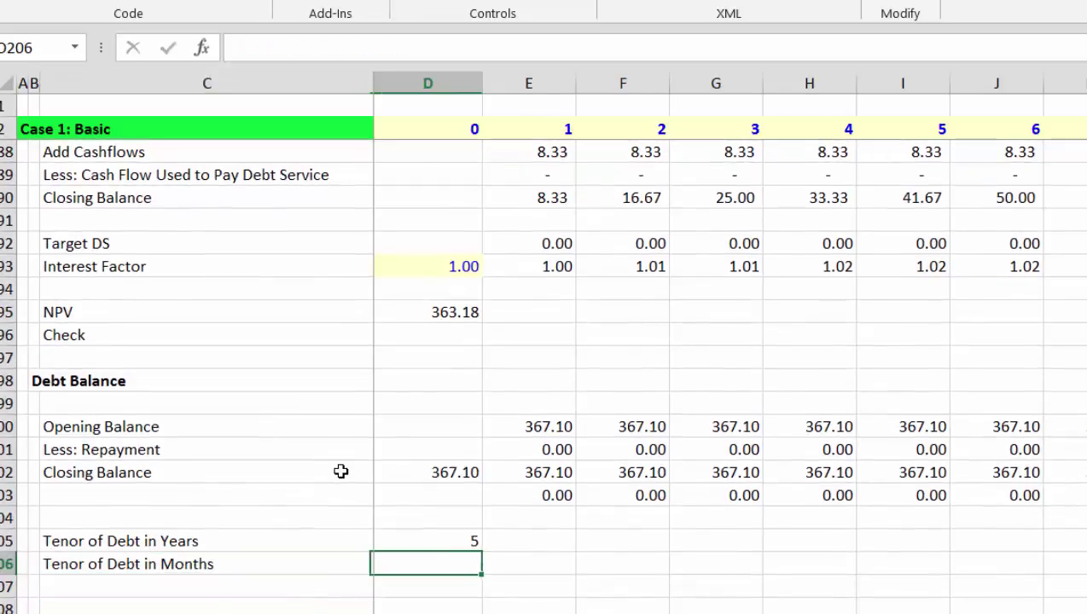
type("=")
key("Up")
type("*")
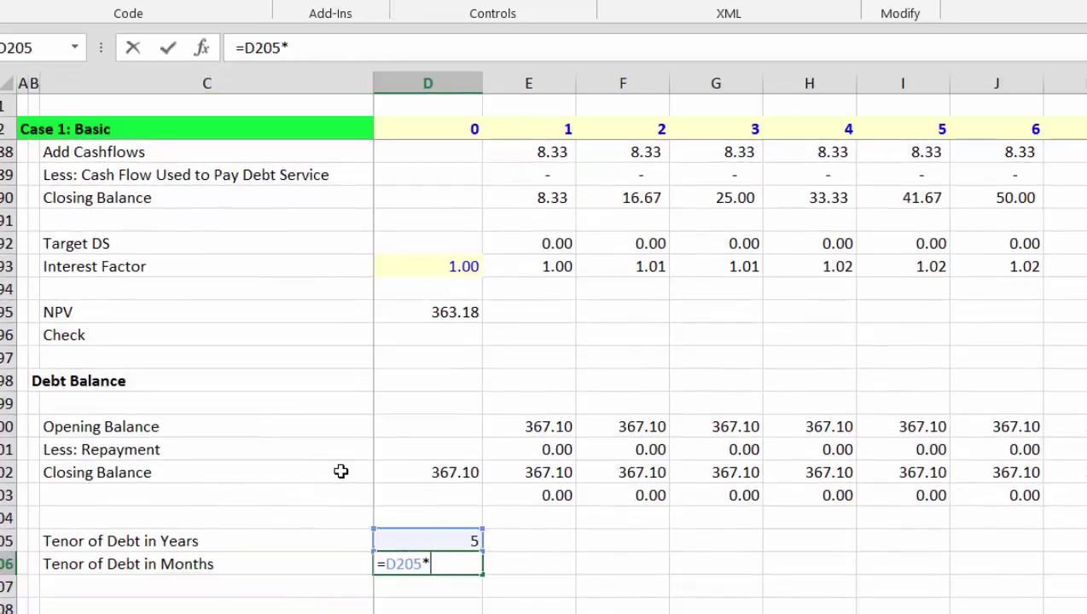
key("Page_Up")
key("Up")
key("Up")
key("Up")
key("Up")
key("Up")
key("Up")
key("Up")
key("Up")
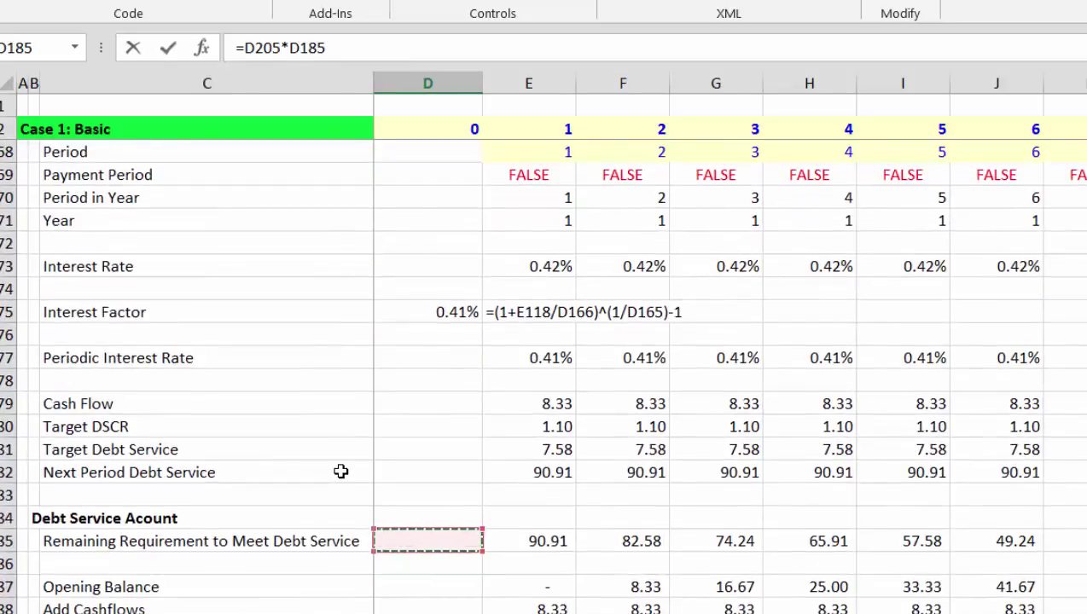
key("Up")
key("Up")
key("Up")
key("Up")
key("Up")
key("Up")
key("Up")
key("Up")
key("Up")
key("Up")
key("Up")
key("Up")
key("Up")
key("Up")
key("Up")
key("Up")
key("Up")
key("Up")
key("Up")
key("Down")
key("Down")
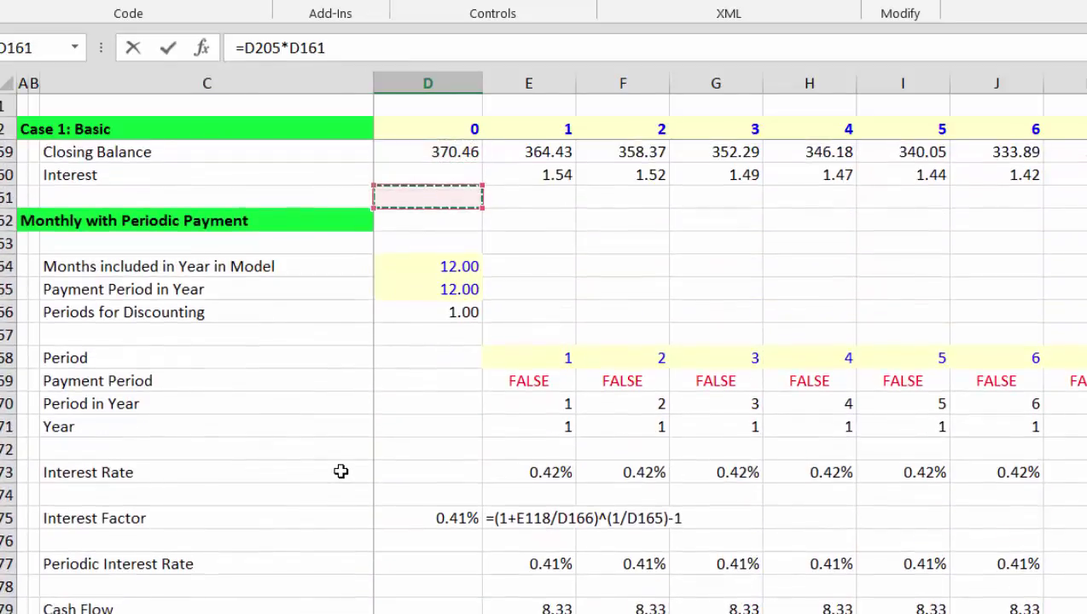
key("Down")
key("Down")
key("Down")
key("Return")
Label C207 "Test" below the Tenor of Debt in Months.
key("Left")
key("Left")
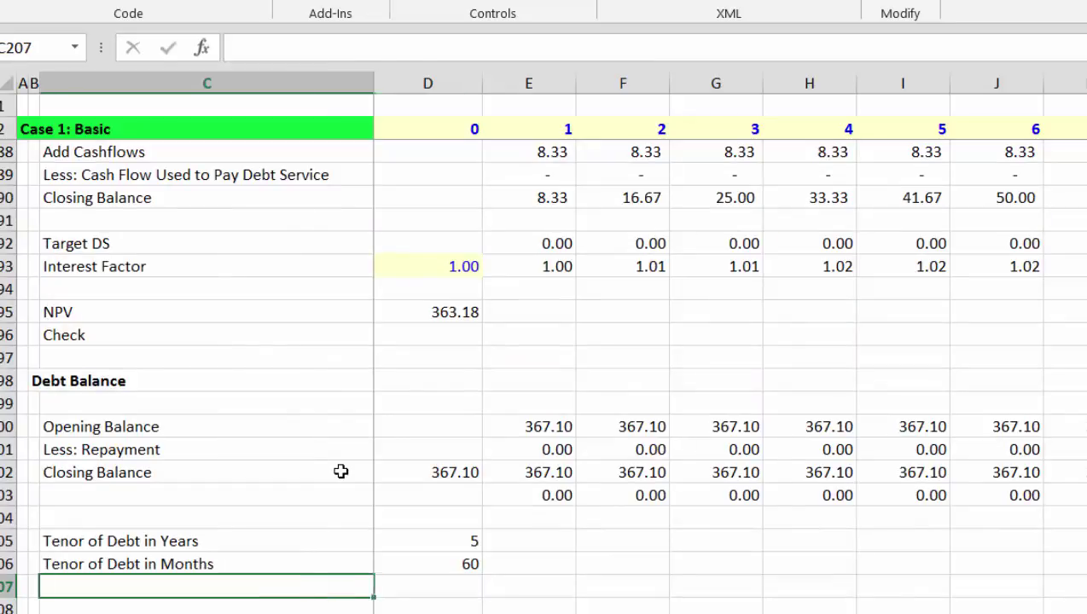
type("Test")
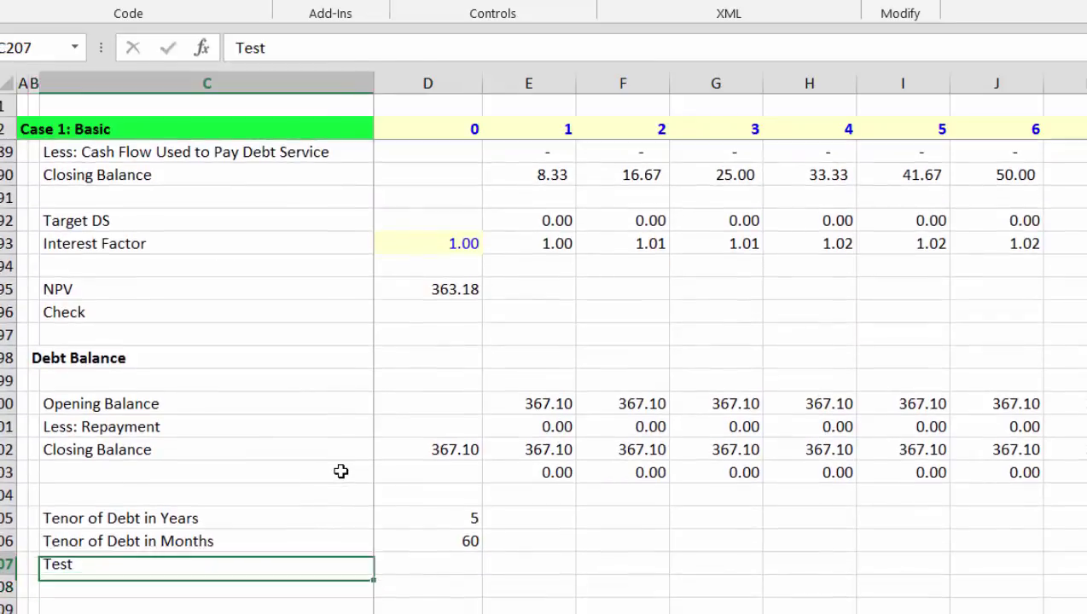
key("Tab")
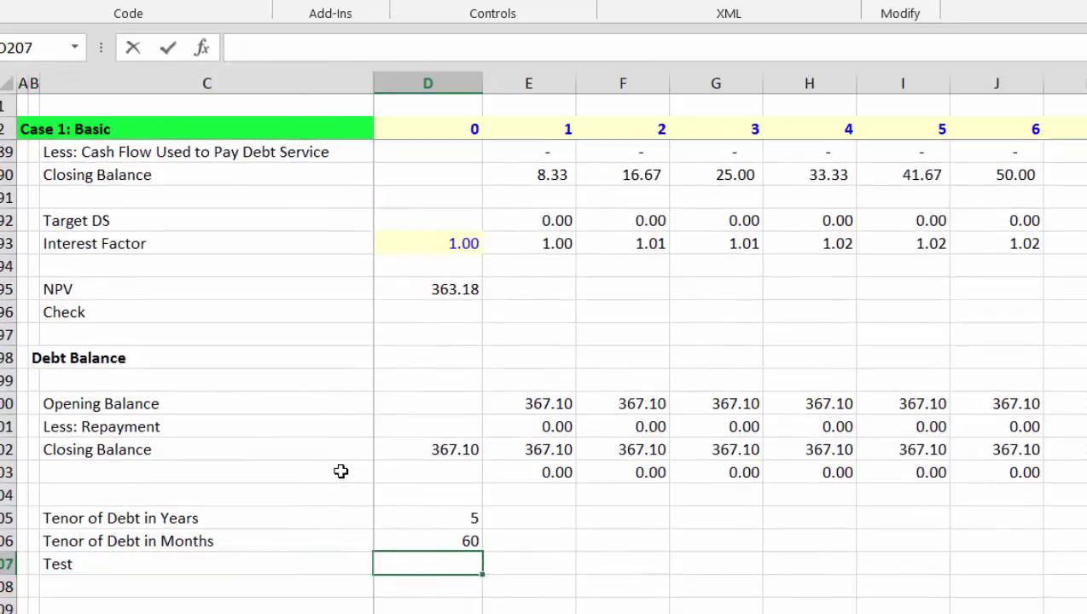
Look up the closing balance at the debt tenor in D207 with =LOOKUP(D206,168:168,202:202), formatted to two decimals.
type("=loo")
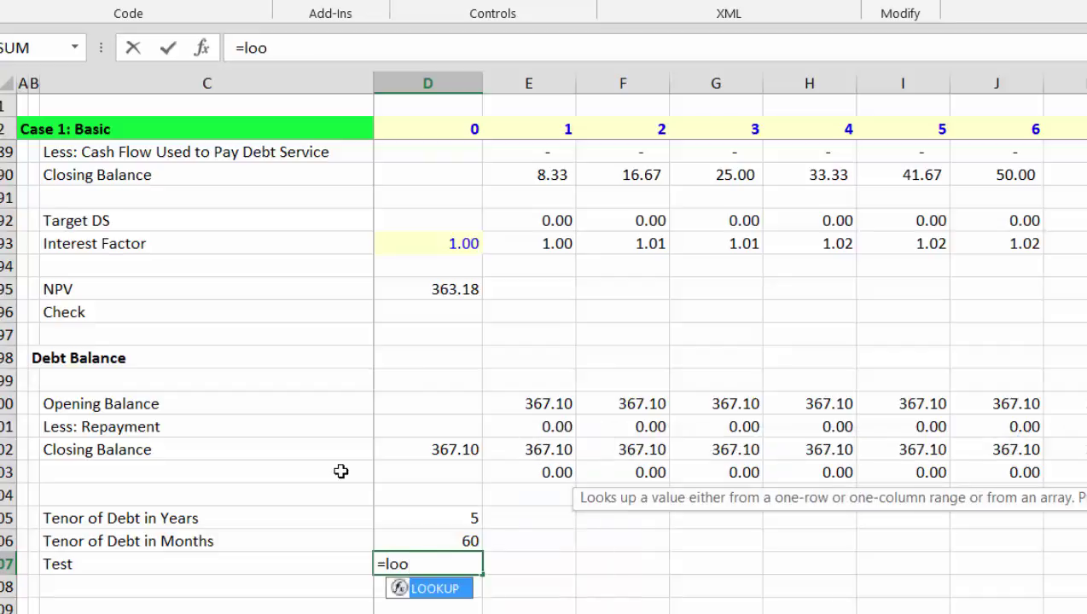
key("Tab")
key("Up")
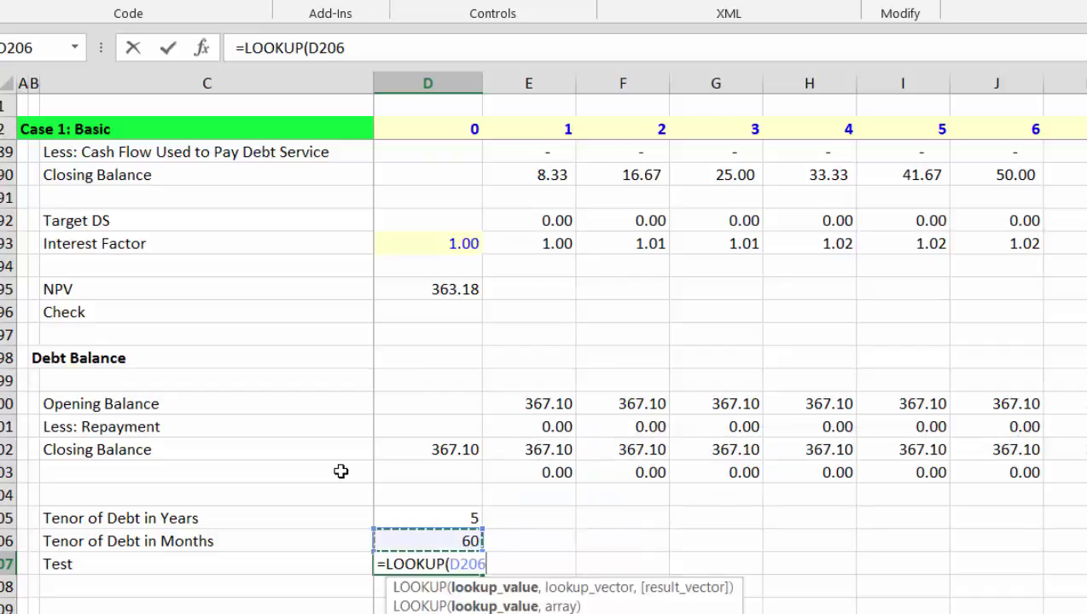
type(",")
key("Up")
key("Up")
key("Up")
key("Up")
key("Up")
key("Up")
key("Up")
key("Up")
key("Up")
key("Up")
key("Up")
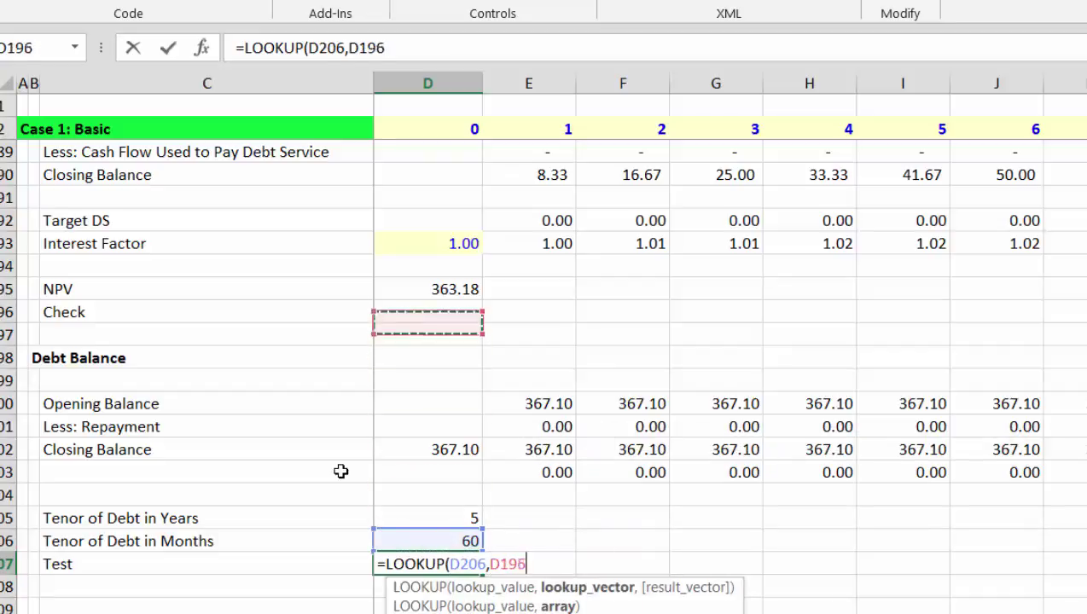
key("Up")
key("Up")
key("Up")
key("Up")
key("Up")
key("Up")
key("Up")
key("Up")
key("Up")
key("Up")
key("Up")
key("Up")
key("Up")
key("Up")
key("Up")
key("Up")
key("Up")
key("Up")
key("Up")
key("Up")
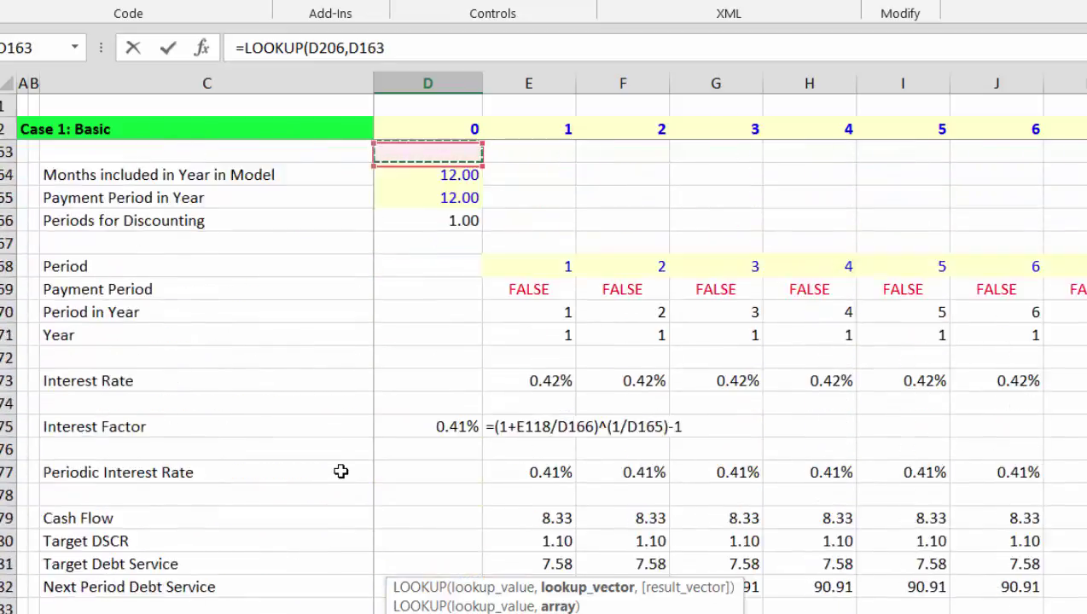
key("Up")
key("Up")
key("Up")
key("Up")
key("Up")
key("Down")
key("Down")
key("Down")
key("Down")
key("Down")
key("Down")
key("Down")
key("Down")
key("Down")
key("Down")
key("Down")
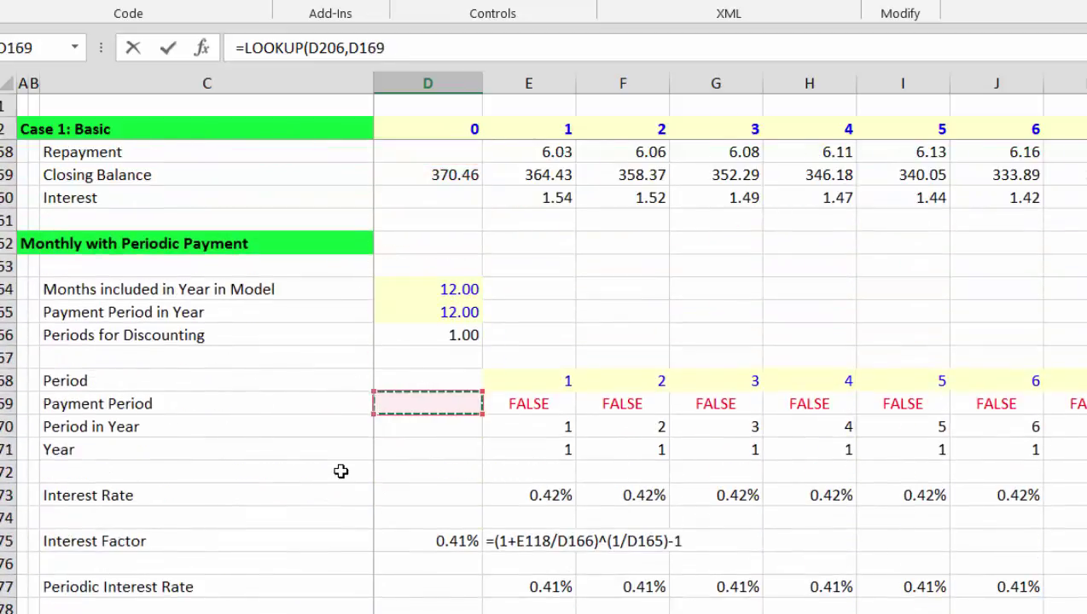
key("Up")
key("shift+space")
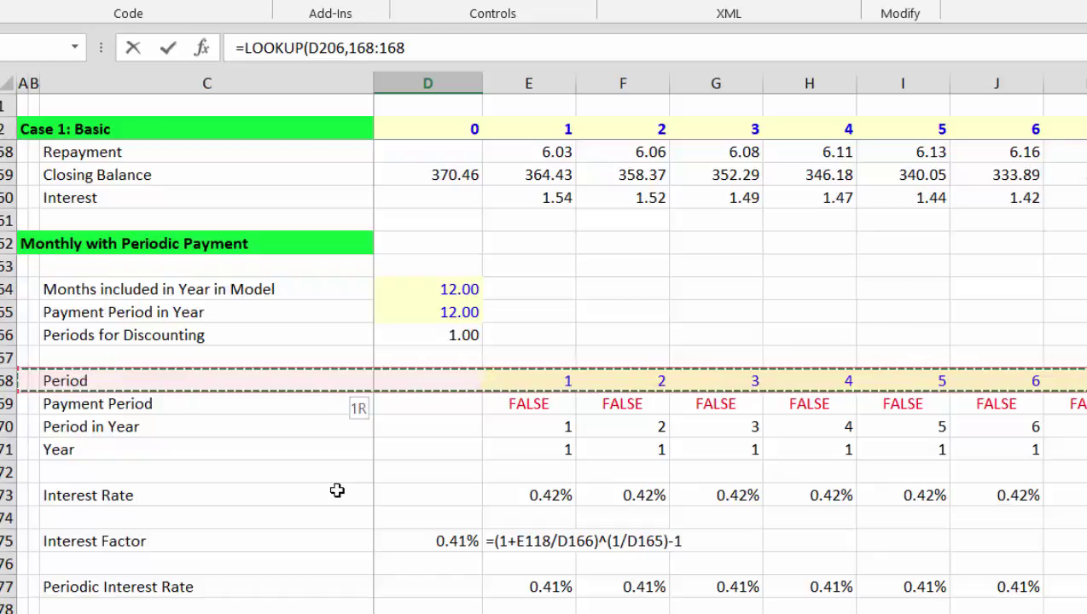
type(",")
key("Down")
key("Up")
key("Up")
key("Up")
key("Up")
key("Up")
key("Up")
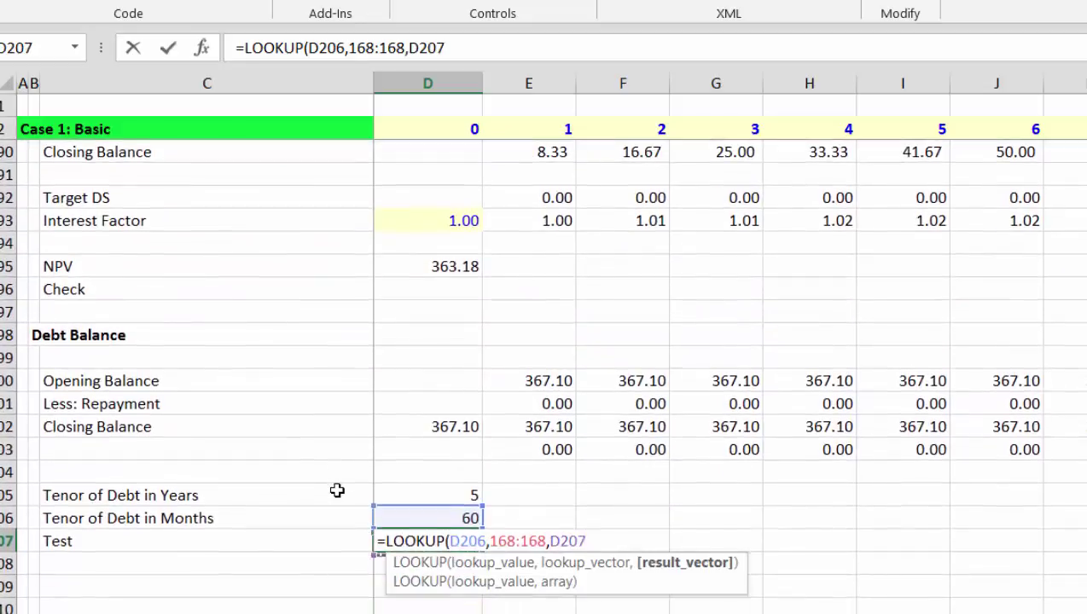
key("shift+space")
key("Return")
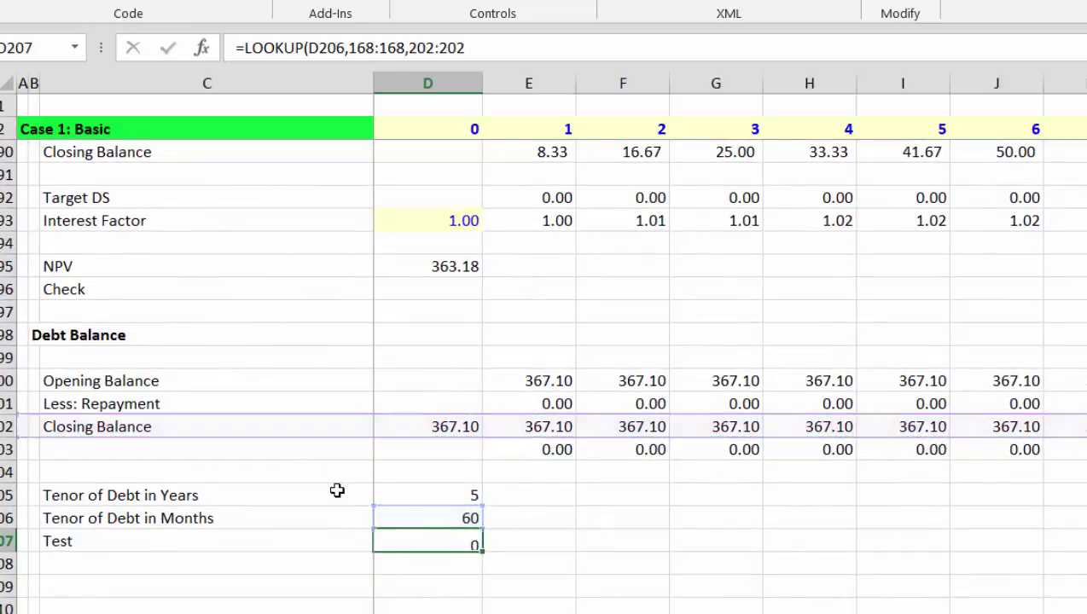
key("Up")
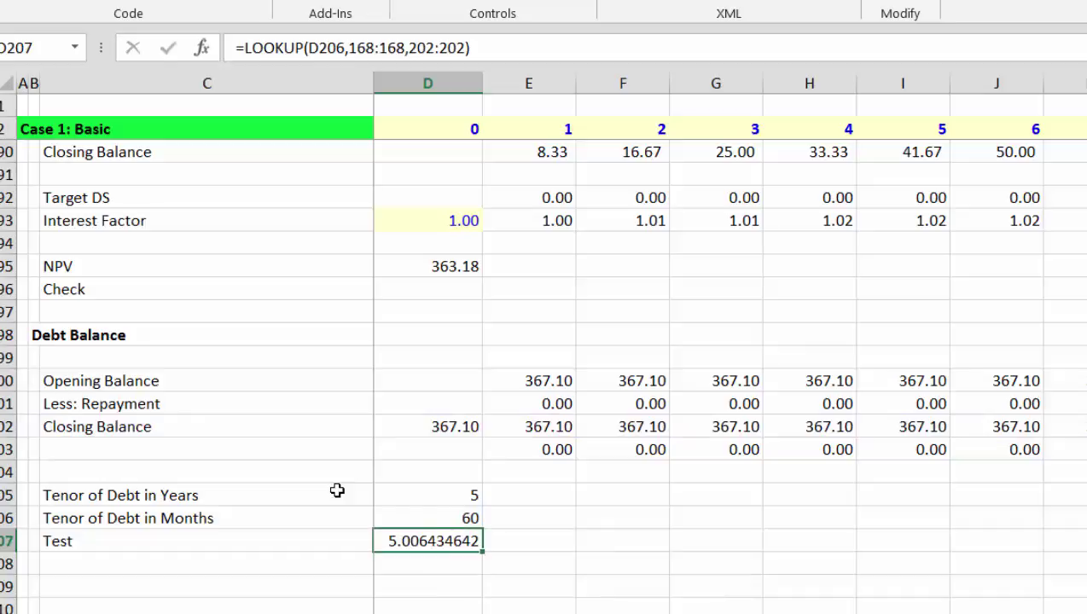
key("ctrl+shift+1")
Link the starting Closing Balance in D202 to the NPV of the annual case with =D120.
key("Up")
key("Up")
key("Up")
key("Up")
key("Up")
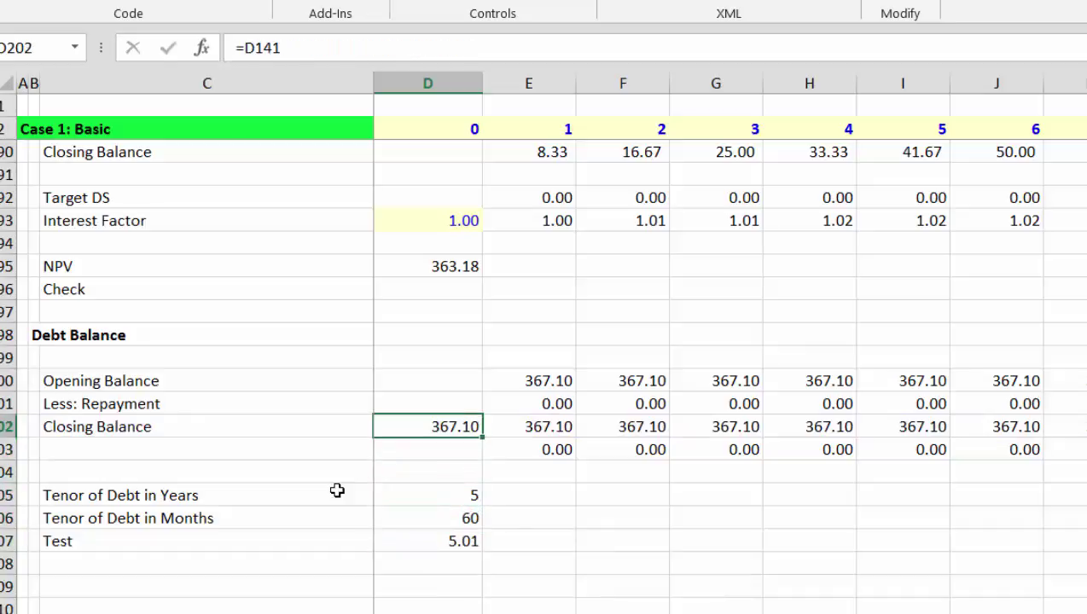
type("=")
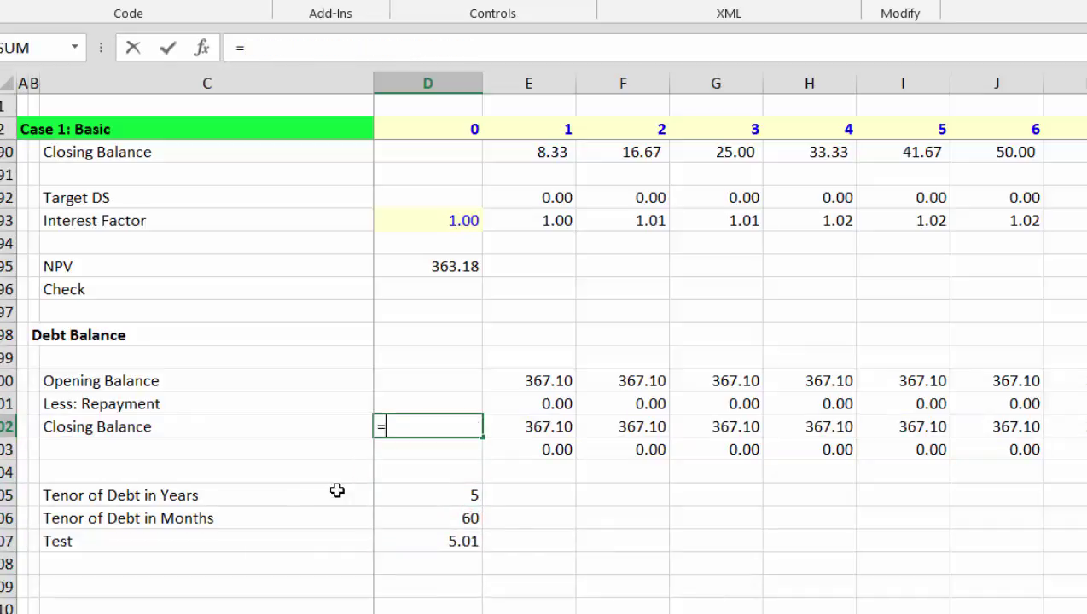
key("Up")
key("Up")
key("Up")
key("Up")
key("Up")
key("Up")
key("Up")
key("Up")
key("Up")
key("Up")
key("Up")
key("Up")
key("Up")
key("Up")
key("Up")
key("Up")
key("Up")
key("Up")
key("Up")
key("Up")
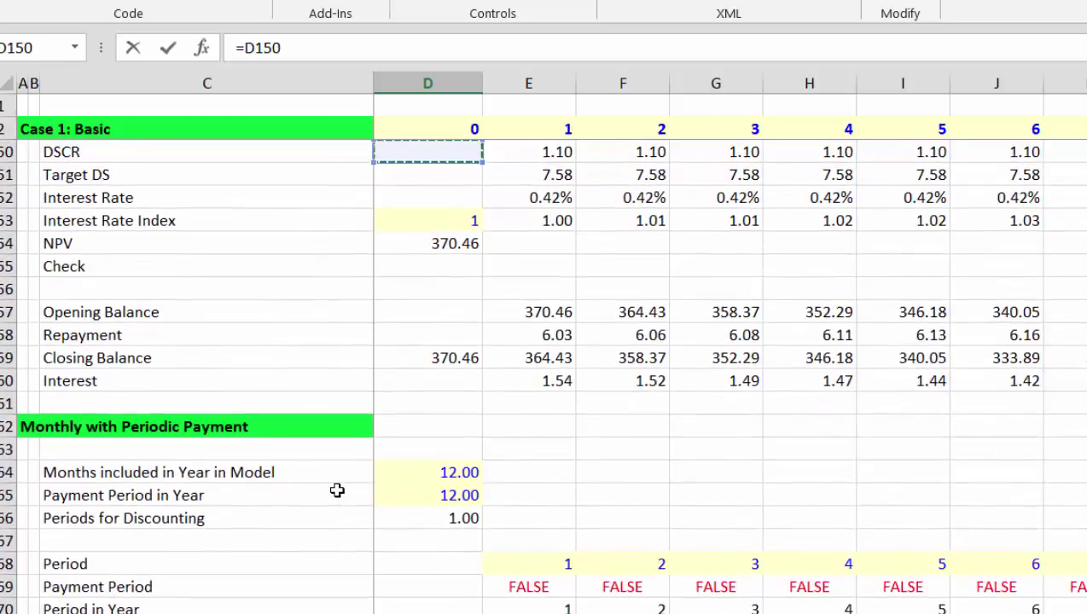
key("Up")
key("Up")
key("Up")
key("Up")
key("Up")
key("Up")
key("Up")
key("Up")
key("Up")
key("Up")
key("Up")
key("Up")
key("Up")
key("Up")
key("Up")
key("Up")
key("Up")
key("Up")
key("Up")
key("Up")
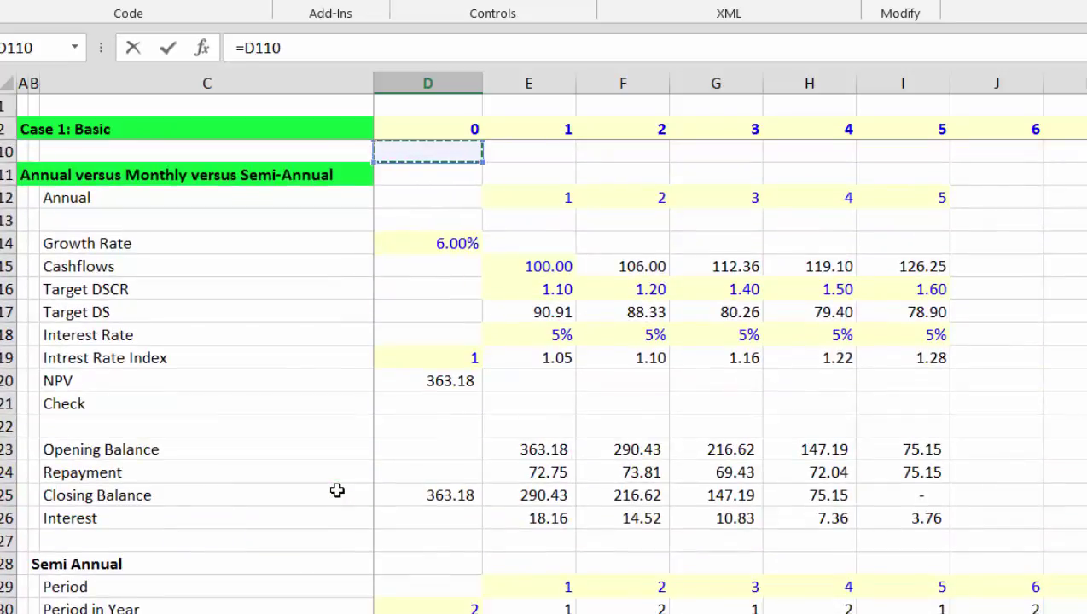
key("Down")
key("Down")
key("Down")
key("Down")
key("Down")
key("Down")
key("Down")
key("Down")
key("Down")
key("Down")
key("Down")
key("Up")
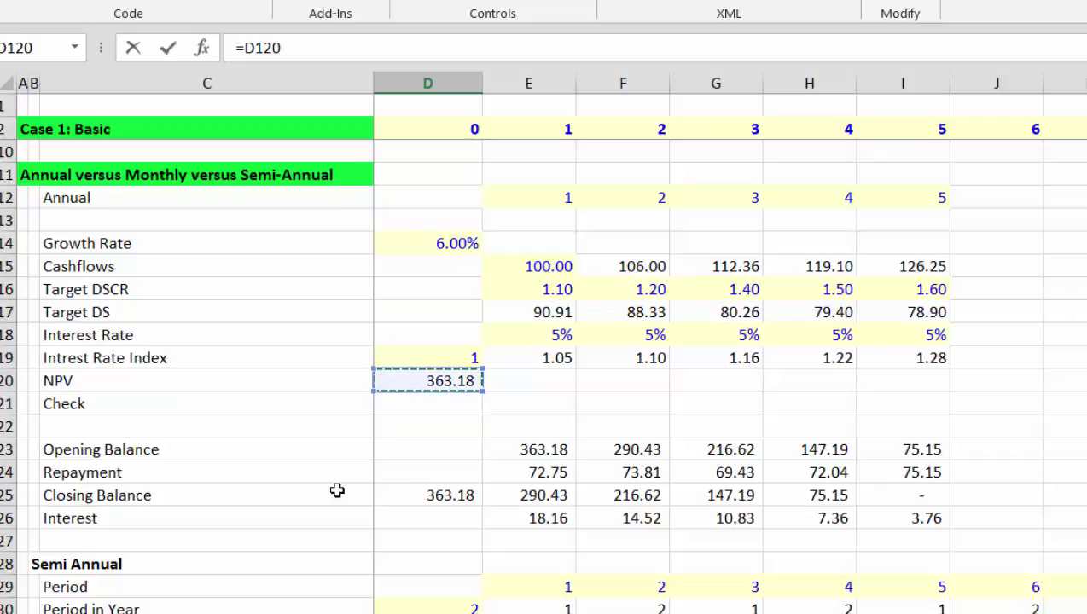
key("Return")
Examine the Test value and the opening and closing balances in the Debt Balance section.
key("Down")
key("Down")
key("Down")
key("Down")
key("Down")
key("Down")
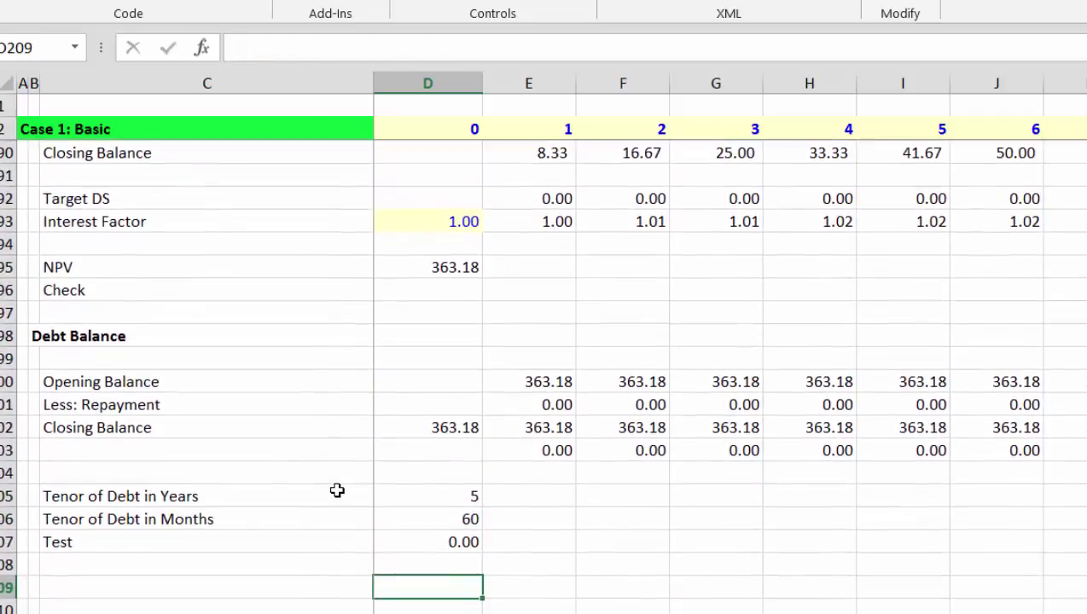
key("Up")
key("Up")
key("Up")
key("Up")
key("Up")
key("Up")
key("Up")
key("Right")
key("Right")
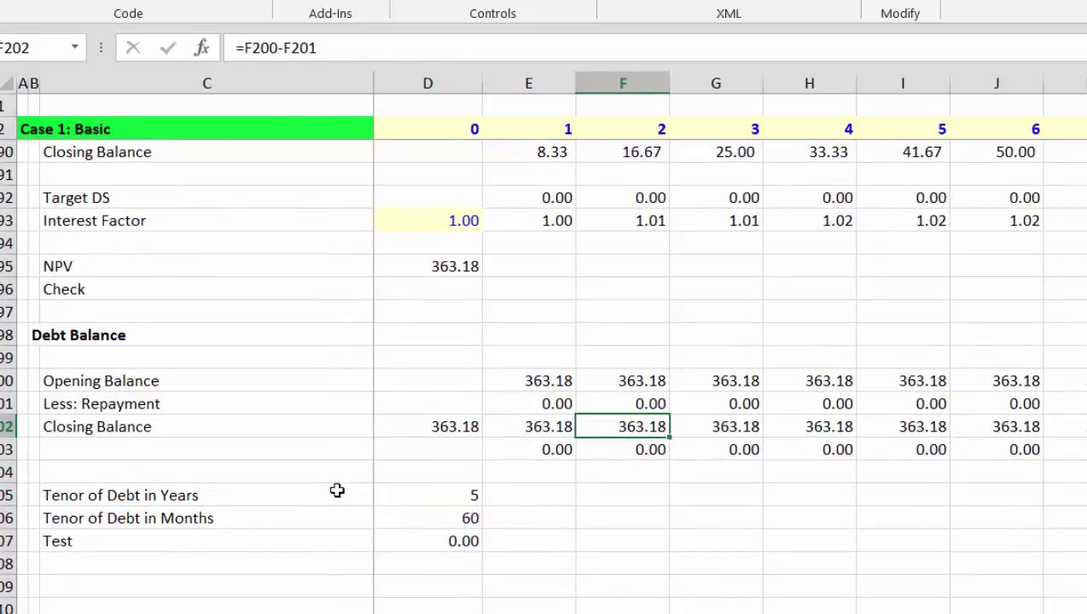
Name the monthly model's block from E168 down to row 203, spanning all periods, Format_area.
key("Left")
key("Up")
key("Up")
key("Up")
key("Up")
key("Up")
key("Up")
key("Up")
key("Up")
key("Up")
key("Up")
key("Up")
key("Up")
key("Up")
key("Up")
key("Up")
key("Up")
key("Up")
key("Up")
key("Up")
key("Up")
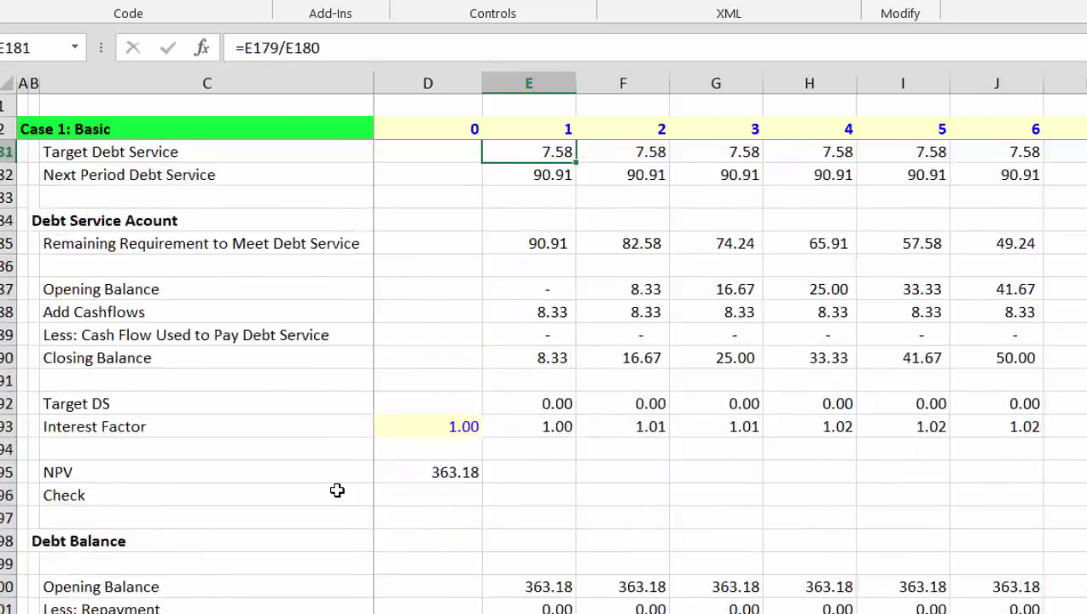
key("Up")
key("Up")
key("Up")
key("Up")
key("Up")
key("Up")
key("Up")
key("Up")
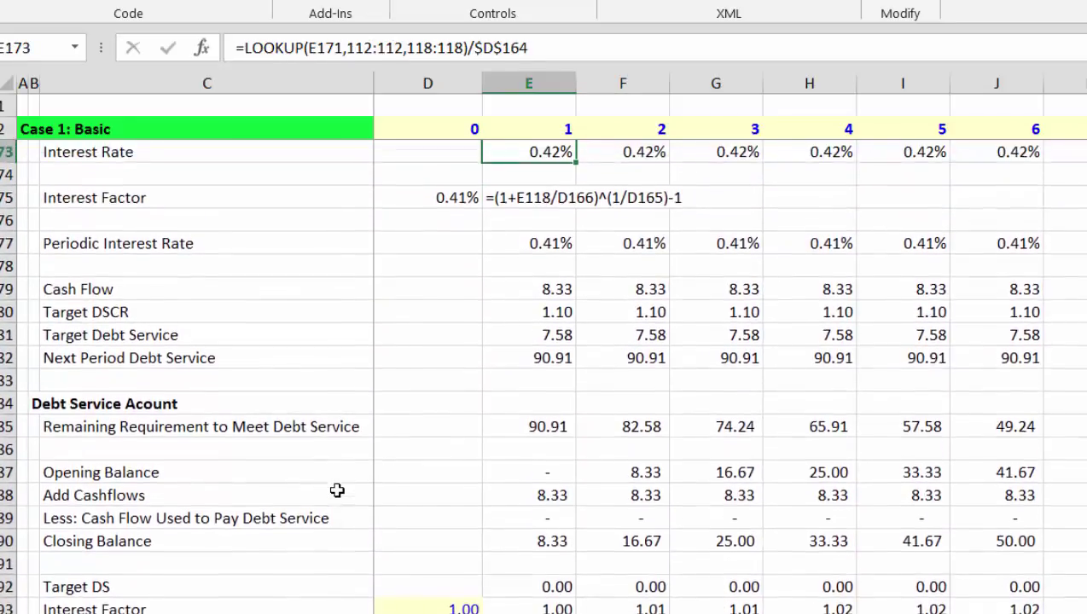
key("Up")
key("Up")
key("Up")
key("Up")
key("Up")
key("Up")
key("Up")
key("Down")
key("Down")
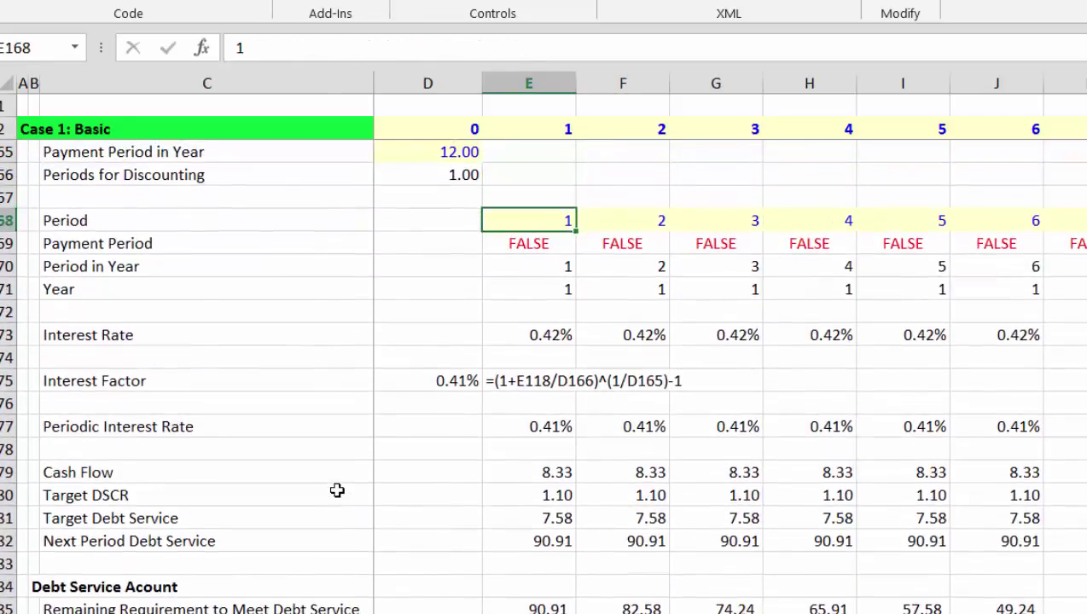
key("ctrl+shift+Right")
key("shift+Down")
key("shift+Down")
key("shift+Down")
key("shift+Down")
key("shift+Down")
key("shift+Down")
key("shift+Down")
key("shift+Down")
key("shift+Down")
key("shift+Down")
key("shift+Down")
key("shift+Down")
key("shift+Down")
key("shift+Down")
key("shift+Down")
key("shift+Down")
key("shift+Down")
key("shift+Down")
key("shift+Down")
key("shift+Down")
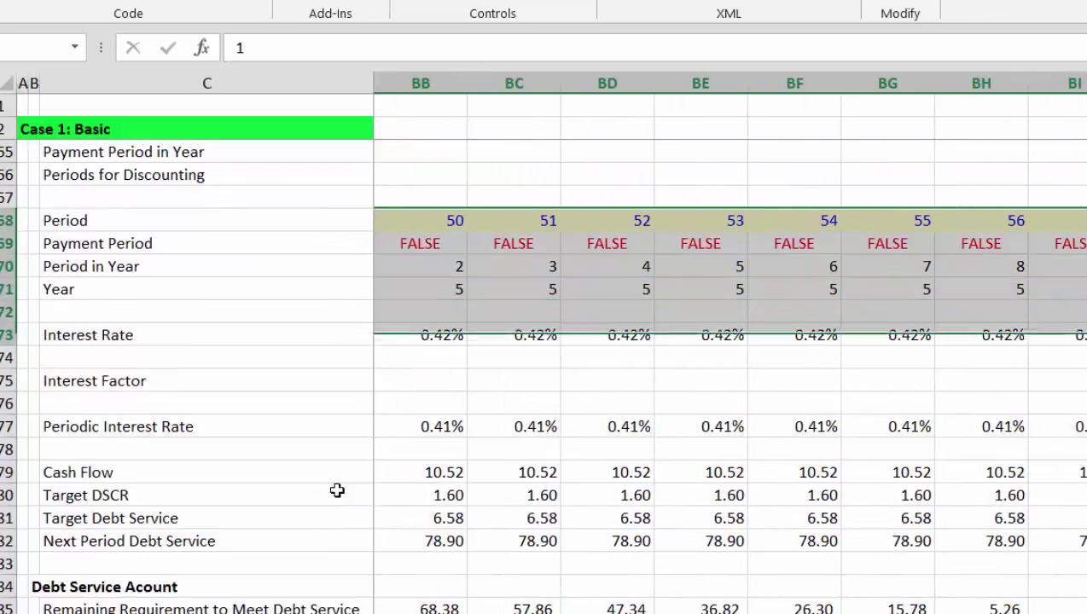
key("shift+Down")
key("shift+Down")
key("shift+Down")
key("shift+Down")
key("shift+Down")
key("shift+Down")
key("shift+Down")
key("shift+Down")
key("shift+Down")
key("shift+Down")
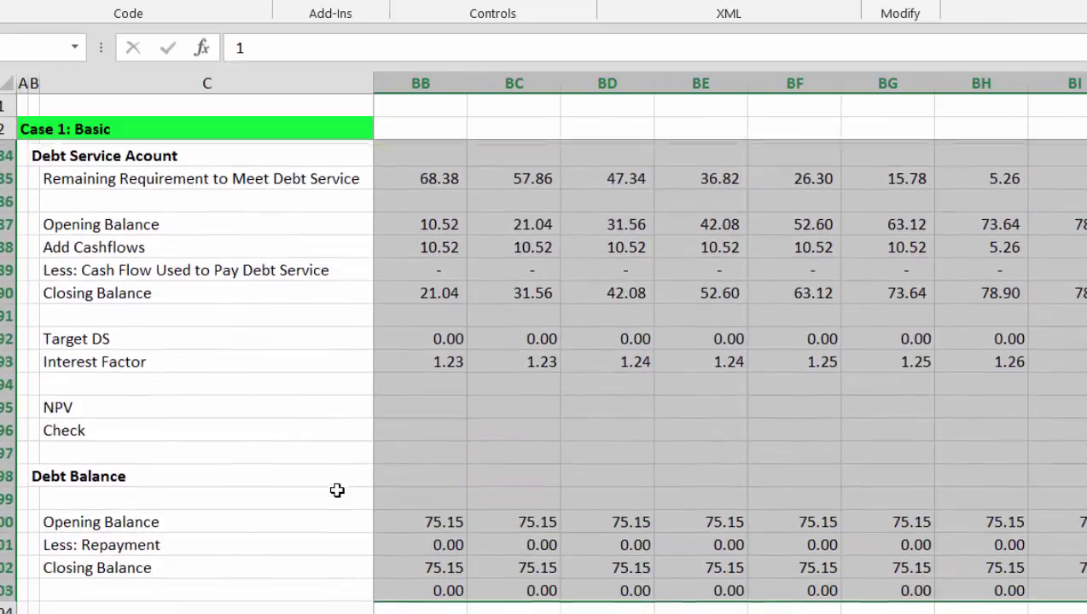
key("ctrl+shift+Down")
key("ctrl+shift+Up")
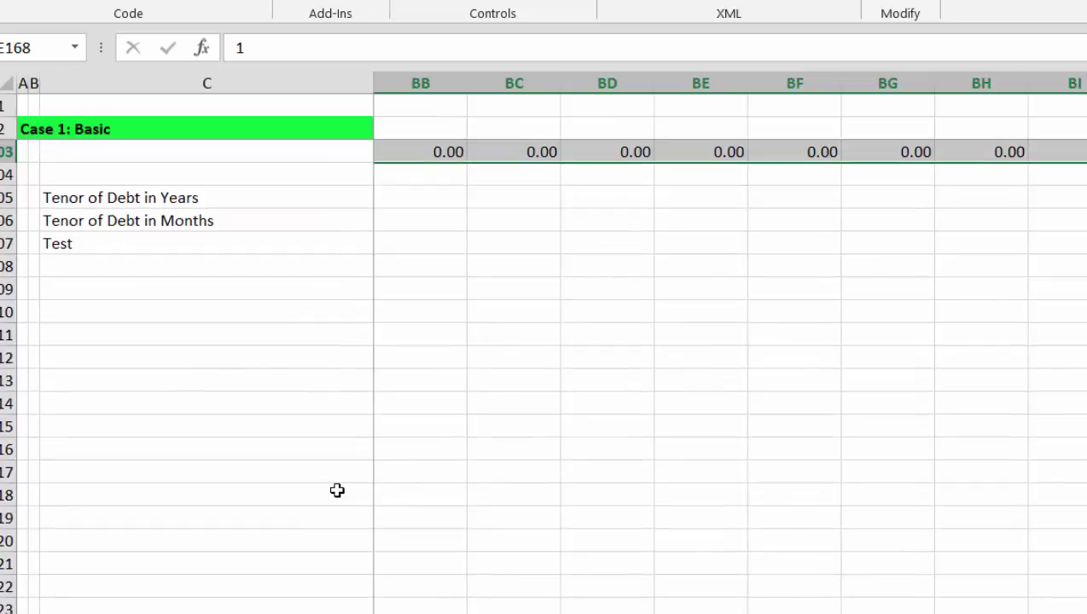
left_click(52, 52)
type("Format_area")
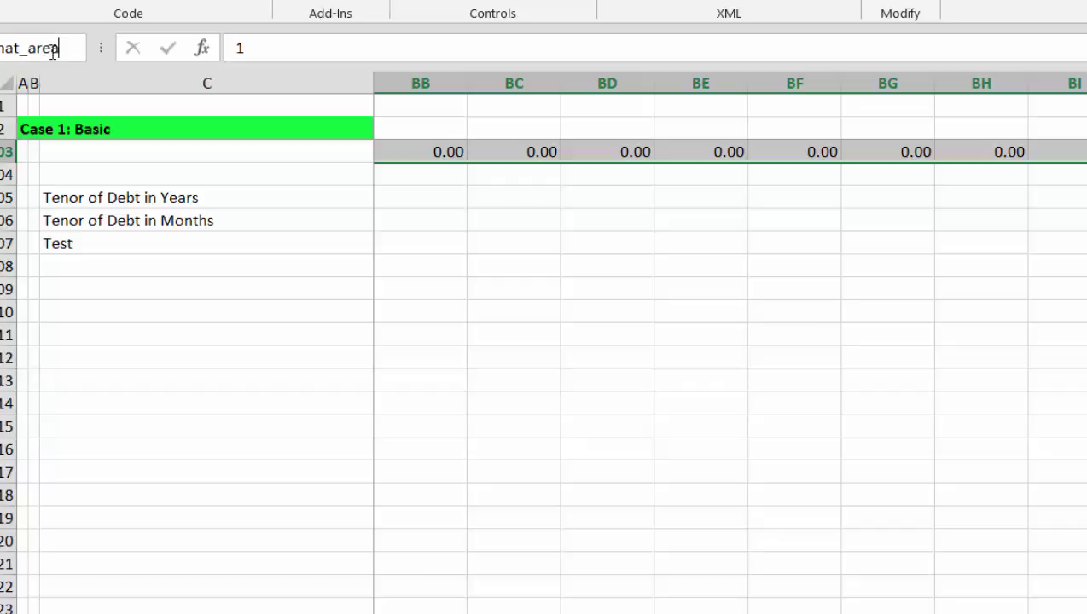
key("Return")
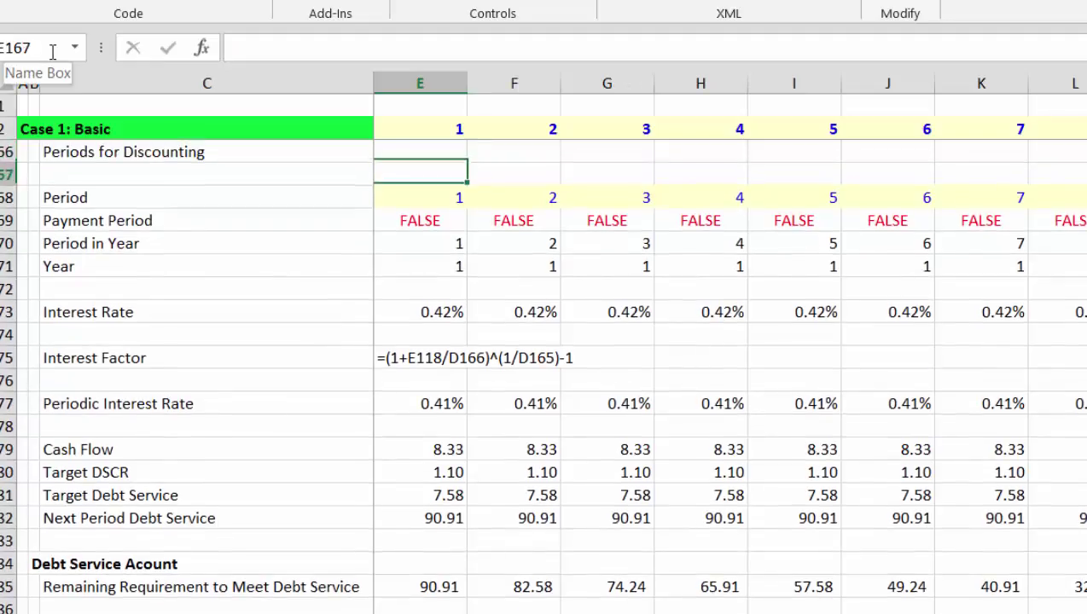
Start a formula-based conditional formatting rule for cell E168 with the condition =E$169=true.
key("Right")
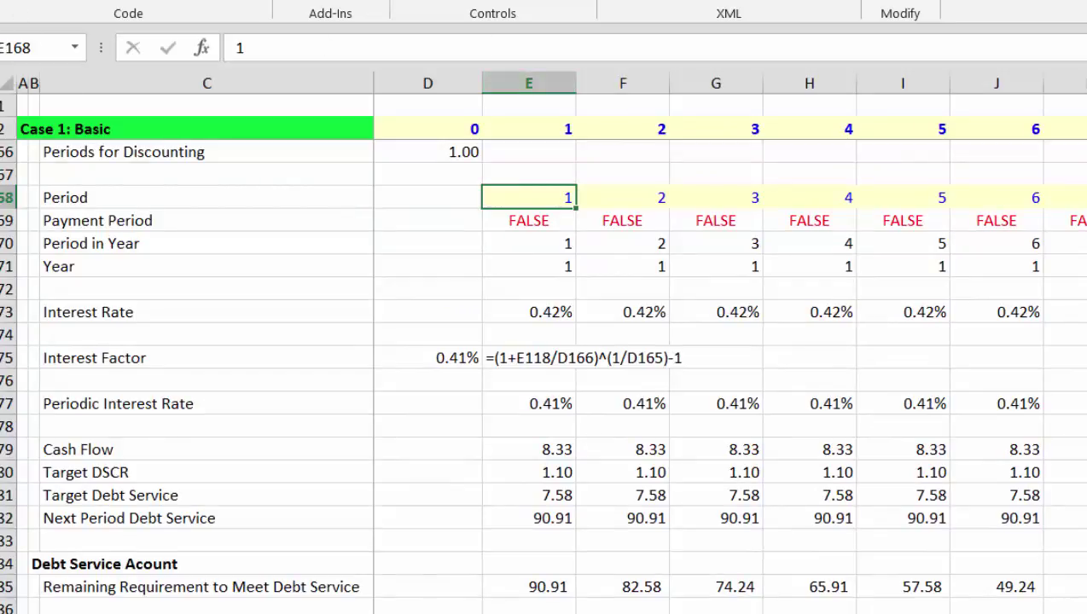
key("alt+h")
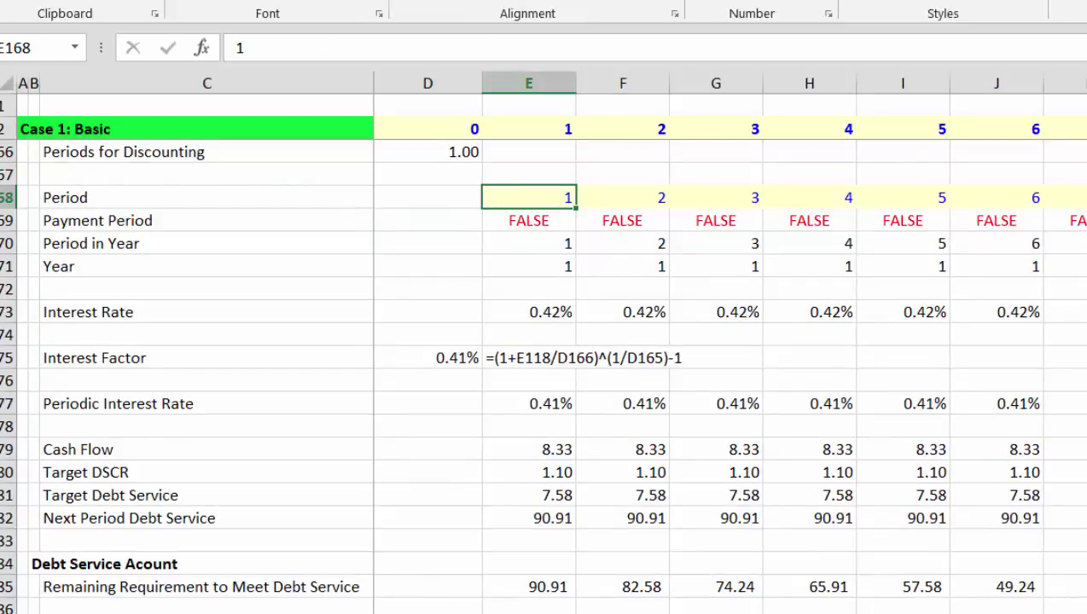
key("l")
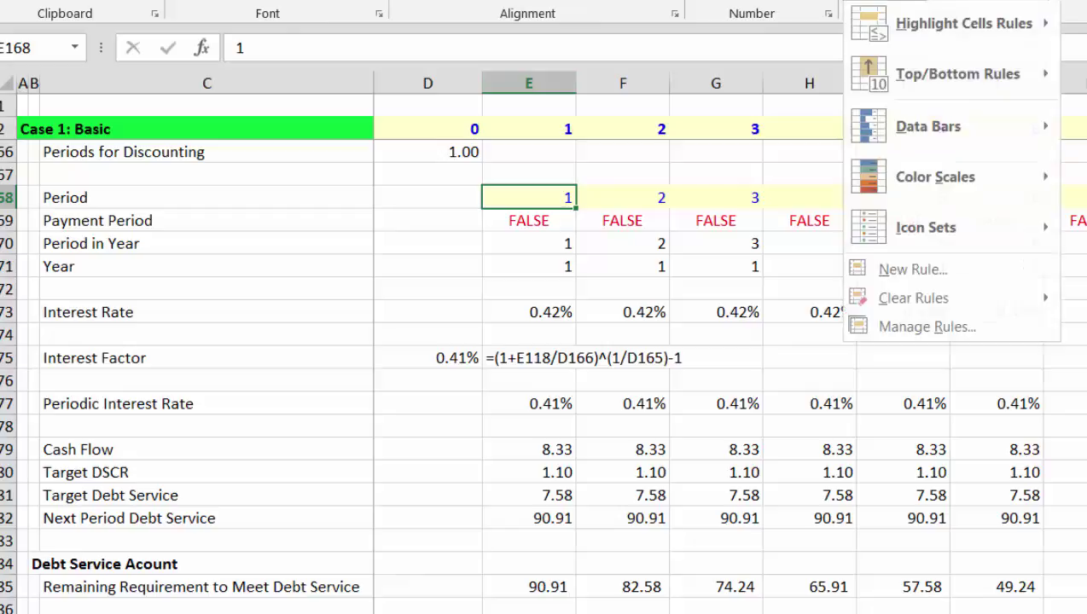
left_click(898, 285)
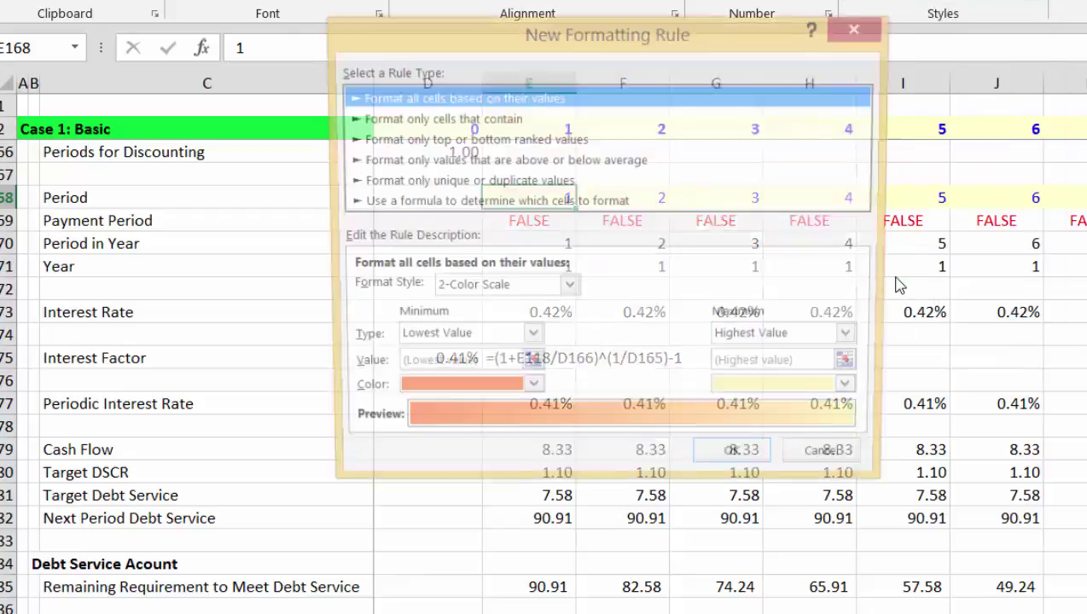
left_click(415, 205)
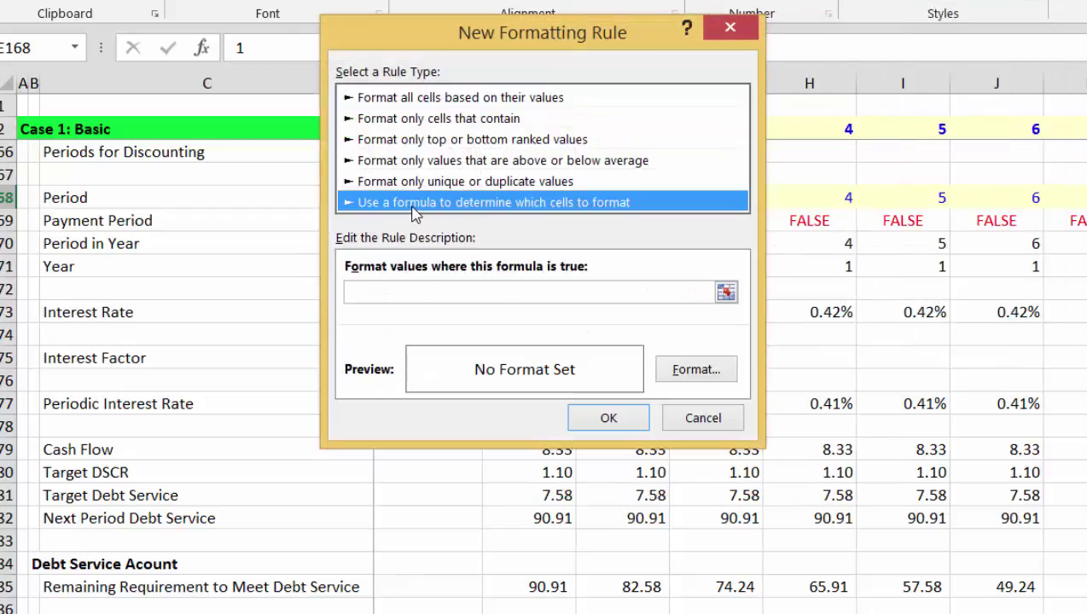
left_click(431, 293)
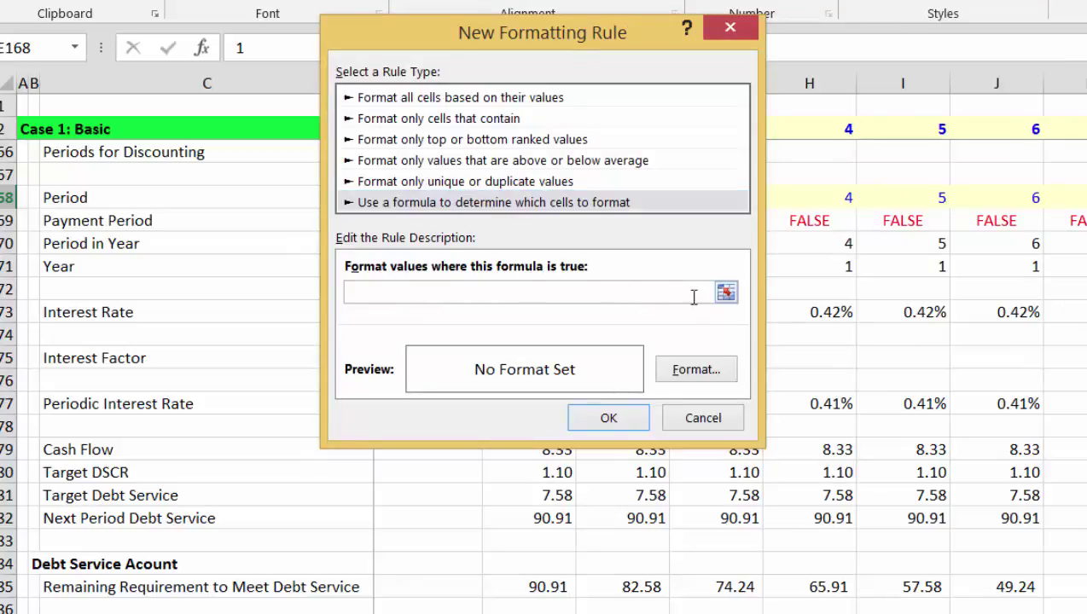
left_click(726, 294)
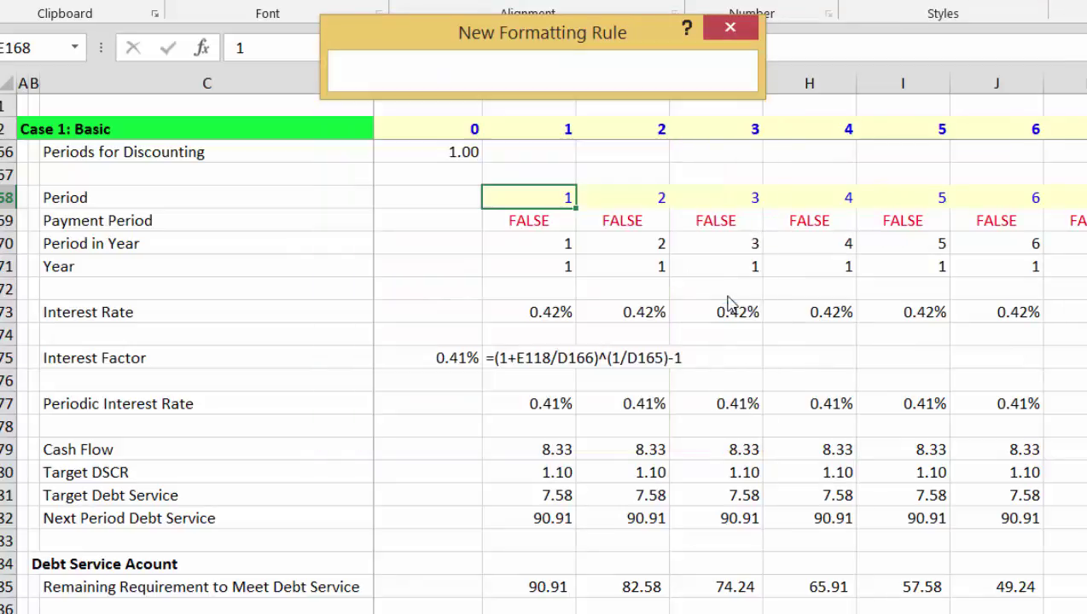
left_click(529, 223)
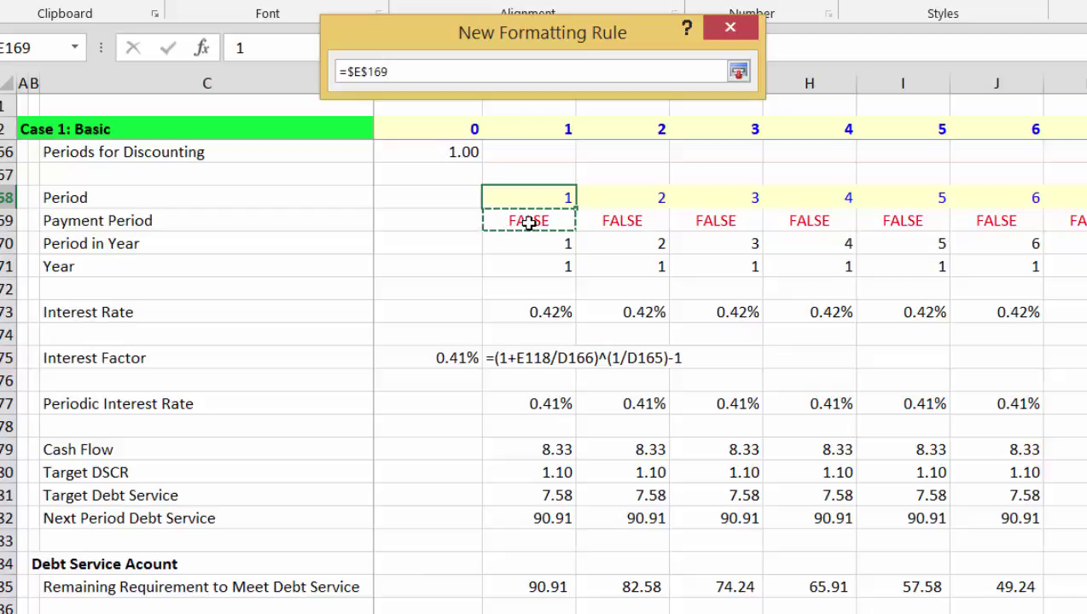
key("F4")
type("=true")
key("Return")
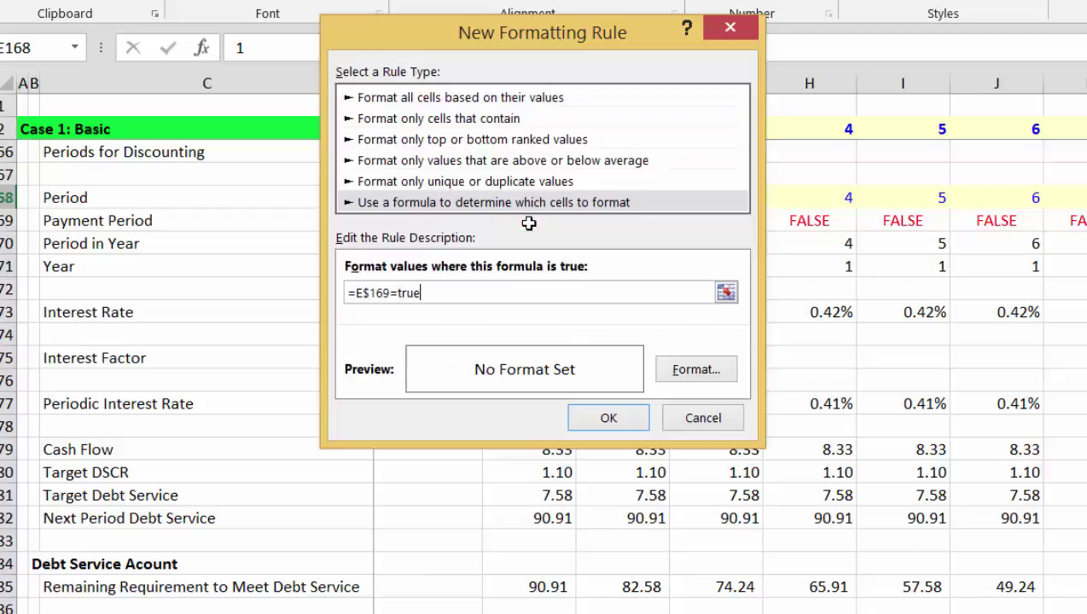
Give the new rule a light gold background fill and create it.
left_click(683, 374)
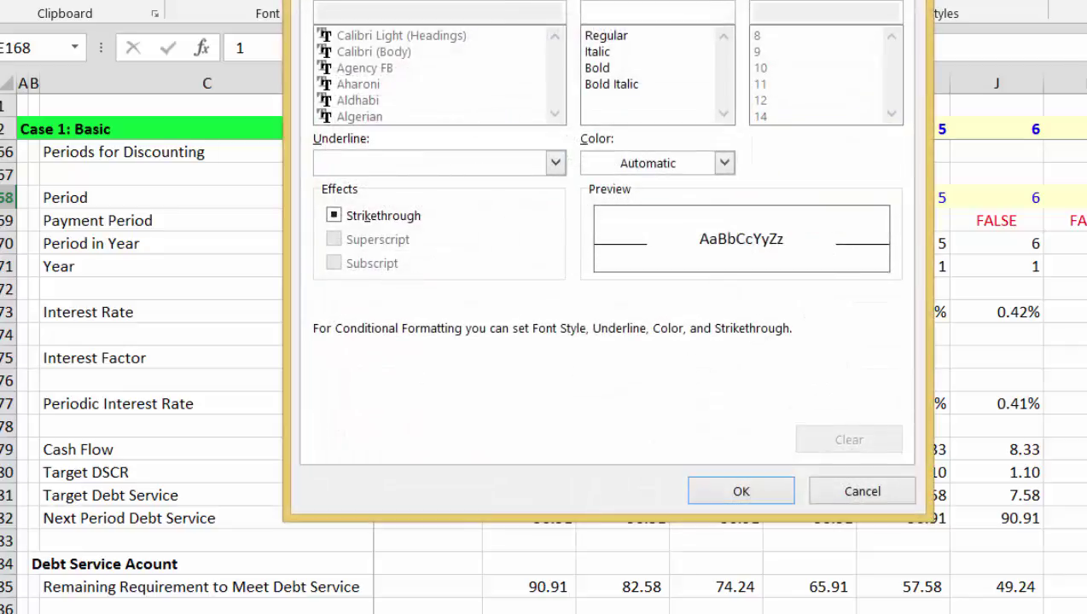
left_click(499, 1)
left_click(483, 73)
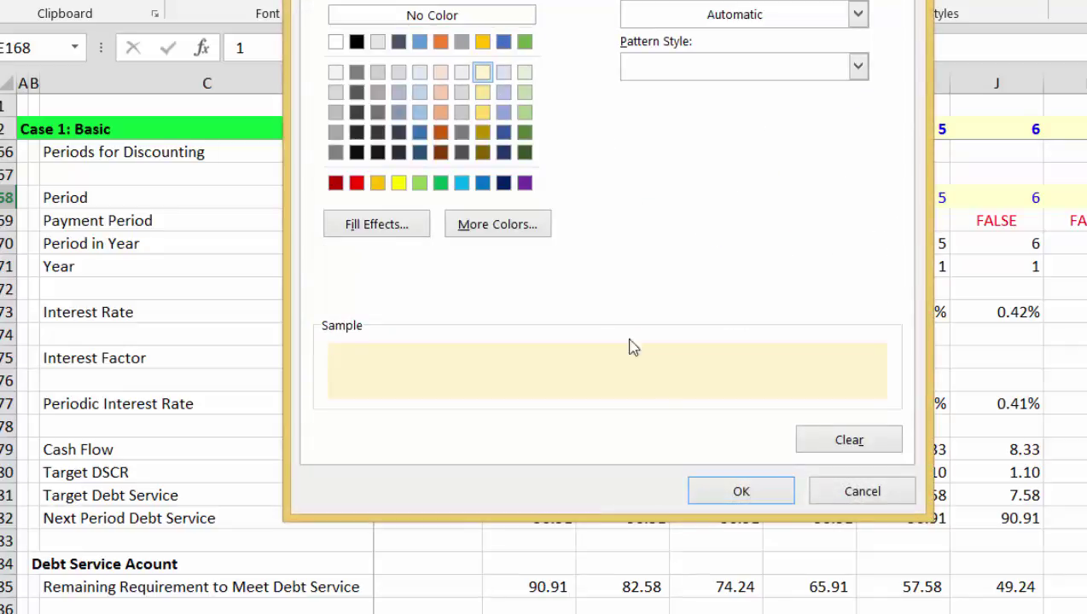
left_click(719, 494)
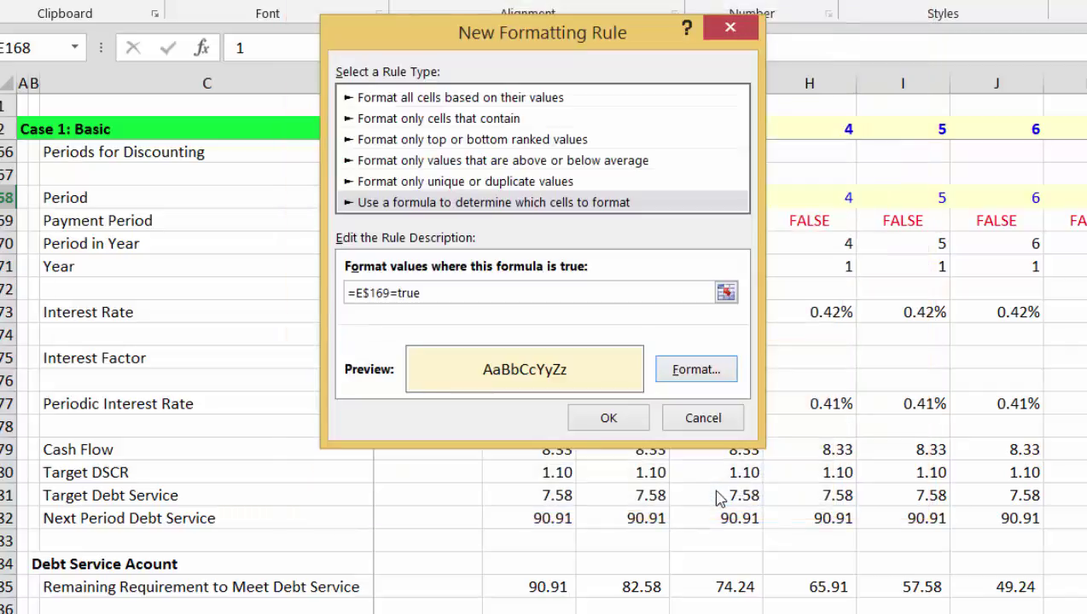
left_click(609, 419)
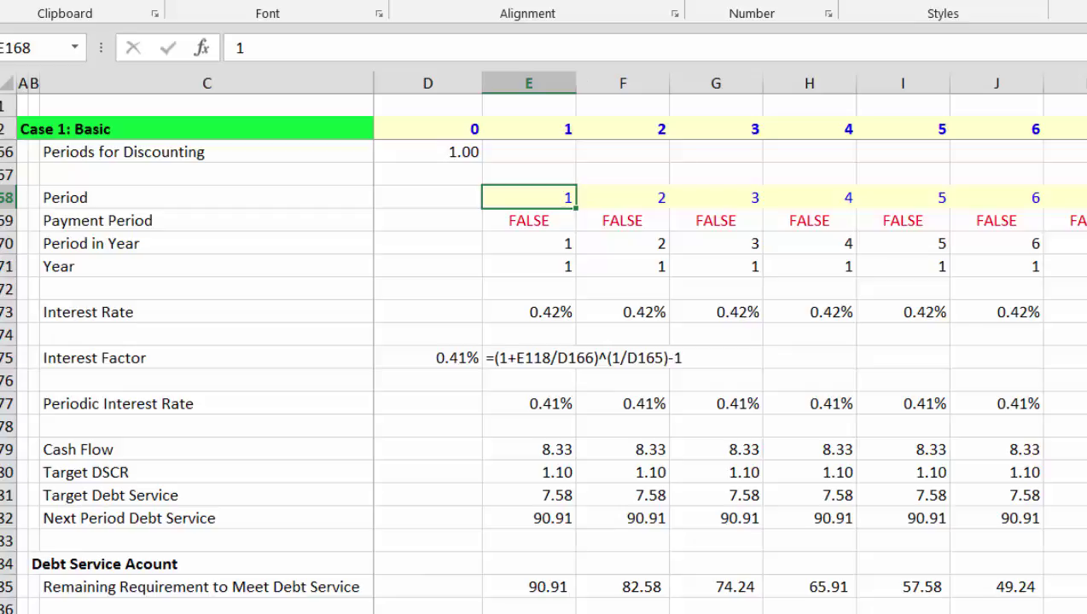
Extend the =E$169=TRUE rule from E168 to the named formatting area covering E168:BL203.
left_click(871, 2)
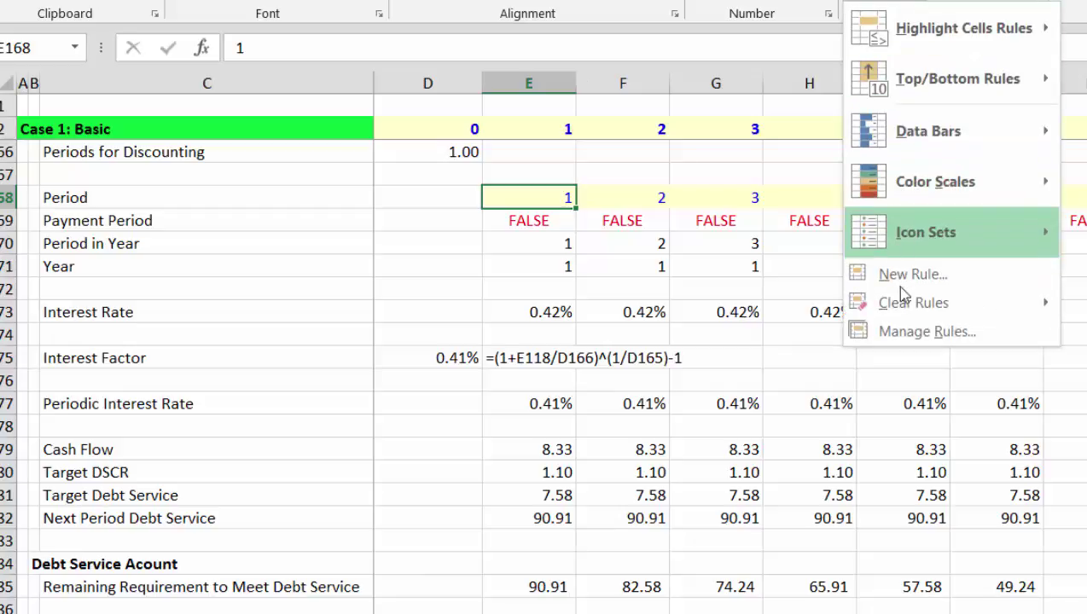
left_click(910, 335)
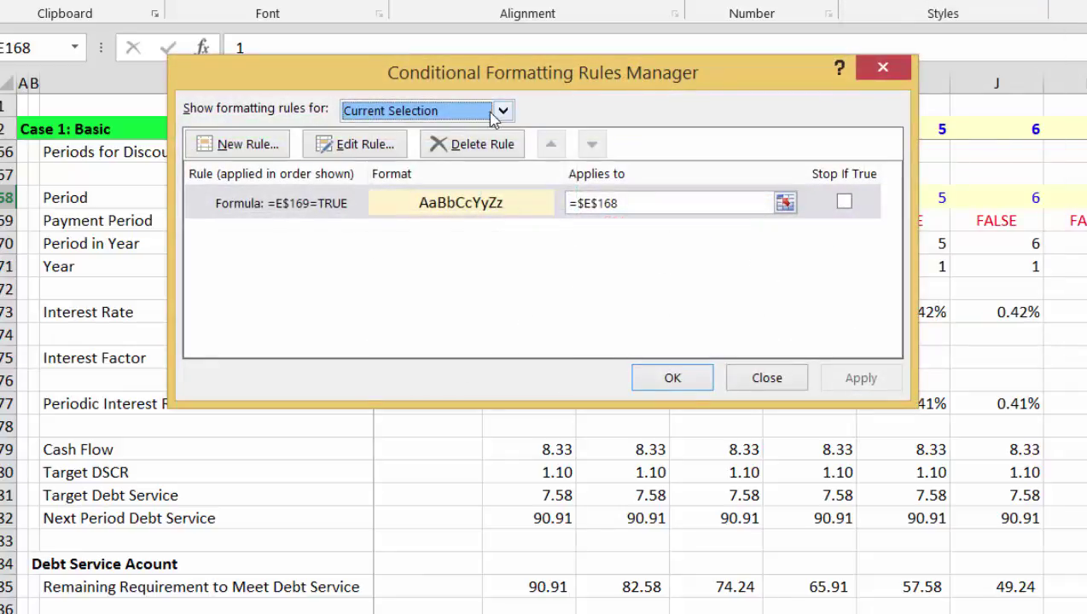
left_click(505, 112)
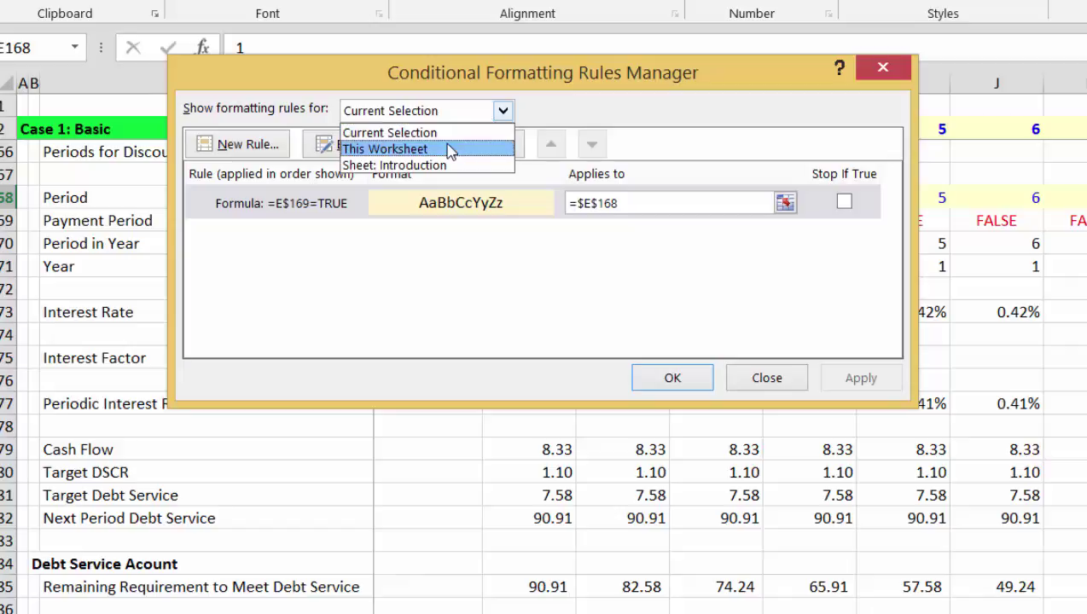
left_click(449, 149)
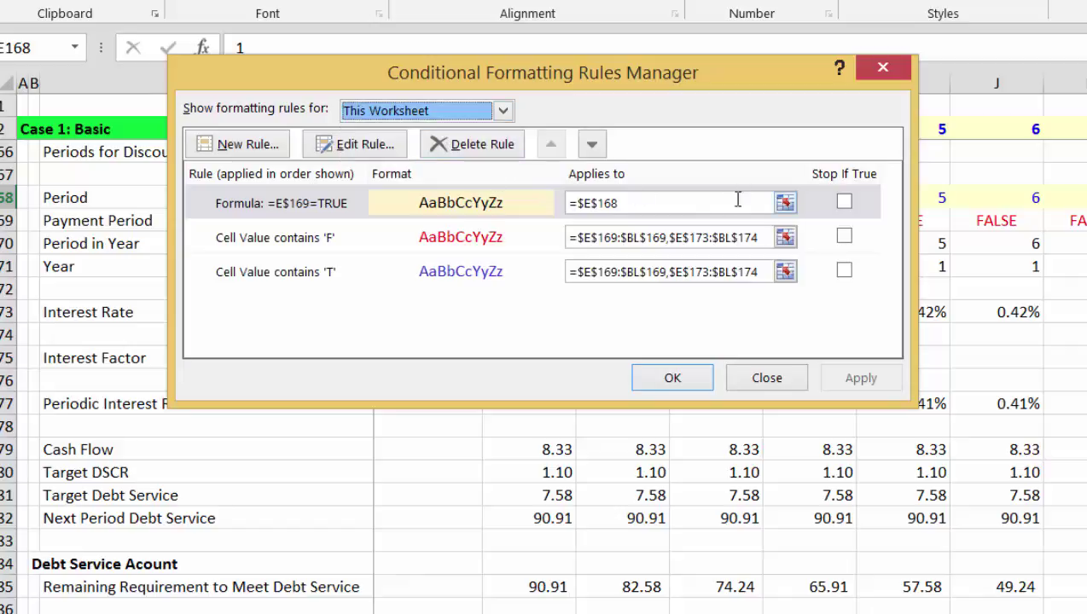
key("BackSpace")
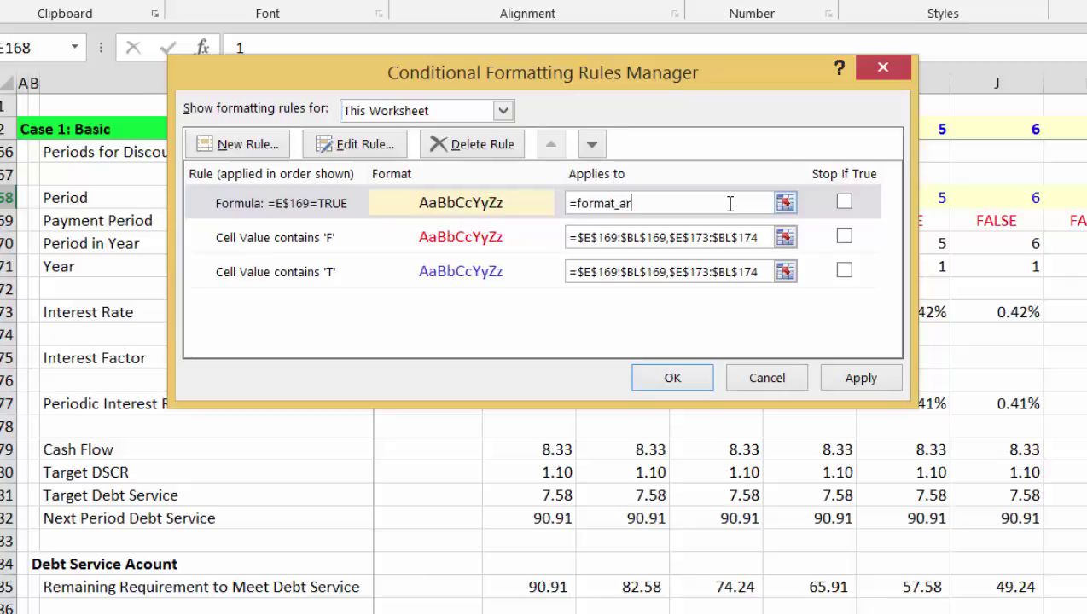
key("Return")
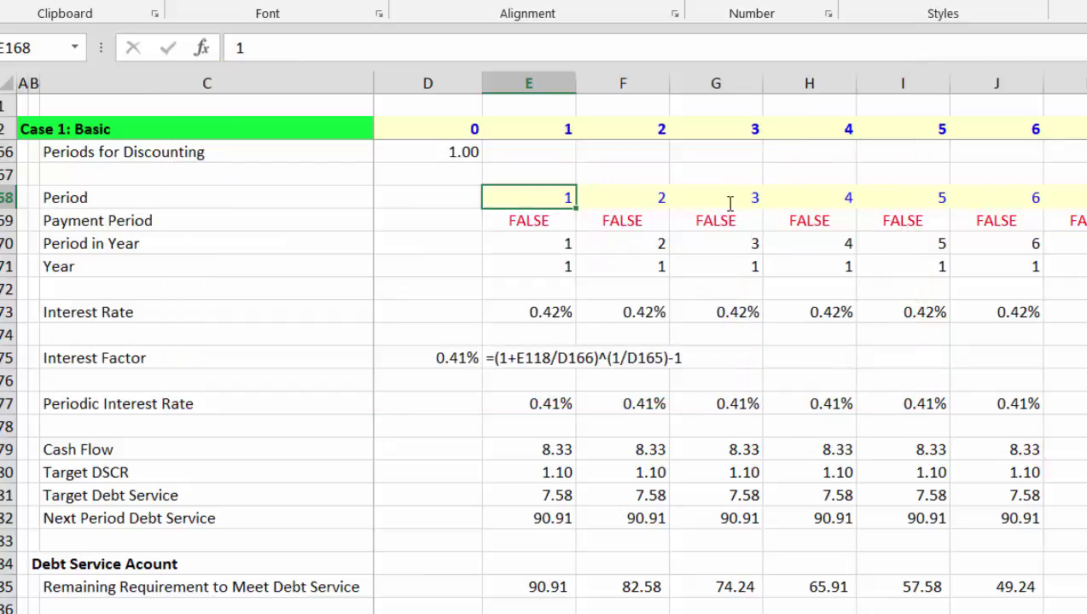
Check the highlighting of the payment period columns along the Payment Period row across the monthly timeline.
key("Down")
key("Right")
key("Right")
key("Right")
key("Right")
key("Right")
key("Right")
key("Right")
key("Right")
key("Right")
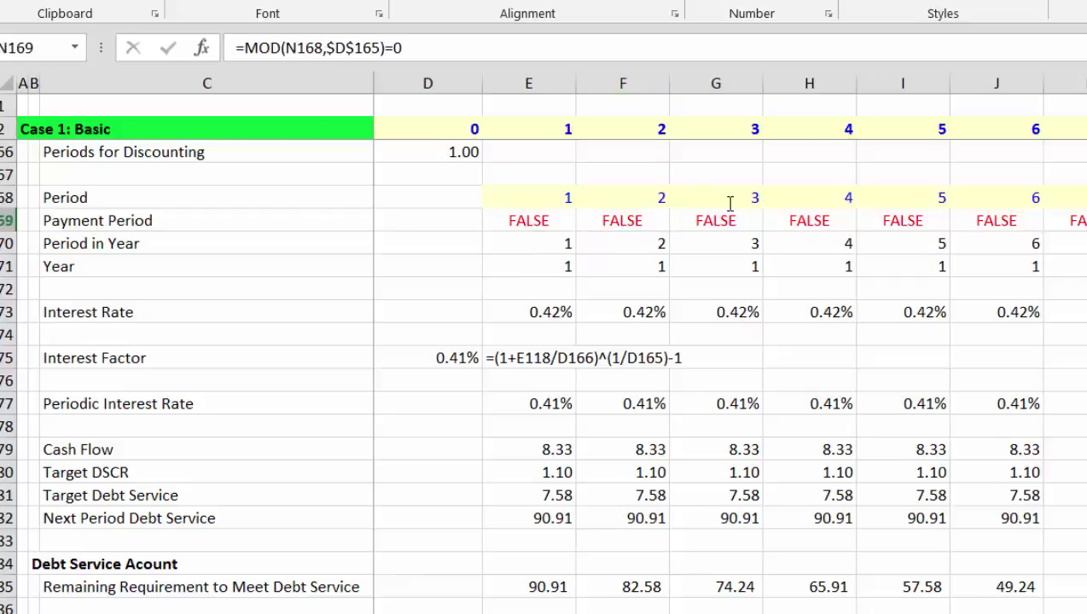
key("Right")
key("Right")
key("Right")
key("Right")
key("Right")
key("Right")
key("Right")
key("Right")
key("Right")
key("Right")
key("Right")
key("Right")
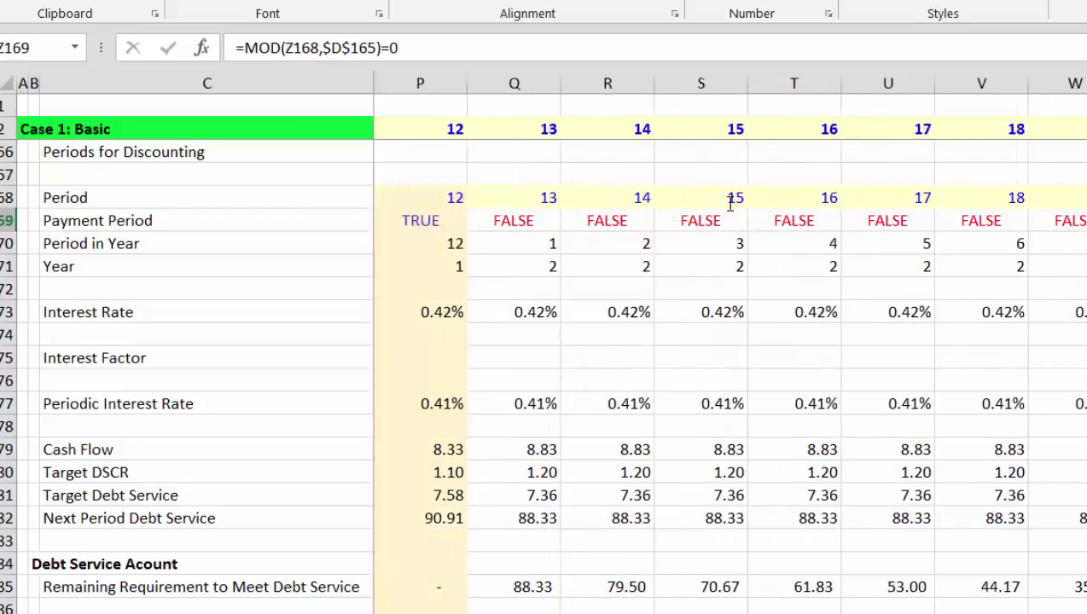
key("Right")
key("Right")
key("Right")
key("Right")
key("Right")
key("Right")
key("Right")
key("Right")
key("Right")
key("Right")
key("Right")
key("Right")
key("Right")
key("Right")
key("Right")
key("Right")
key("Right")
key("Right")
key("Right")
key("Right")
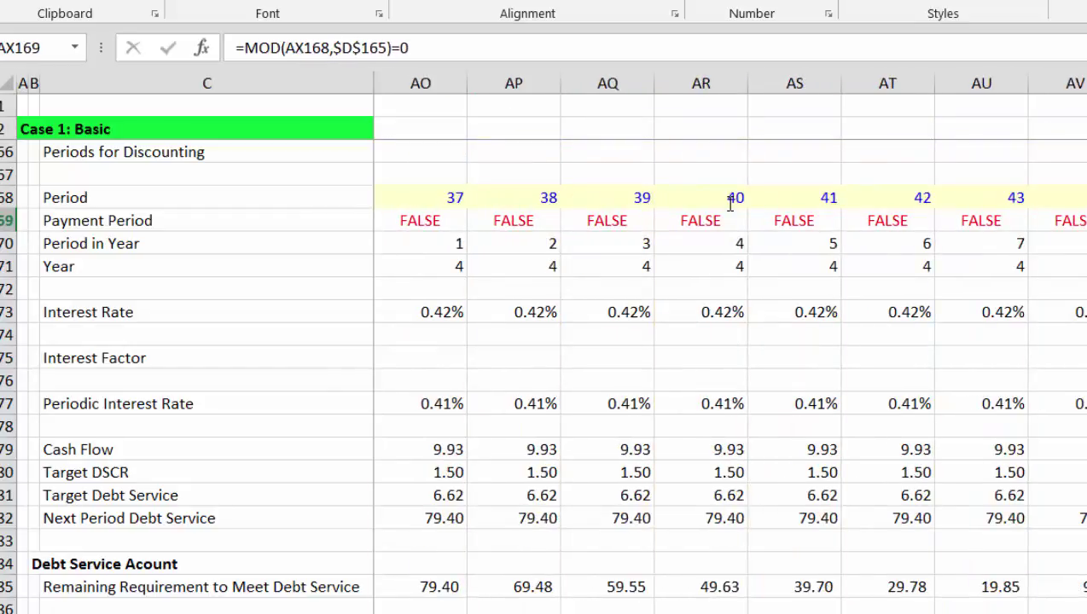
key("Right")
key("Right")
key("Right")
key("Right")
key("ctrl+Left")
key("Left")
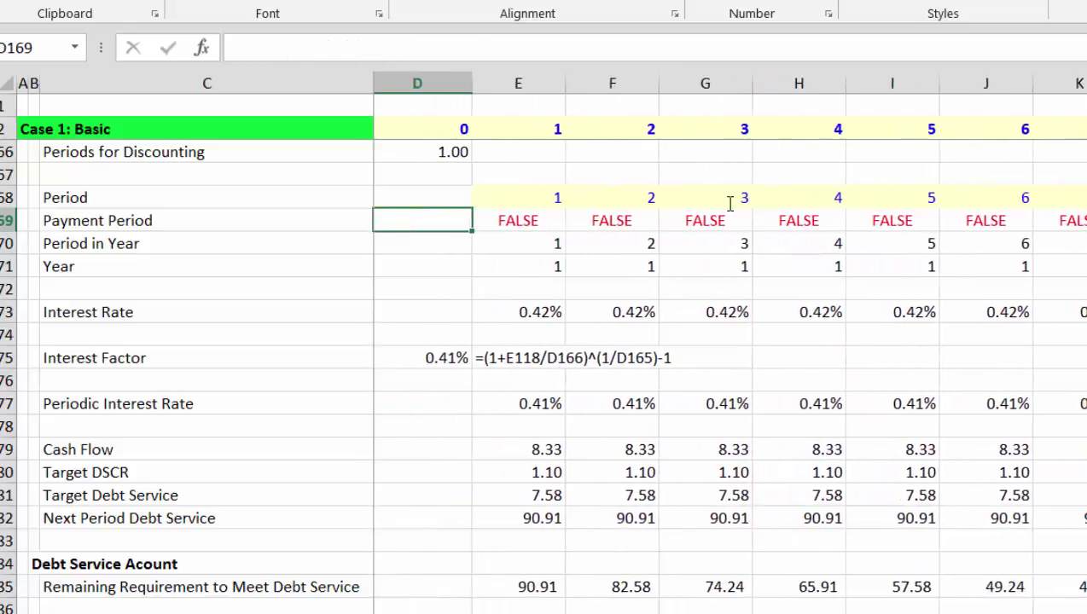
Change the fill of the conditional formatting rule on E168 to light green and apply it.
key("Left")
key("Up")
key("ctrl+Right")
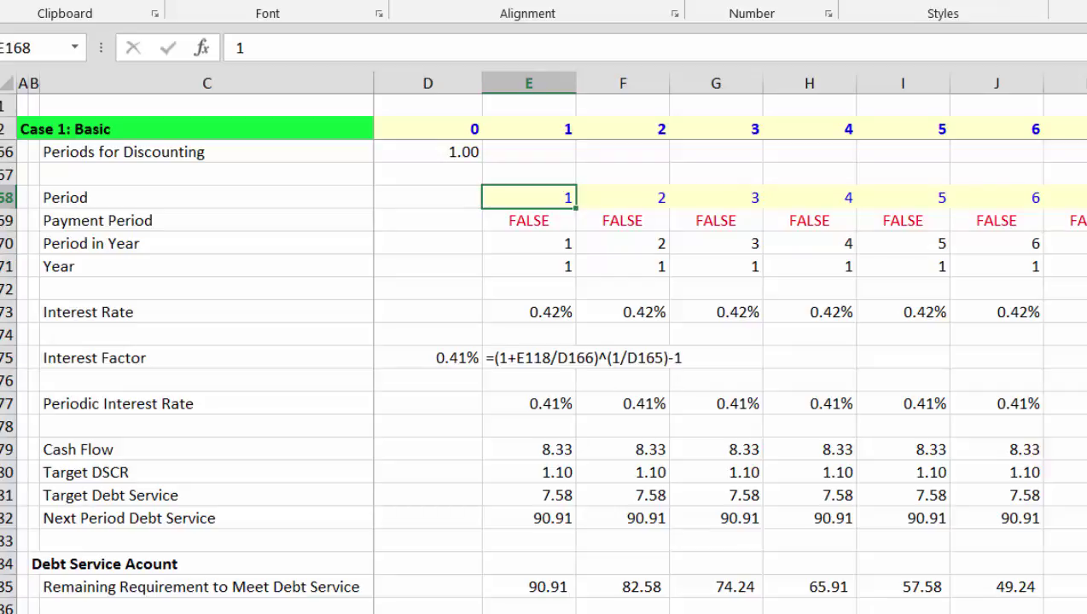
left_click(879, 1)
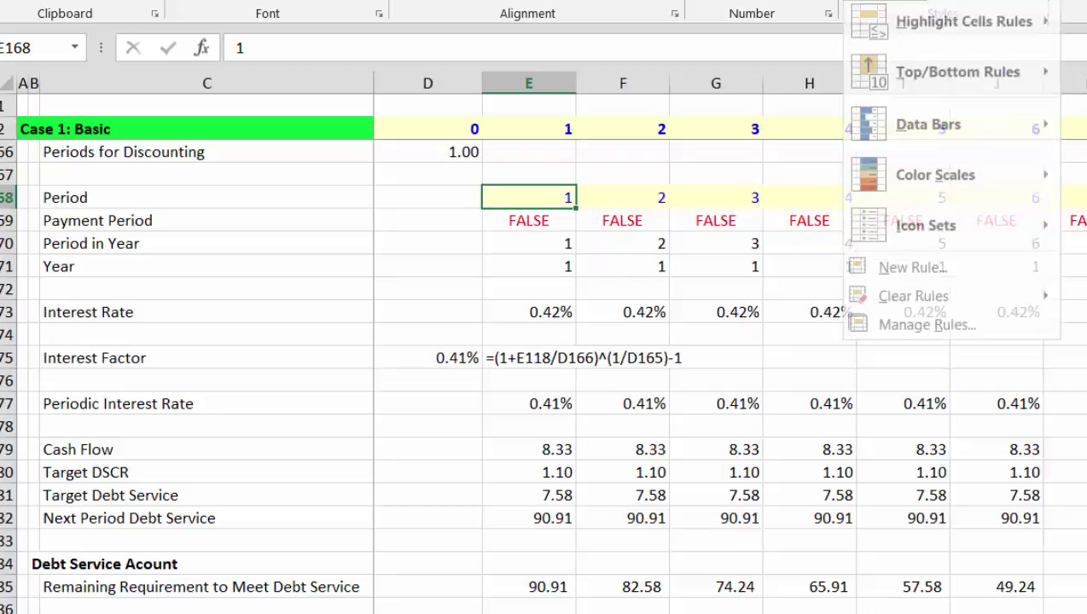
left_click(887, 332)
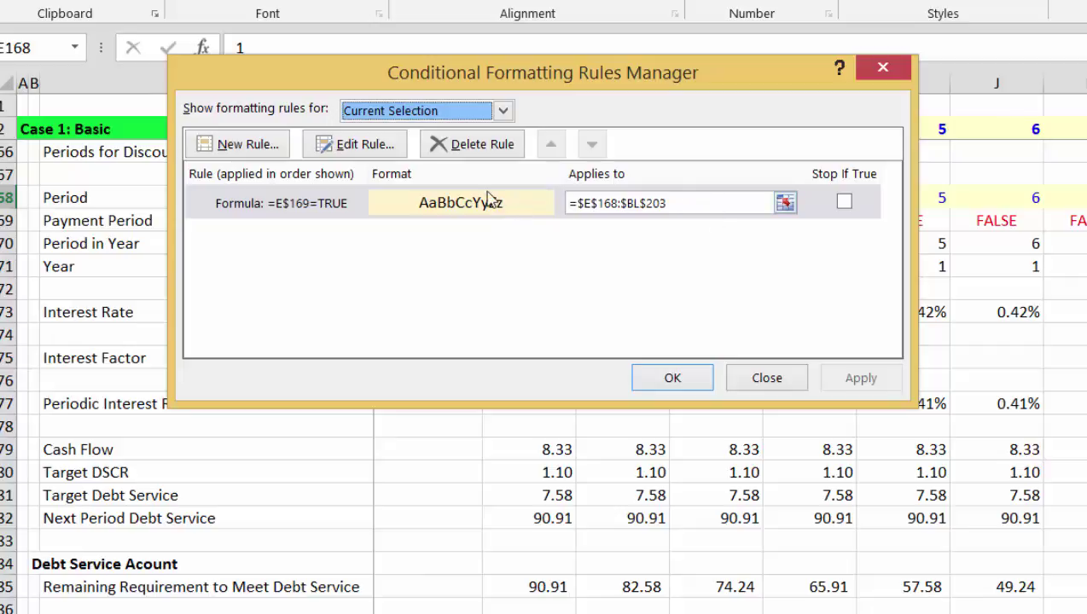
left_click(398, 154)
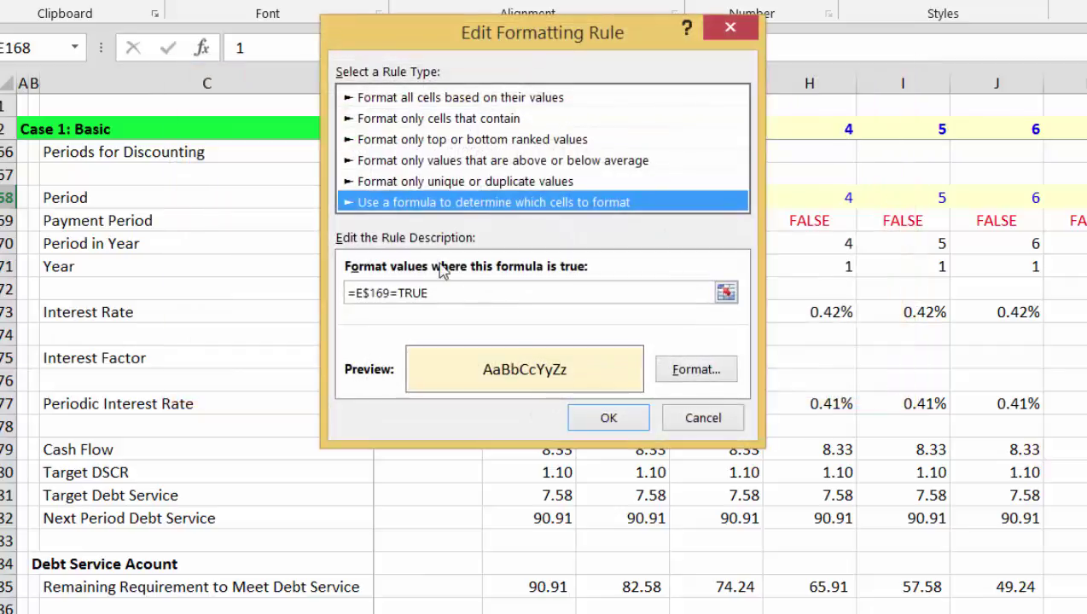
left_click(696, 373)
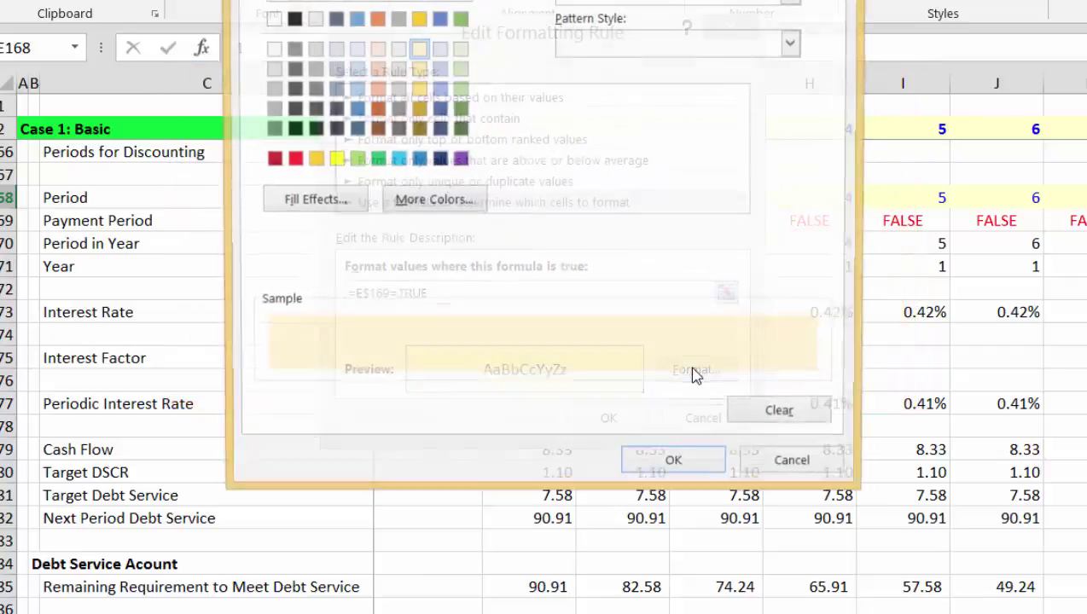
left_click(460, 50)
left_click(651, 475)
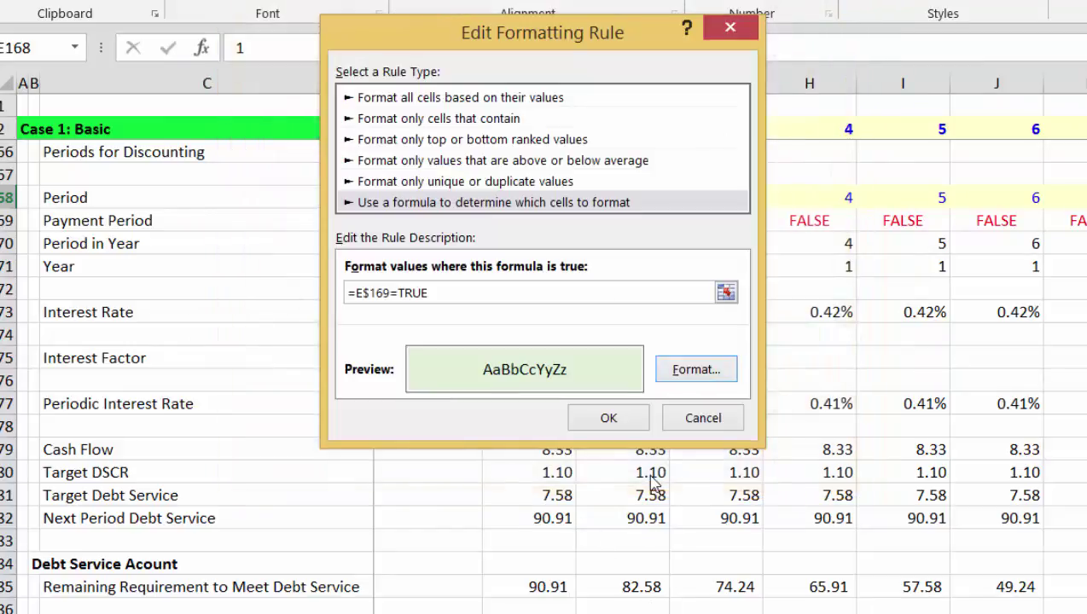
left_click(599, 419)
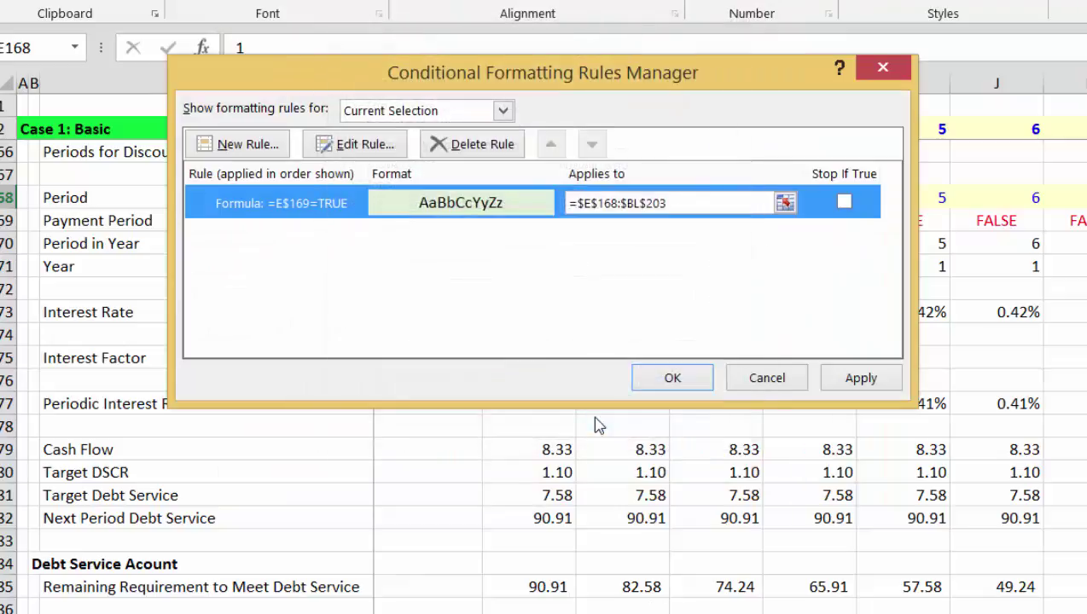
left_click(841, 382)
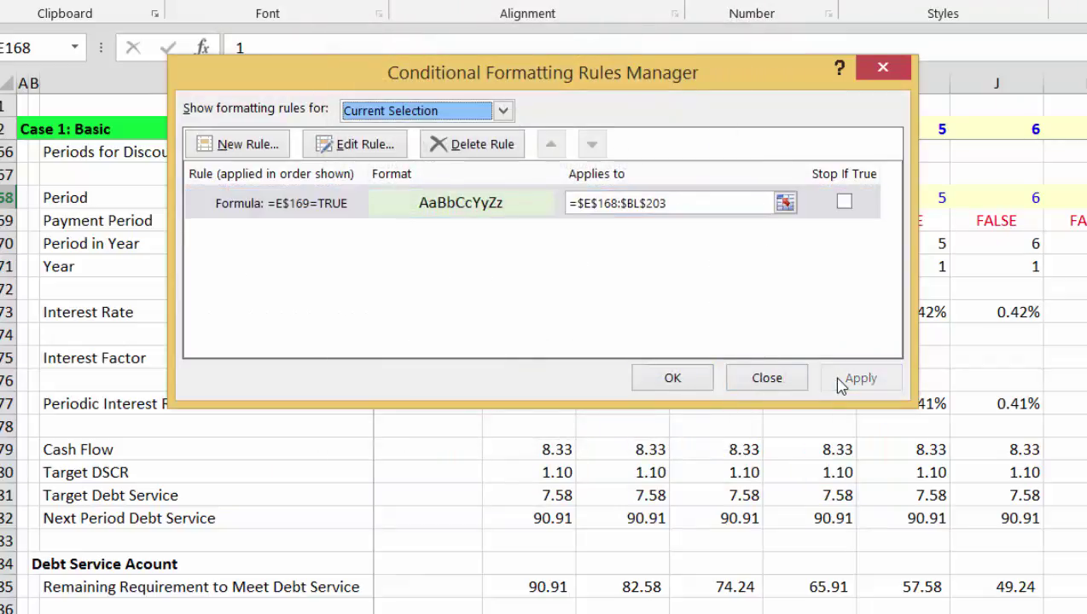
left_click(682, 381)
Check the new fill colour along the Payment Period row through the period 12 column.
key("Down")
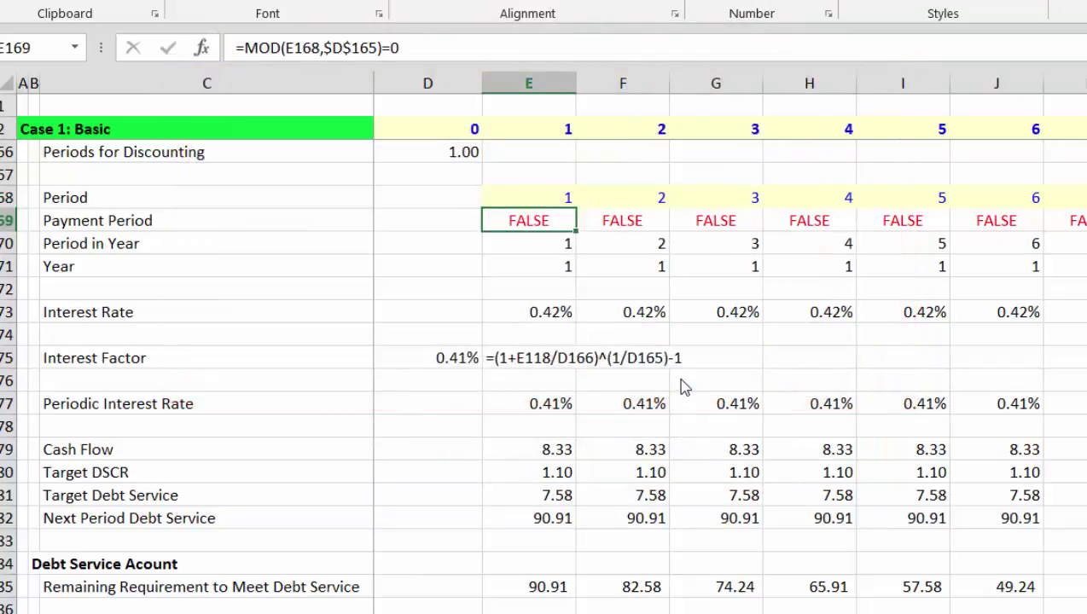
key("Right")
key("Right")
key("Right")
key("Right")
key("Right")
key("Right")
key("Right")
key("Right")
key("Right")
key("Right")
key("Right")
key("Right")
key("Right")
key("Right")
key("Right")
key("Right")
key("Right")
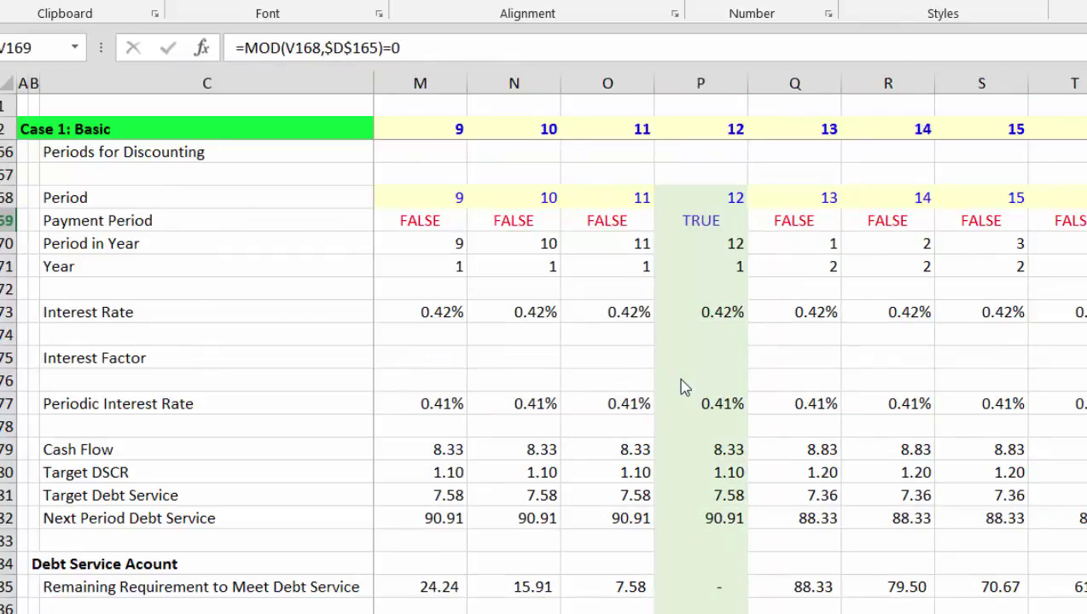
Examine how far down the period 12 column the highlighting extends, through the Debt Service Account and Debt Balance sections.
key("Down")
key("Down")
key("Down")
key("Down")
key("Down")
key("Down")
key("Down")
key("Down")
key("Down")
key("Down")
key("Down")
key("Down")
key("Down")
key("Down")
key("Down")
key("Down")
key("Down")
key("Down")
key("Down")
key("Down")
key("Down")
key("Down")
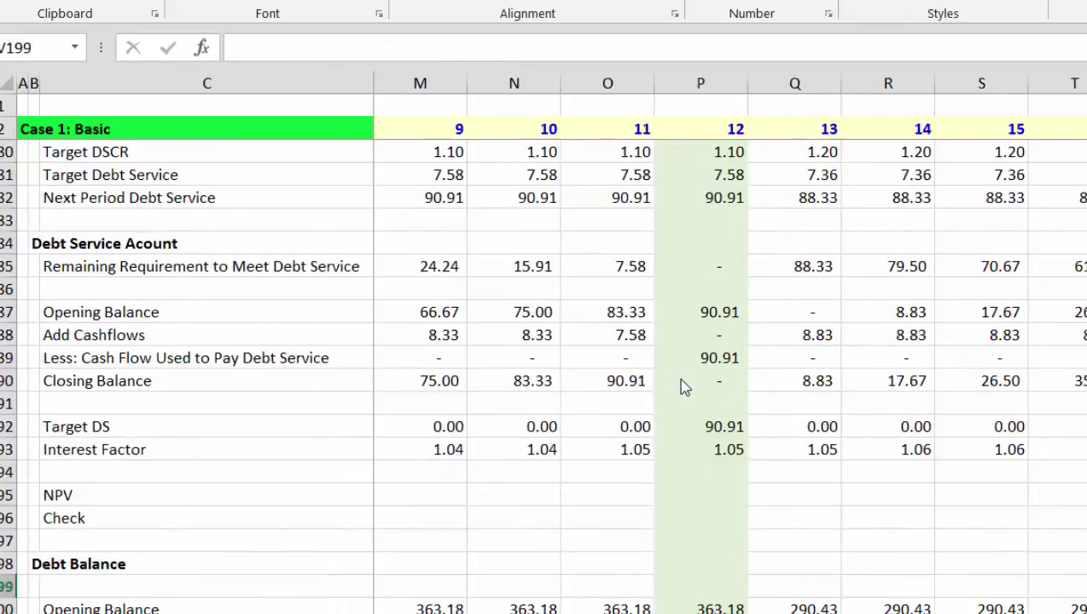
key("Down")
key("Down")
key("Down")
key("Down")
key("Down")
key("Down")
key("Down")
key("Up")
key("Up")
key("Up")
key("Up")
key("Up")
key("Up")
key("Up")
key("Up")
key("Up")
key("Up")
key("Up")
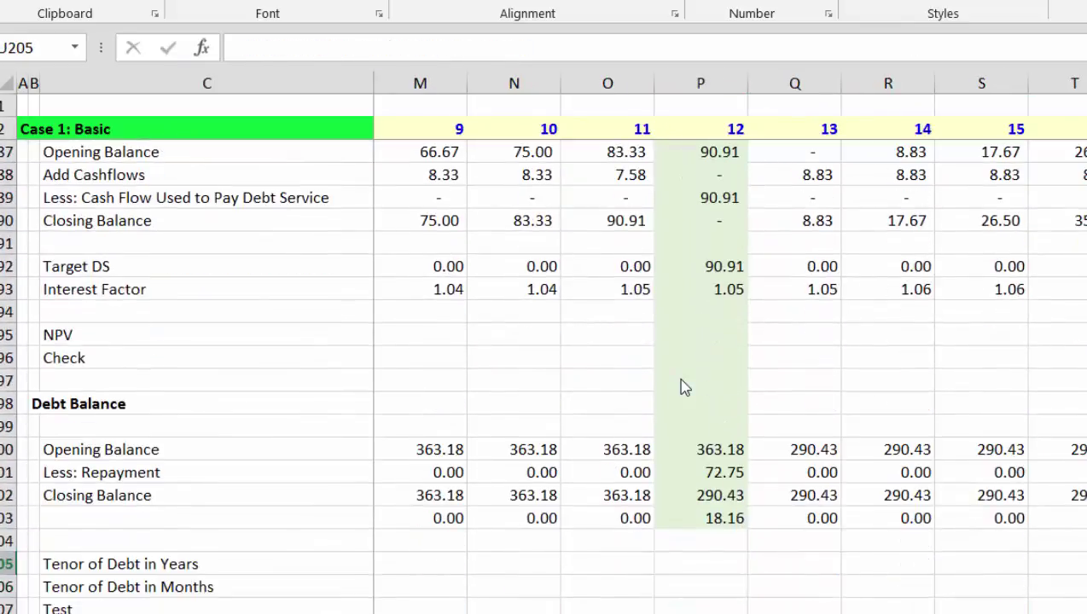
Examine the highlighted period 12 column from the Debt Balance section up through the Debt Service Account to Target Debt Service.
key("Up")
key("Up")
key("Up")
key("Up")
key("Up")
key("Up")
key("Up")
key("Up")
key("Up")
key("Up")
key("Up")
key("Up")
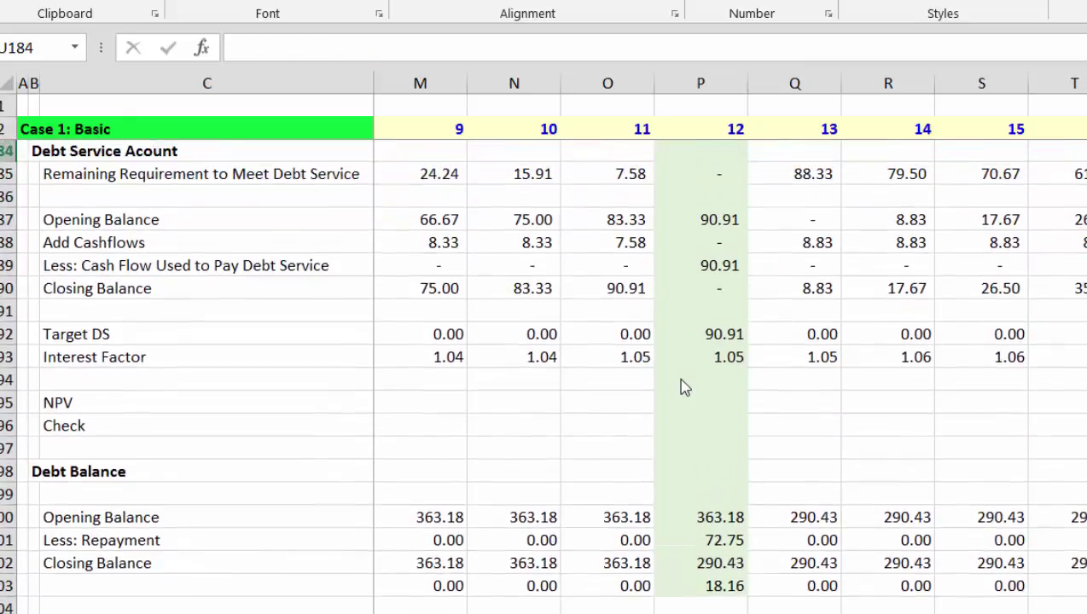
key("Left")
key("Left")
key("Left")
key("Left")
key("Left")
key("Up")
key("Up")
key("Up")
key("Up")
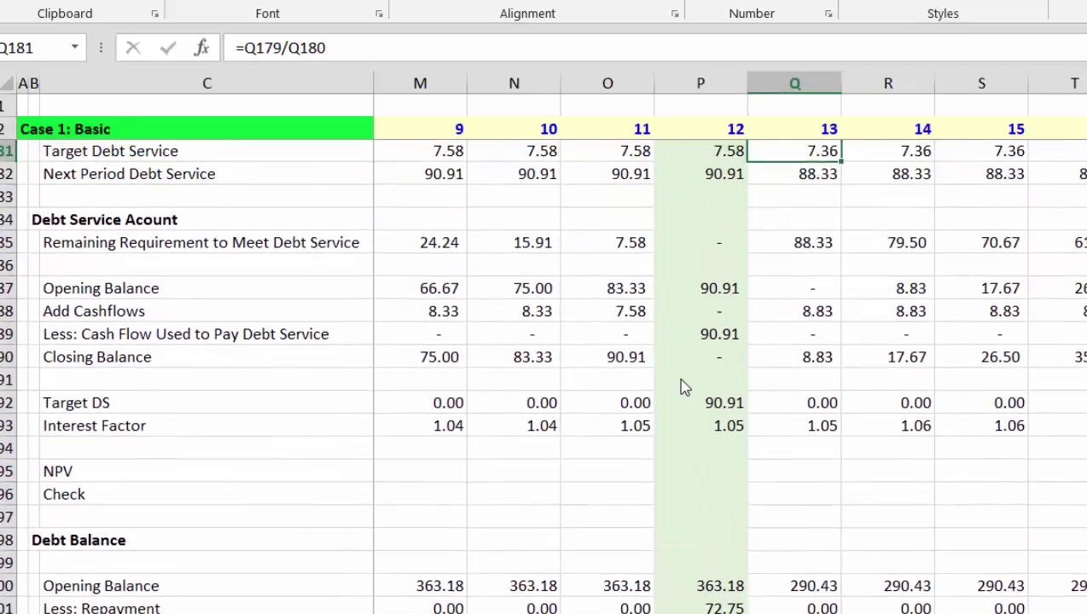
Inspect the Target DS and Interest Factor formulas in the period 12 column.
key("Down")
key("Down")
key("Down")
key("Down")
key("Down")
key("Down")
key("Down")
key("Down")
key("Down")
key("Down")
key("Down")
key("Down")
key("Down")
key("Left")
key("Down")
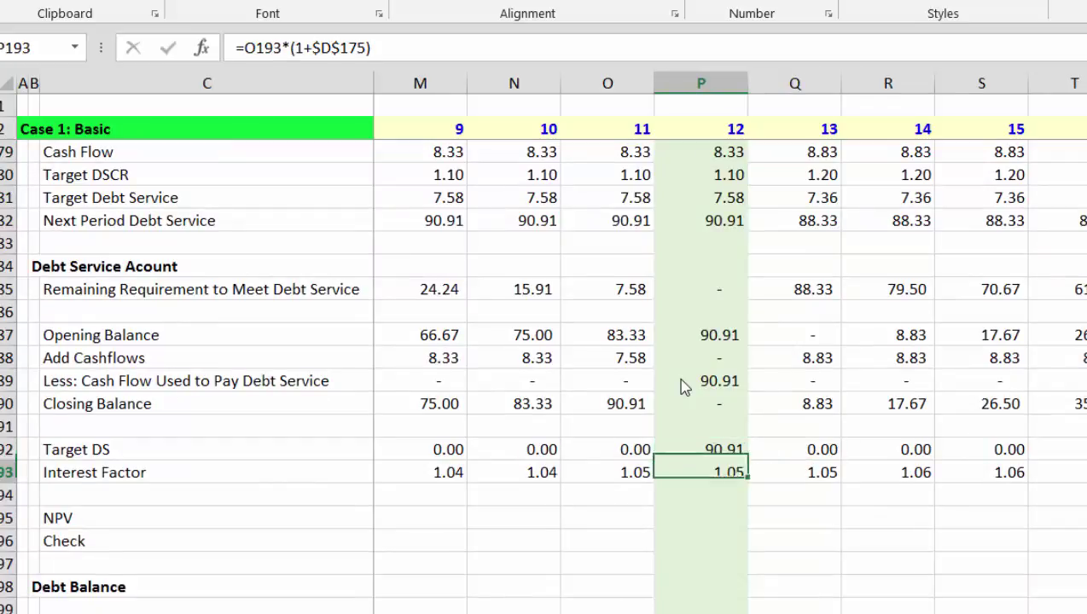
key("Up")
key("Left")
key("Right")
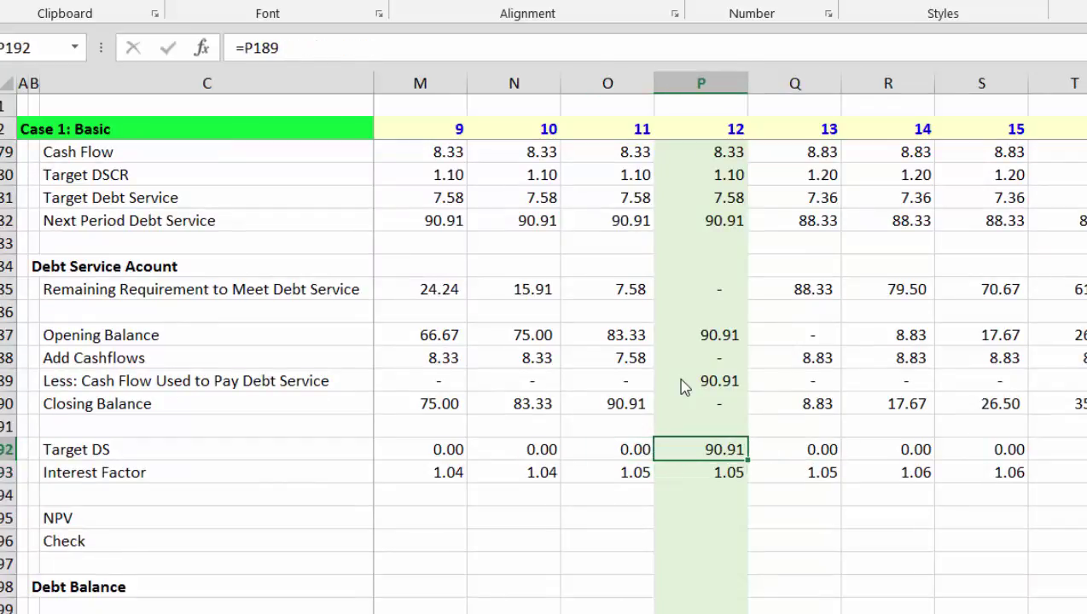
Examine the Debt Balance rows for periods 11 and 12, including the unlabelled row below Closing Balance.
key("Up")
key("Down")
key("Down")
key("Down")
key("Down")
key("Down")
key("Down")
key("Down")
key("Down")
key("Down")
key("Down")
key("Down")
key("Down")
key("Down")
key("Down")
key("Down")
key("Down")
key("Down")
key("Up")
key("Up")
key("Up")
key("Up")
key("Up")
key("Up")
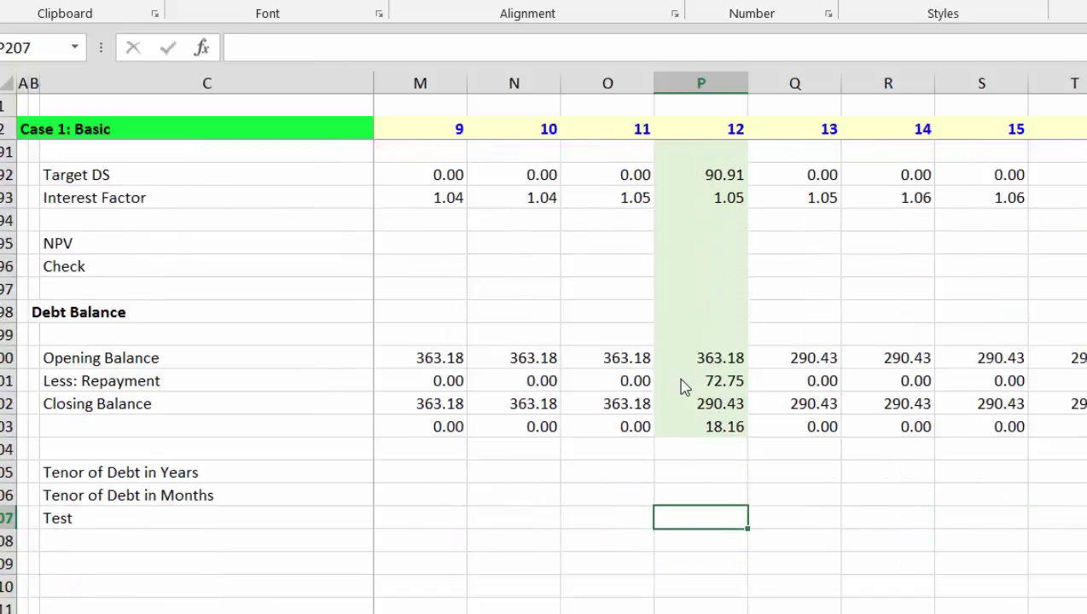
key("Up")
key("Left")
key("Down")
key("Down")
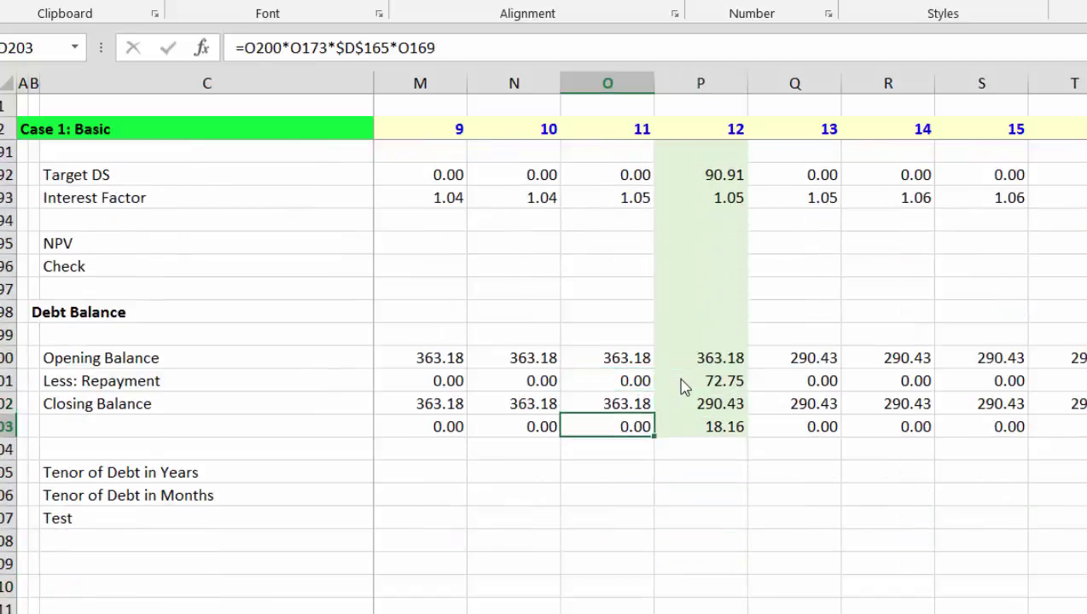
Review the year 1 repayment, closing balance and interest in the Annual case for comparison with the monthly model.
key("Left")
key("Left")
key("Left")
key("Left")
key("Left")
key("Left")
key("Left")
key("Left")
key("Left")
key("Left")
key("Left")
key("Left")
key("Left")
key("Left")
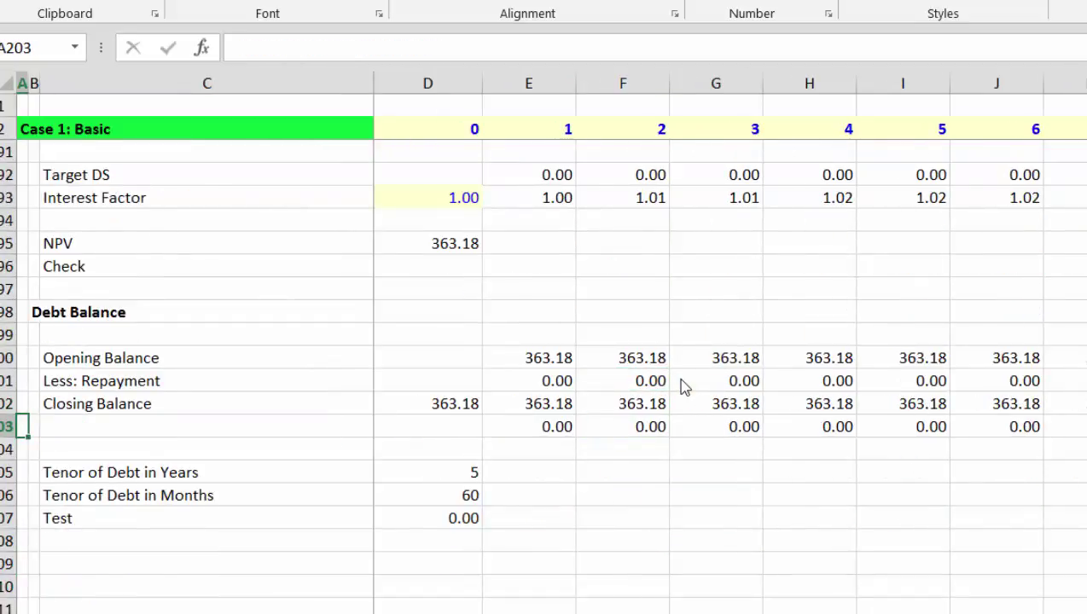
key("Page_Up")
key("Page_Up")
key("Page_Up")
key("Page_Up")
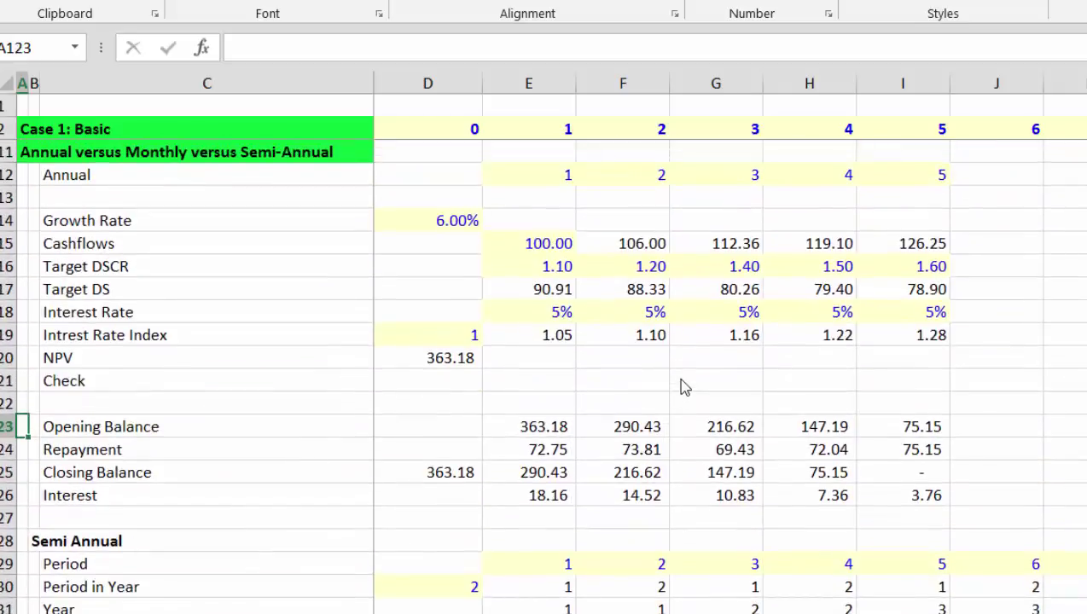
key("Right")
key("Right")
key("Right")
key("Right")
key("Down")
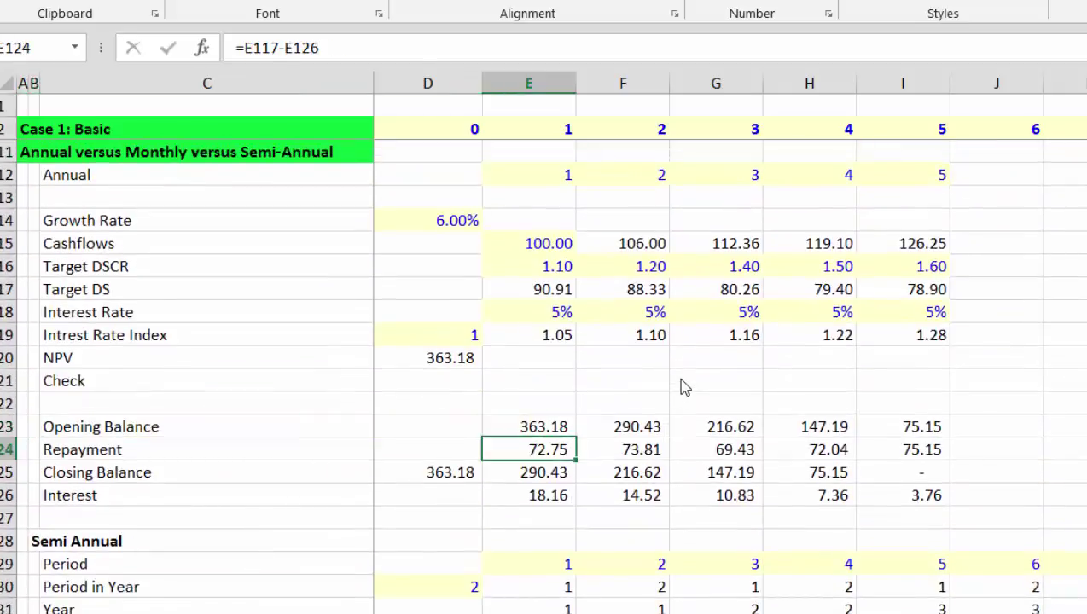
key("Down")
key("Down")
key("Up")
key("Up")
key("Up")
key("Up")
key("Up")
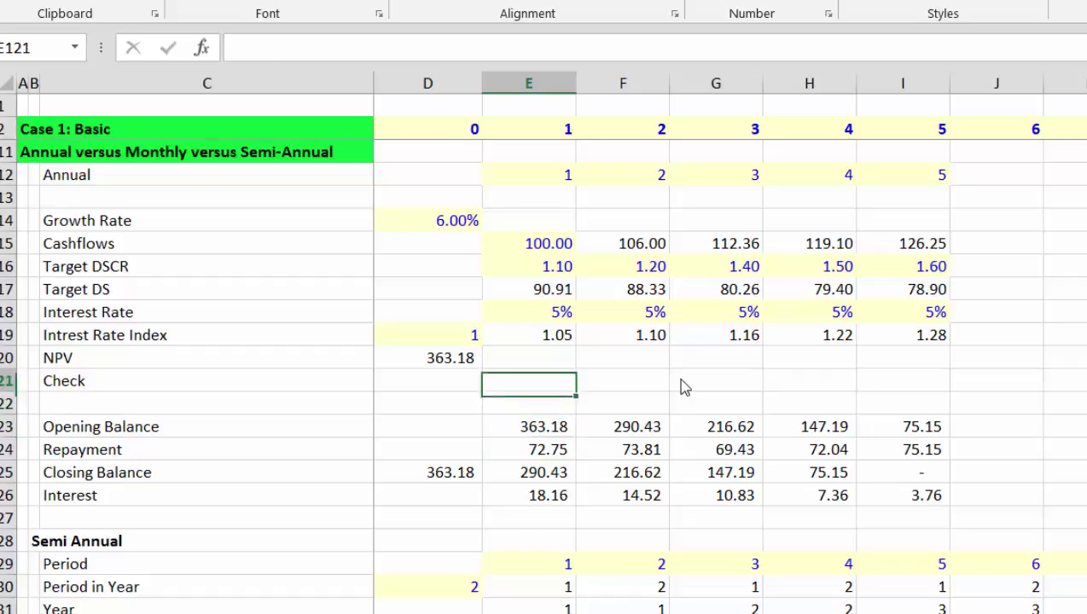
key("Up")
key("Up")
key("Up")
key("Up")
Go back to the start of the Monthly with Periodic Payment section.
key("Down")
key("Down")
key("Down")
key("Down")
key("Down")
key("Down")
key("Down")
key("Down")
key("Down")
key("Down")
key("Down")
key("Left")
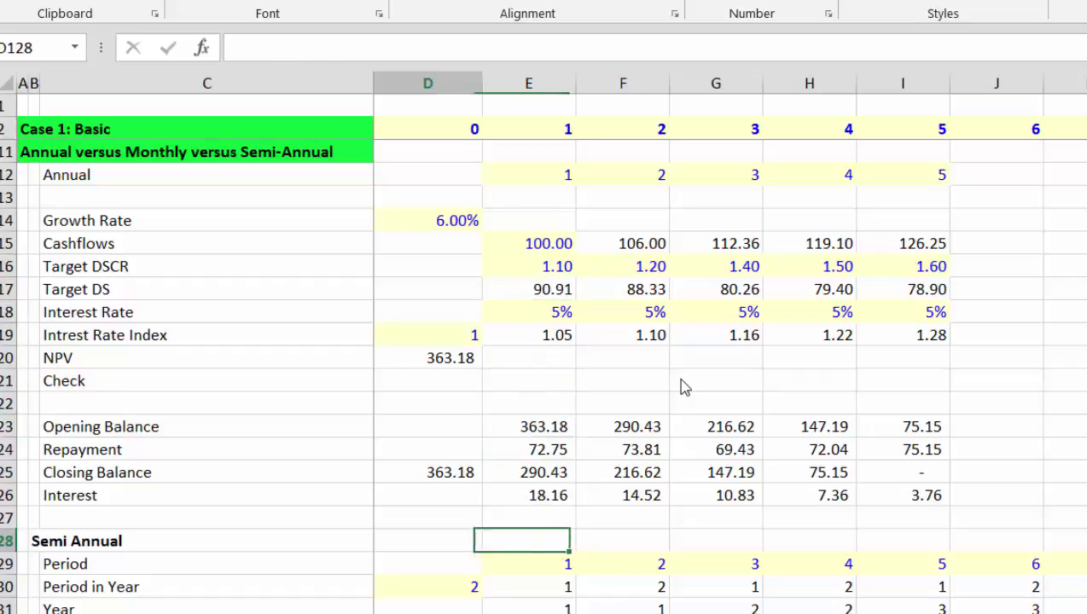
key("ctrl+Left")
key("ctrl+Down")
key("ctrl+Down")
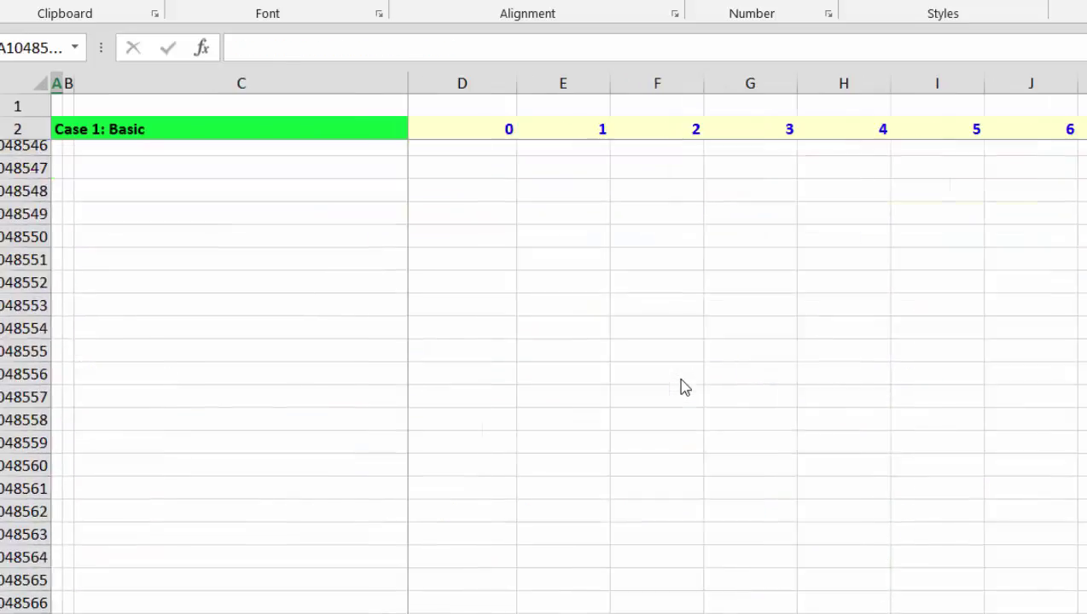
key("ctrl+Up")
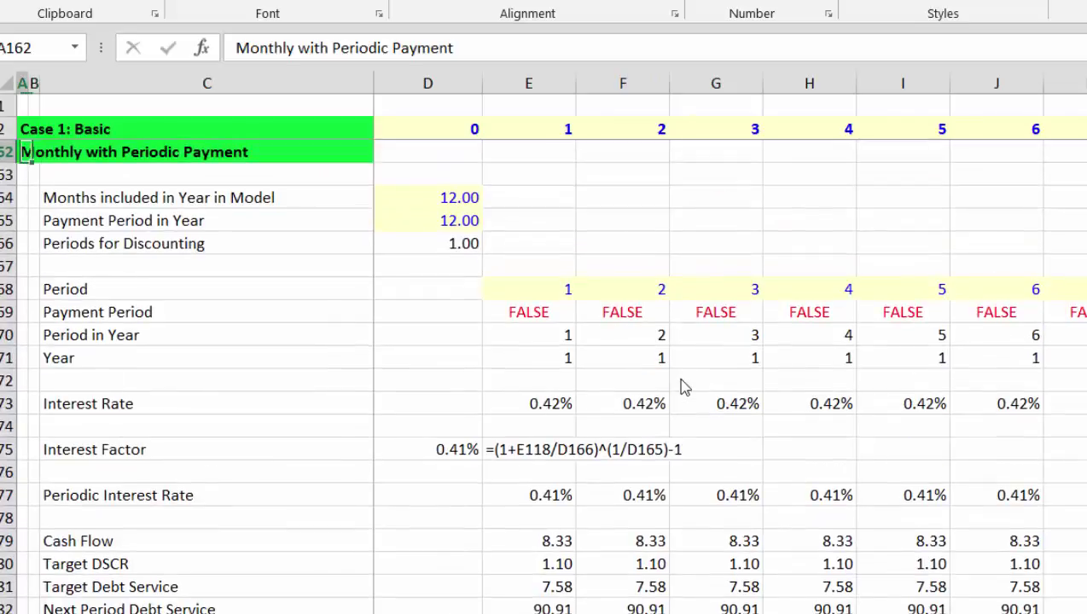
key("ctrl+Down")
key("ctrl+Up")
key("Up")
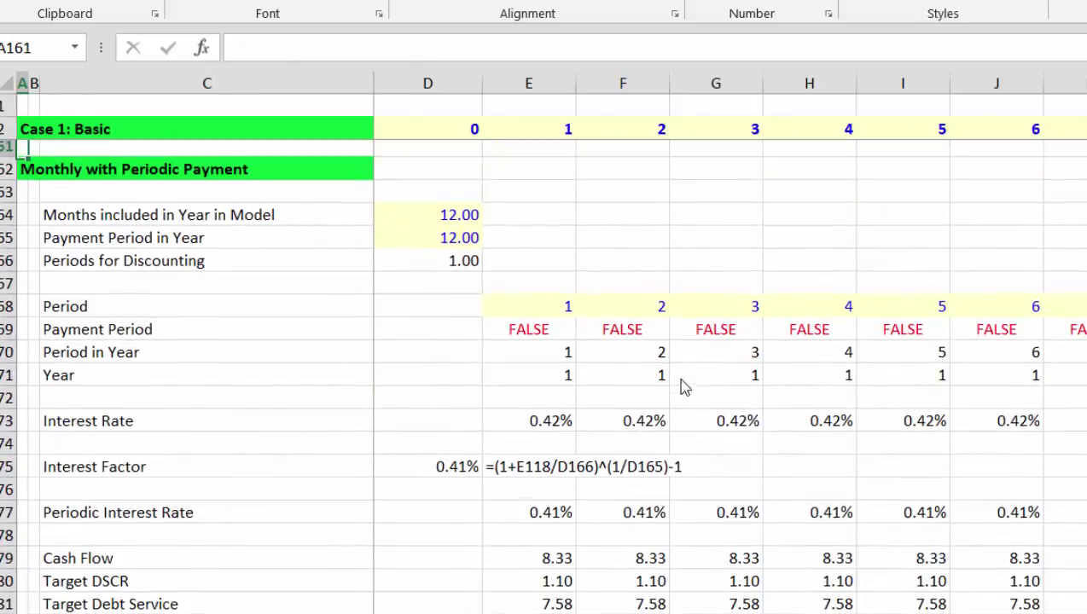
Review the monthly section's rows from the payment period inputs down to the Debt Service Account in period 1.
key("Down")
key("Right")
key("Right")
key("Down")
key("Down")
key("Down")
key("Down")
key("Down")
key("Down")
key("Down")
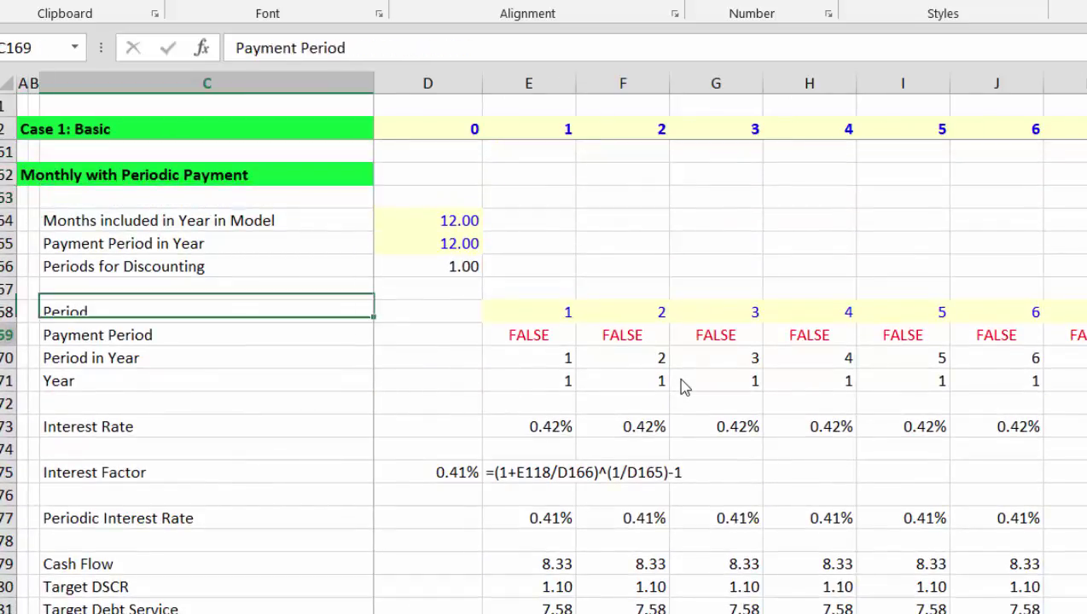
key("Down")
key("Down")
key("Down")
key("Down")
key("Down")
key("Down")
key("Down")
key("Down")
key("Down")
key("Down")
key("Down")
key("Down")
key("Down")
key("Down")
key("Down")
key("Down")
key("Right")
key("Up")
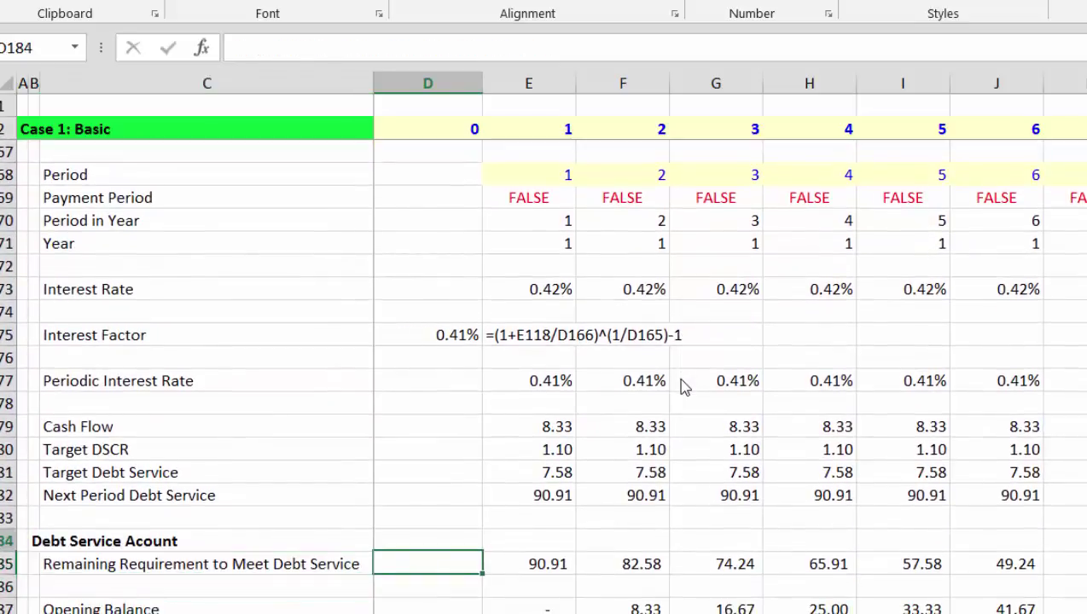
key("Right")
key("Down")
key("Down")
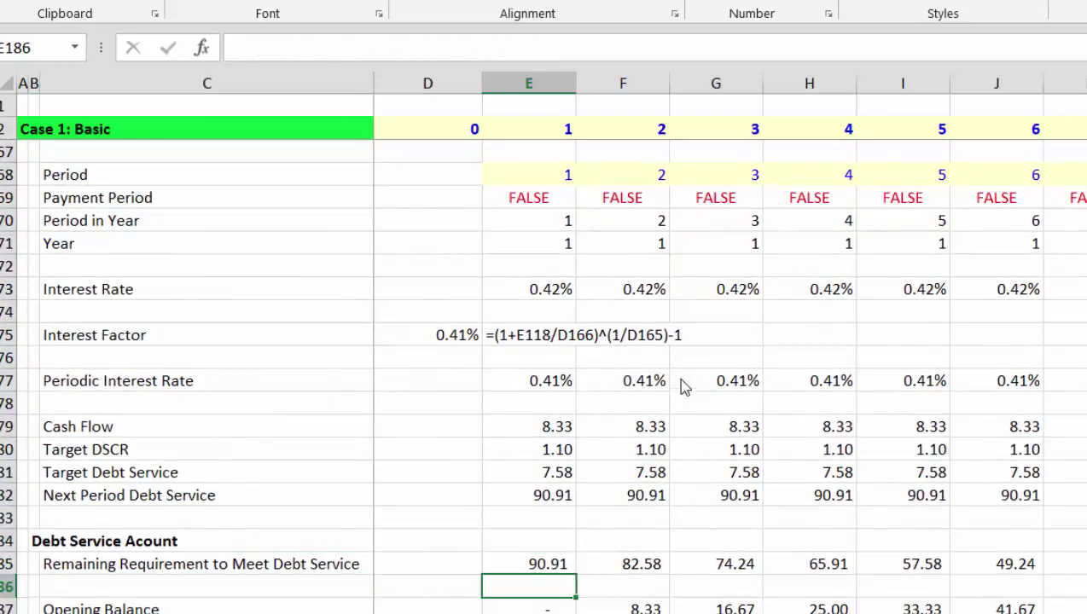
Review the monthly section's rows from the Debt Service Account down to NPV and back up to the payment period inputs.
key("Down")
key("Down")
key("Down")
key("Down")
key("Down")
key("Down")
key("Down")
key("Down")
key("Down")
key("Down")
key("Up")
key("Up")
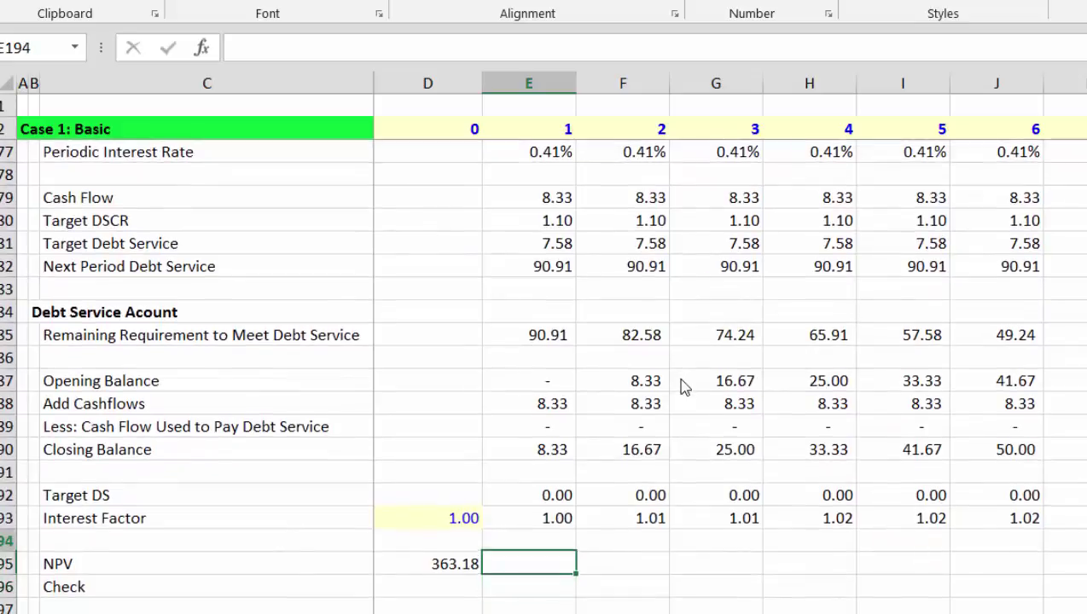
key("Up")
key("Up")
key("Up")
key("Up")
key("Up")
key("Up")
key("Up")
key("Up")
key("Up")
key("Up")
key("Up")
key("Up")
key("Up")
key("Up")
key("Up")
key("Up")
key("Up")
key("Up")
key("Up")
key("Up")
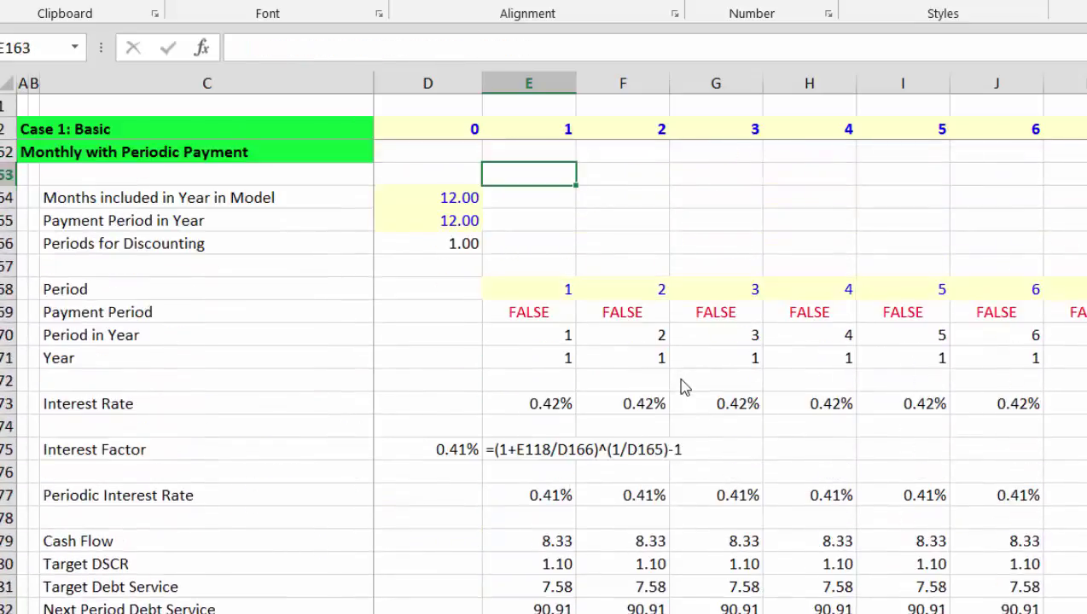
Re-enter the Interest Factor formula in D175 as =(1+$E$118/D166)^(1/D165)-1 and check its cell references.
key("Down")
key("Down")
key("Down")
key("Down")
key("Down")
key("Down")
key("Down")
key("Down")
key("Down")
key("Down")
key("Down")
key("Down")
key("Left")
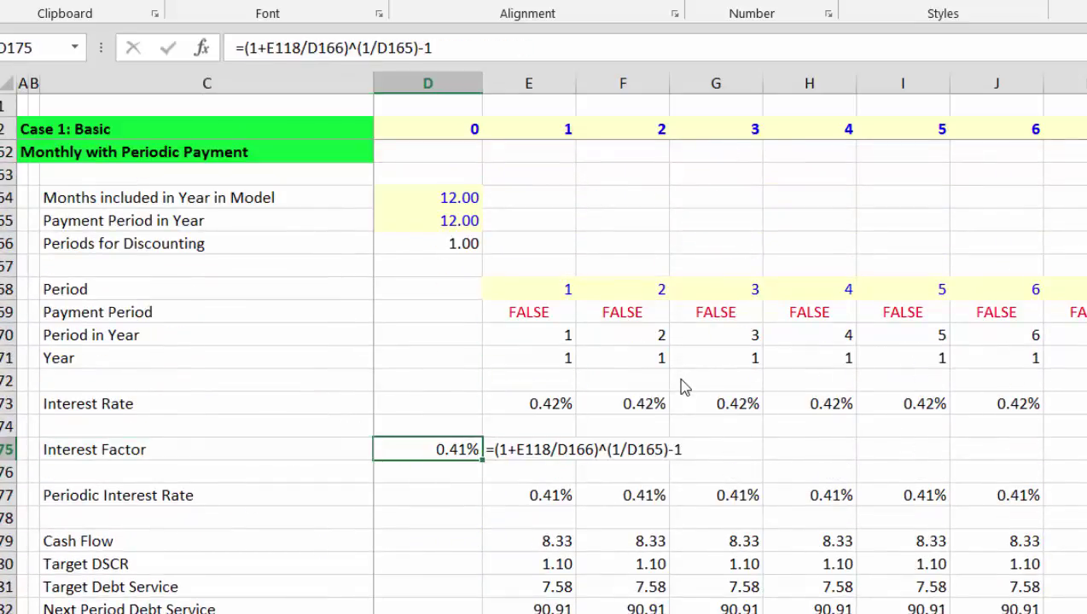
type("=")
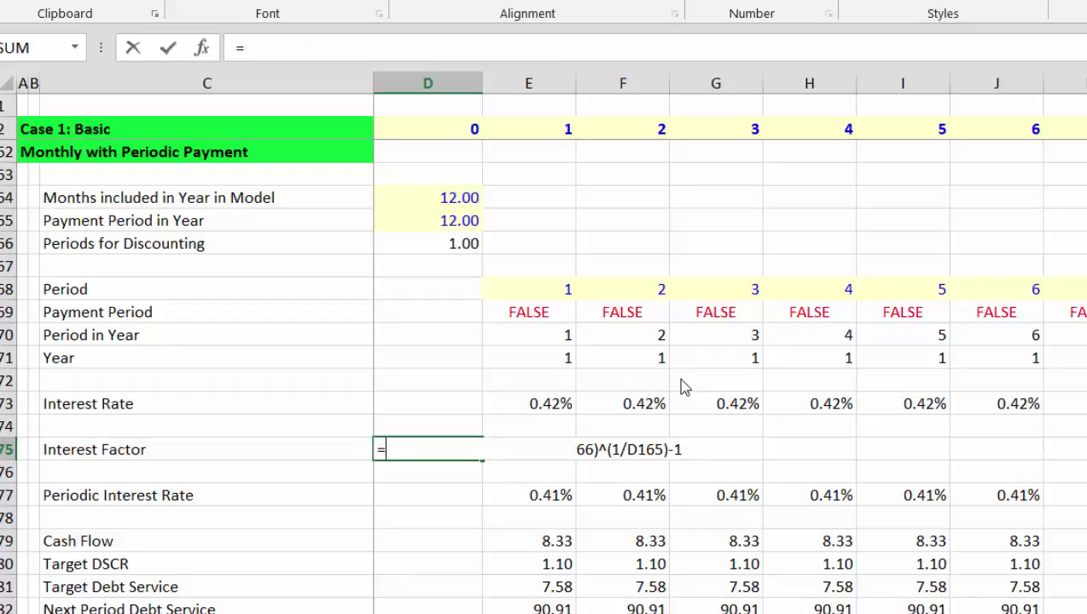
type("(1+")
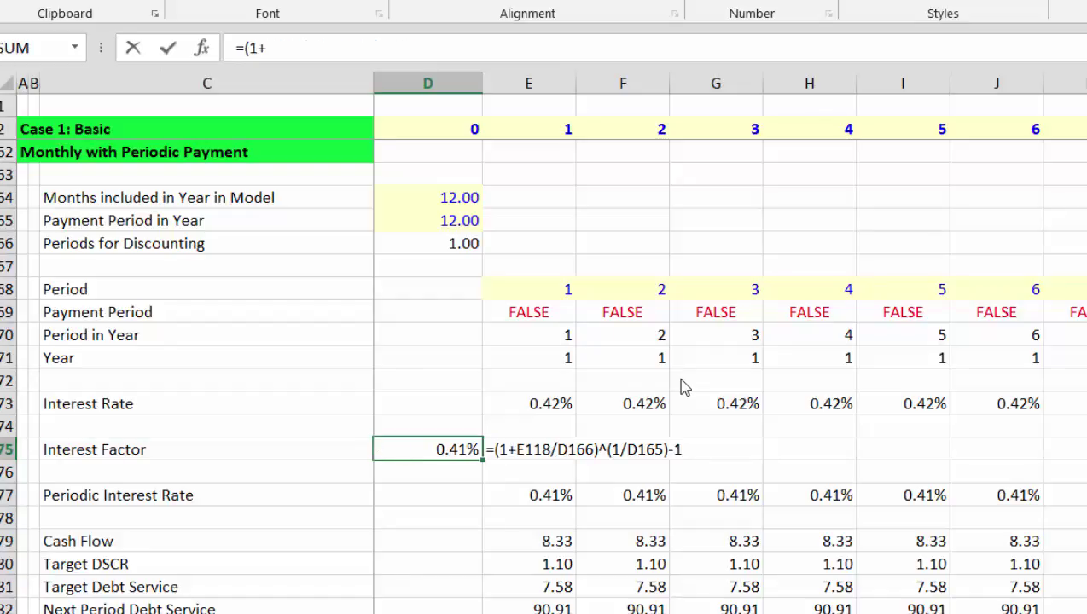
key("Up")
key("Up")
key("Up")
key("Up")
key("Up")
key("Up")
key("Up")
key("Up")
key("Up")
key("Up")
key("Up")
key("Up")
key("Up")
key("Up")
key("Up")
key("Up")
key("Up")
key("Up")
key("Up")
key("Up")
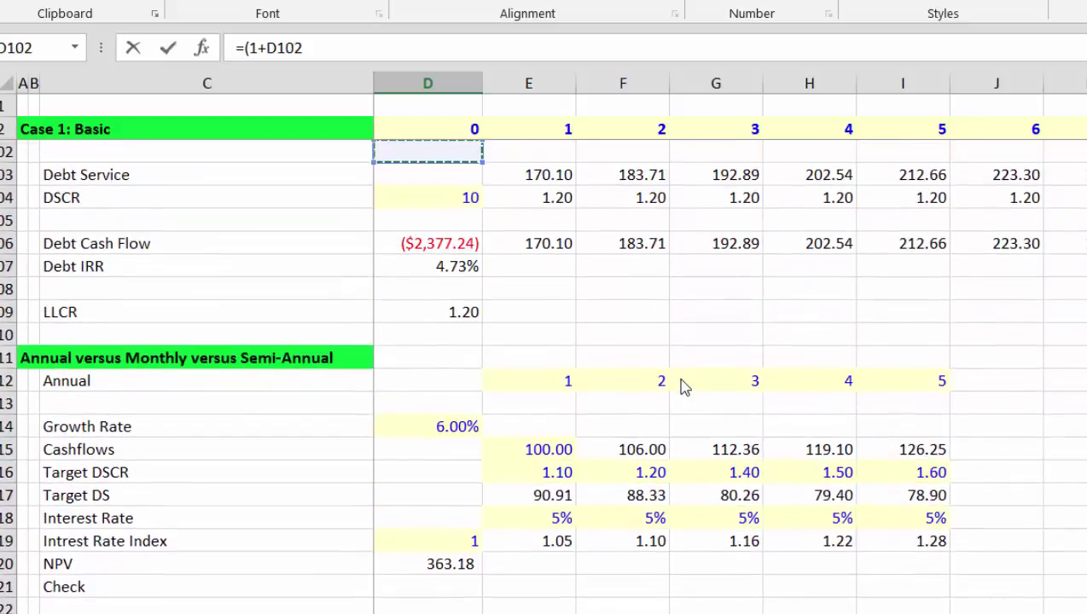
key("Down")
key("Down")
key("Down")
key("Down")
key("Down")
key("Down")
key("Down")
key("Down")
key("Down")
key("Down")
key("Down")
key("Down")
key("Down")
key("Down")
key("Down")
key("Down")
key("Right")
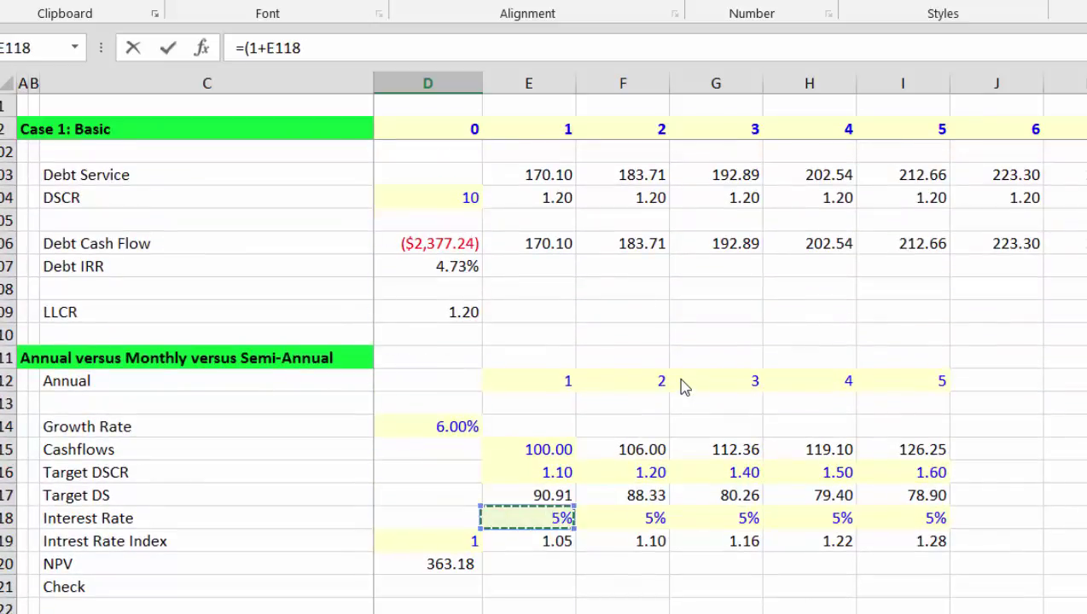
key("F4")
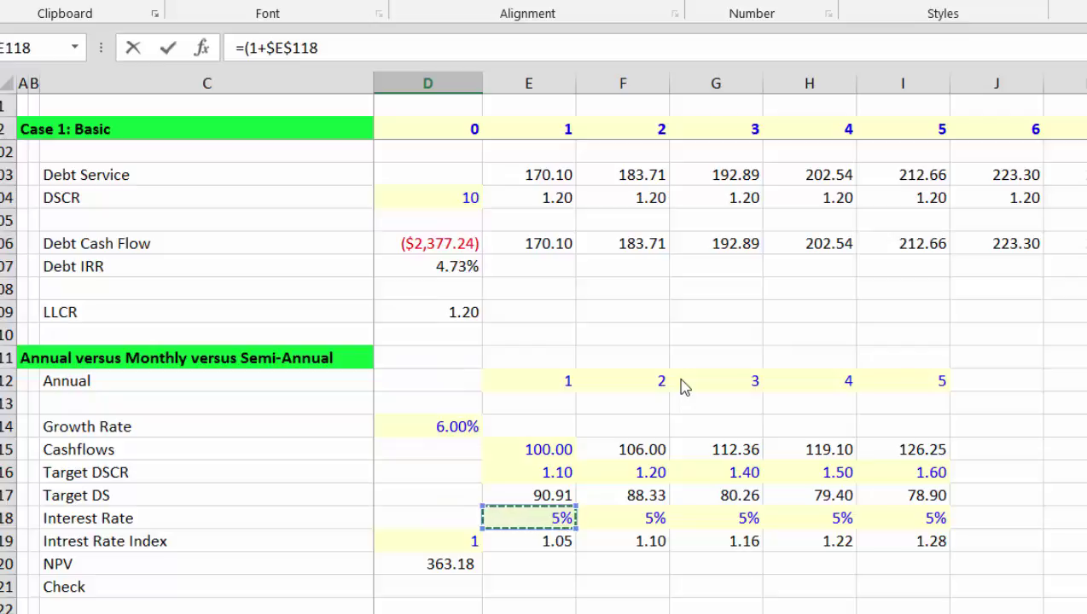
type("/")
key("Up")
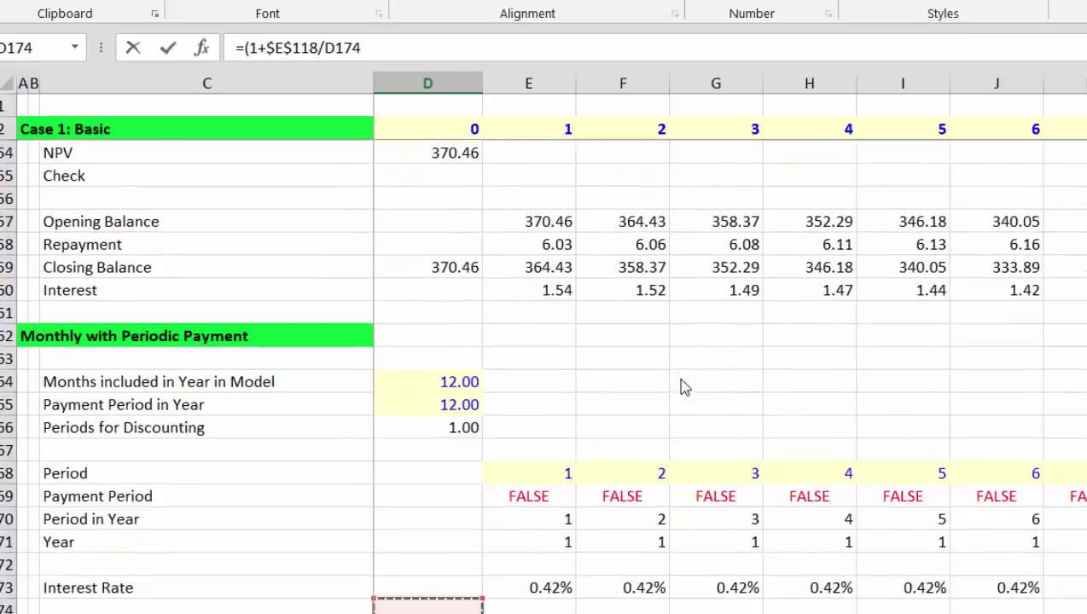
key("Up")
key("Up")
key("Up")
key("Up")
key("Up")
key("Up")
key("Up")
key("Up")
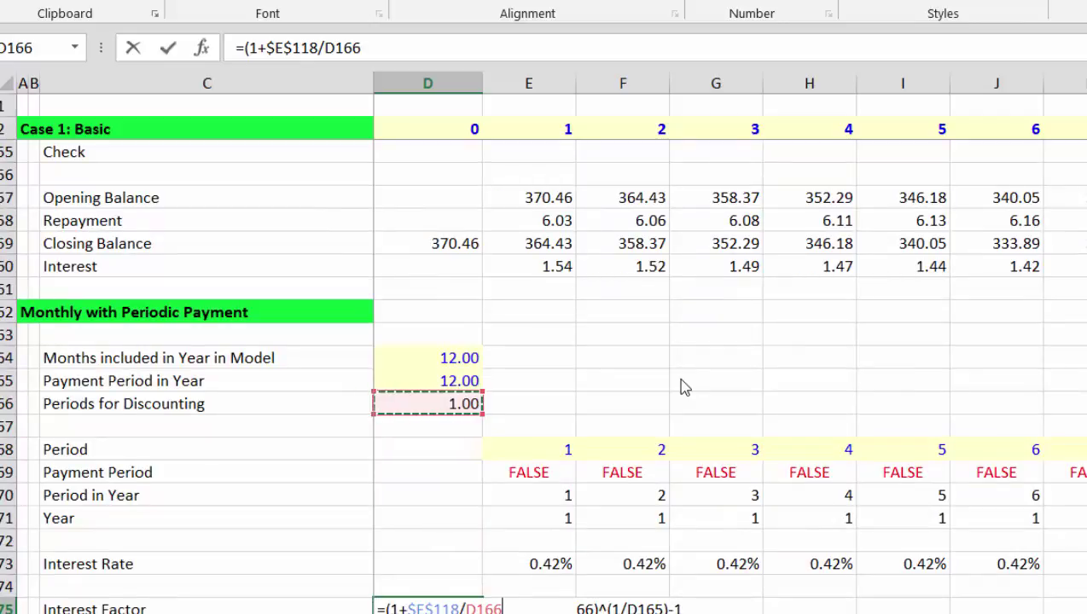
key("F2")
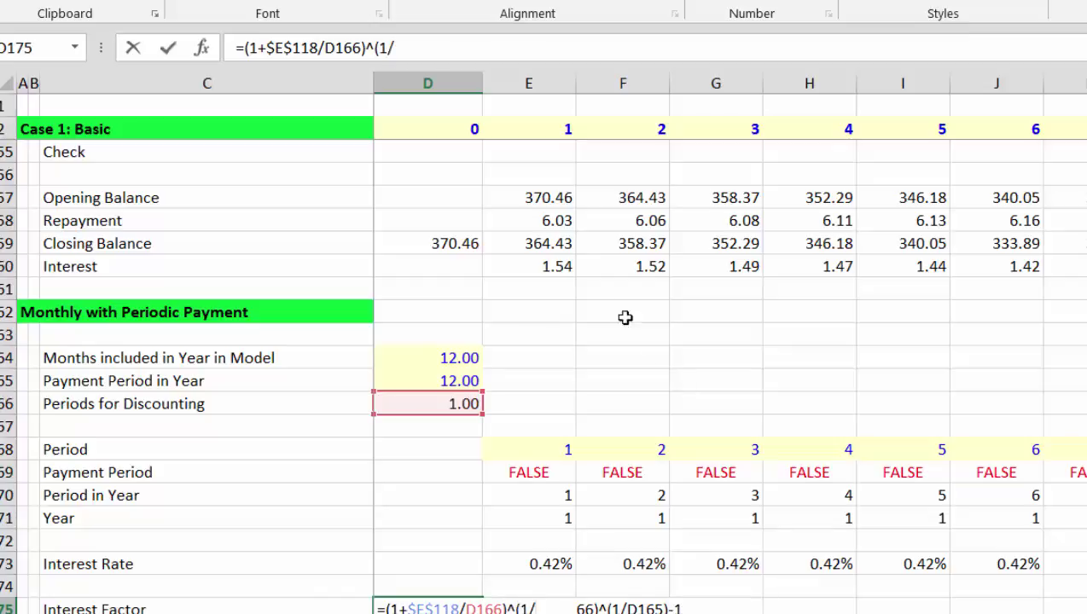
left_click(433, 380)
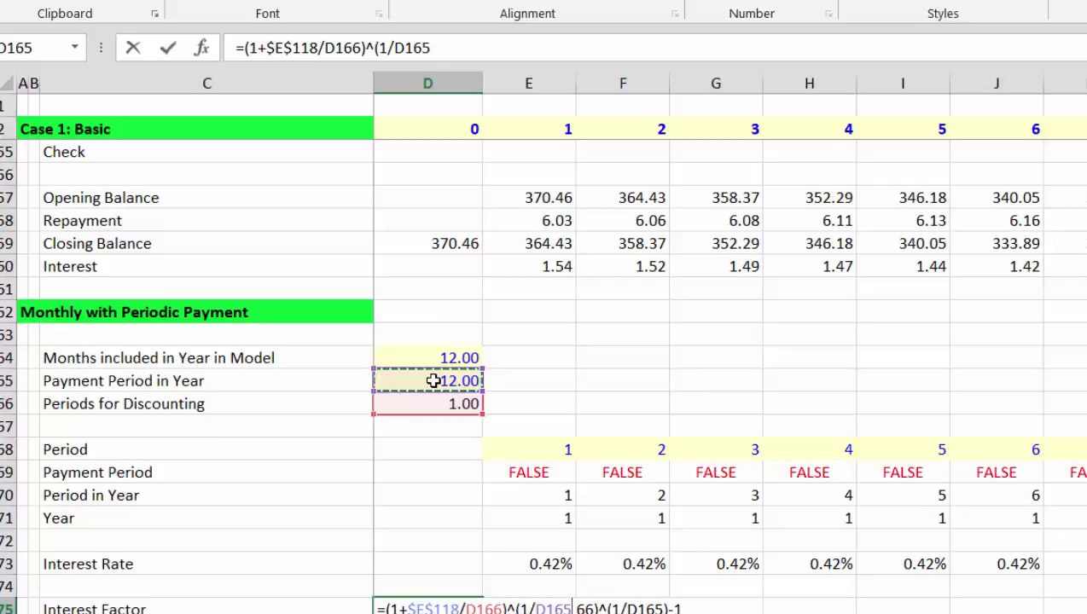
type(")")
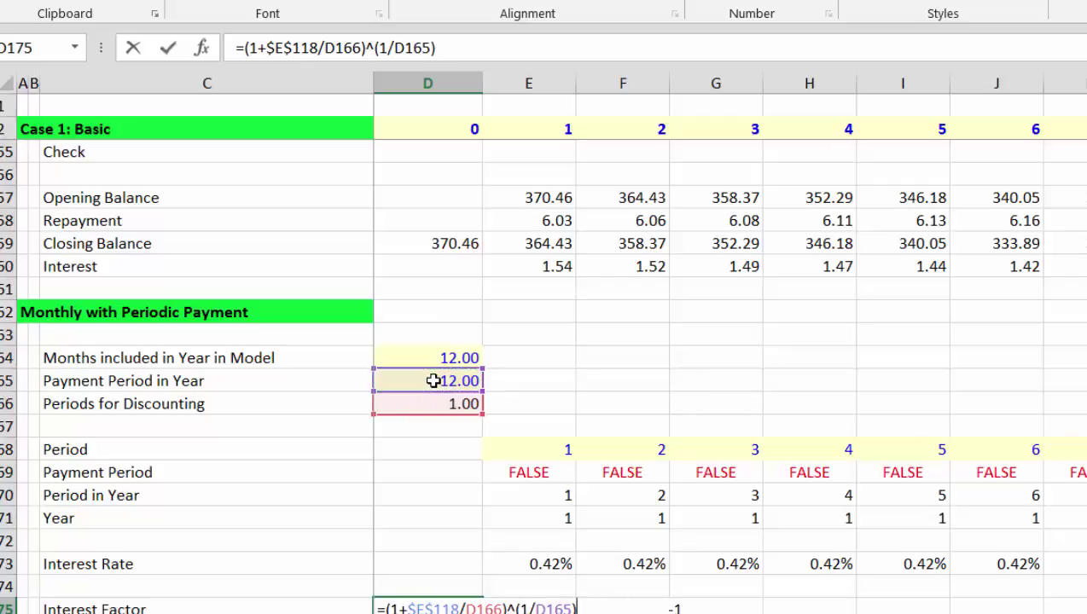
type("-1")
key("Return")
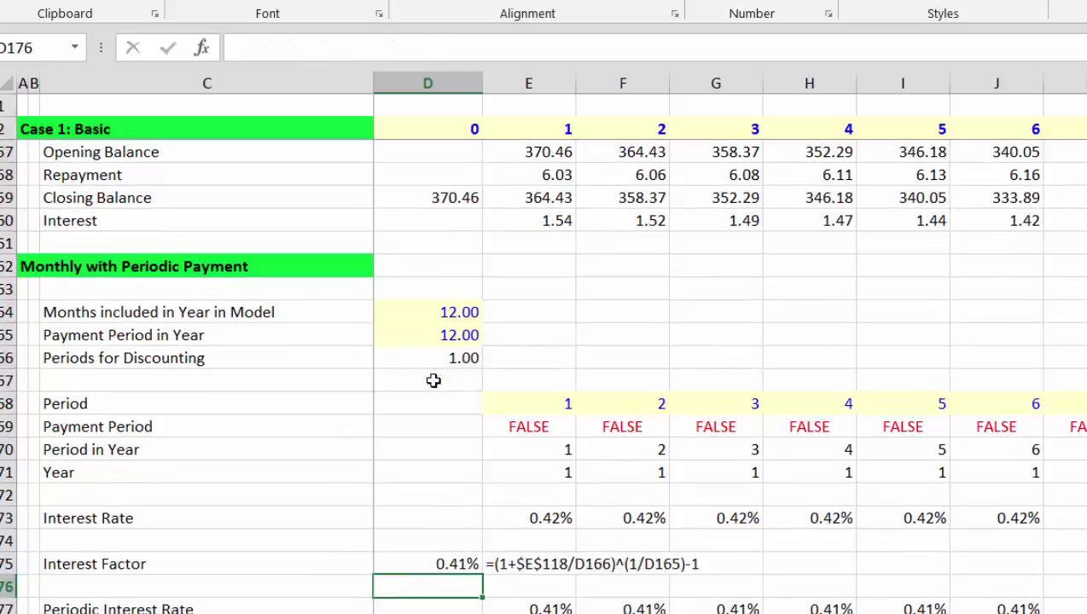
key("Up")
key("F2")
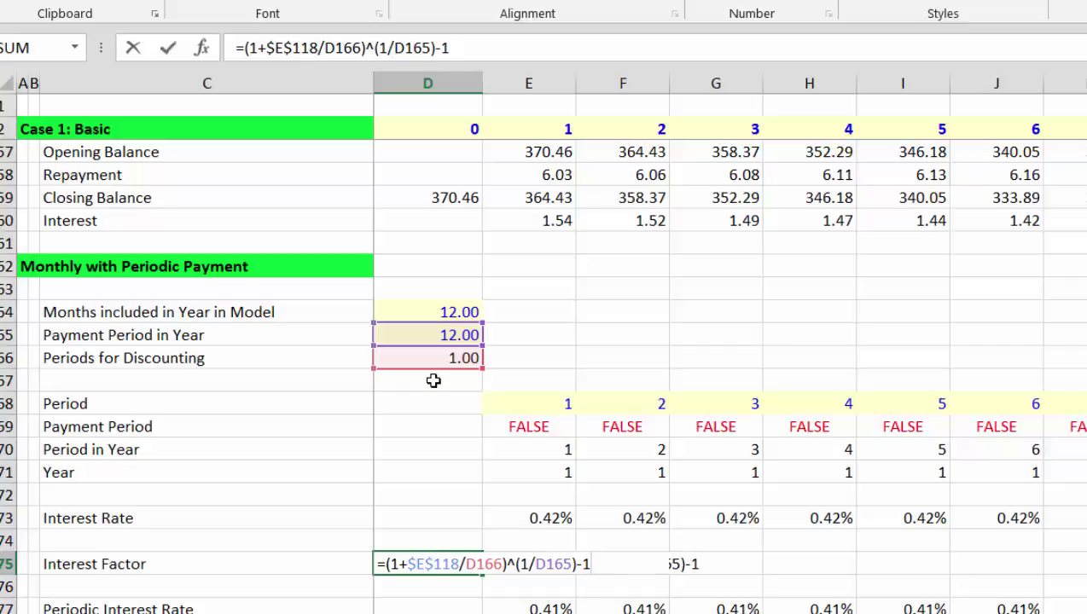
key("Return")
Re-enter the period 1 Interest Factor below Target DS in E193 as =D193*(1+$D$175).
key("Down")
key("Down")
key("Down")
key("Down")
key("Down")
key("Down")
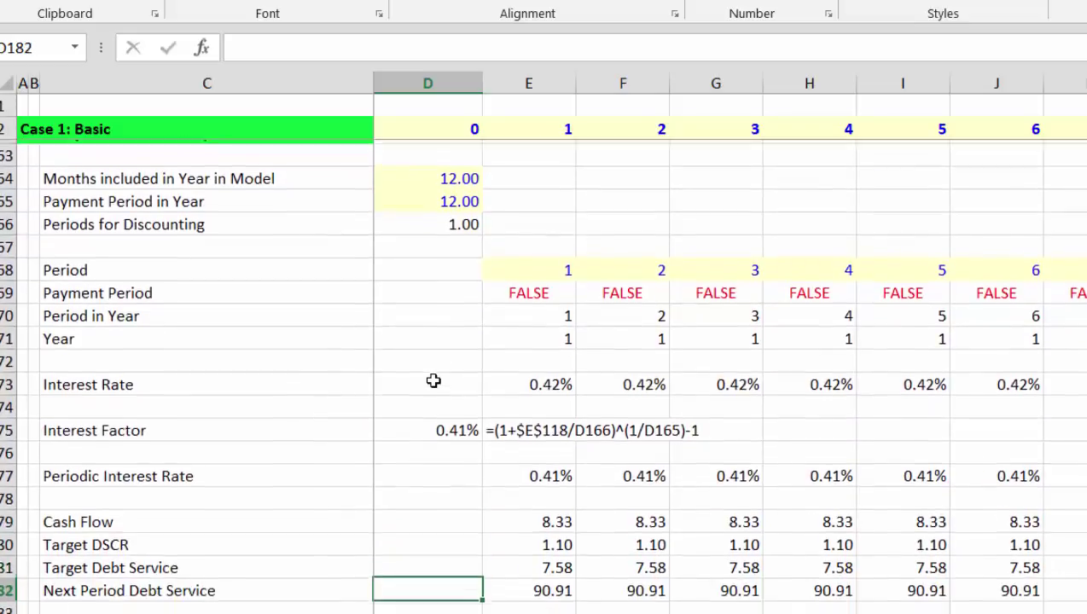
key("Down")
key("Down")
key("Down")
key("Down")
key("Down")
key("Down")
key("Down")
key("Down")
key("Down")
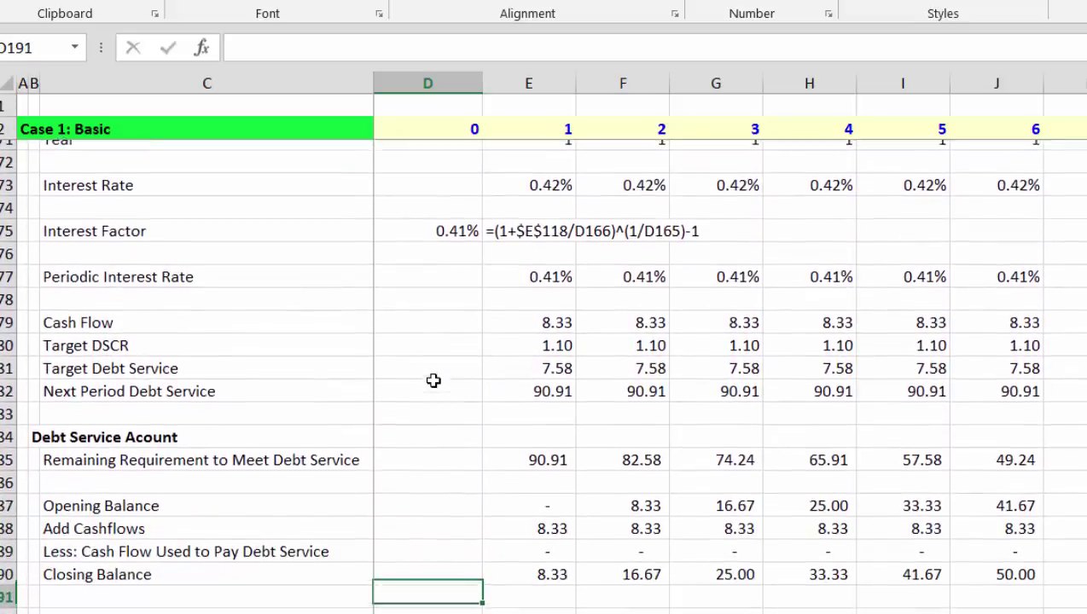
key("Up")
key("Up")
key("Down")
key("Down")
key("Down")
key("Down")
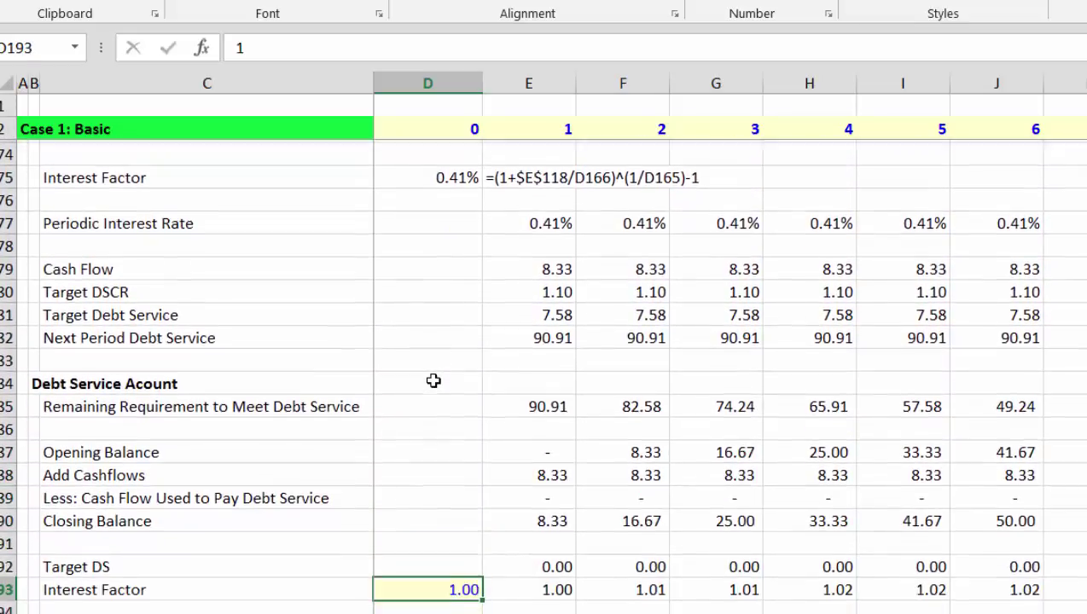
key("Right")
type("=")
key("Left")
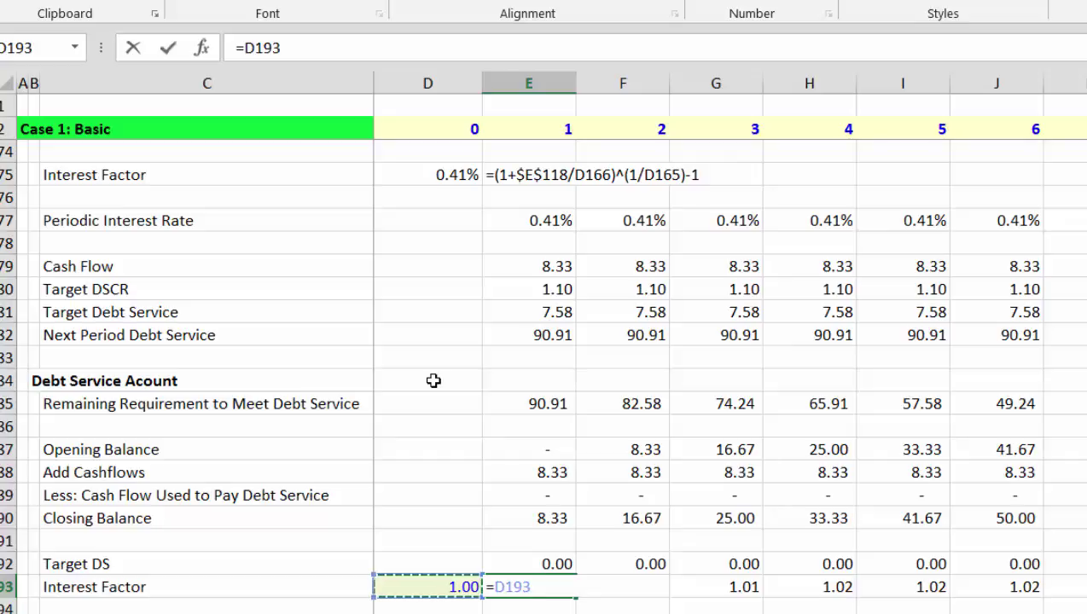
type("*(")
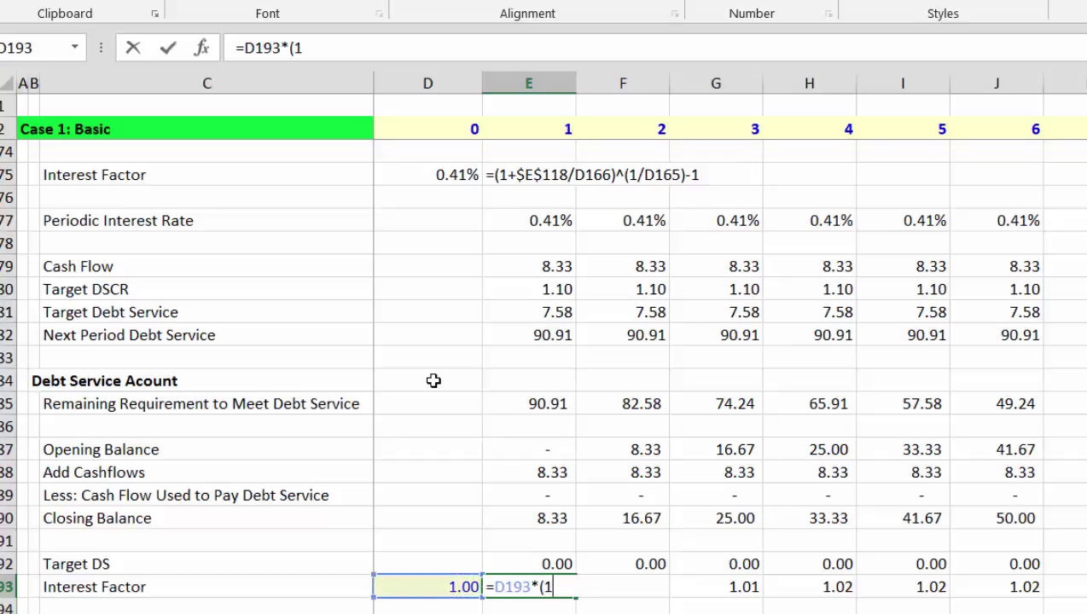
type("1+")
key("Up")
key("Up")
key("Up")
key("Up")
key("Up")
key("Up")
key("Up")
key("Up")
key("Up")
key("Up")
key("Up")
key("Up")
key("Up")
key("Up")
key("Up")
key("Up")
key("Up")
key("Up")
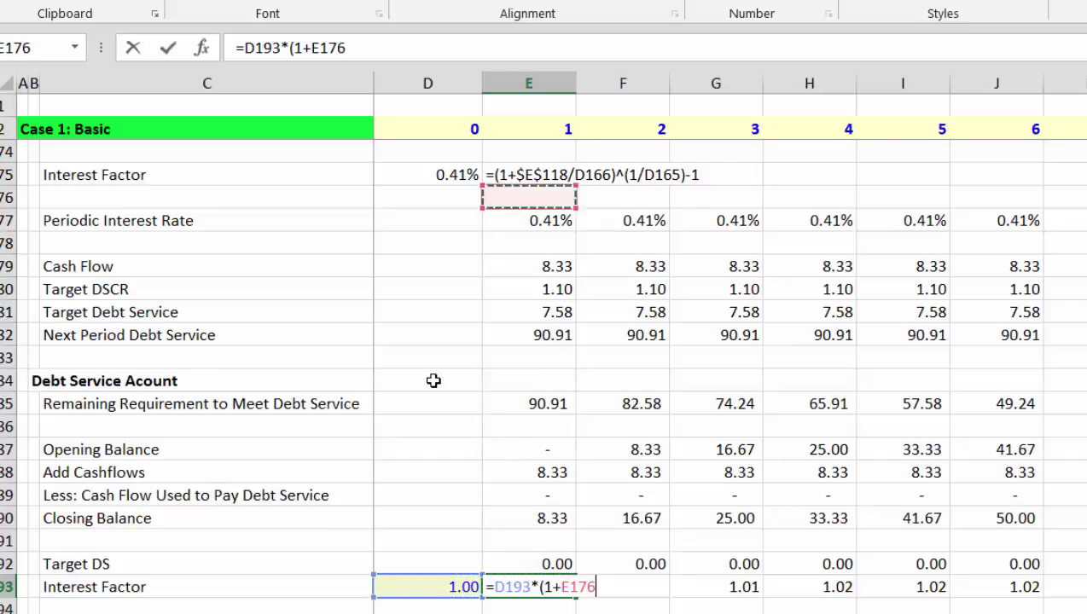
key("Left")
key("F4")
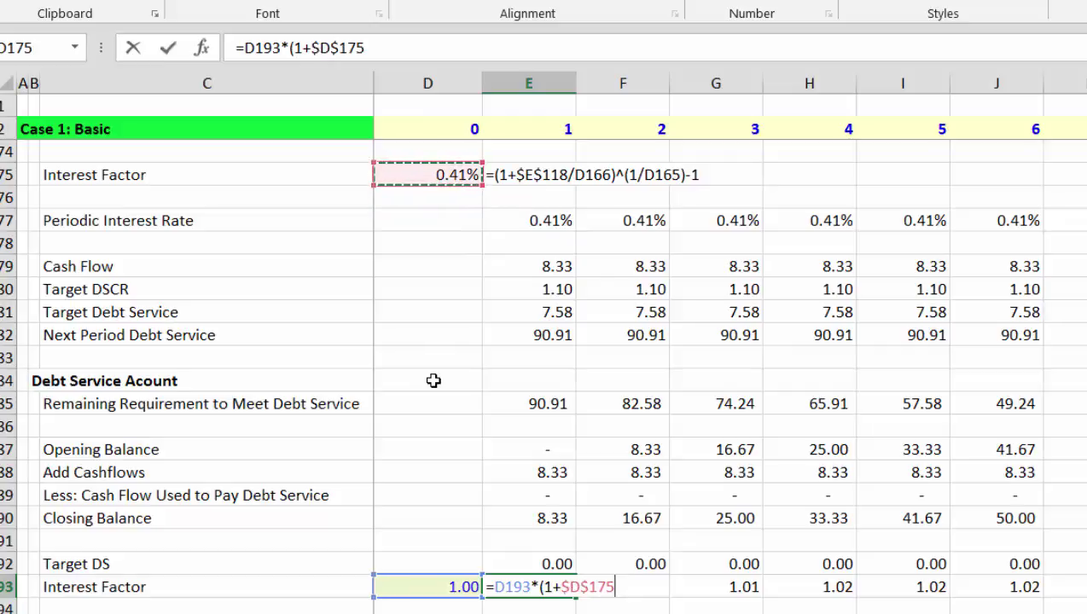
key("Return")
key("Up")
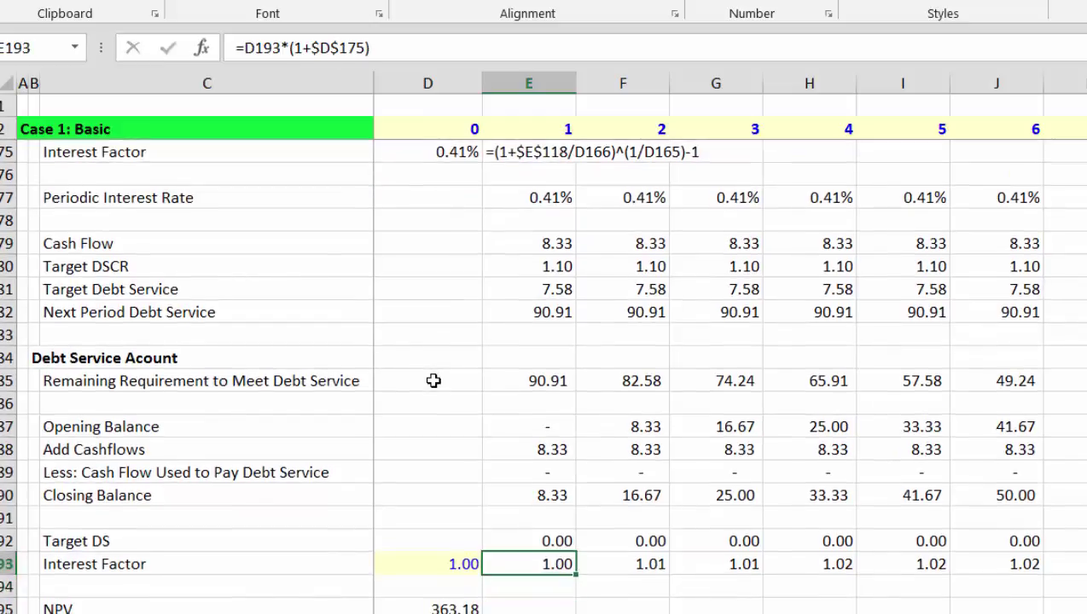
key("ctrl+shift+Right")
Begin re-entering the NPV formula in D195 as a SUMPRODUCT over the Target DS range E192:BL192.
key("Left")
key("Down")
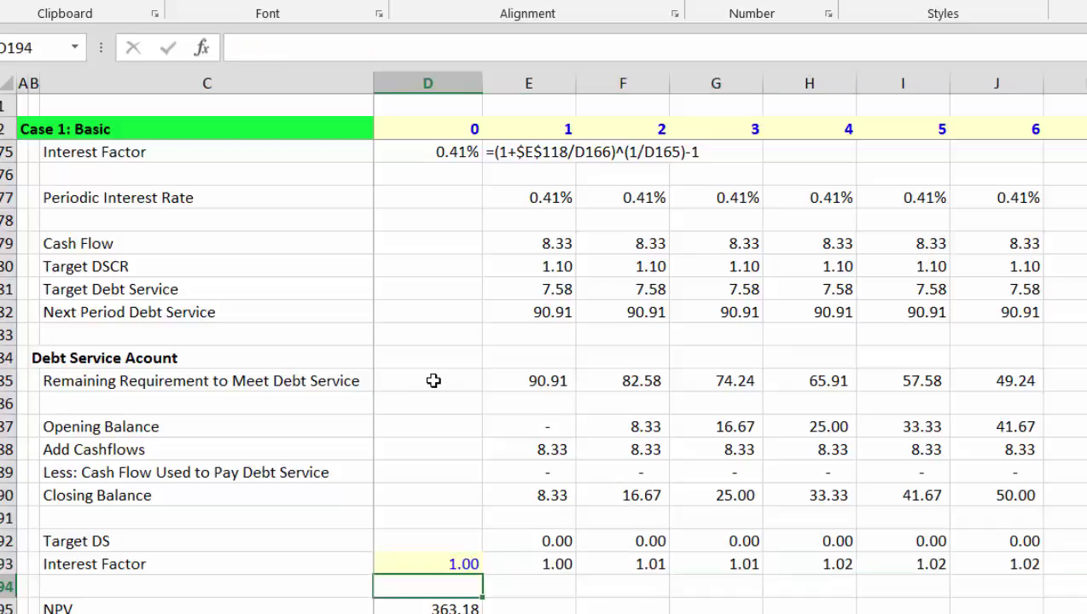
key("Down")
key("F2")
key("Escape")
type("=")
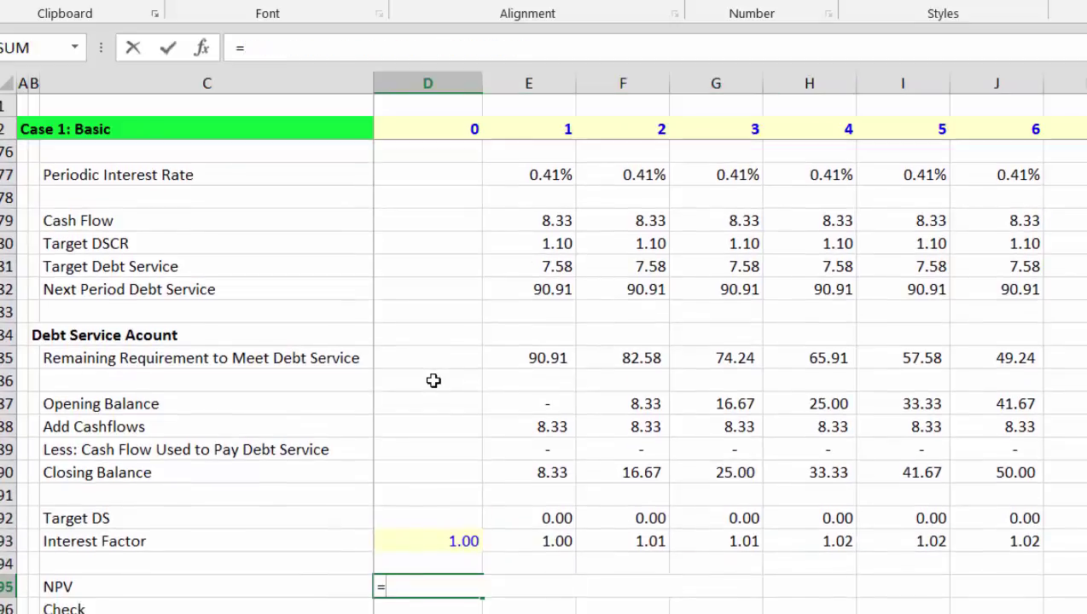
type("sum")
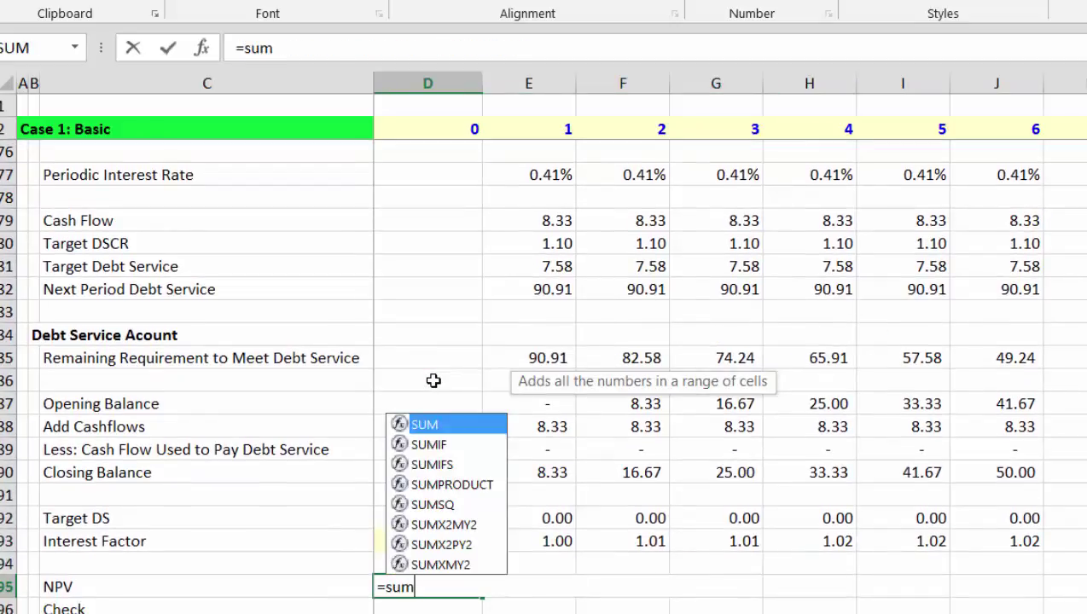
key("Down")
key("Down")
key("Down")
key("Tab")
key("Up")
key("Up")
key("Up")
key("Up")
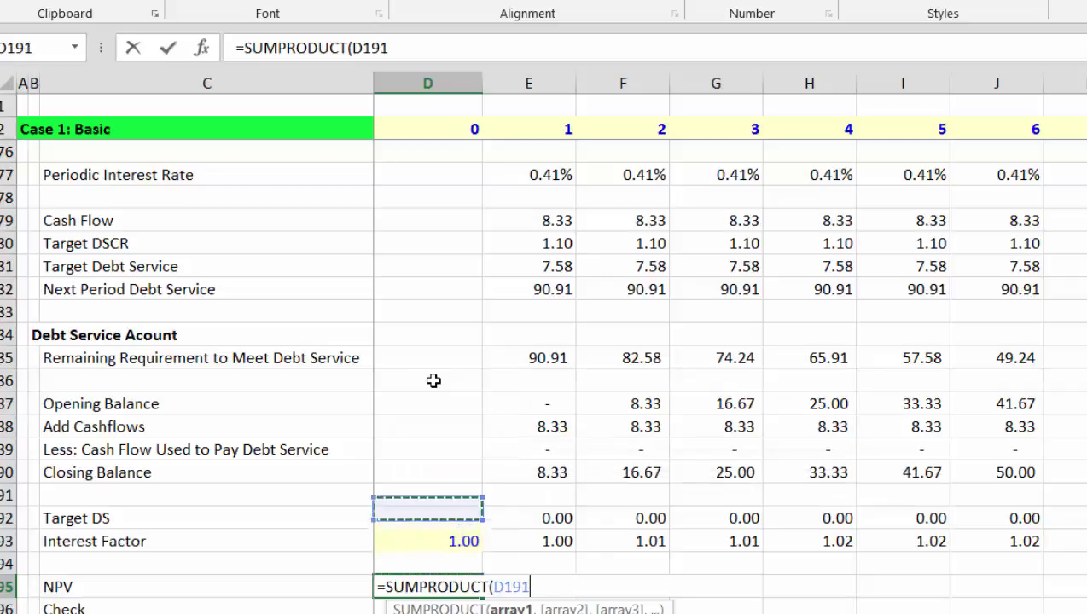
key("Up")
key("Up")
key("Right")
key("Down")
key("Down")
key("Down")
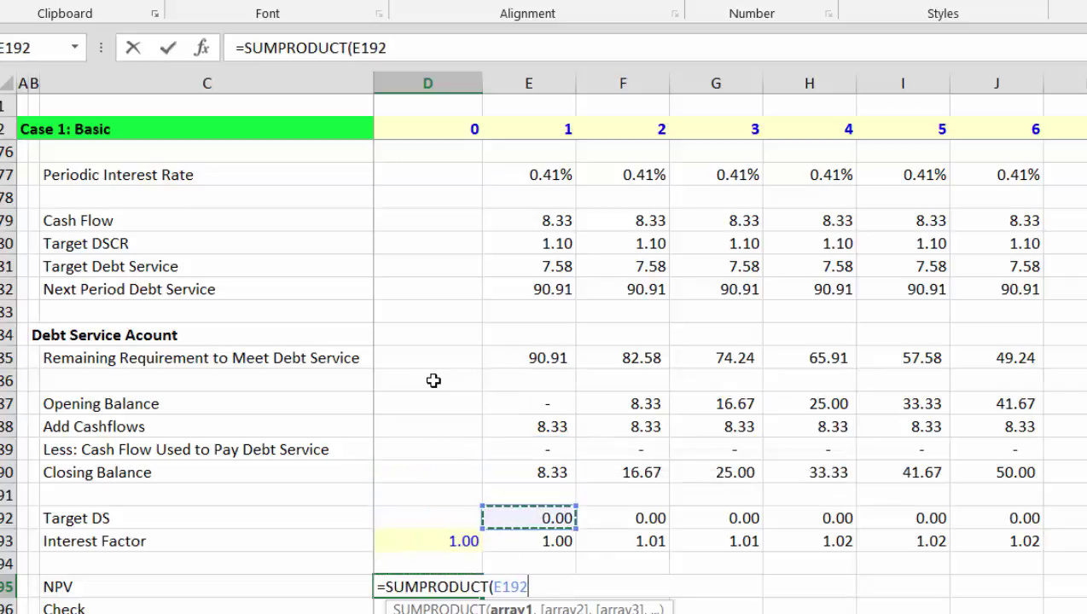
key("ctrl+shift+Right")
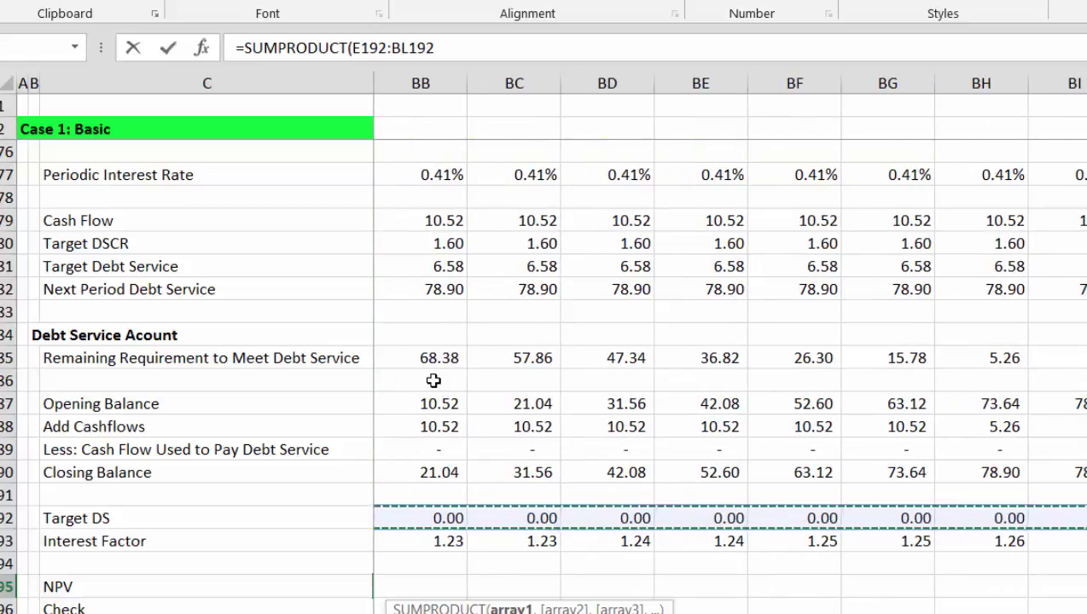
Complete the NPV formula by dividing the Target DS range by the Interest Factor row from period 1 onward.
type("/")
key("Left")
key("Right")
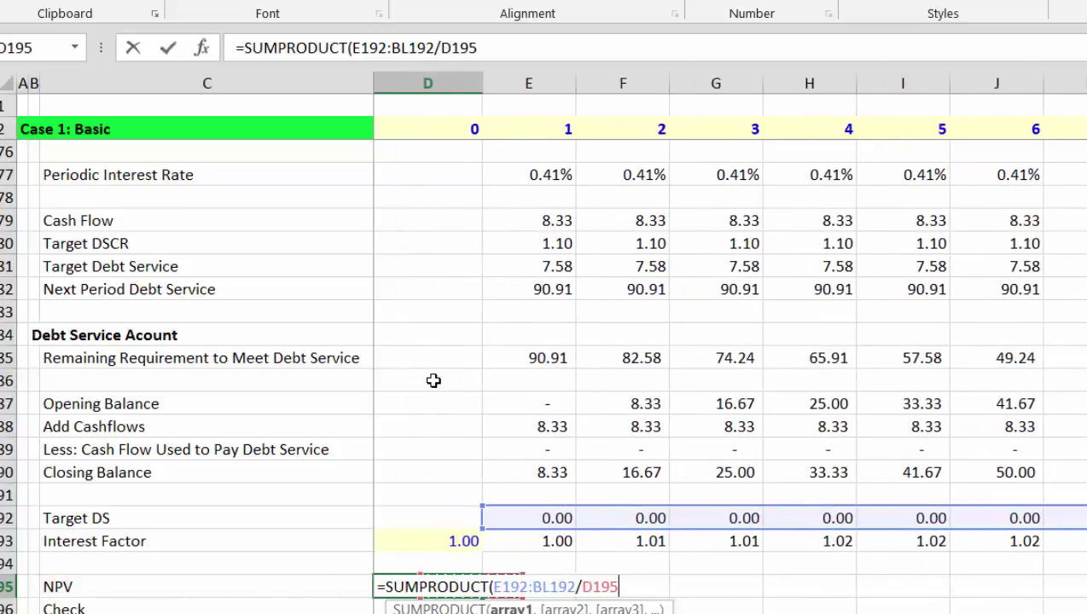
key("Down")
key("Down")
key("Down")
key("Up")
key("Up")
key("Up")
key("Up")
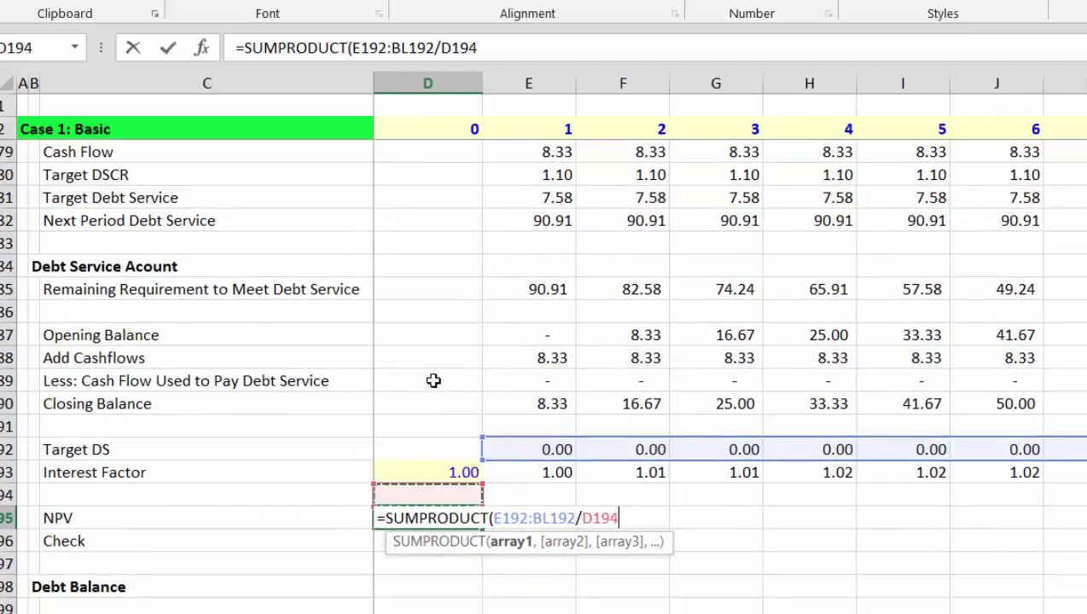
key("Down")
key("ctrl+shift+Right")
key("Return")
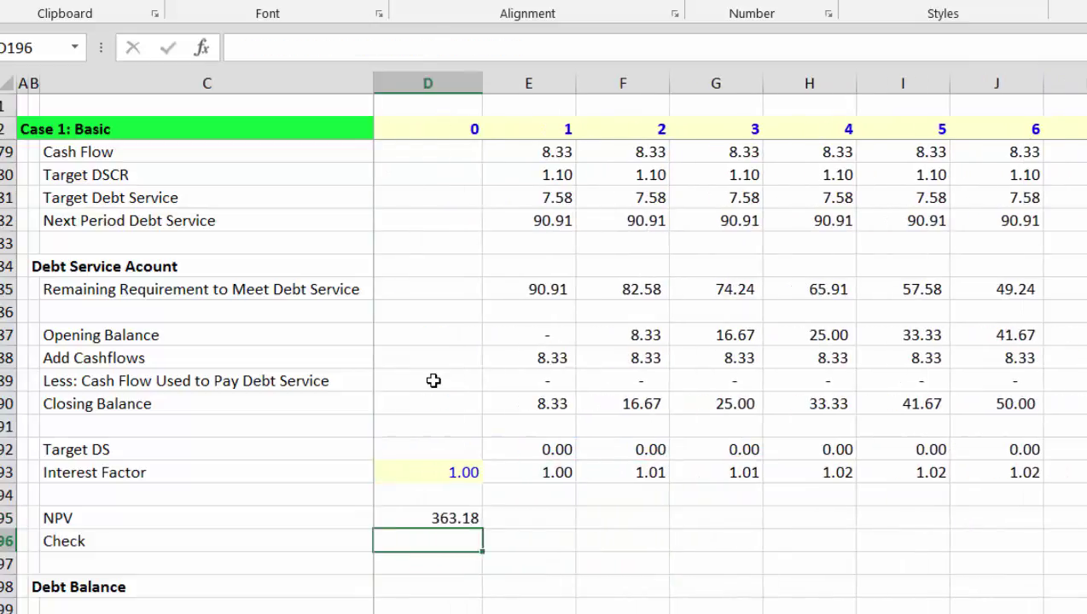
Re-enter the period 0 Closing Balance of the Debt Balance in D202 as =D195.
key("Left")
key("Down")
key("Down")
key("Down")
key("Down")
key("Down")
key("Down")
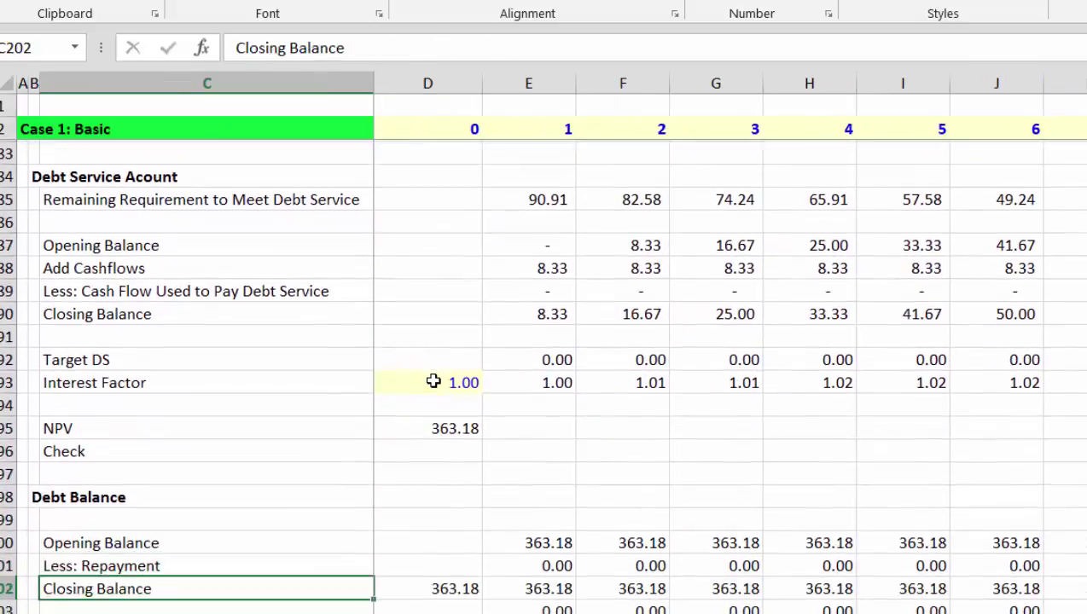
key("Right")
type("=")
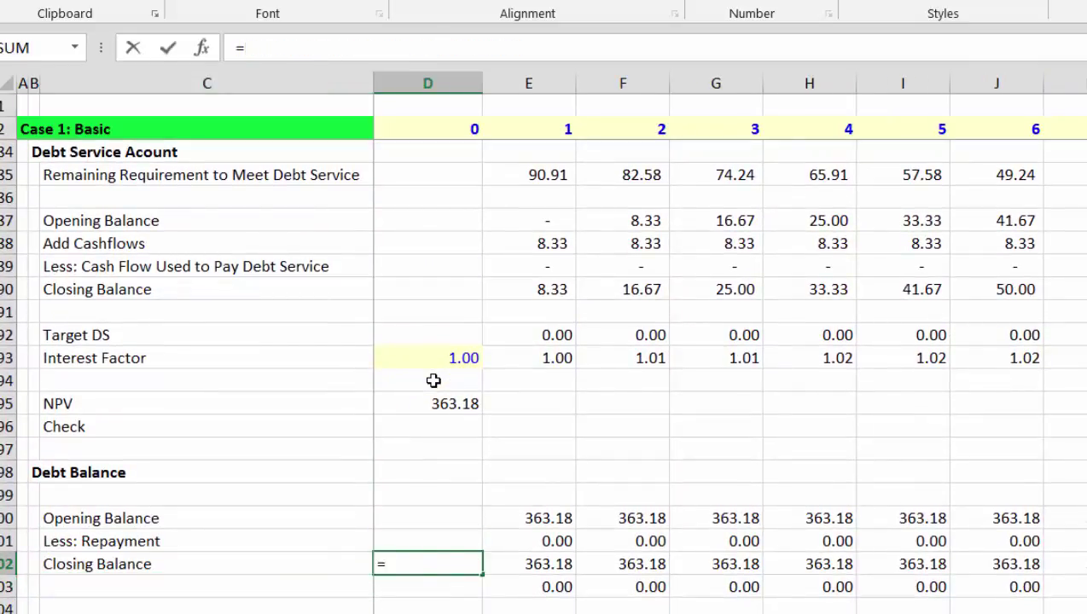
key("Up")
key("Up")
key("Up")
key("Up")
key("Up")
key("Up")
key("Up")
key("Return")
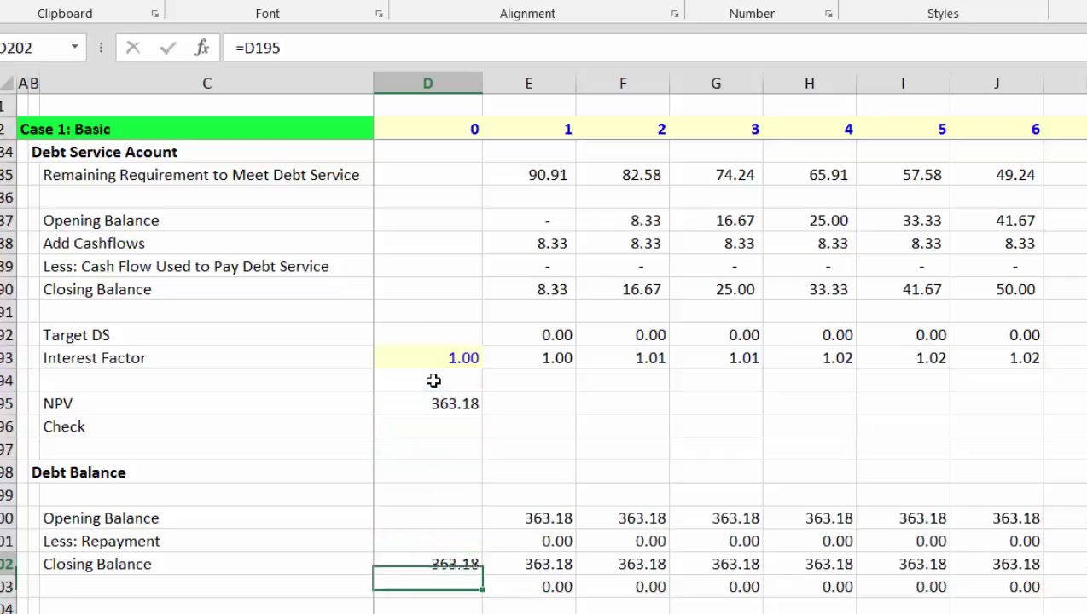
Check the debt tenor and Test rows below the Debt Balance.
key("Down")
key("Down")
key("Down")
key("Down")
key("Down")
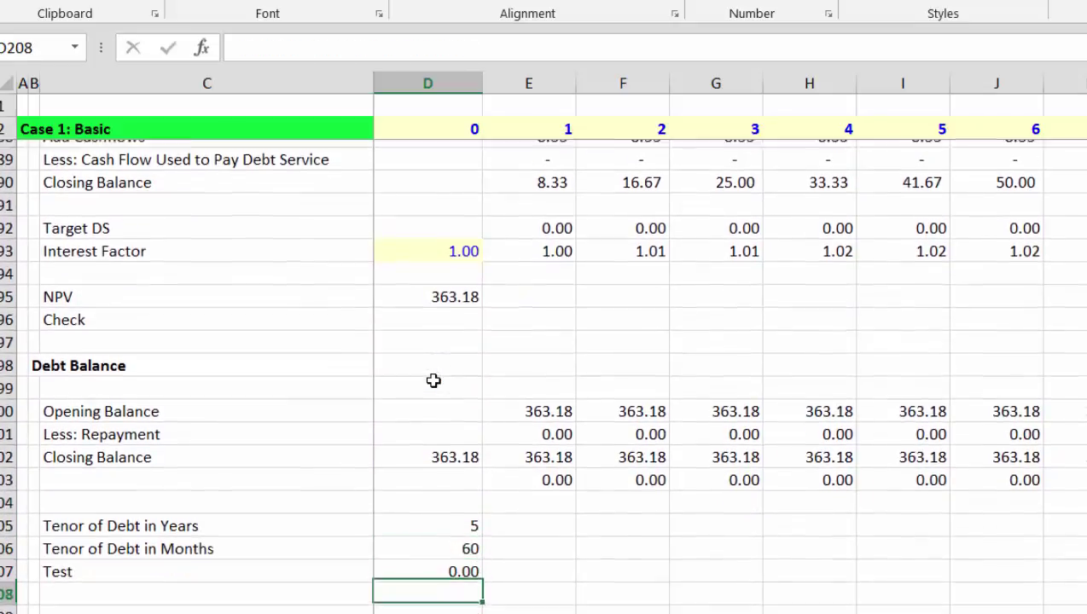
Set the Payment Period in Year in D165 to 6.
key("Up")
key("Up")
key("Up")
key("Up")
key("Up")
key("Up")
key("Up")
key("Up")
key("Up")
key("Up")
key("Up")
key("Up")
key("Up")
key("Up")
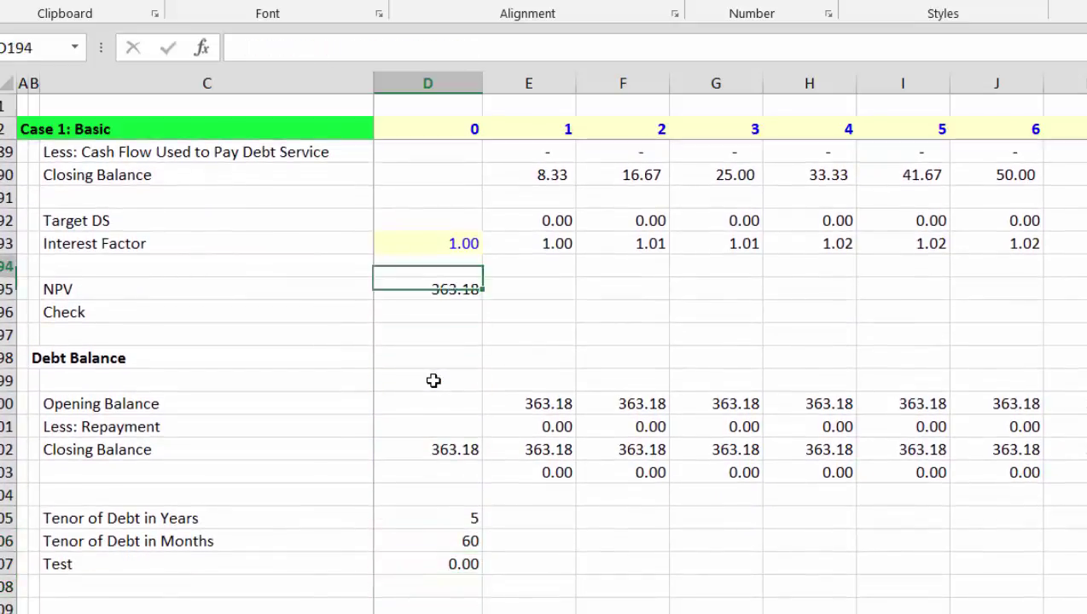
key("Up")
key("Up")
key("Up")
key("Up")
key("Up")
key("Up")
key("Up")
key("Up")
key("Up")
key("Up")
key("Up")
key("Up")
key("Up")
key("Up")
key("Up")
key("Up")
key("Up")
key("Up")
key("Up")
key("Up")
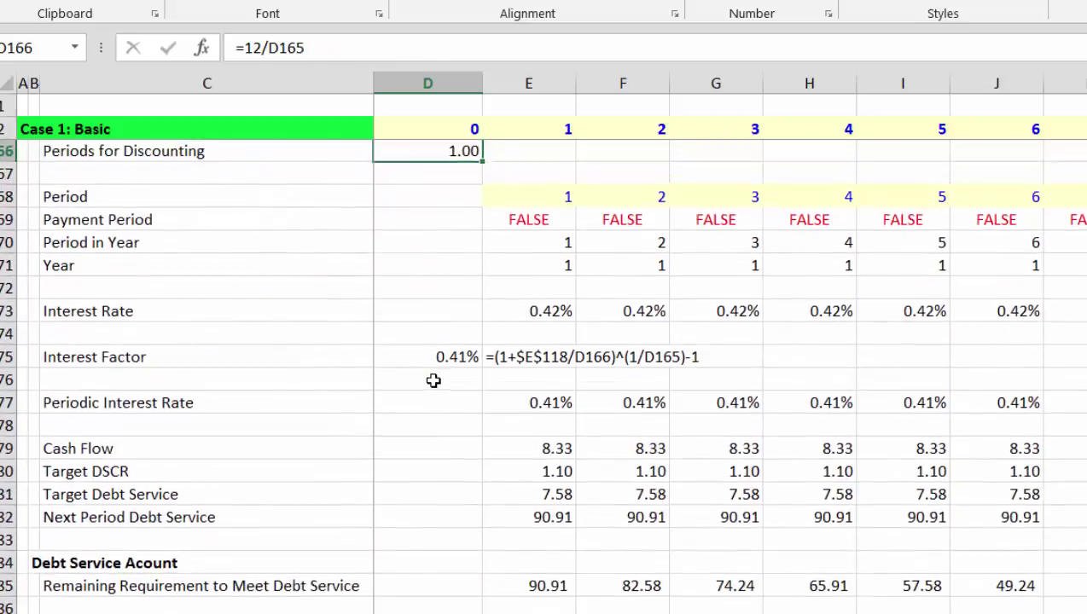
key("Up")
key("Up")
key("Up")
key("Up")
key("Down")
key("Down")
key("Down")
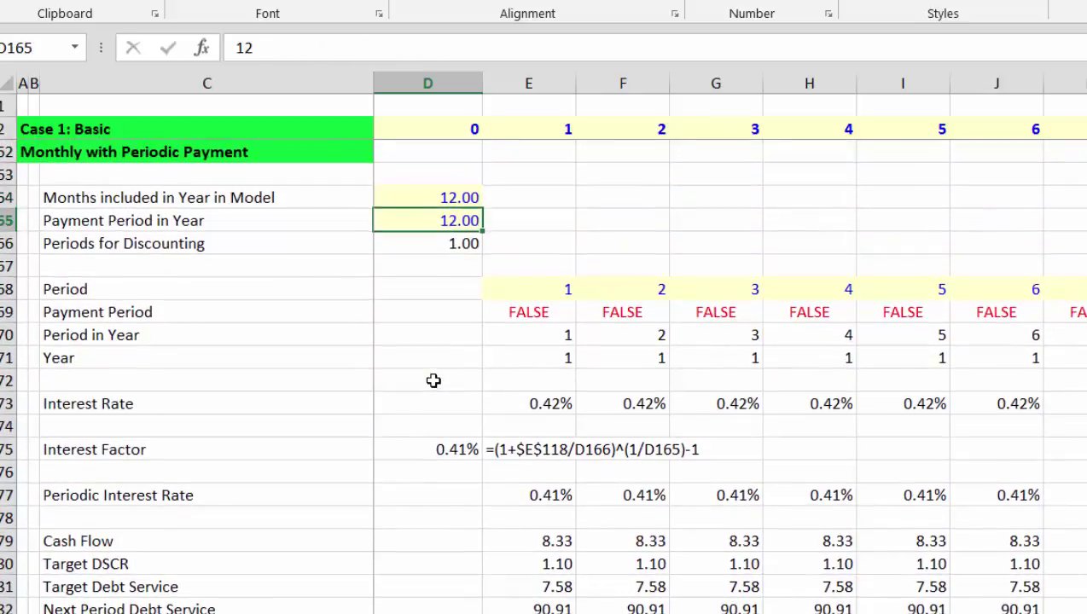
type("6")
key("Return")
Examine the payment period flags, periodic rates and Interest Factor formula in D175 for the six-month payment period.
key("Down")
key("Down")
key("Down")
key("Down")
key("Down")
key("Down")
key("Down")
key("Down")
key("Down")
key("Down")
key("Down")
key("Down")
key("Down")
key("Down")
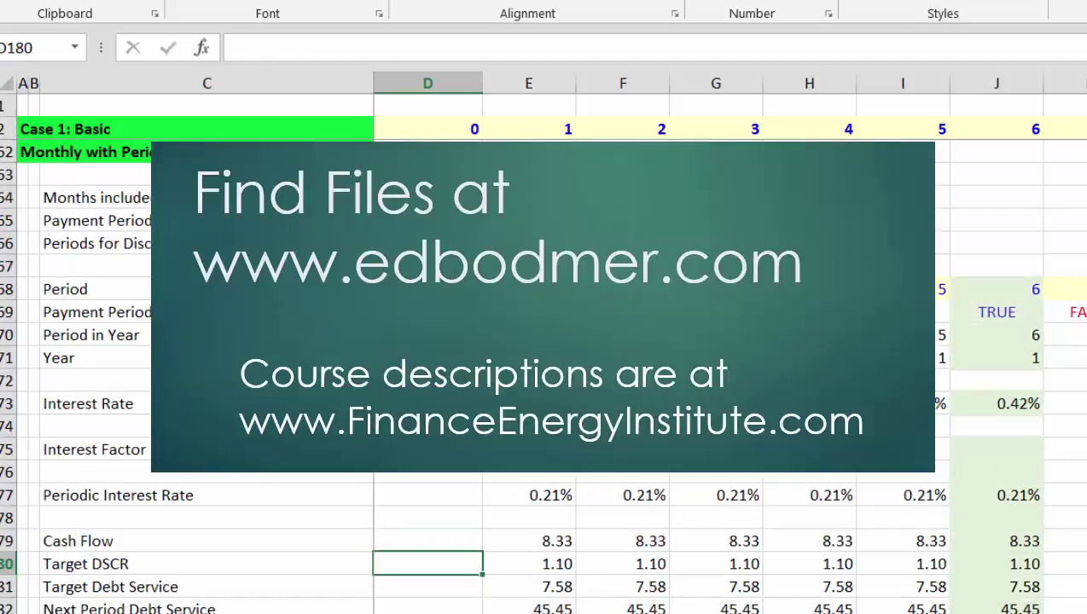
key("Up")
key("Up")
key("Up")
key("Up")
key("Up")
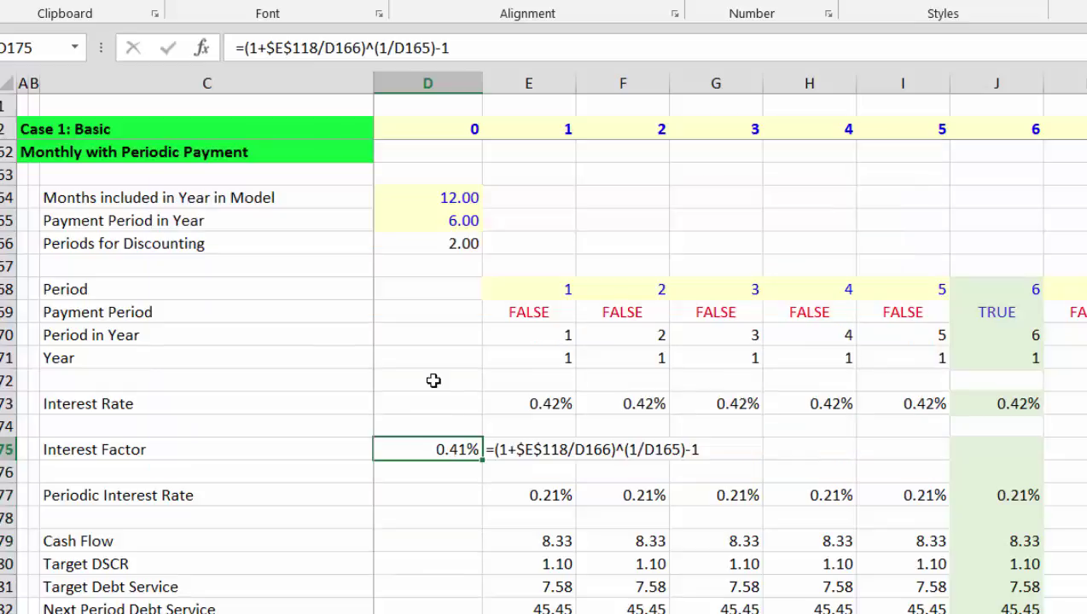
Review the rows from the periodic interest rate through the Debt Service Account to the Interest Factor in row 193.
key("Down")
key("Down")
key("Down")
key("Down")
key("Down")
key("Down")
key("Down")
key("Down")
key("Down")
key("Down")
key("Down")
key("Down")
key("Down")
key("Down")
key("Down")
key("Down")
key("Down")
key("Down")
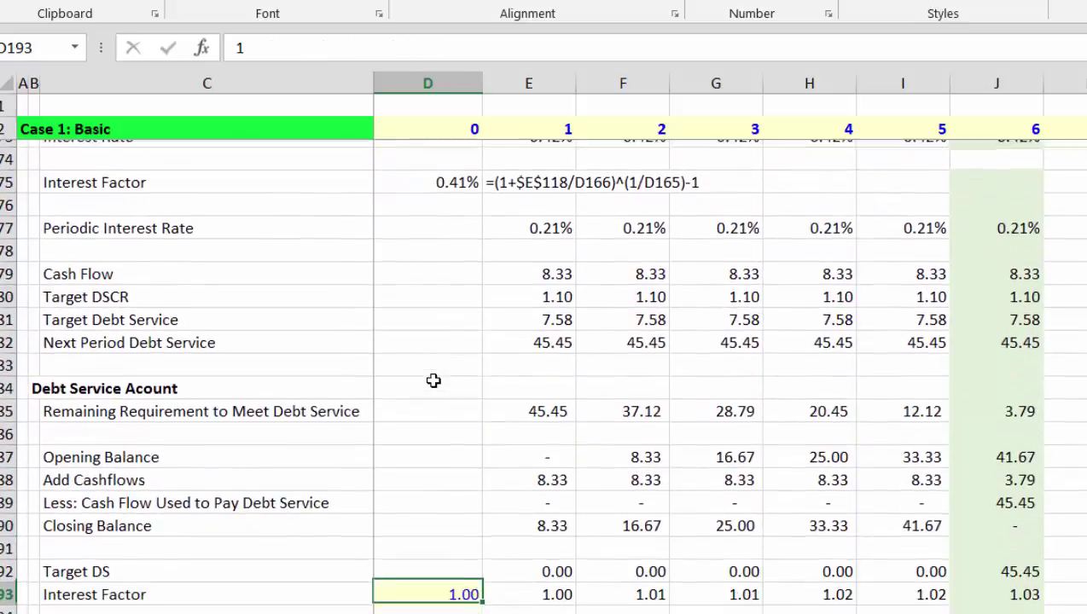
Review the NPV, Debt Balance, tenor and Test rows, returning to the period 0 Closing Balance in D202.
key("Down")
key("Down")
key("Down")
key("Down")
key("Down")
key("Down")
key("Down")
key("Down")
key("Down")
key("Down")
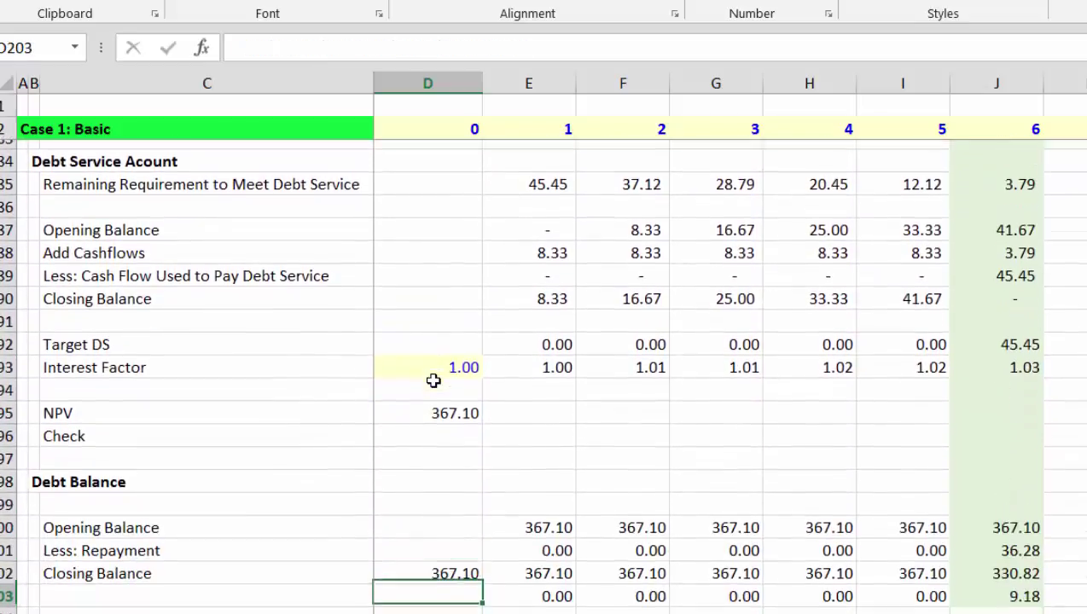
key("Down")
key("Down")
key("Down")
key("Down")
key("Down")
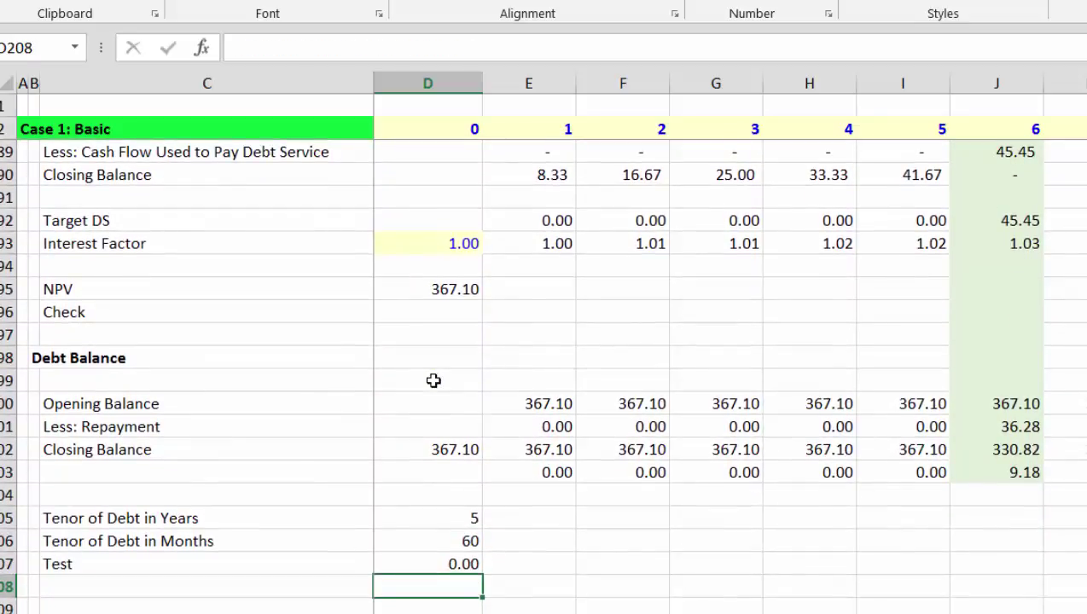
key("Up")
key("Up")
key("Up")
key("Up")
key("Up")
key("Up")
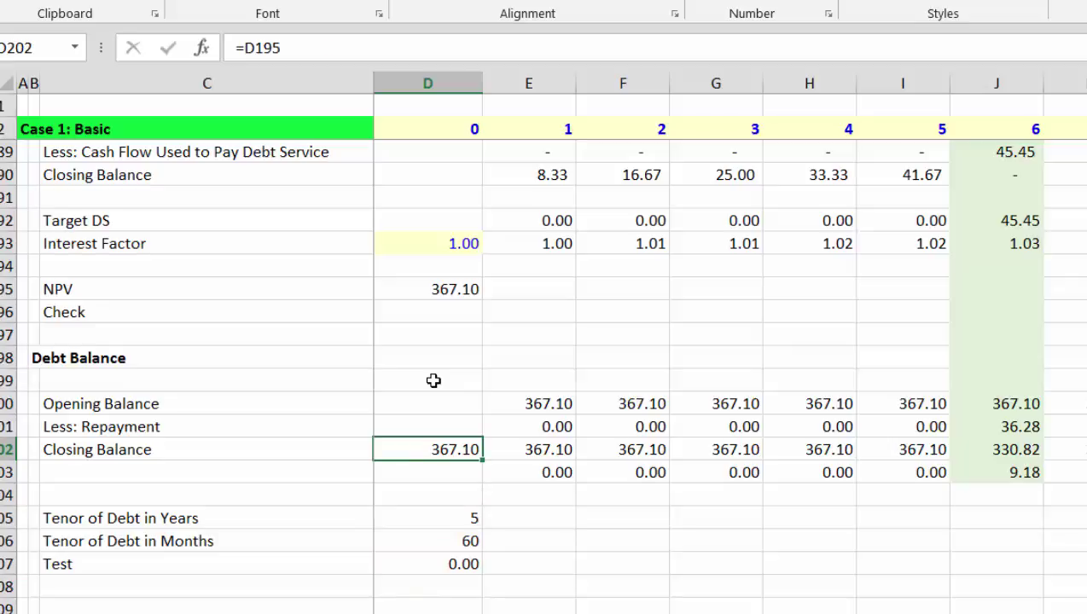
Examine the Closing Balance formulas for the first periods and the interest formula in F203.
key("Right")
key("Right")
key("Right")
key("Right")
key("Right")
key("Right")
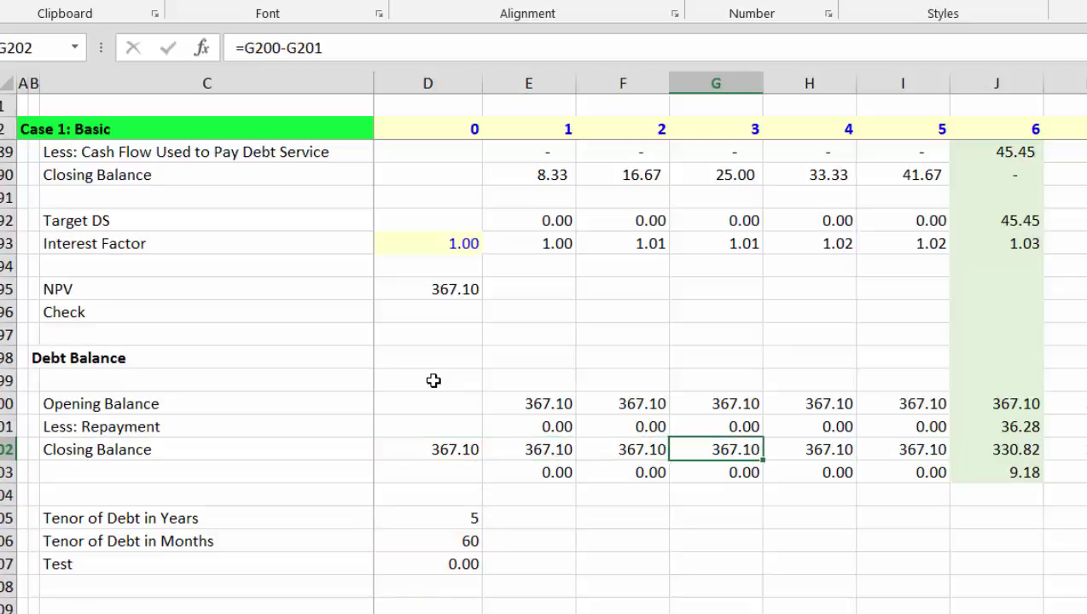
key("Left")
key("Left")
key("Left")
key("Left")
key("Down")
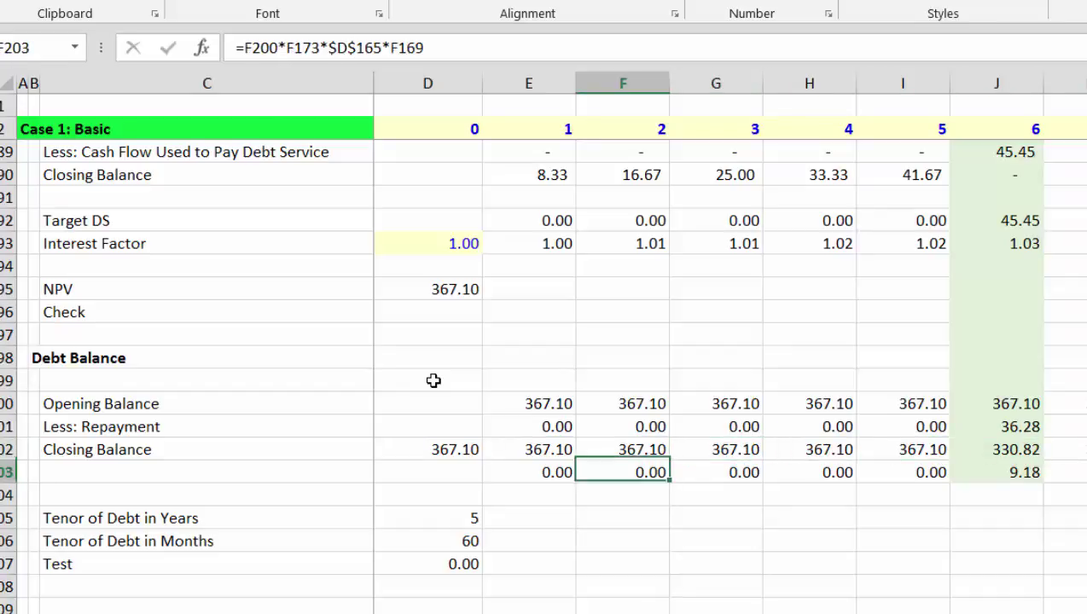
Set the Payment Period in Year in D165 to 1.
key("Up")
key("Up")
key("Up")
key("Up")
key("Up")
key("Up")
key("Up")
key("Up")
key("Up")
key("Up")
key("Up")
key("Up")
key("Up")
key("Up")
key("Up")
key("Up")
key("Up")
key("Up")
key("Up")
key("Up")
key("Up")
key("Up")
key("Up")
key("Up")
key("Up")
key("Up")
key("Up")
key("Up")
key("Up")
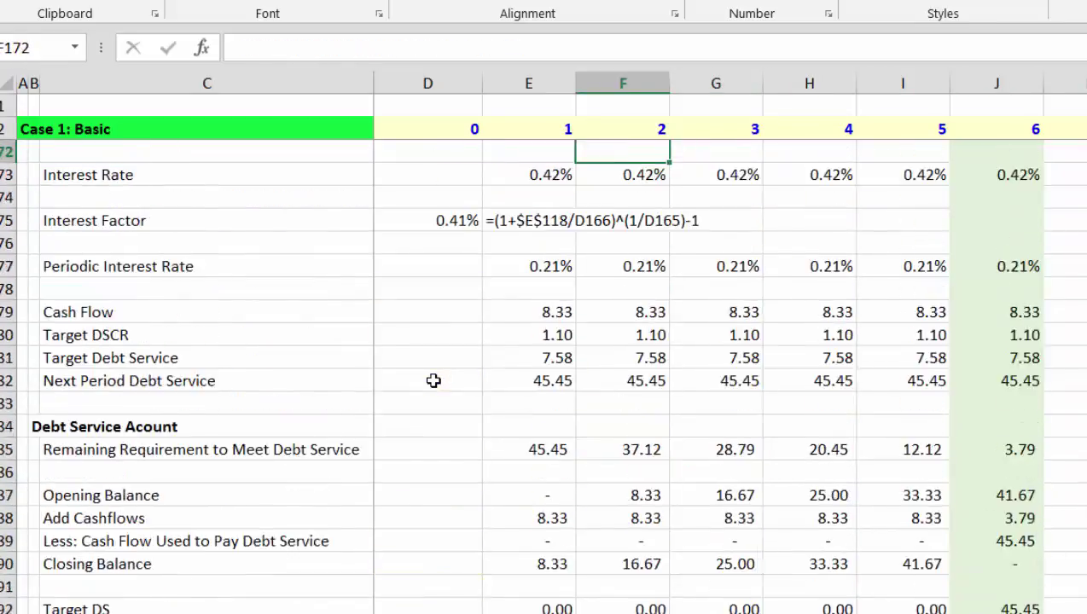
key("Down")
key("Down")
key("Down")
key("Down")
key("Left")
key("Left")
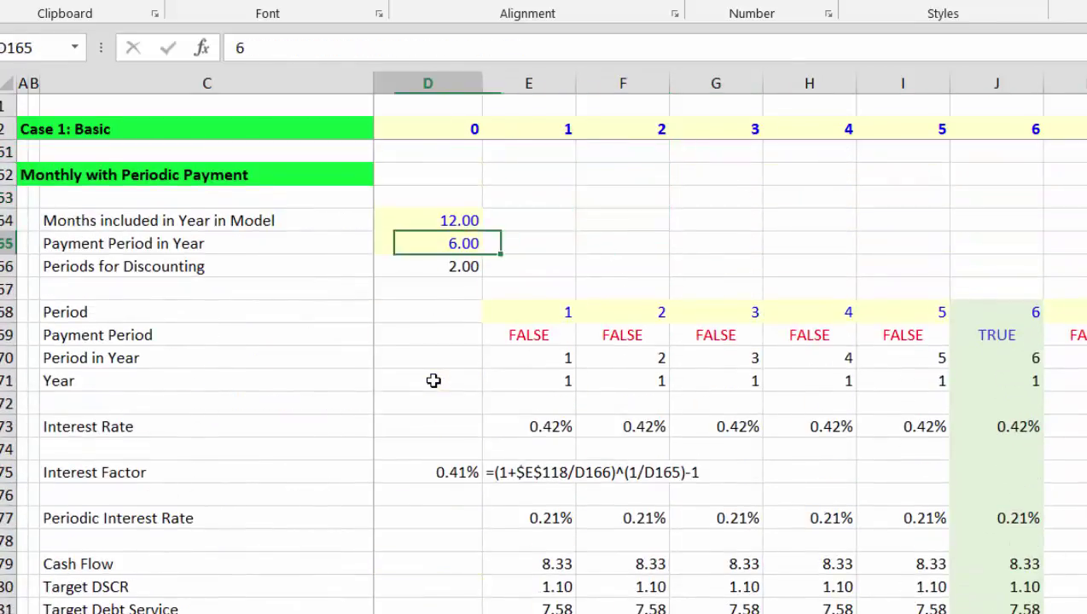
type("1")
key("ctrl+Return")
Review the rows from Periods for Discounting through the Debt Balance to the Test lookup in D207 for the one-month payment period.
key("Down")
key("Down")
key("Down")
key("Down")
key("Down")
key("Down")
key("Down")
key("Down")
key("Down")
key("Down")
key("Down")
key("Down")
key("Down")
key("Down")
key("Down")
key("Down")
key("Down")
key("Down")
key("Down")
key("Down")
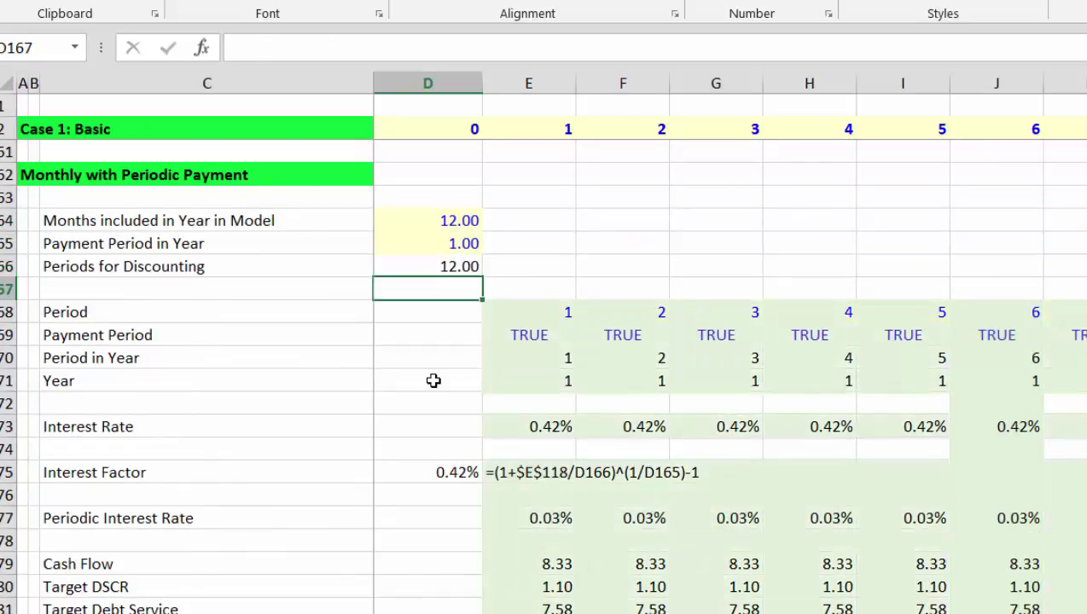
key("Down")
key("Down")
key("Down")
key("Down")
key("Down")
key("Down")
key("Down")
key("Down")
key("Down")
key("Down")
key("Down")
key("Down")
key("Down")
key("Down")
key("Down")
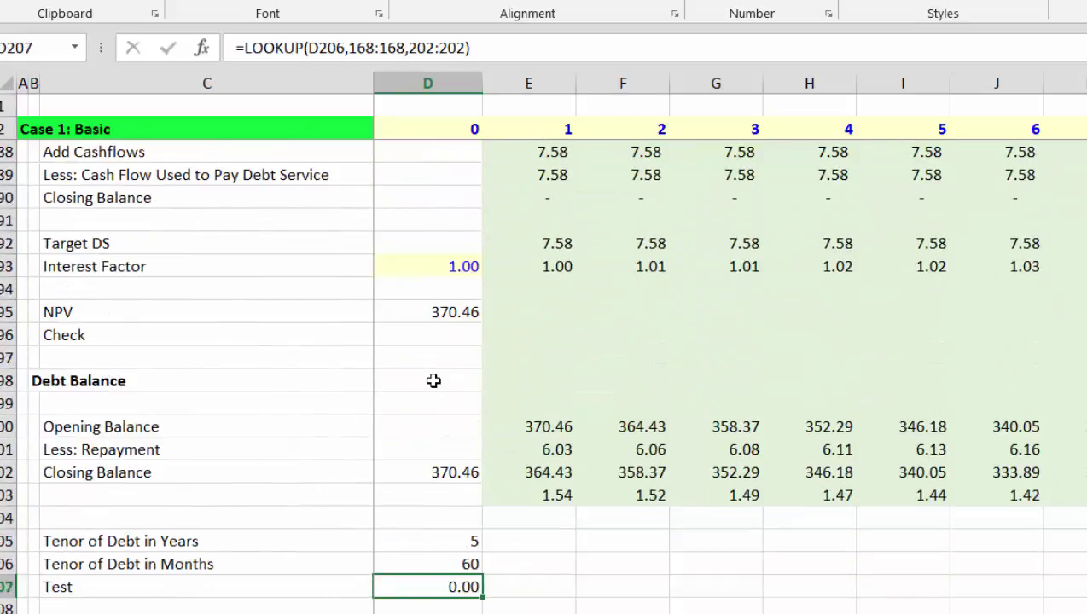
Review the tenor, Debt Balance and NPV rows back to the period 0 Interest Factor in D193.
key("Up")
key("Up")
key("Up")
key("Up")
key("Up")
key("Up")
key("Up")
key("Up")
key("Up")
key("Up")
key("Up")
key("Up")
key("Up")
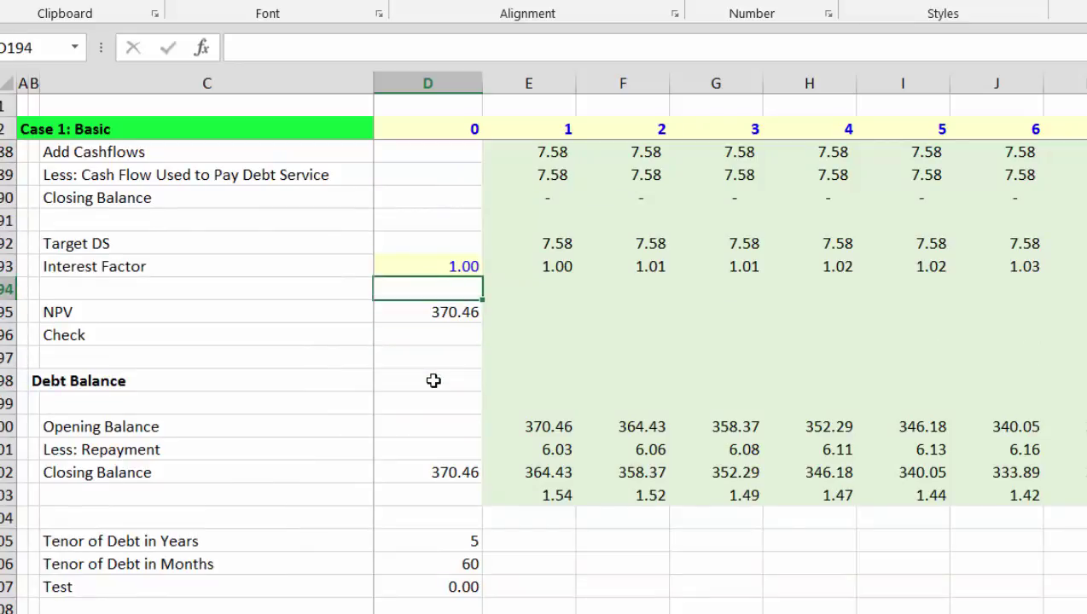
key("Up")
key("Up")
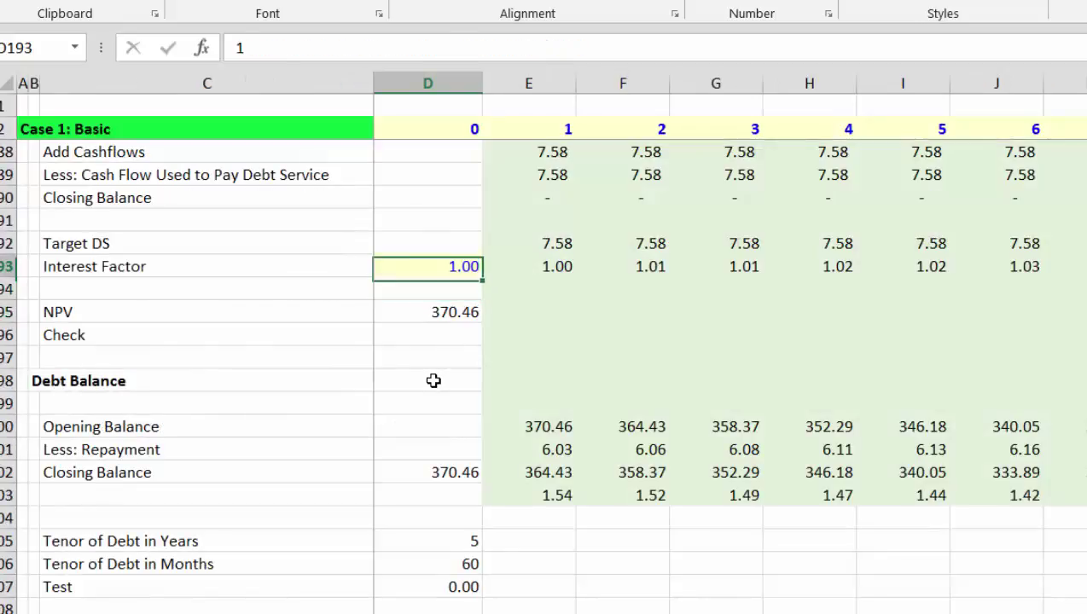
Compare with the Repayment, Closing Balance and Interest rows of the preceding monthly case in rows 158 to 160.
key("Up")
key("Up")
key("Up")
key("Up")
key("Up")
key("Up")
key("Up")
key("Up")
key("Up")
key("Up")
key("Up")
key("Up")
key("Up")
key("Up")
key("Up")
key("Up")
key("Up")
key("Up")
key("Up")
key("Up")
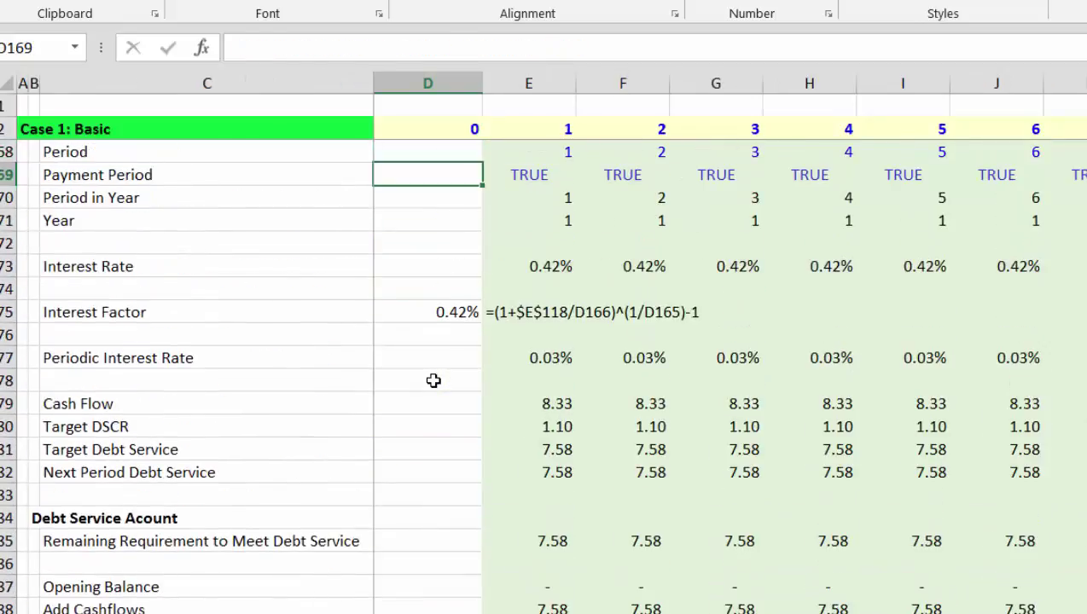
key("Up")
key("Up")
key("Up")
key("Up")
key("Up")
key("Up")
key("Up")
key("Up")
key("Up")
Examine the Payment Period in Year input and the Periods for Discounting formula in D166.
key("Down")
key("Down")
key("Down")
key("Down")
key("Down")
key("Down")
key("Down")
key("Down")
key("Down")
key("Down")
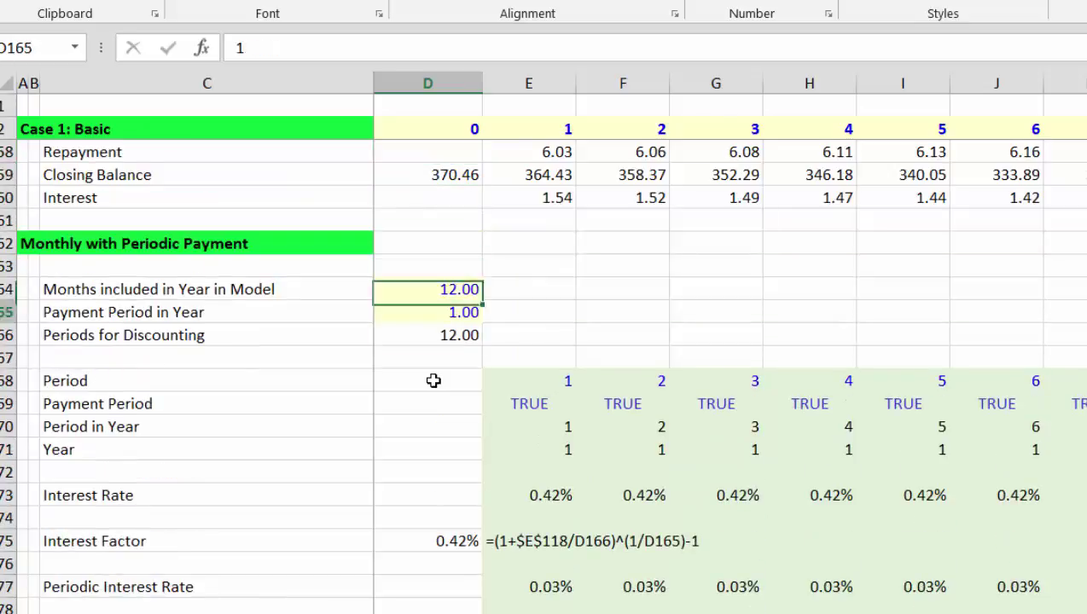
key("Up")
key("Up")
key("Up")
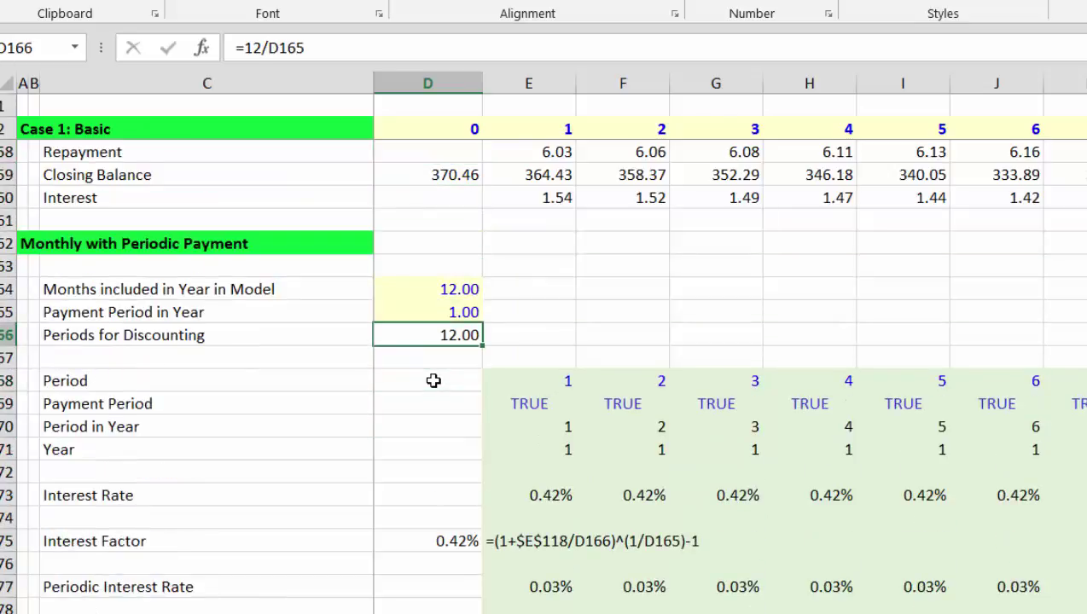
Review the one-month case from Periods for Discounting down to the Test lookup in D207.
key("Down")
key("Down")
key("Down")
key("Down")
key("Down")
key("Down")
key("Down")
key("Down")
key("Down")
key("Down")
key("Down")
key("Down")
key("Down")
key("Down")
key("Down")
key("Down")
key("Down")
key("Down")
key("Down")
key("Down")
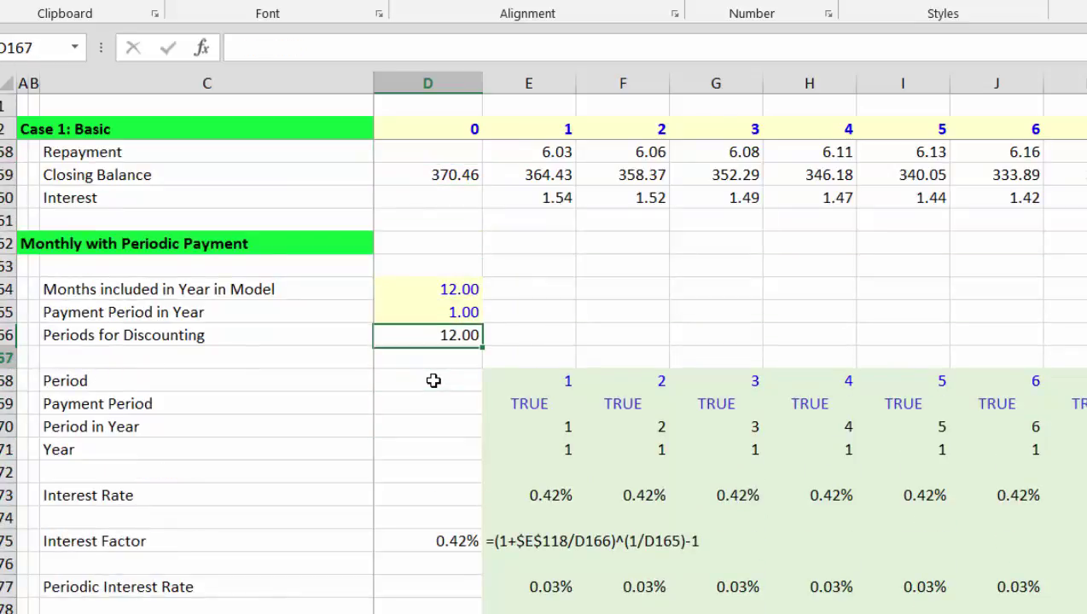
key("Down")
key("Down")
key("Down")
key("Down")
key("Down")
key("Down")
key("Down")
key("Down")
key("Down")
key("Down")
key("Down")
key("Down")
key("Down")
key("Down")
key("Down")
key("Down")
key("Down")
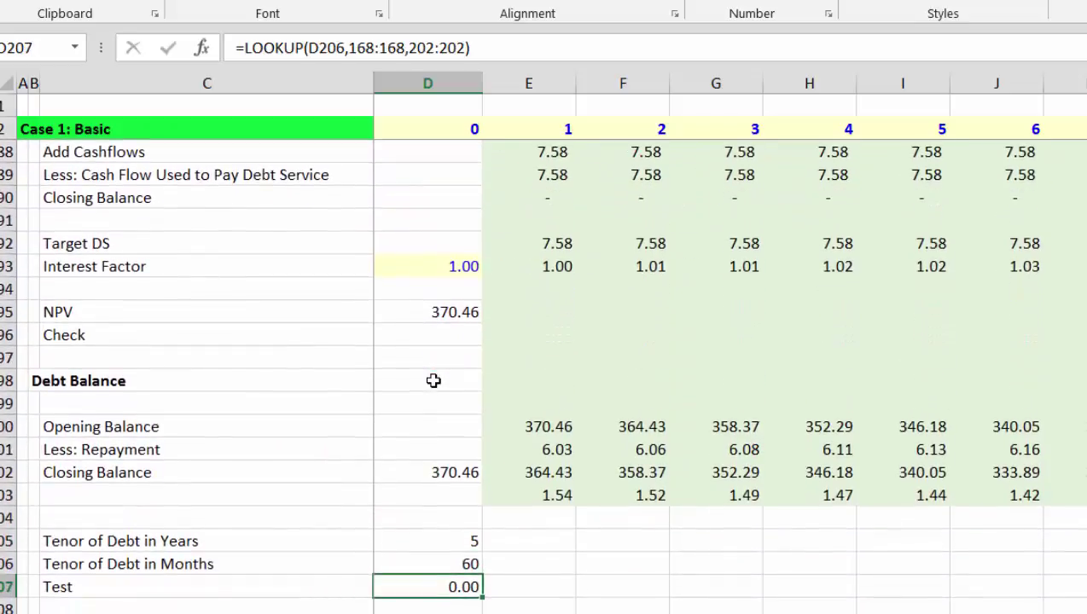
Examine the Tenor of Debt in Months formula in D206 and the tenor rows beside the Test lookup.
key("Up")
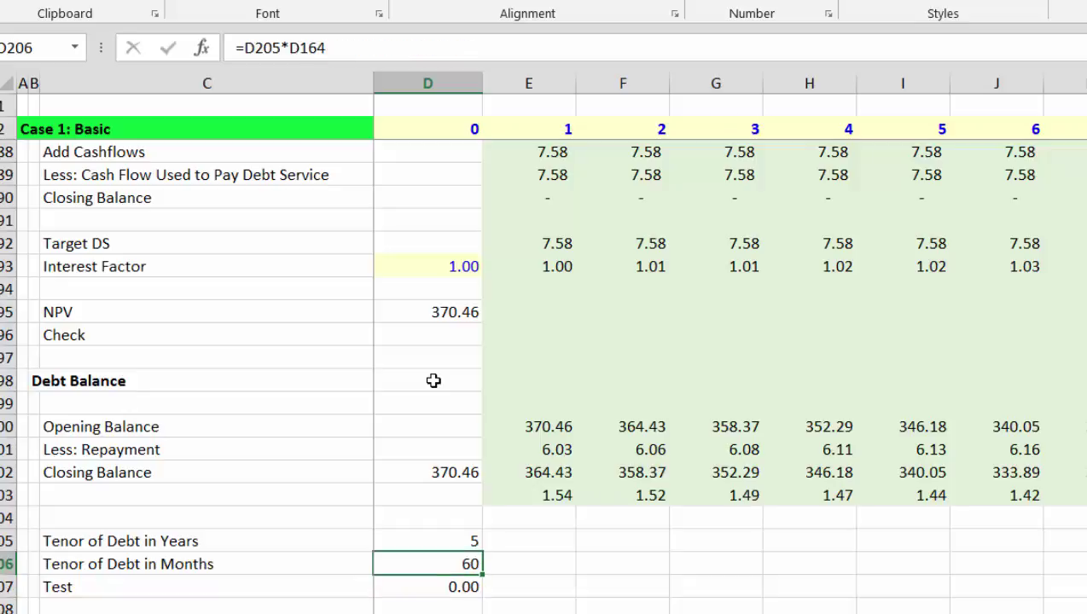
key("Up")
key("Down")
key("Down")
key("Down")
key("Down")
key("Down")
key("Down")
key("Down")
key("Down")
key("Down")
key("Down")
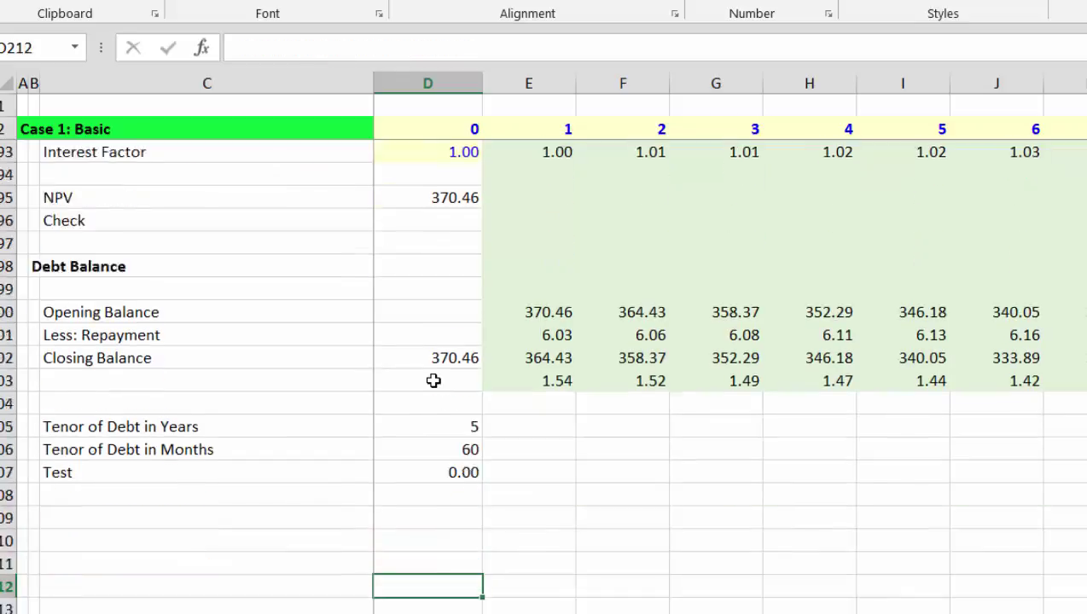
Review the Debt Balance, NPV and Debt Service Account rows back to Target Debt Service in row 181.
key("Up")
key("Up")
key("Up")
key("Up")
key("Up")
key("Up")
key("Up")
key("Up")
key("Up")
key("Up")
key("Up")
key("Up")
key("Up")
key("Up")
key("Up")
key("Up")
key("Up")
key("Up")
key("Up")
key("Up")
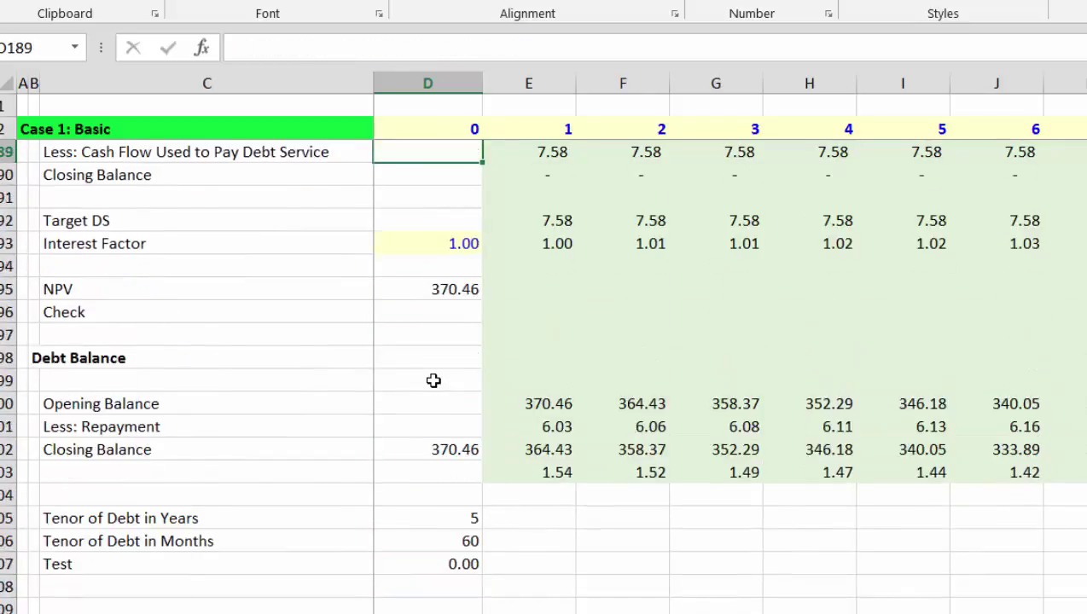
key("Up")
key("Up")
key("Up")
key("Up")
key("Up")
key("Up")
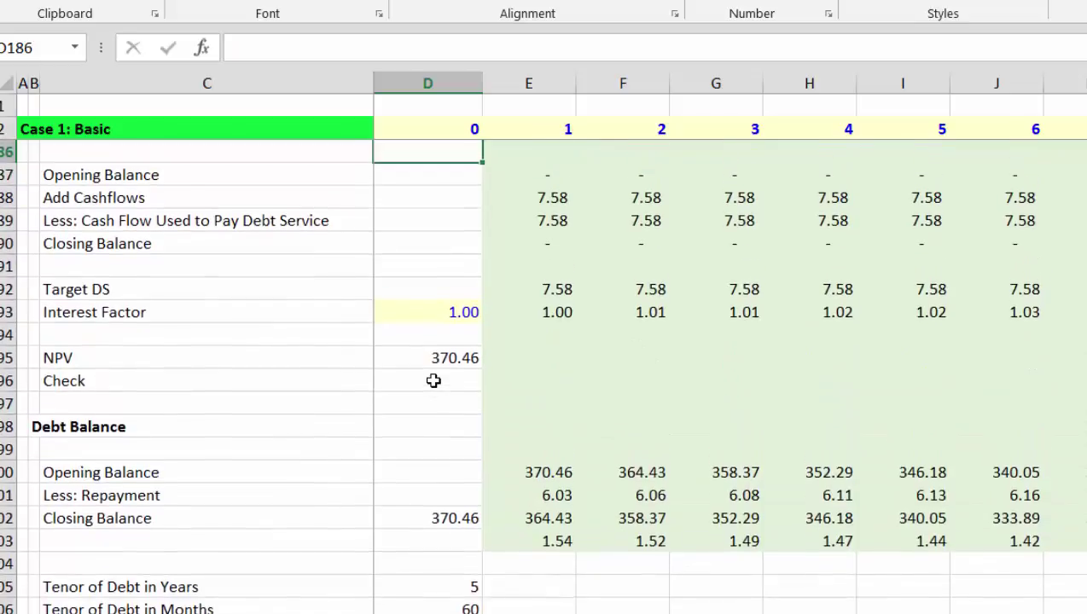
key("Up")
key("Up")
key("Up")
key("Up")
key("Up")
key("Up")
key("Up")
key("Up")
key("Up")
key("Up")
key("Up")
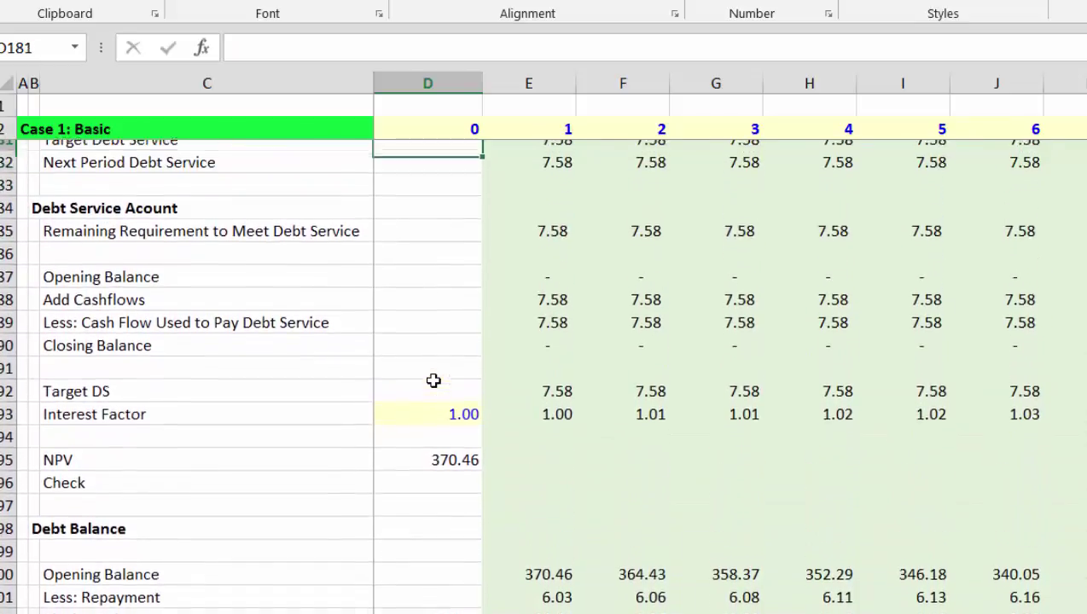
Set the Payment Period in Year in D165 to 12.
key("Up")
key("Up")
key("Up")
key("Up")
key("Up")
key("Up")
key("Up")
key("Up")
key("Up")
key("Up")
key("Up")
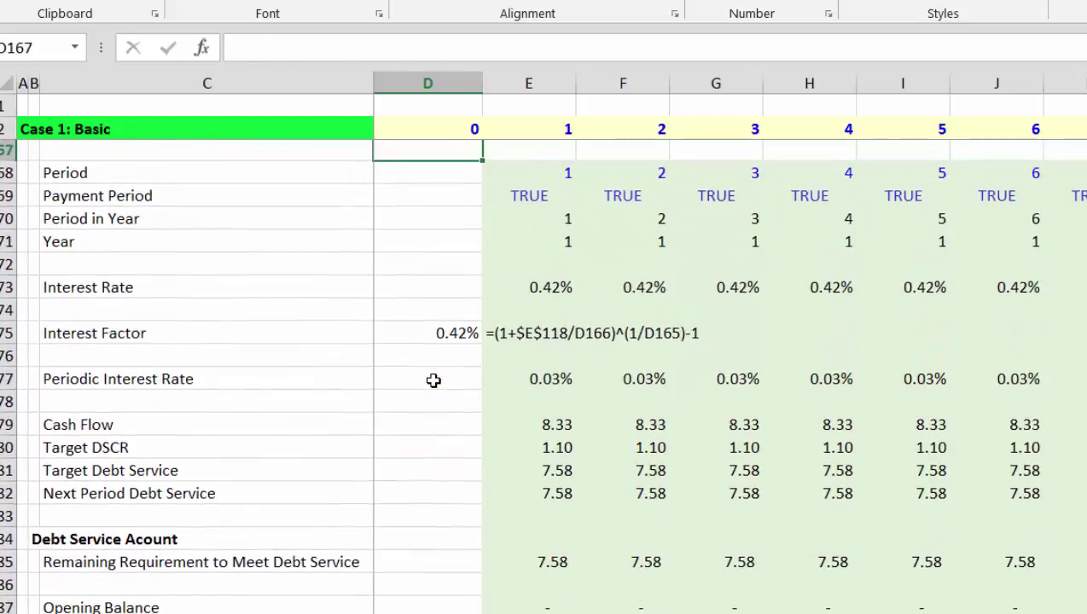
key("Down")
key("Down")
key("Down")
key("Down")
key("Down")
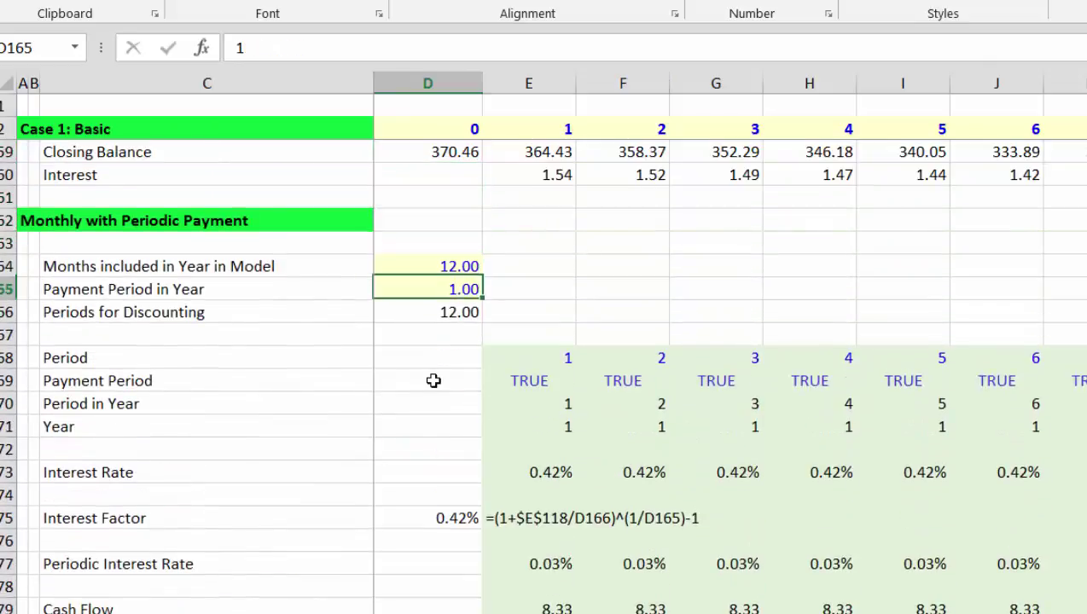
type("12")
key("Return")
key("Down")
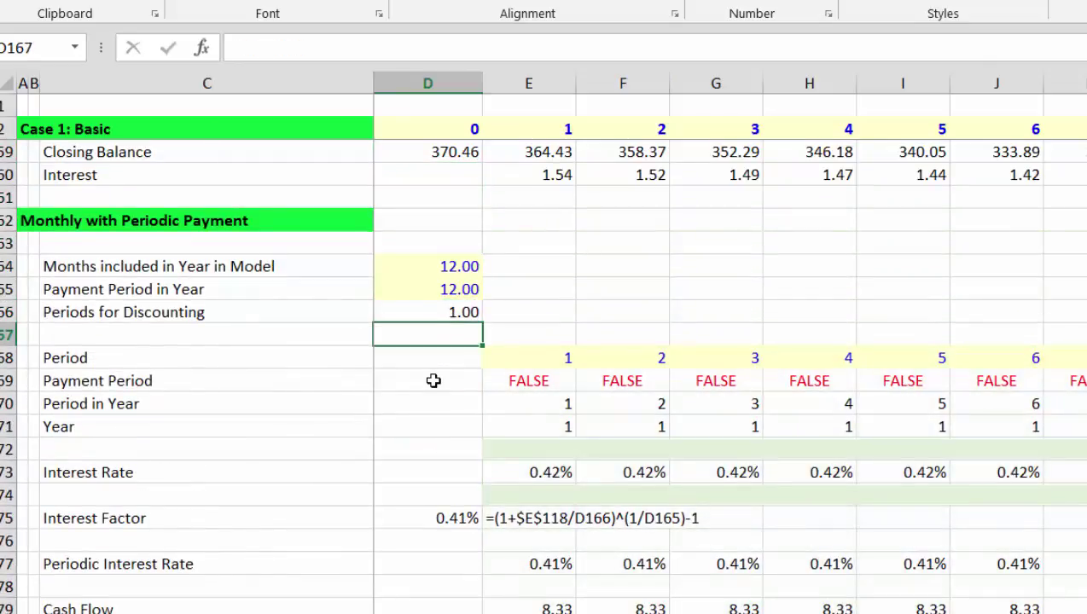
Review the Payment Period flags and rate rows down to the Cash Flow lookup formula in E179.
key("Down")
key("Down")
key("ctrl+Page_Up")
key("ctrl+Page_Down")
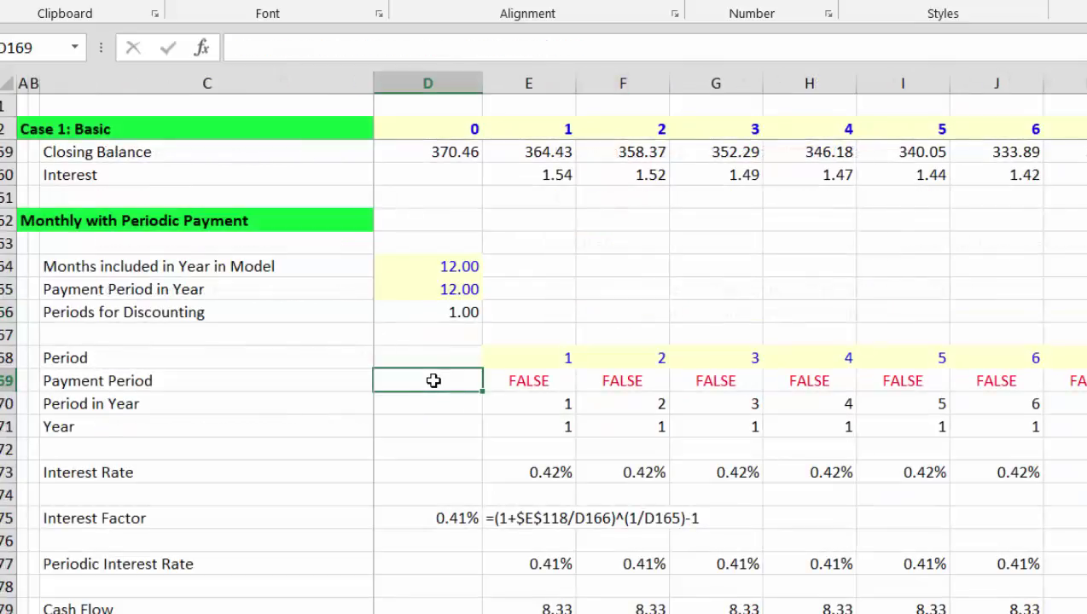
key("Down")
key("Down")
key("Down")
key("Down")
key("Down")
key("Down")
key("Down")
key("Down")
key("Down")
key("Down")
key("Right")
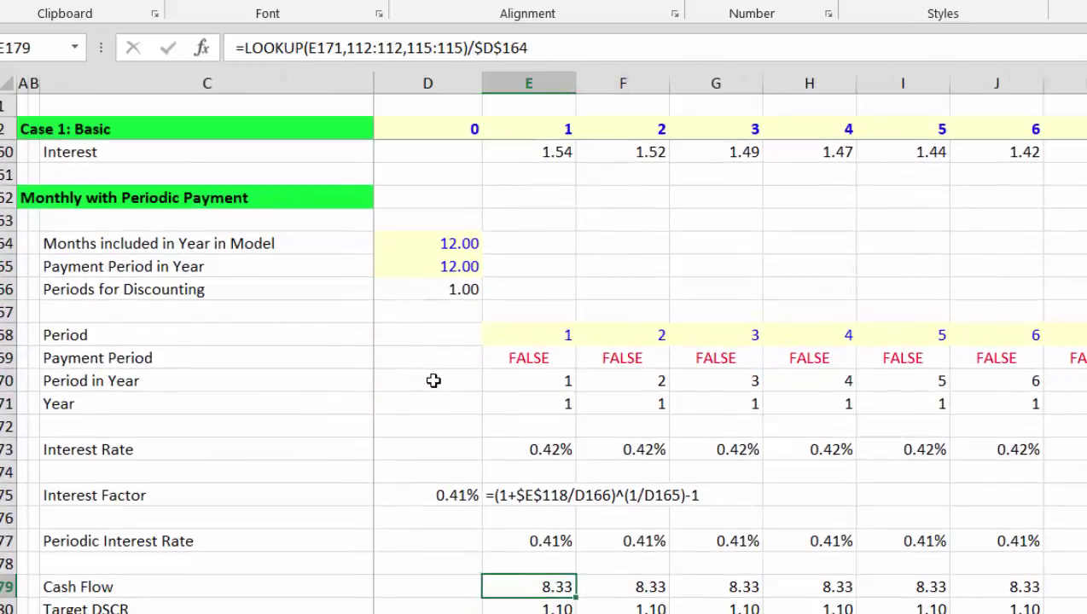
Examine the Periodic Interest Rate in row 177 against the Interest Factor formula for the 12-month payment period.
key("Up")
key("Up")
key("Left")
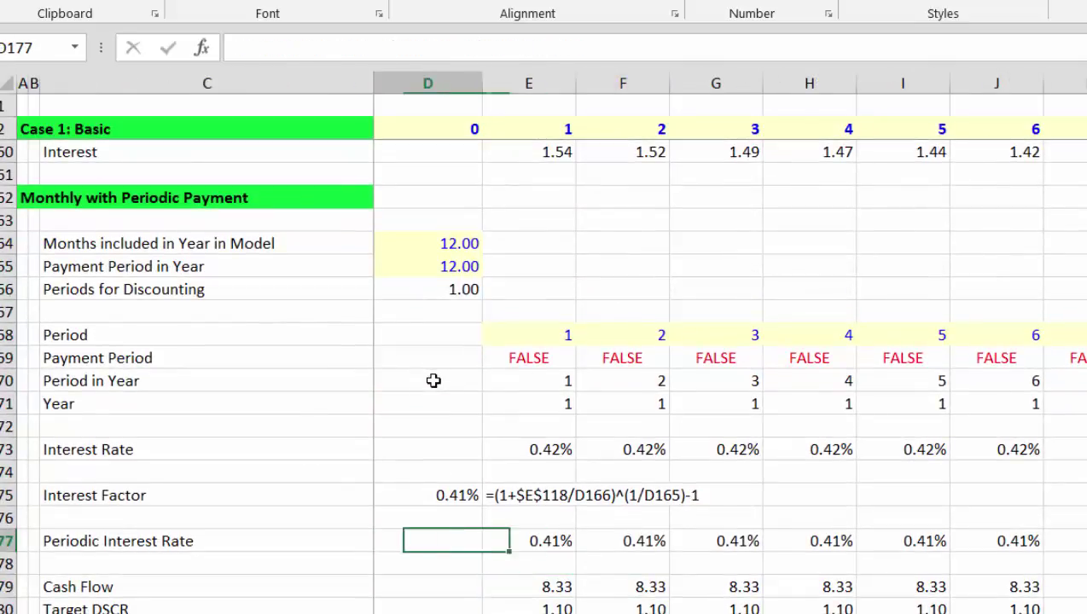
key("Left")
key("Left")
key("Right")
key("Right")
key("Right")
key("Right")
key("Left")
key("Left")
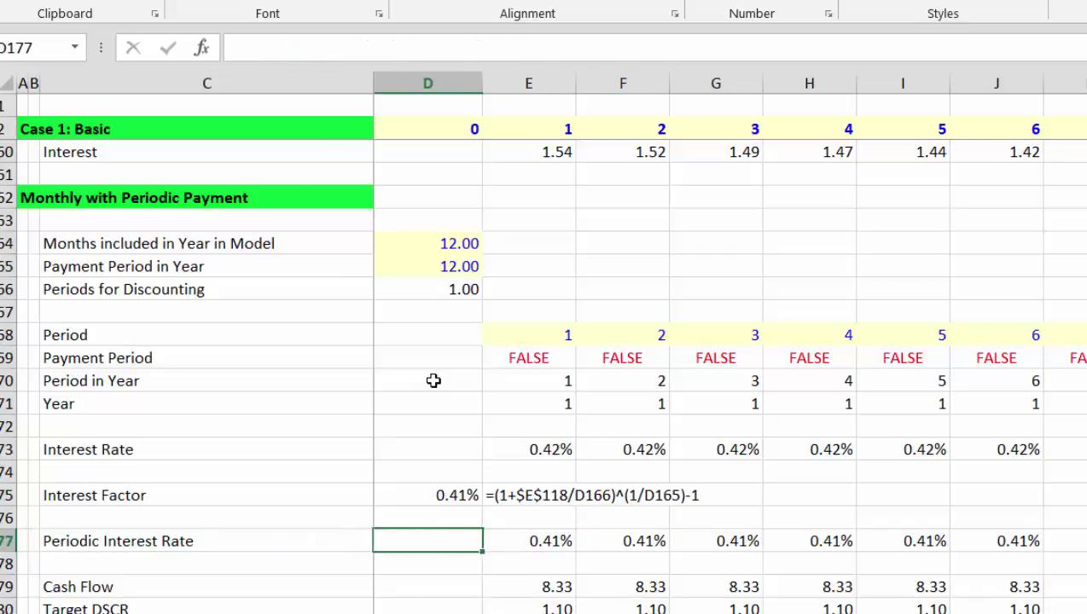
key("Right")
key("Right")
key("Left")
Review the Cash Flow, Debt Service Account, NPV and Debt Balance rows down to the debt tenor rows and back to Periodic Interest Rate.
key("Down")
key("Down")
key("Down")
key("Down")
key("Down")
key("Down")
key("Down")
key("Down")
key("Down")
key("Down")
key("Down")
key("Down")
key("Down")
key("Down")
key("Down")
key("Down")
key("Down")
key("Down")
key("Down")
key("Down")
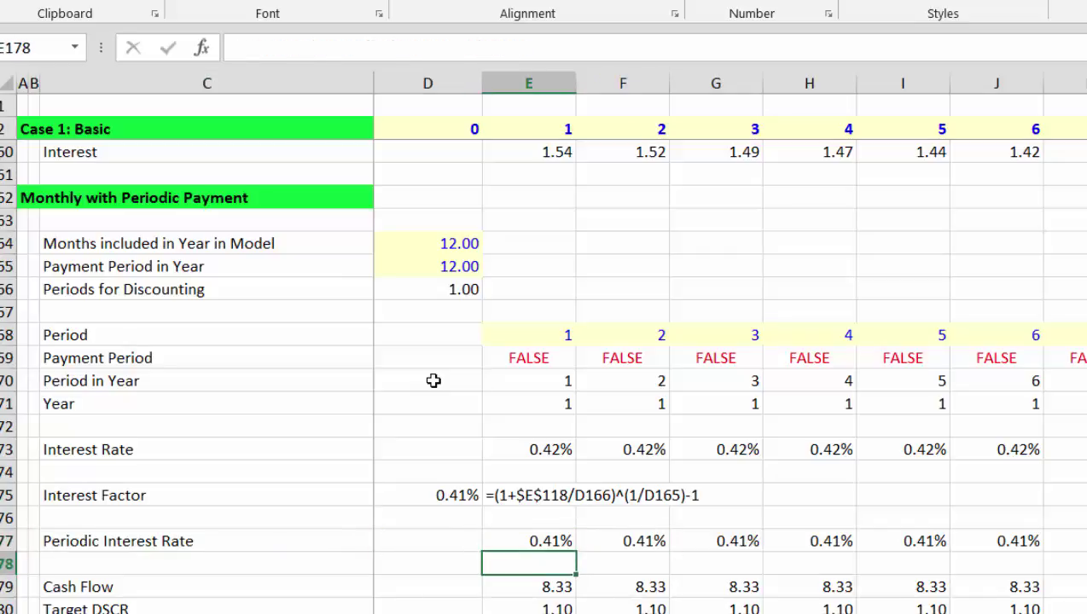
key("Up")
key("Up")
key("Up")
key("Up")
key("Up")
key("Up")
key("Up")
key("Up")
key("Up")
key("Up")
key("Up")
key("Up")
key("Up")
key("Up")
key("Up")
key("Up")
key("Up")
key("Up")
key("Up")
key("Up")
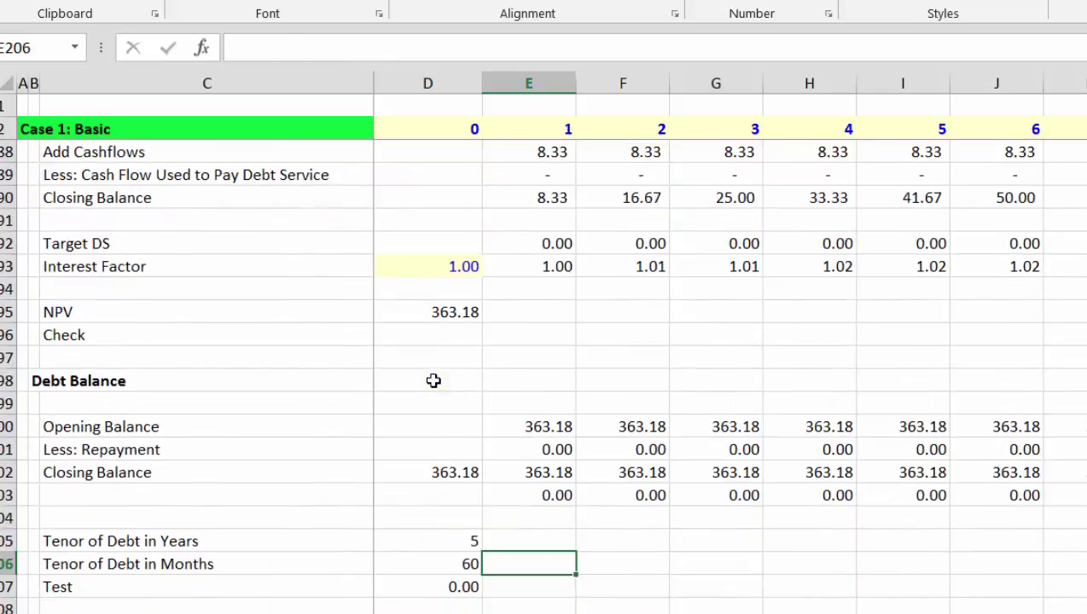
key("Up")
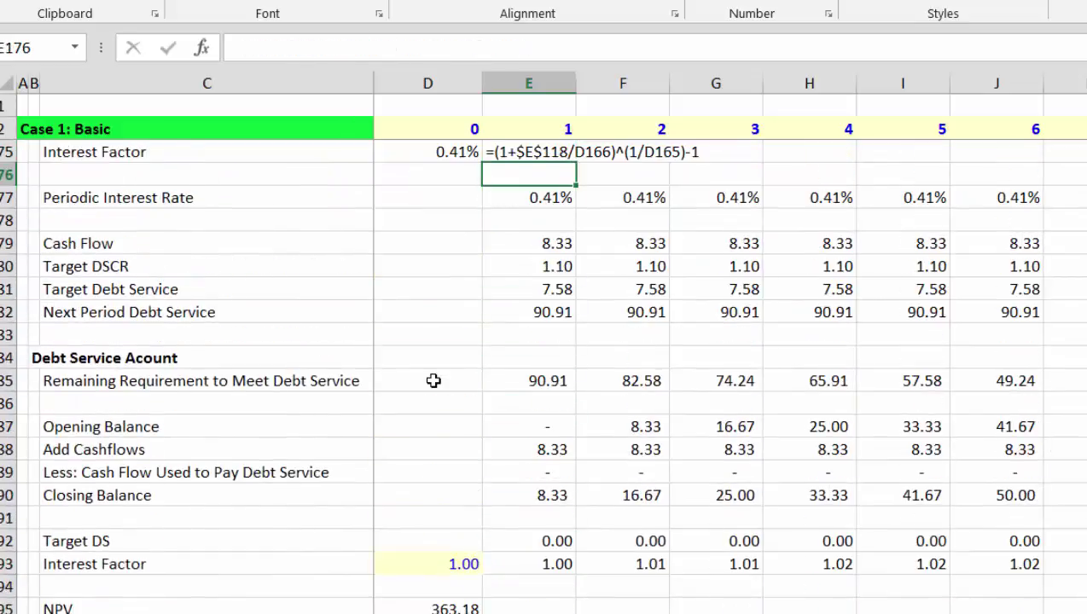
key("Down")
key("Up")
key("Down")
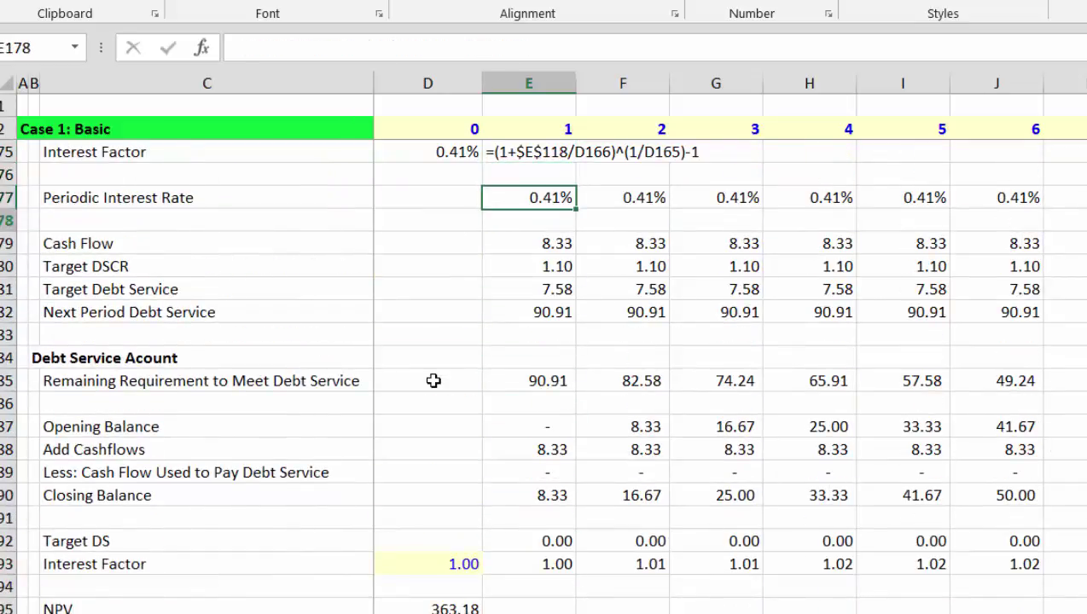
Examine the payment period inputs, the Periodic Interest Rate formula in E177 and the Interest Rate lookup formula in E173.
key("Down")
key("Down")
key("Down")
key("Up")
key("Up")
key("Up")
key("Up")
key("Up")
key("Up")
key("Up")
key("Up")
key("Up")
key("Up")
key("Up")
key("Up")
key("Up")
key("Up")
key("Up")
key("Up")
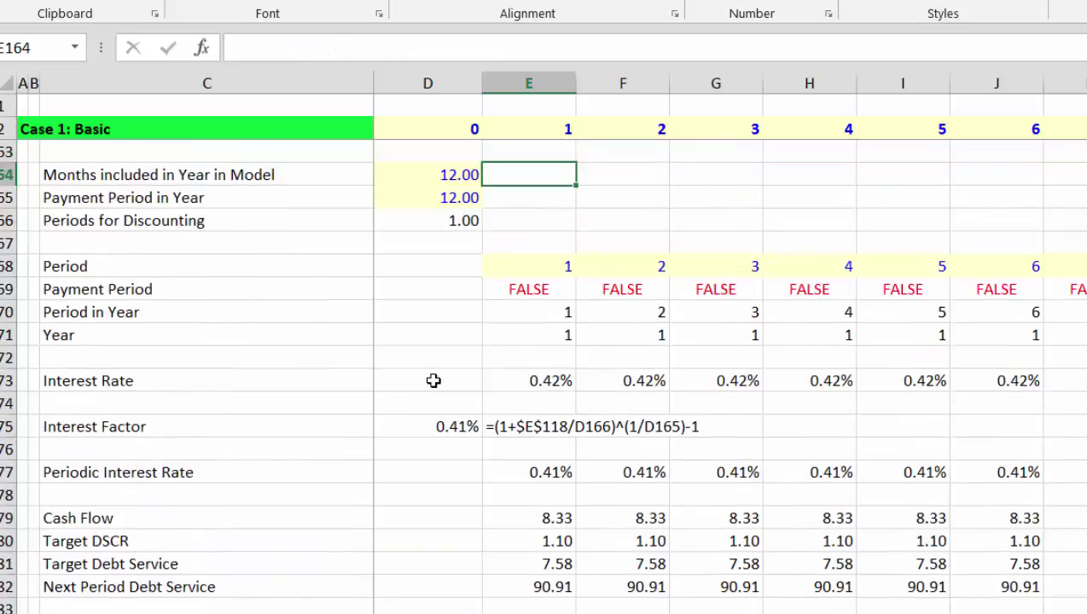
key("Down")
key("Down")
key("Down")
key("Down")
key("Down")
key("Down")
key("Down")
key("Down")
key("Down")
key("Down")
key("Down")
key("Down")
key("Down")
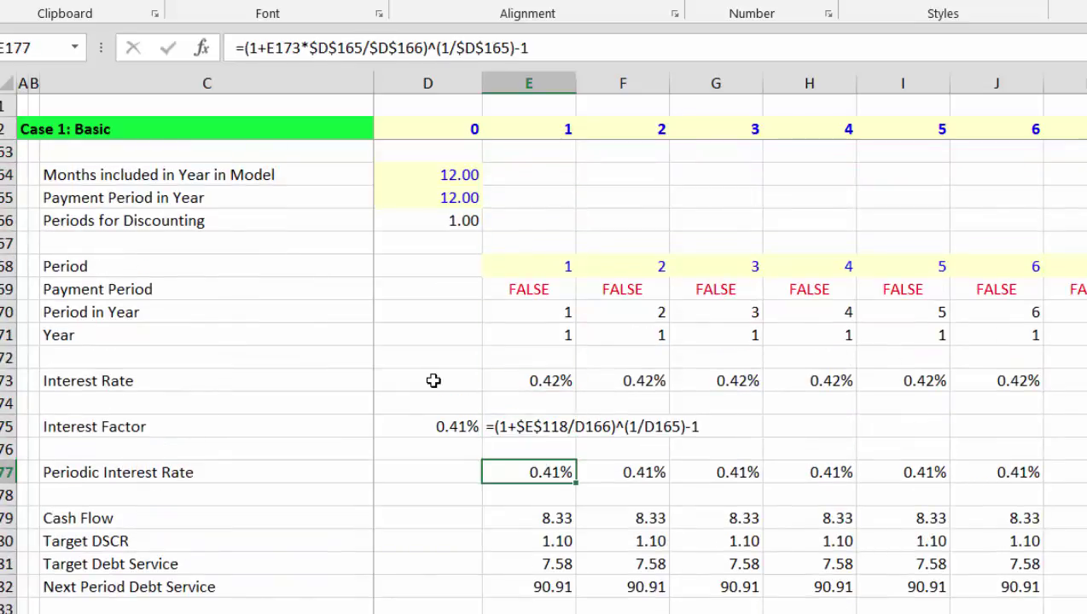
key("Left")
key("Right")
key("Up")
key("Up")
key("Up")
key("Up")
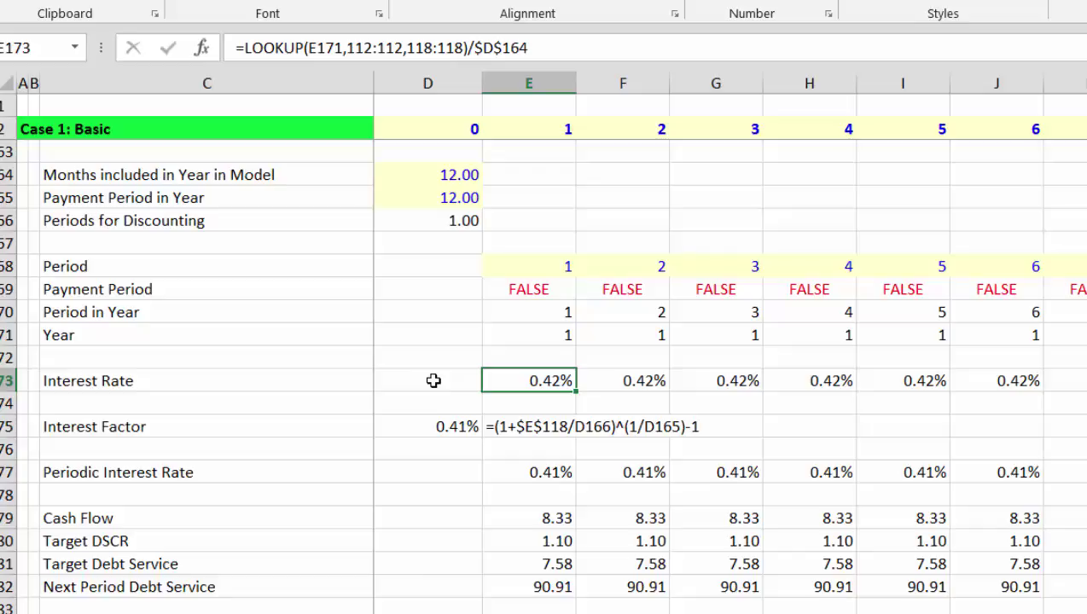
Remove the $D$164 divisor from the Interest Rate formula in E173 and rewrite it as =(1+LOOKUP(E171,112:112,118:118)).
key("F2")
key("BackSpace")
key("BackSpace")
key("BackSpace")
key("BackSpace")
key("BackSpace")
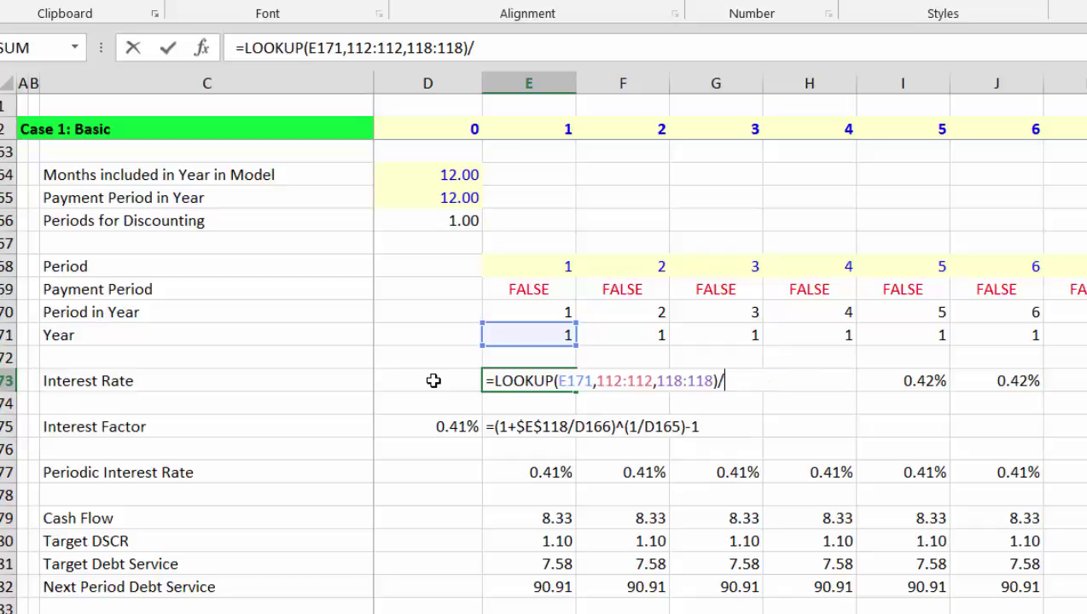
key("Left")
key("Left")
key("Left")
key("Left")
key("Left")
key("Left")
key("Left")
key("Left")
key("Left")
key("Left")
key("Left")
key("Left")
key("Left")
key("Left")
key("Left")
key("Left")
key("Left")
key("Left")
key("Left")
key("Left")
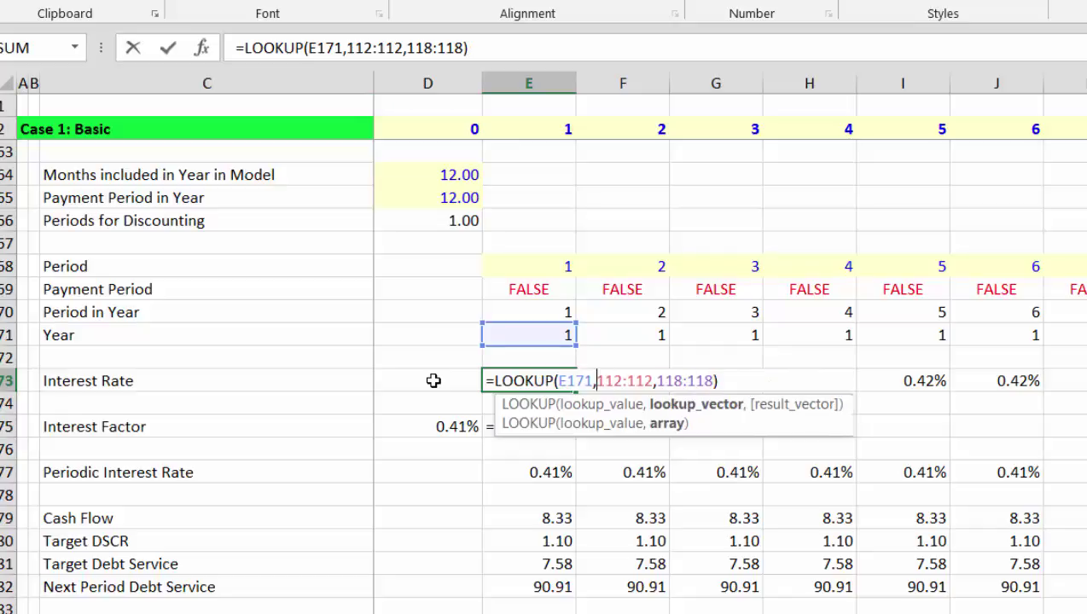
type("(1+")
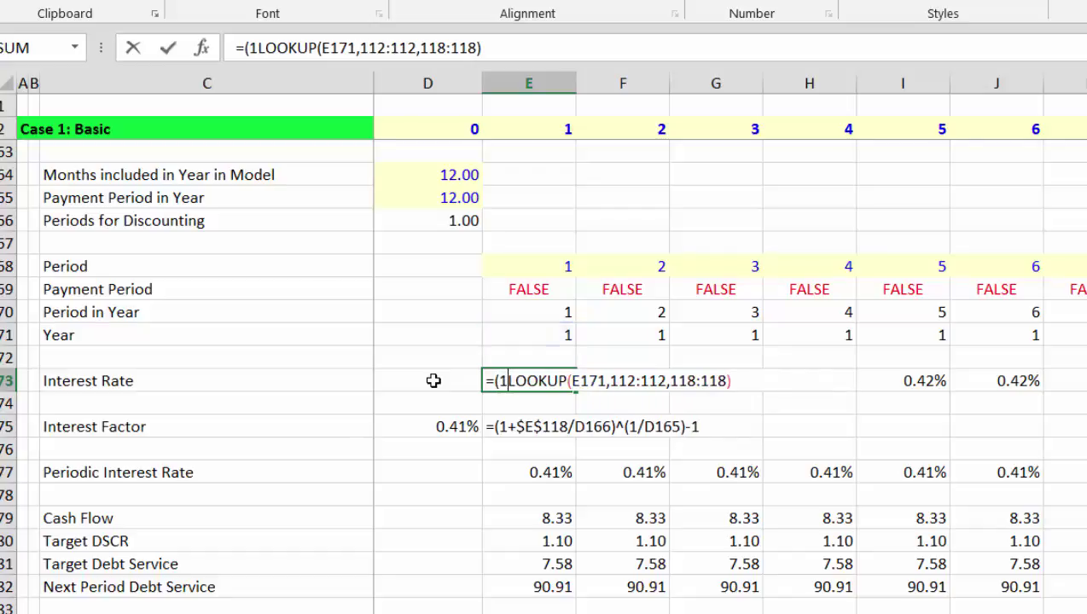
key("Right")
key("Right")
key("Right")
key("Right")
key("Right")
key("Right")
key("Right")
key("Right")
key("Right")
key("Right")
key("Right")
key("Right")
key("Right")
key("Right")
key("Right")
key("Right")
key("Right")
key("Right")
key("Right")
key("Right")
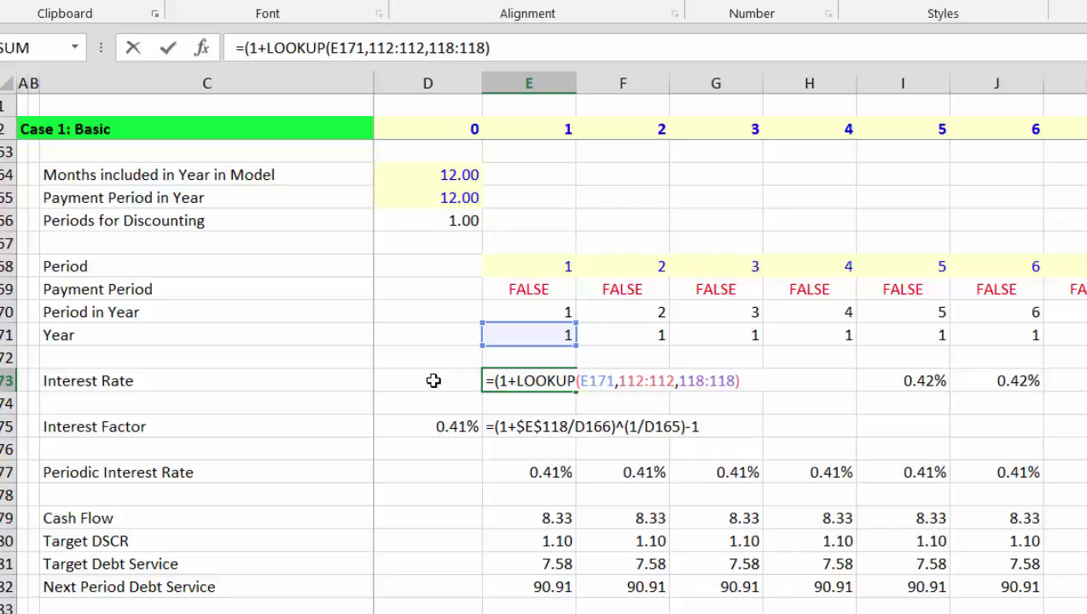
key("F9")
key("Return")
key("Return")
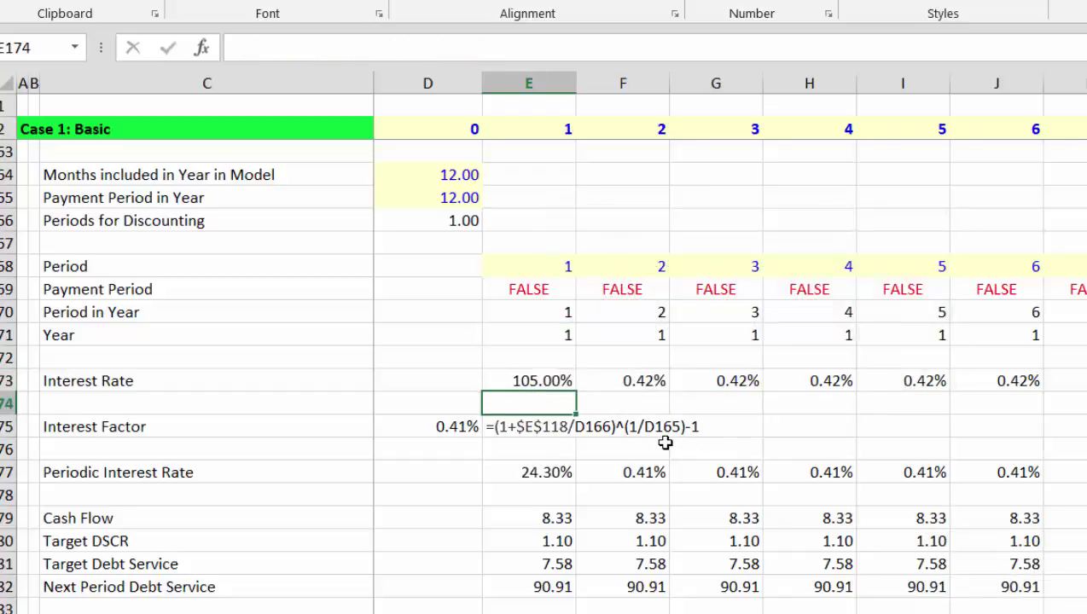
Divide the lookup in E173 by Periods for Discounting as an absolute reference, giving =(1+LOOKUP(E171,112:112,118:118)/$D$166).
key("Up")
key("F2")
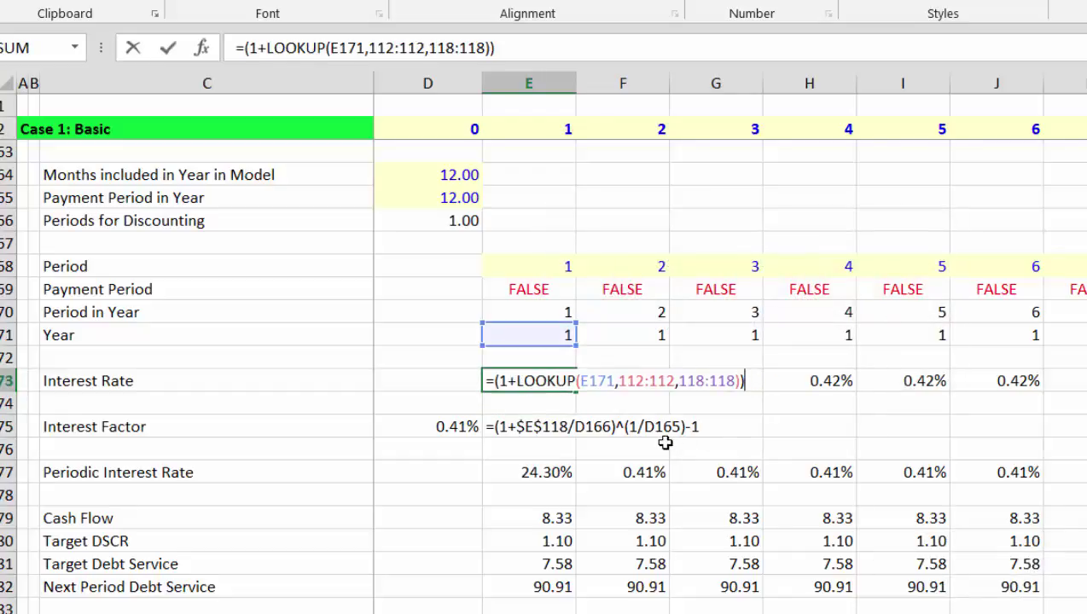
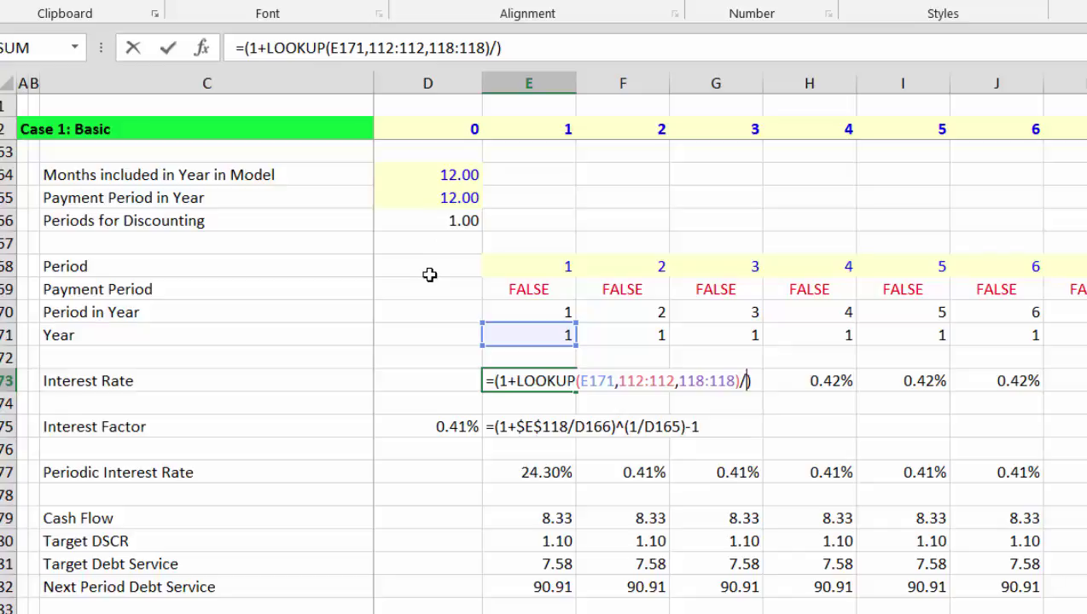
left_click(425, 220)
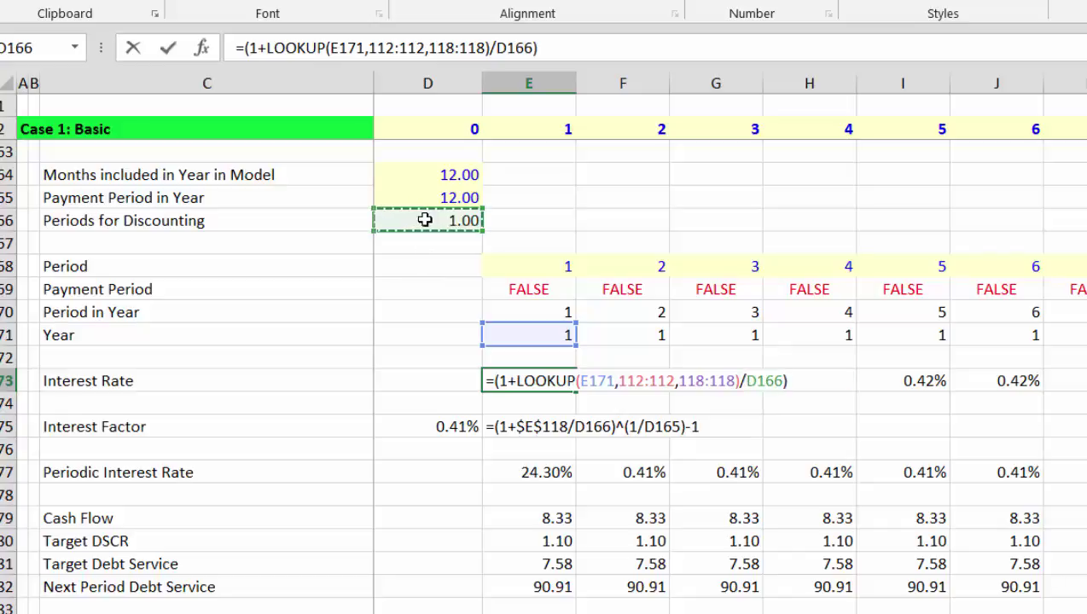
key("F4")
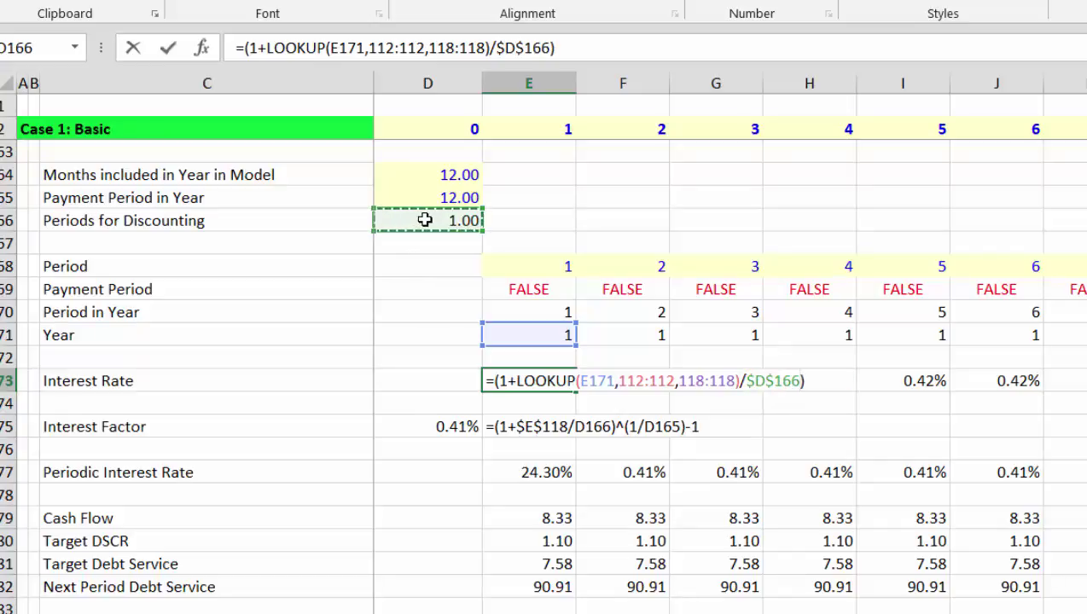
key("Return")
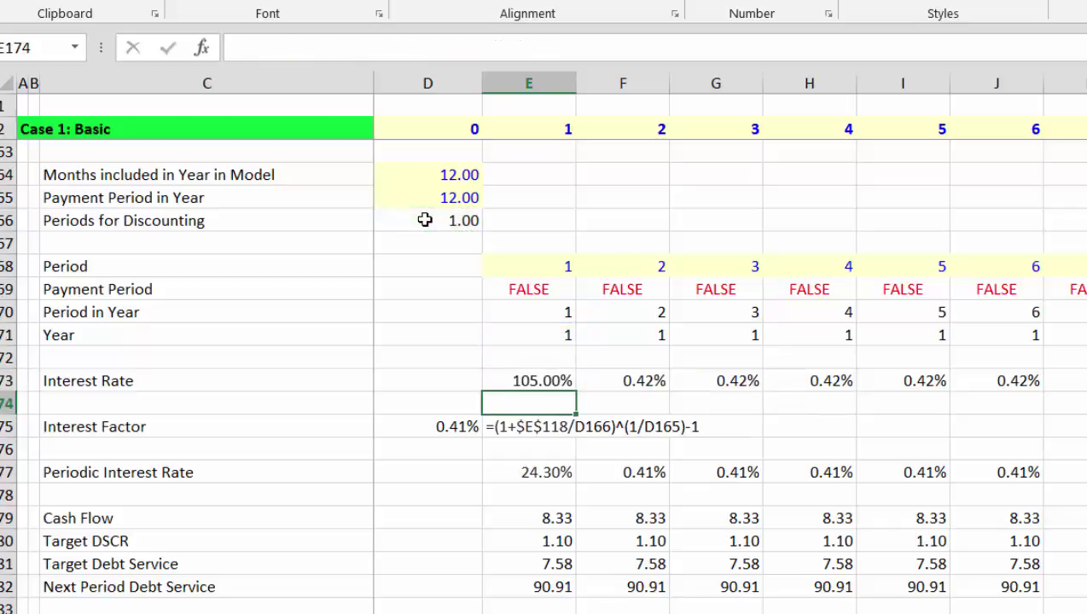
Raise the bracketed expression in E173 to the power (1/$D$165), using Payment Period in Year as an absolute reference.
key("Up")
key("F2")
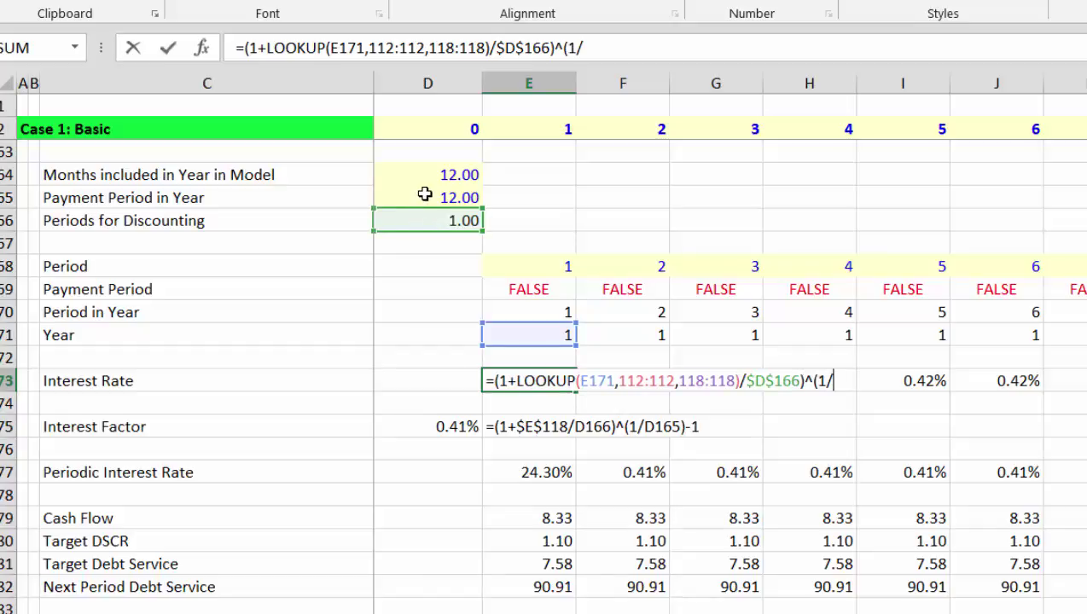
left_click(425, 195)
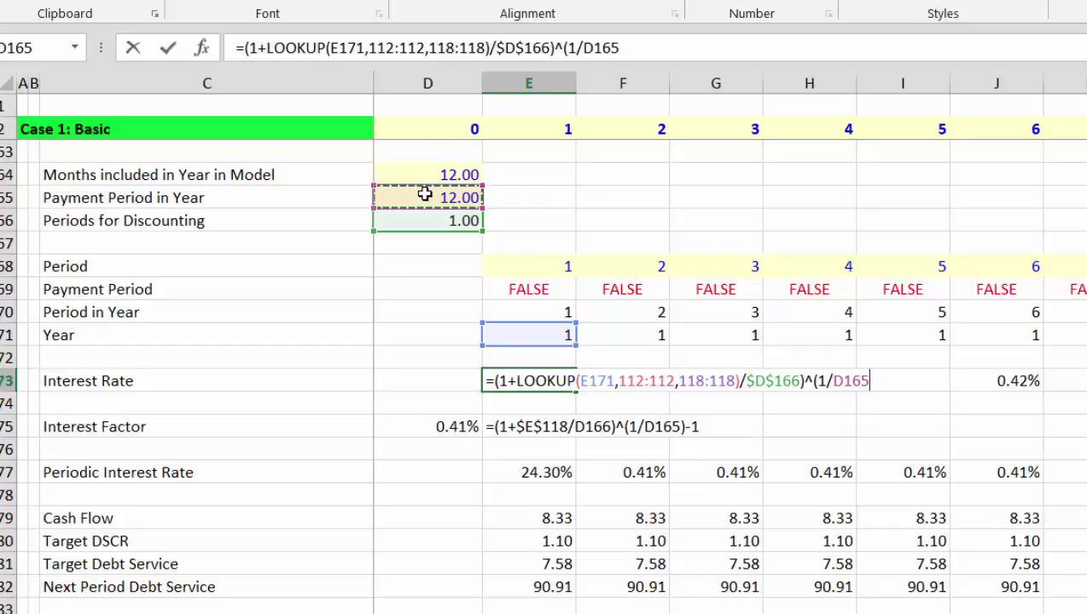
key("F4")
type(")")
key("Return")
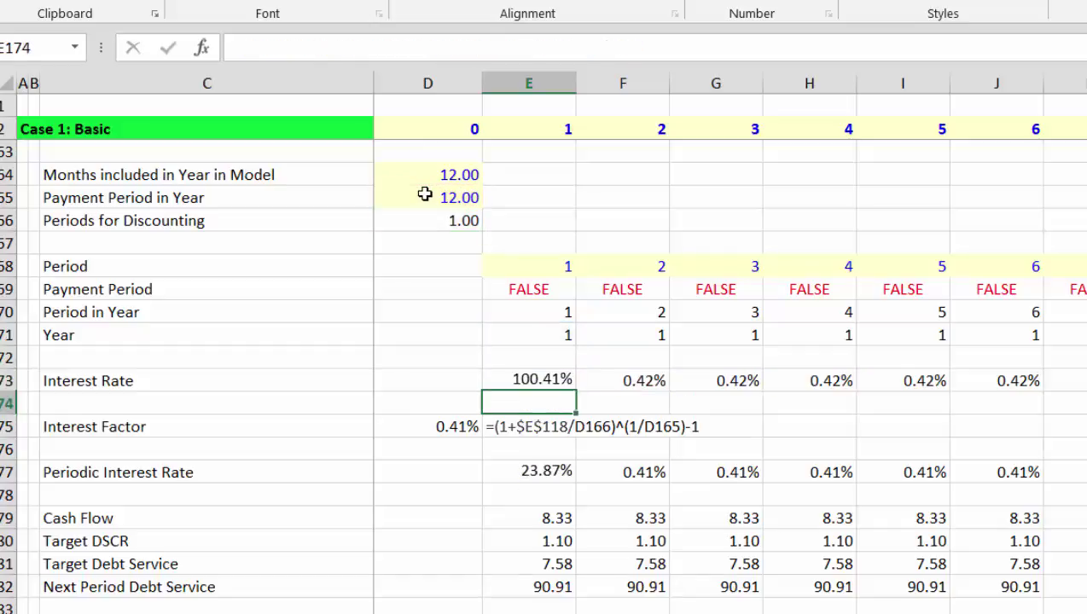
Append -1 to the Interest Rate formula in E173 and copy the formula across row 173.
key("Up")
key("F2")
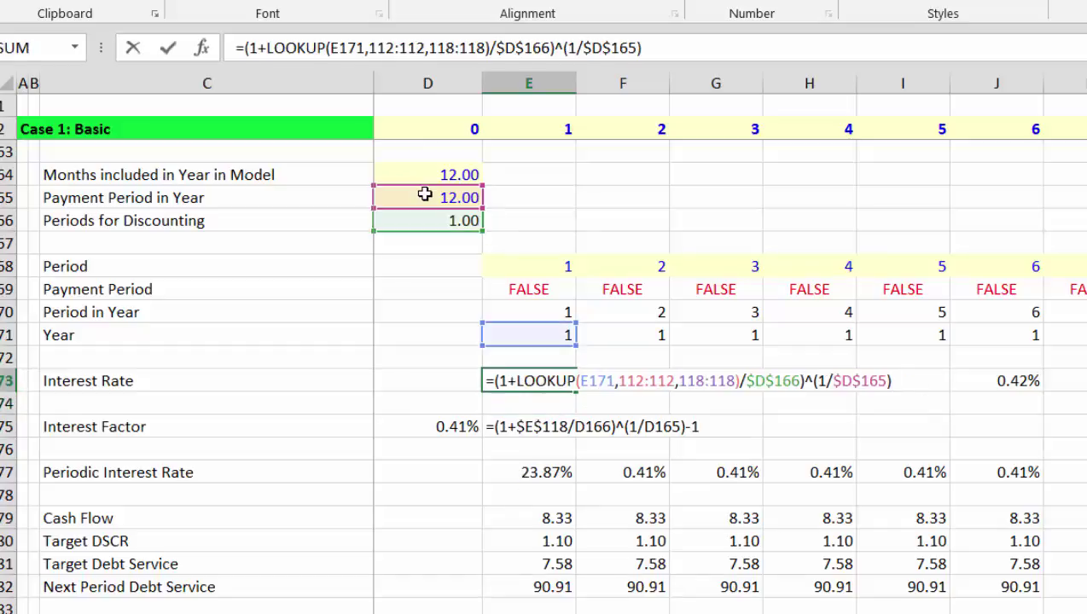
type("-1")
key("Return")
key("Up")
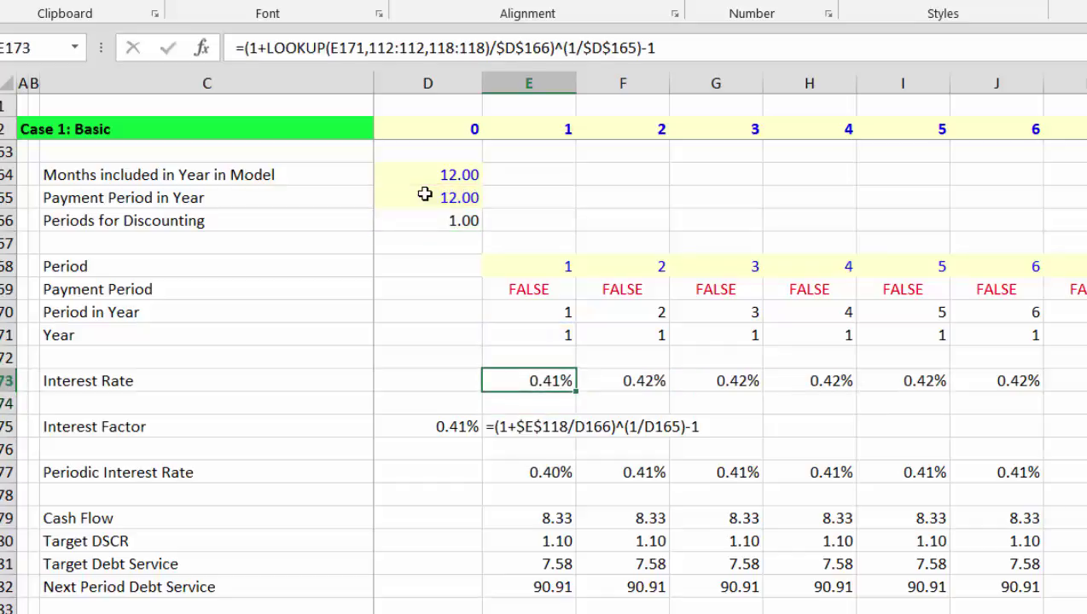
key("ctrl+shift+Right")
key("ctrl+r")
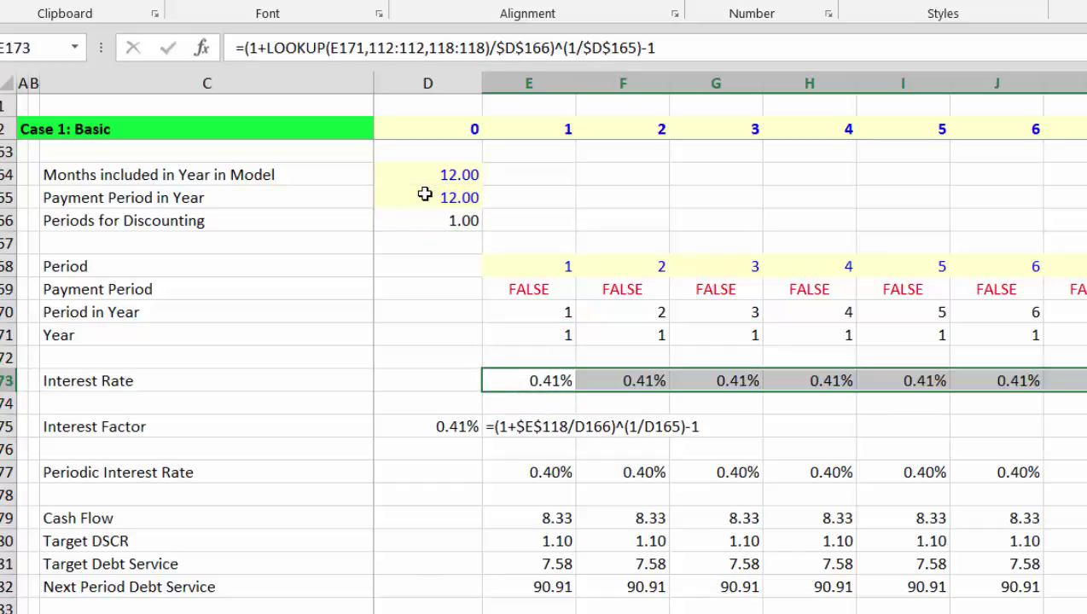
Examine the debt service account rows and the Interest Factor formula in E193.
key("Down")
key("Down")
key("Down")
key("Down")
key("Down")
key("Down")
key("Down")
key("Down")
key("Down")
key("Down")
key("Down")
key("Down")
key("Down")
key("Down")
key("Down")
key("Down")
key("Down")
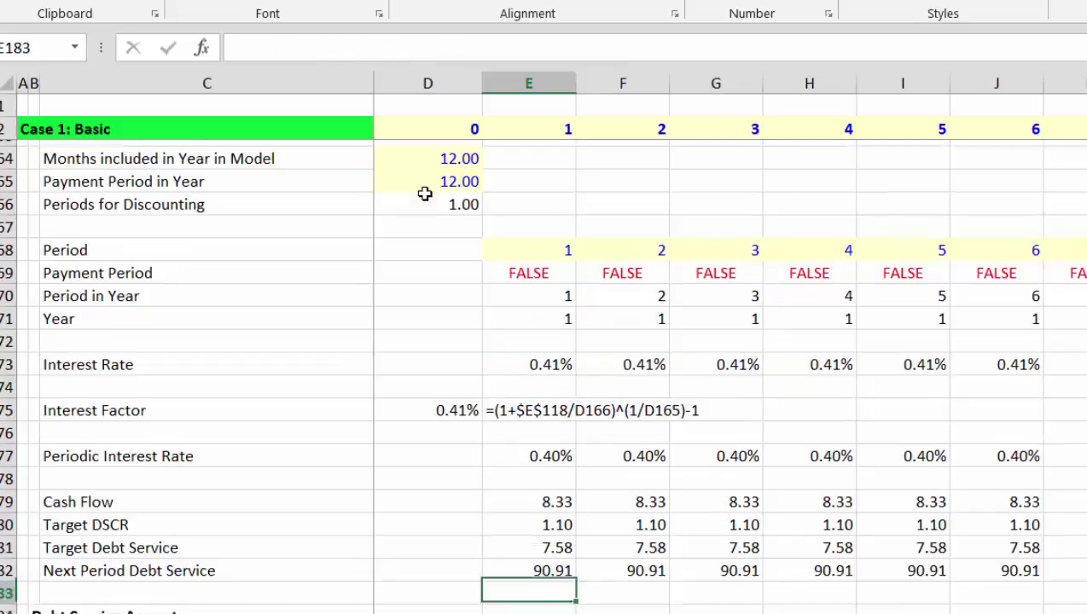
key("Up")
key("Up")
key("Up")
key("Down")
key("Down")
key("Down")
key("Down")
key("Down")
key("Down")
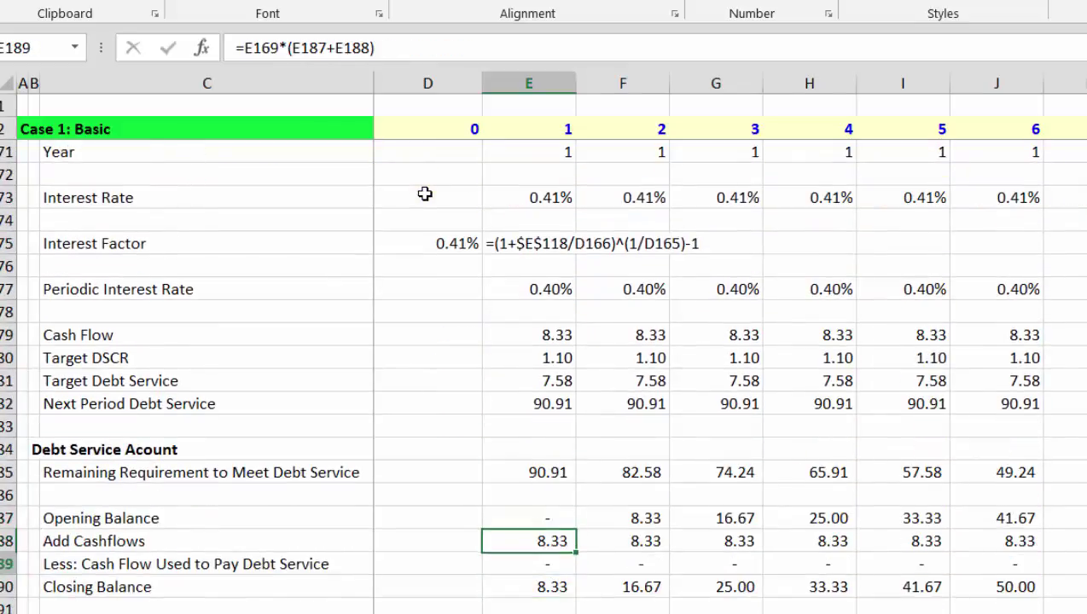
key("Down")
key("Up")
key("Up")
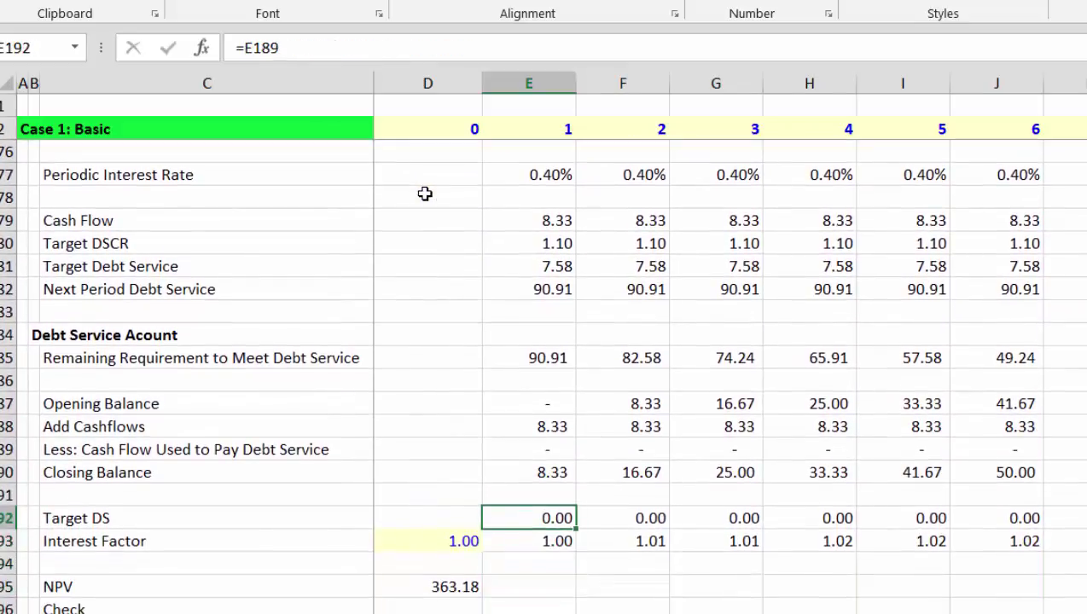
key("Down")
key("F2")
key("Escape")
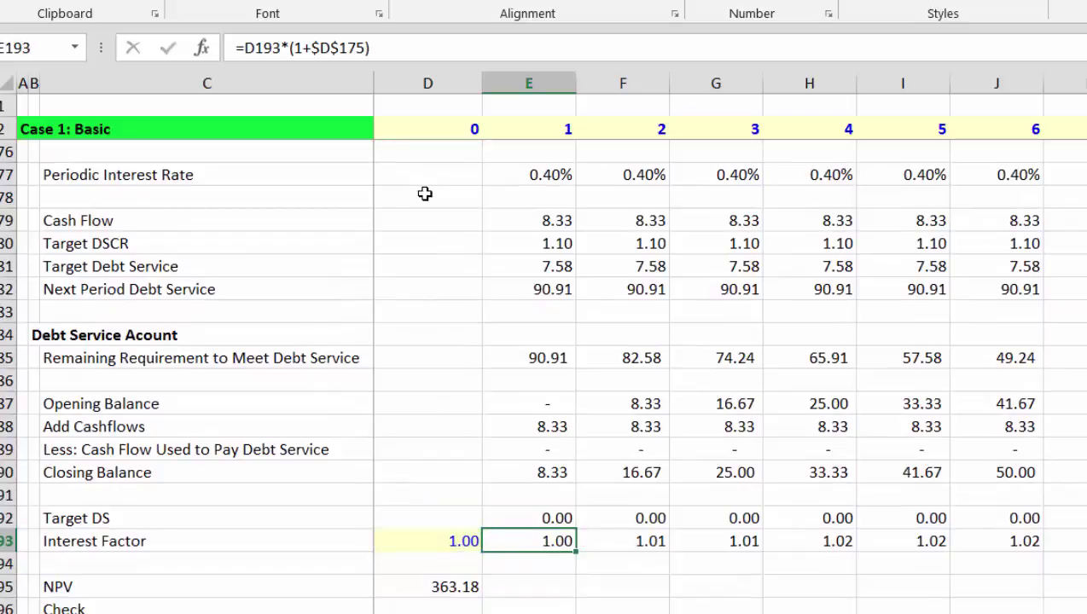
Rewrite the Interest Factor formula in E193 as =D193*(1+E173) so it uses the period's Interest Rate.
type("=")
key("Left")
type("*")
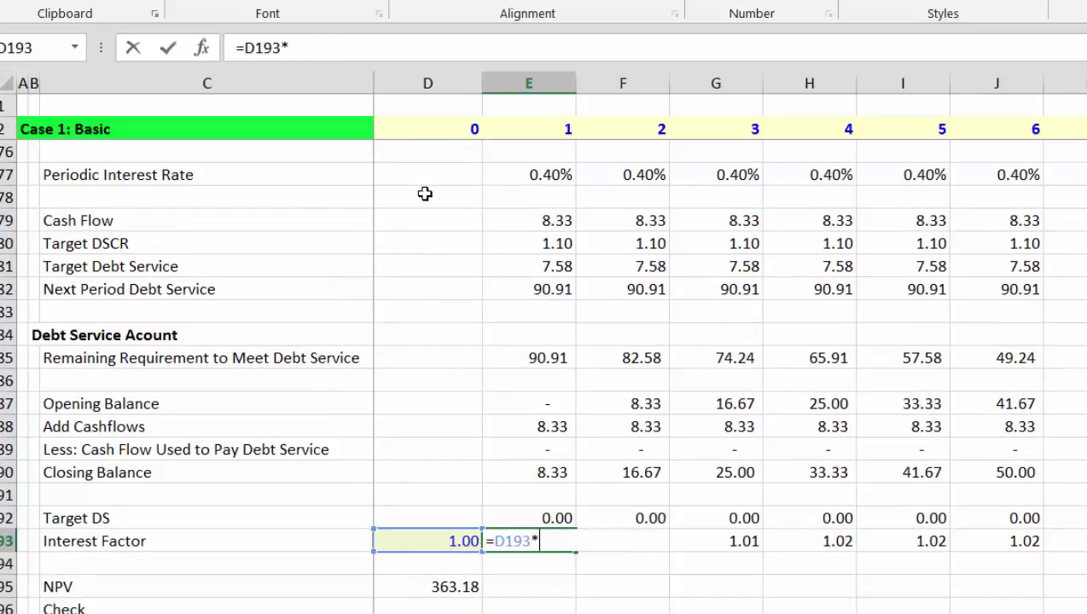
type("(1+")
key("Up")
key("Up")
key("Up")
key("Up")
key("Up")
key("Up")
key("Up")
key("Up")
key("Up")
key("Up")
key("Up")
key("Up")
key("Up")
key("Up")
key("Up")
key("Up")
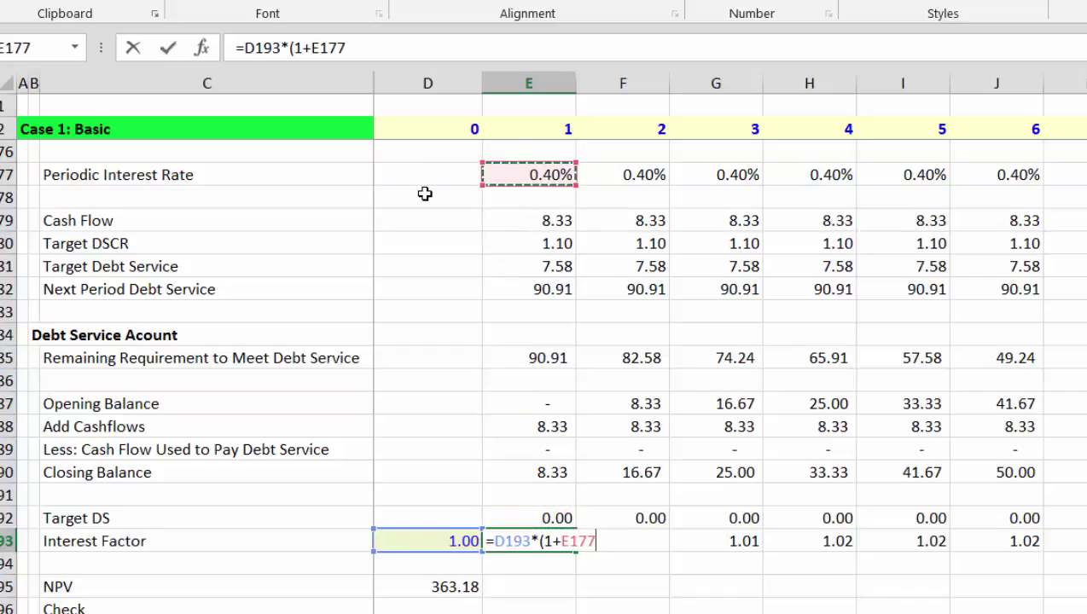
key("Up")
key("Up")
key("Up")
key("Up")
key("Up")
key("Down")
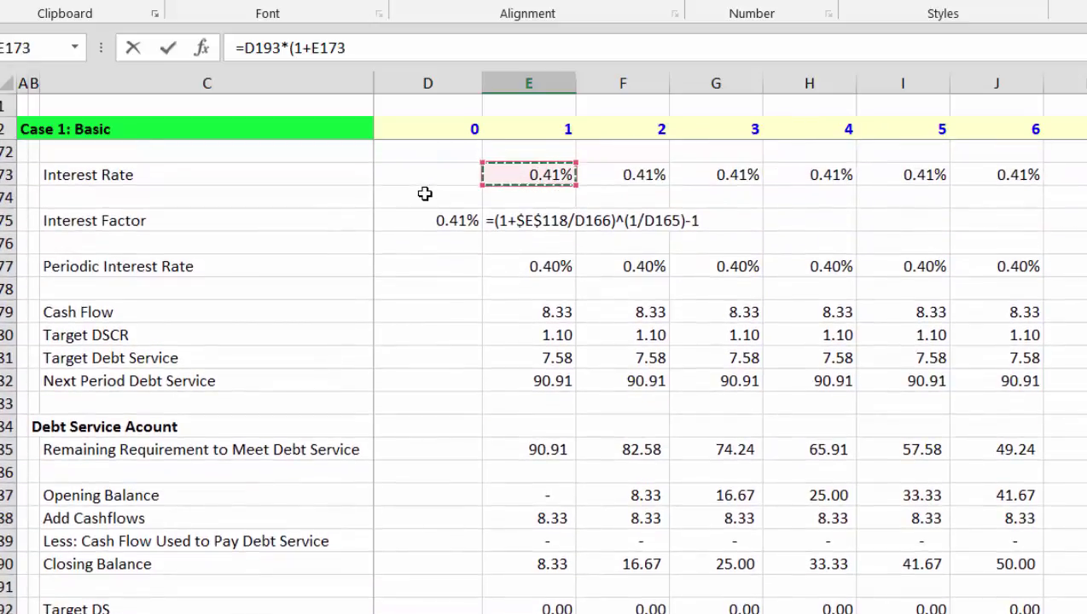
key("Return")
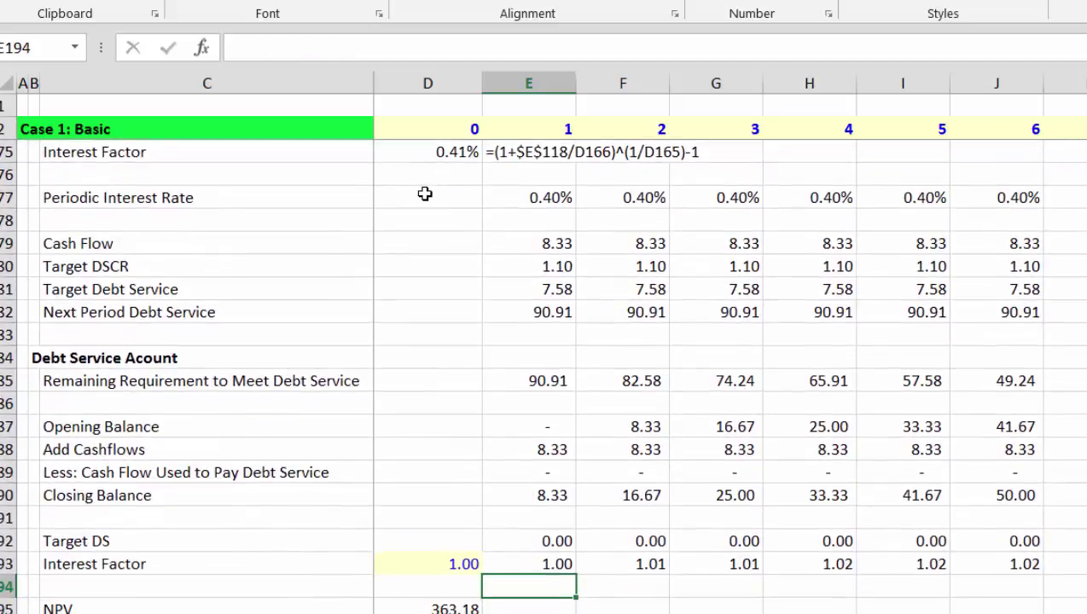
Delete the Periodic Interest Rate row 177 together with the blank row beneath it.
key("Up")
key("Up")
key("Up")
key("Up")
key("Up")
key("Up")
key("Up")
key("Up")
key("Up")
key("Up")
key("Up")
key("Up")
key("Up")
key("Up")
key("Up")
key("Up")
key("Up")
key("Down")
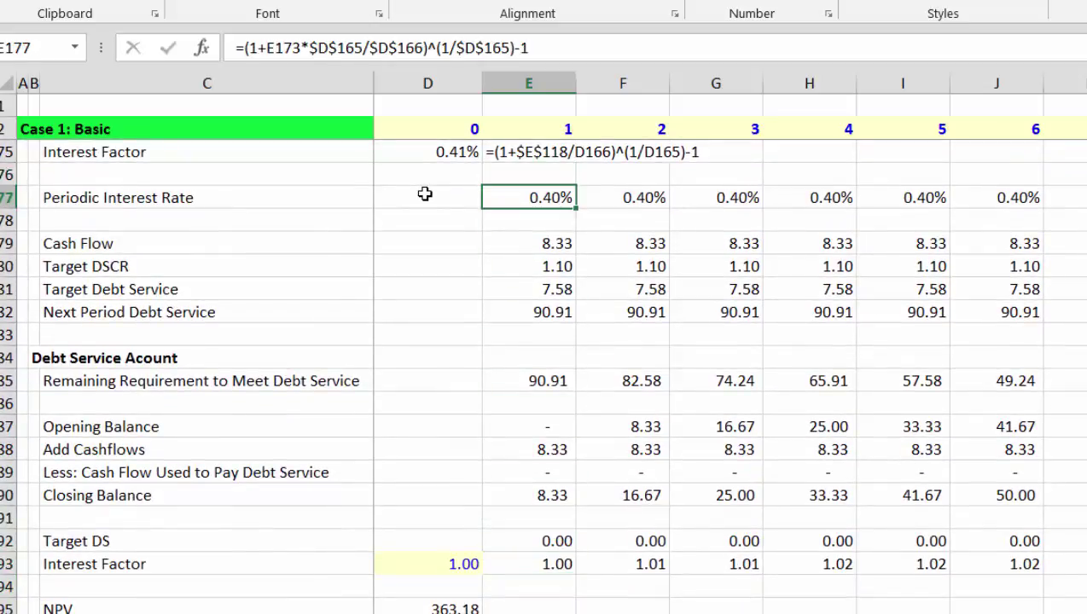
key("shift+space")
key("ctrl+minus")
key("ctrl+minus")
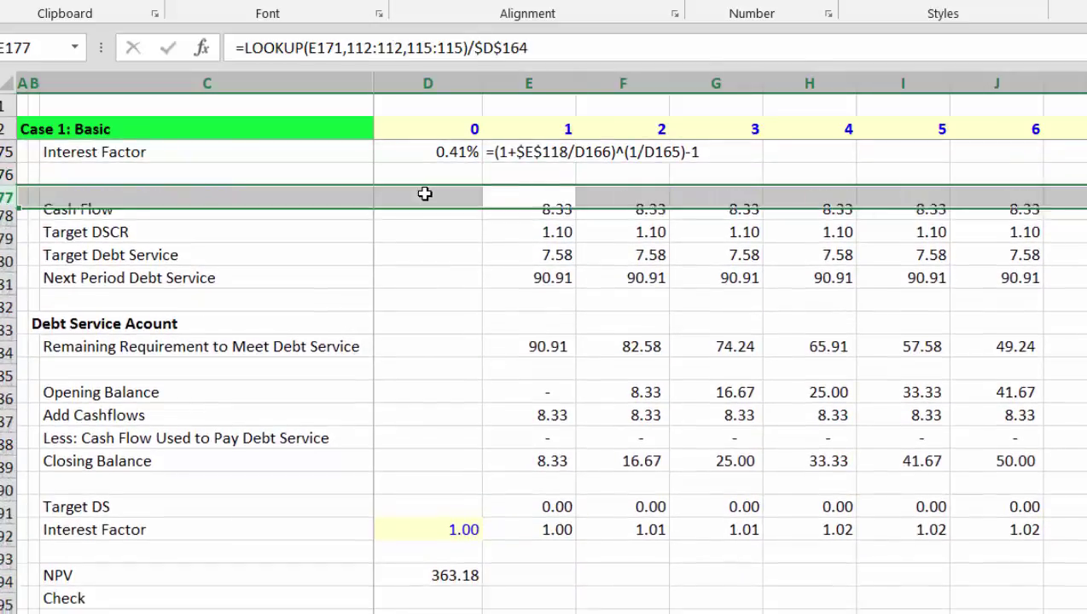
Examine the Interest Rate formula in E173.
key("Up")
key("Up")
key("Up")
key("Up")
key("Up")
key("Down")
key("Down")
key("Down")
key("Down")
key("Down")
key("Down")
key("Down")
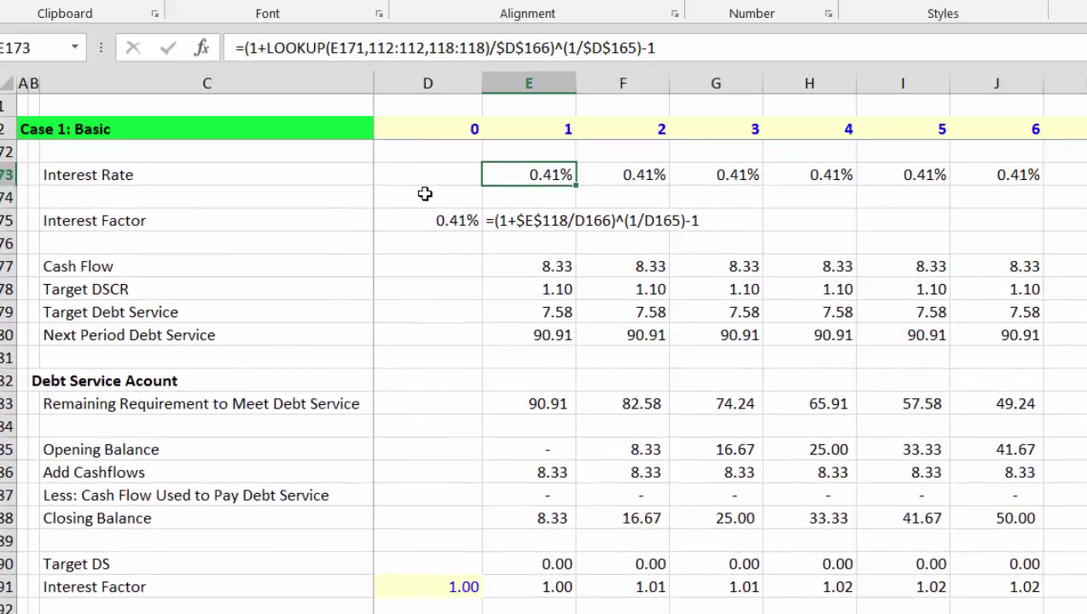
Copy the Interest Factor formula in E191 across row 191.
key("Down")
key("Down")
key("Down")
key("Down")
key("Down")
key("Down")
key("Down")
key("Down")
key("Down")
key("Down")
key("Down")
key("Down")
key("Down")
key("Up")
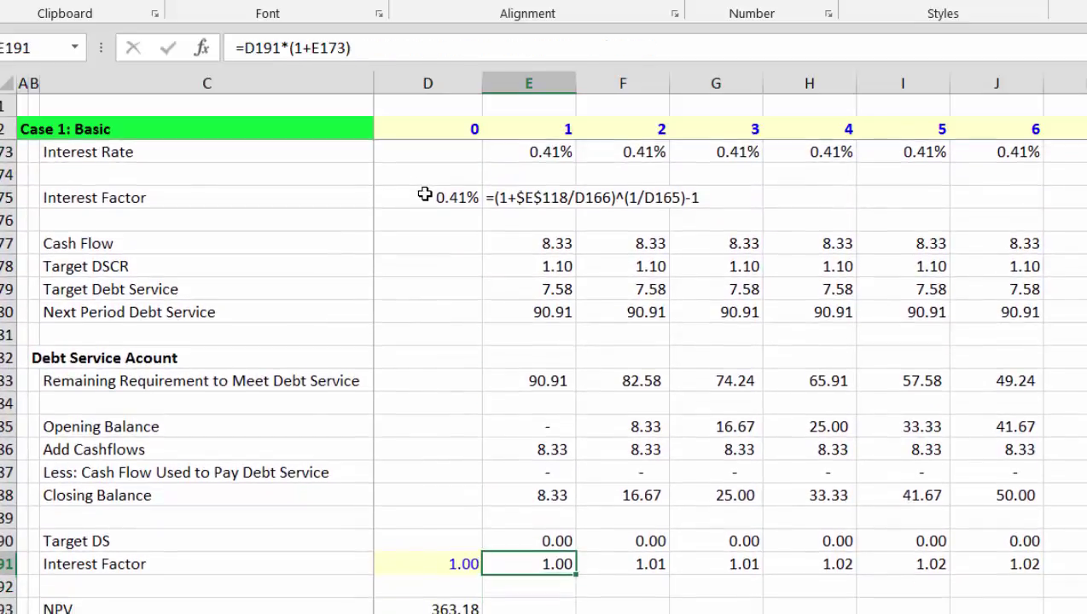
key("ctrl+shift+Right")
key("Down")
key("Down")
key("Down")
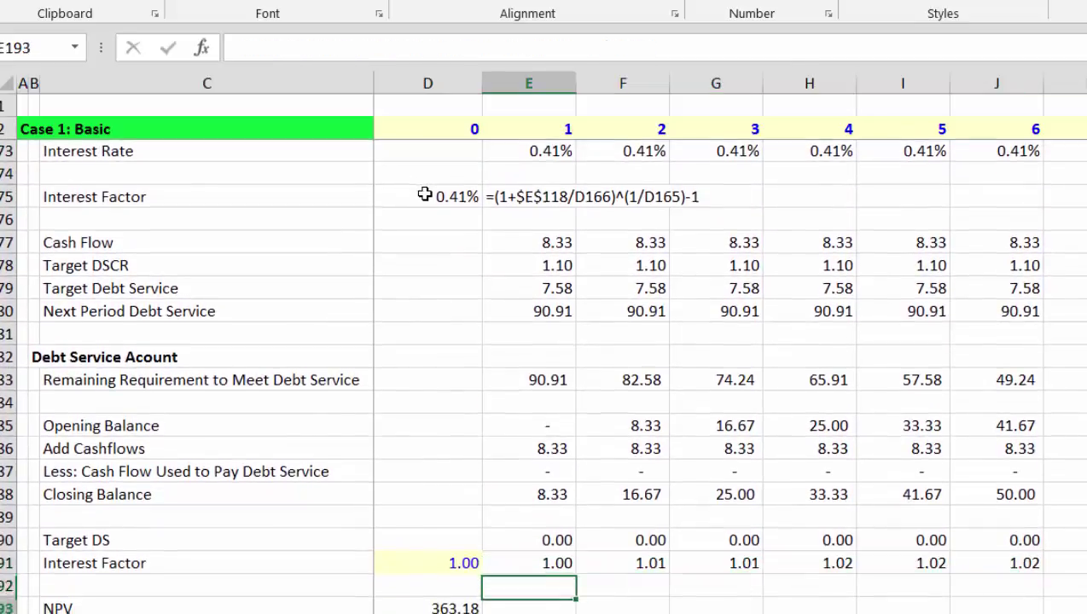
Set Payment Period in Year in D165 to 6.
key("Left")
key("Up")
key("Up")
key("Up")
key("Up")
key("Up")
key("Up")
key("Up")
key("Up")
key("Up")
key("Up")
key("Up")
key("Up")
key("Up")
key("Up")
key("Up")
key("Up")
key("Up")
key("Up")
key("Up")
key("Up")
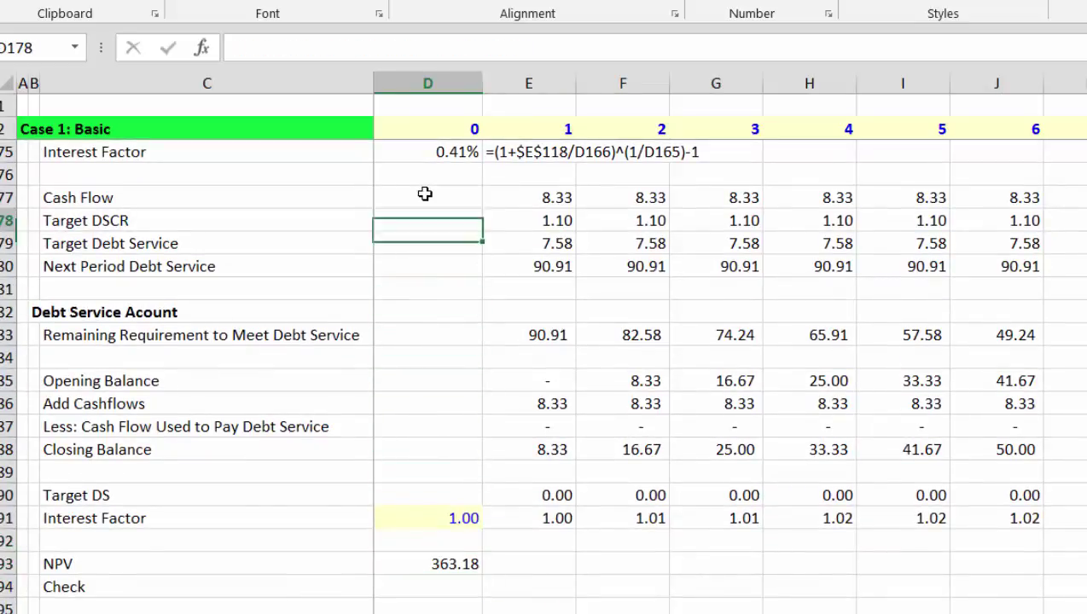
key("Up")
key("Up")
key("Up")
key("Up")
key("Up")
key("Down")
key("Down")
key("Down")
key("Down")
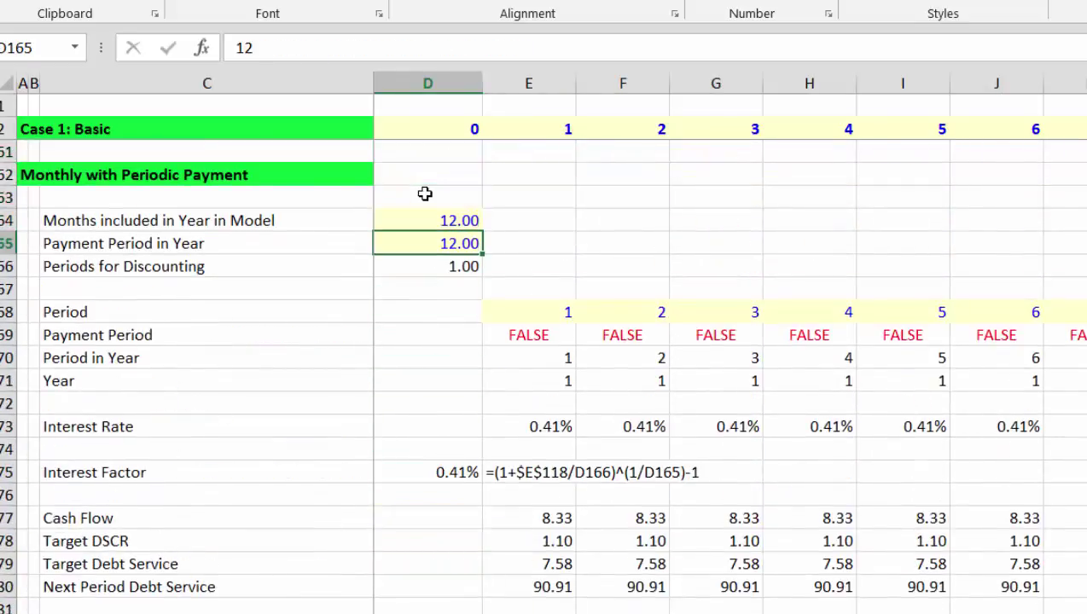
type("6")
key("Return")
Examine the debt service account, NPV and debt balance down to the Test result in D205 for the six-month payment period.
key("Down")
key("Down")
key("Down")
key("Down")
key("Down")
key("Down")
key("Down")
key("Down")
key("Down")
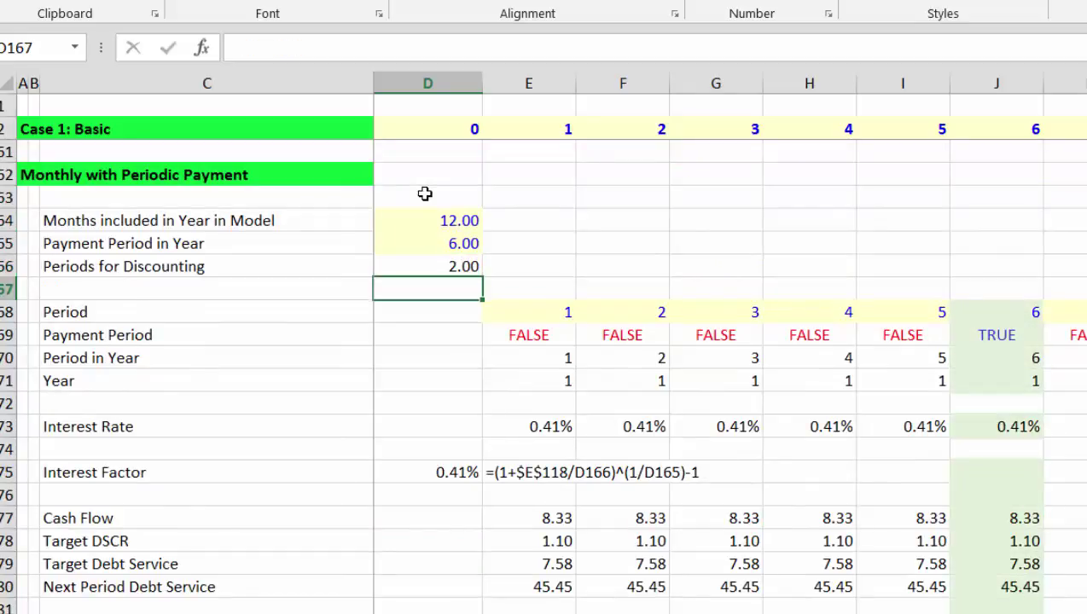
key("Down")
key("Down")
key("Down")
key("Down")
key("Down")
key("Down")
key("Down")
key("Down")
key("Down")
key("Down")
key("Down")
key("Down")
key("Down")
key("Down")
key("Down")
key("Down")
key("Down")
key("Down")
key("Down")
key("Down")
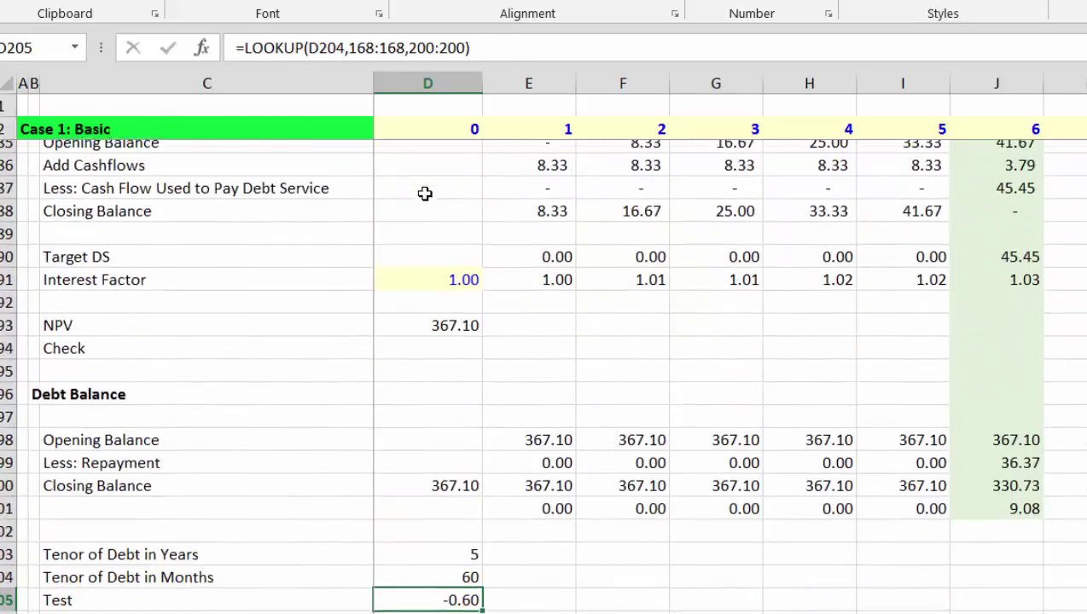
key("Up")
key("Up")
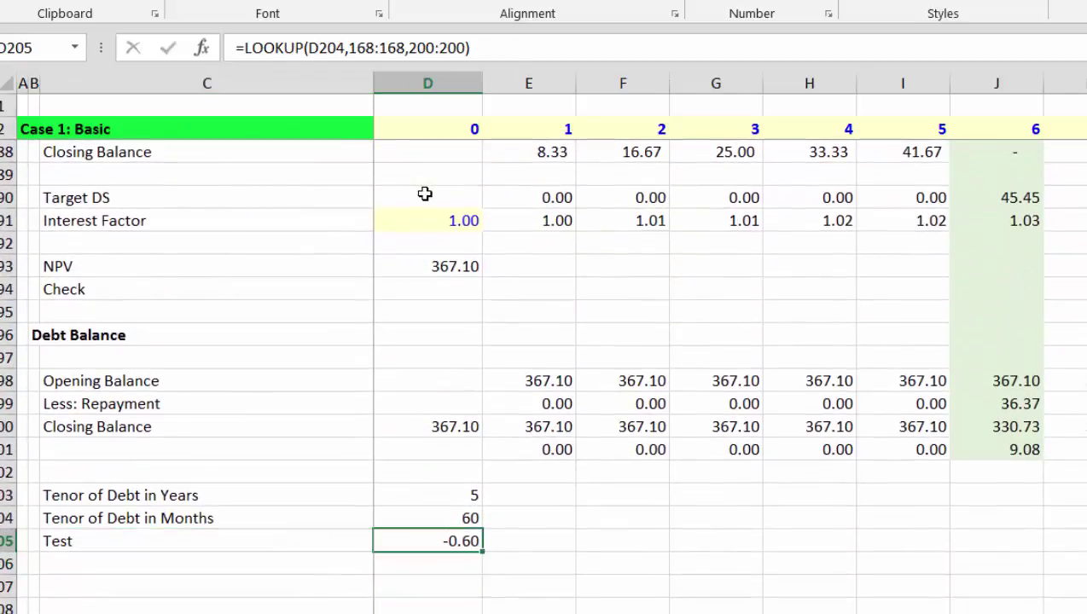
Set Payment Period in Year in D165 to 12.
key("Up")
key("Up")
key("Up")
key("Up")
key("Up")
key("Up")
key("Up")
key("Up")
key("Up")
key("Up")
key("Up")
key("Up")
key("Up")
key("Up")
key("Up")
key("Up")
key("Up")
key("Up")
key("Up")
key("Up")
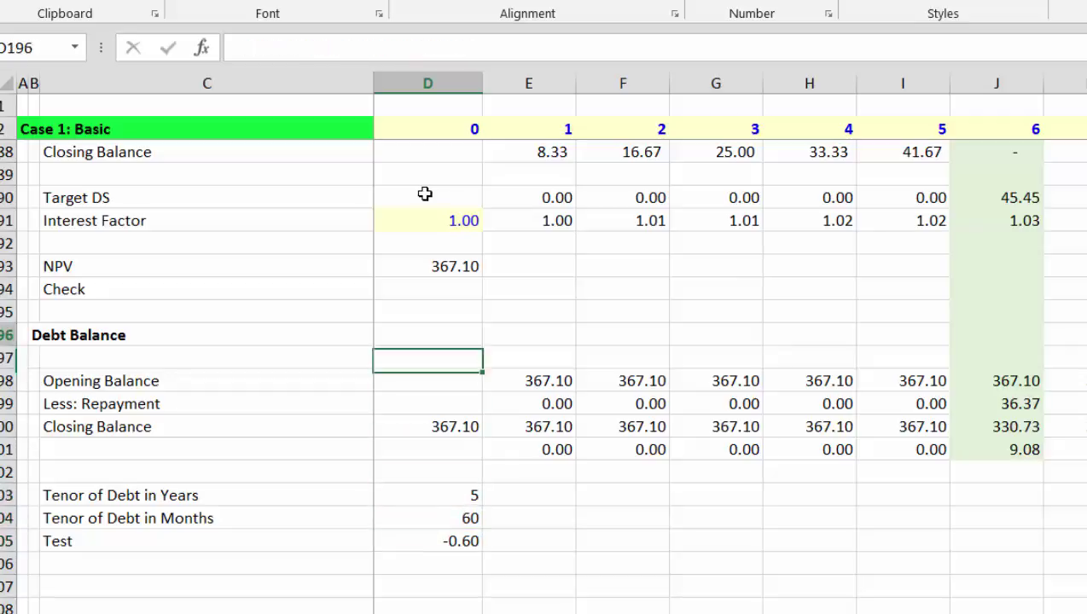
key("Up")
key("Up")
key("Up")
key("Up")
key("Up")
key("Up")
key("Down")
key("Down")
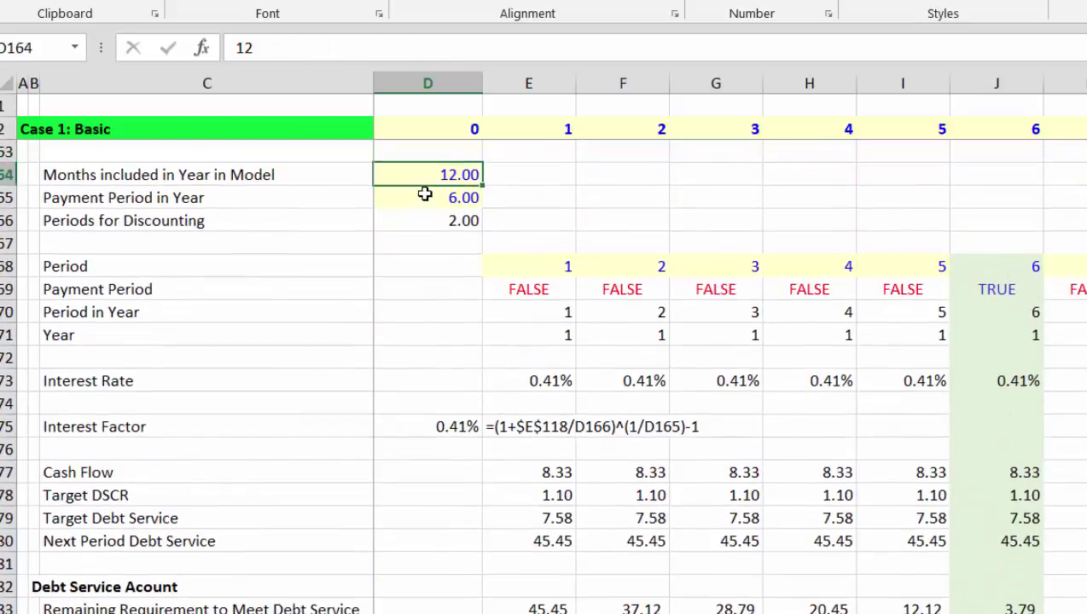
type("12")
key("Return")
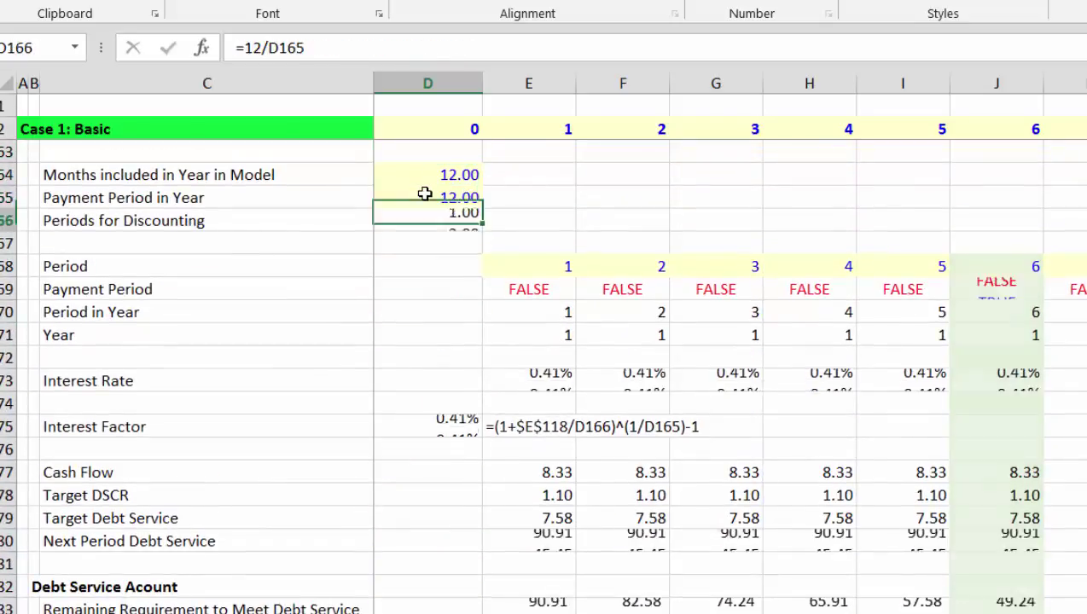
Review the debt balance section and the Test result in D205 for the 12-month payment period.
key("Down")
key("Down")
key("Down")
key("Down")
key("Down")
key("Down")
key("Down")
key("Down")
key("Down")
key("Down")
key("Down")
key("Down")
key("Down")
key("Down")
key("Down")
key("Down")
key("Down")
key("Down")
key("Down")
key("Down")
key("Down")
key("Down")
key("Down")
key("Down")
key("Down")
key("Down")
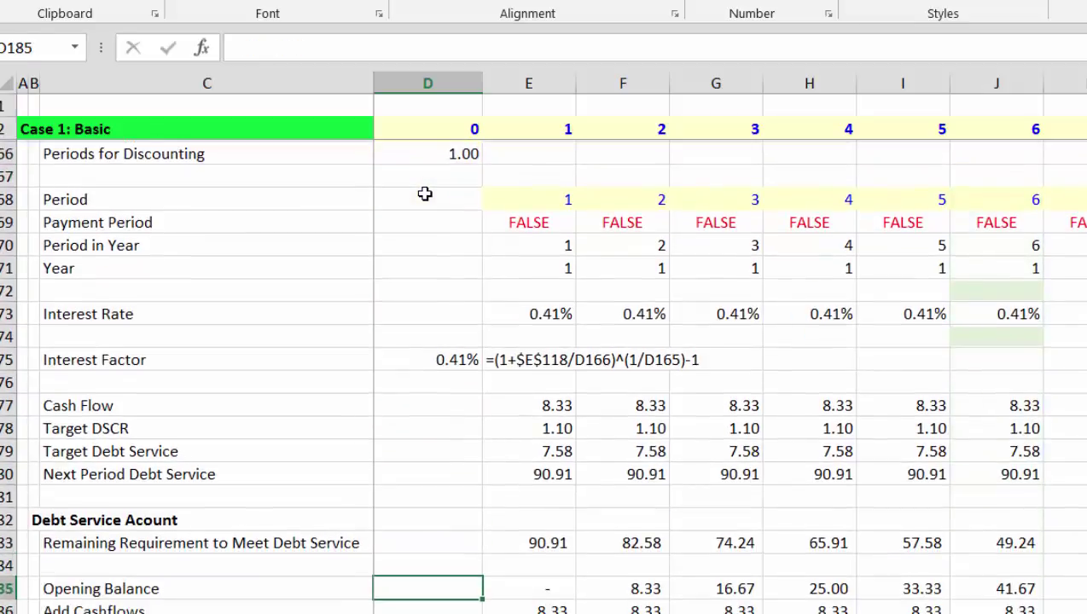
key("Down")
key("Down")
key("Down")
key("Down")
key("Down")
key("Down")
key("Down")
key("Down")
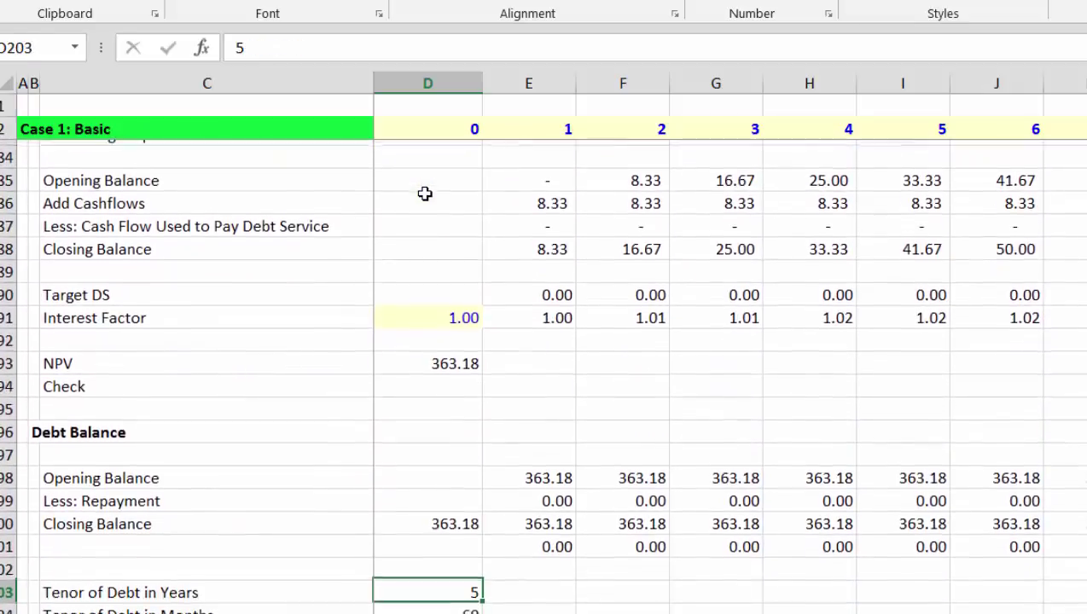
Format the Interest Rate in E173 to show four decimal places.
key("Up")
key("Up")
key("Up")
key("Up")
key("Up")
key("Up")
key("Up")
key("Up")
key("Up")
key("Up")
key("Up")
key("Up")
key("Up")
key("Up")
key("Up")
key("Up")
key("Up")
key("Up")
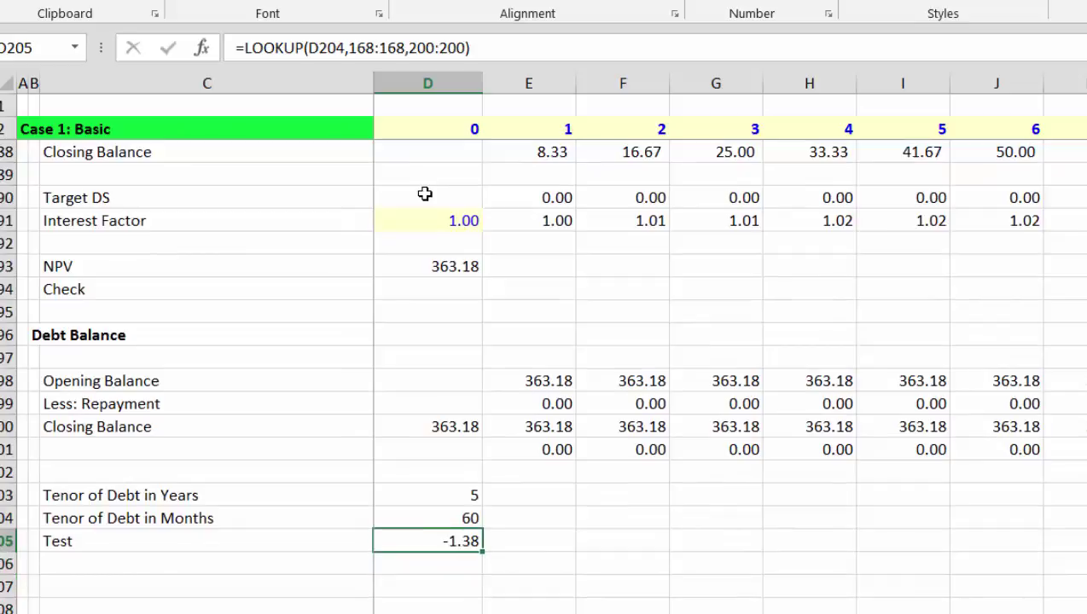
key("Up")
key("Up")
key("Up")
key("Up")
key("Up")
key("Up")
key("Up")
key("Up")
key("Up")
key("Up")
key("Up")
key("Up")
key("Up")
key("Up")
key("Up")
key("Up")
key("Up")
key("Up")
key("Up")
key("Up")
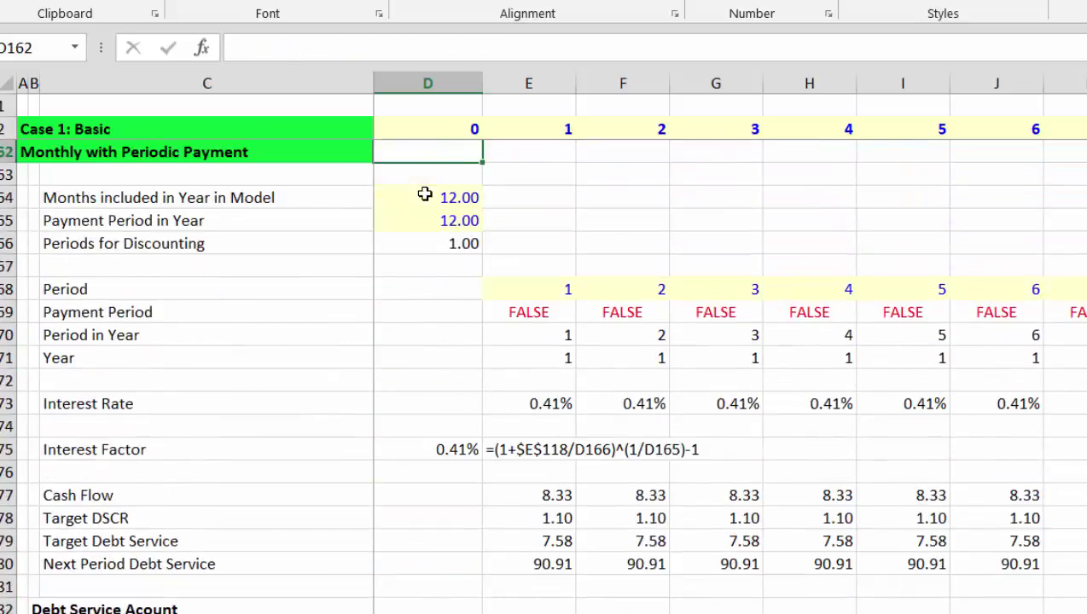
key("Down")
key("Down")
key("Down")
key("Down")
key("Down")
key("Down")
key("Down")
key("Down")
key("Down")
key("Down")
key("Down")
key("Down")
key("Down")
key("Up")
key("Up")
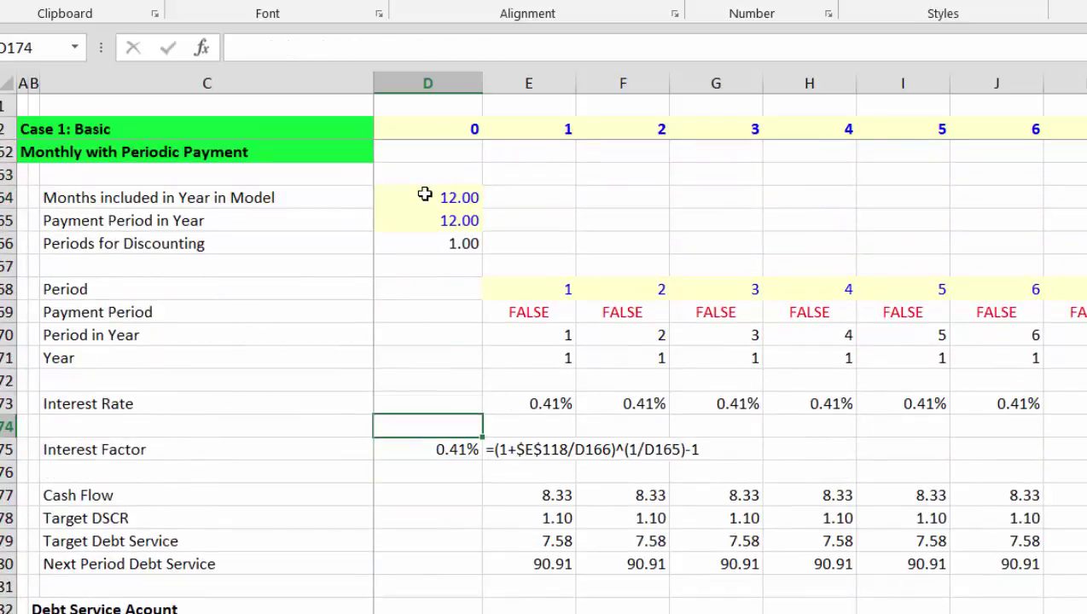
key("Right")
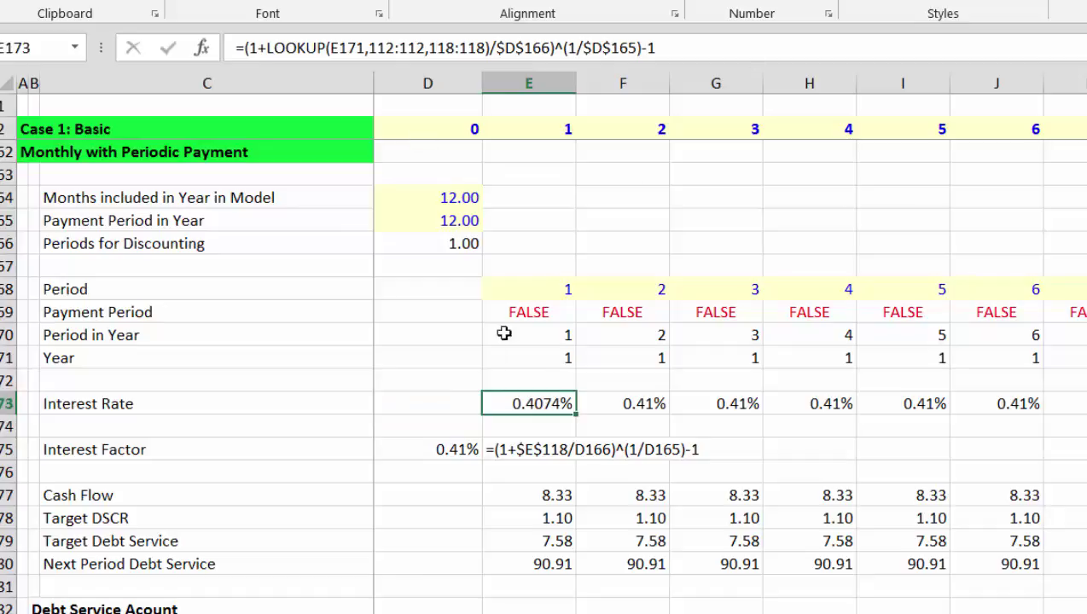
Format the Interest Factor in D175 to show six decimal places.
left_click(445, 449)
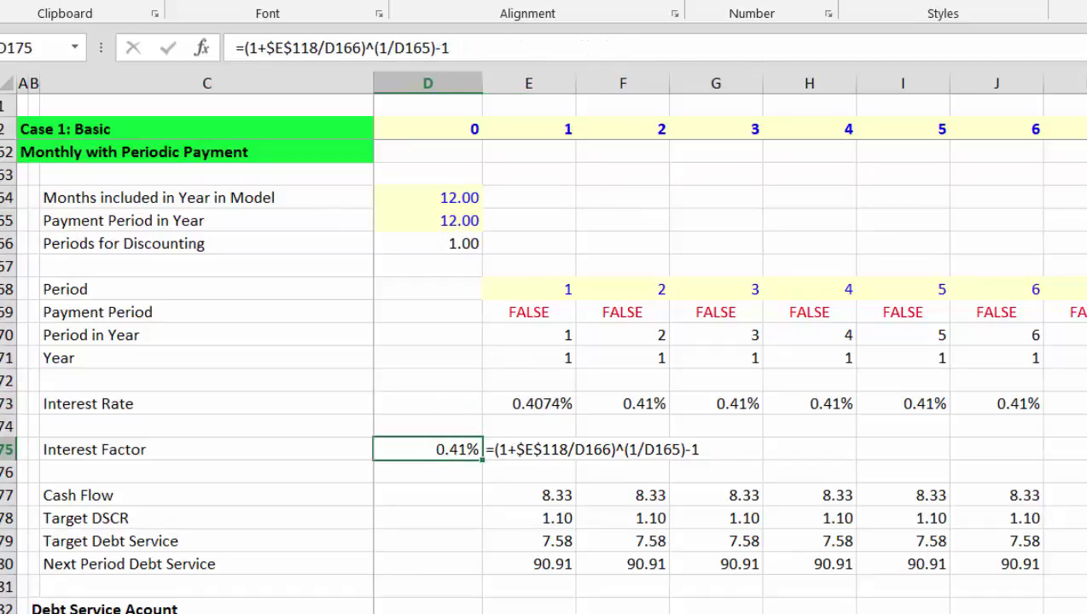
left_click(798, 1)
left_click(798, 2)
Format the Interest Rate in E173 to six decimal places and copy the cell across row 173.
key("Up")
key("Up")
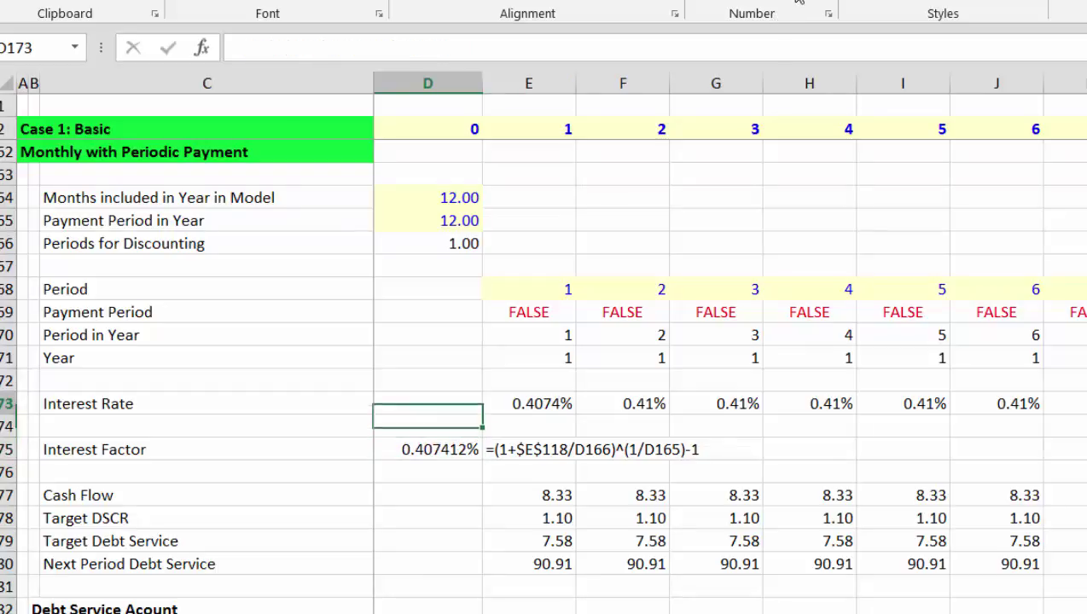
key("Right")
left_click(798, 2)
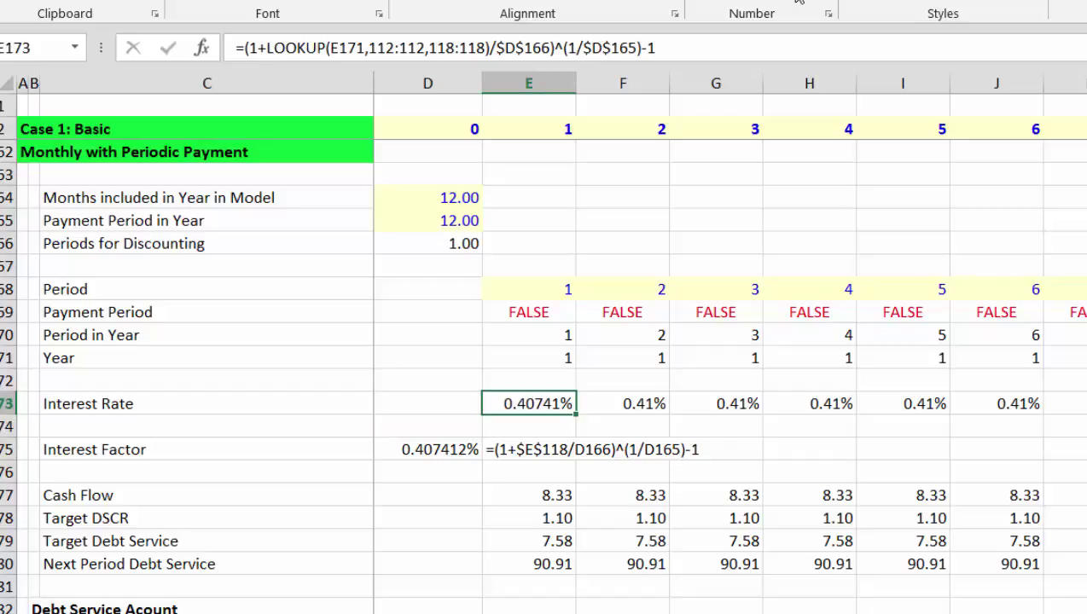
left_click(798, 2)
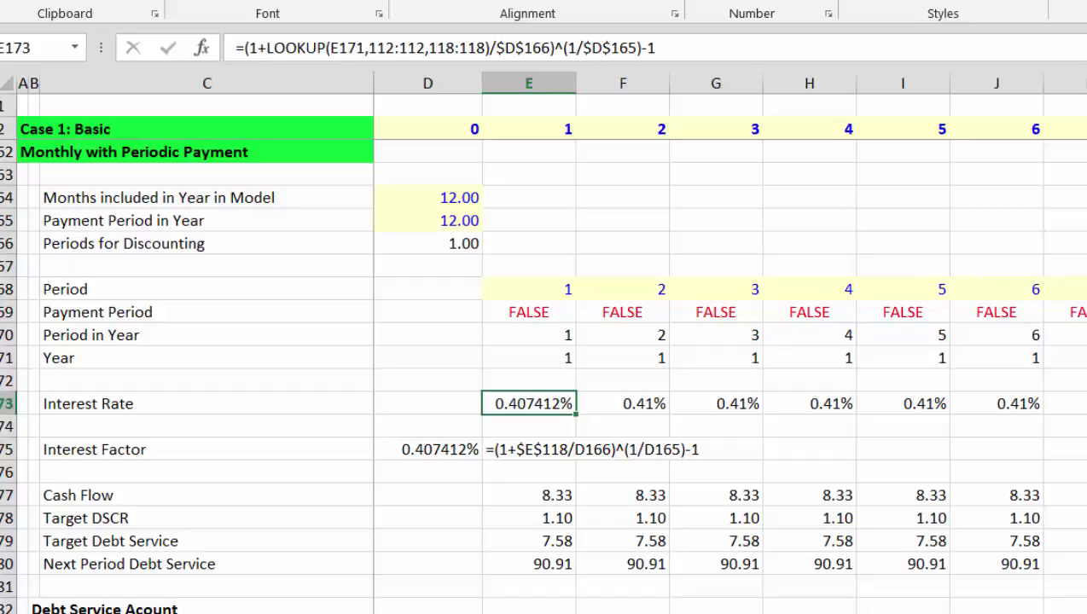
key("F10")
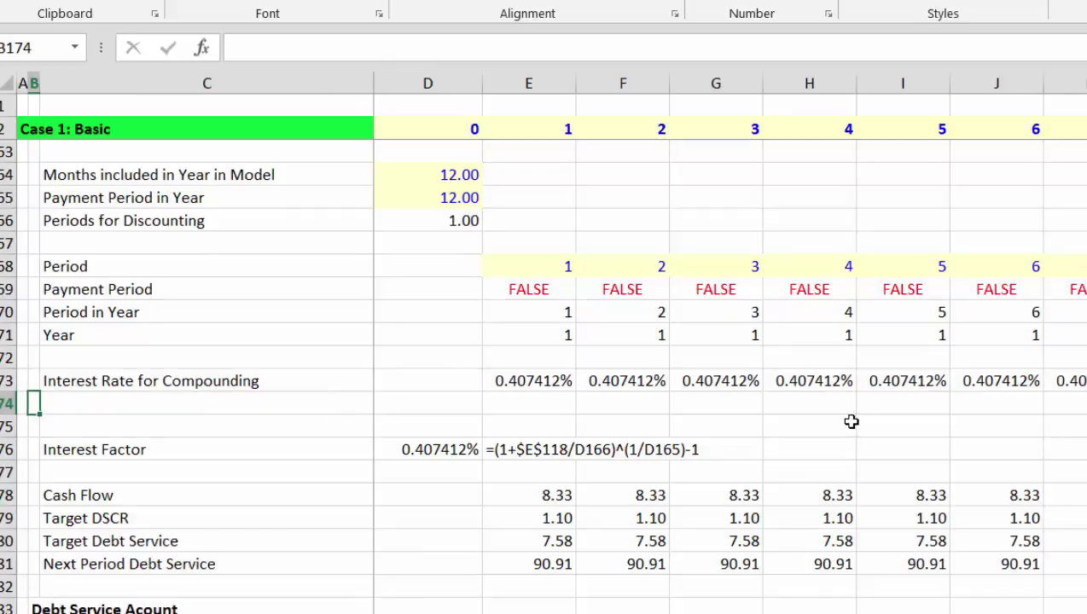
Label C174 as "Interest Rate for Interest Expense".
type("Interest Rate for")
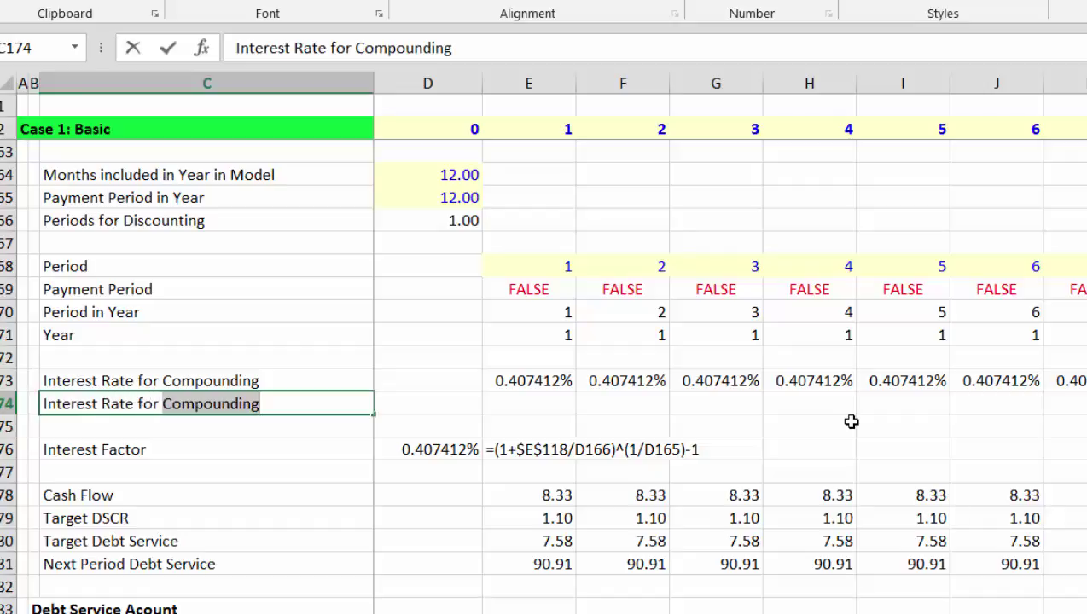
type(" Interest Expense")
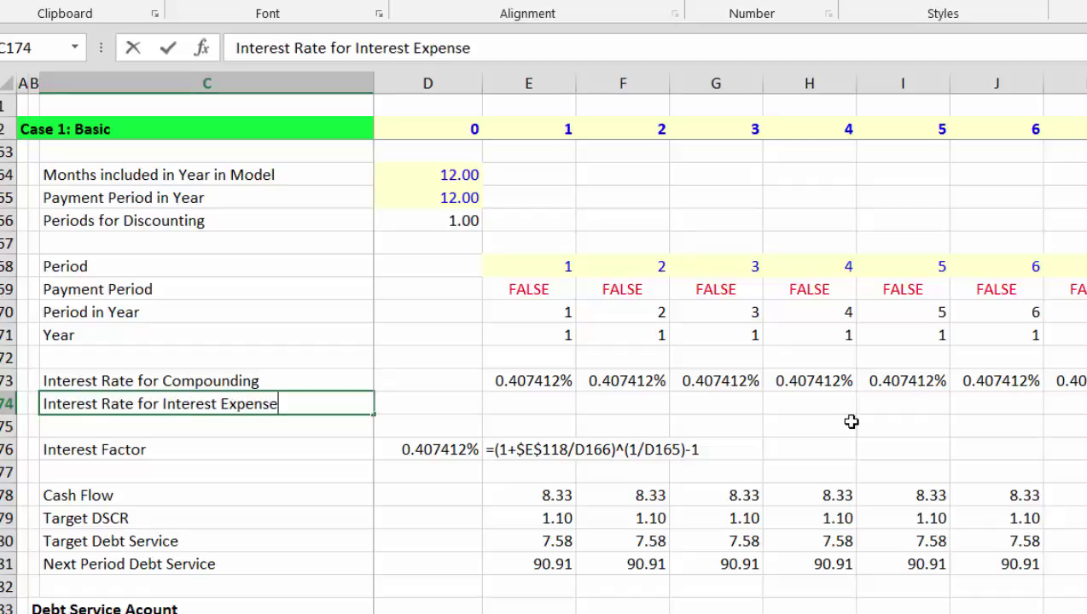
key("Return")
key("Up")
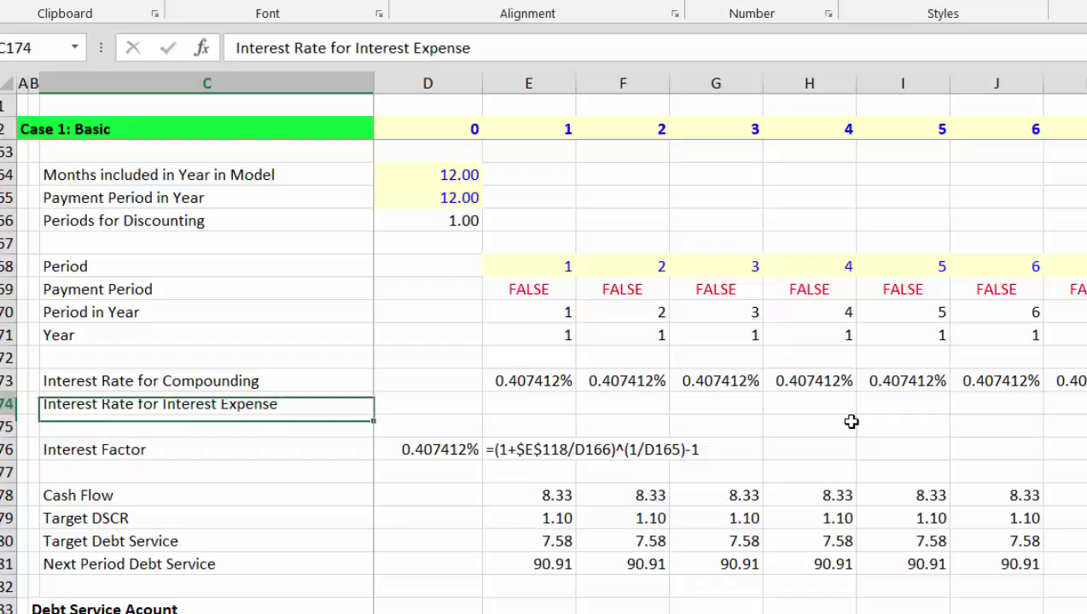
Start a LOOKUP formula in E174 that finds the year in E171 within row 112 and returns the Interest Rate from row 118.
key("Right")
key("Right")
key("Page_Down")
key("Page_Down")
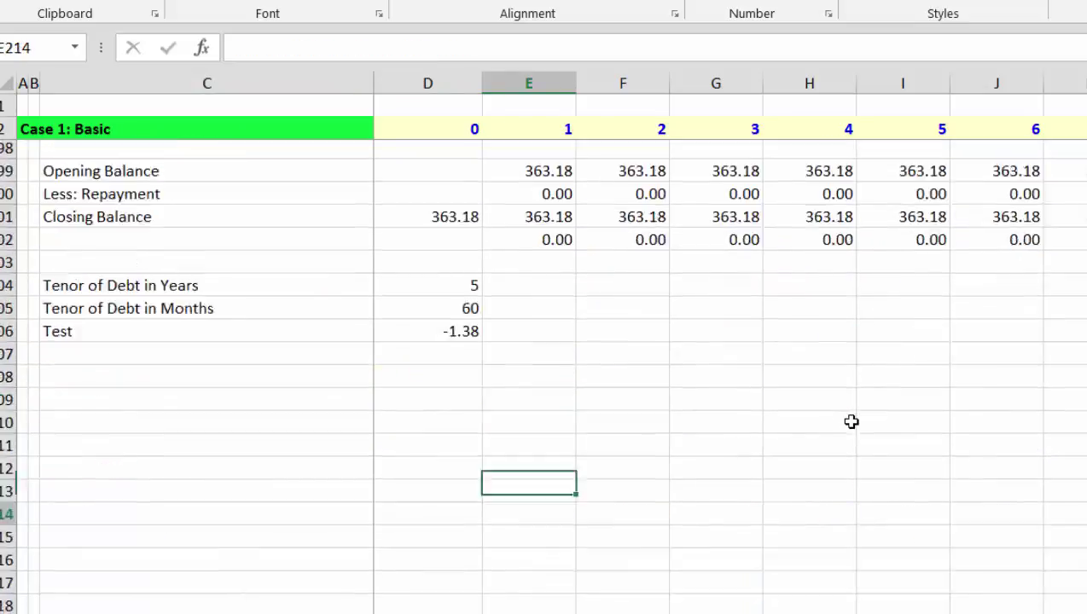
key("Page_Up")
scroll(851, 422, "up", 1)
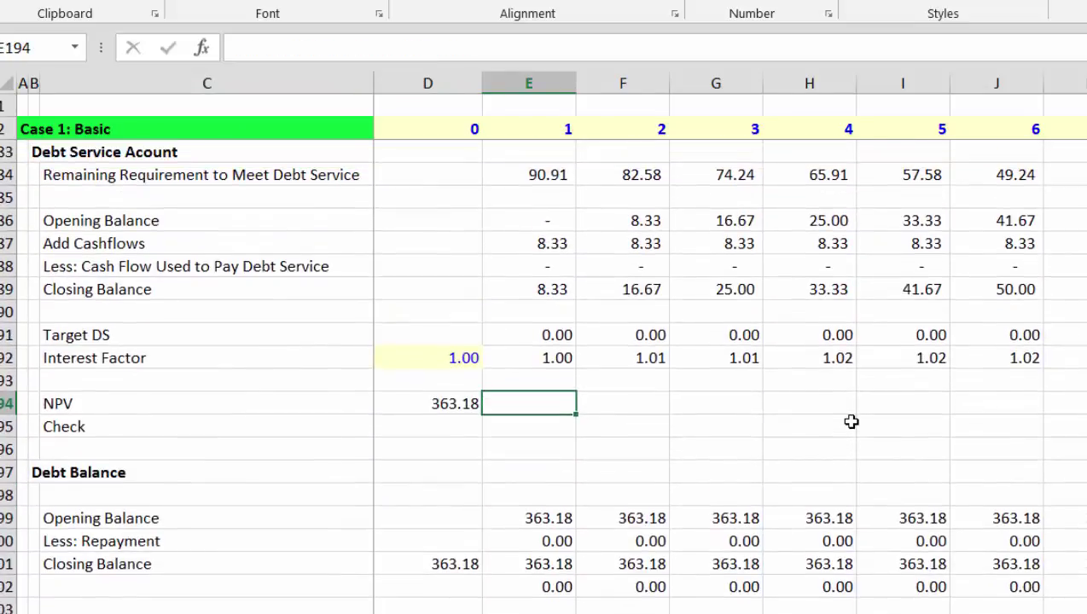
key("Page_Up")
key("Up")
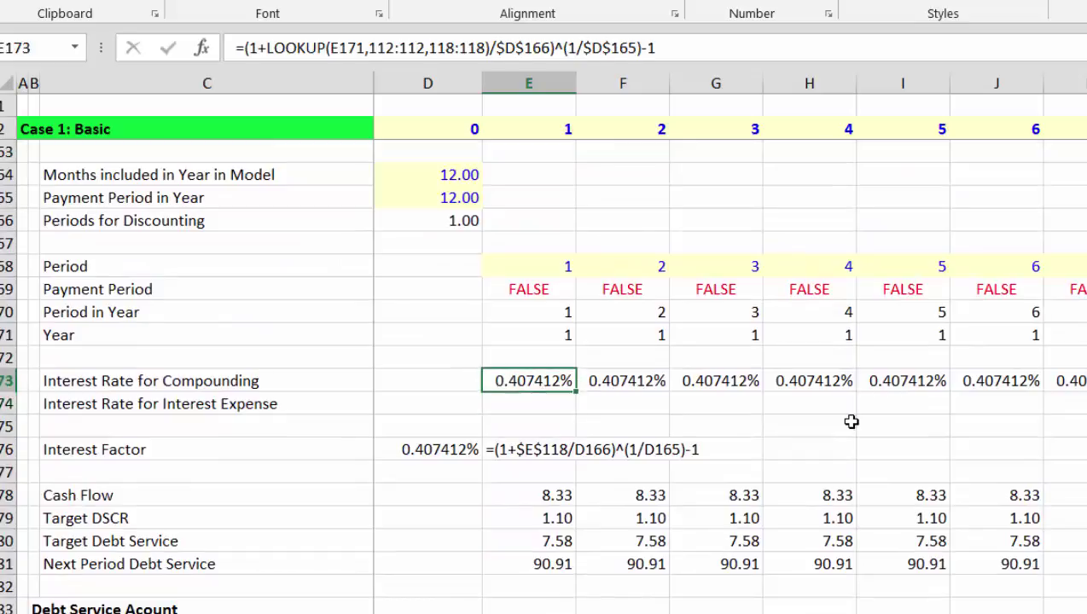
key("Down")
type("=loo")
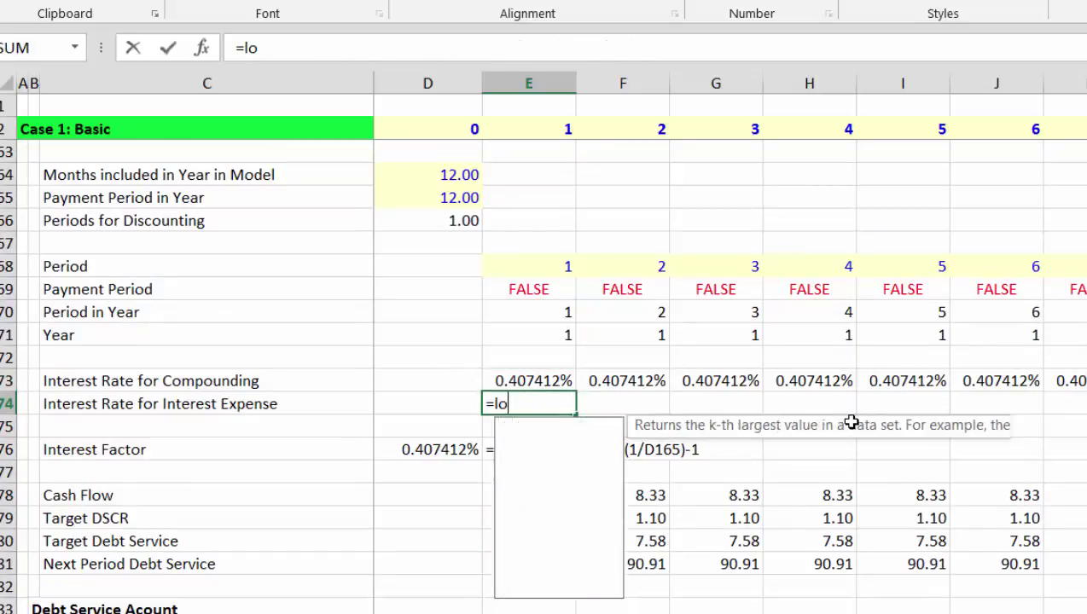
key("Tab")
key("Up")
key("Up")
key("Up")
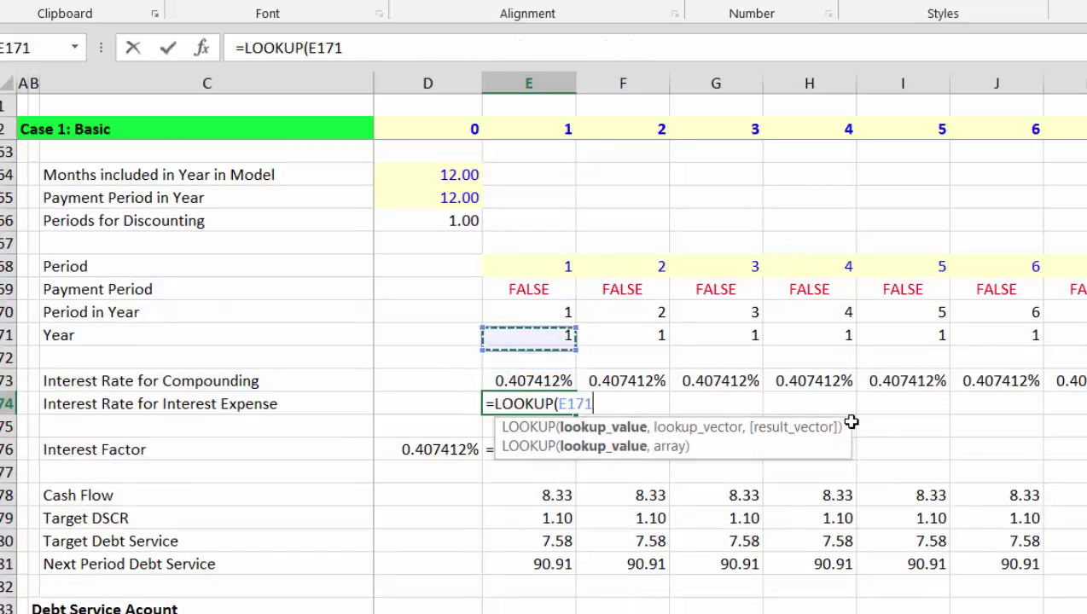
type(",")
key("Page_Up")
key("Page_Up")
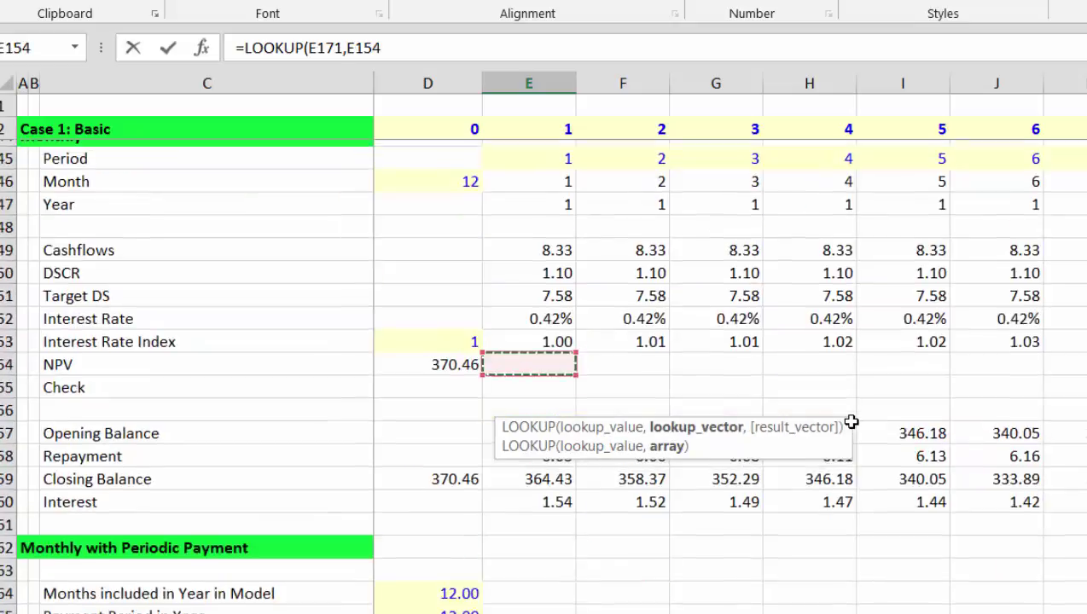
key("Page_Up")
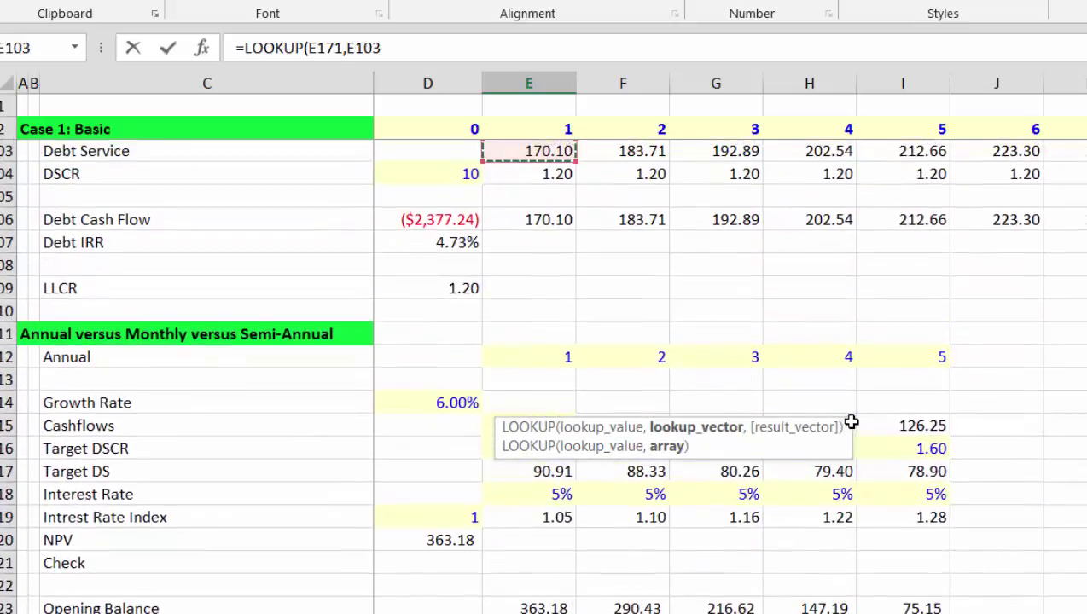
key("Down")
key("Down")
key("Down")
key("Down")
key("Down")
key("Down")
key("Down")
key("Down")
key("Down")
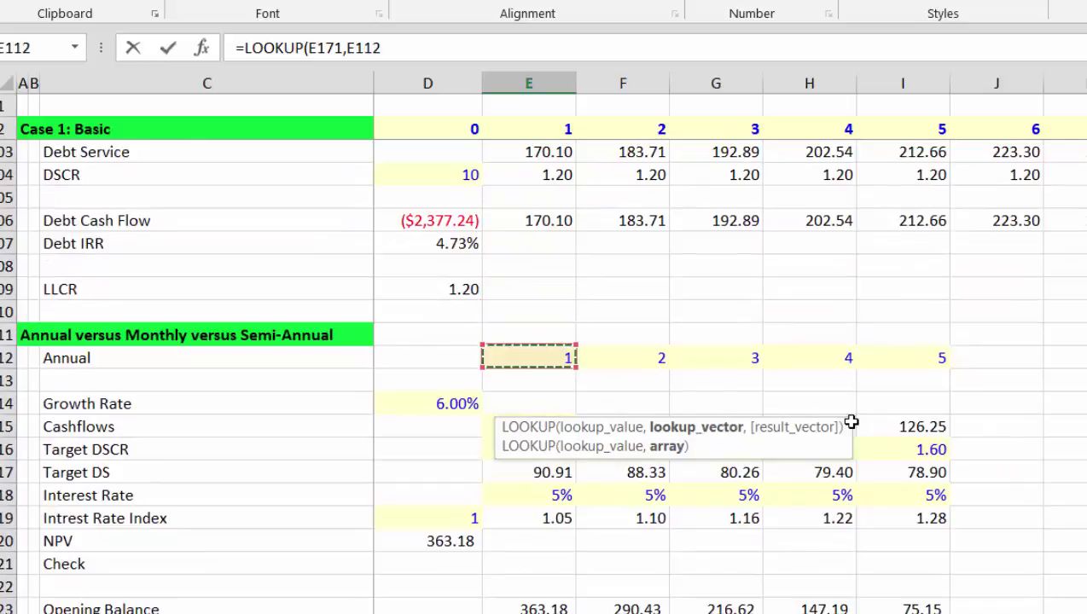
key("shift+space")
type(",")
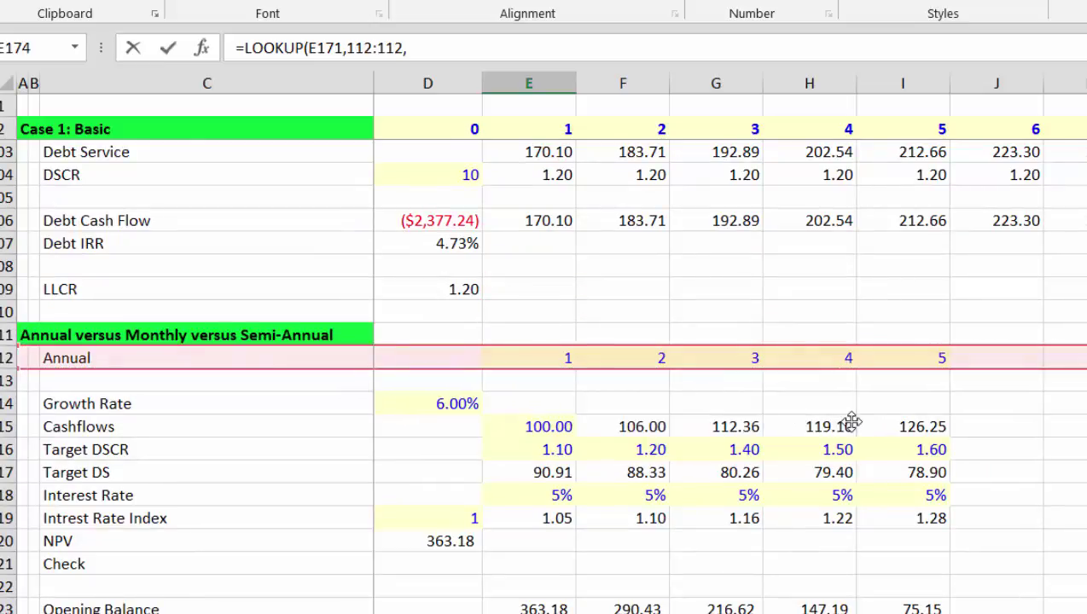
left_click(3, 495)
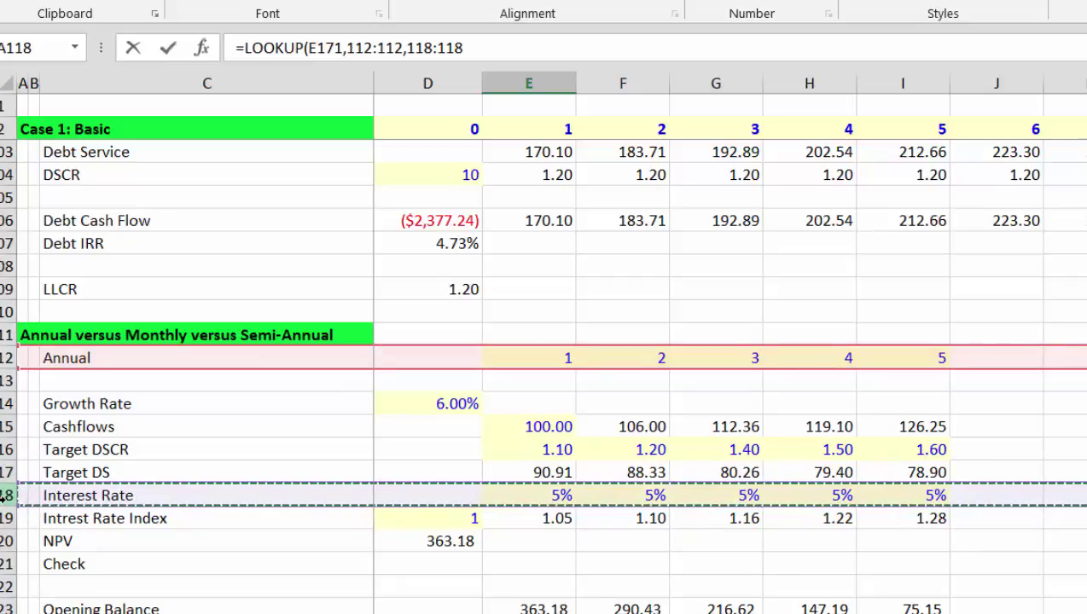
Divide the LOOKUP result in E174 by the Payment Period in Year, using the absolute reference $D$165, and enter the formula.
type(")/")
key("Up")
key("Up")
key("Up")
key("Up")
key("Up")
key("Up")
key("Up")
key("Up")
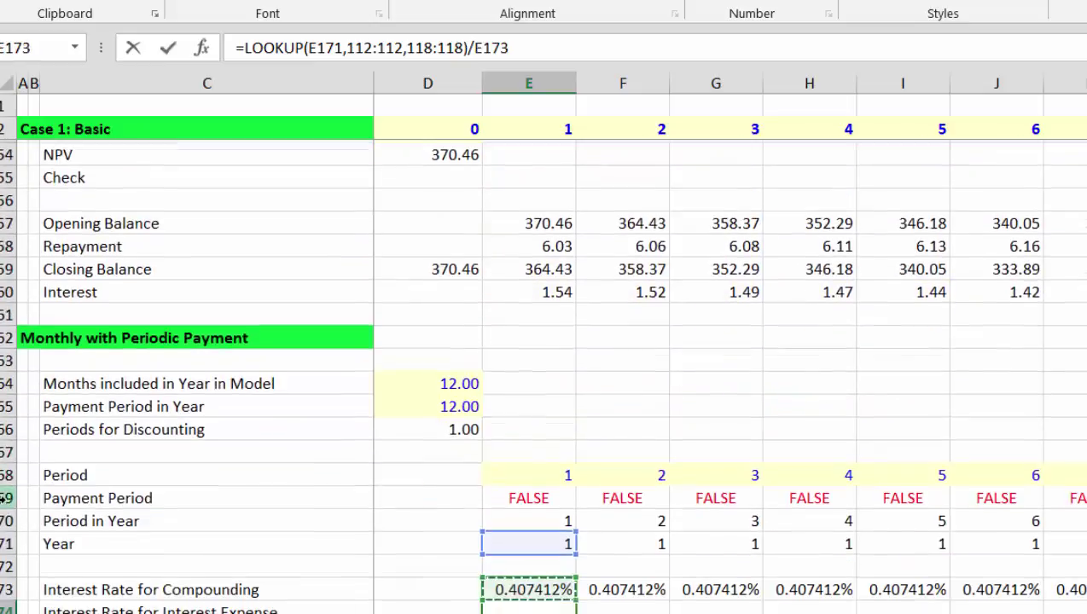
key("Up")
key("Up")
key("Left")
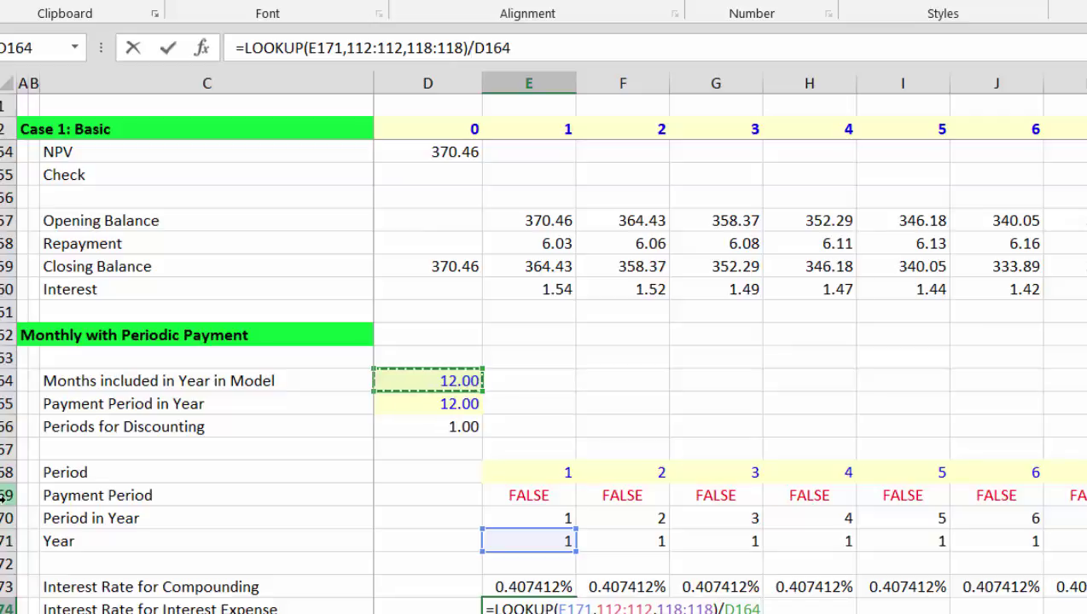
key("Down")
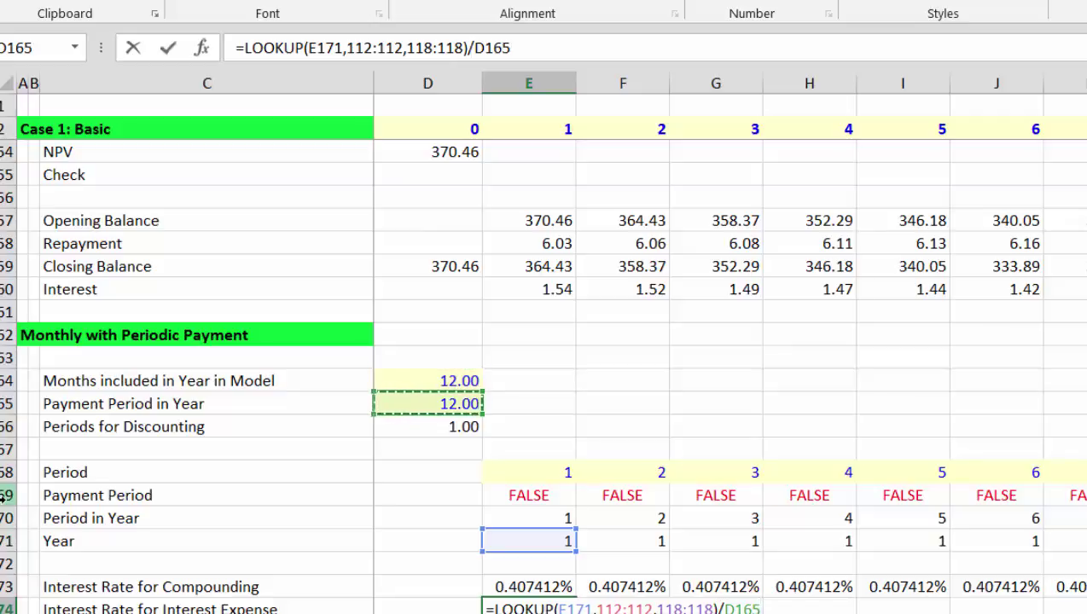
key("F4")
key("ctrl+Return")
scroll(2, 498, "down", 1)
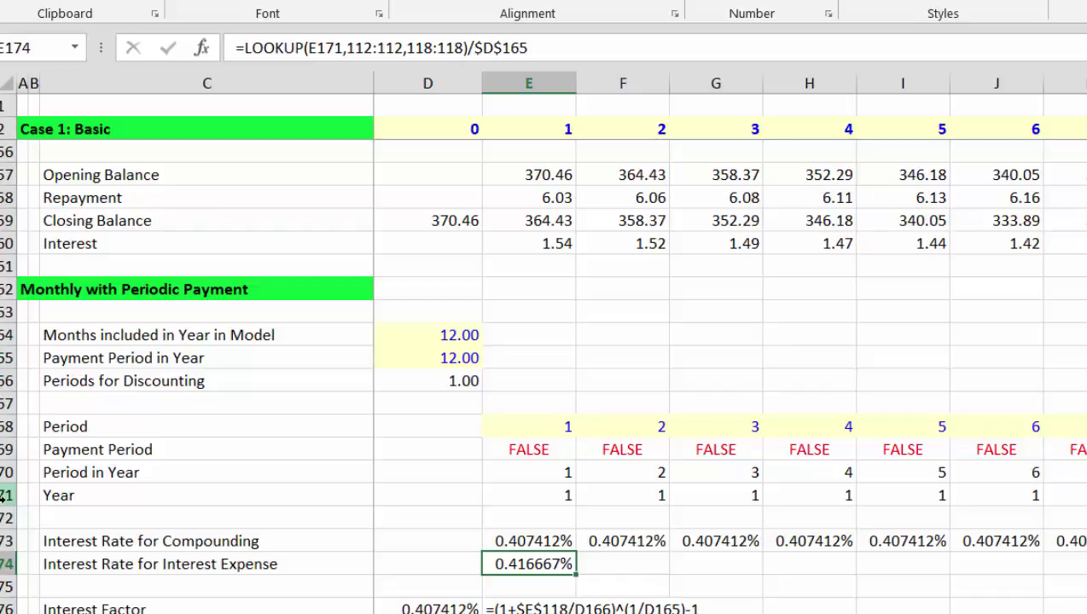
Copy the Interest Rate for Interest Expense formula from E174 across row 174.
key("ctrl+shift+Right")
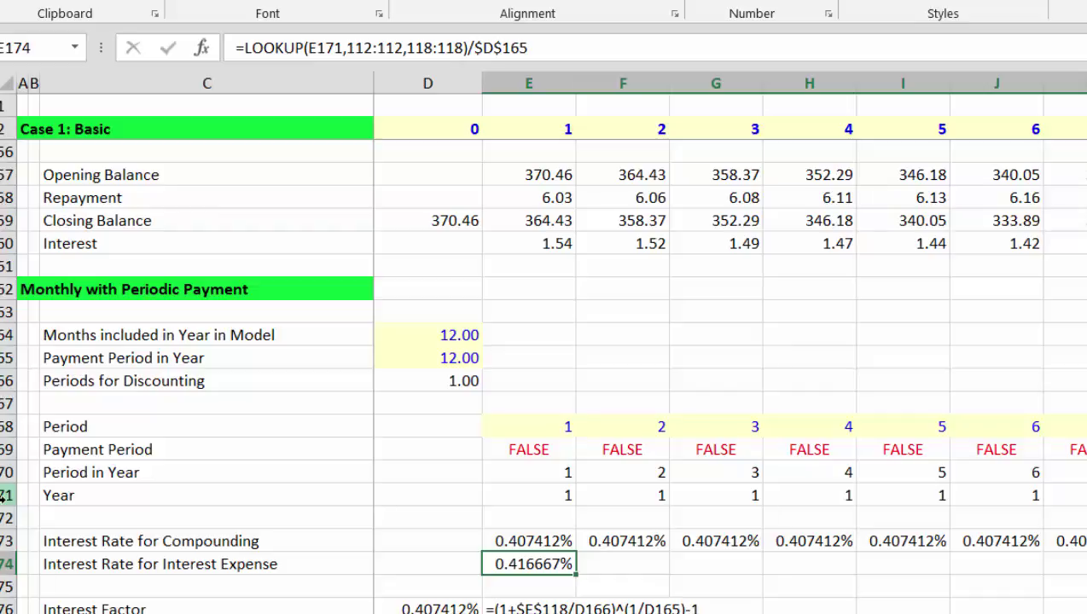
key("ctrl+r")
key("Left")
key("Right")
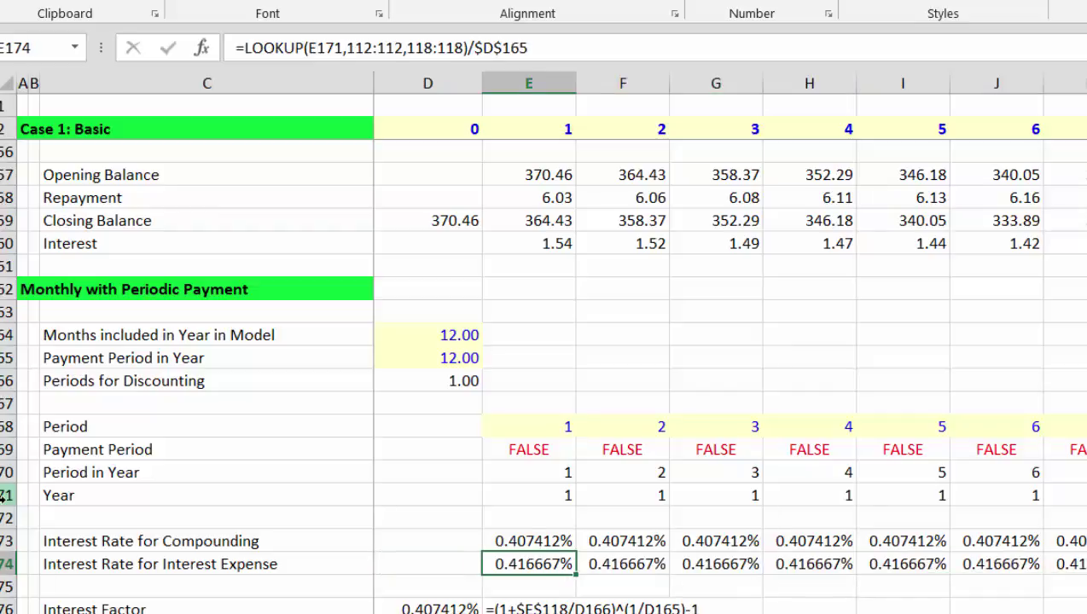
Examine the Interest Factor formula in E192 and the cell references of the unlabelled formula in E202 under the debt Closing Balance.
key("Down")
key("Down")
scroll(2, 498, "down", 1)
key("Up")
key("Down")
key("Down")
key("Down")
key("Down")
key("Down")
key("Down")
key("Down")
key("Down")
key("Down")
key("Down")
key("Down")
key("Down")
key("Down")
key("Down")
key("Down")
key("Down")
key("Down")
key("Down")
key("Down")
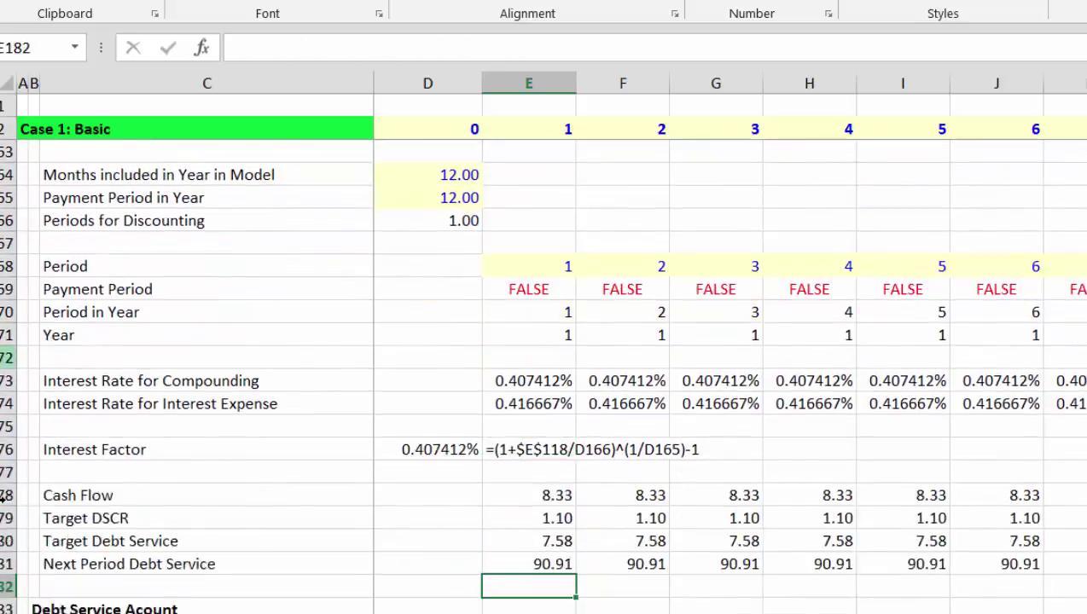
key("Up")
key("Up")
key("Down")
key("Down")
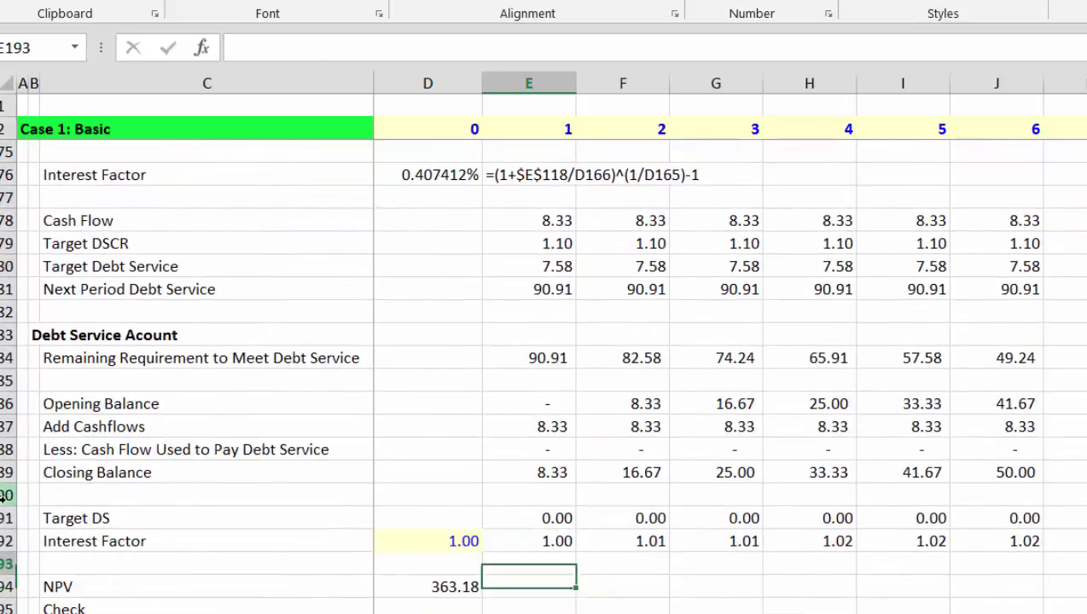
key("Up")
key("Up")
key("Up")
key("Up")
key("Up")
key("Down")
key("Down")
key("Down")
key("Down")
key("Down")
key("Down")
key("Down")
key("Down")
key("Down")
key("Down")
key("Down")
key("Down")
key("Down")
key("Down")
key("Down")
key("Down")
key("Down")
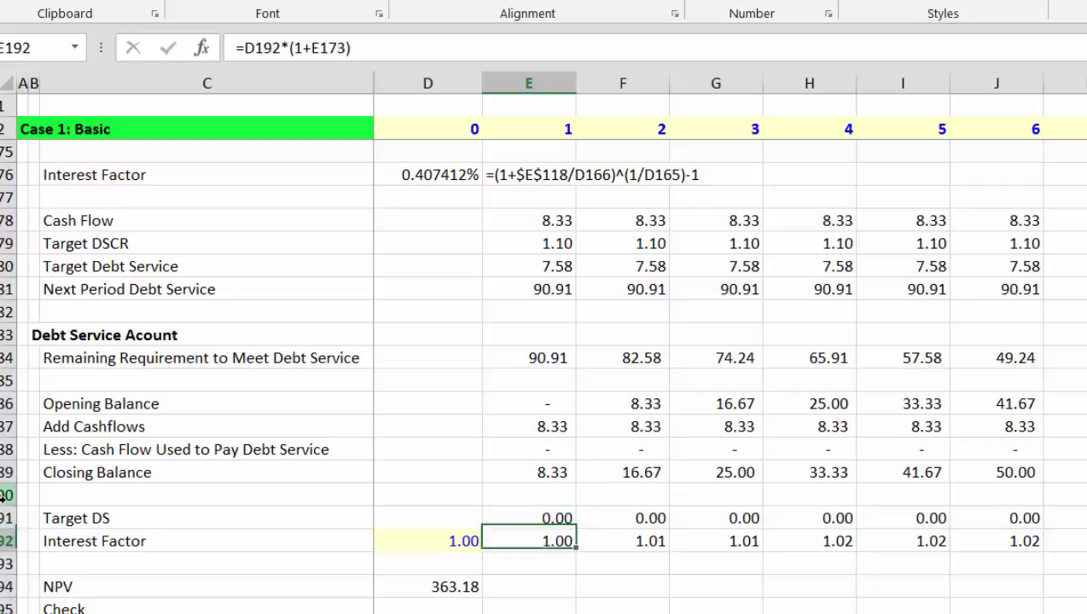
key("Up")
key("Up")
key("Up")
key("Up")
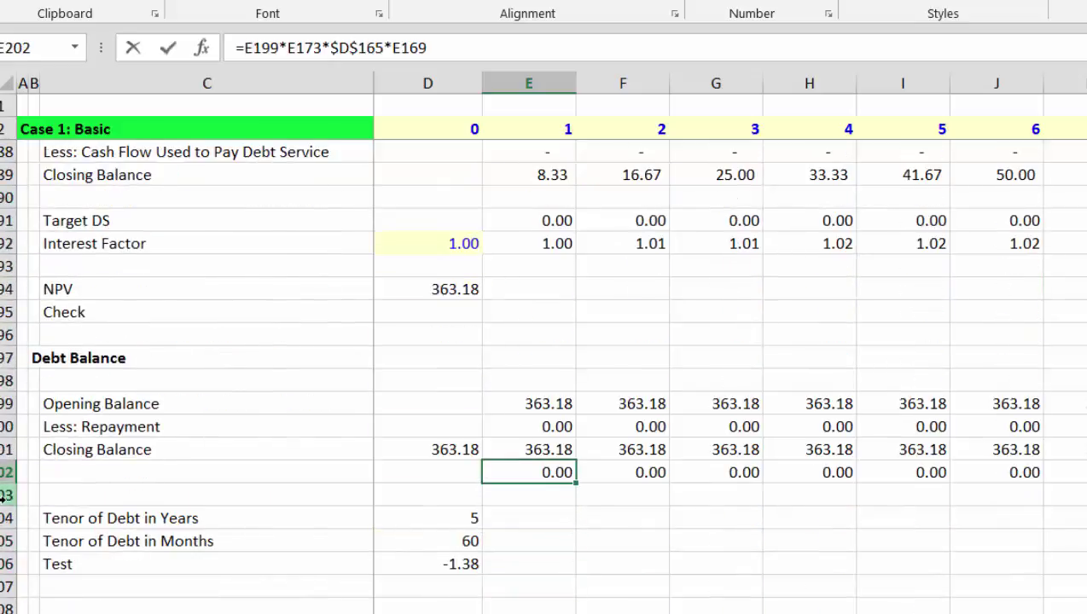
key("F2")
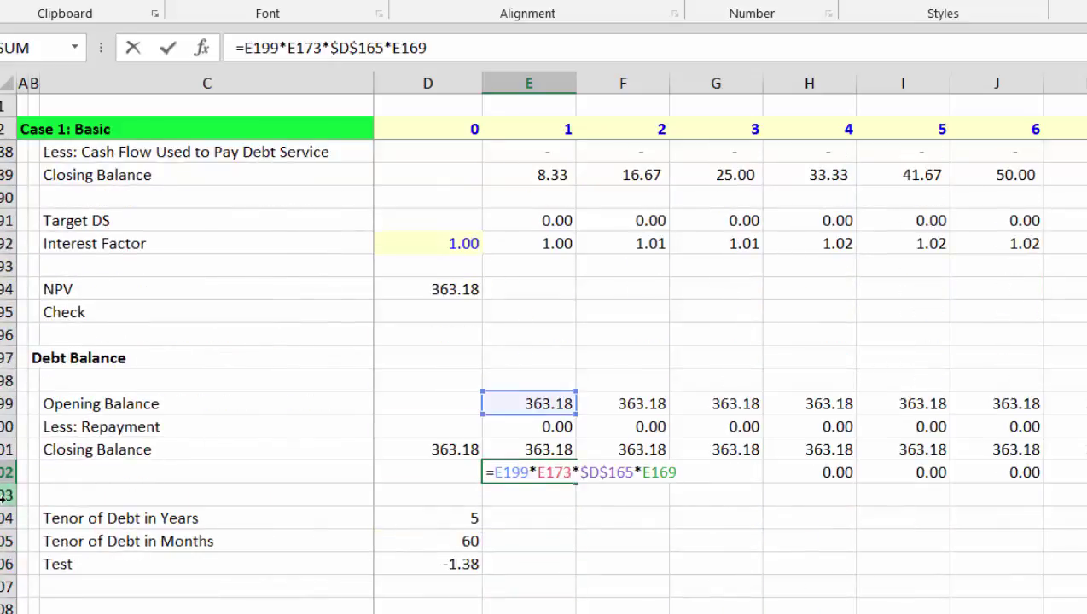
key("Escape")
Replace the formula in E202 with one multiplying the debt Opening Balance in E199 by the Interest Rate for Interest Expense in E174.
type("=")
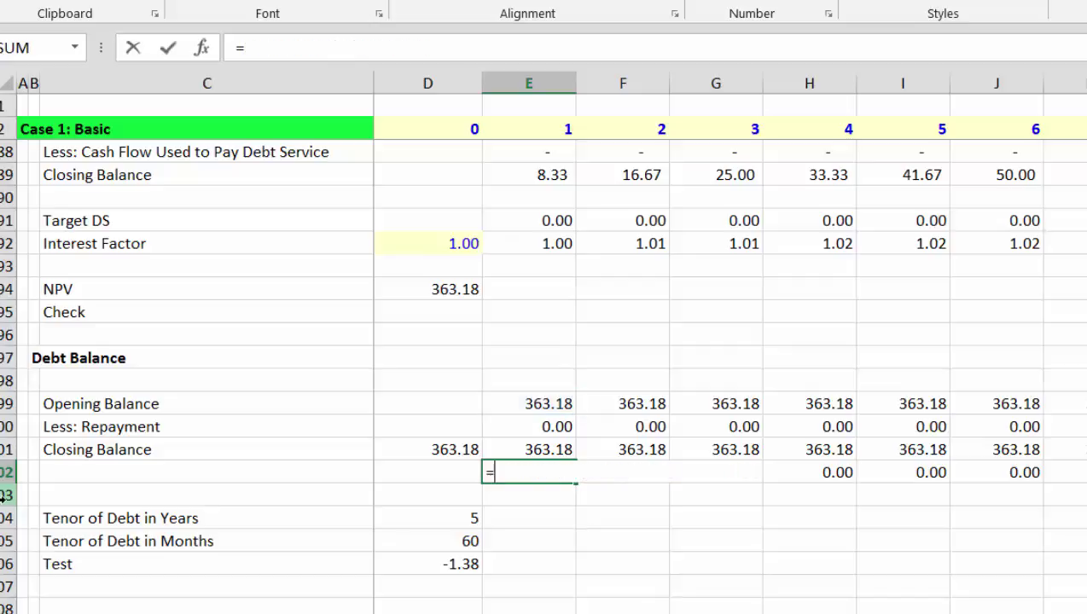
key("Up")
key("Up")
key("Up")
type("*")
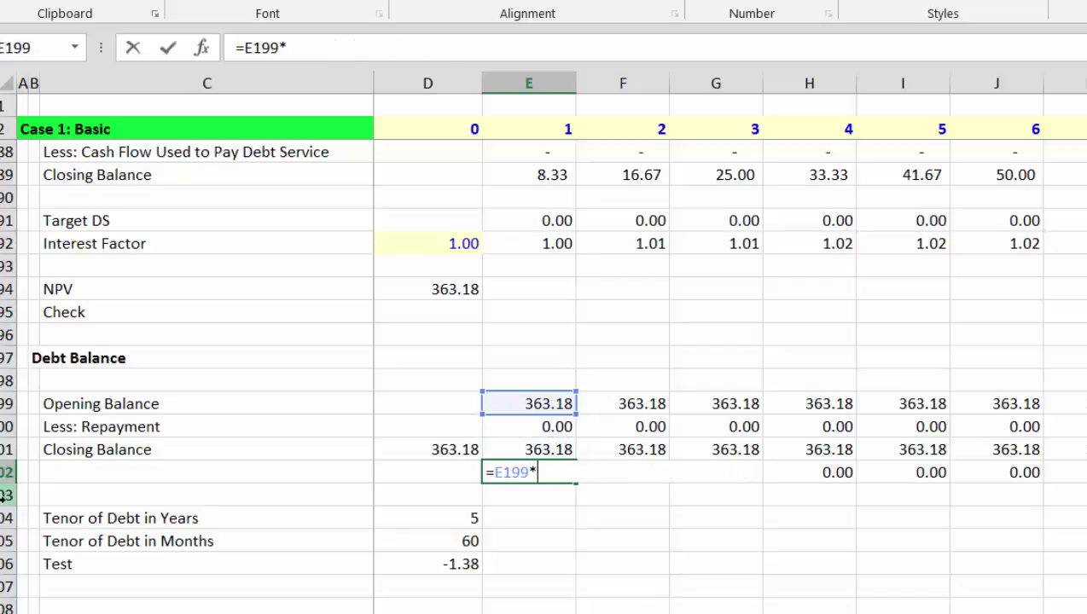
key("Up")
key("Up")
key("Up")
key("Up")
key("Up")
key("Up")
key("Up")
key("Up")
key("Up")
key("Up")
key("Up")
key("Up")
key("Up")
key("Up")
key("Up")
key("Up")
key("Up")
key("Up")
key("Up")
key("Up")
key("Up")
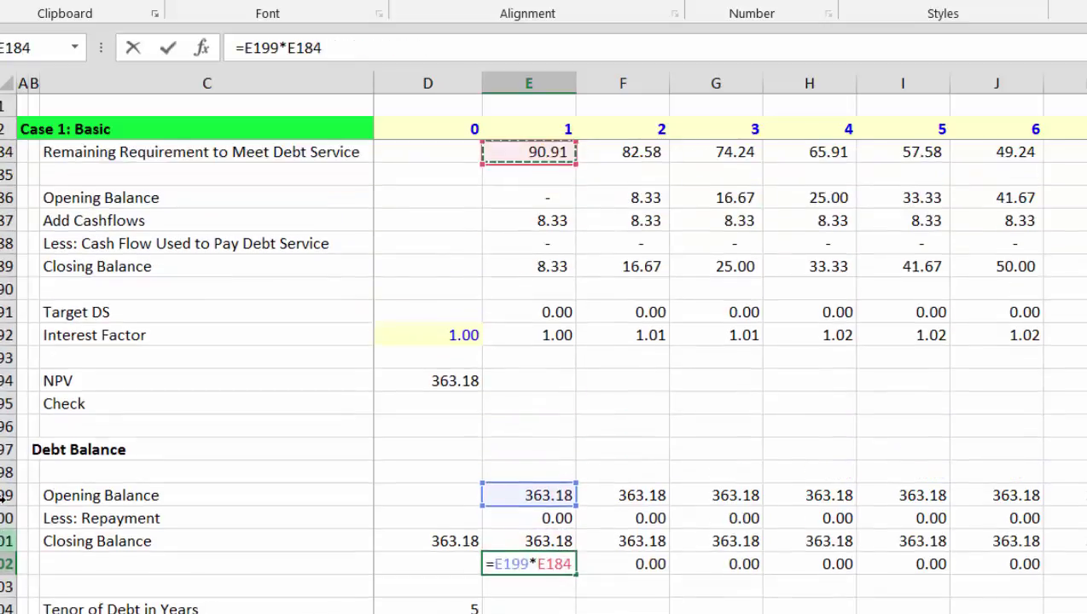
key("Up")
key("Up")
key("Up")
key("Up")
key("Up")
key("Down")
key("Down")
key("Down")
key("Down")
key("Down")
key("Down")
key("Down")
key("Down")
key("Down")
key("Down")
key("Down")
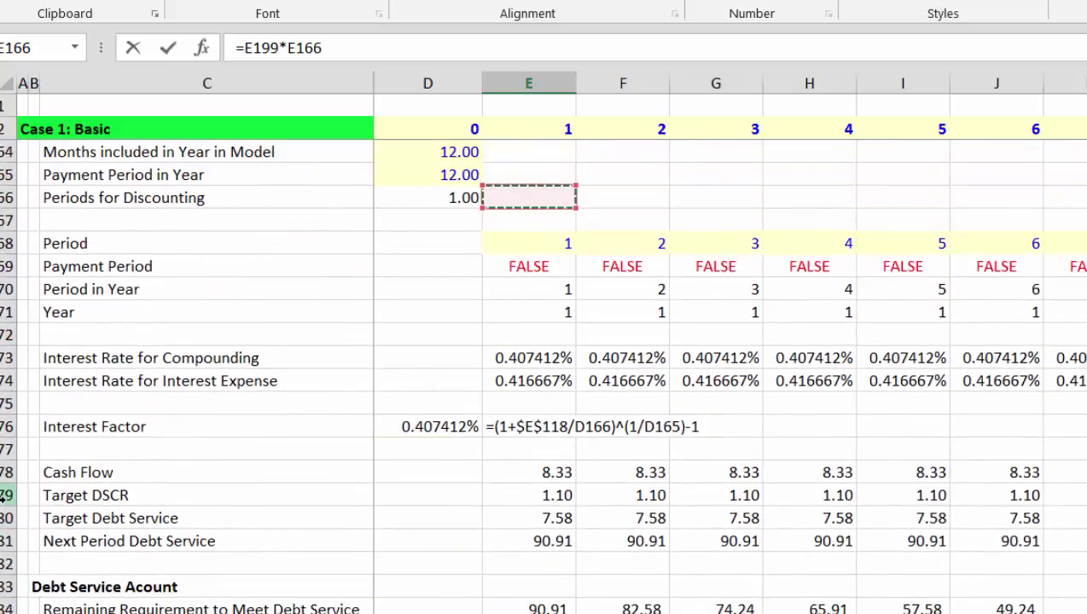
key("Up")
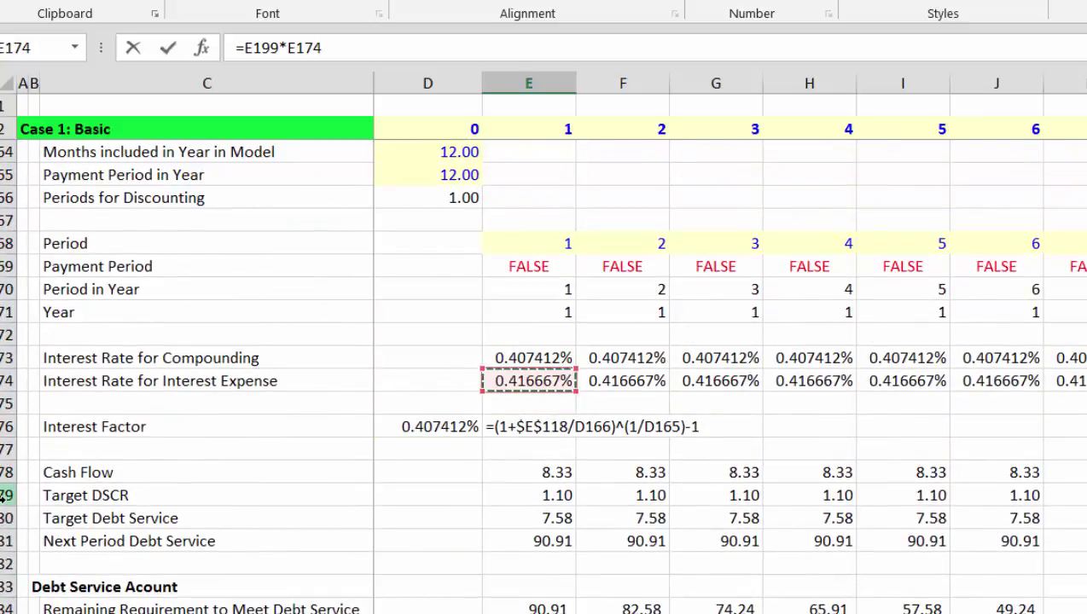
Extend the E202 formula by multiplying it by the Payment Period switch in E169.
type("*")
key("Up")
key("Up")
key("Up")
key("Up")
key("Up")
key("Up")
key("Up")
key("Up")
key("Up")
key("Up")
key("Up")
key("Up")
key("Up")
key("Up")
key("Up")
key("Up")
key("Up")
key("Up")
key("Up")
key("Up")
key("Up")
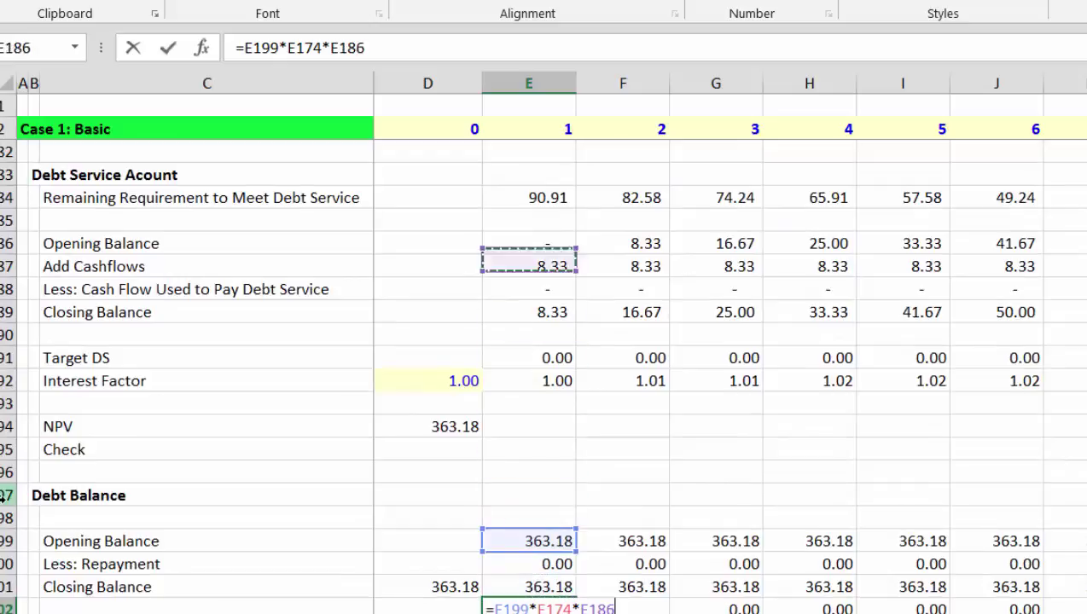
key("Up")
key("Up")
key("Up")
key("Up")
key("Up")
key("Up")
key("Up")
key("Up")
key("Up")
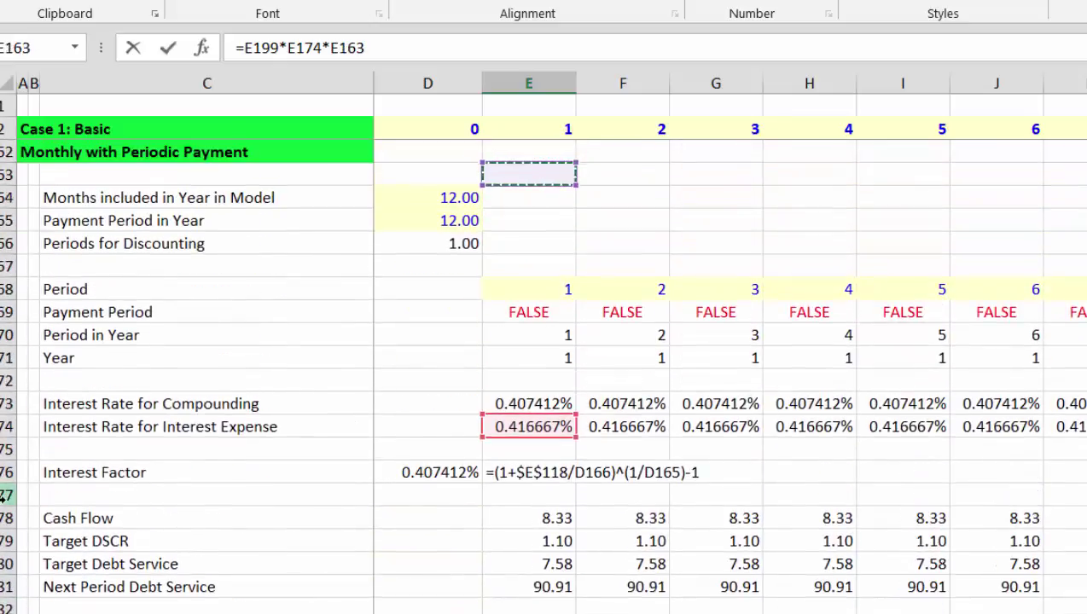
key("Down")
key("Down")
key("Down")
key("Down")
key("Down")
key("Down")
type("*")
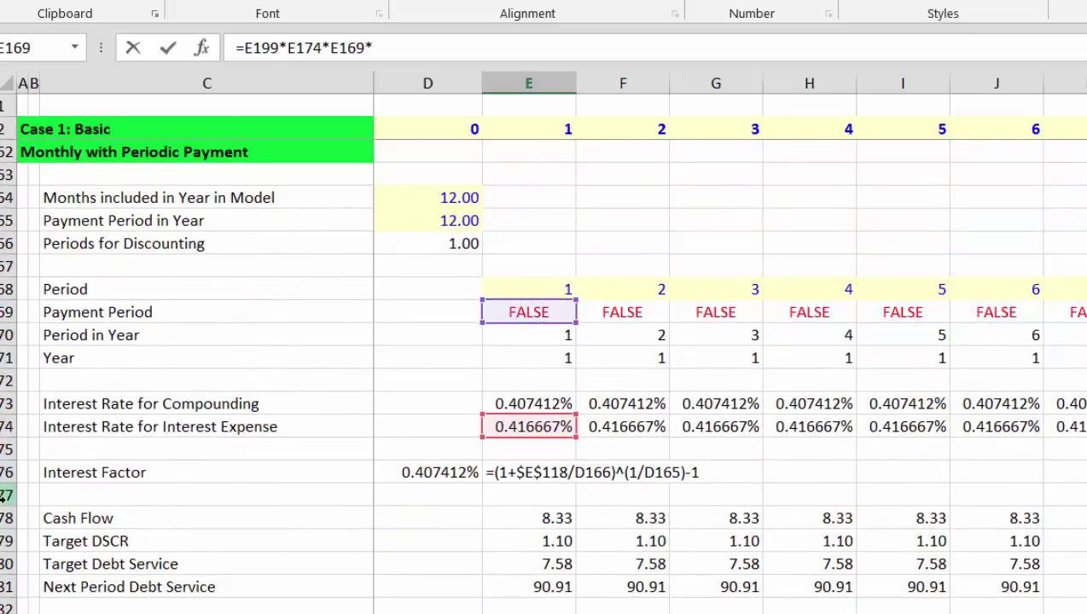
Complete the E202 formula by multiplying it by the Payment Period in Year as the absolute reference $D$165.
left_click(425, 221)
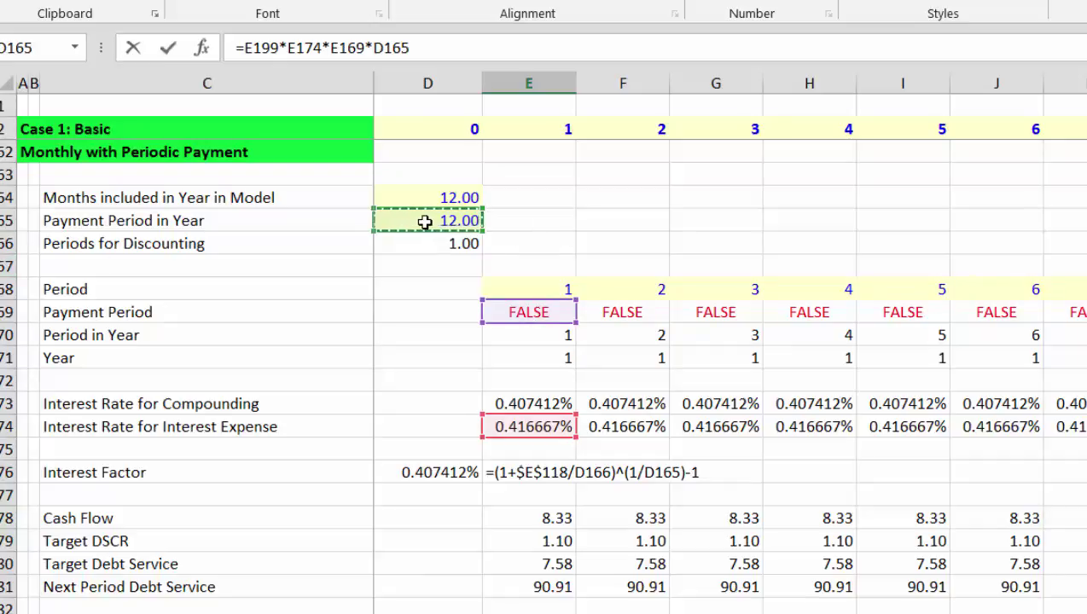
key("F4")
key("Return")
key("Up")
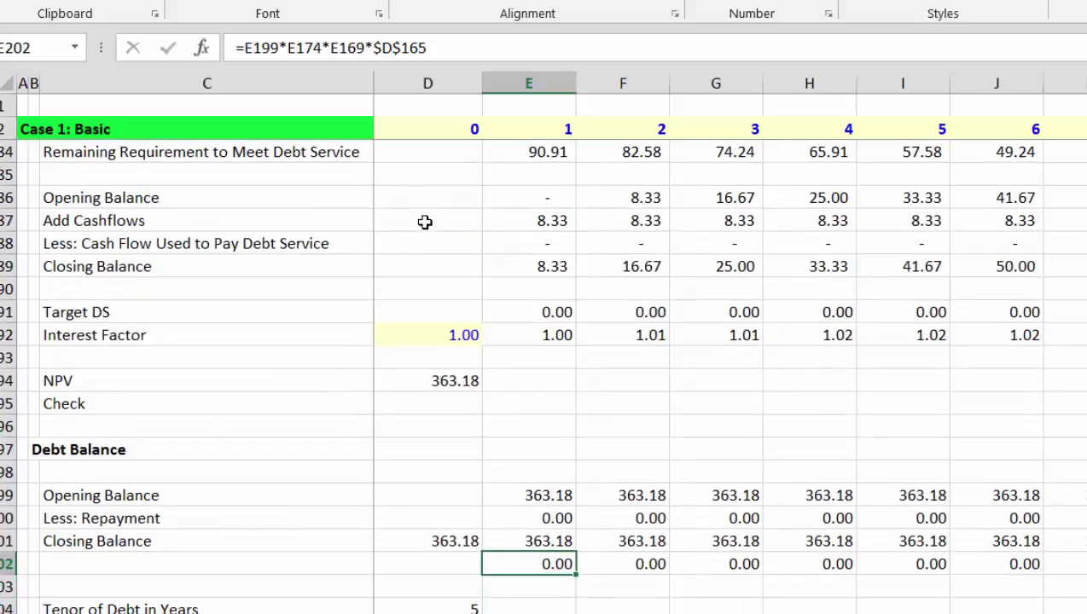
Copy the interest formula from E202 across row 202 and check the Test row.
key("ctrl+shift+Right")
key("Down")
key("Down")
key("Down")
key("Down")
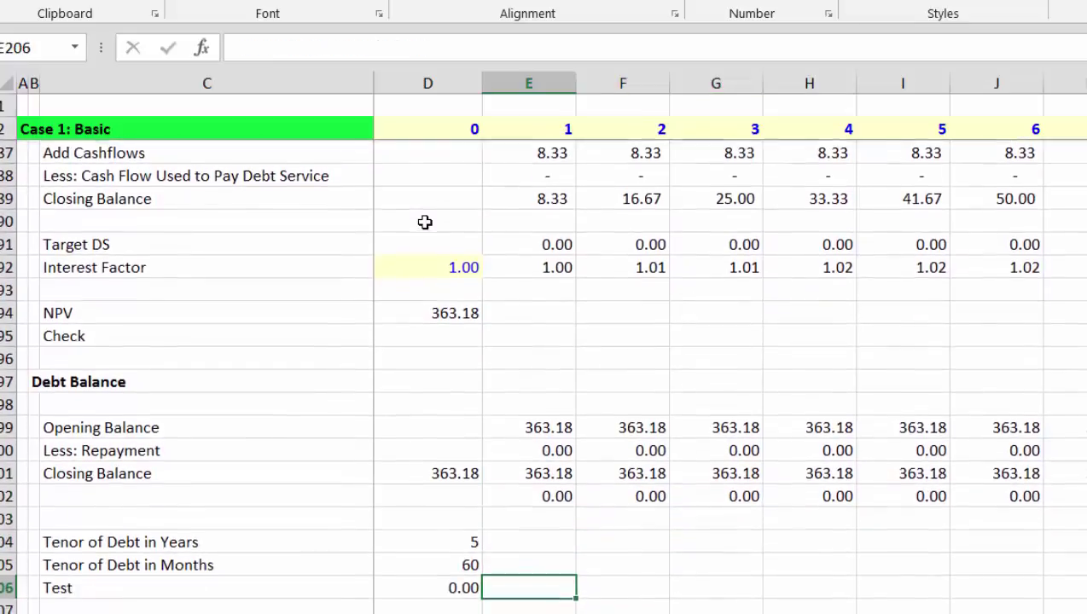
Set the Payment Period in Year in D165 to 6.
key("Up")
key("Left")
key("Up")
key("Up")
key("Up")
key("Up")
key("Up")
key("Up")
key("Up")
key("Up")
key("Up")
key("Up")
key("Up")
key("Up")
key("Up")
key("Up")
key("Up")
key("Up")
key("Up")
key("Up")
key("Up")
key("Up")
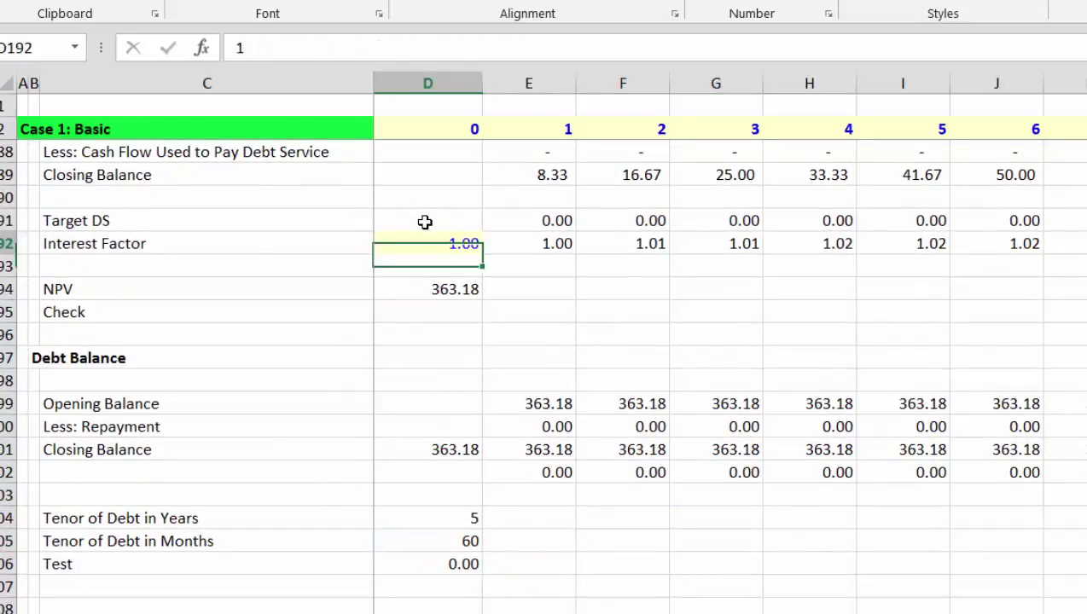
key("Up")
key("Up")
key("Up")
key("Up")
key("Up")
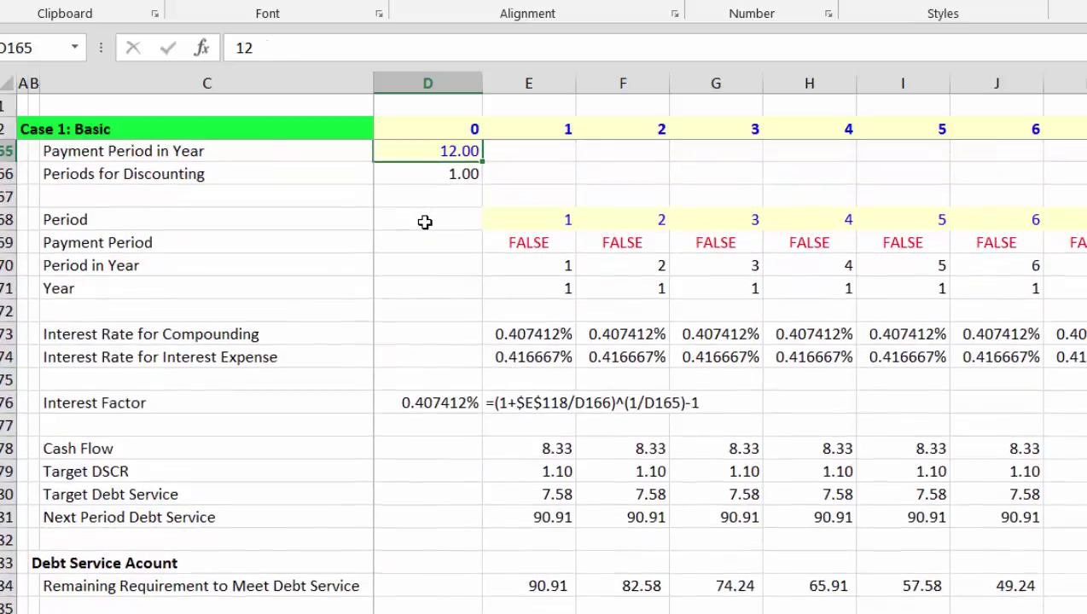
key("Down")
key("Down")
type("6")
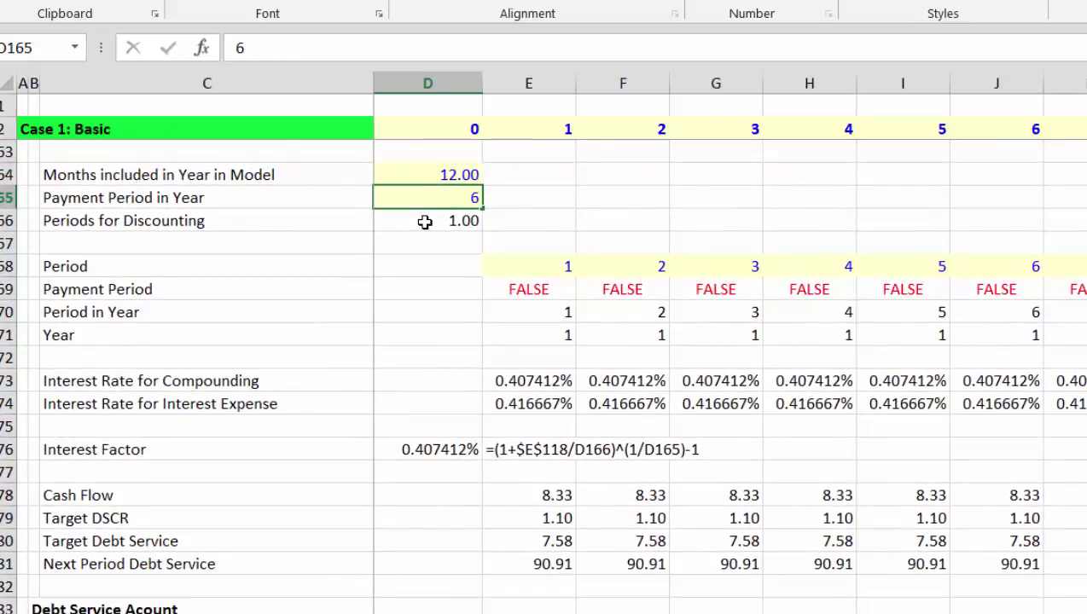
key("Return")
type("2")
key("Return")
Examine the Debt Service Account, Debt Balance and Test rows for the six-month payment period.
key("Down")
key("Down")
key("Down")
key("Down")
key("Down")
key("Down")
key("Down")
key("Down")
key("Down")
key("Down")
key("Down")
key("Down")
key("Down")
key("Down")
key("Down")
key("Down")
key("Down")
key("Down")
key("Down")
key("Down")
key("Down")
key("Down")
key("Down")
key("Down")
key("Down")
key("Down")
key("Down")
key("Down")
key("Down")
key("Down")
key("Down")
key("Down")
key("Down")
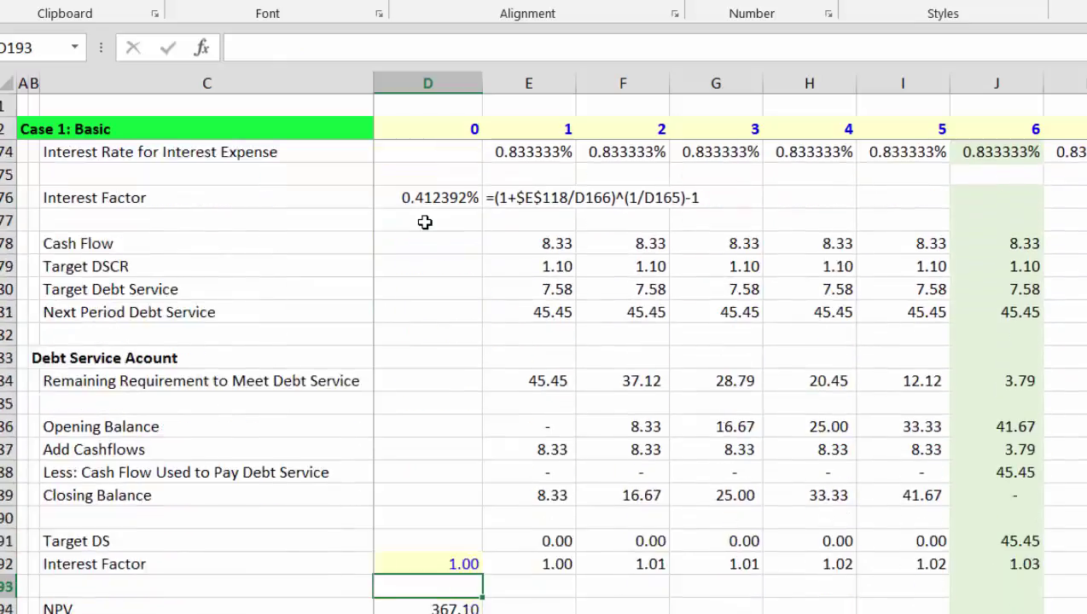
key("Down")
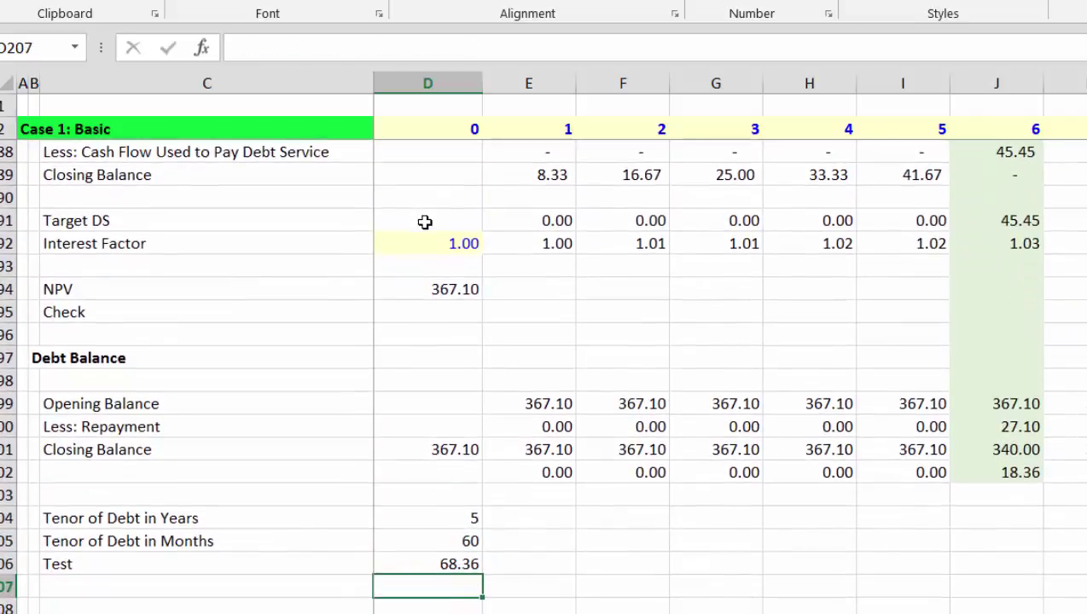
Inspect the Interest Rate for Interest Expense formula in E174 and the Payment Period cell it references.
key("Up")
key("Up")
key("Up")
key("Up")
key("Up")
key("Up")
key("Up")
key("Up")
key("Up")
key("Up")
key("Up")
key("Up")
key("Up")
key("Up")
key("Up")
key("Up")
key("Up")
key("Up")
key("Up")
key("Up")
key("Up")
key("Up")
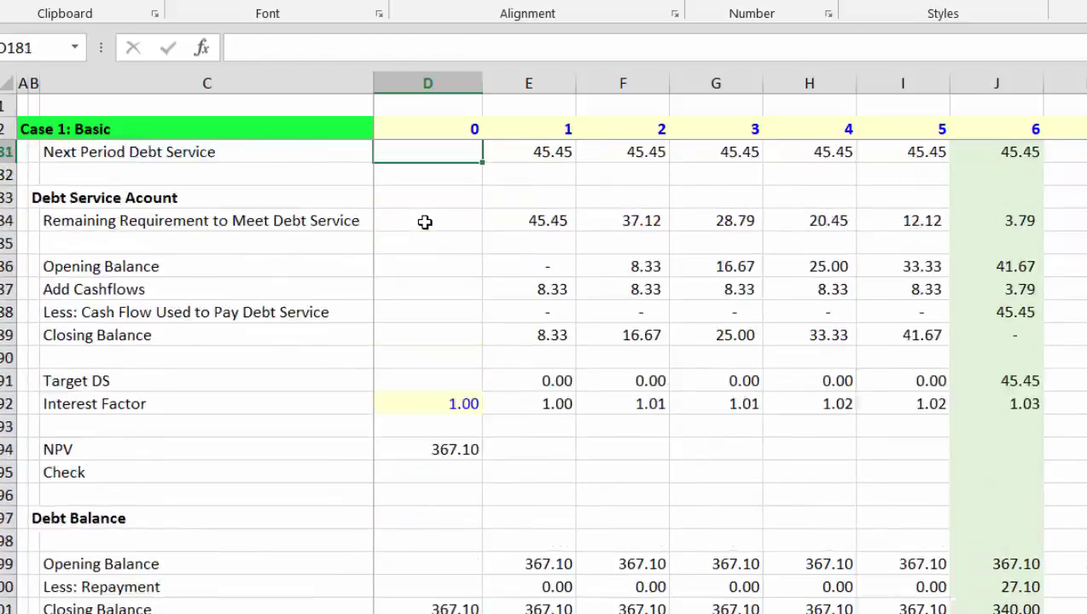
key("Up")
key("Up")
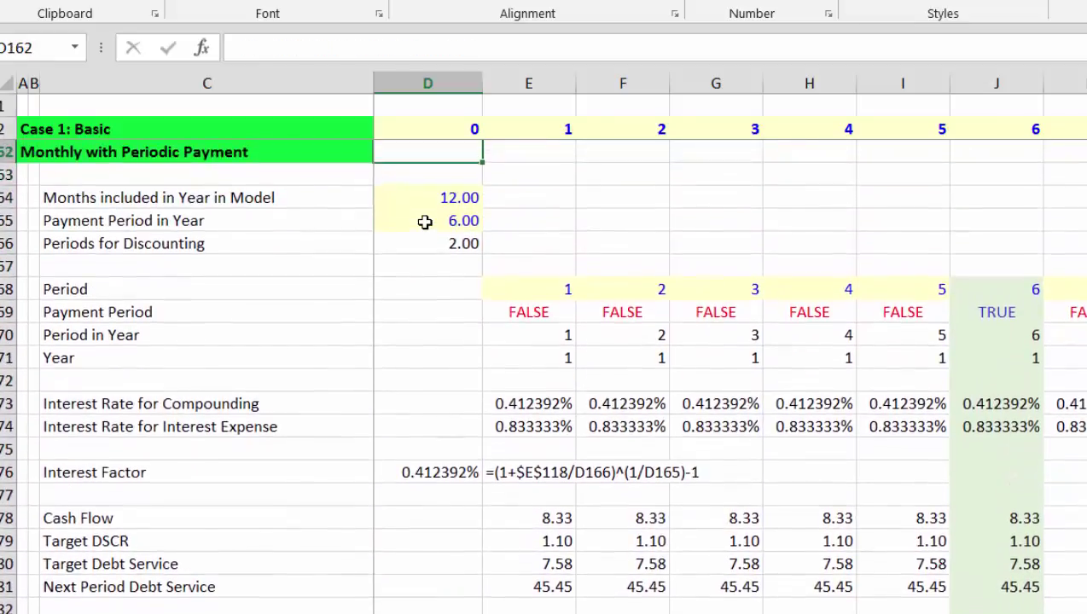
key("Down")
key("Down")
key("Down")
key("Down")
key("Down")
key("Down")
key("Down")
key("Down")
key("Down")
key("Down")
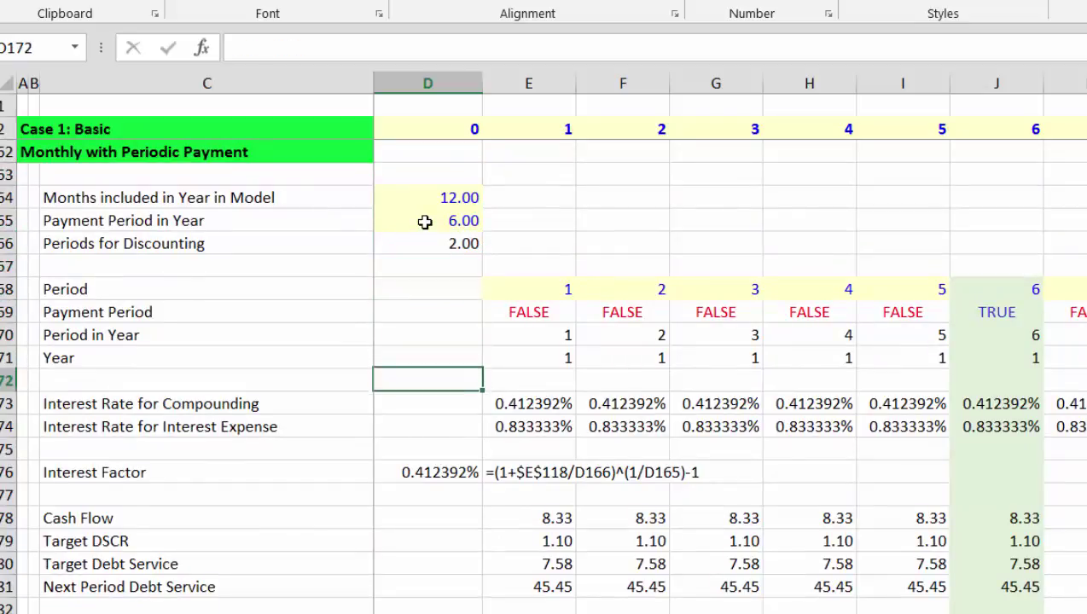
key("Down")
key("Right")
key("Down")
key("F2")
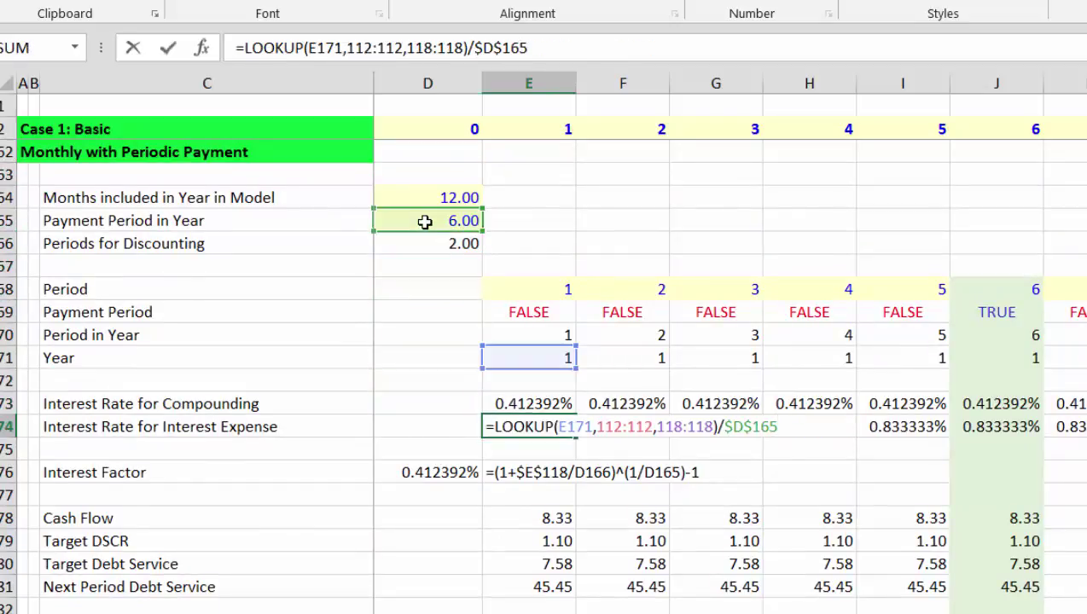
key("Escape")
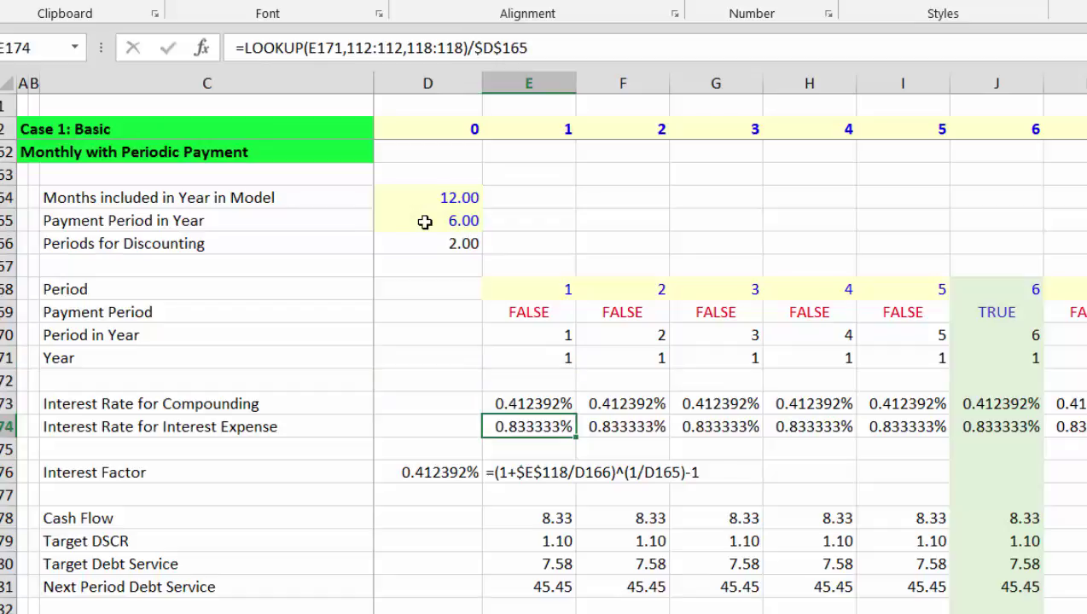
key("F9")
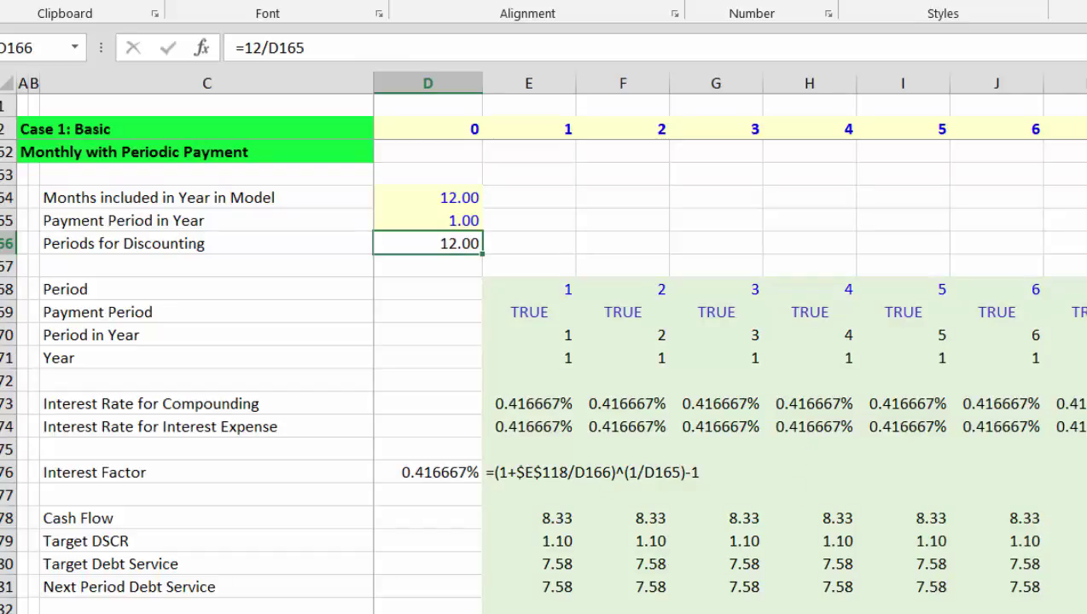
key("F9")
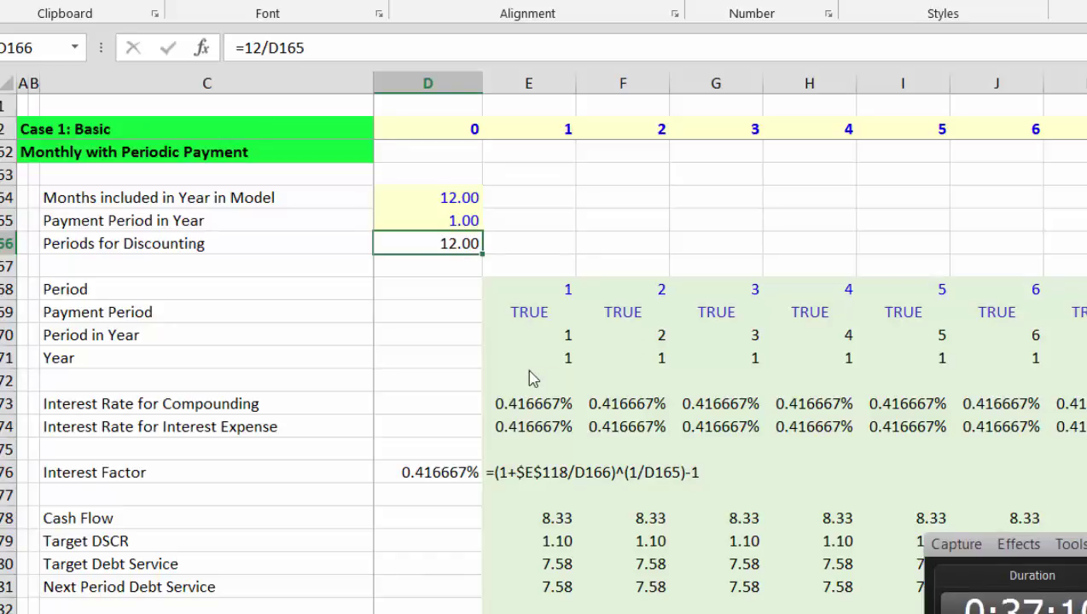
Set the Payment Period in Year in D165 to 12.
key("Up")
key("Up")
key("Down")
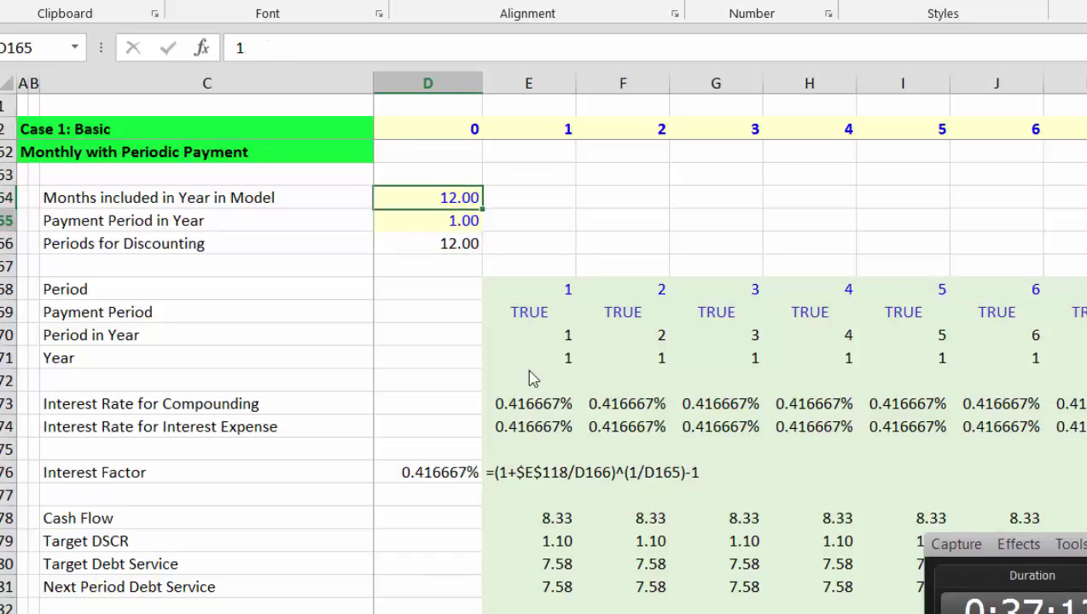
key("Down")
key("Up")
type("12")
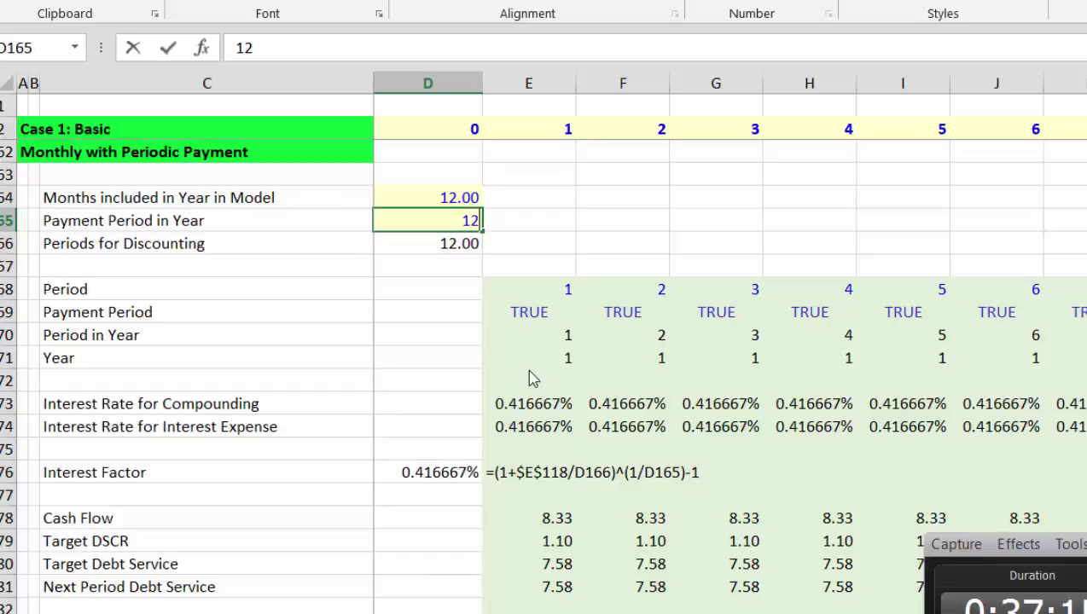
key("Return")
Examine the NPV, Debt Balance and Test rows for the twelve-month payment period.
key("Down")
key("Down")
key("Down")
key("Down")
key("Down")
key("Down")
key("Down")
key("Down")
key("Down")
key("Down")
key("Down")
key("Down")
key("Down")
key("Down")
key("Down")
key("Down")
key("Down")
key("Down")
key("Down")
key("Down")
key("Down")
key("Down")
key("Down")
key("Down")
key("Down")
key("Down")
key("Down")
key("Down")
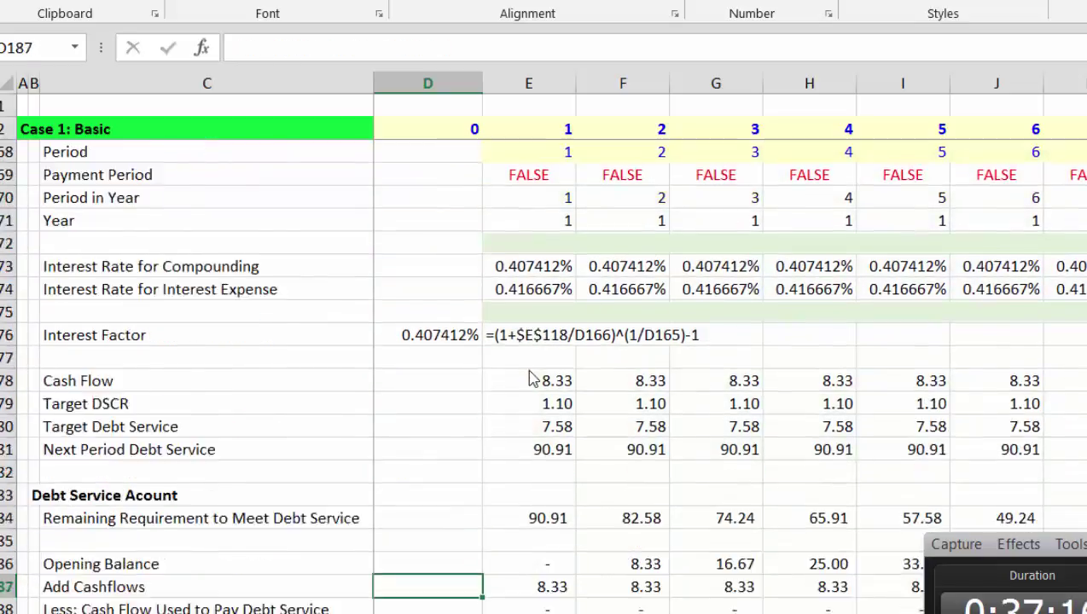
Change the Payment Period in Year in D165 to 6.
key("Up")
key("Up")
key("Up")
key("Up")
key("Up")
key("Up")
key("Up")
key("Up")
key("Up")
key("Up")
key("Up")
key("Up")
key("Up")
key("Up")
key("Up")
key("Up")
key("Up")
key("Up")
key("Up")
key("Up")
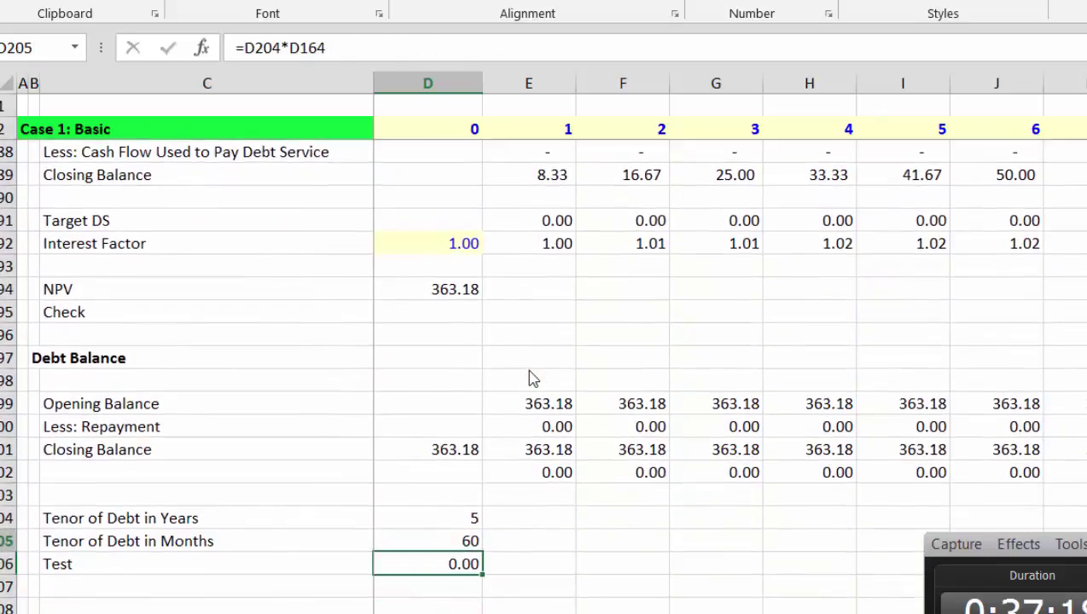
key("Up")
key("Up")
key("Up")
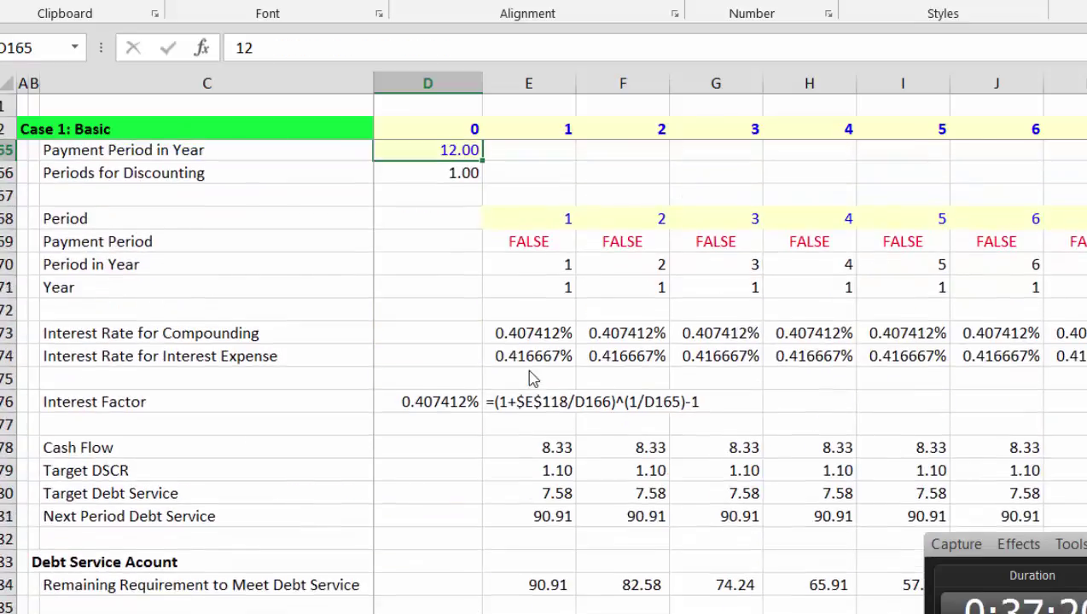
key("Up")
key("Up")
key("Down")
key("Down")
type("6")
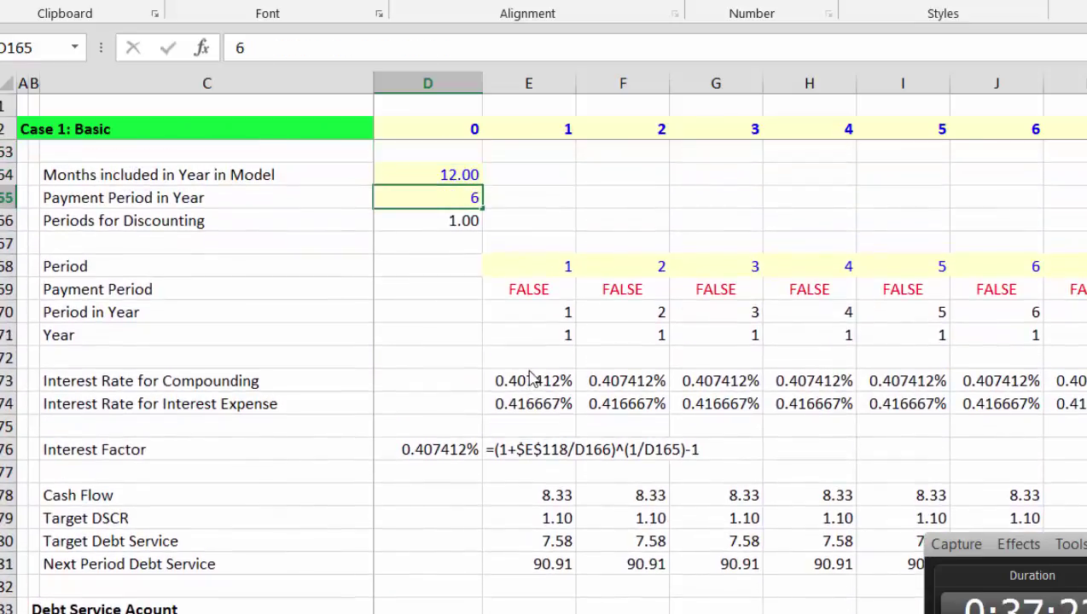
key("Return")
Examine the NPV, Debt Balance and Test rows for the six-month payment period.
key("Down")
key("Down")
key("Down")
key("Down")
key("Down")
key("Down")
key("Down")
key("Down")
key("Down")
key("Down")
key("Down")
key("Down")
key("Down")
key("Down")
key("Down")
key("Down")
key("Down")
key("Down")
key("Down")
key("Down")
key("Down")
key("Down")
key("Down")
key("Down")
key("Down")
key("Down")
key("Down")
key("Down")
key("Down")
key("Down")
key("Down")
key("Down")
key("Down")
key("Down")
key("Down")
key("Down")
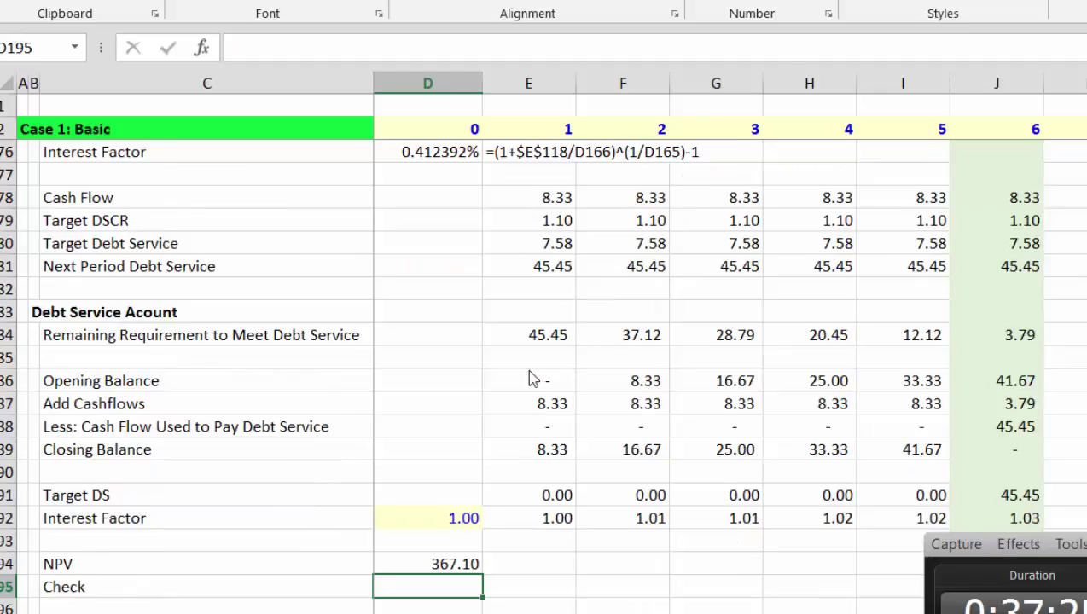
Set the Payment Period in Year in D165 to 1.
key("Up")
key("Up")
key("Up")
key("Up")
key("Up")
key("Up")
key("Up")
key("Up")
key("Up")
key("Up")
key("Up")
key("Up")
key("Up")
key("Up")
key("Up")
key("Up")
key("Up")
key("Up")
key("Up")
key("Up")
key("Up")
key("Up")
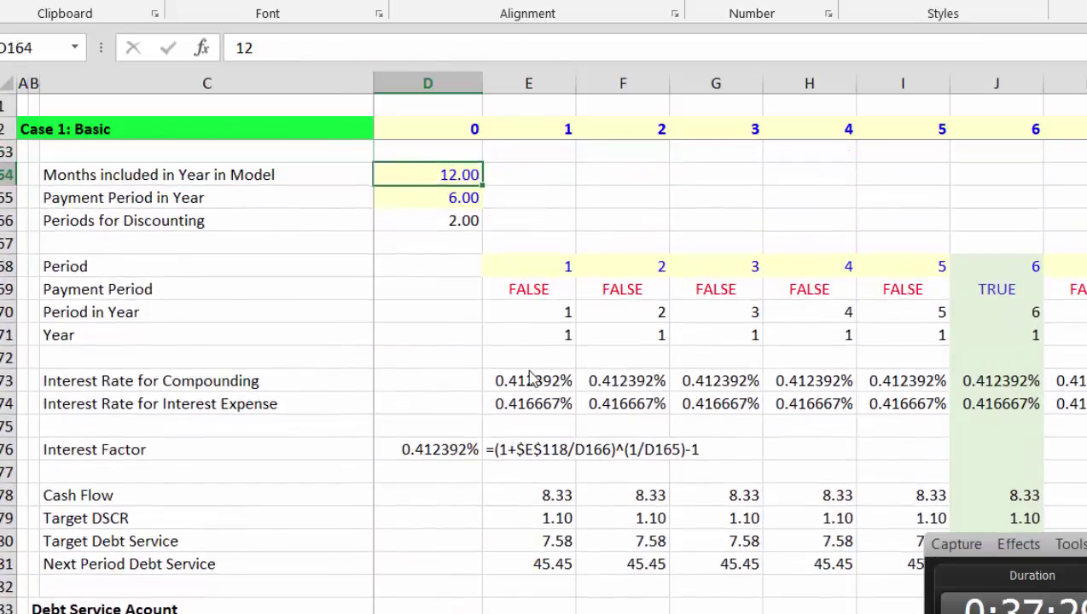
key("Down")
type("1")
key("Return")
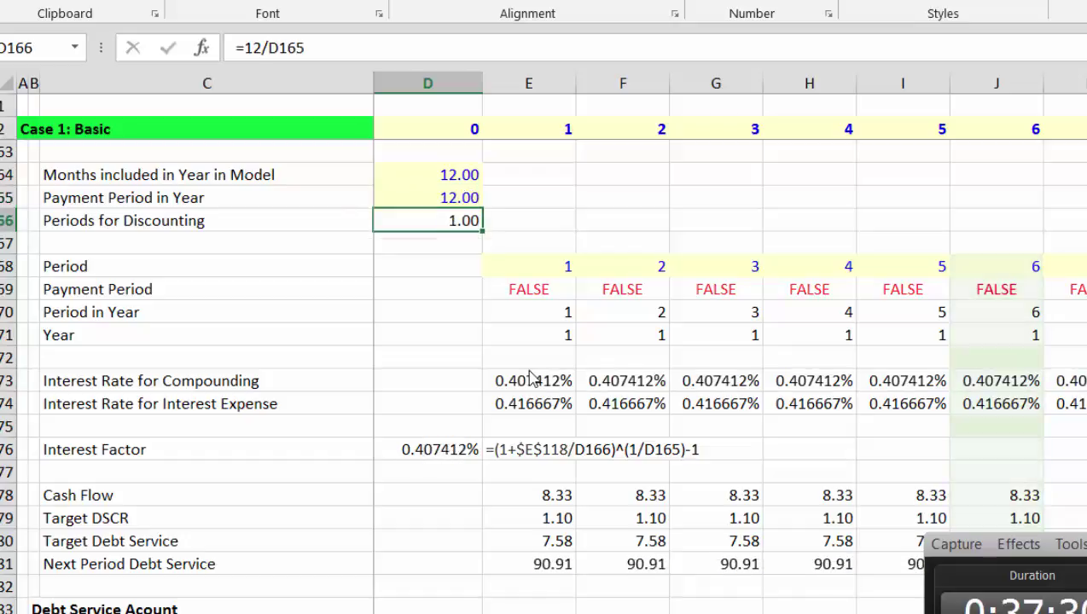
key("Up")
key("F2")
key("BackSpace")
key("Return")
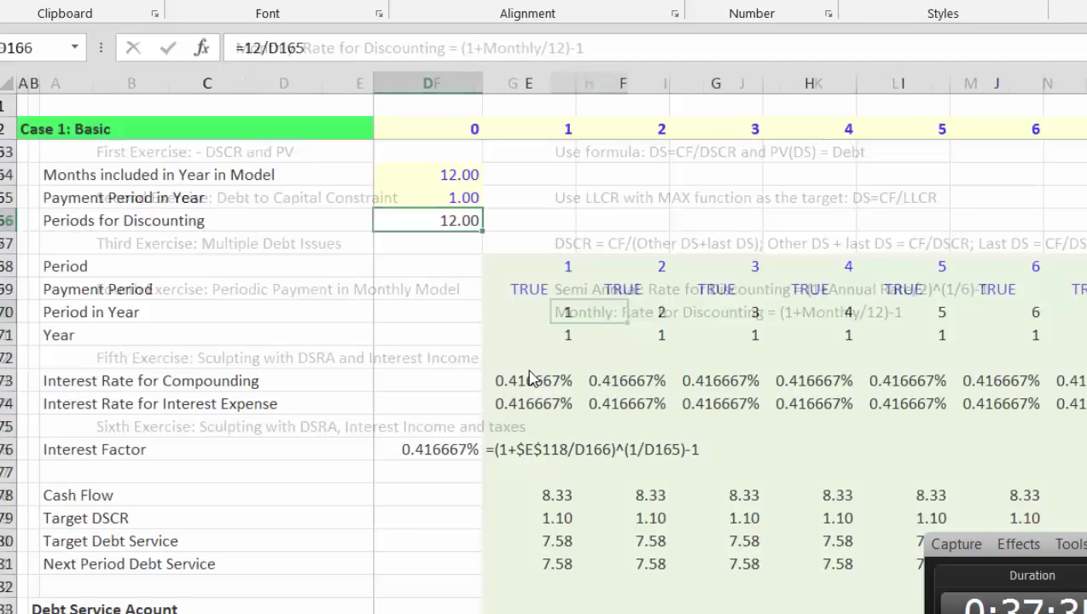
Examine the NPV, Debt Balance and Test rows for the one-month payment period.
key("Down")
key("Down")
key("Down")
key("Down")
key("Down")
key("Down")
key("Down")
key("Down")
key("Down")
key("Down")
key("Down")
key("Down")
key("Down")
key("Down")
key("Down")
key("Down")
key("Down")
key("Down")
key("Down")
key("Down")
key("Down")
key("Down")
key("Down")
key("Down")
key("Down")
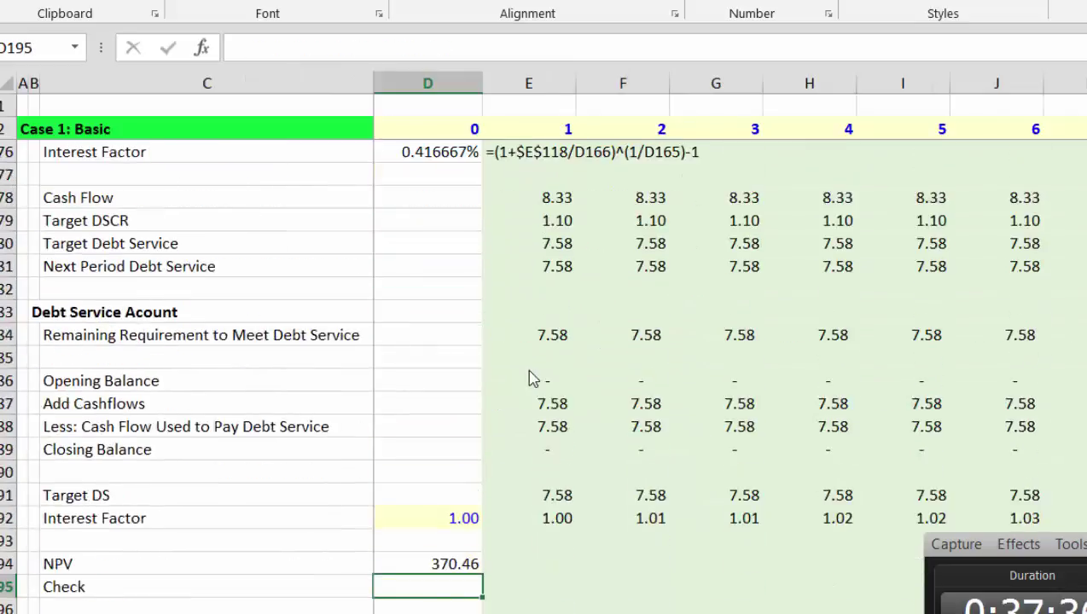
key("Up")
key("Up")
key("Up")
key("Up")
key("Up")
key("Up")
key("Up")
key("Up")
key("Up")
key("Up")
key("Up")
key("Up")
key("Up")
key("Up")
key("Up")
key("Up")
key("Up")
key("Up")
key("Up")
key("Up")
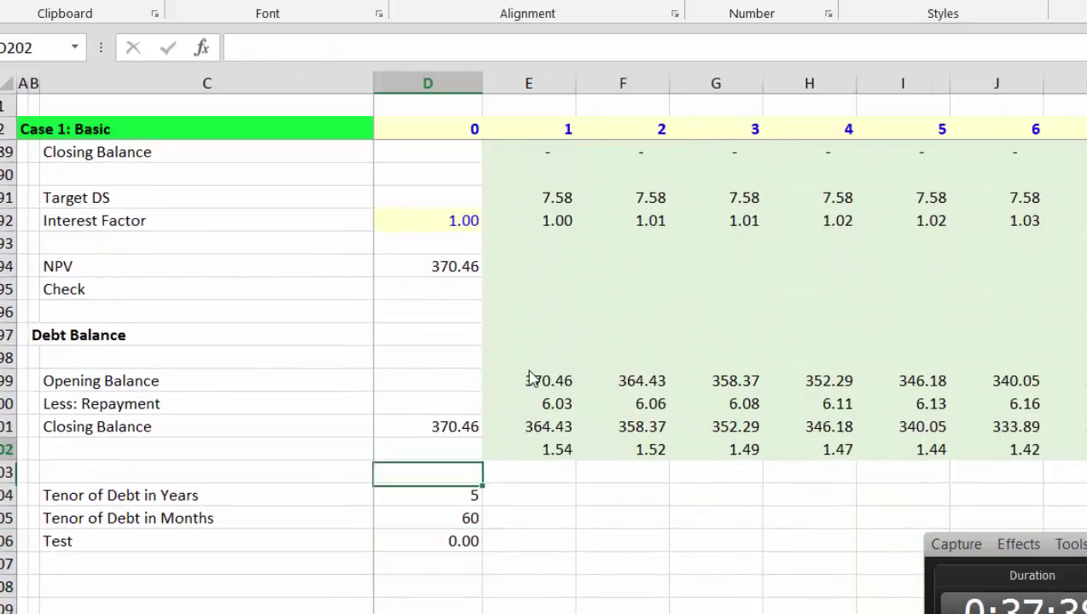
Inspect the Interest Rate for Compounding formula in E173 and the cells it references.
key("Up")
key("Up")
key("Up")
key("Up")
key("Up")
key("Up")
key("Up")
key("Up")
key("Up")
key("Up")
key("Up")
key("Up")
key("Up")
key("Down")
key("Down")
key("Down")
key("Down")
key("Down")
key("Down")
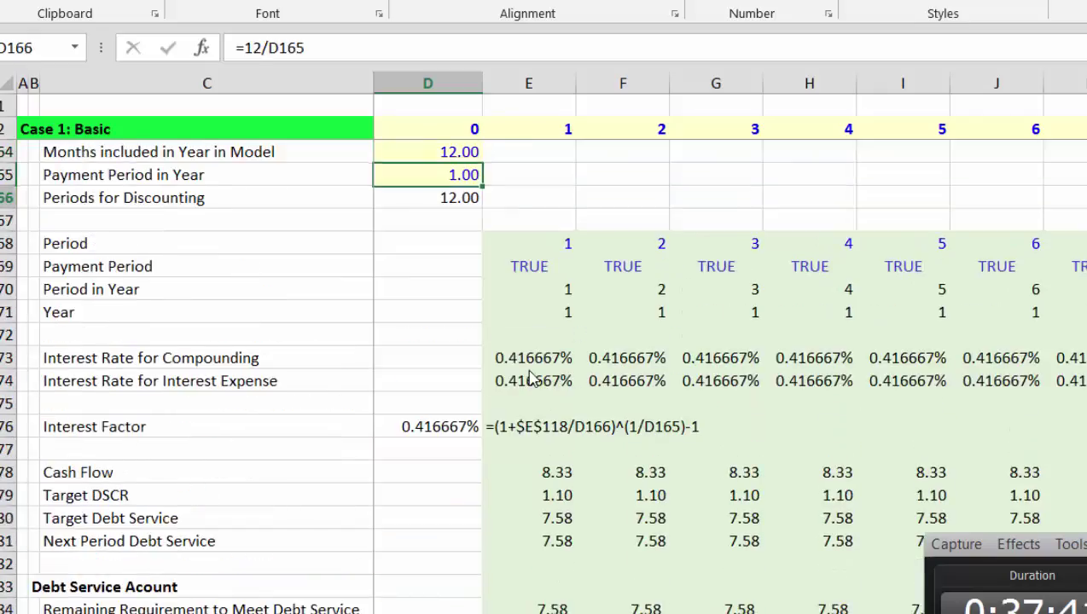
key("Down")
key("Down")
key("Down")
key("Right")
key("F2")
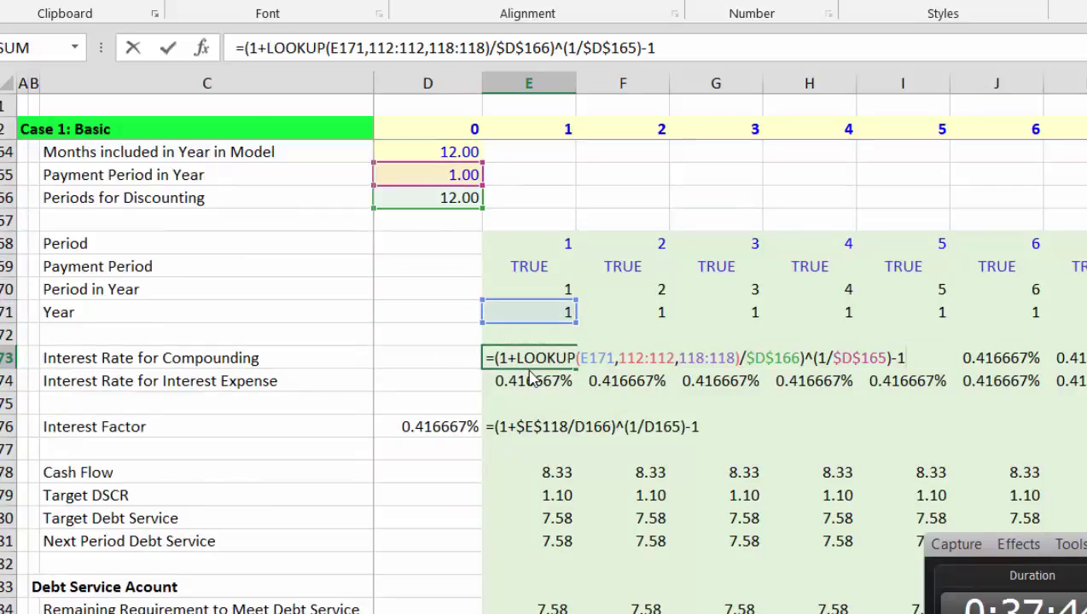
key("Return")
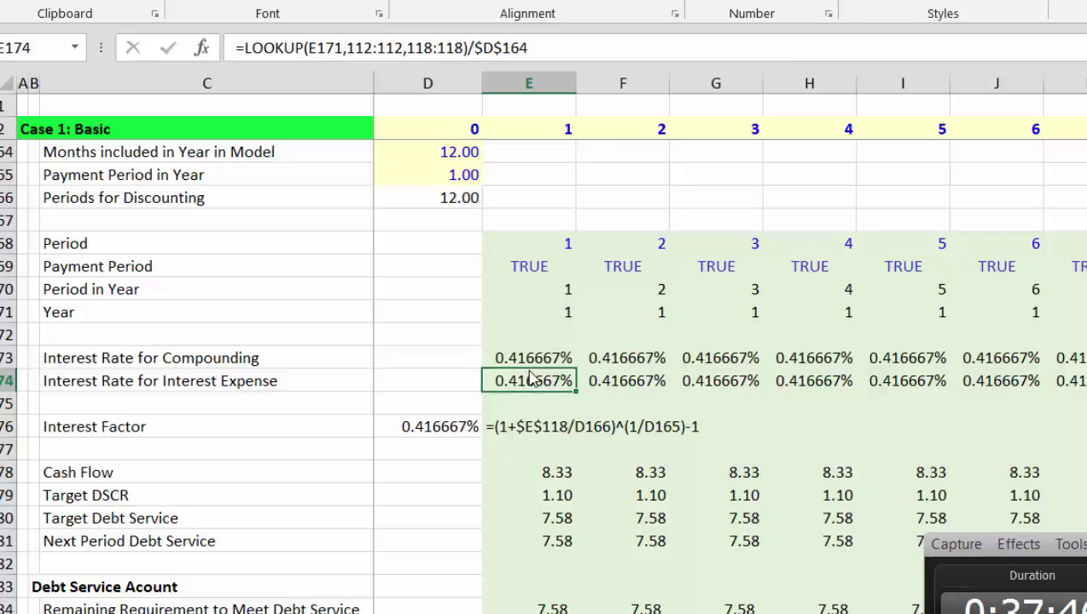
Compare the formulas in E173 and E174, and inspect the references of the Interest Rate for Interest Expense formula.
key("Up")
key("Up")
key("Down")
key("Down")
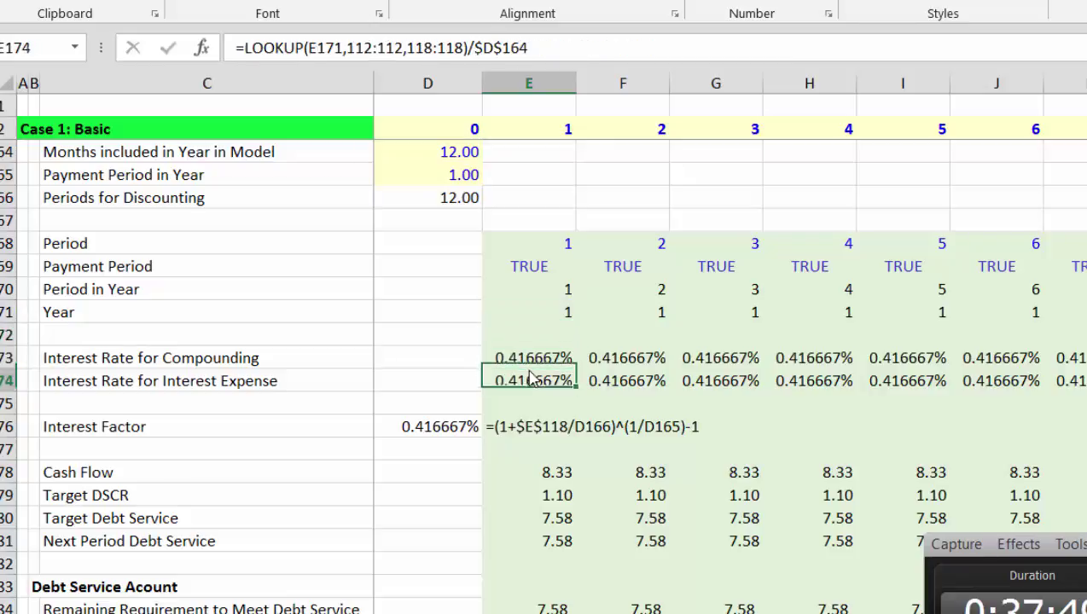
key("Up")
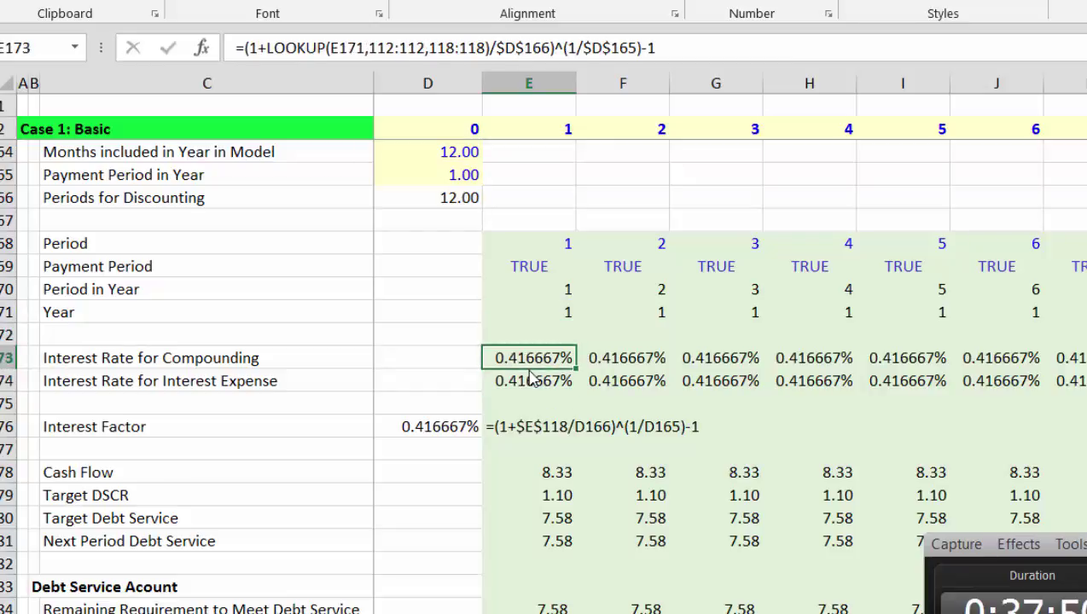
key("Down")
key("Down")
key("Up")
key("Up")
key("Down")
key("F2")
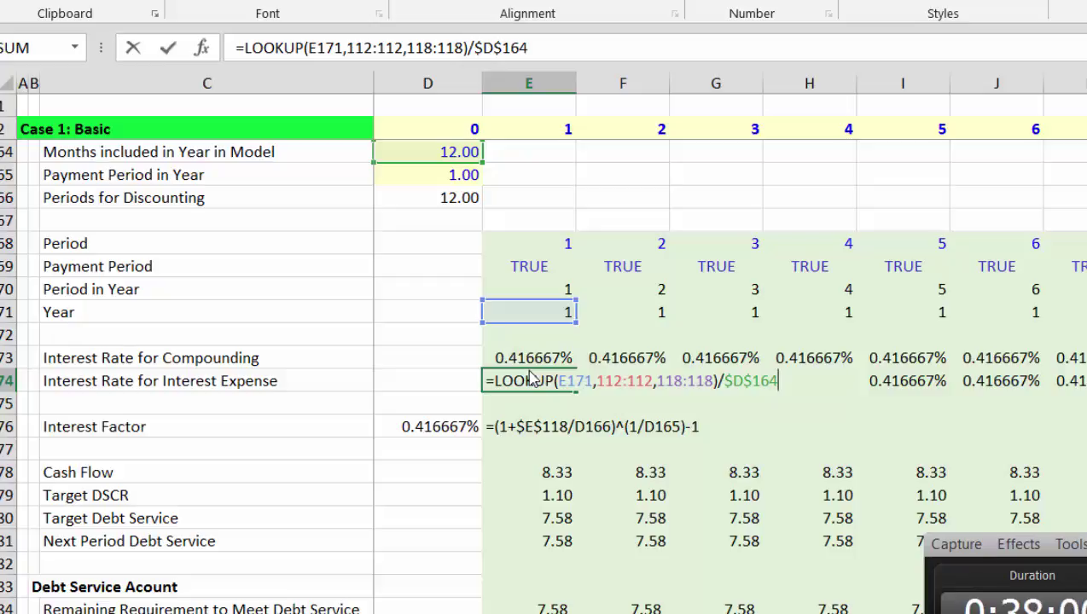
key("Return")
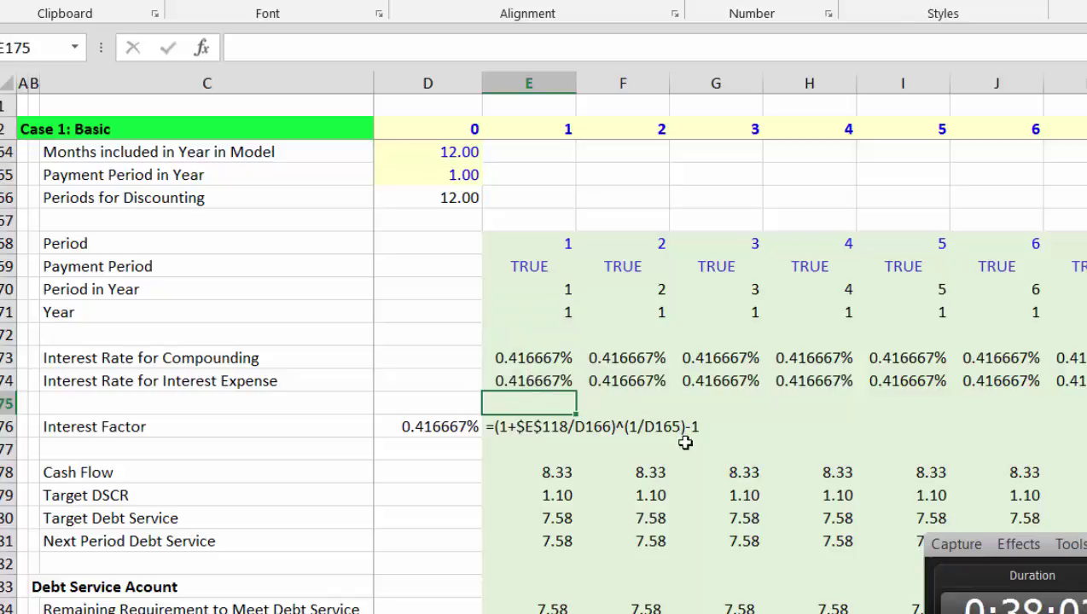
Review how the Interest Rate for Compounding formula in E173 uses Periods for Discounting and Payment Period in Year.
left_click(431, 471)
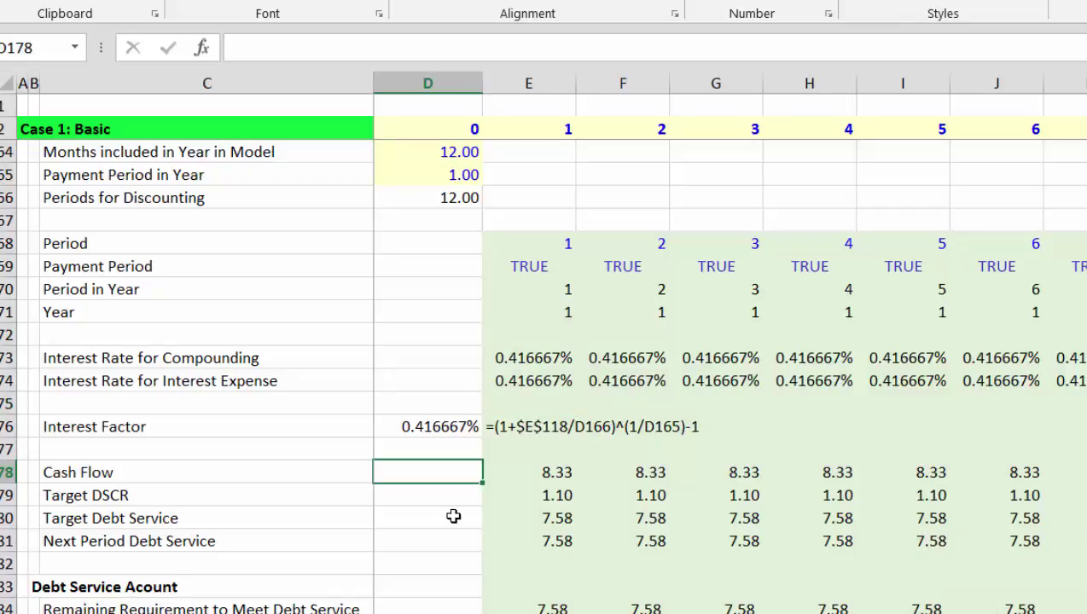
key("Up")
key("Up")
key("Up")
key("Up")
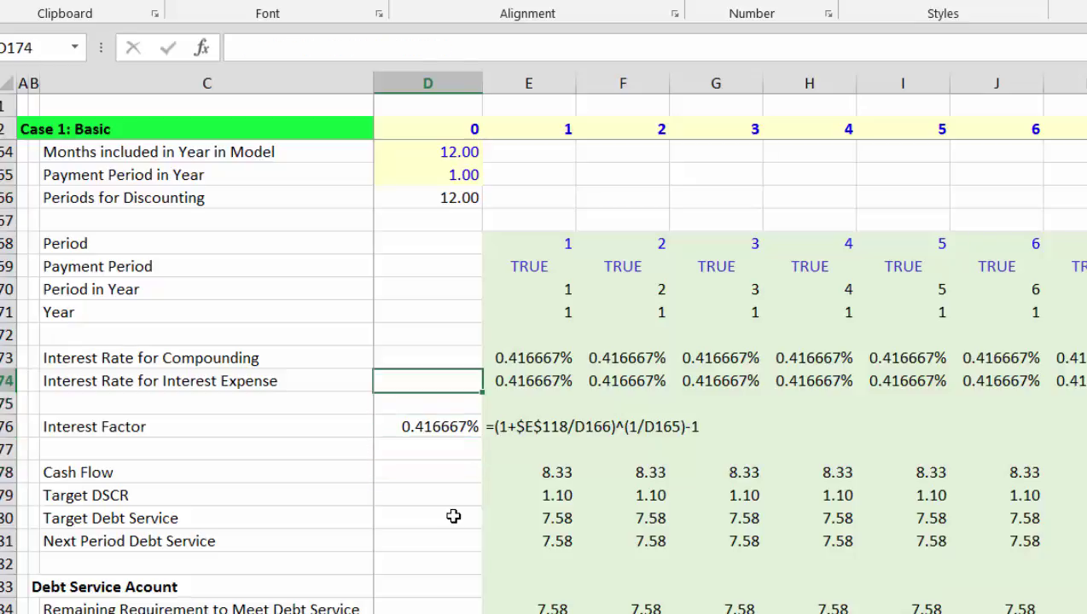
key("Right")
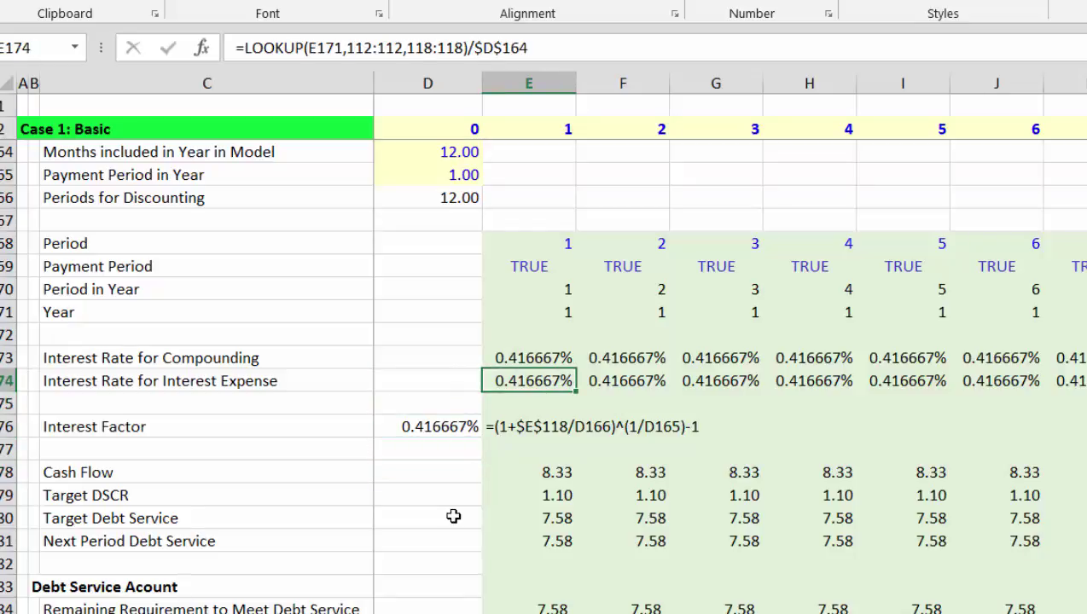
key("Up")
key("F2")
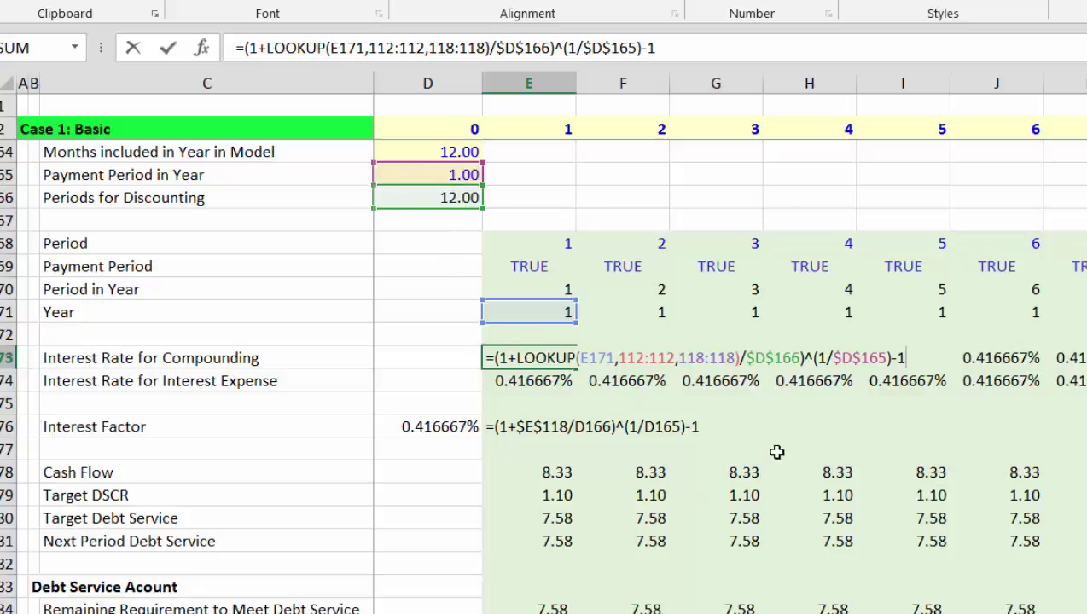
key("ctrl+Return")
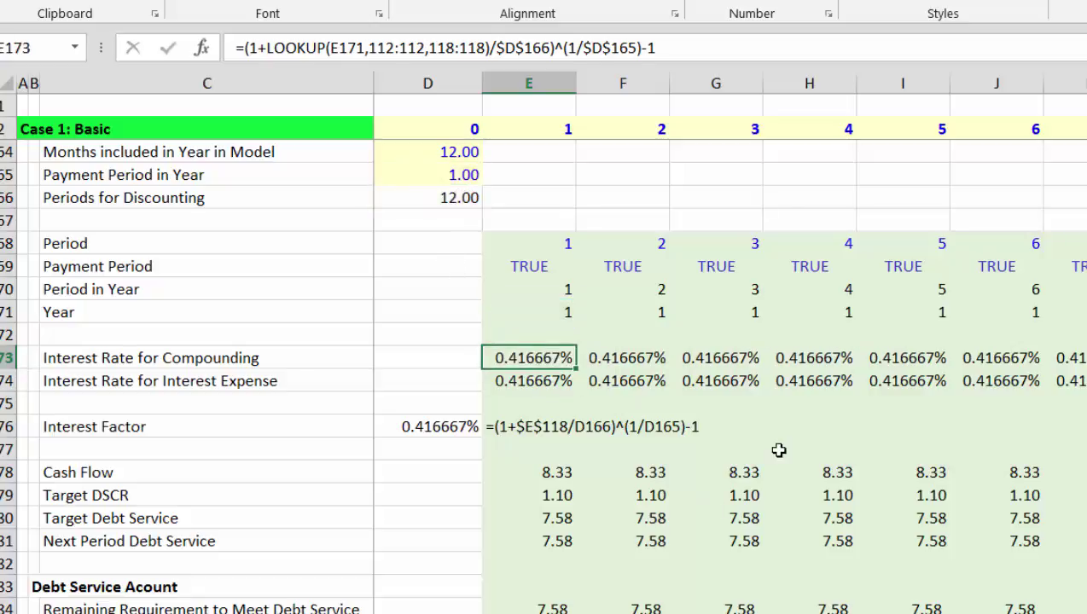
Review the cash flow, debt service account, NPV and Debt Balance rows down to the tenor and Test rows.
key("Down")
key("Down")
key("Down")
key("Down")
key("Down")
key("Down")
key("Down")
key("Down")
key("Down")
key("Down")
key("Down")
key("Down")
key("Down")
key("Down")
key("Down")
key("Down")
key("Down")
key("Down")
key("Down")
key("Down")
key("Down")
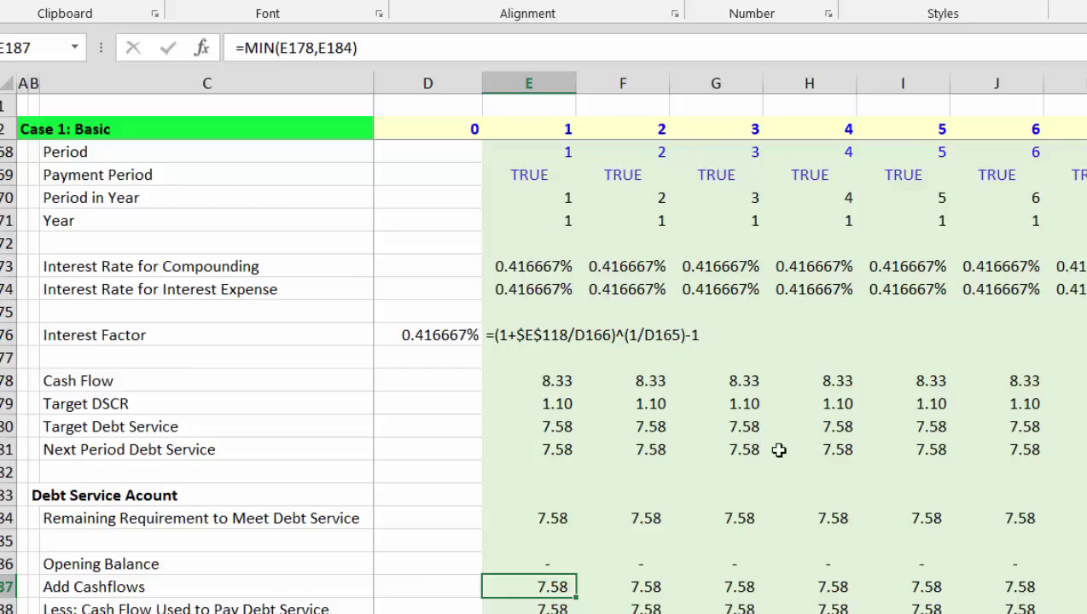
key("Down")
key("Down")
key("Down")
key("Down")
key("Down")
key("Down")
key("Down")
key("Down")
key("Down")
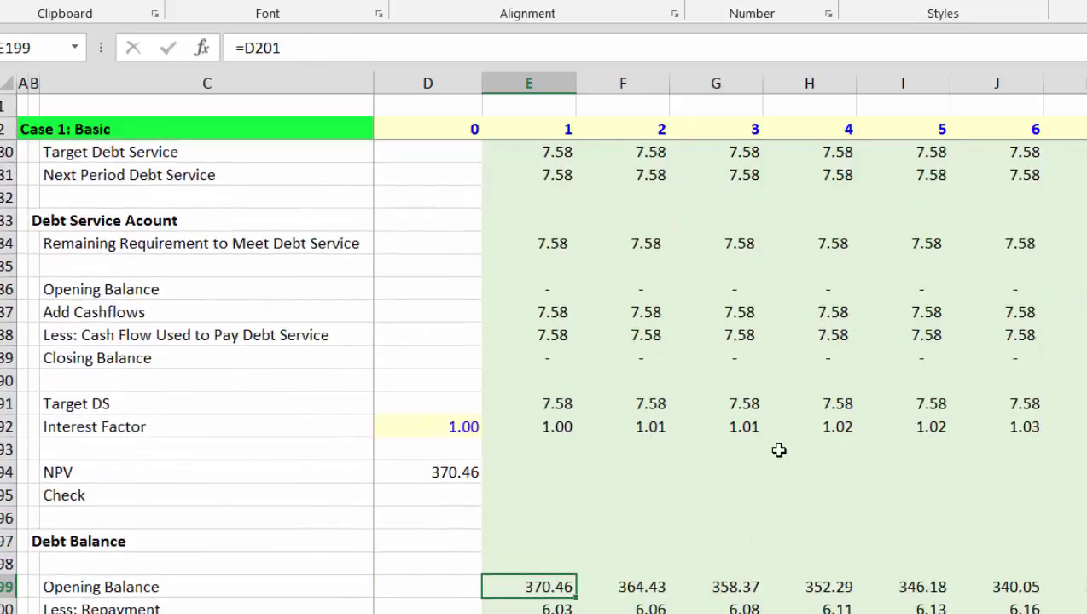
key("Down")
key("Down")
key("Down")
key("Down")
Return to the start of the Monthly with Periodic Payment section and examine its payment period and discounting inputs.
key("Up")
key("Up")
key("Up")
key("Up")
key("Up")
key("Up")
key("Up")
key("Up")
key("Up")
key("Up")
key("Up")
key("Up")
key("Up")
key("Up")
key("Up")
key("Up")
key("Up")
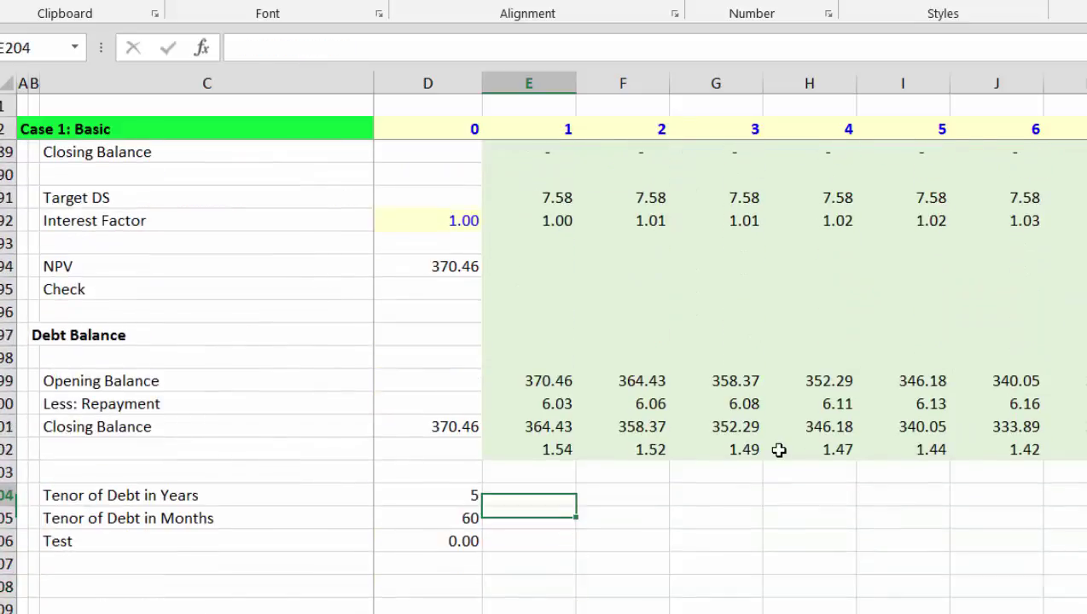
key("Up")
key("Up")
key("Up")
key("Up")
key("Up")
key("Up")
key("Up")
key("Up")
key("Up")
key("Up")
key("Up")
key("Up")
key("Up")
key("Up")
key("Up")
key("Up")
key("Up")
key("Up")
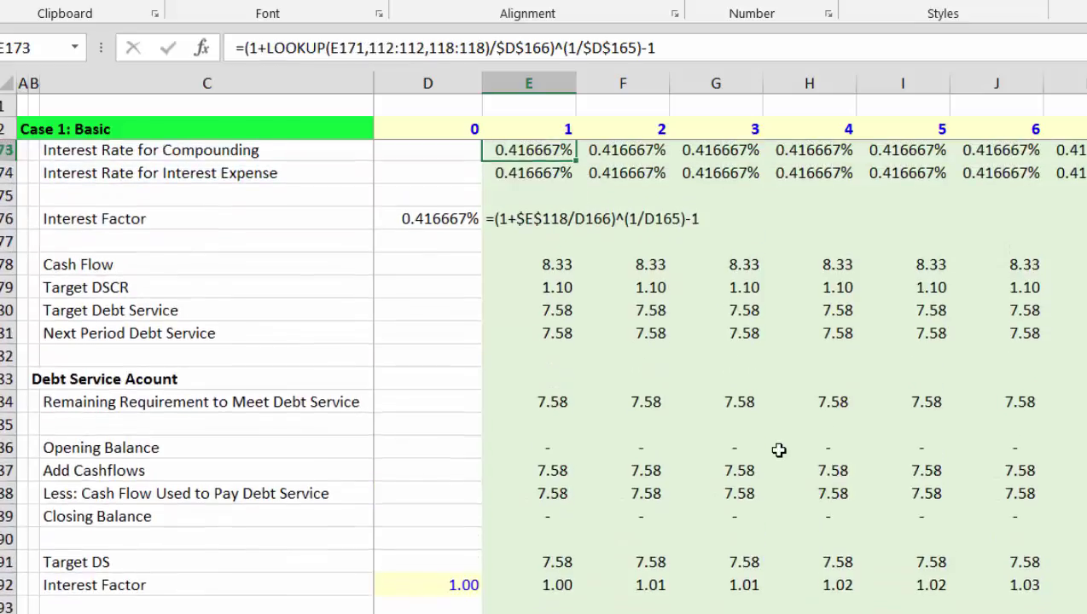
key("Up")
key("Up")
key("Up")
key("Up")
key("Up")
key("Up")
key("Up")
key("Up")
key("Up")
key("Up")
key("Up")
key("Right")
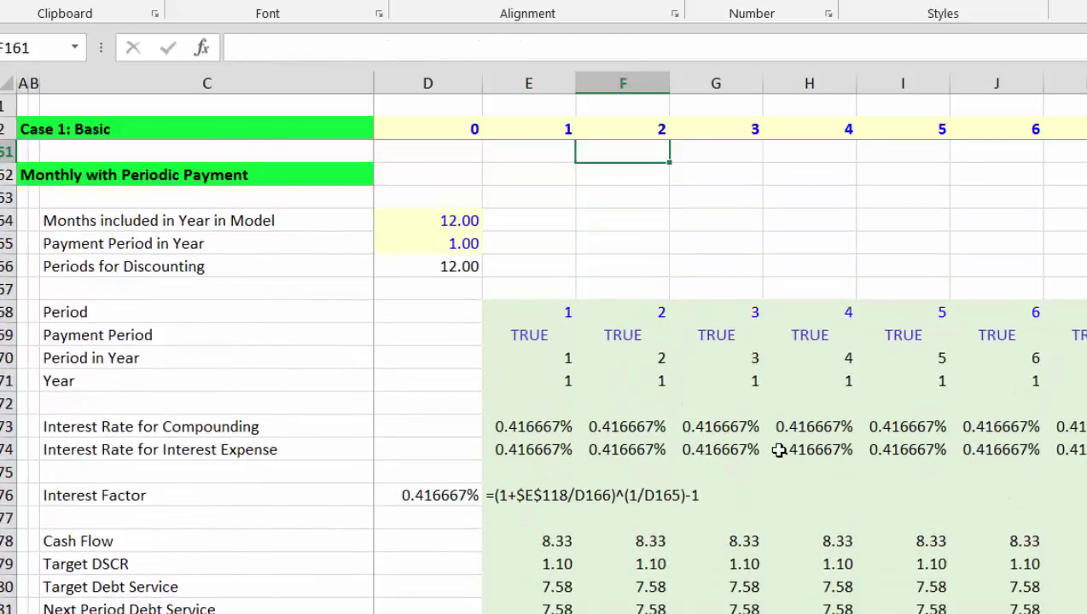
Inspect the cell references of the compounding rate formula in E173 and view the interest expense rate formula in E174.
key("Down")
key("Down")
key("Down")
key("Down")
key("Down")
key("Down")
key("Down")
key("Down")
key("Down")
key("Down")
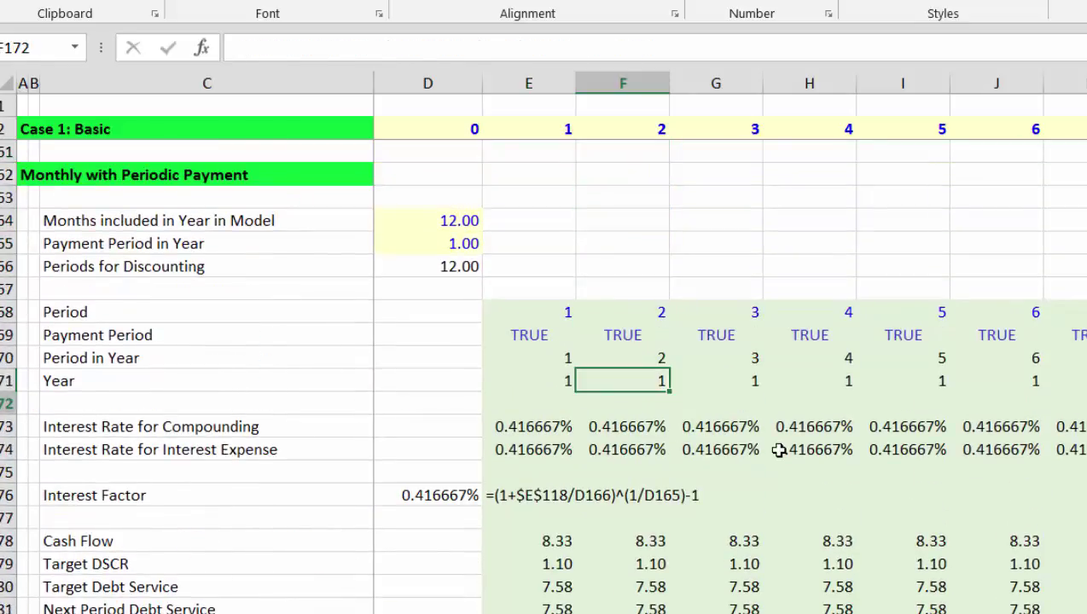
key("Down")
key("Down")
key("Down")
key("Left")
key("Up")
key("F2")
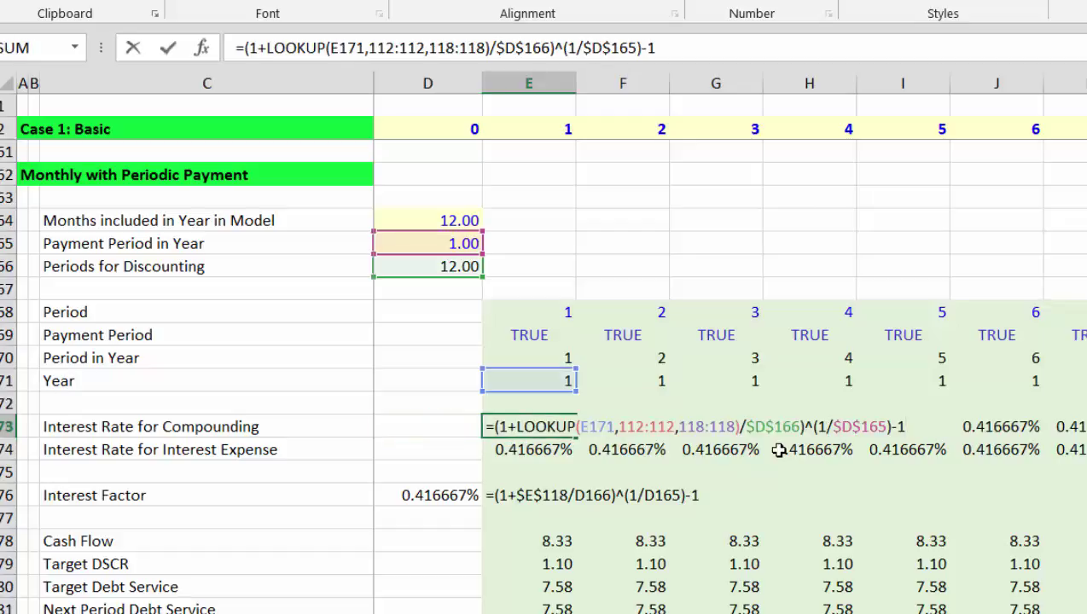
key("Escape")
key("Down")
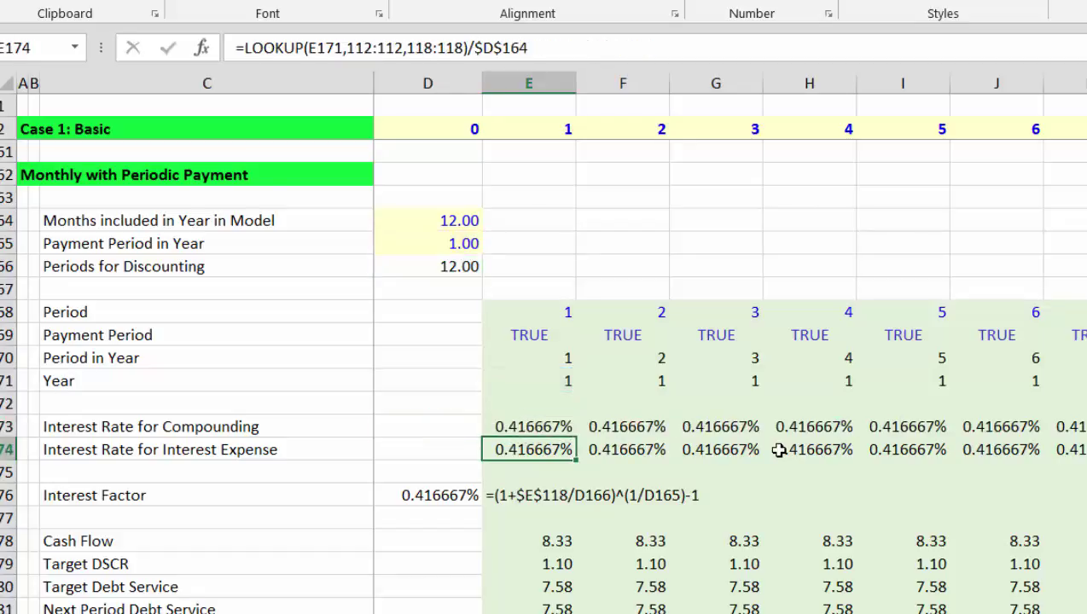
Review the rows from the Interest Factor formula text in E176 through the debt service account to NPV in row 194.
key("Down")
key("Down")
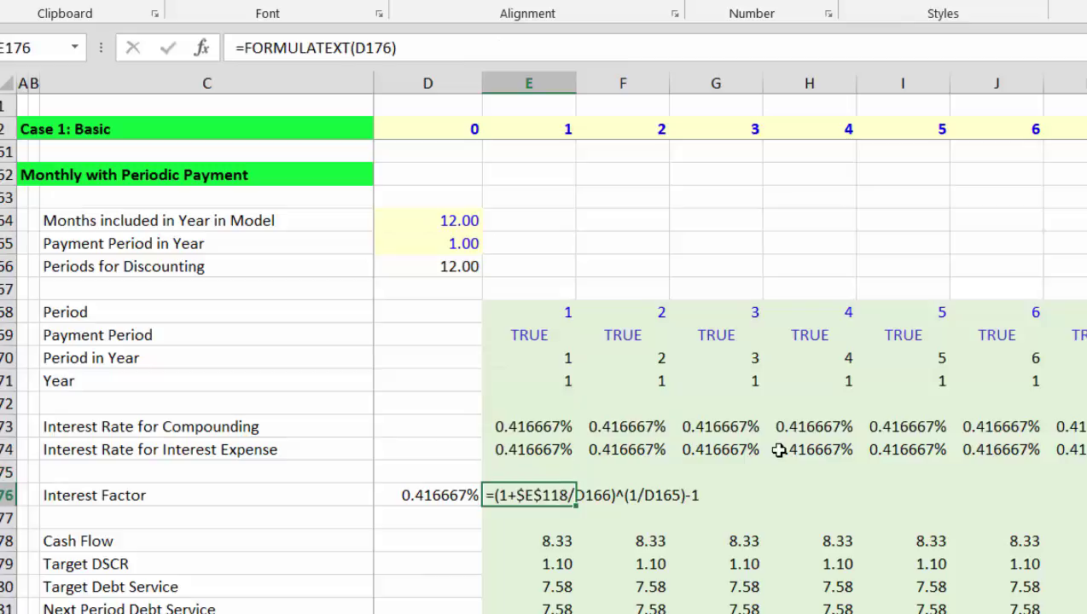
key("Down")
key("Down")
key("Down")
key("Down")
key("Down")
key("Down")
key("Down")
key("Down")
key("Down")
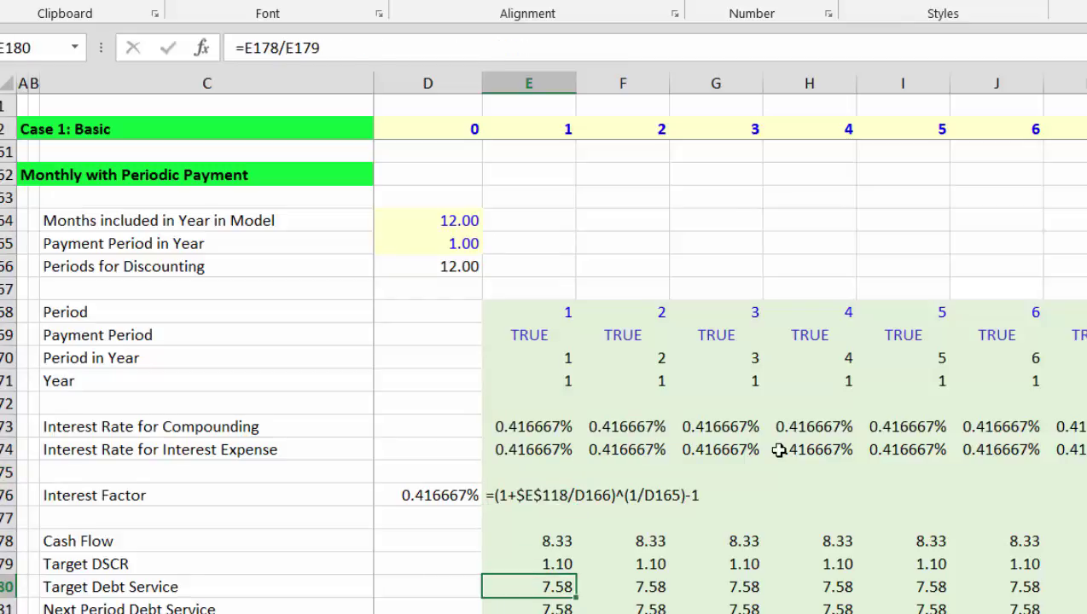
key("Down")
key("Down")
key("Down")
key("Down")
key("Down")
key("Down")
key("Down")
key("Down")
key("Down")
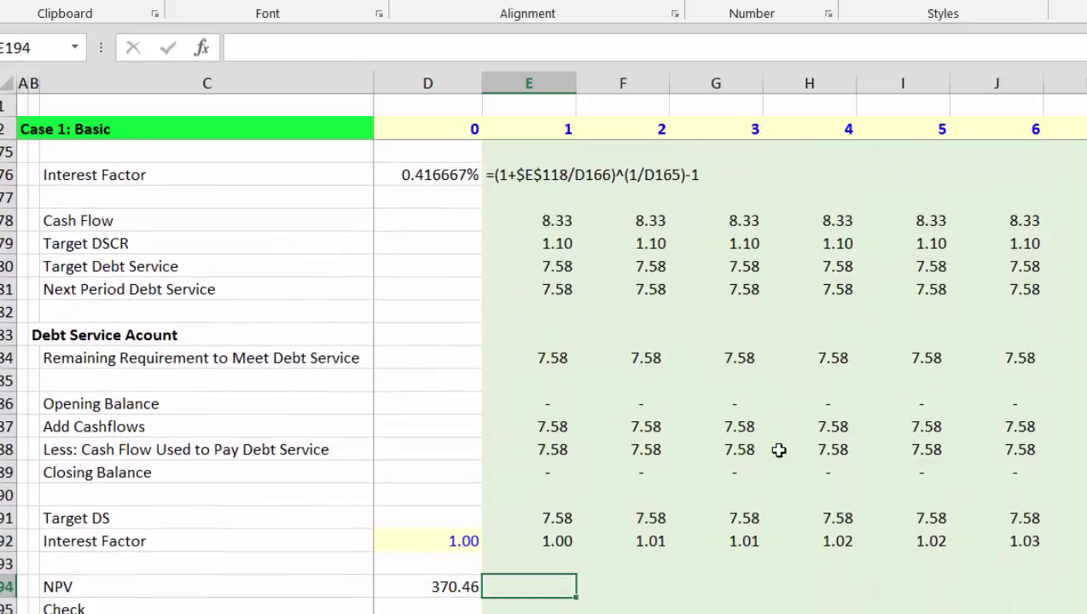
Go back to the Cash Flow, Target DSCR and Target Debt Service rows and examine the formula in E180.
key("Up")
key("Up")
key("Up")
key("Up")
key("Up")
key("Up")
key("Up")
key("Up")
key("Up")
key("Up")
key("Up")
key("Up")
key("Up")
key("Up")
key("Up")
key("Down")
key("Down")
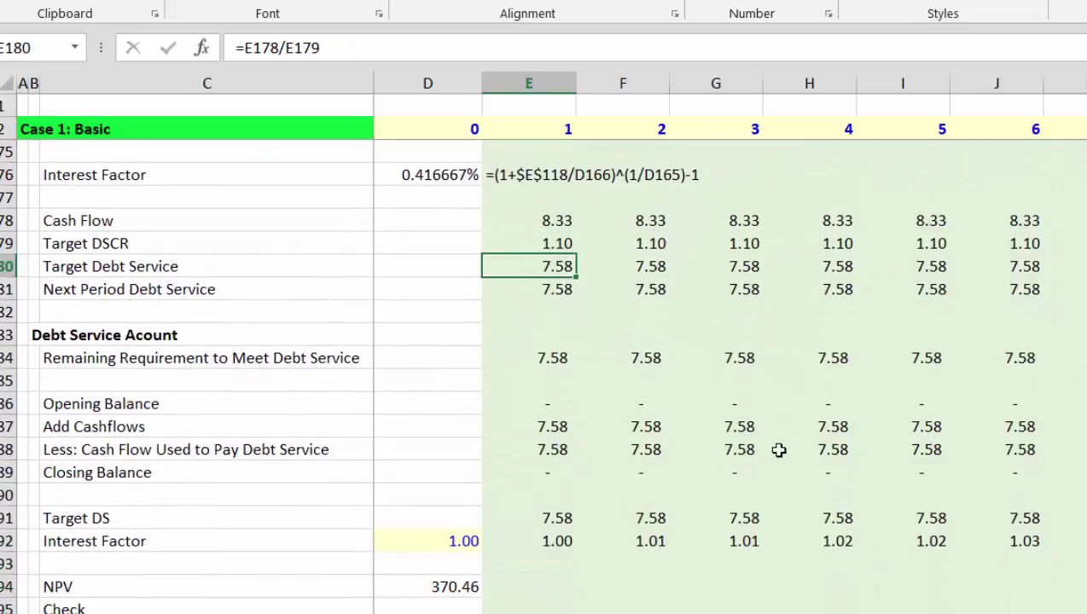
key("Up")
Follow the calculation from Target Debt Service through Target DS and NPV to the debt's Closing Balance formula in E201.
key("Down")
key("Down")
key("Down")
key("Down")
key("Down")
key("Down")
key("Down")
key("Down")
key("Down")
key("Down")
key("Down")
key("Down")
key("Down")
key("Down")
key("Down")
key("Down")
key("Down")
key("Down")
key("Down")
key("Down")
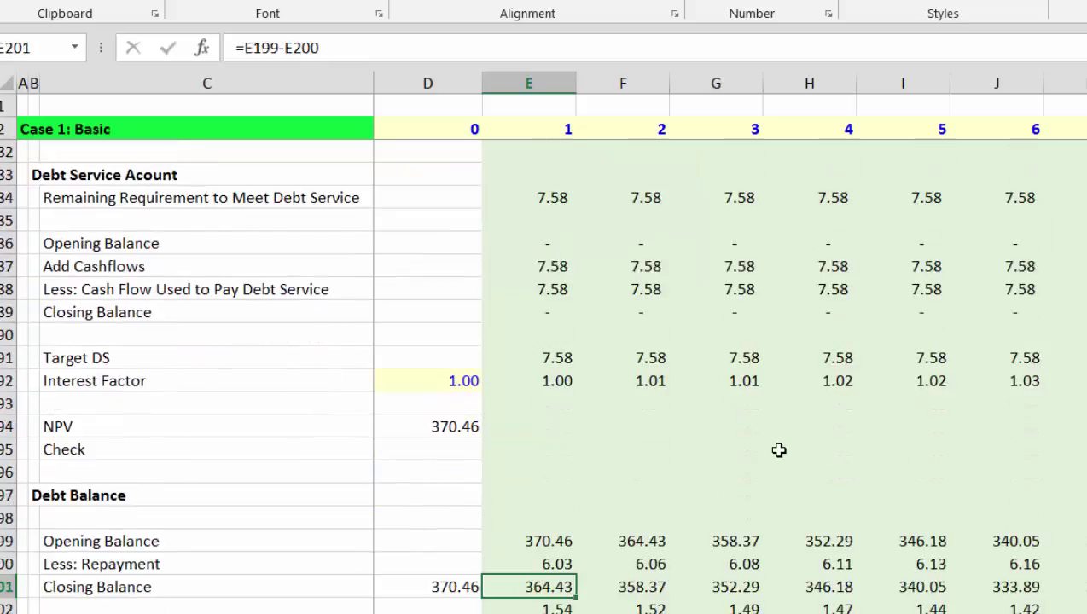
Review the Debt Balance and debt tenor rows and view the initial Closing Balance formula in D201.
key("Down")
key("Down")
key("Down")
key("Up")
key("Up")
key("Up")
key("Left")
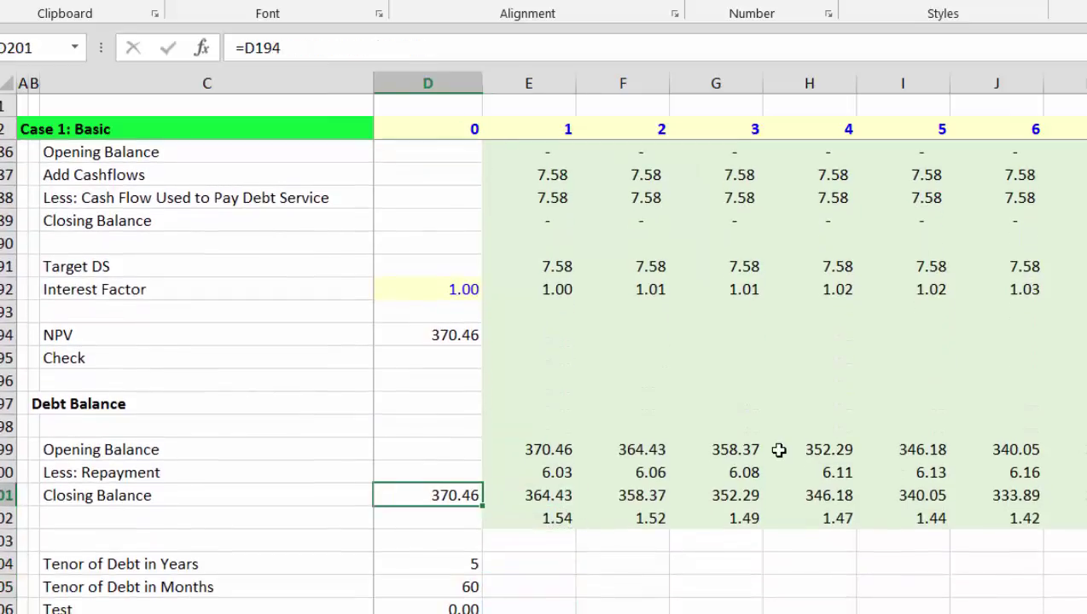
Return to the Monthly with Periodic Payment inputs and inspect Periods for Discounting in D166 and Payment Period in Year in D165.
key("Up")
key("Up")
key("Up")
key("Up")
key("Up")
key("Up")
key("Up")
key("Up")
key("Up")
key("Up")
key("Up")
key("Up")
key("Up")
key("Up")
key("Up")
key("Up")
key("Up")
key("Up")
key("Up")
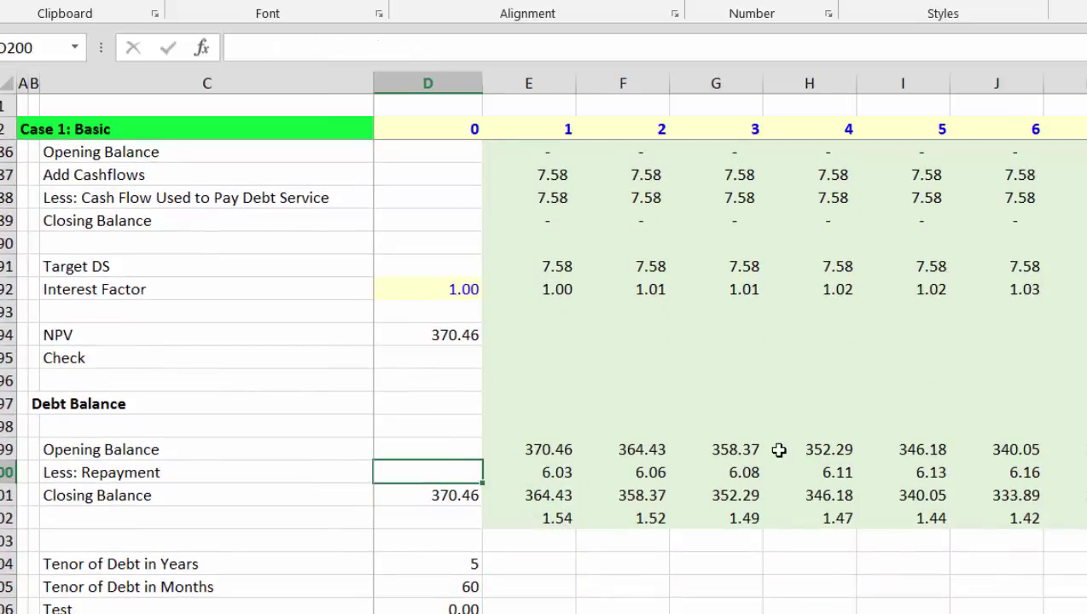
key("Up")
key("Up")
key("Up")
key("Up")
key("Up")
key("Up")
key("Up")
key("Up")
key("Up")
key("Up")
key("Up")
key("Up")
key("Up")
key("Up")
key("Up")
key("Up")
key("Up")
key("Up")
key("Up")
key("Up")
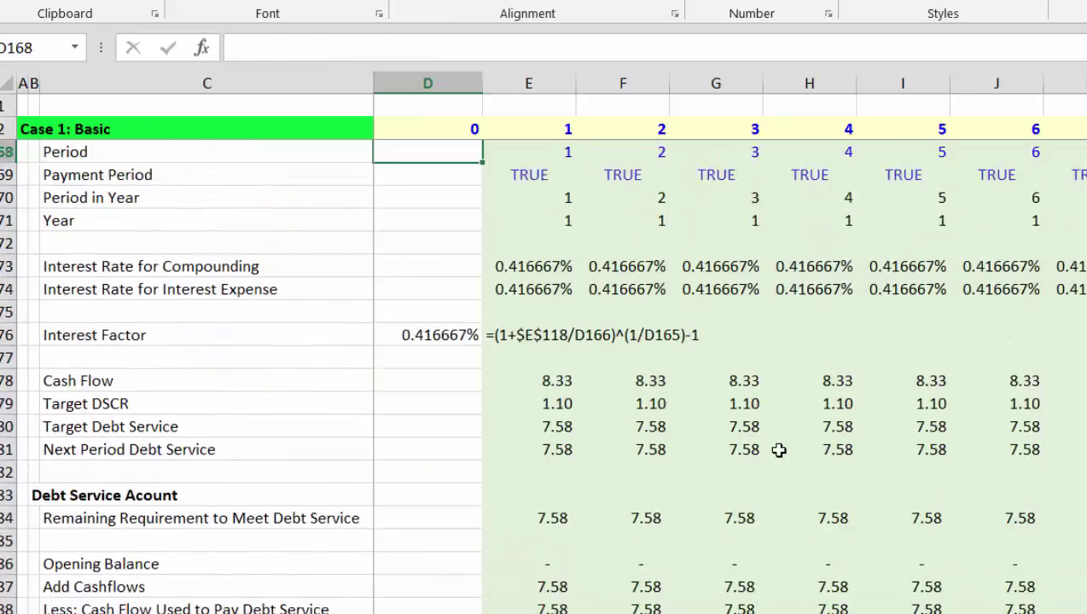
key("Down")
key("Down")
key("Down")
key("Down")
key("Down")
key("Down")
key("Down")
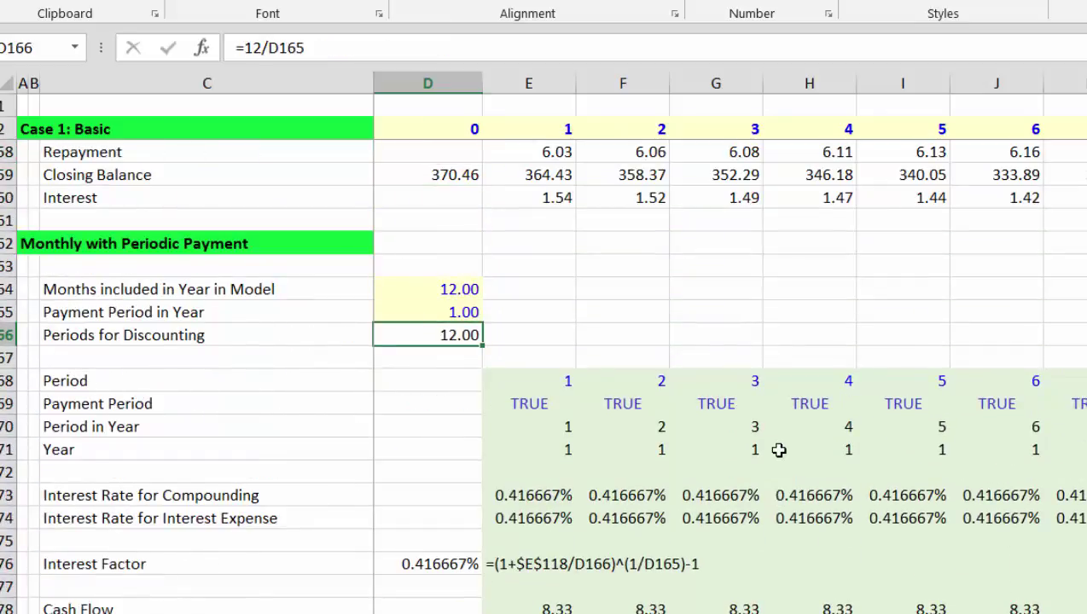
key("Up")
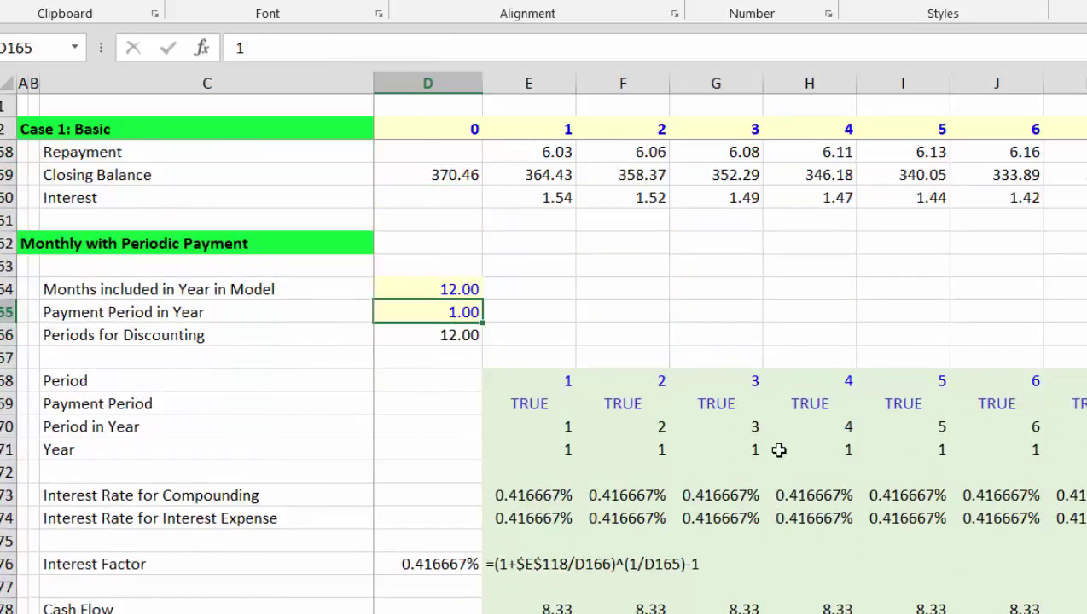
Set the Payment Period in Year in D165 to 4 and move down to the Next Period Debt Service row.
key("Down")
key("Down")
key("Down")
key("Down")
key("Down")
key("Down")
key("Down")
key("Down")
key("Down")
key("Down")
key("Down")
key("Down")
key("Down")
key("Down")
key("Down")
key("Down")
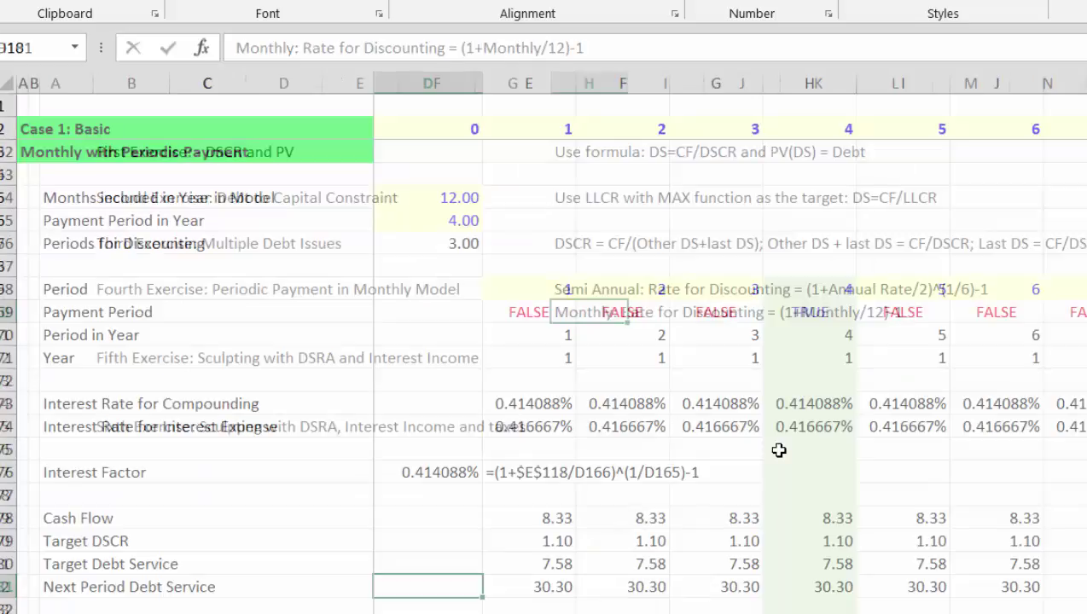
Review the Debt Service Account, Target DS, NPV and Debt Balance rows for the four-month payment period.
key("Down")
key("Down")
key("Down")
key("Down")
key("Down")
key("Down")
key("Down")
key("Down")
key("Down")
key("Down")
key("Down")
key("Down")
key("Down")
key("Down")
key("Down")
key("Down")
key("Down")
key("Down")
key("Down")
key("Down")
key("Down")
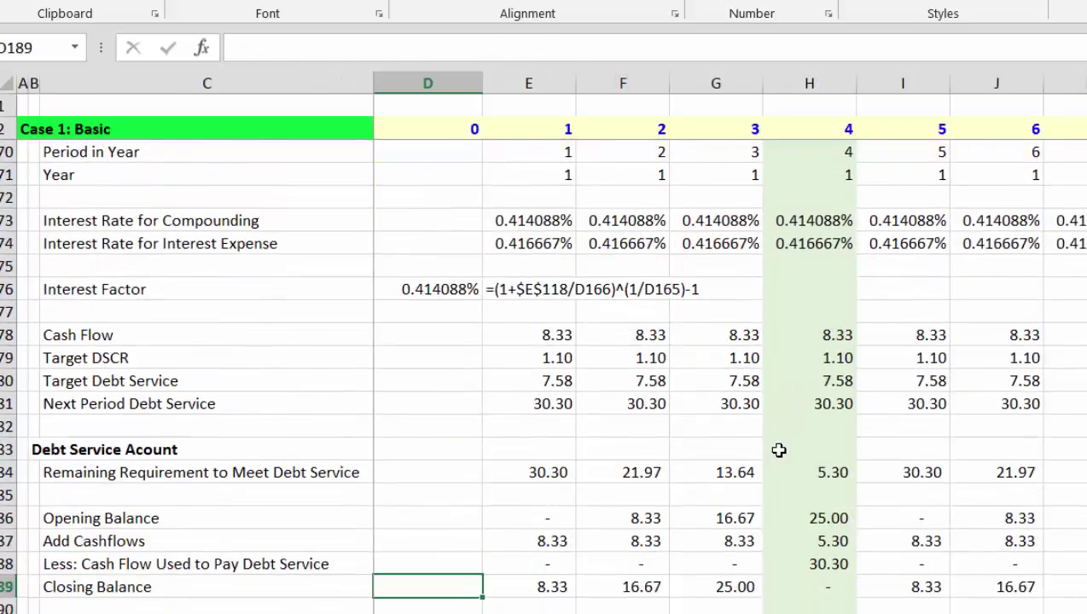
key("Down")
key("Down")
key("Down")
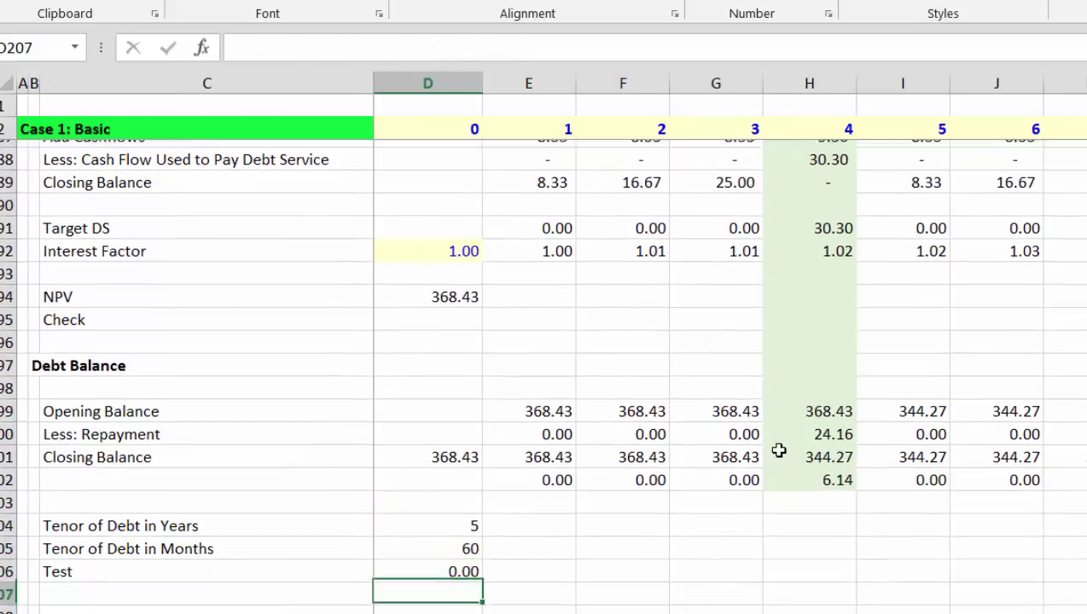
Check the Test row in 206 and go back to the initial Closing Balance in D201.
key("Up")
key("Right")
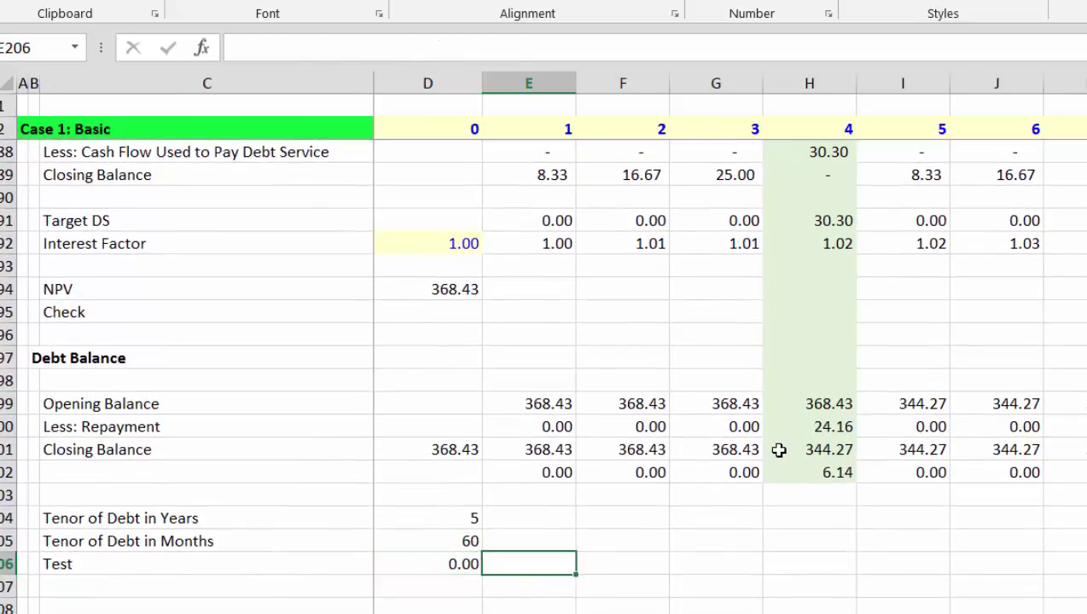
key("Left")
key("Up")
key("Up")
key("Up")
key("Up")
key("Up")
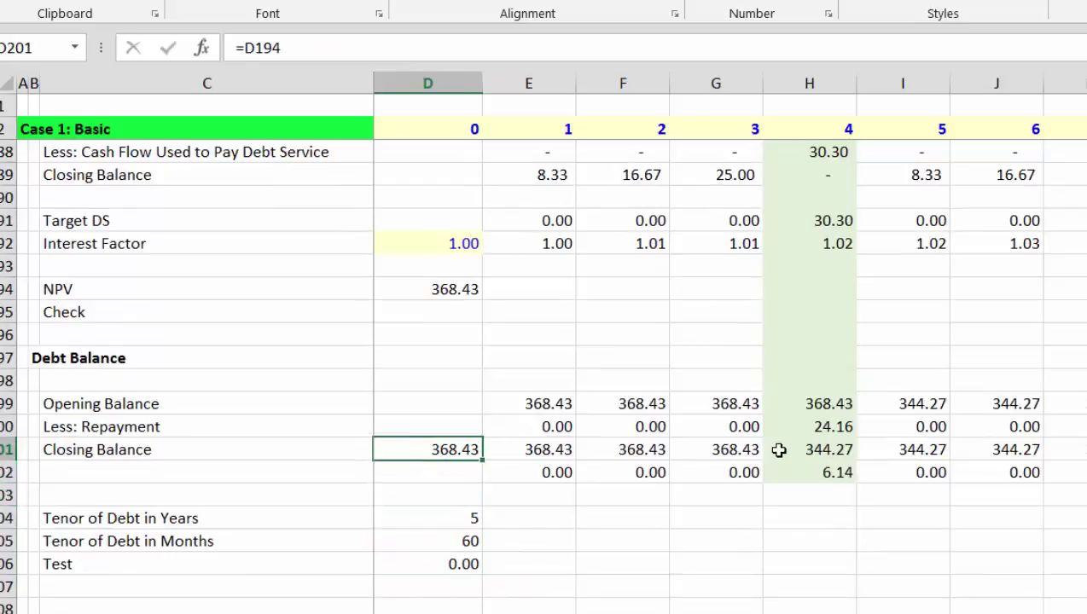
Follow the debt's Closing Balance in row 201 across the periods as far as column AV.
key("Right")
key("ctrl+Right")
key("Right")
key("Right")
key("Right")
key("Right")
key("Right")
key("Right")
key("Right")
key("Right")
key("Right")
key("Right")
key("Right")
key("Right")
key("Right")
key("Right")
key("Right")
key("Right")
key("Right")
key("Right")
key("Right")
key("Right")
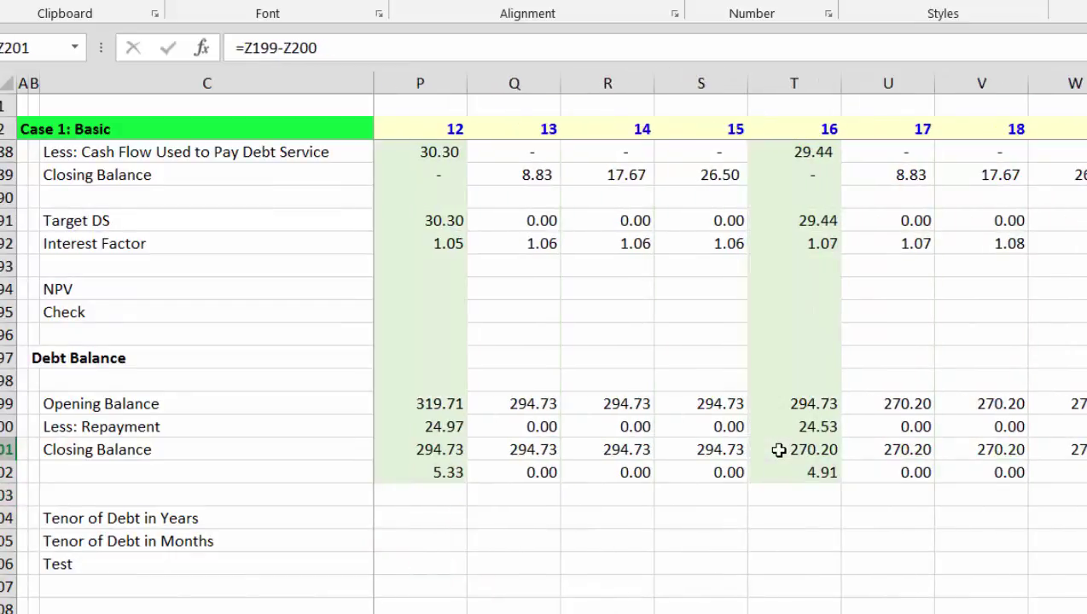
key("Right")
key("Right")
key("Right")
key("Right")
key("Right")
key("Right")
key("Right")
key("Right")
key("Right")
key("Right")
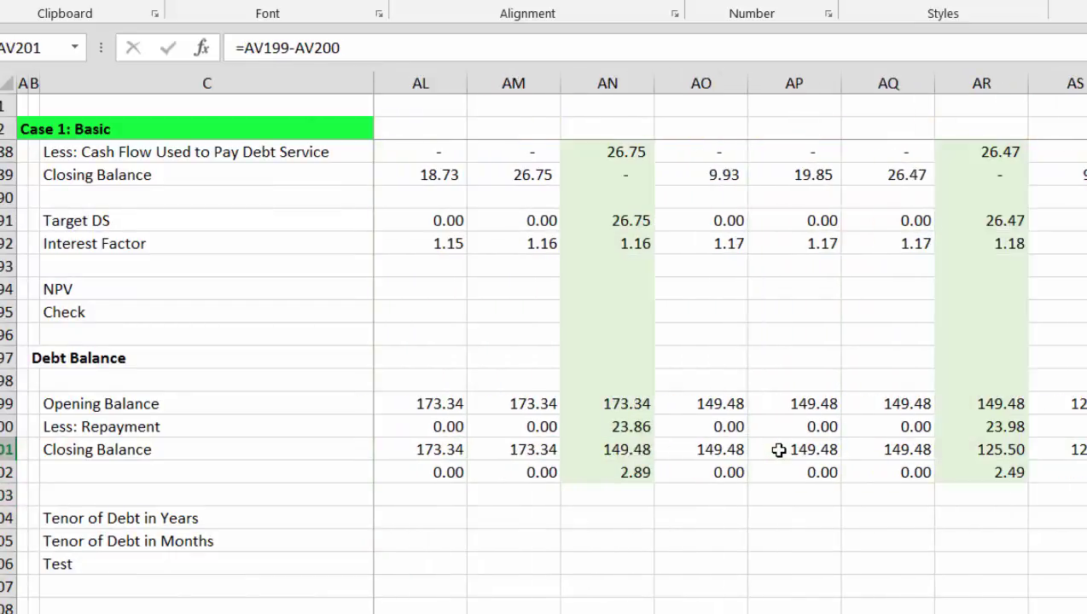
Return along the Closing Balance row to the first periods and look over the repayment in period 4.
key("ctrl+Left")
key("ctrl+Left")
key("Right")
key("Right")
key("Right")
key("Right")
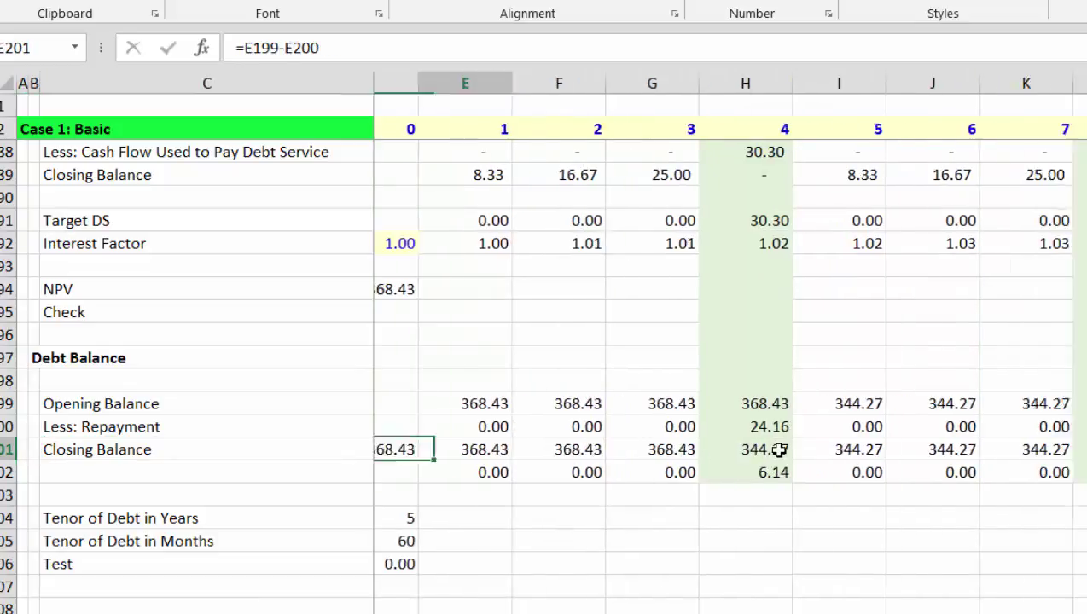
key("Left")
key("Left")
key("Left")
key("Left")
Look over the Monthly section and the Monthly with Periodic Payment section from its inputs to the end of the sheet.
key("Page_Up")
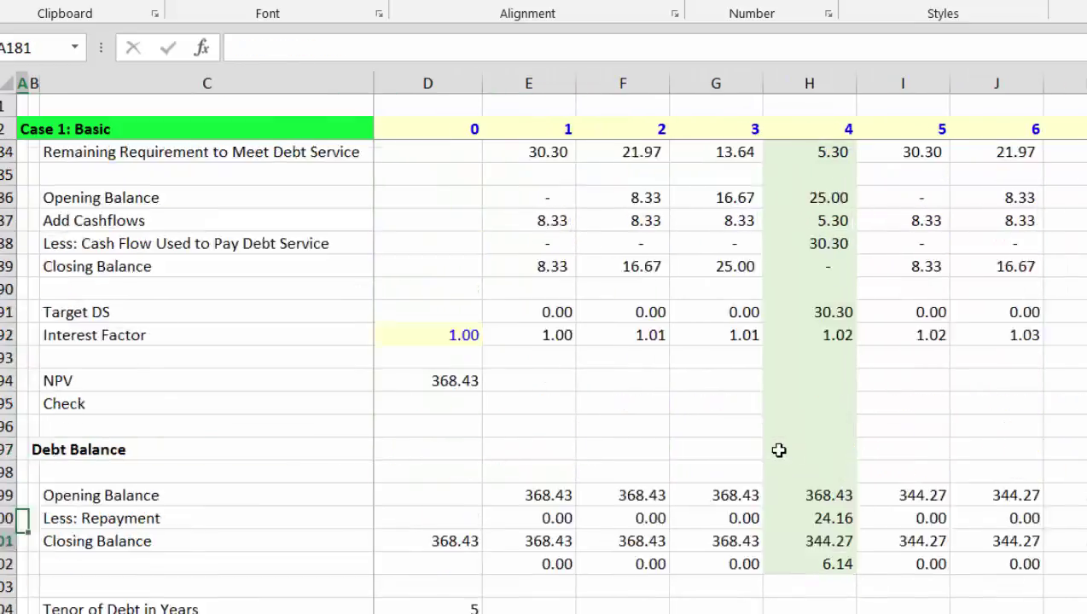
key("Page_Up")
key("Page_Down")
key("Page_Down")
key("Page_Down")
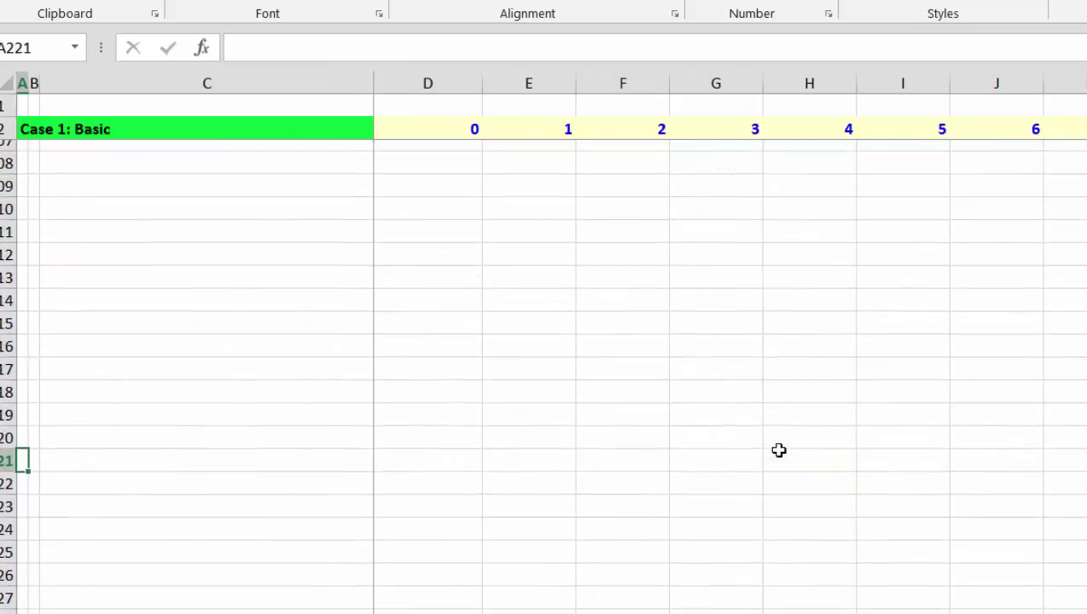
key("Page_Up")
key("Page_Up")
key("Page_Up")
key("Page_Up")
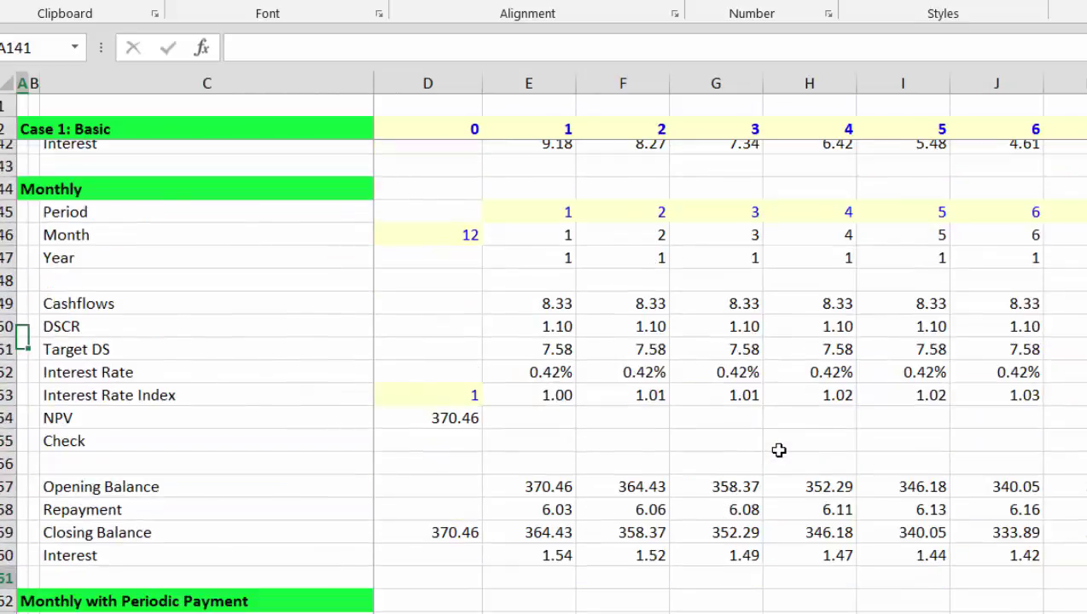
key("Page_Up")
key("Page_Down")
key("Page_Down")
key("Page_Down")
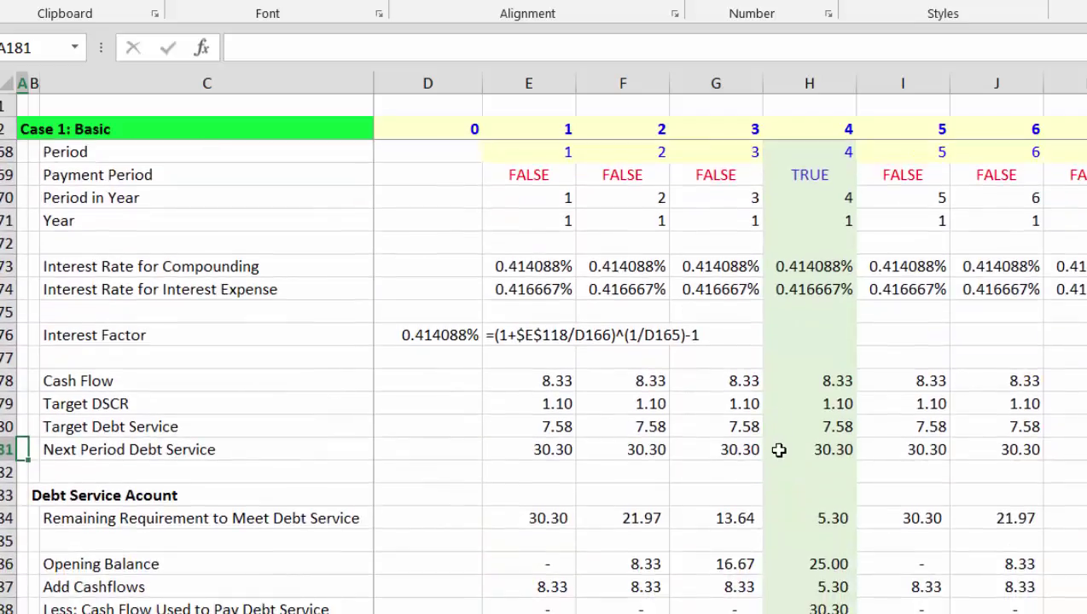
key("ctrl+Down")
key("ctrl+Up")
key("Up")
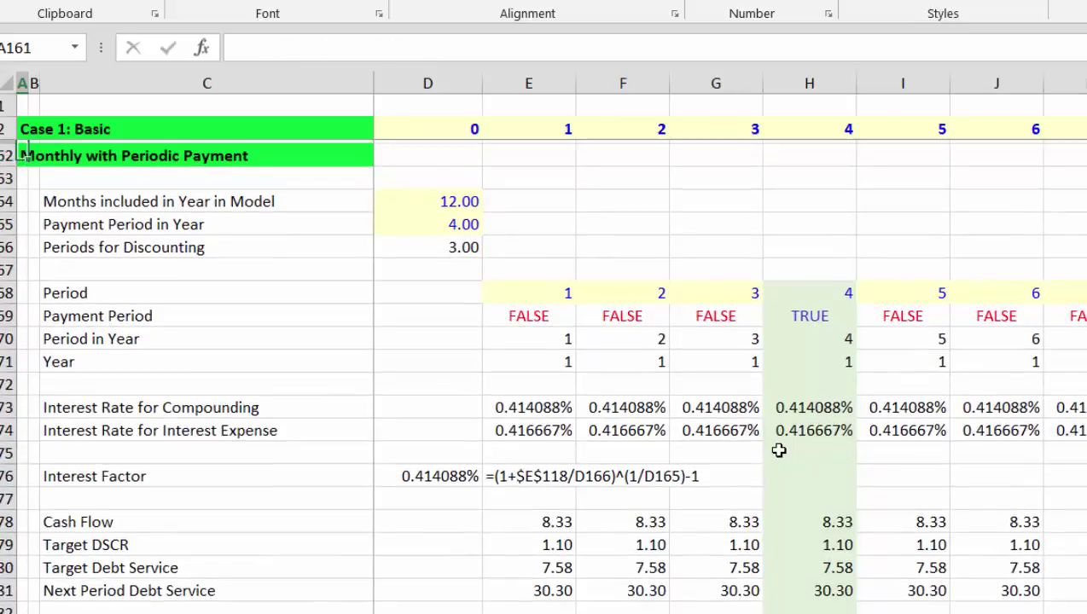
Check the rows around the Monthly with Periodic Payment heading and return to the Monthly heading in A144.
key("Down")
key("Down")
key("Left")
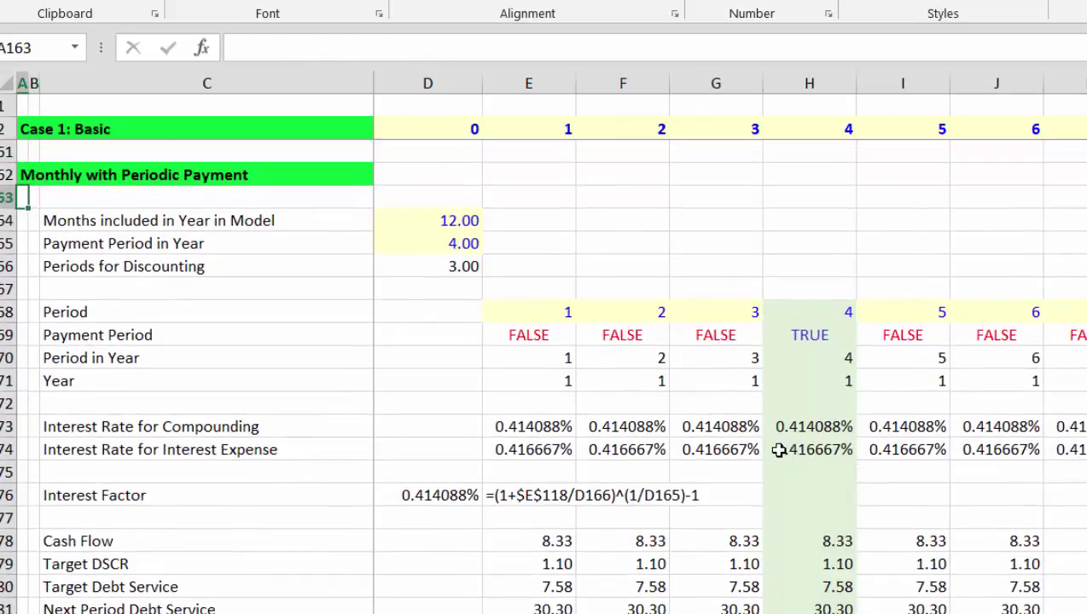
key("ctrl+Down")
key("Right")
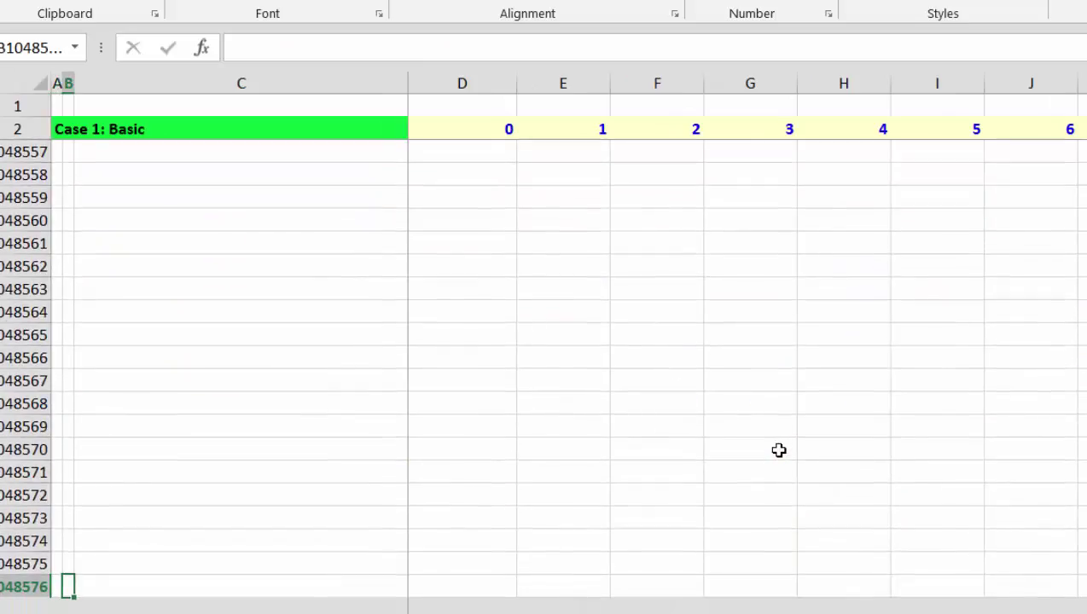
key("Left")
key("ctrl+Up")
key("Up")
key("Up")
key("Up")
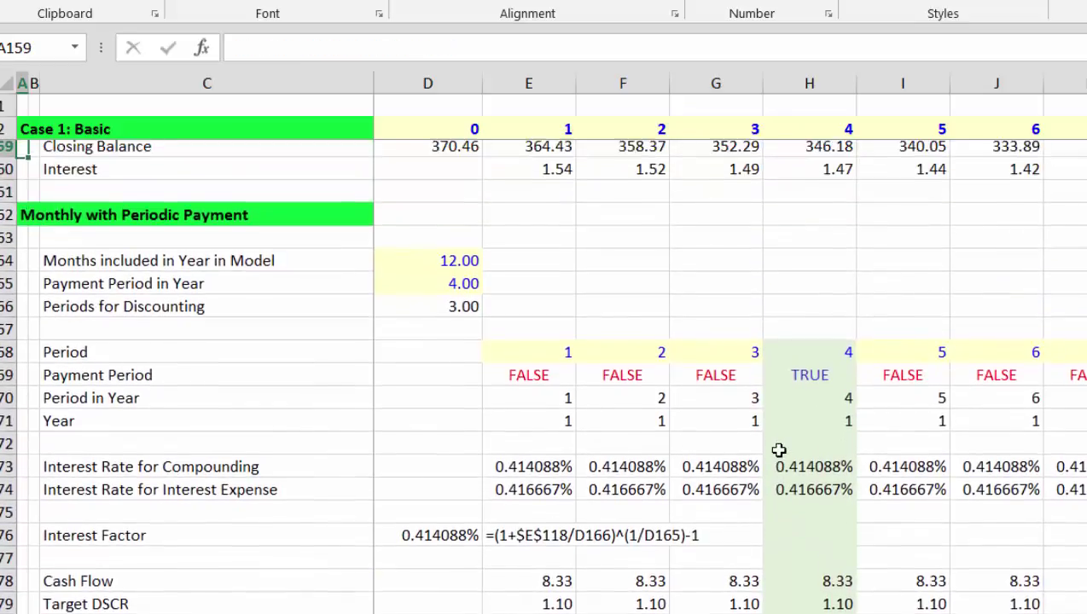
key("Right")
key("Up")
key("Up")
key("Up")
key("Left")
key("ctrl+Up")
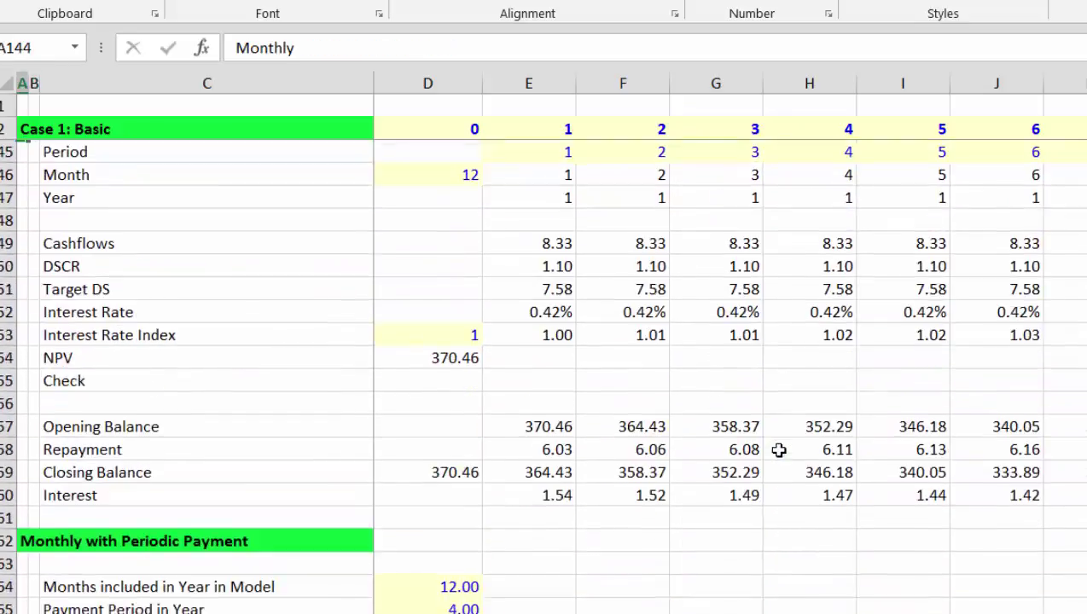
Review the model from the Monthly section down through the periodic payment inputs, Debt Service Account and Debt Balance to the tenor rows.
key("Down")
key("Down")
key("Down")
key("Down")
key("Down")
key("Down")
key("Down")
key("Down")
key("Down")
key("Down")
key("Down")
key("Down")
key("Down")
key("Down")
key("Down")
key("Down")
key("Down")
key("Down")
key("Down")
key("Down")
key("Down")
key("Down")
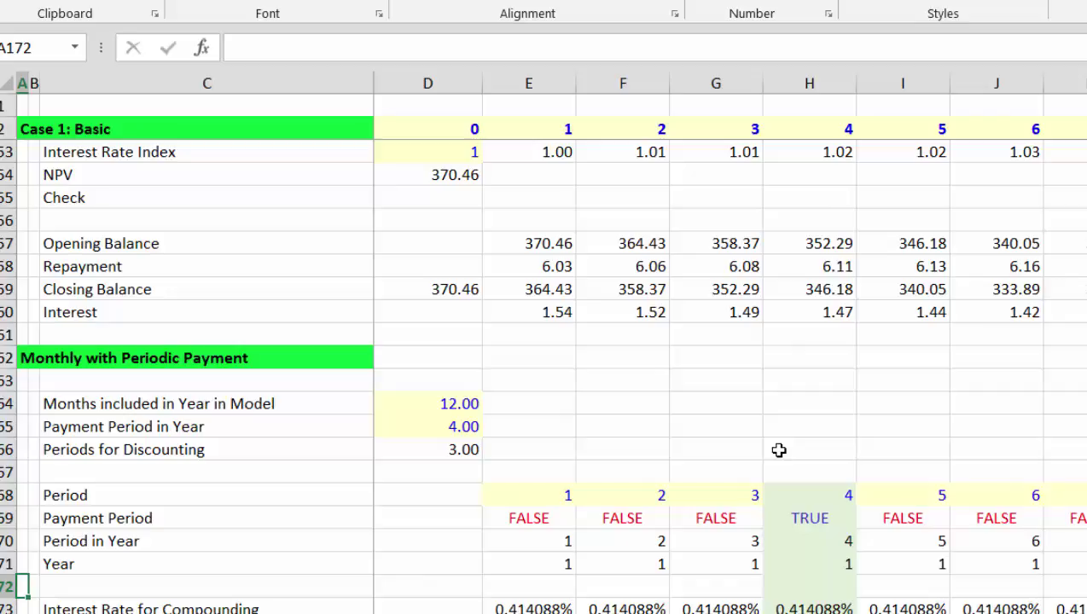
key("Down")
key("Down")
key("Down")
key("Down")
key("Down")
key("Down")
key("Down")
key("Down")
key("Down")
key("Down")
key("Down")
key("Down")
key("Down")
key("Down")
key("Down")
key("Down")
key("Down")
key("Down")
key("Down")
key("Down")
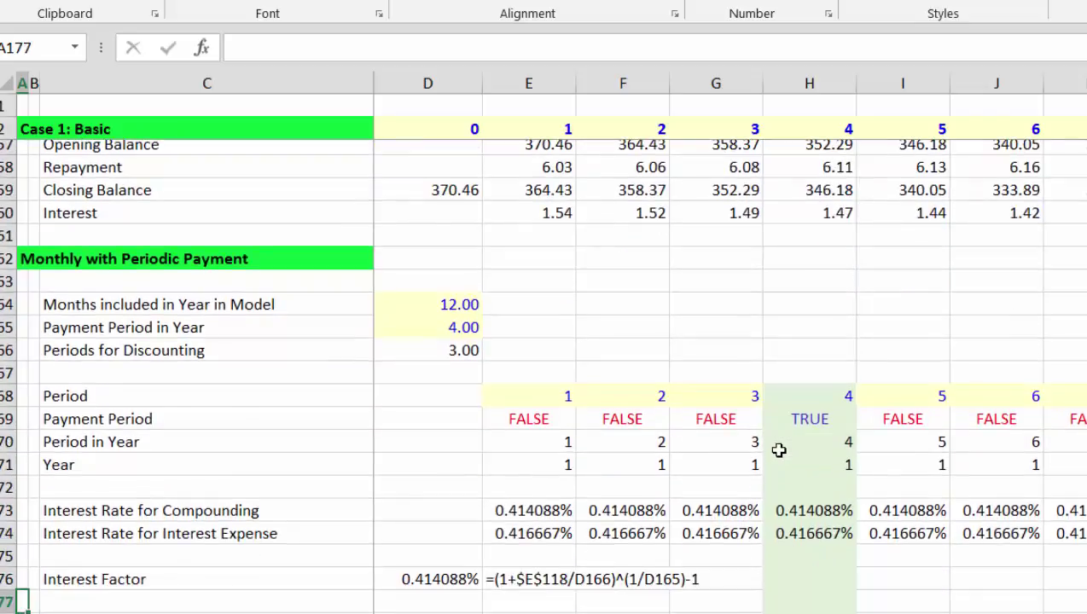
key("Down")
key("Down")
key("Down")
key("Down")
key("Down")
key("Down")
key("Down")
key("Down")
key("Down")
key("Down")
key("Down")
key("Down")
key("Down")
key("Down")
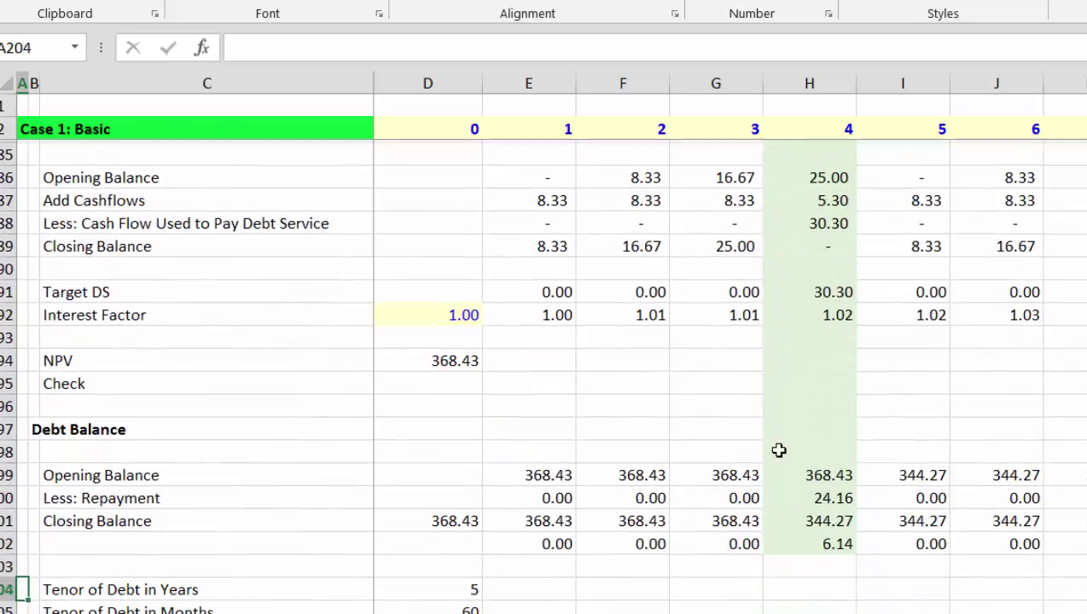
Enter the section heading "Circular Reference and Interest Income" in A208, below the Test row.
key("Down")
key("Down")
key("Down")
key("Down")
key("Down")
key("Down")
key("Up")
key("Up")
key("Up")
key("Up")
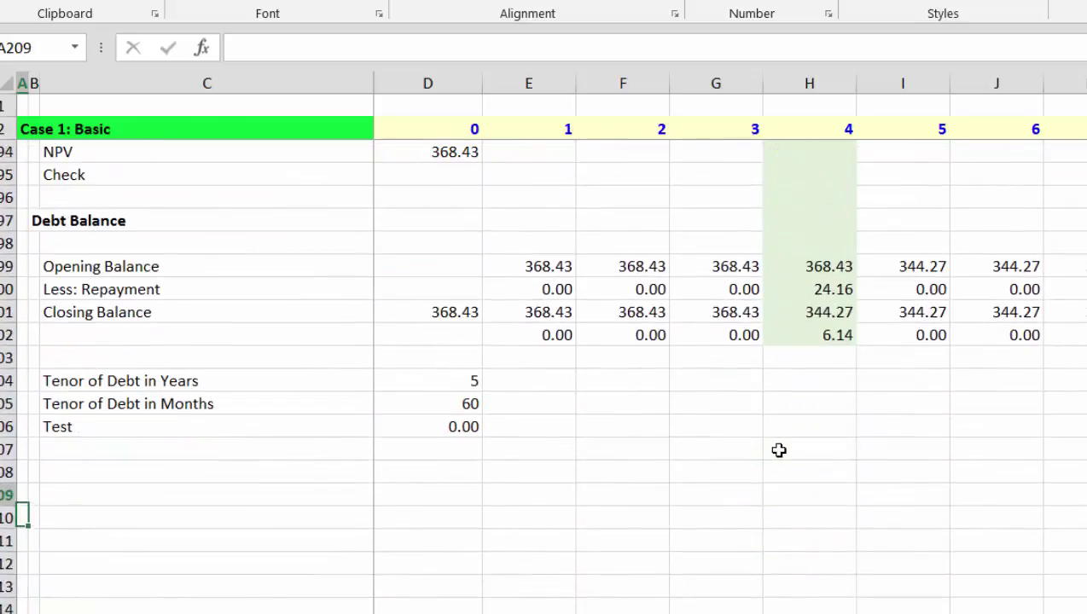
type("Circ")
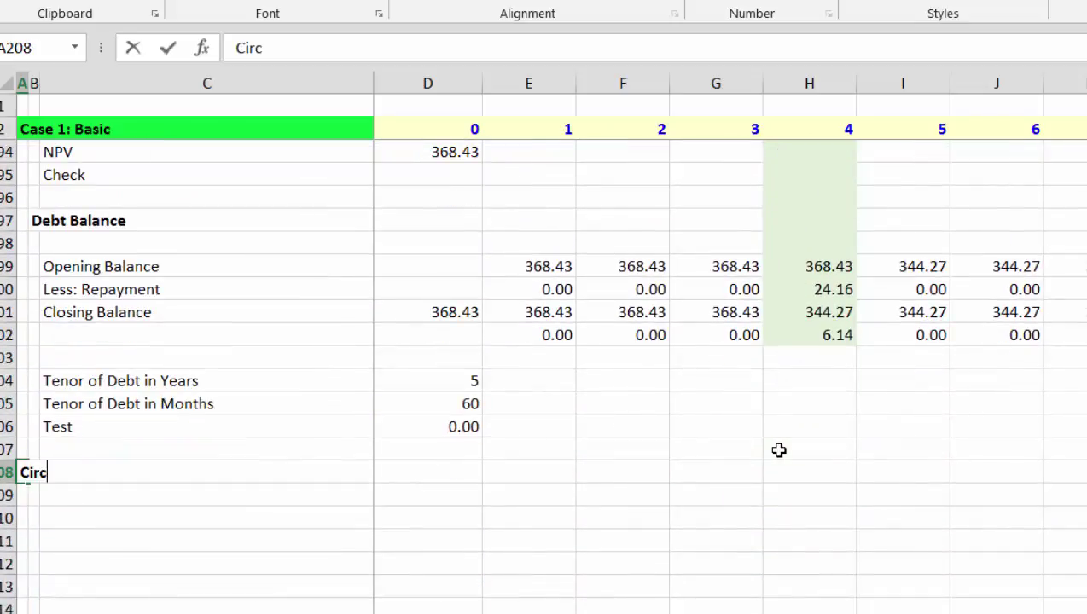
type("ular Reve")
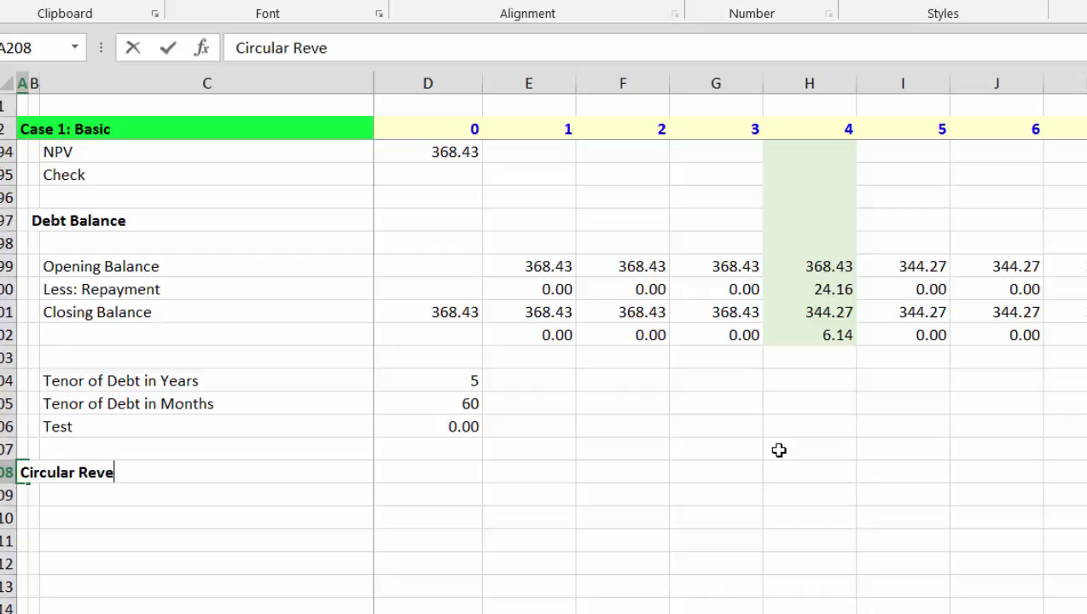
key("BackSpace")
key("BackSpace")
type("fere")
key("BackSpace")
type("nce")
key("BackSpace")
key("BackSpace")
key("BackSpace")
key("BackSpace")
type("res")
key("BackSpace")
type("nce and")
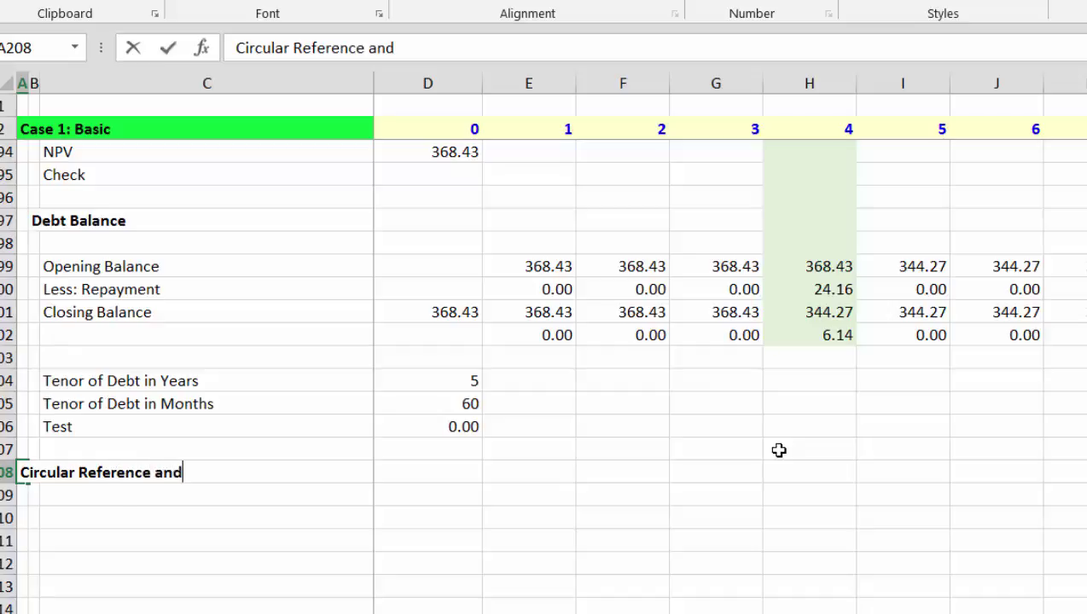
type(" Interest in")
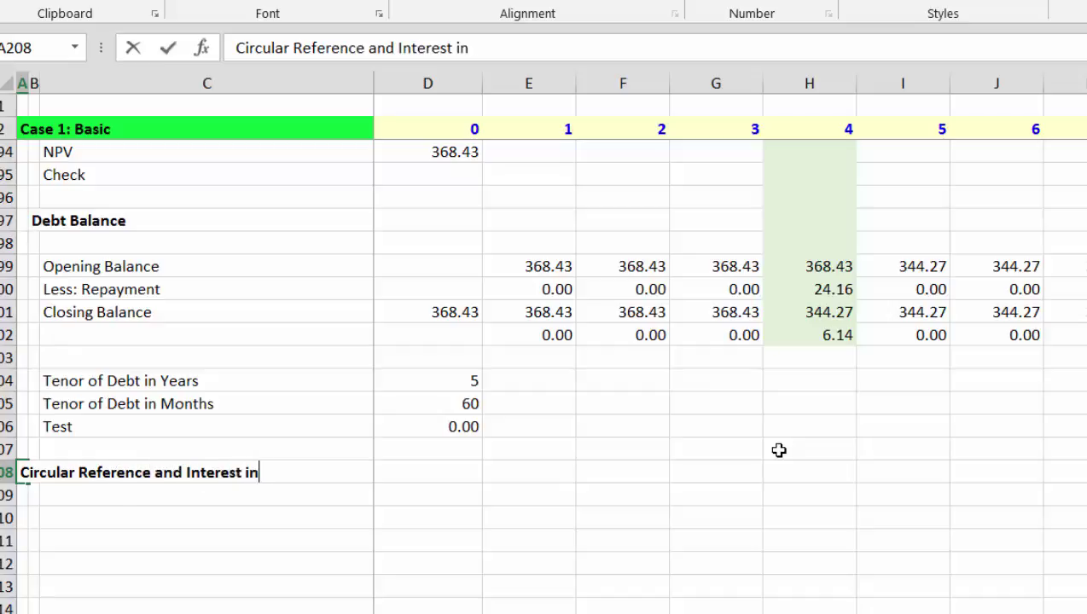
key("BackSpace")
key("BackSpace")
type("Income")
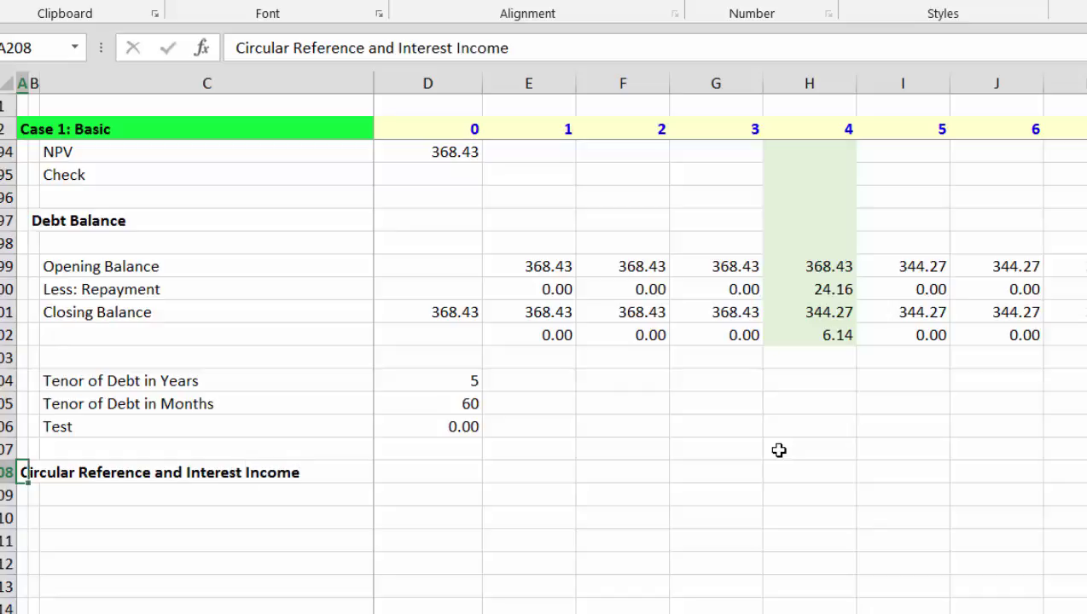
key("Return")
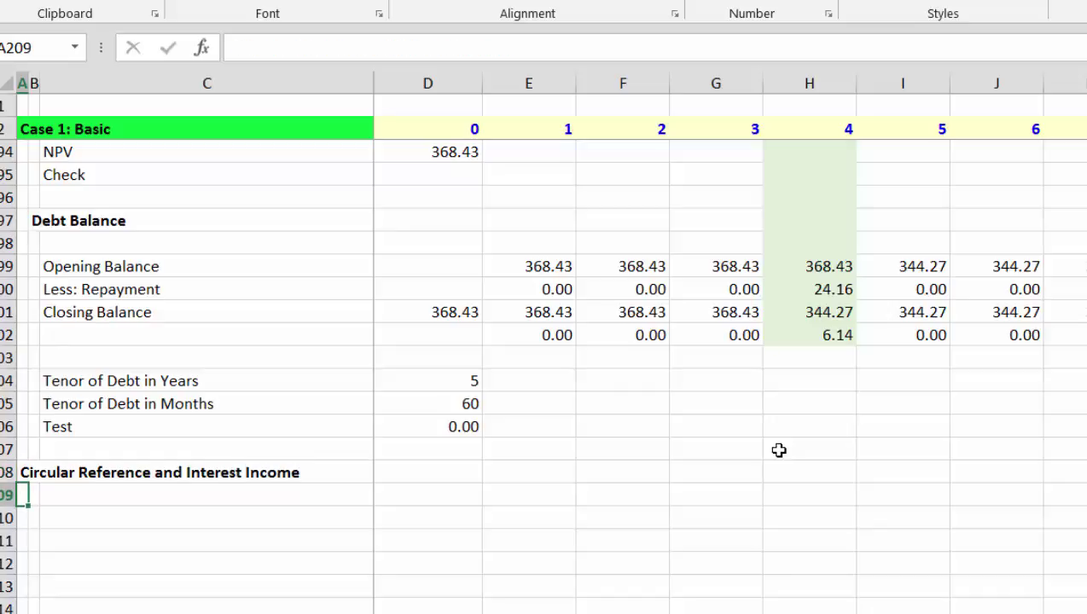
Look back over the row labels in column C from the Test row up to the Monthly section's Check row.
key("Up")
key("Up")
key("Up")
key("Right")
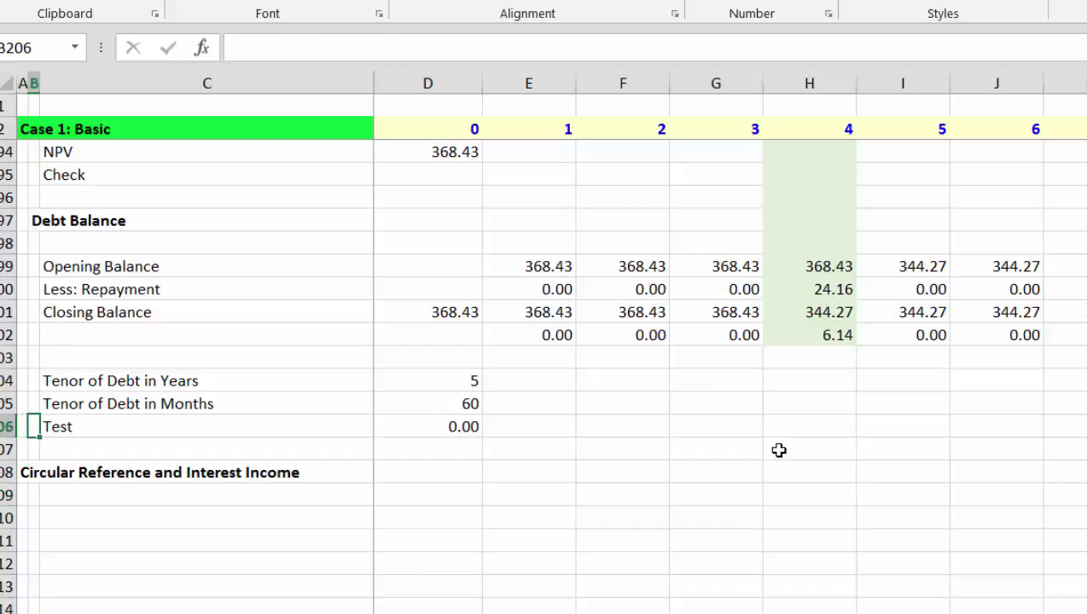
key("Right")
key("Up")
key("Up")
key("Up")
key("Up")
key("Up")
key("Up")
key("Up")
key("Up")
key("Up")
key("Up")
key("Up")
key("Up")
key("Up")
key("Up")
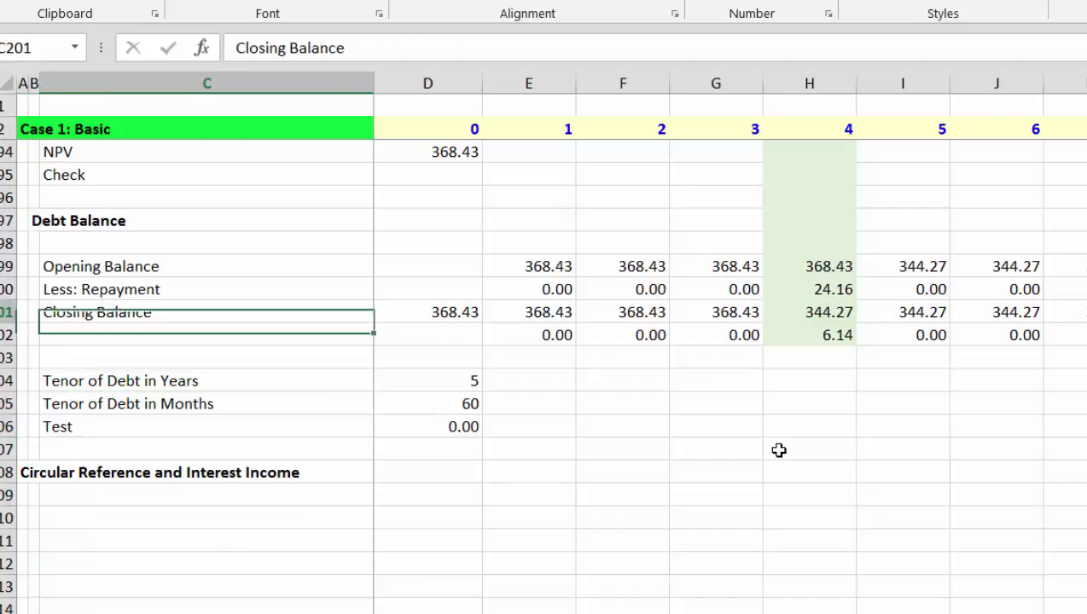
key("Up")
key("Up")
key("Up")
key("Up")
key("Up")
key("Up")
key("Up")
key("Up")
key("Up")
key("Up")
key("Up")
key("Up")
key("Up")
key("Up")
key("Up")
key("Up")
key("Up")
key("Up")
key("Up")
key("Up")
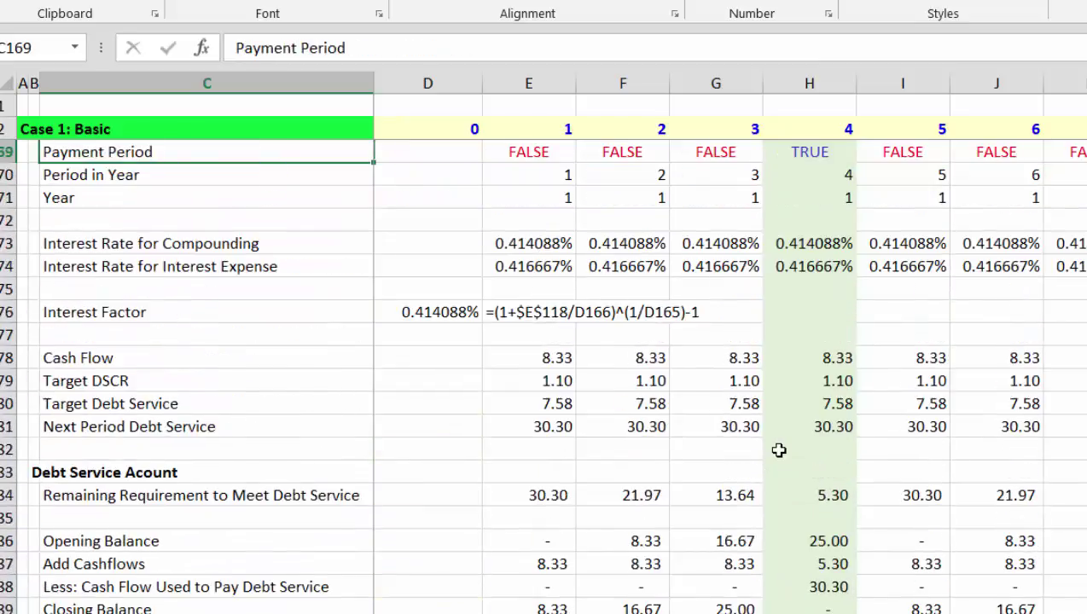
key("Up")
key("Up")
key("Up")
key("Up")
key("Up")
key("Up")
key("Up")
key("Up")
key("Up")
key("Up")
key("Up")
key("Up")
key("Up")
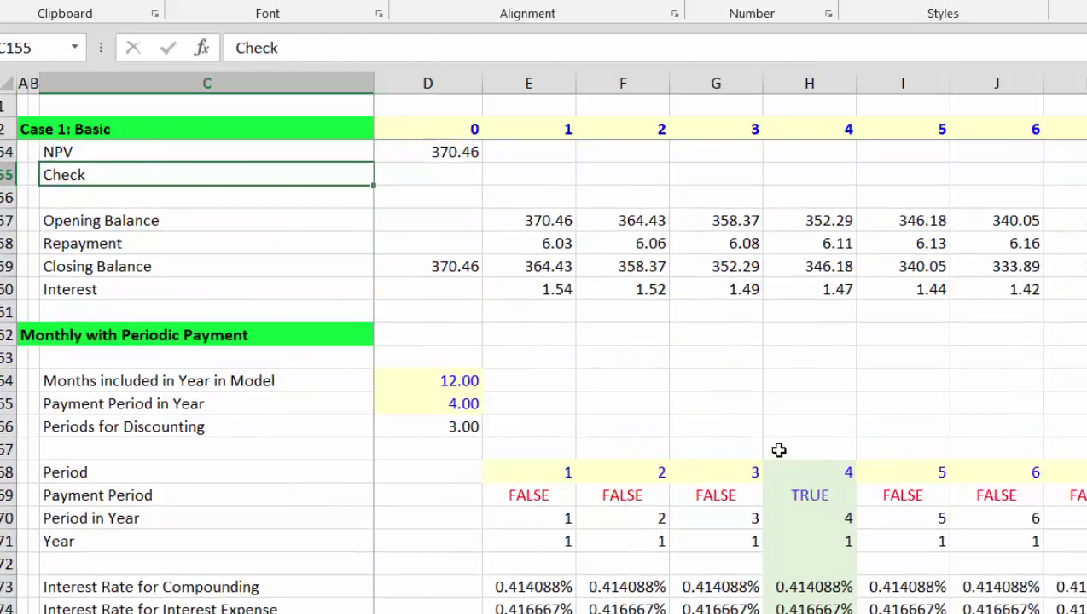
Review the row labels from the monthly Check row through the periodic payment section to A212, below the Circular Reference and Interest Income heading.
key("Down")
key("Down")
key("Down")
key("Down")
key("Down")
key("Down")
key("Down")
key("Down")
key("Down")
key("Down")
key("Down")
key("Down")
key("Down")
key("Down")
key("Down")
key("Down")
key("Down")
key("Down")
key("Down")
key("Down")
key("Down")
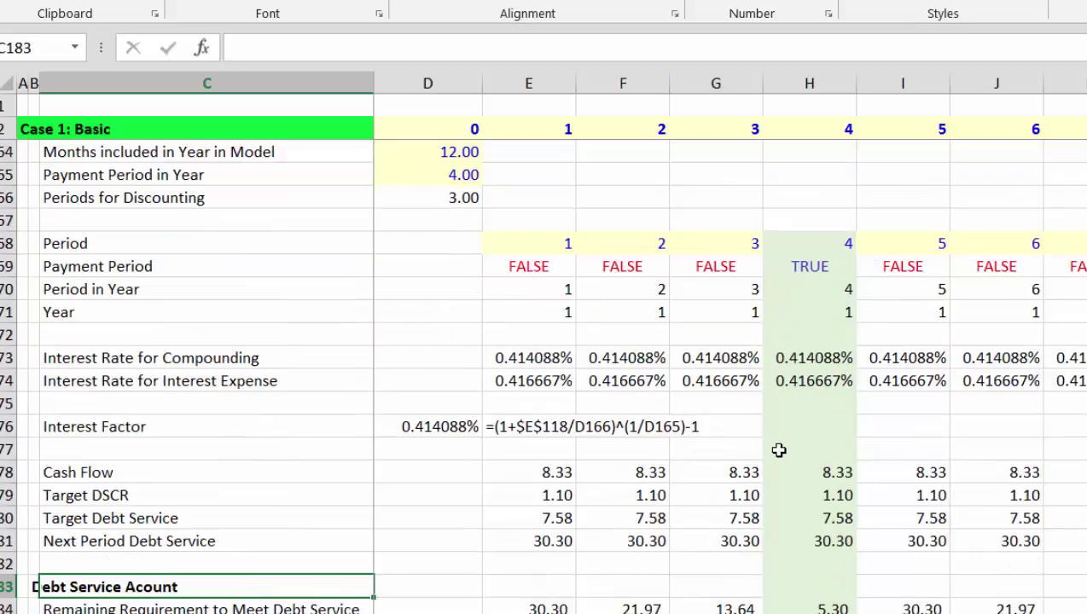
key("Down")
key("Down")
key("Down")
key("Down")
key("Down")
key("Down")
key("Down")
key("Down")
key("Down")
key("Down")
key("Down")
key("Down")
key("Down")
key("Down")
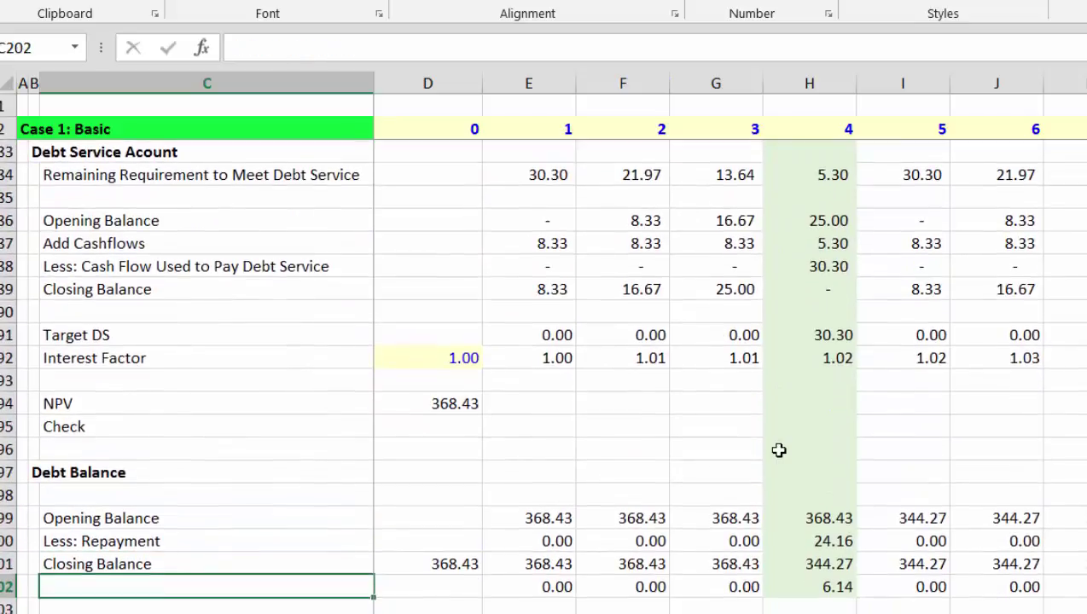
key("Down")
key("Down")
key("Down")
key("Down")
key("Down")
key("Down")
key("Down")
key("Down")
key("Down")
key("Left")
key("Left")
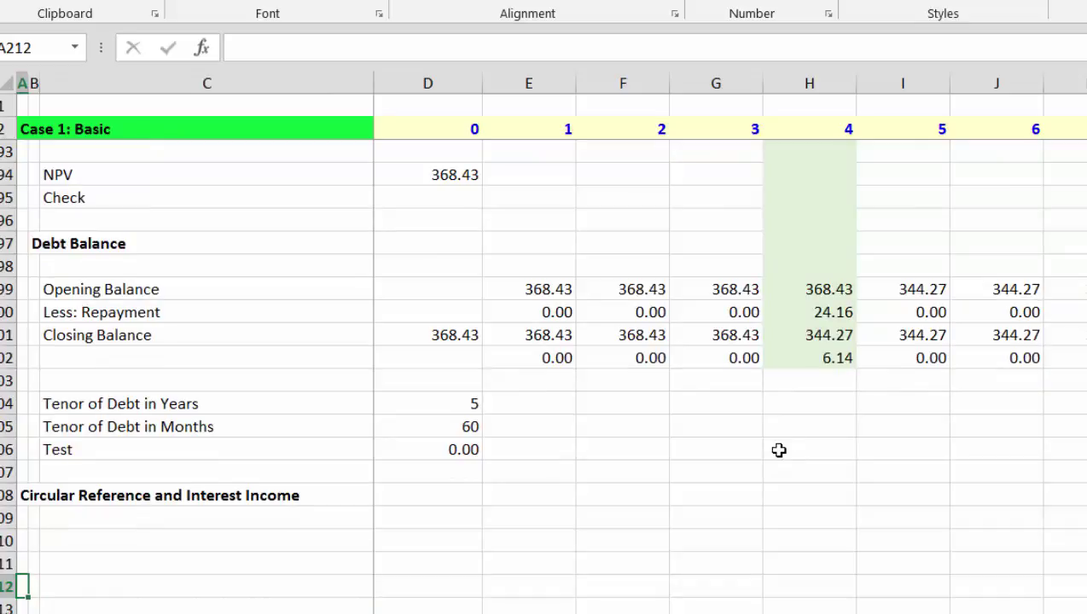
Save the macro-enabled workbook as "Exercise 1S - Comprehensive Sculpting Exercises", replacing the existing file.
key("F12")
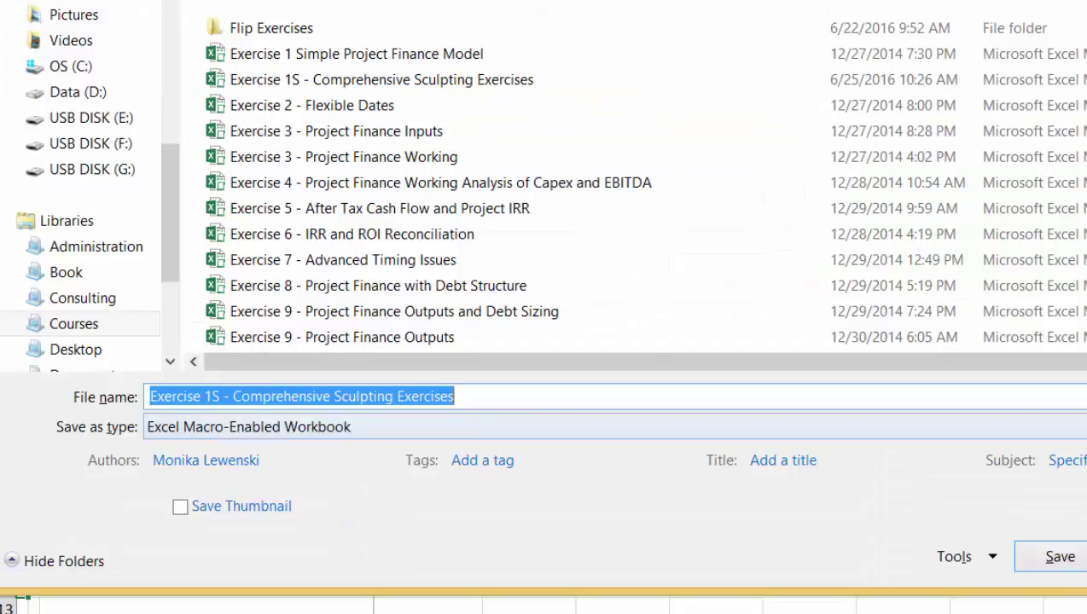
left_click(1056, 568)
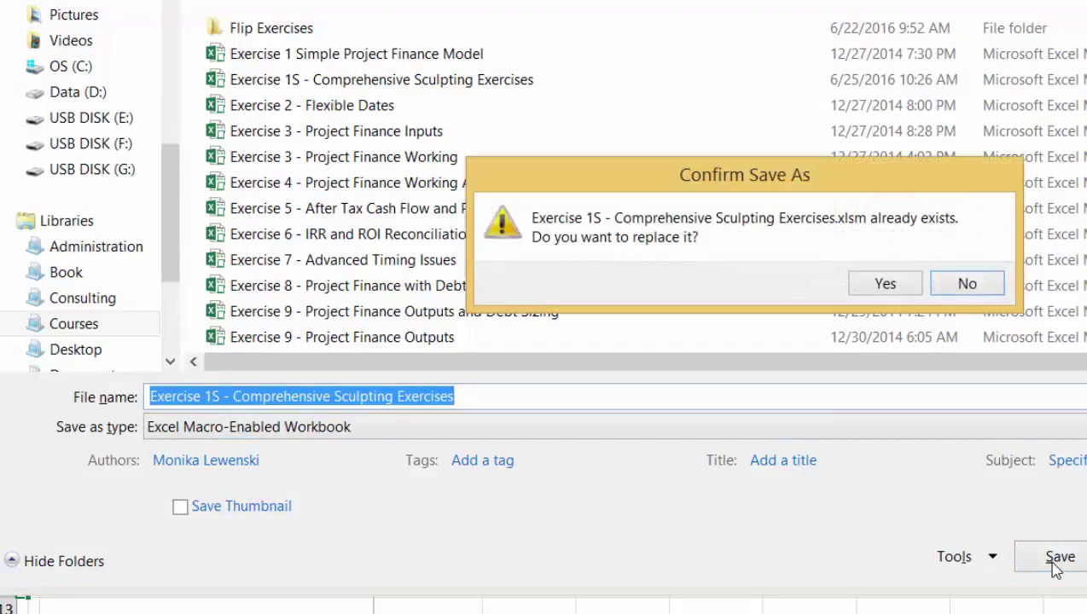
left_click(879, 284)
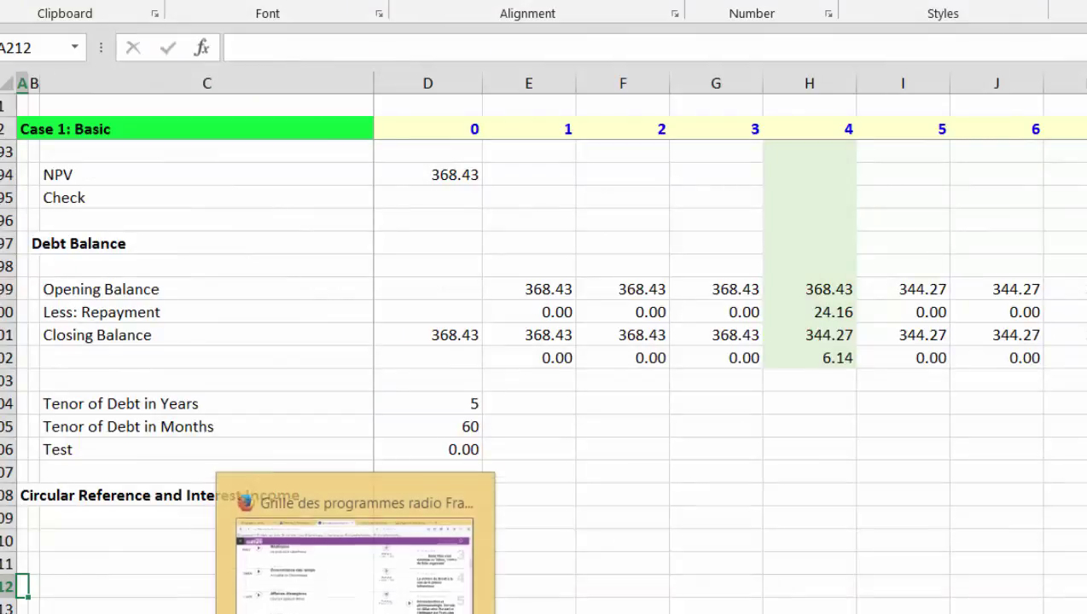
Switch to Firefox and look through the model and exercise thumbnails on the financial modelling website's Home page.
left_click(329, 589)
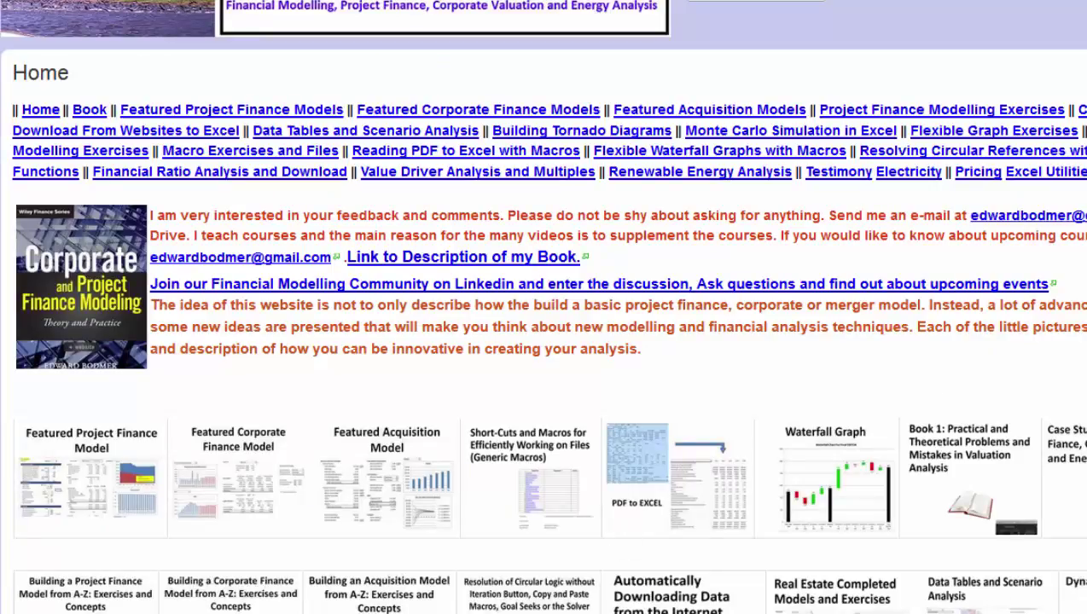
scroll(25, 602, "down", 2)
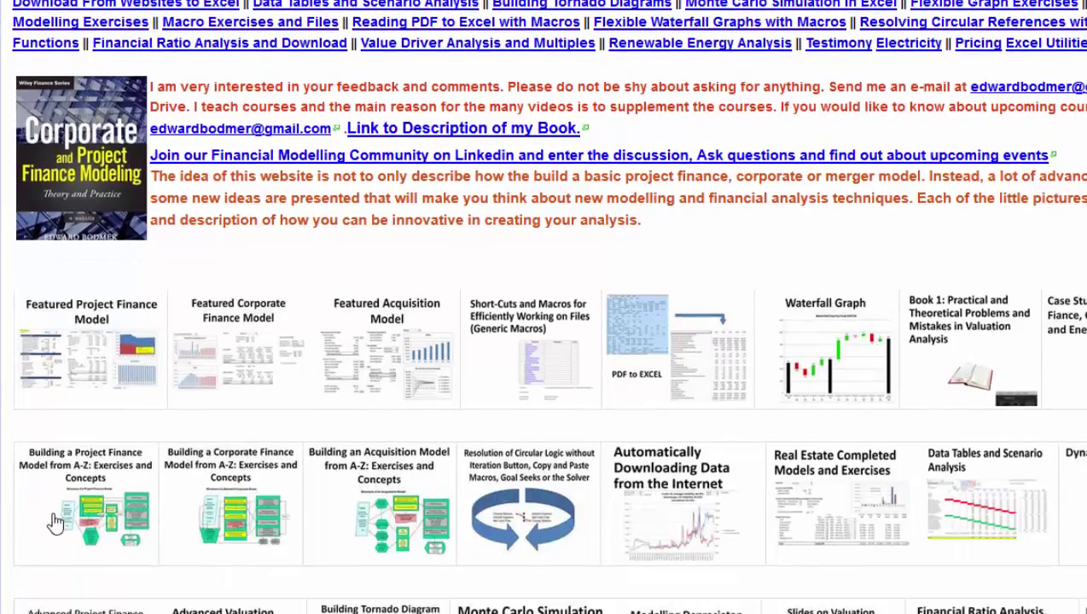